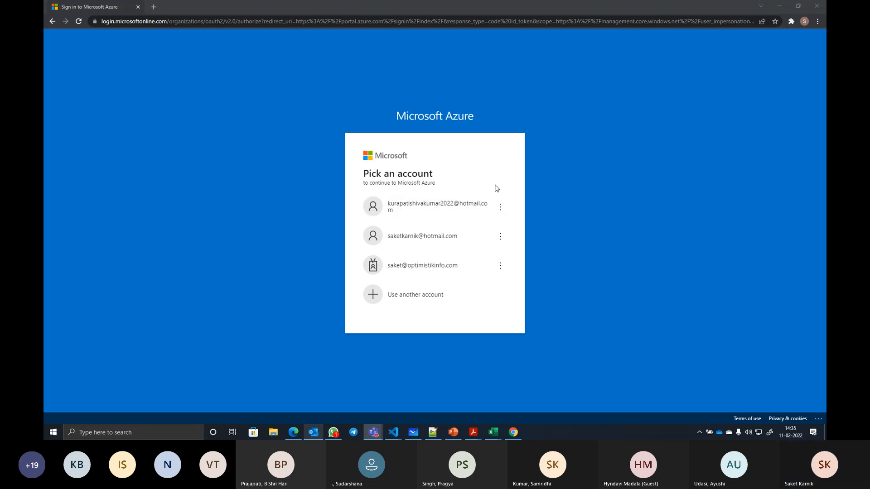
Sign in to the Azure portal with the second listed account through a phone notification, and choose to stay signed in.
click(503, 212)
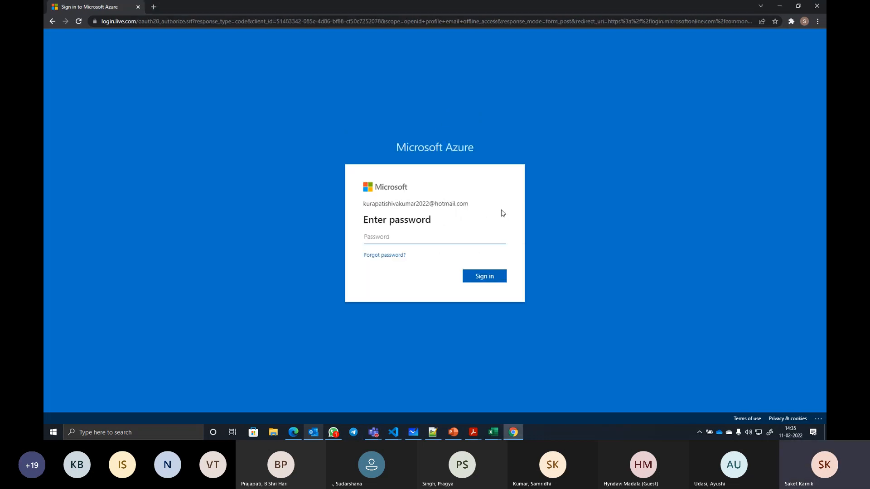
click(52, 21)
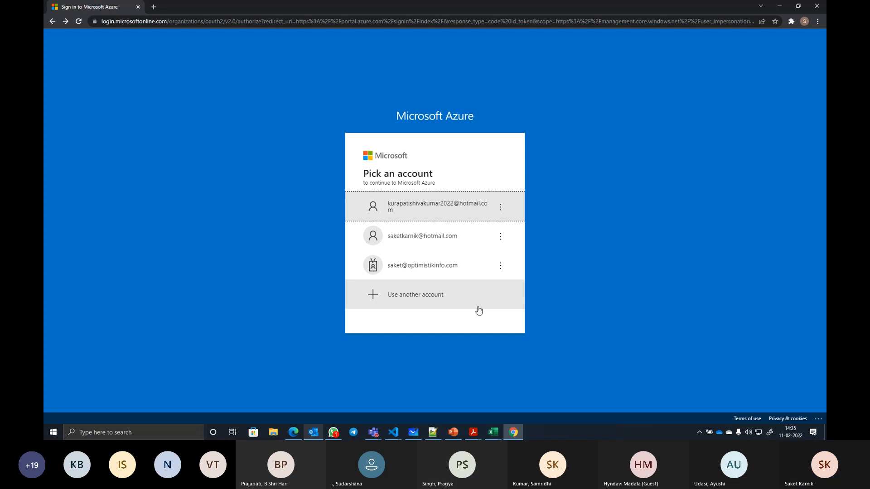
click(449, 240)
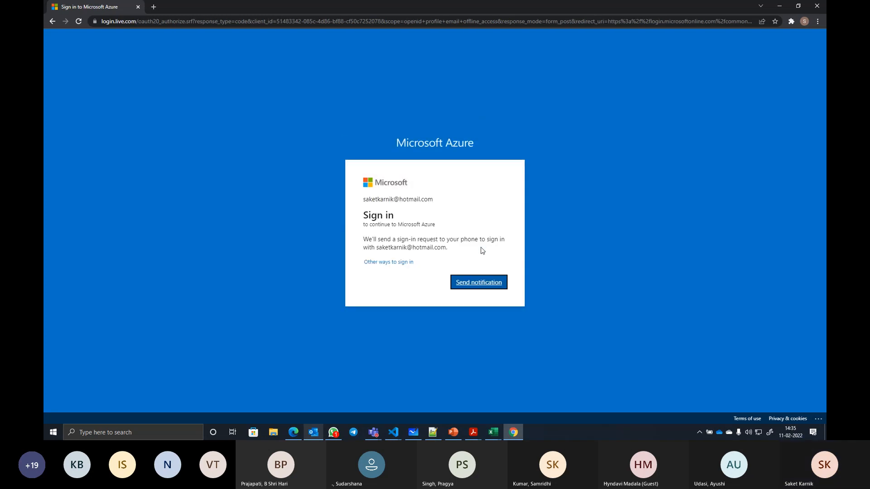
click(476, 283)
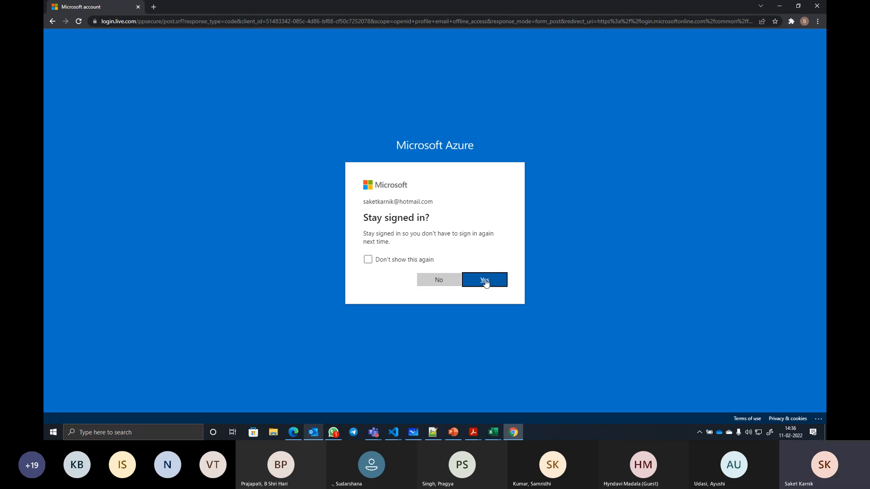
click(485, 282)
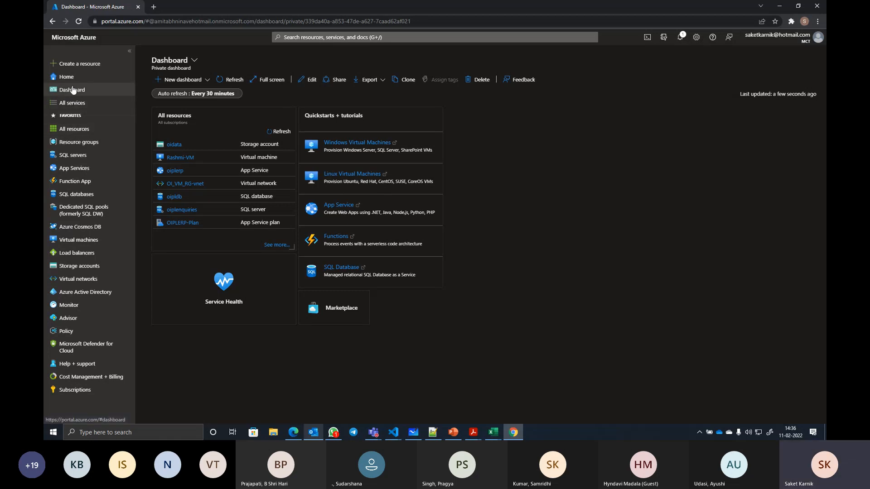
Go to the portal's Home page and review the Appearance + startup views options in the portal settings, changing nothing.
click(66, 77)
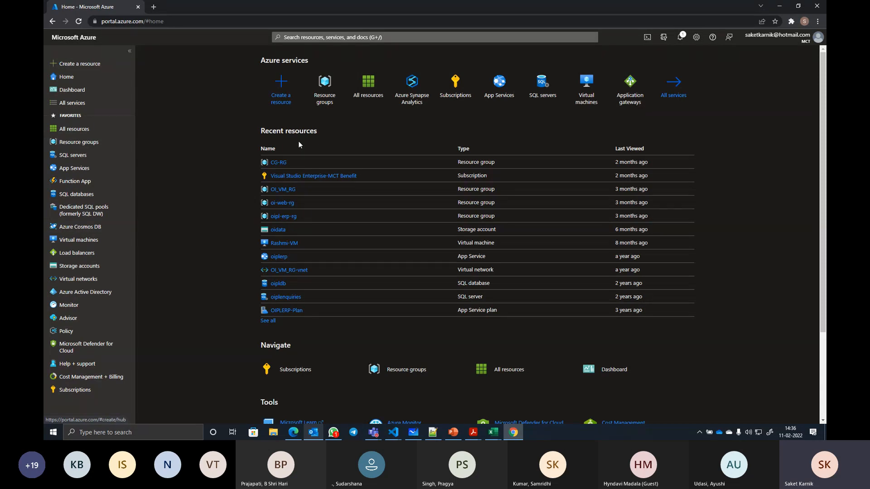
click(698, 40)
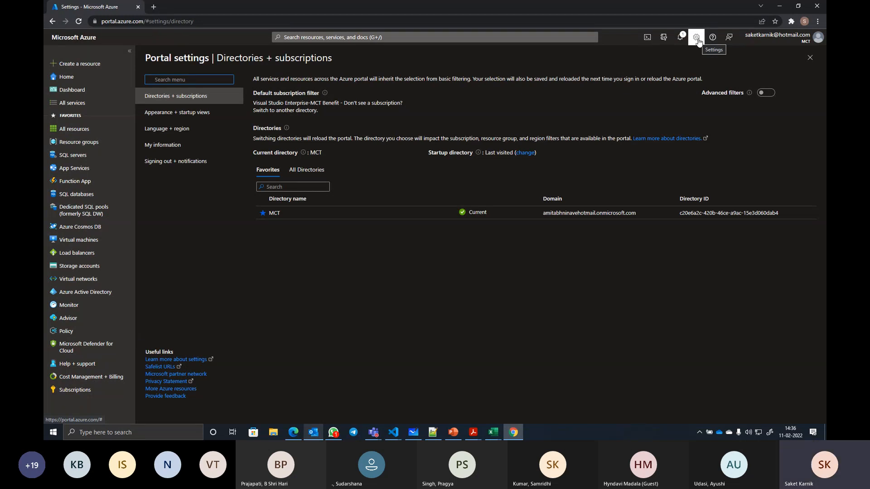
click(172, 118)
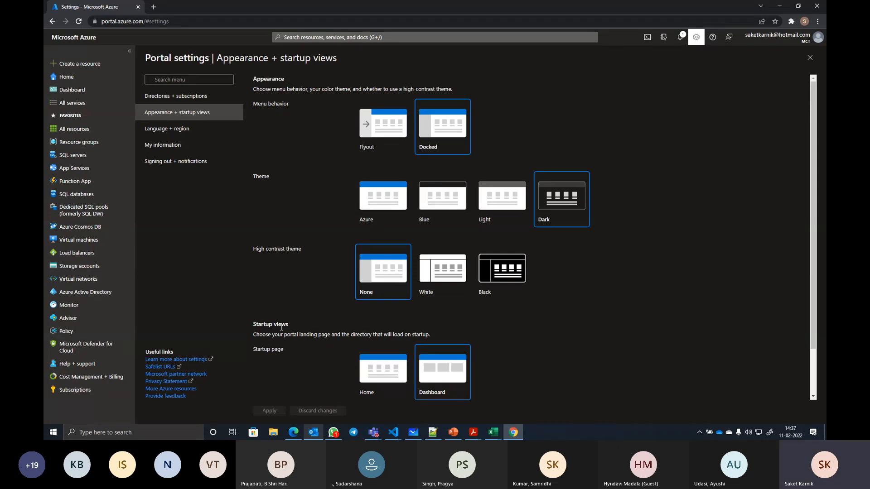
scroll(611, 317, down, 1)
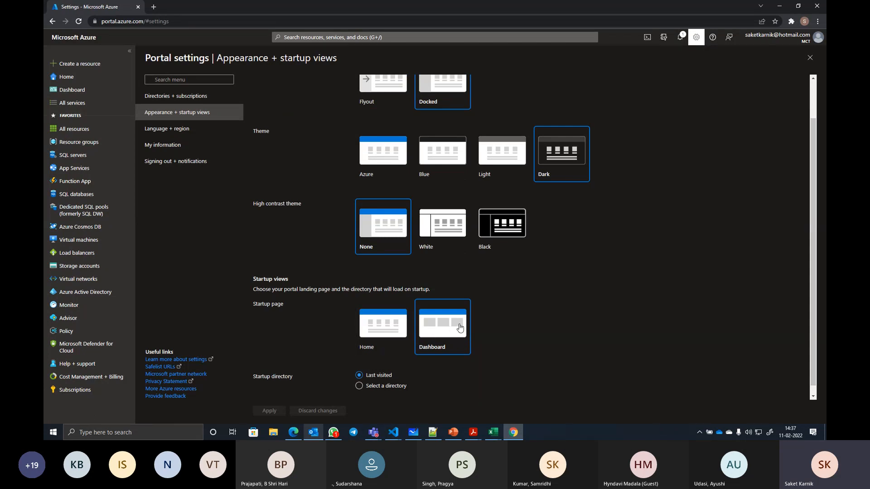
drag(815, 238, 814, 264)
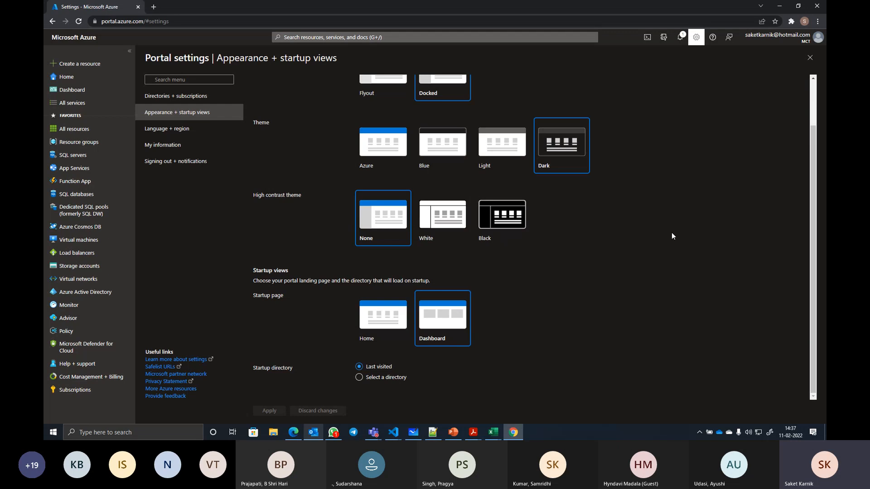
scroll(672, 233, up, 2)
scroll(657, 239, down, 1)
scroll(640, 241, up, 1)
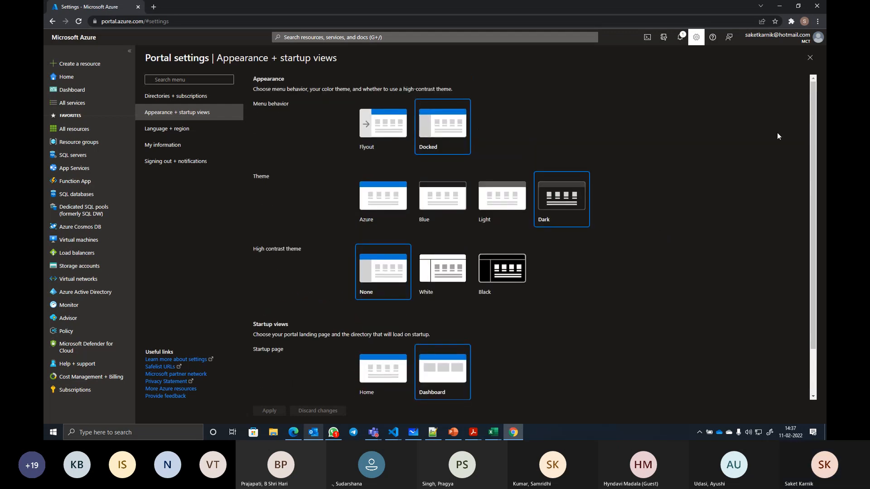
click(810, 59)
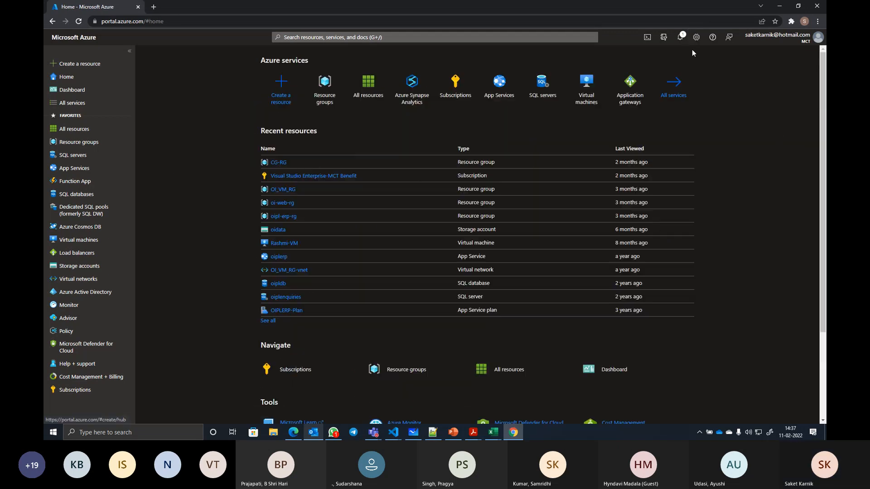
Look at the portal notifications and the Cloud Shell storage setup, closing both without creating storage.
click(681, 39)
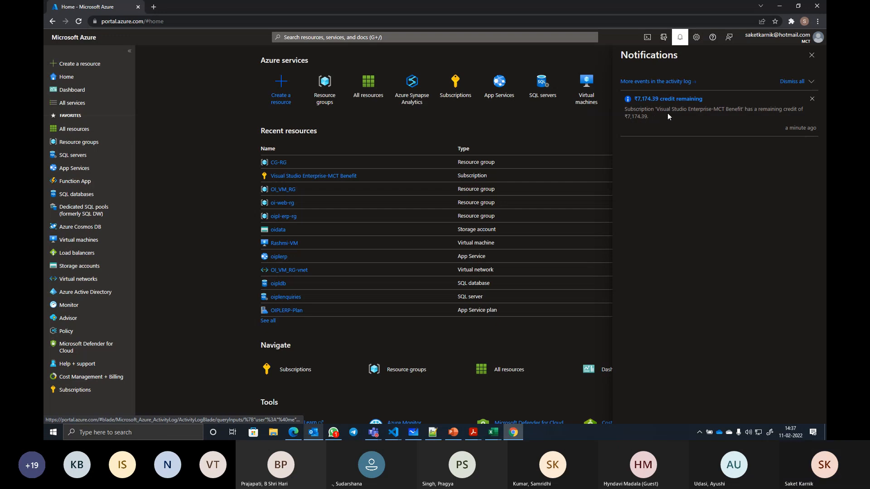
click(812, 55)
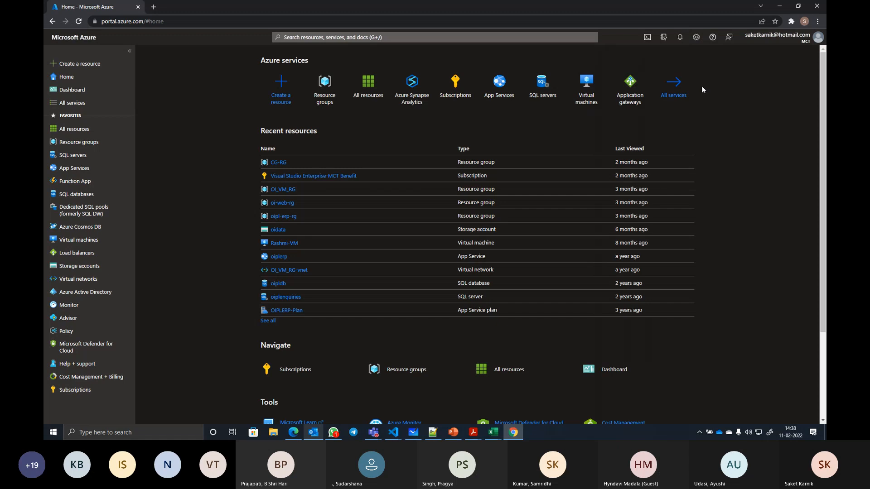
click(648, 37)
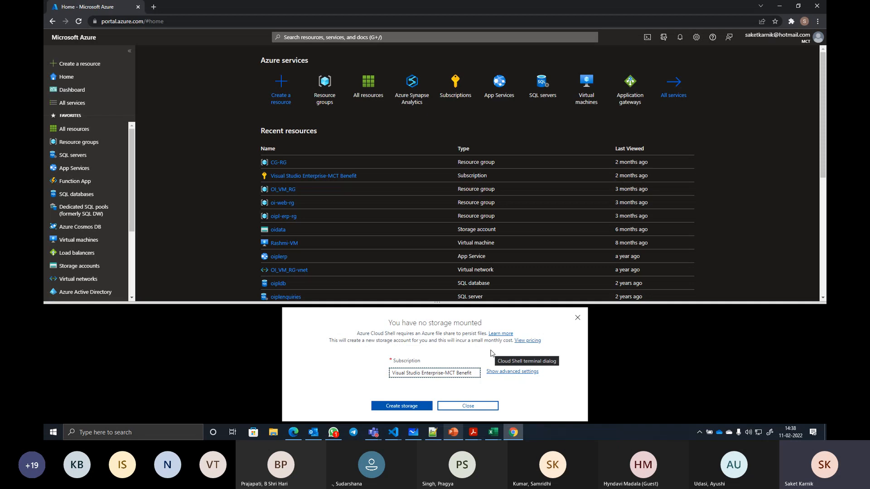
click(458, 407)
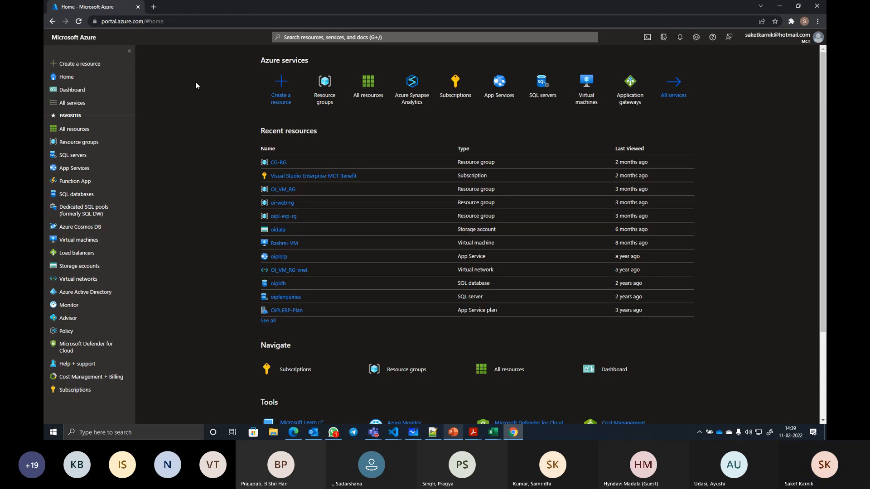
Start creating a new Web App resource from the popular products.
click(281, 99)
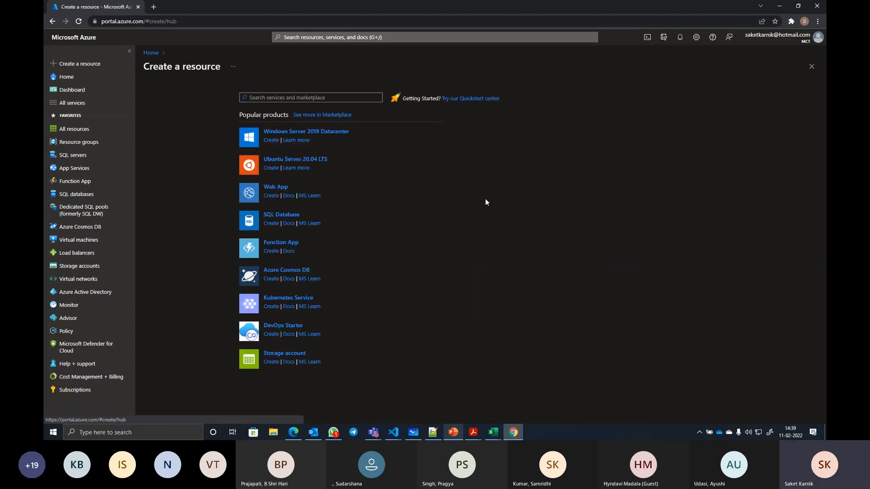
click(151, 53)
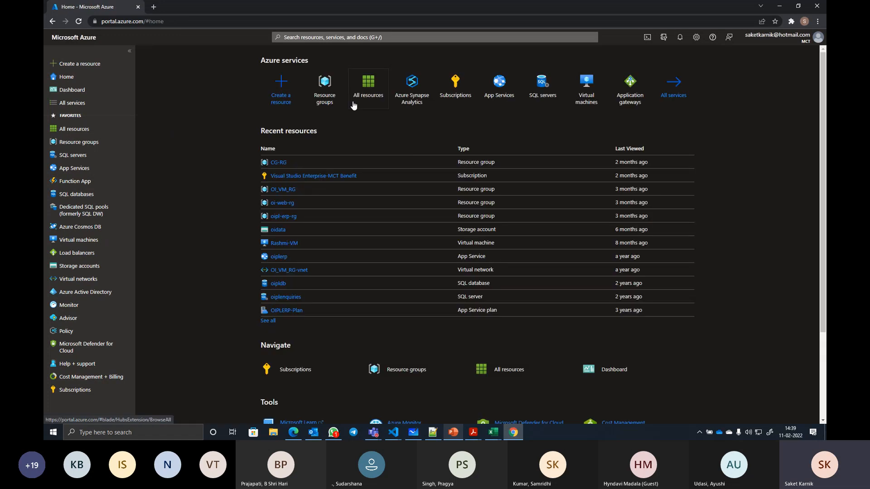
click(69, 64)
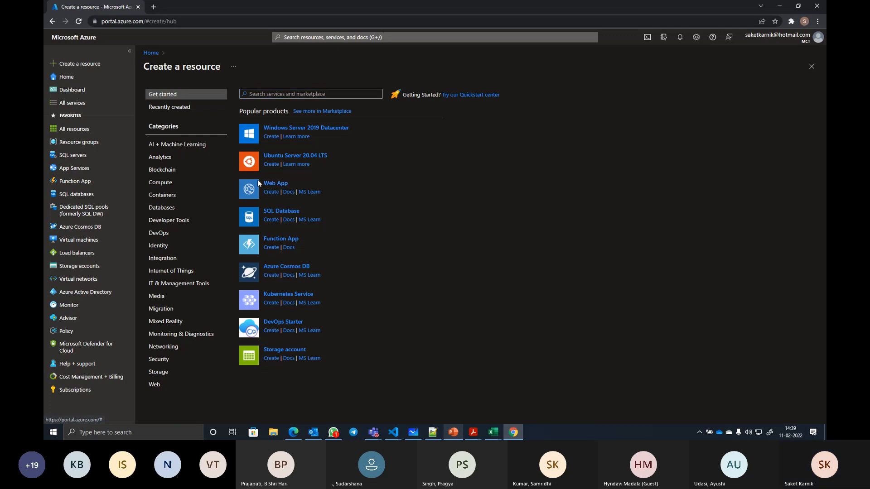
click(280, 184)
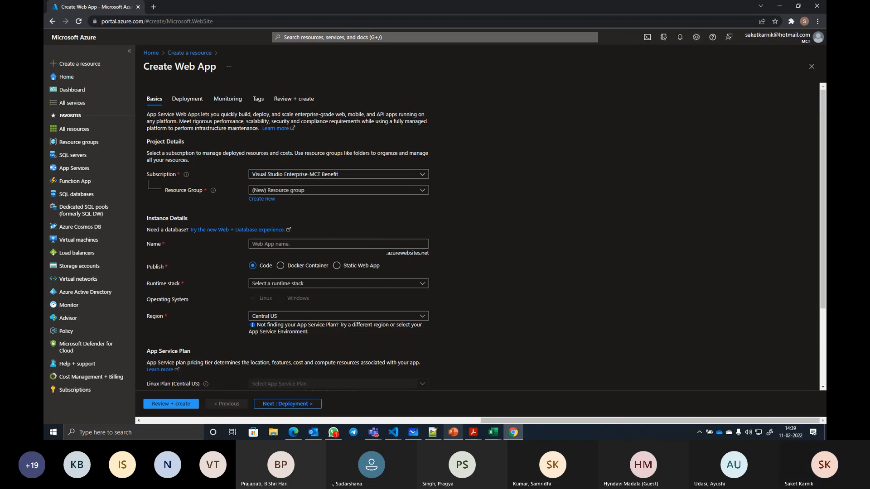
key(alt+Tab)
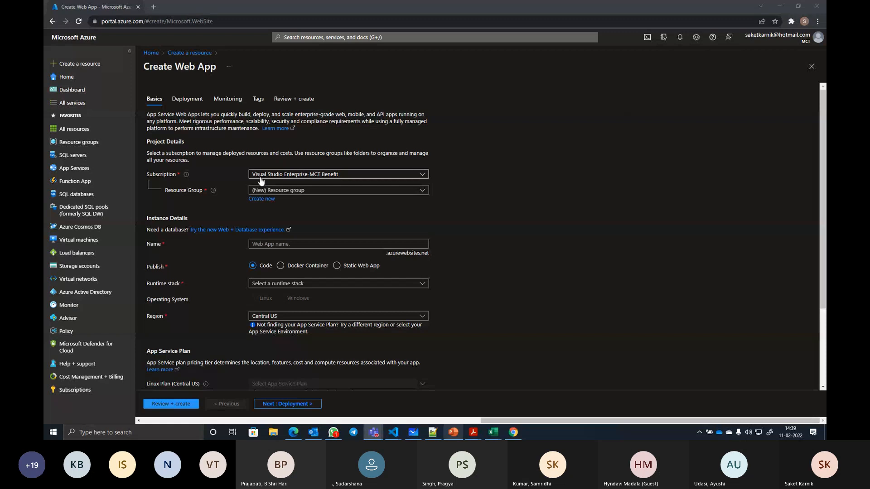
Select the Visual Studio Enterprise-MCT Benefit subscription for the web app and look through the existing resource groups.
click(422, 174)
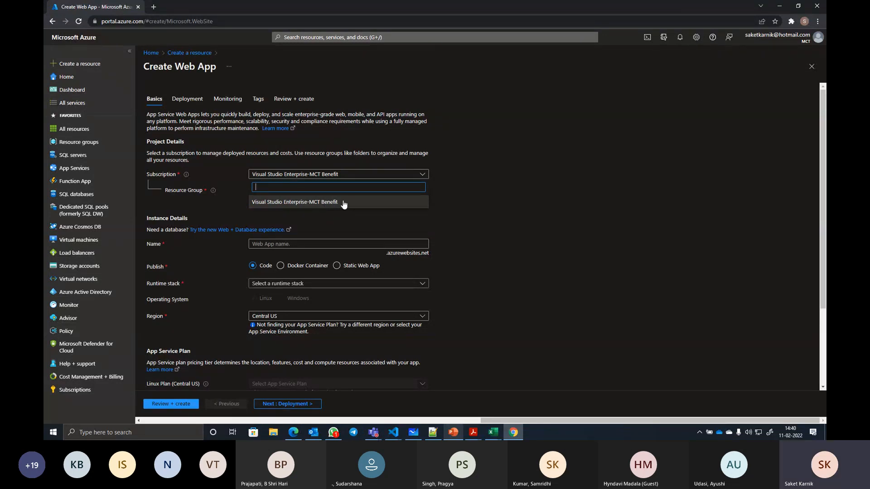
click(319, 203)
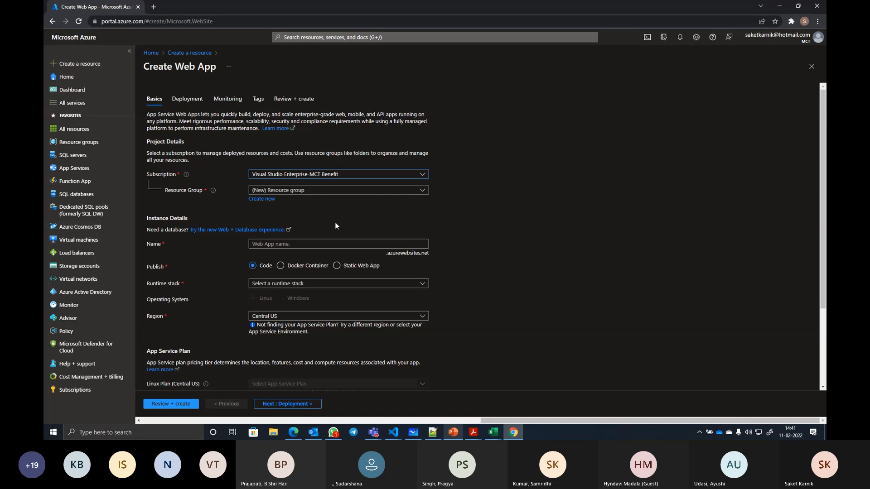
click(423, 190)
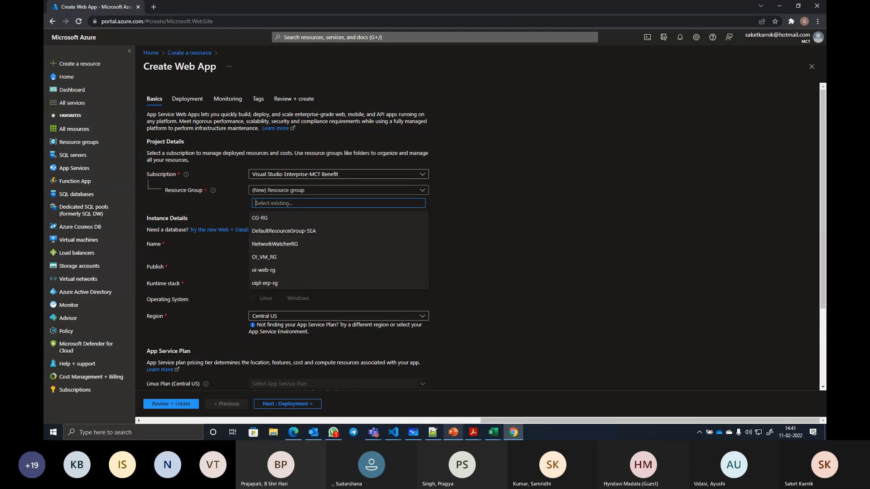
key(alt+Tab)
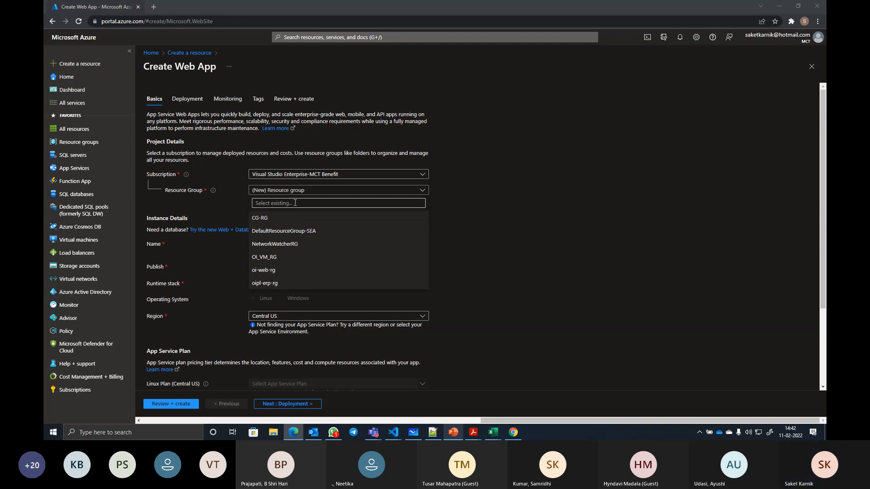
click(431, 196)
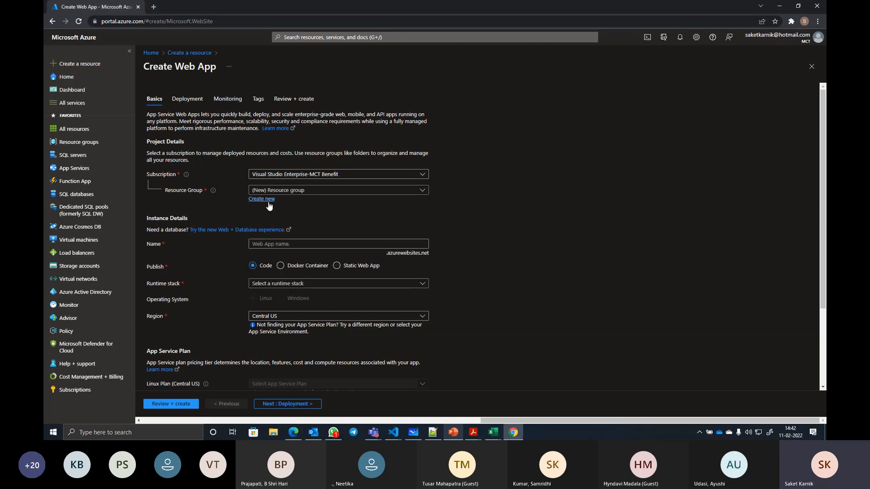
Create a new resource group named Providence-RG for the web app.
click(261, 200)
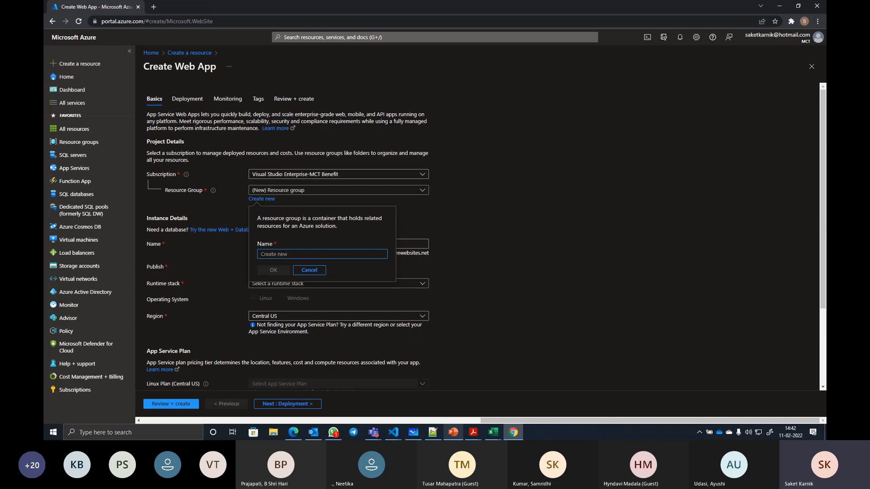
key(alt+Tab)
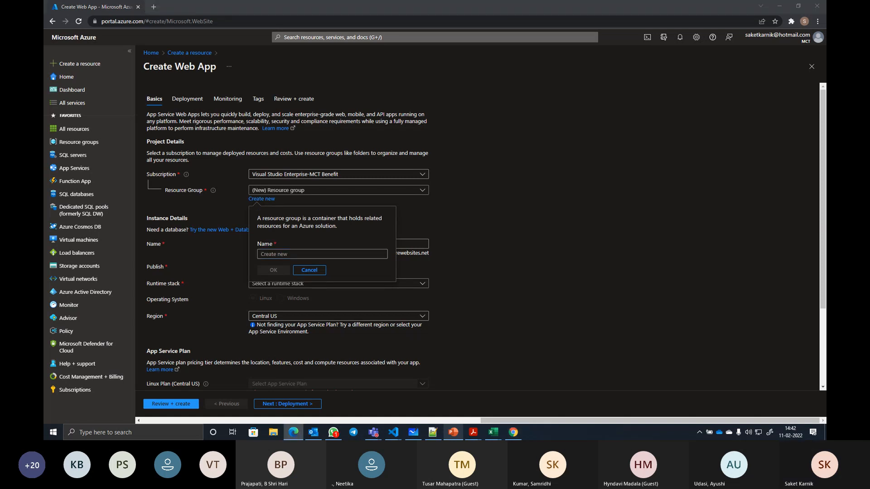
click(300, 250)
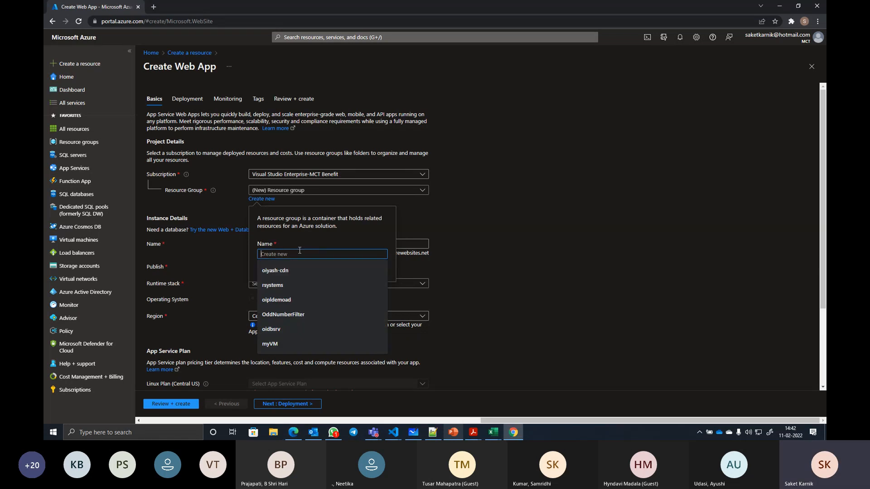
text(Provi)
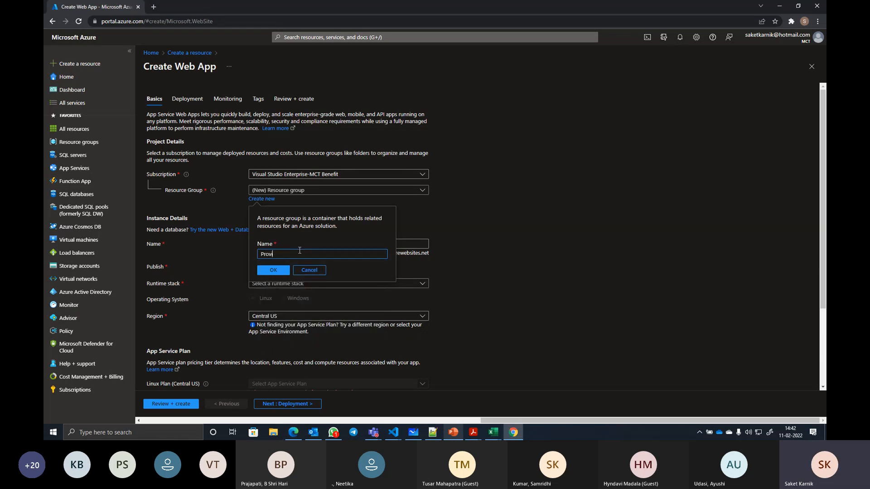
text(dence)
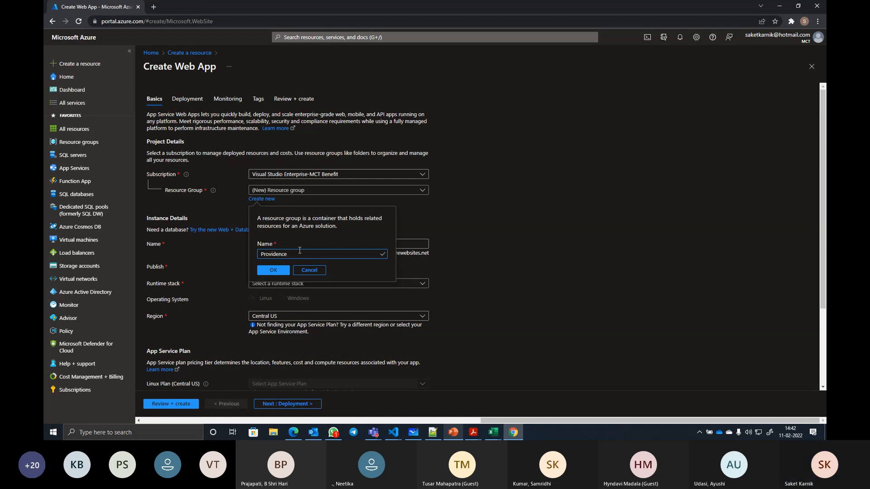
text(-RG)
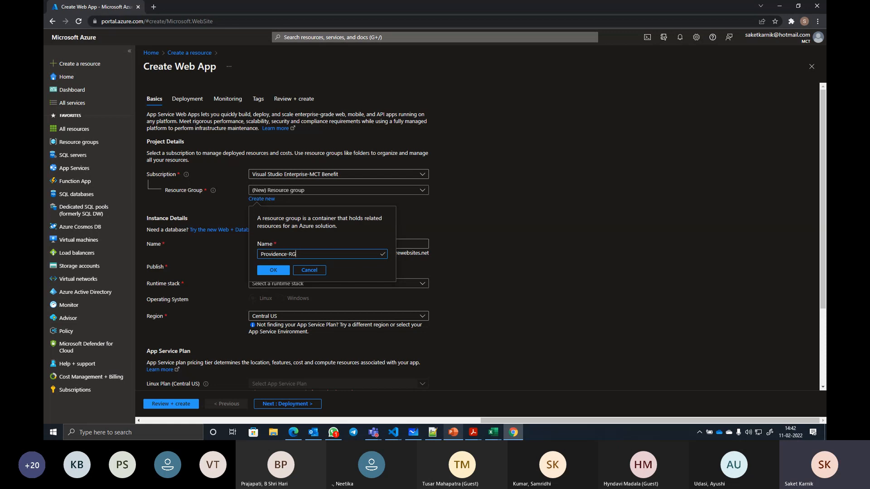
key(alt+Tab)
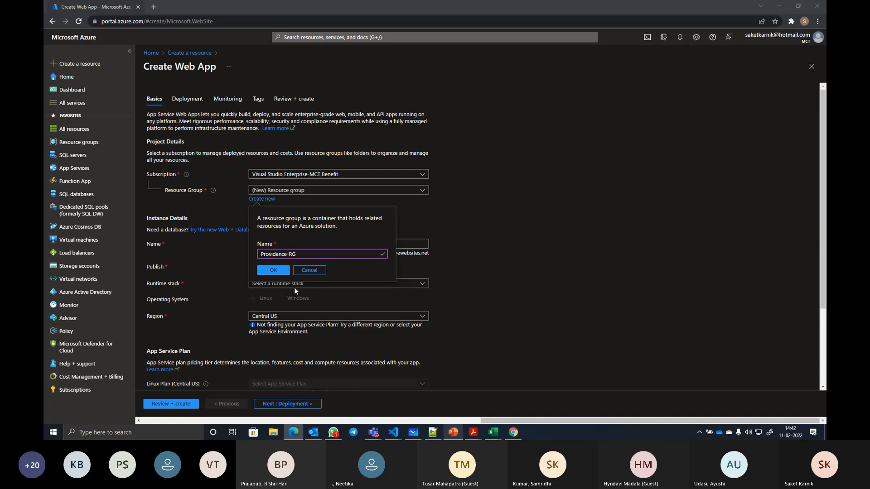
click(264, 269)
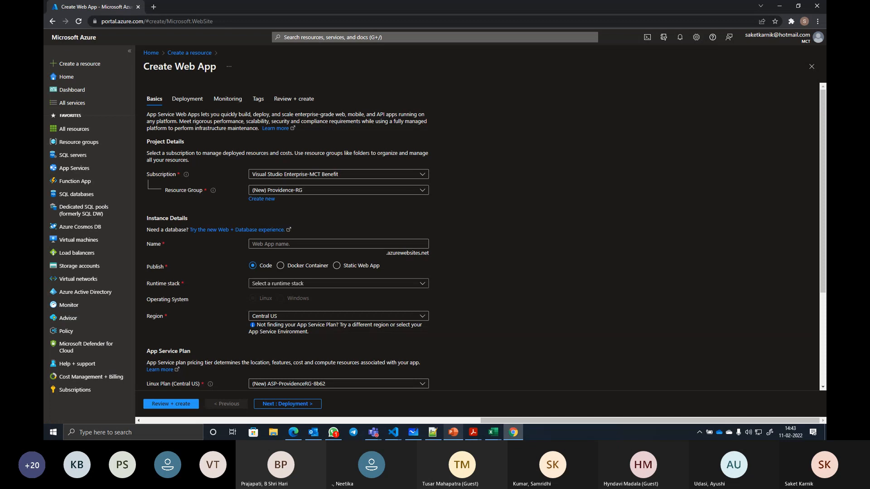
key(alt+Tab)
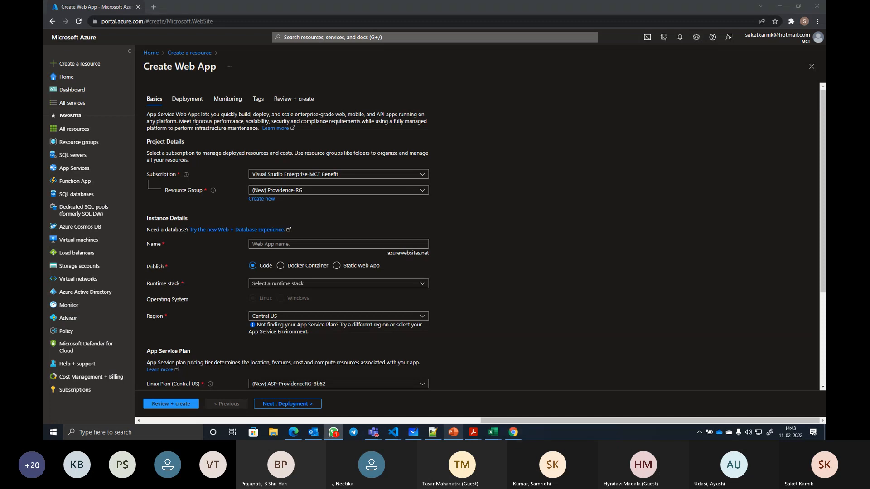
Look at the signed-in account's details and the options for switching directory or account, and close them.
key(alt+Tab)
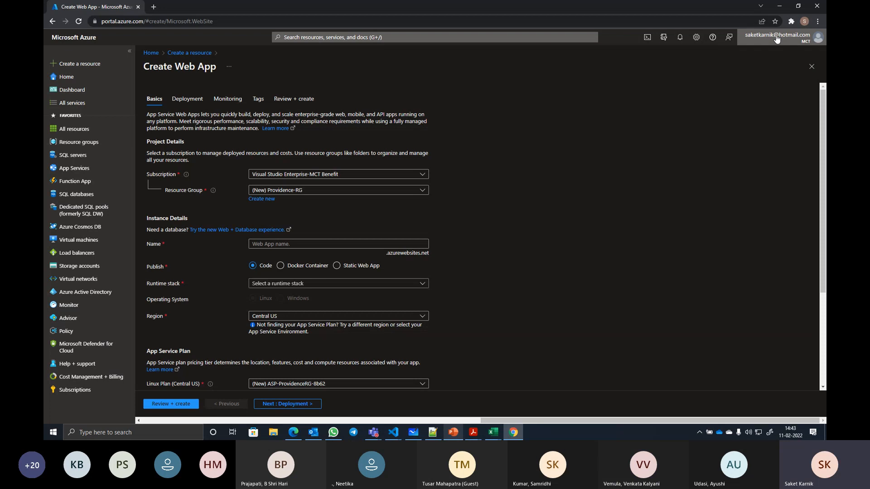
mouse_move(777, 41)
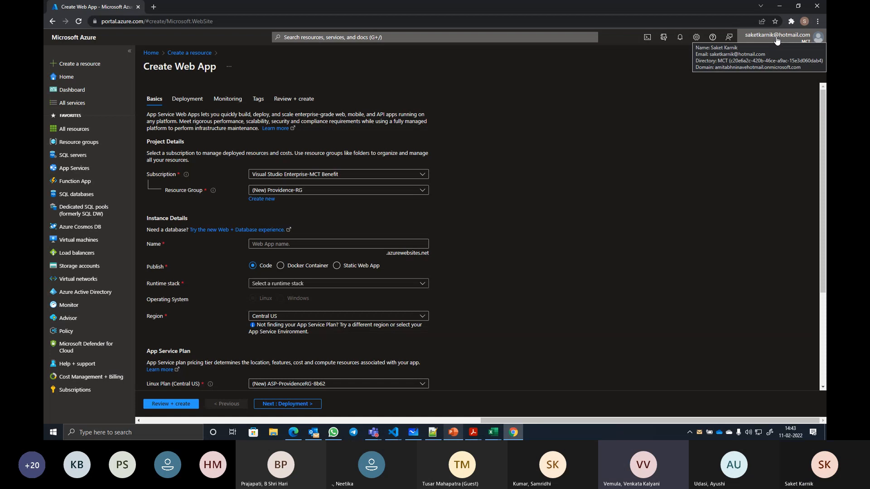
click(776, 38)
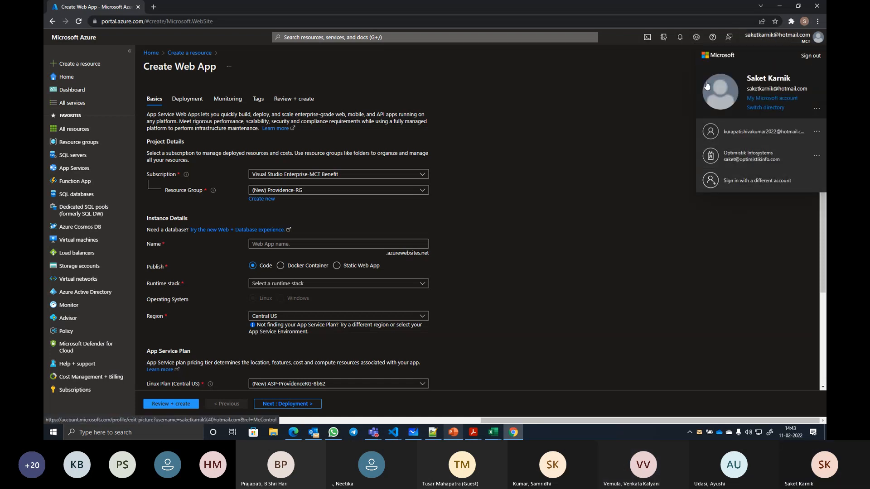
click(516, 221)
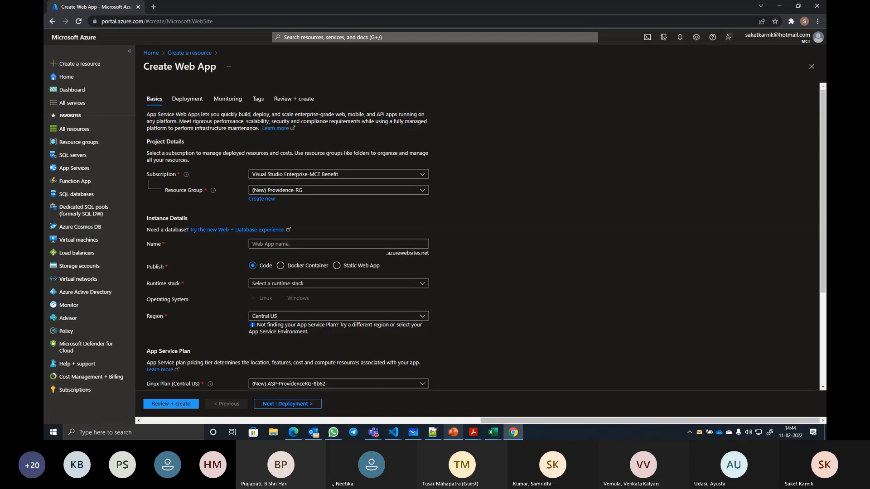
key(alt+Tab)
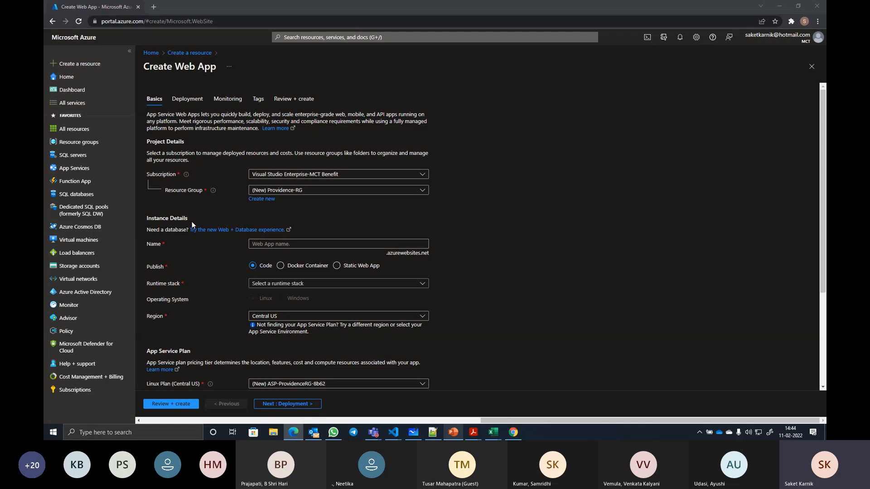
click(267, 243)
click(599, 225)
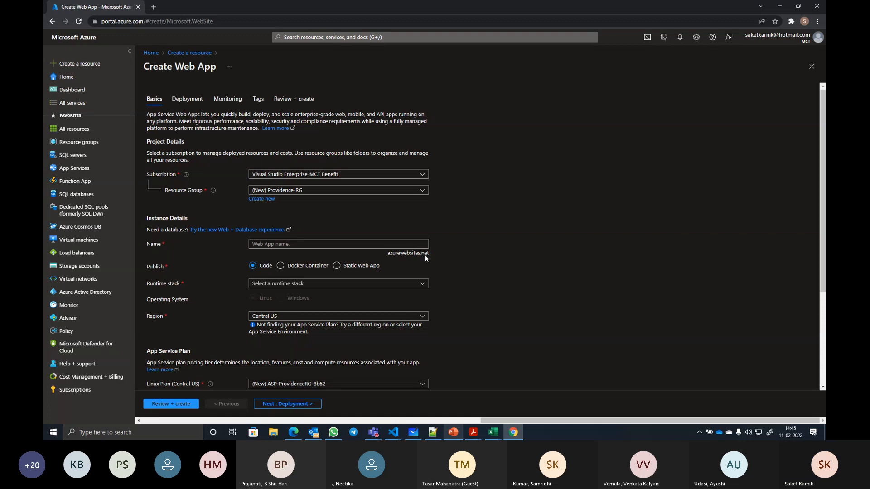
click(261, 245)
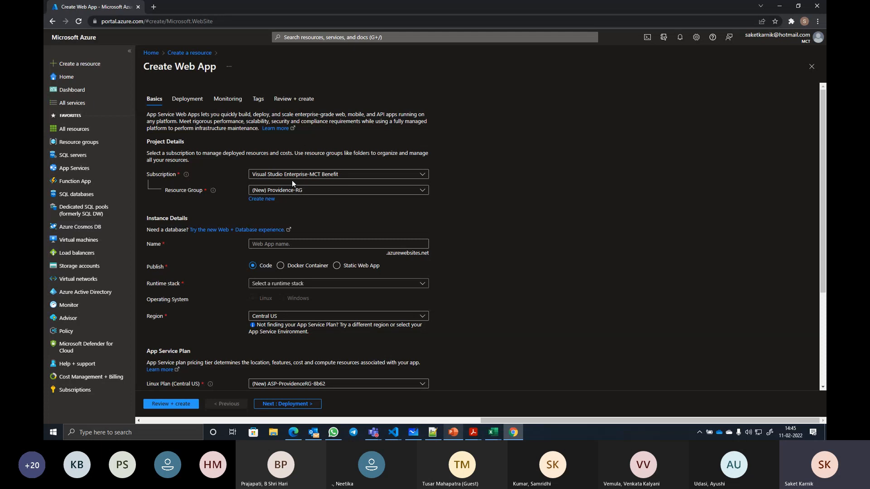
click(291, 245)
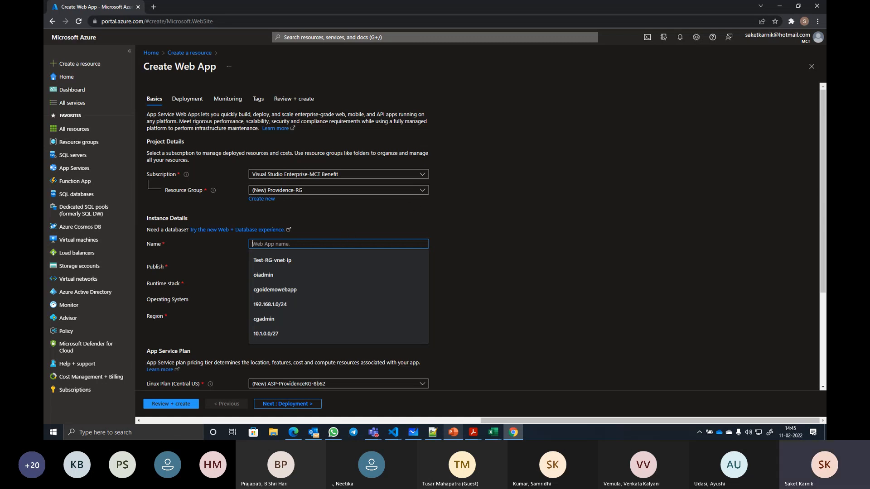
key(alt+Tab)
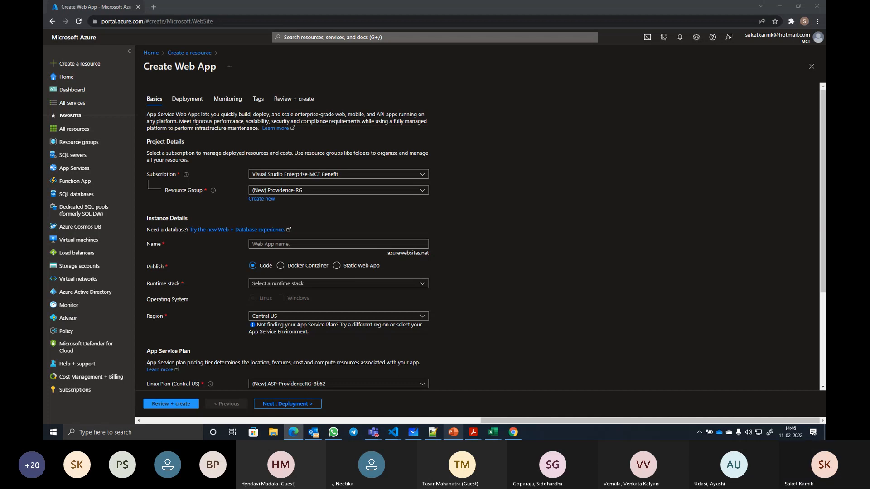
Name the web app oiprovdemoapp in the instance details.
click(341, 243)
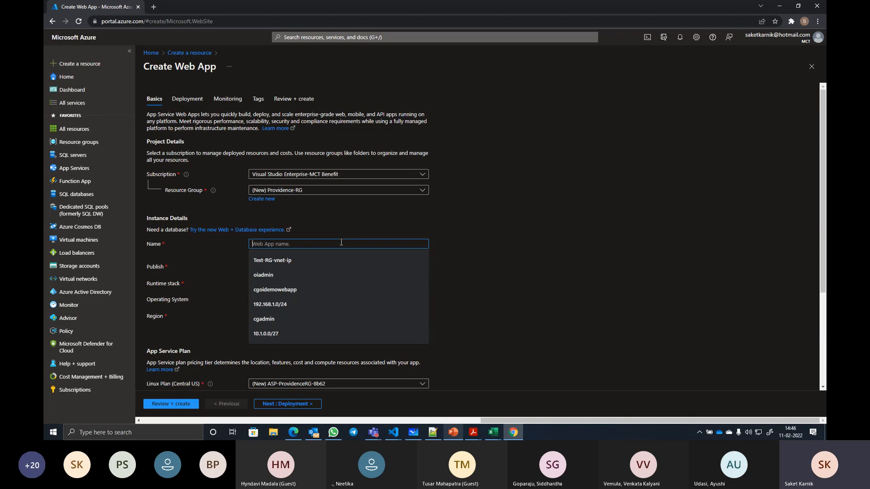
text(oiprov)
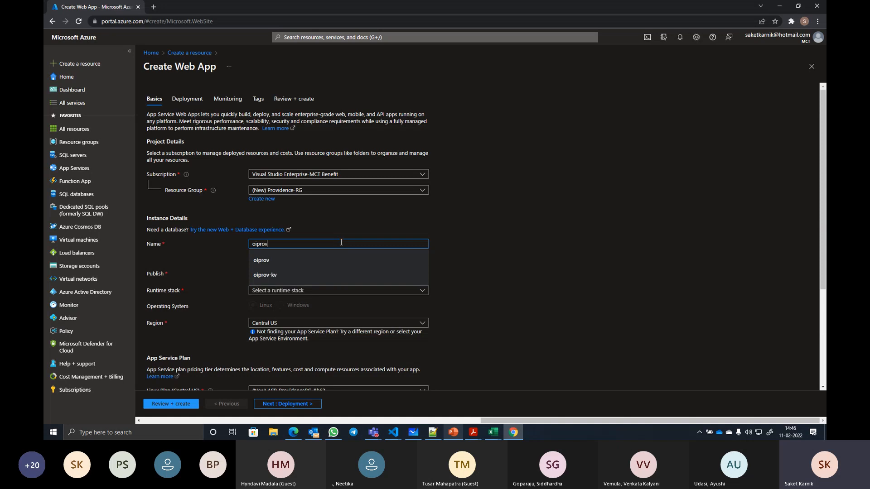
text(demoapp)
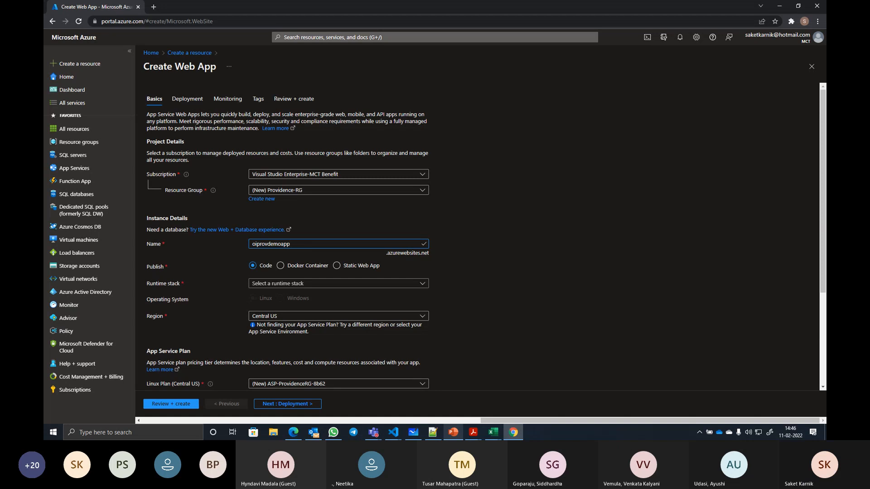
key(alt+Tab)
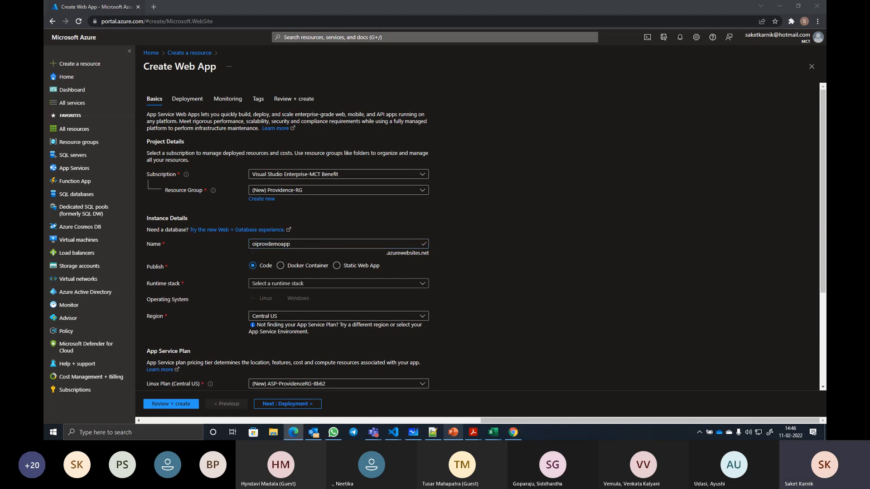
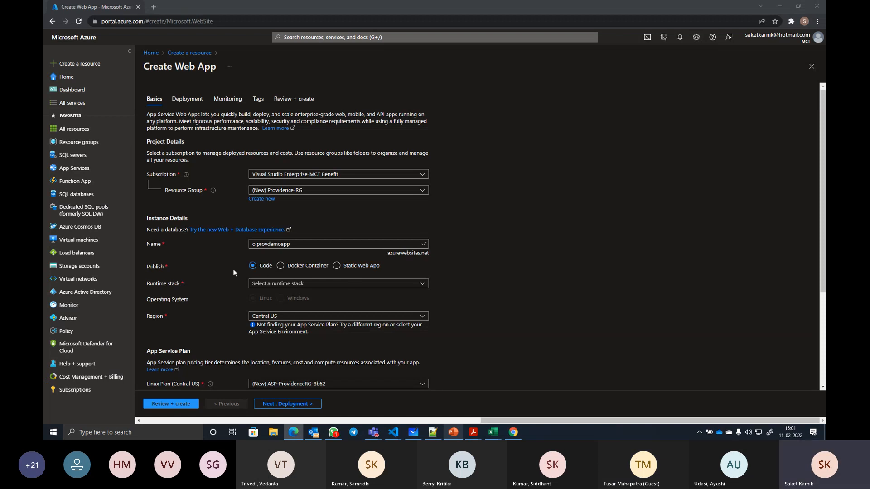
Look through the available runtime stacks and choose .NET 5 for the web app.
click(423, 284)
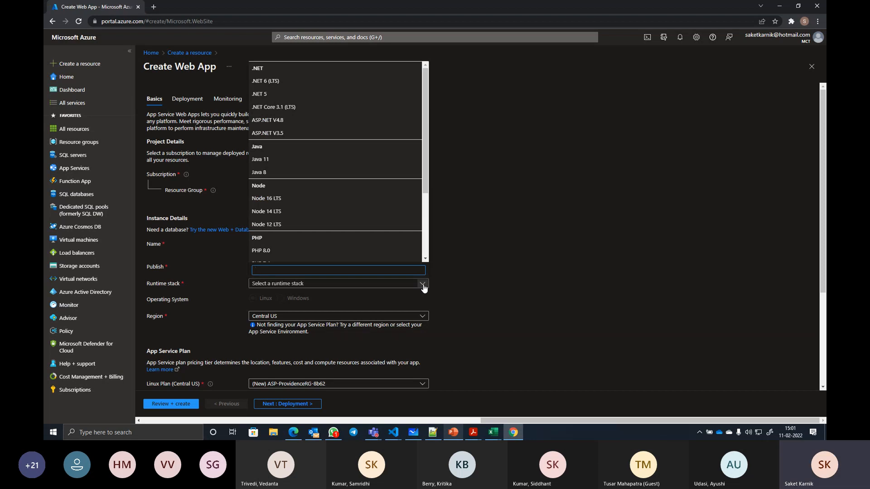
scroll(420, 208, down, 5)
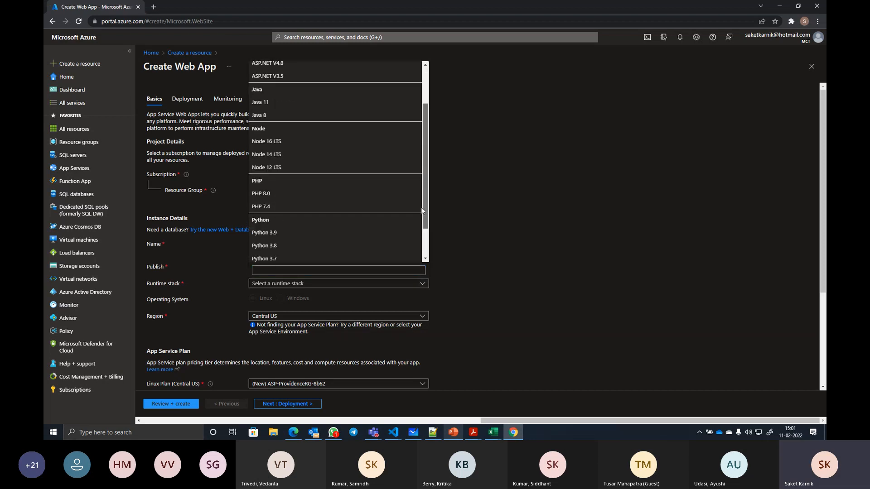
scroll(420, 178, up, 4)
scroll(423, 156, up, 1)
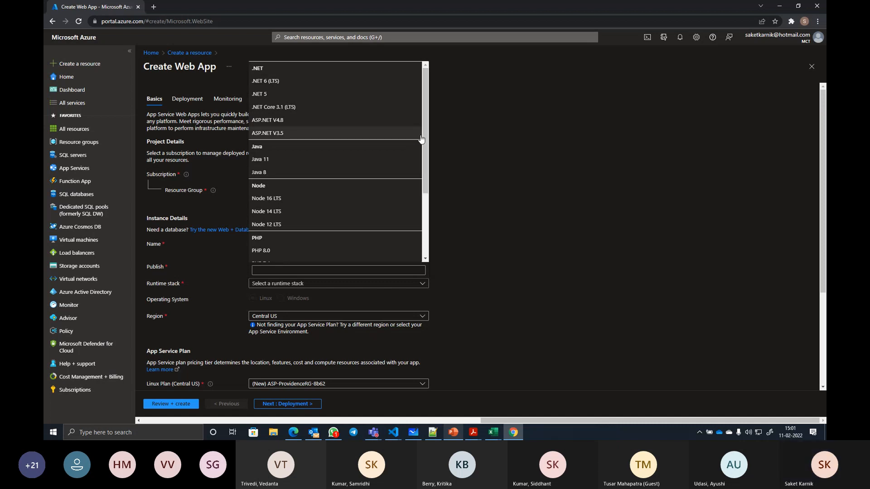
click(263, 96)
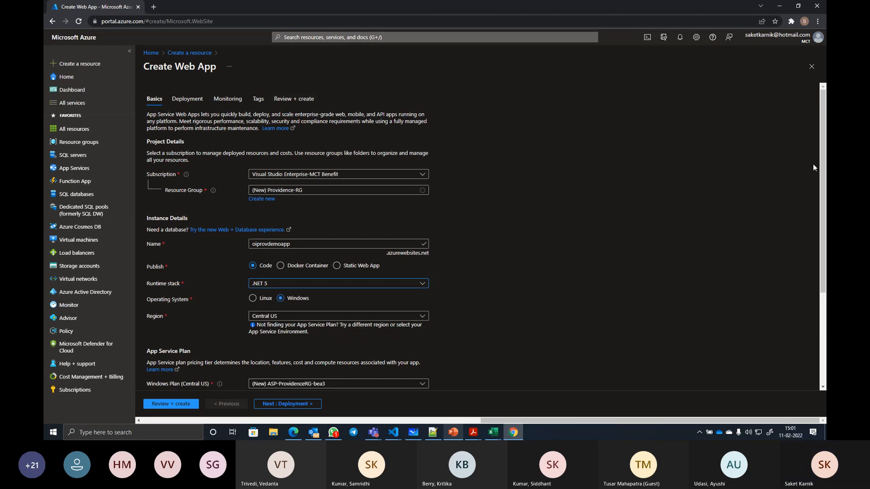
Browse the available regions and set the web app's region to Southeast Asia.
scroll(824, 160, down, 3)
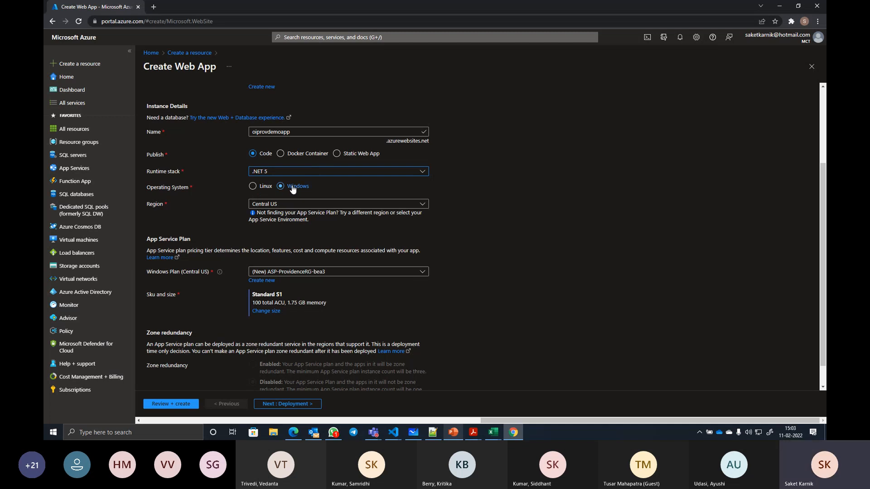
click(426, 206)
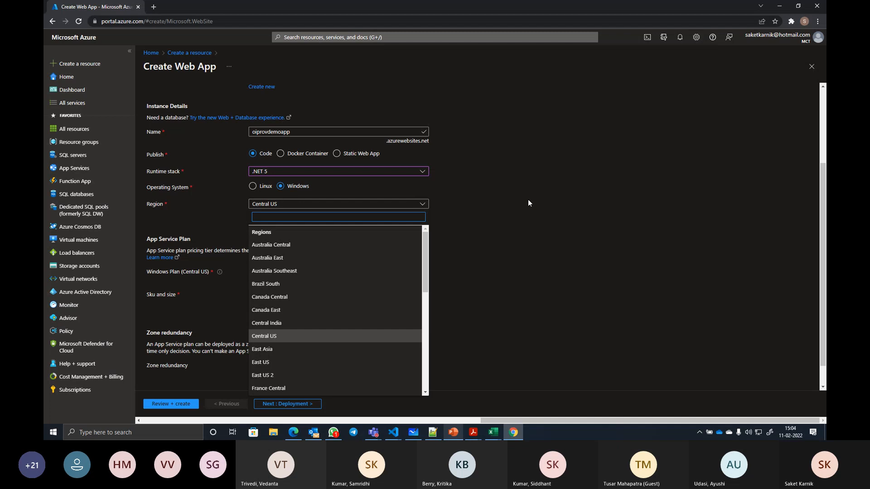
click(500, 193)
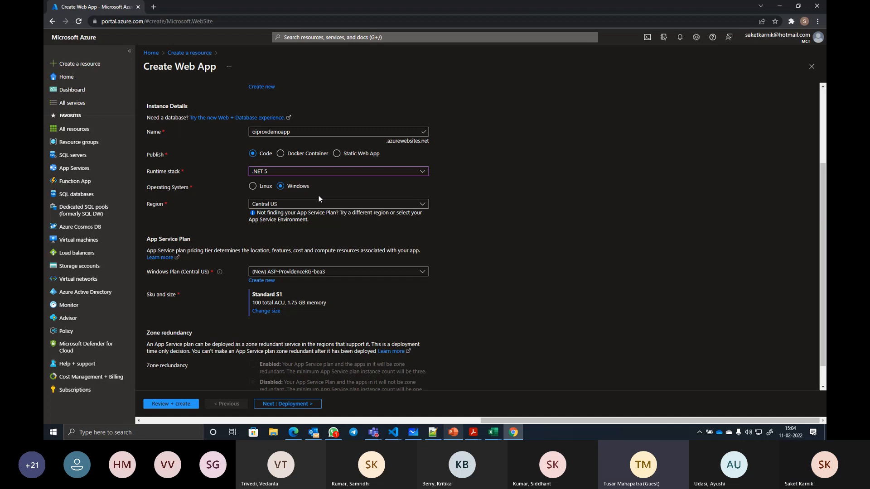
click(423, 206)
drag(426, 262, 420, 286)
drag(420, 301, 426, 341)
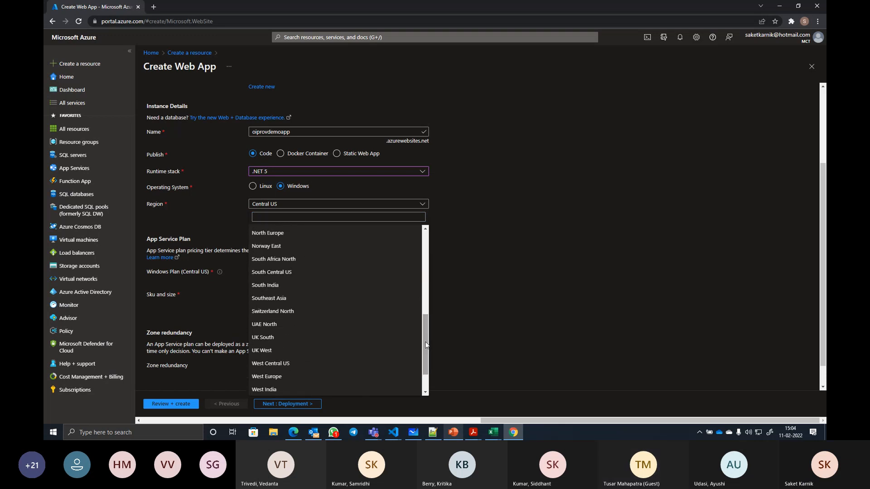
scroll(425, 341, down, 1)
drag(426, 341, 429, 295)
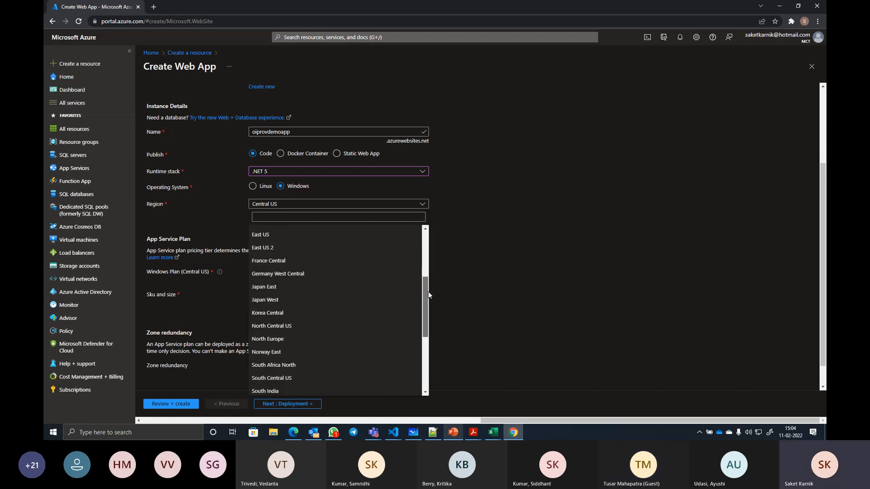
drag(429, 295, 421, 315)
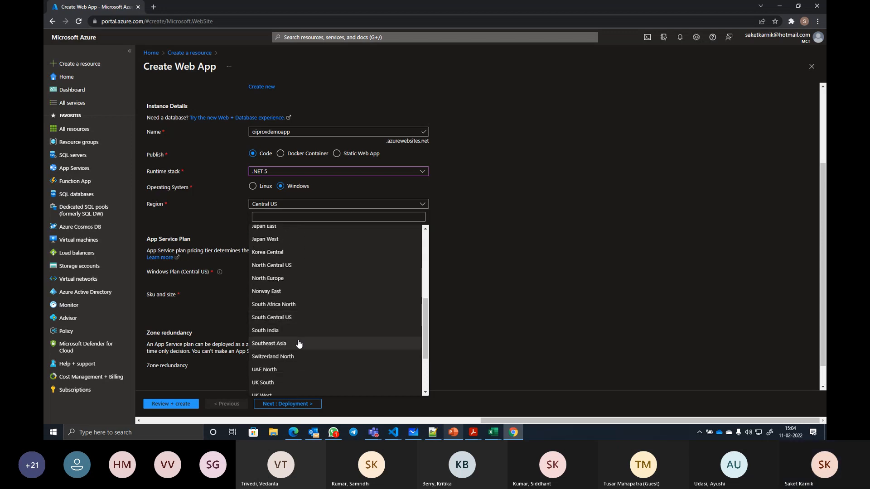
click(274, 346)
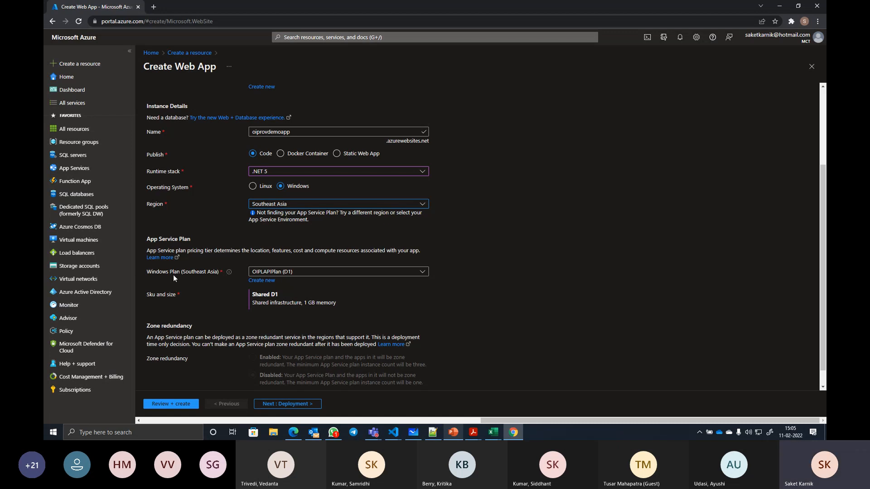
Create a new Windows App Service plan named Prov-Plan for the web app.
click(424, 274)
click(425, 274)
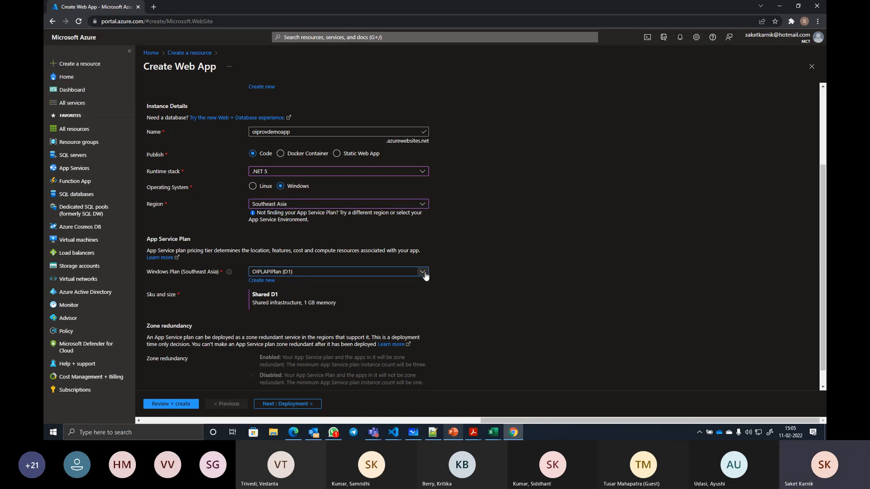
click(262, 281)
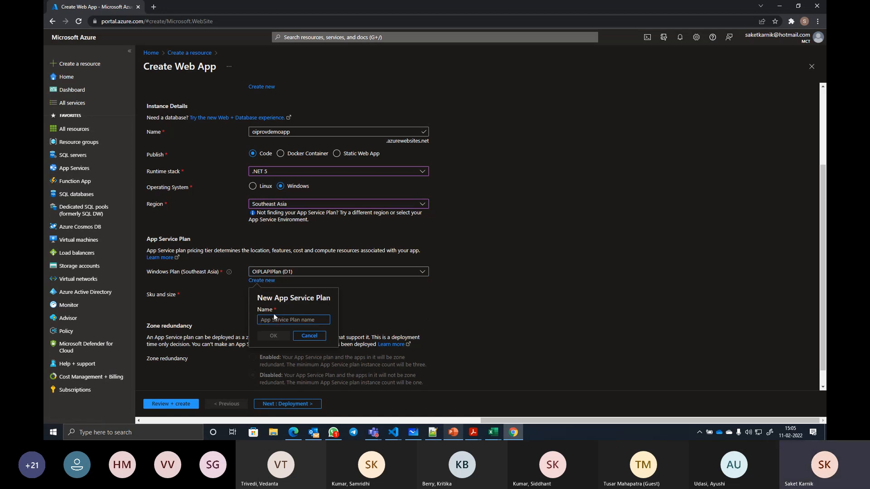
text(Prov)
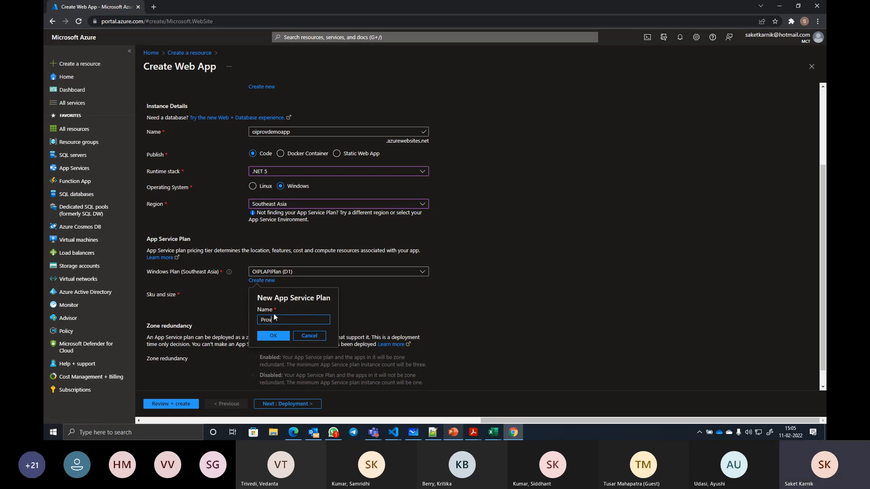
text(-Plan)
click(274, 336)
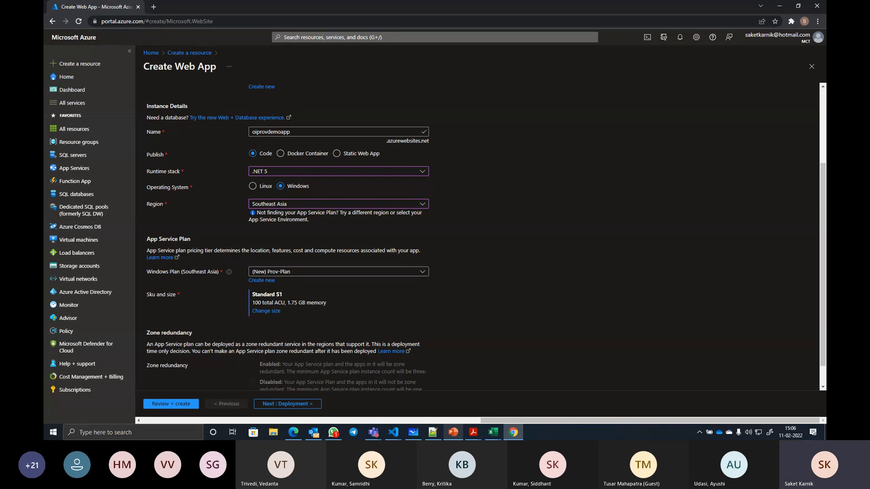
key(alt+Tab)
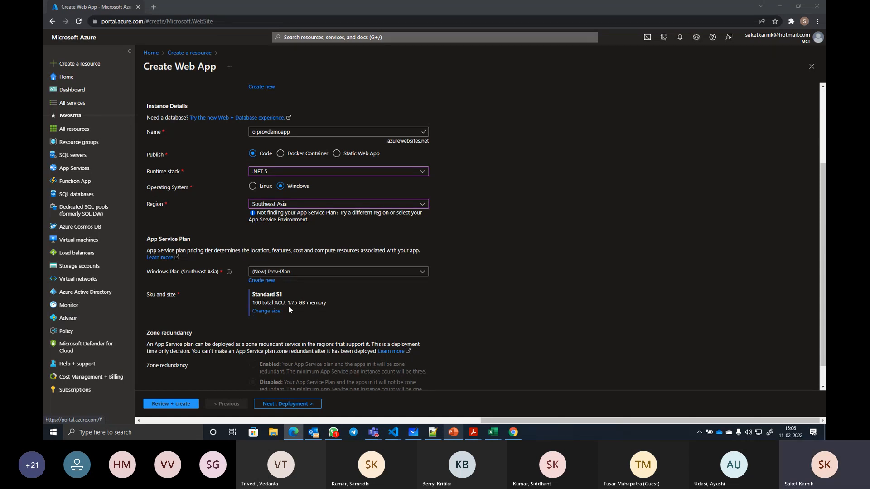
Open the plan's size options and compare the Production, Dev / Test and Isolated pricing tiers, including the additional Production and Dev / Test ones.
click(266, 311)
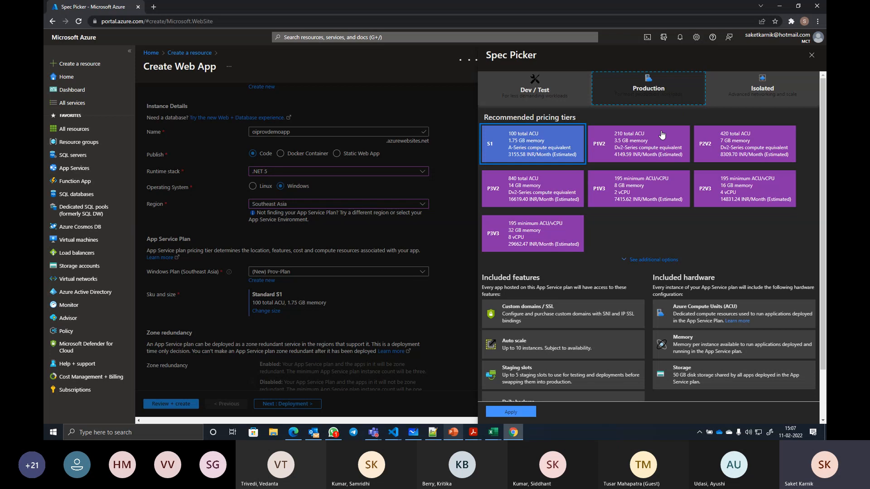
click(653, 260)
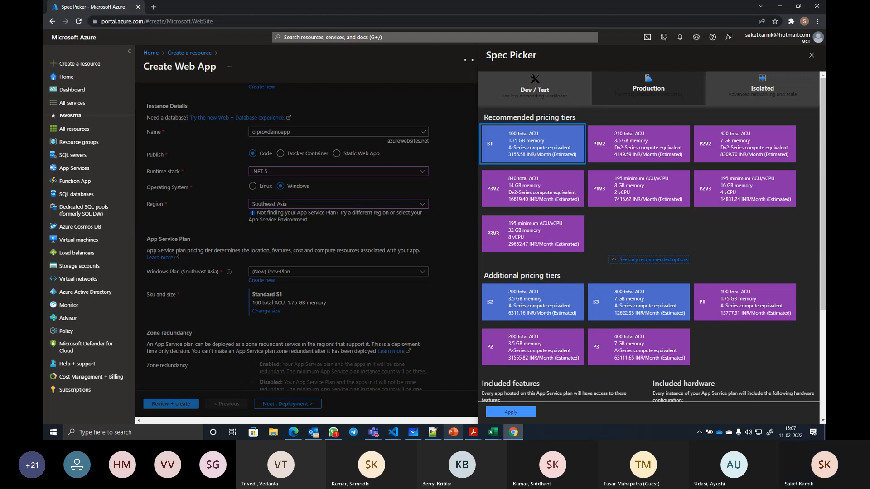
key(alt+Tab)
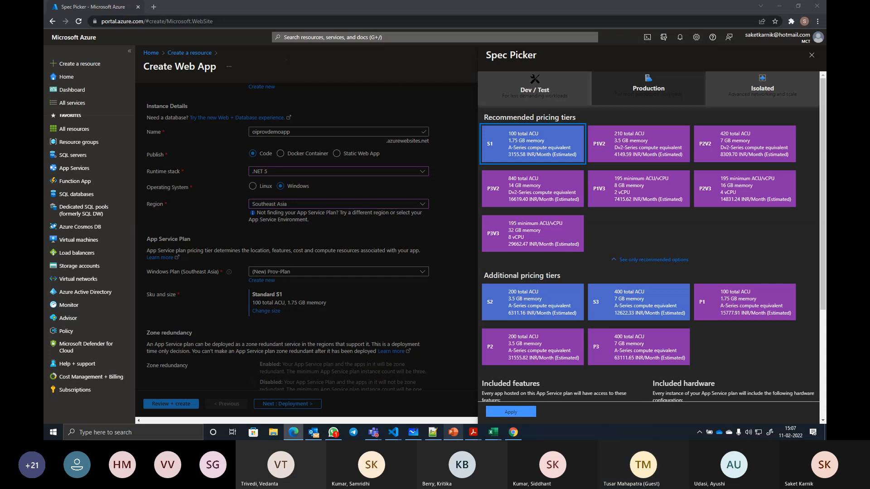
click(537, 93)
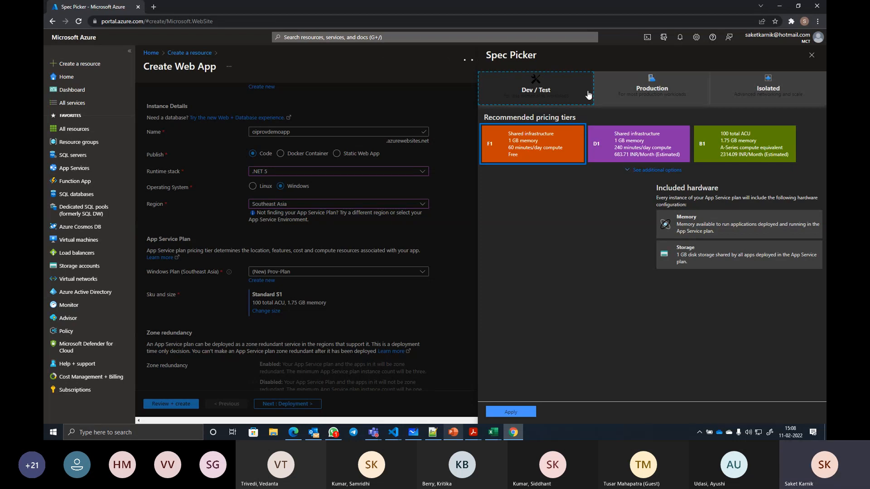
click(631, 172)
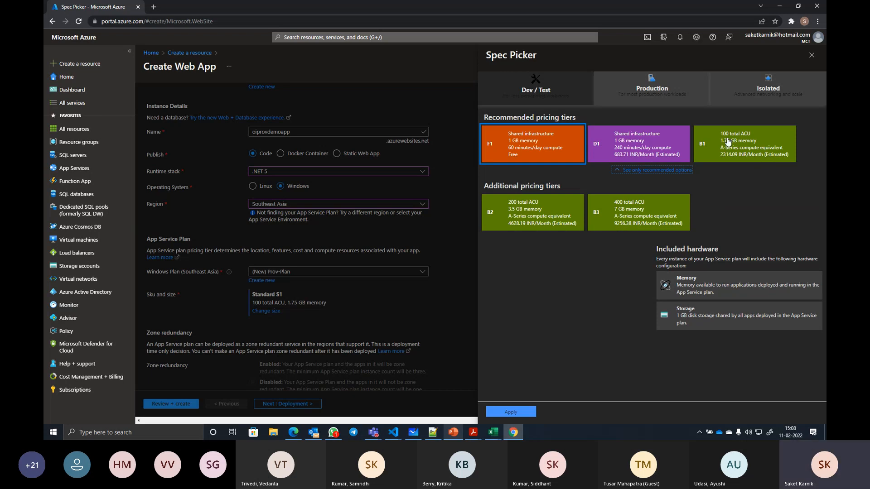
click(656, 92)
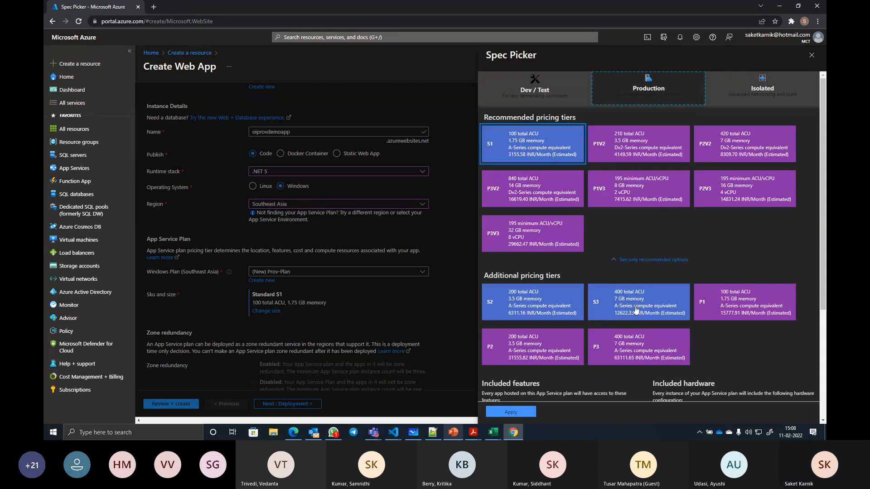
click(561, 89)
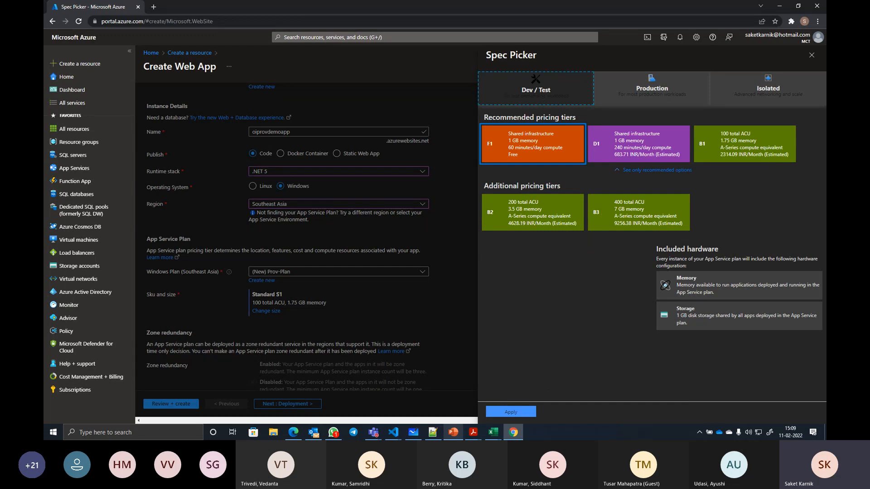
key(alt+Tab)
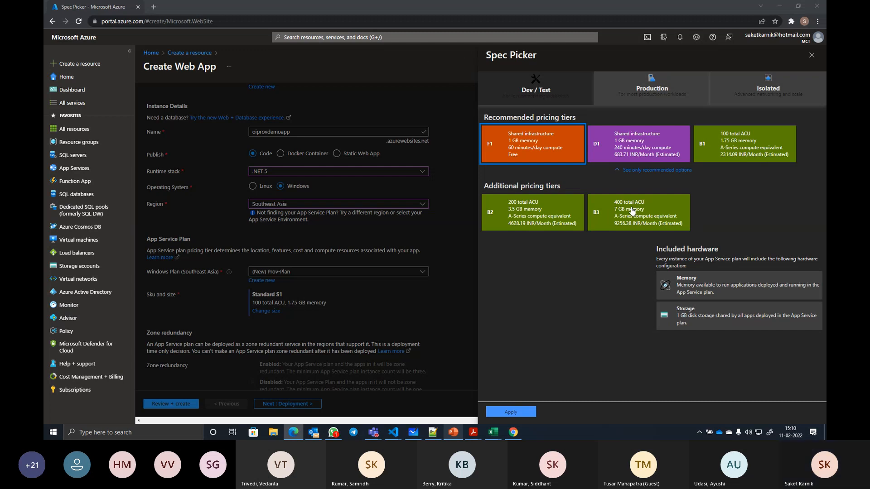
click(779, 90)
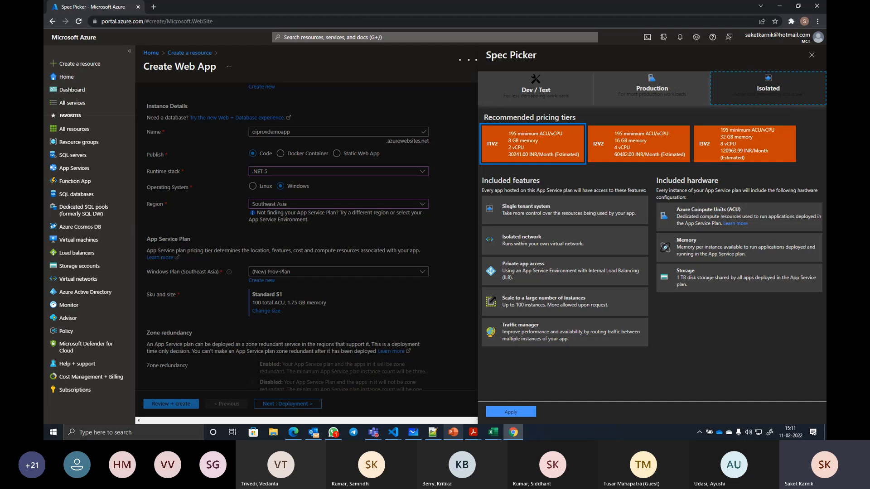
key(alt+Tab)
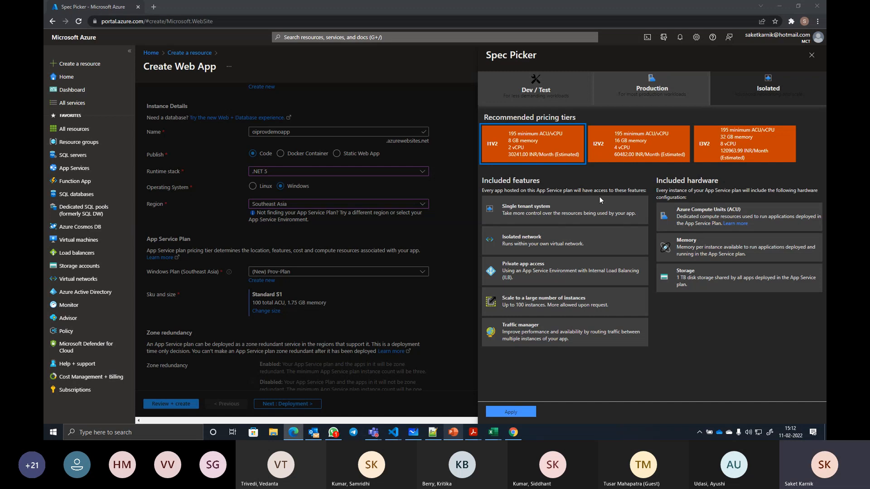
Choose the free F1 tier from the Dev / Test sizes and apply it to the App Service plan.
click(544, 101)
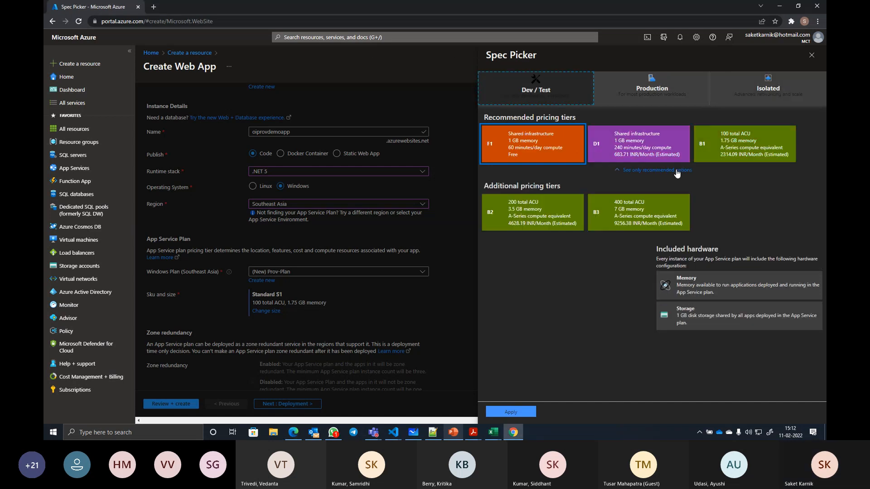
click(506, 141)
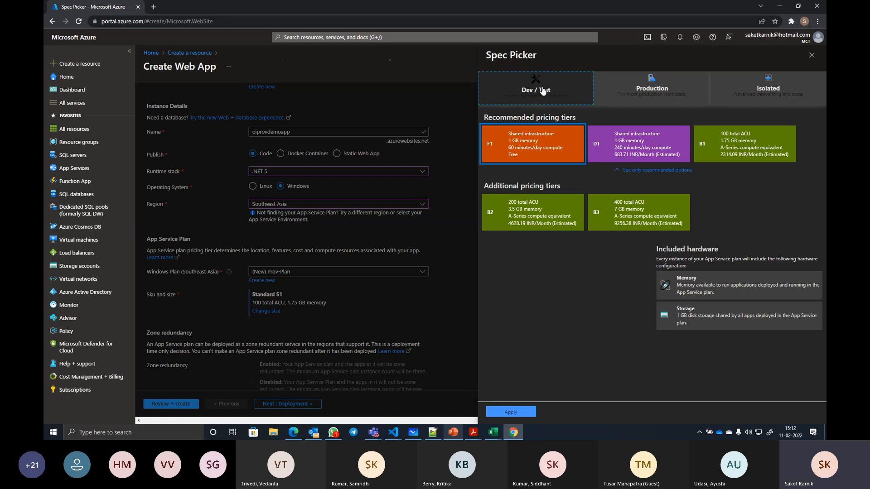
click(512, 412)
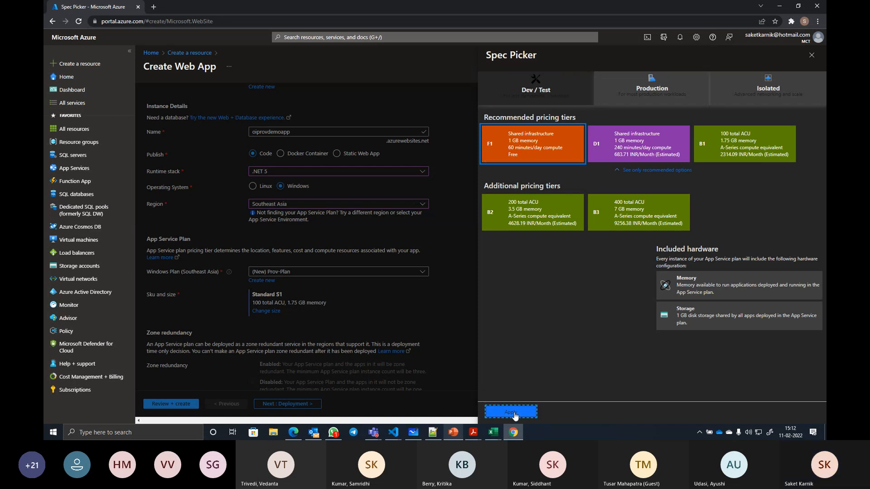
drag(252, 294, 377, 310)
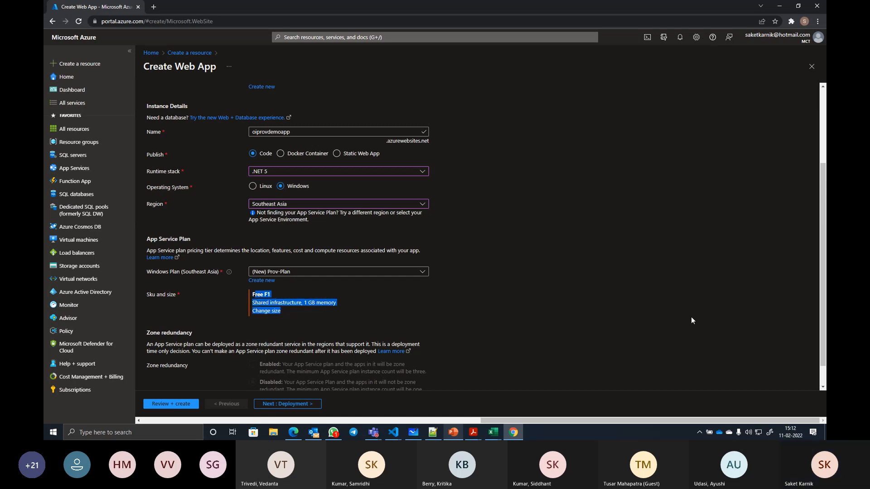
Continue past the deployment settings with continuous deployment disabled, and turn off Application Insights in the monitoring settings.
scroll(692, 321, up, 1)
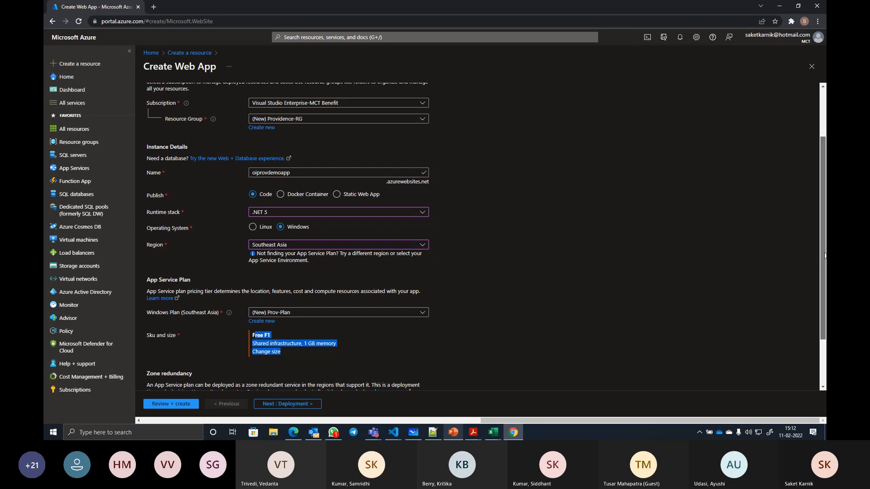
scroll(810, 352, down, 2)
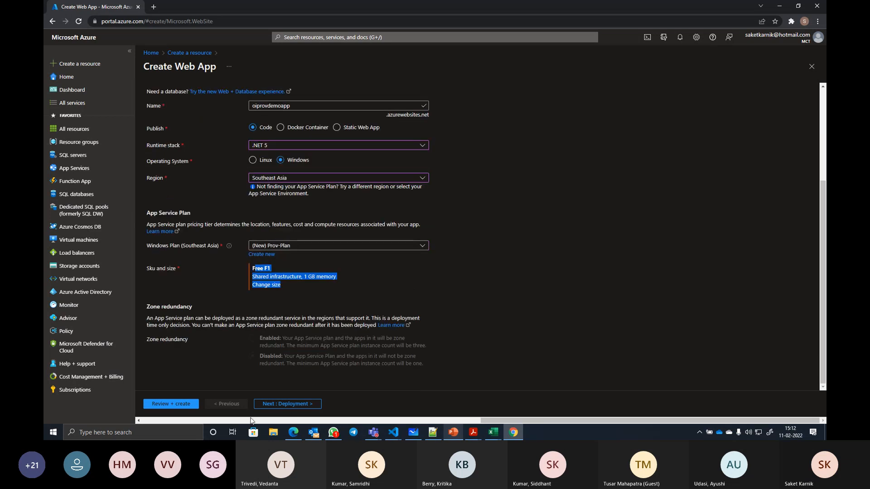
click(291, 404)
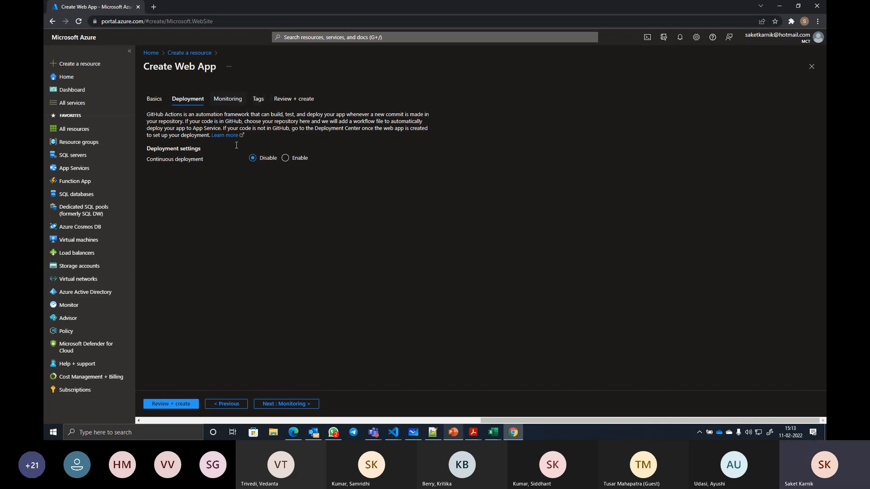
click(286, 404)
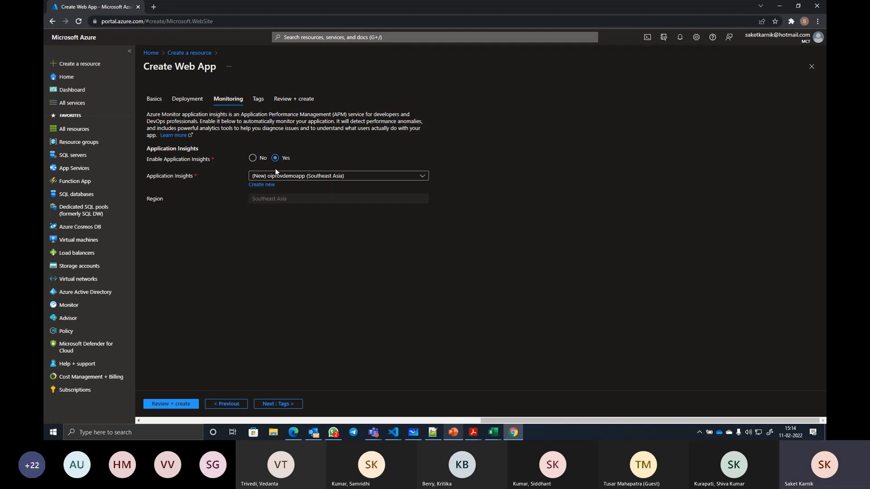
click(262, 161)
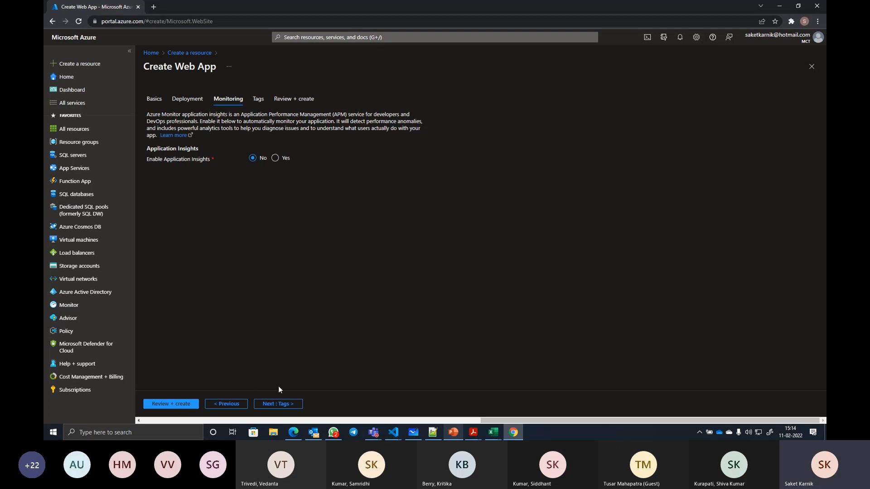
Continue to the tag settings and add a Created-By tag with the creator's full name as its value.
click(277, 404)
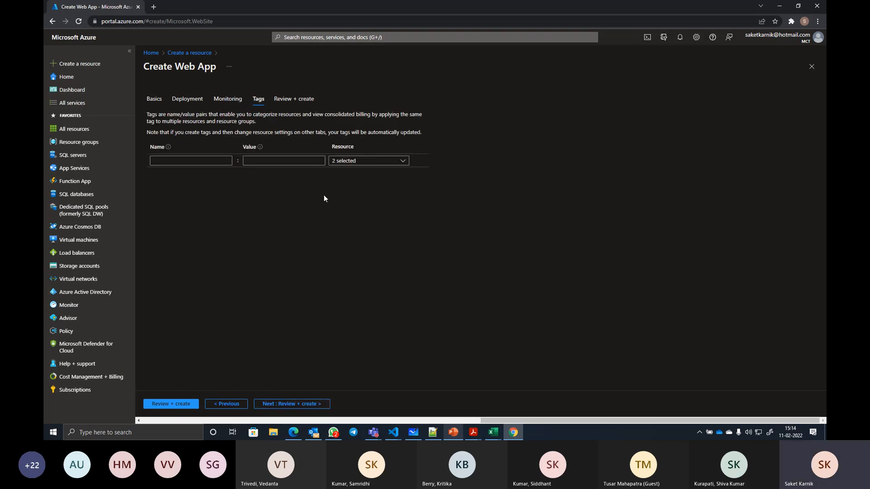
click(198, 161)
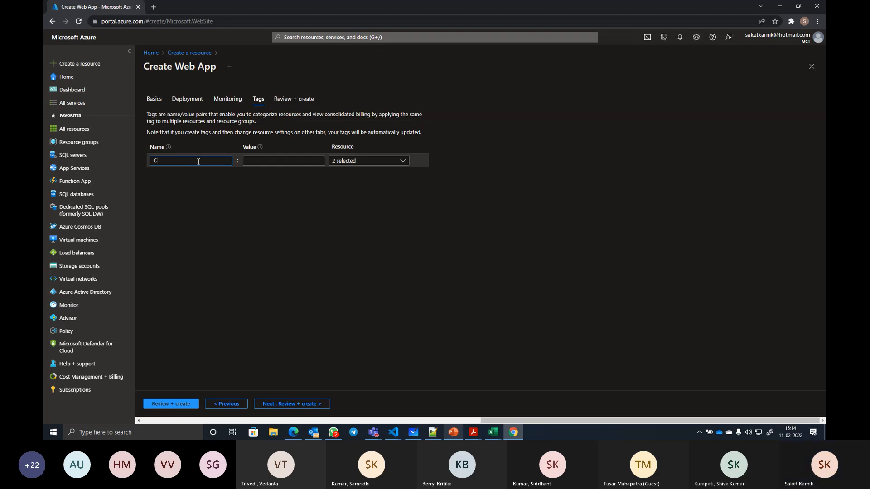
text(Created-By)
key(Tab)
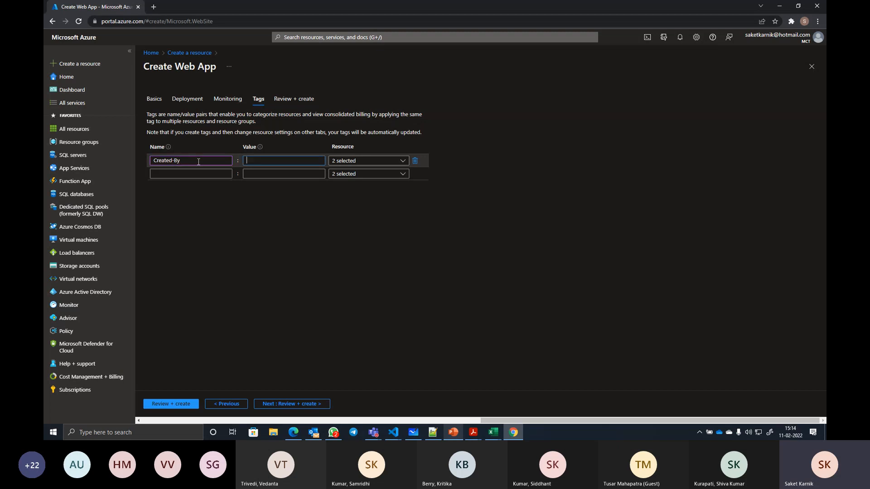
text(et Karnik)
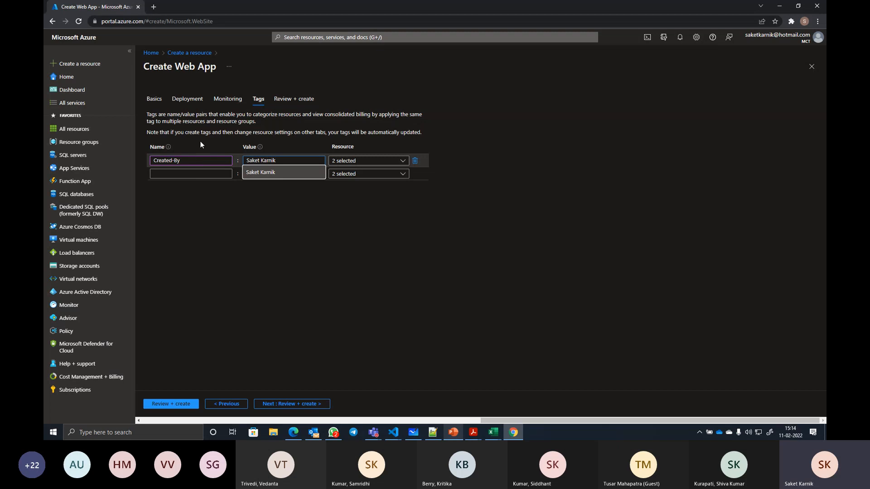
Add a second tag named Created-For with the value Learning.
click(186, 172)
text(C)
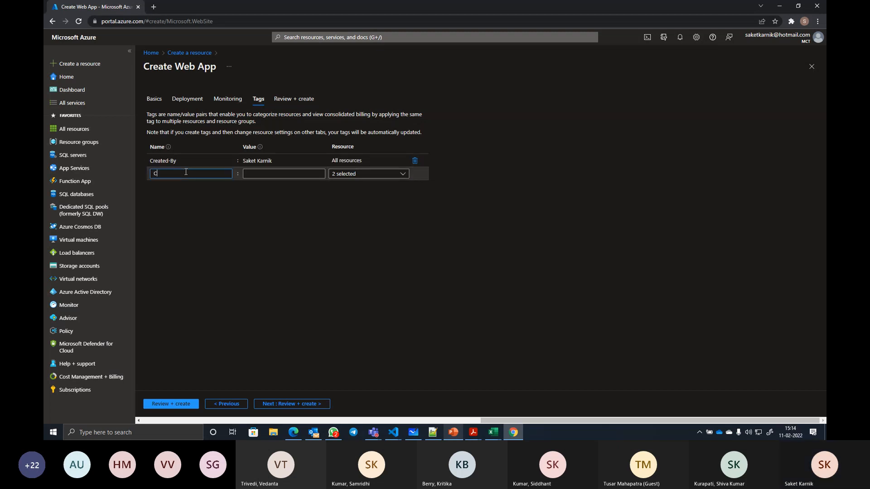
text(reated-For)
click(272, 174)
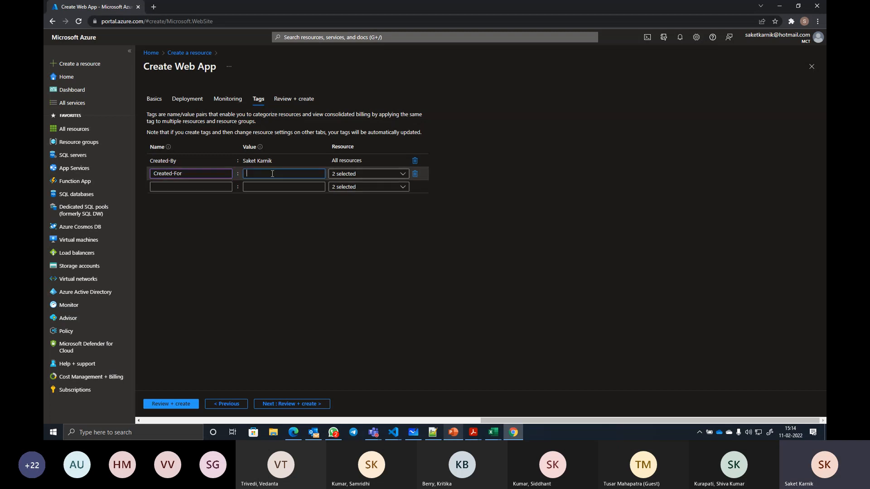
text(Learning)
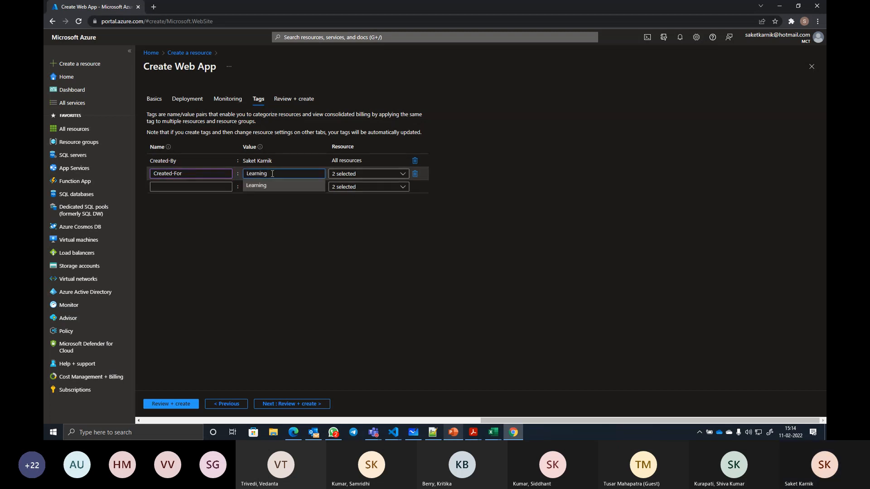
Review the web app's configuration summary and try to create the web app oiprovdemoapp.
click(288, 404)
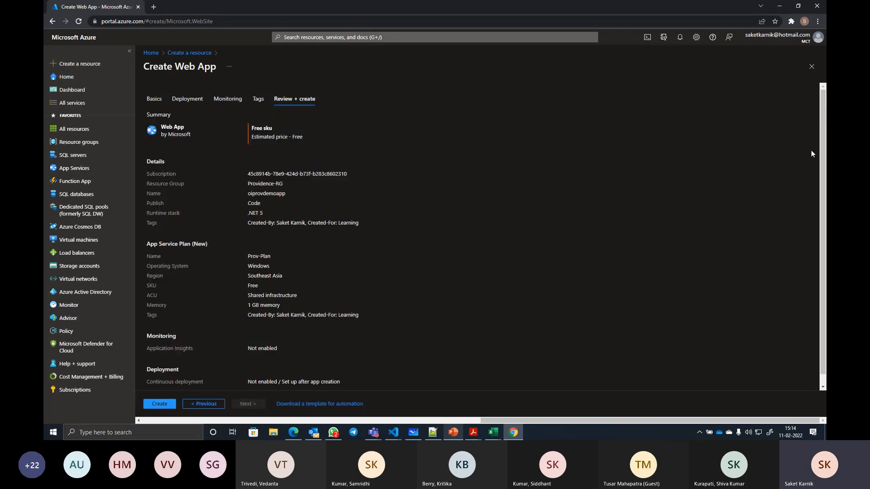
drag(823, 141, 822, 174)
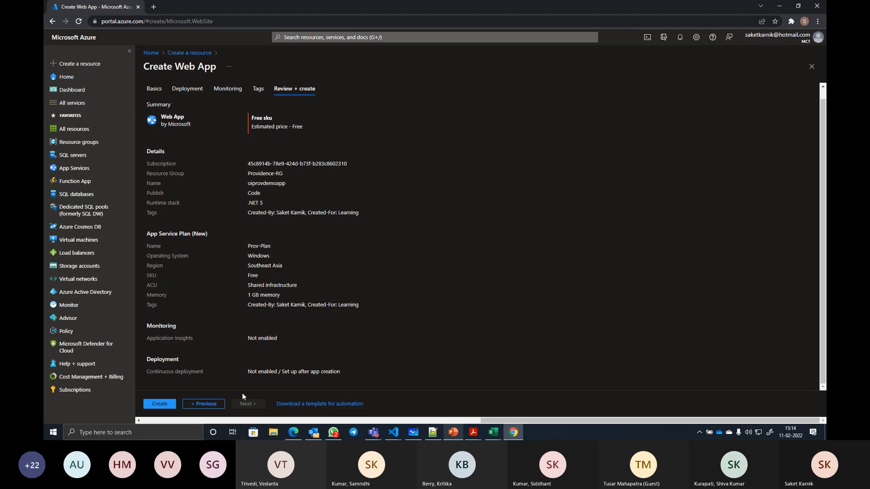
click(165, 405)
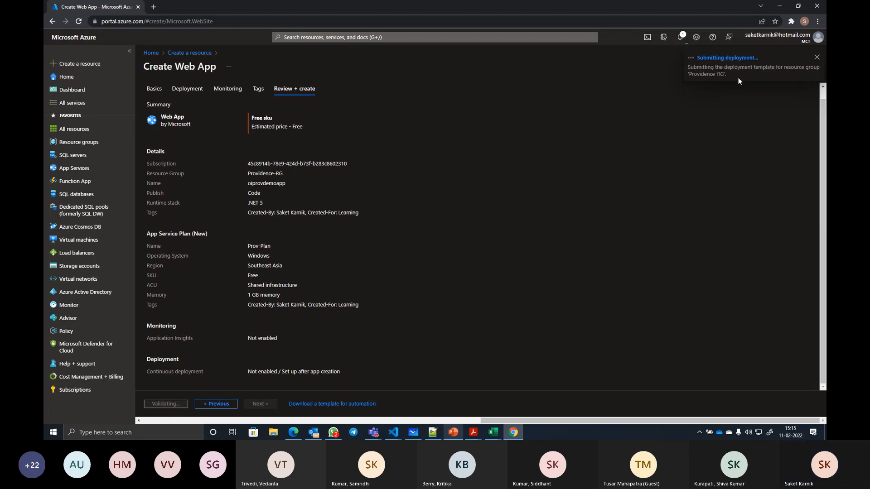
Check the deployment notifications, dismiss the completed ones and close the notification list.
click(818, 58)
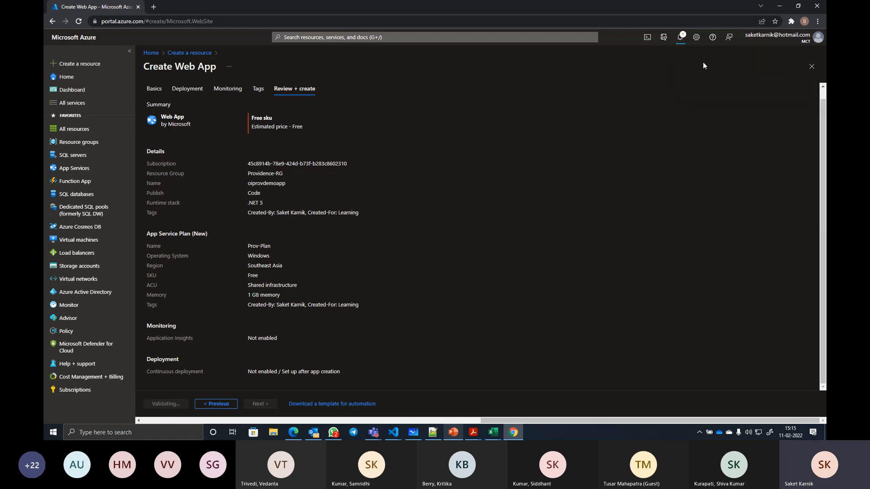
click(681, 39)
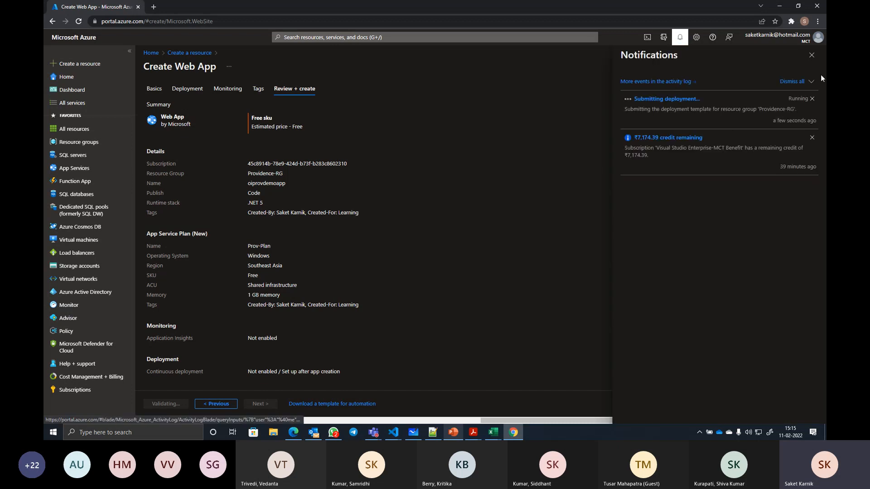
click(811, 82)
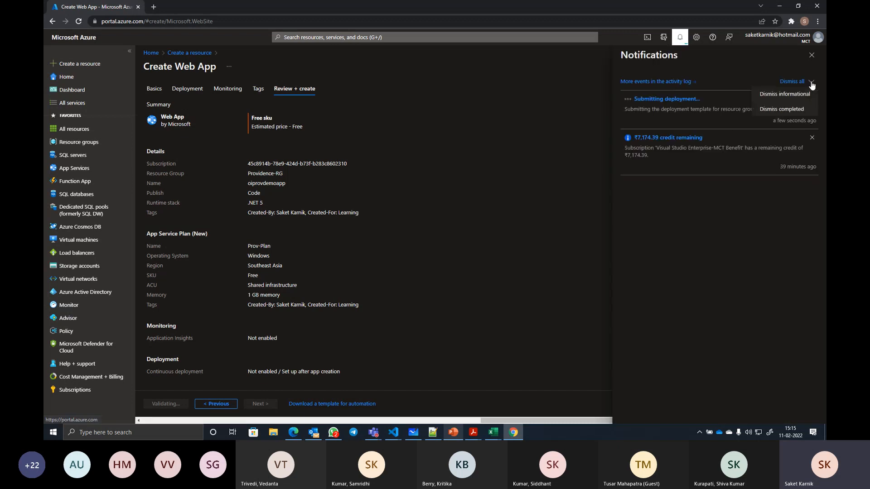
click(805, 110)
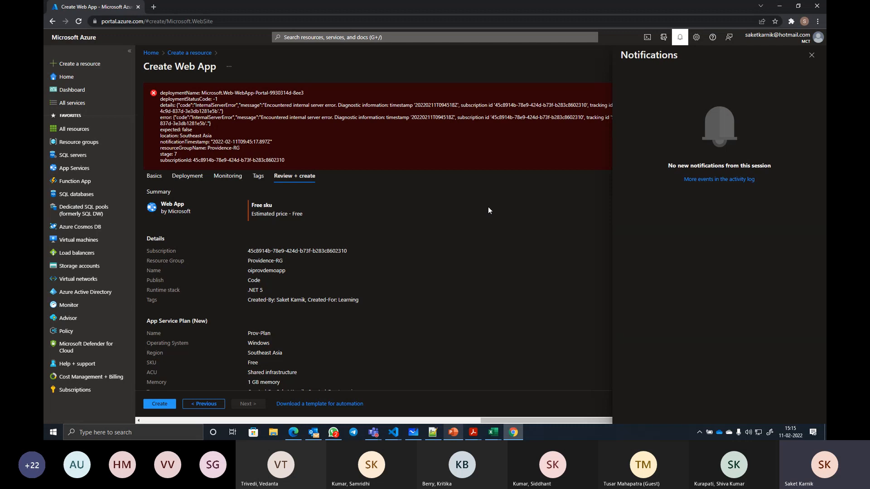
click(812, 56)
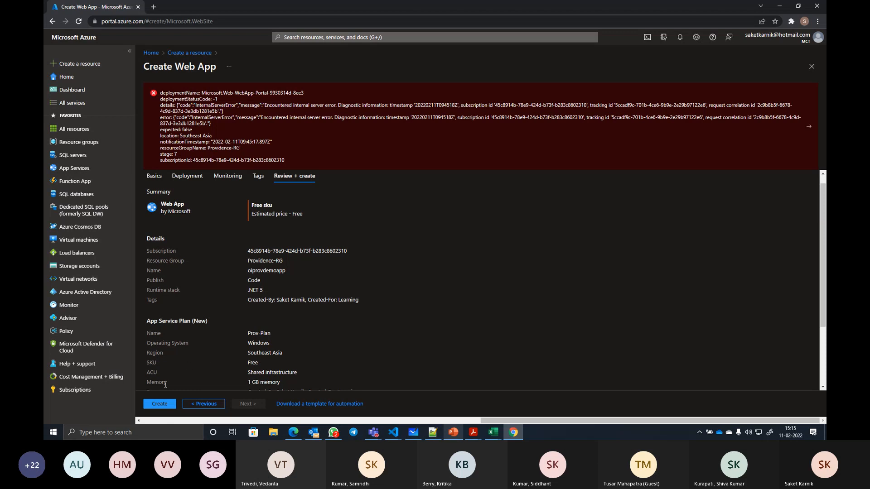
Go back to the basic settings and rename the web app as oi-provdemoapp.
click(208, 405)
click(210, 404)
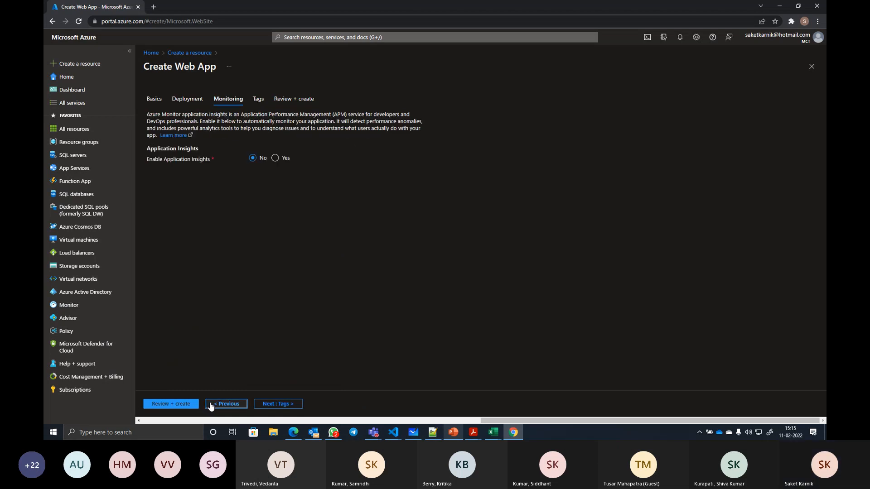
click(211, 404)
click(213, 404)
click(311, 245)
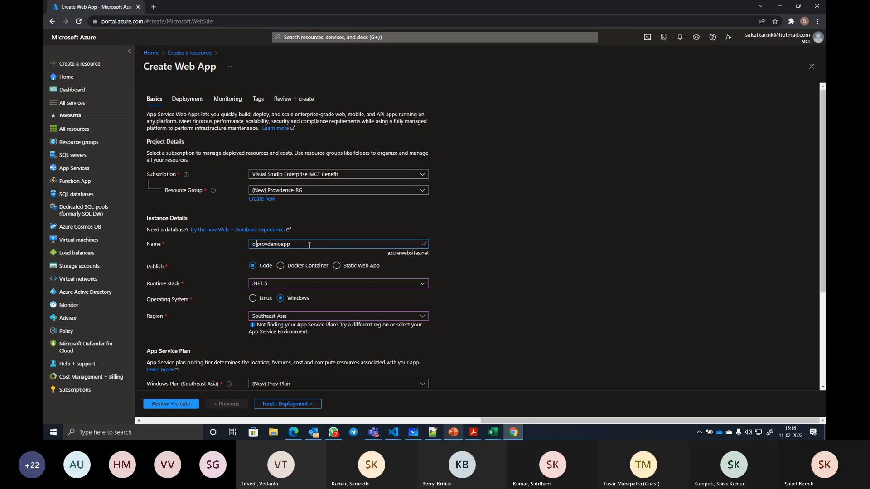
text(-)
Continue through the remaining settings to the review and submit the creation of oi-provdemoapp.
click(279, 404)
click(285, 404)
click(286, 405)
click(285, 404)
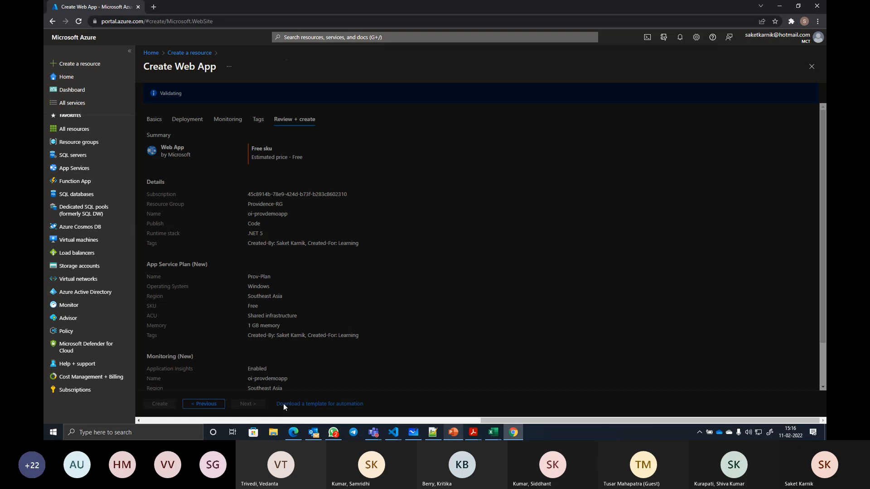
click(156, 404)
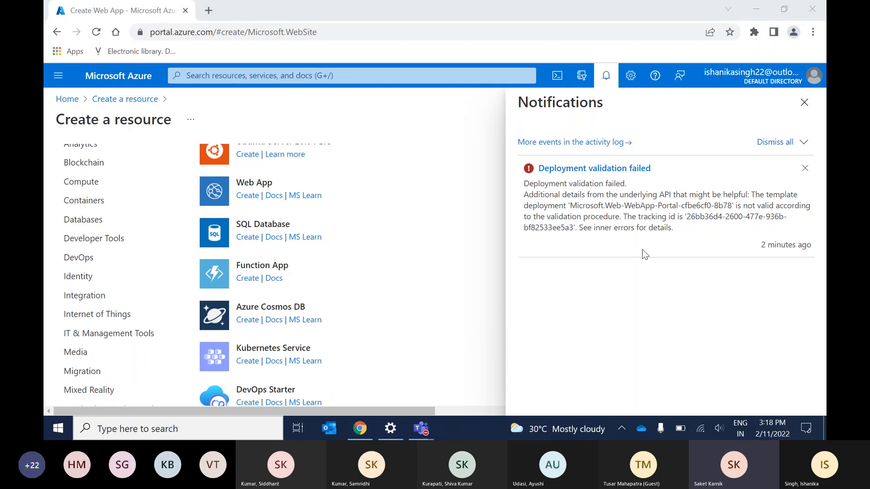
Open the failed deployment validation from the notifications, discarding the unsaved web app edits.
click(580, 172)
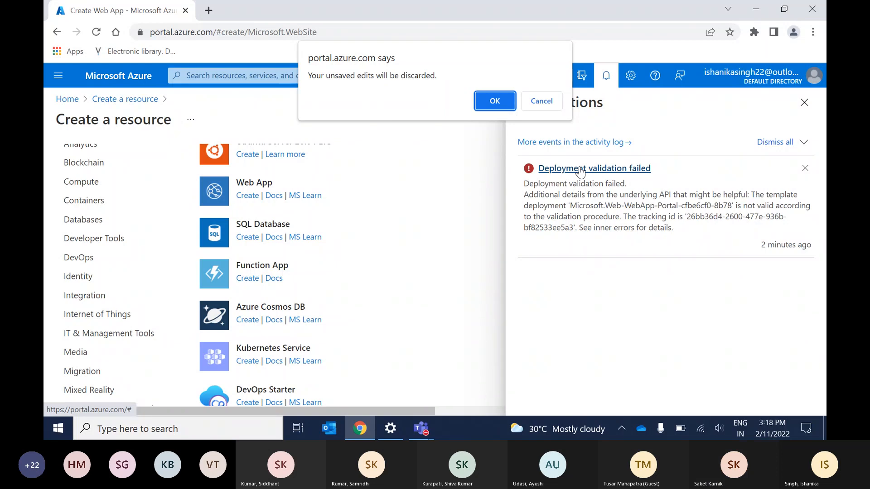
click(498, 99)
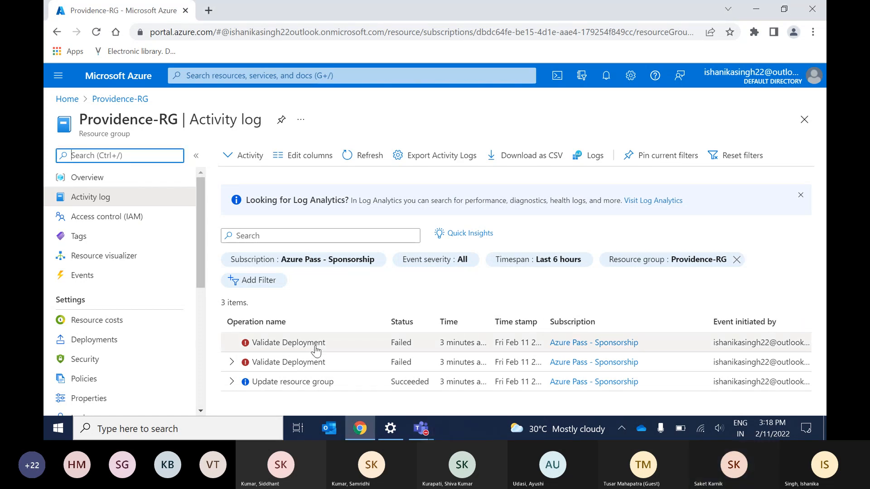
Inspect the Azure Pass - Sponsorship subscription overview, and reopen the failed deployment's activity log from the notifications.
click(566, 348)
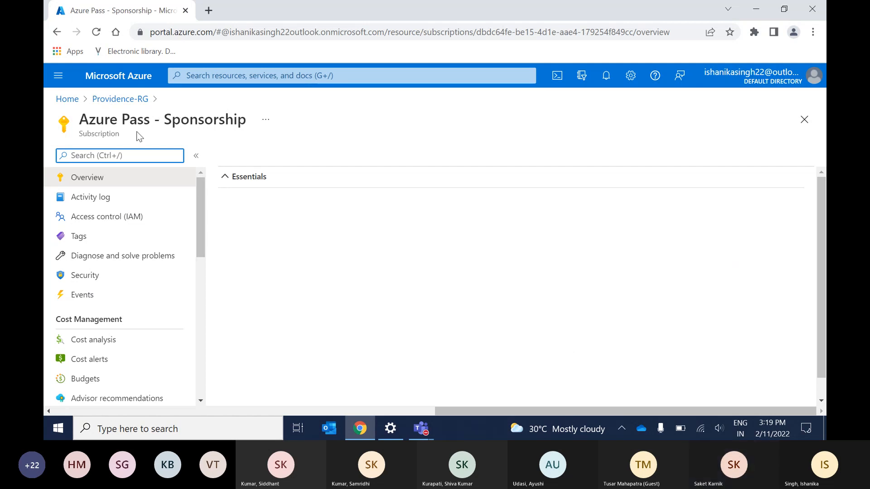
click(58, 32)
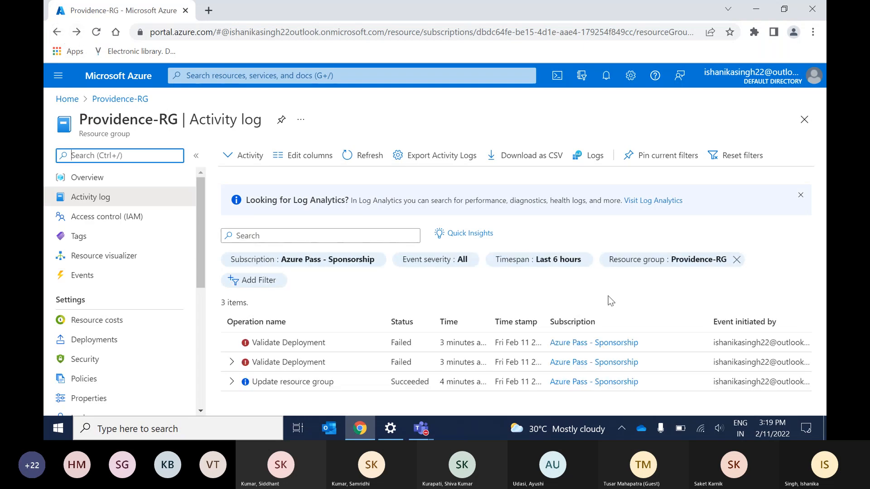
click(597, 343)
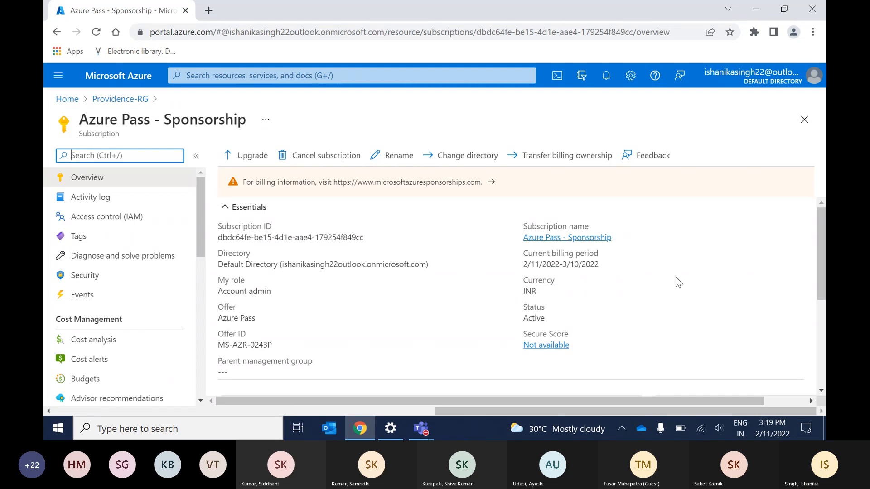
scroll(676, 277, down, 2)
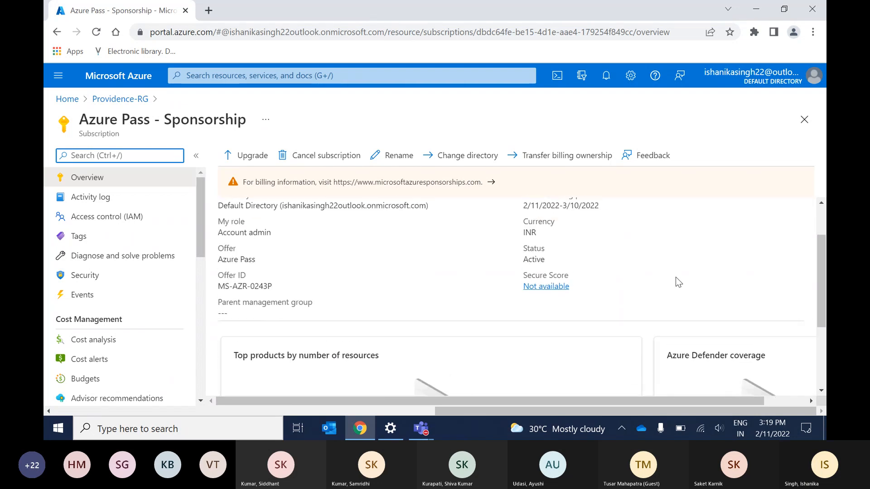
scroll(676, 278, up, 2)
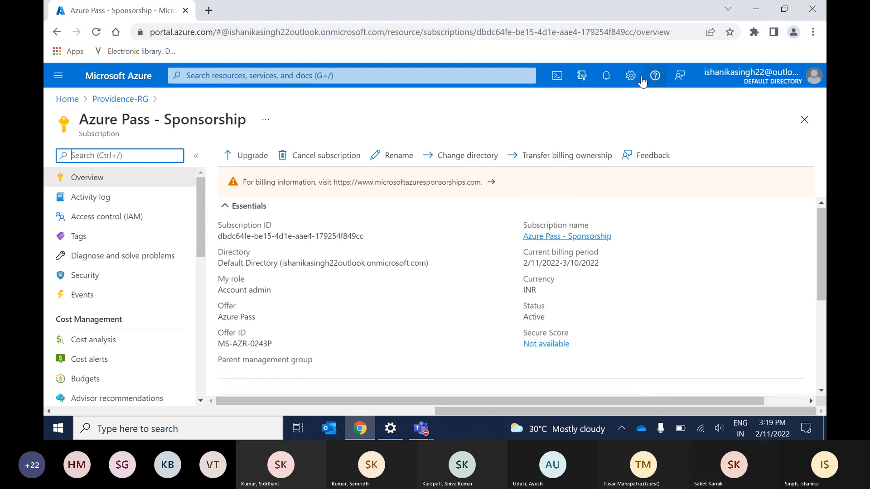
click(600, 85)
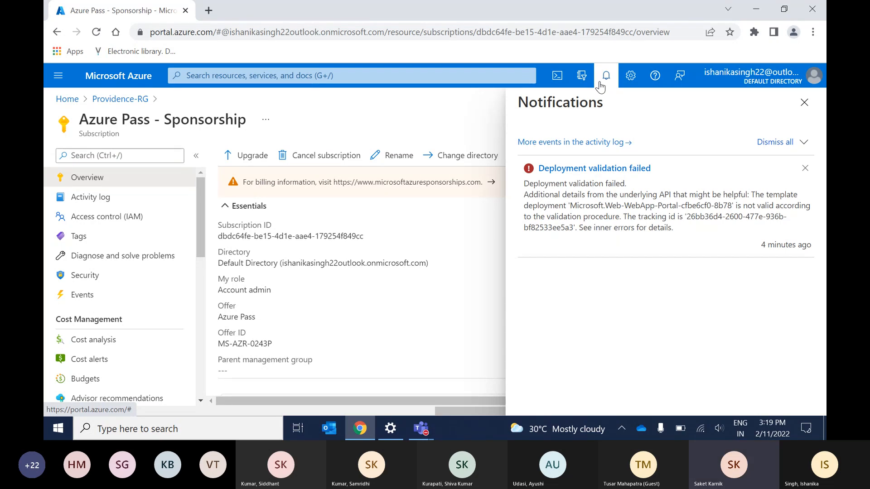
click(609, 169)
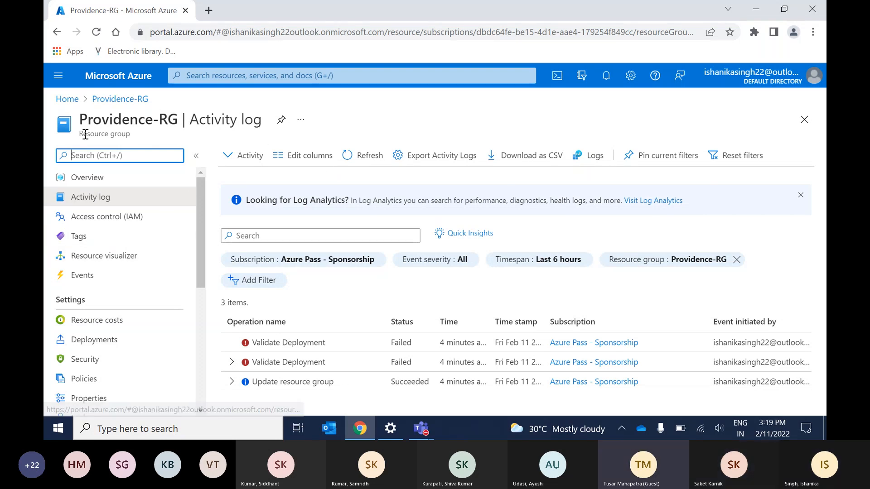
Start creating a new Web App from the portal home and select the existing resource group Providence-RG.
click(74, 100)
click(134, 152)
click(263, 296)
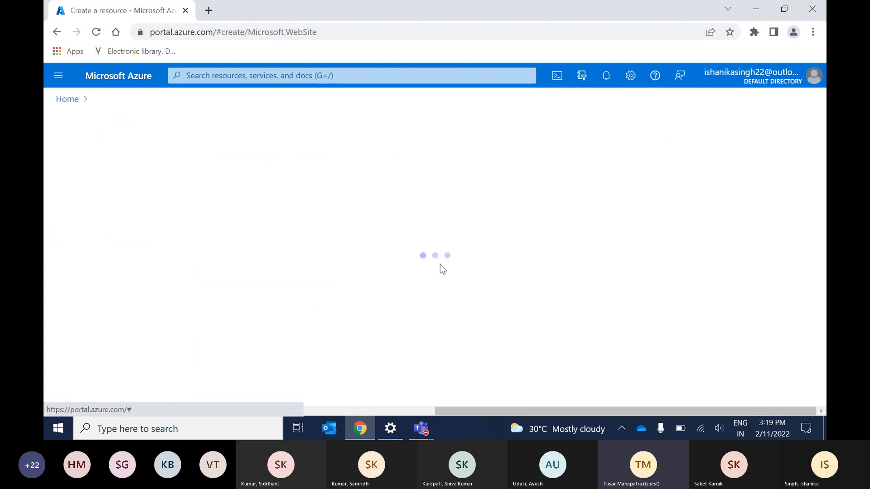
scroll(407, 239, down, 1)
click(356, 249)
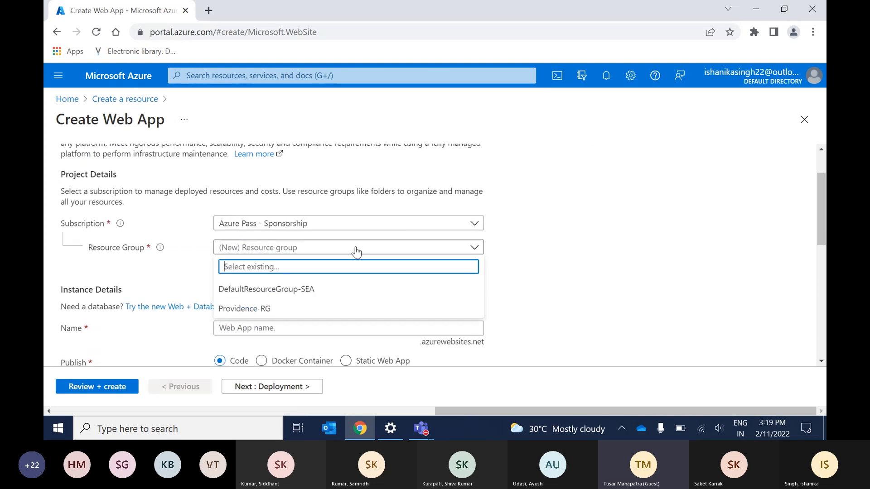
click(326, 307)
Name the web app with the participant's first name followed by providencedemoapp.
scroll(351, 292, down, 1)
click(321, 289)
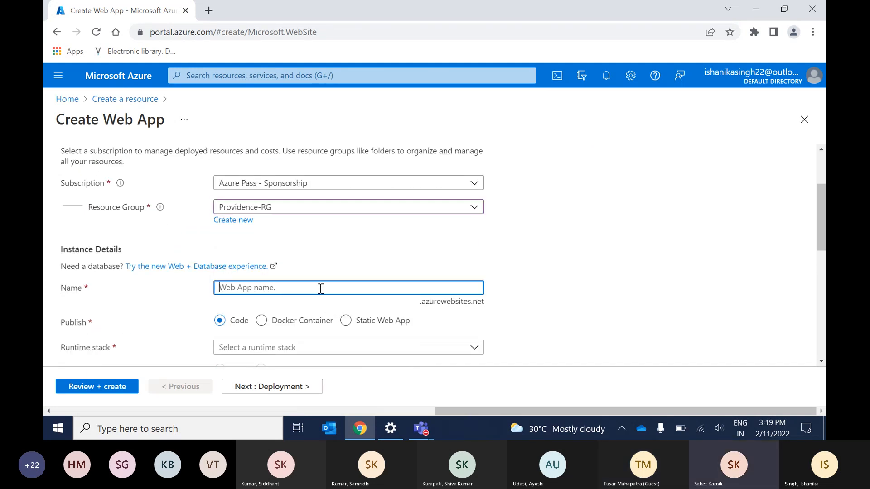
text(ishanika)
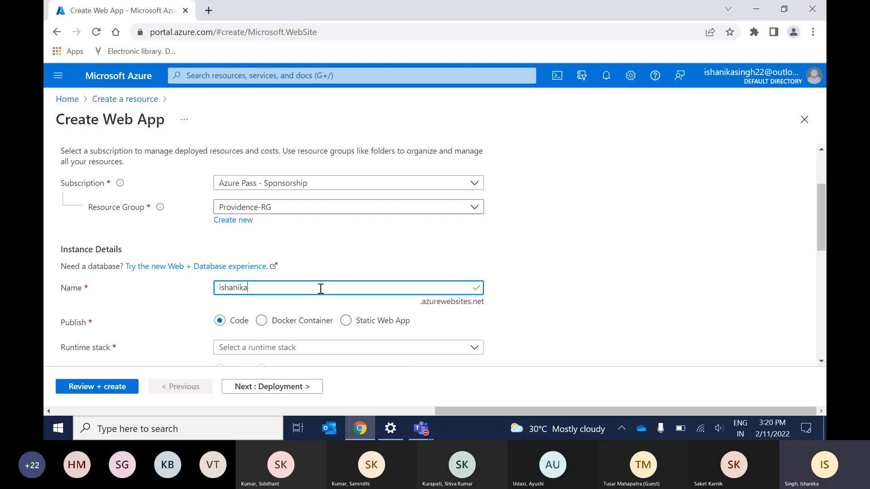
text(prov)
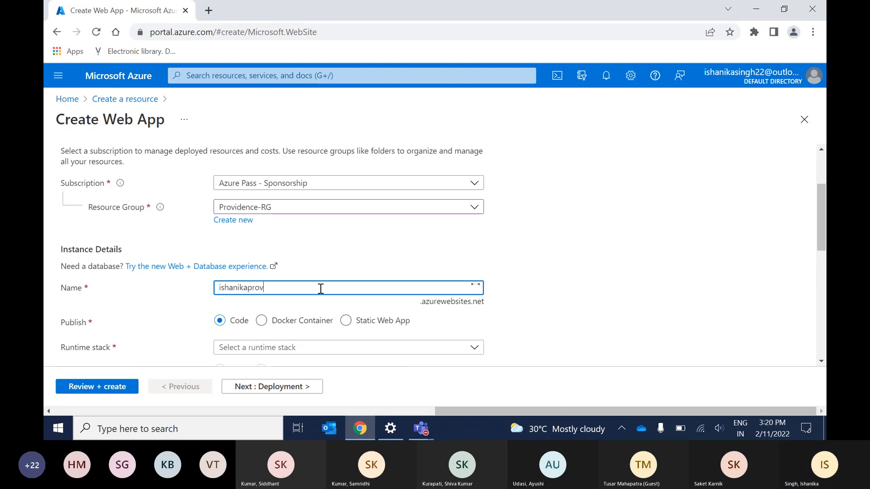
text(idence)
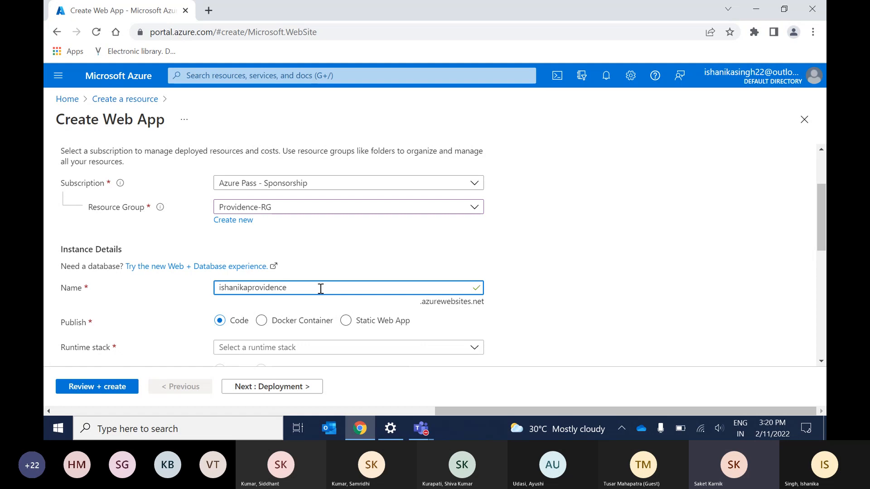
text(demoapp)
scroll(534, 322, down, 1)
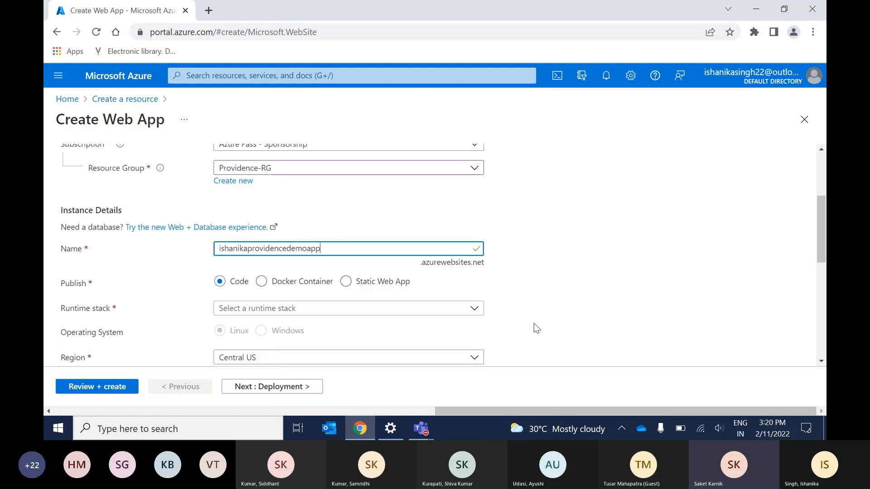
Set the web app's runtime stack to .NET 5.
scroll(442, 307, down, 1)
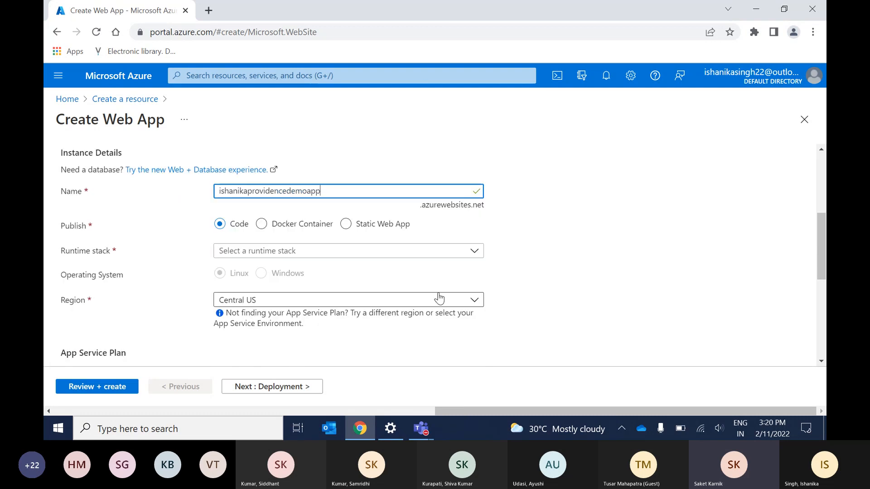
click(404, 253)
click(375, 337)
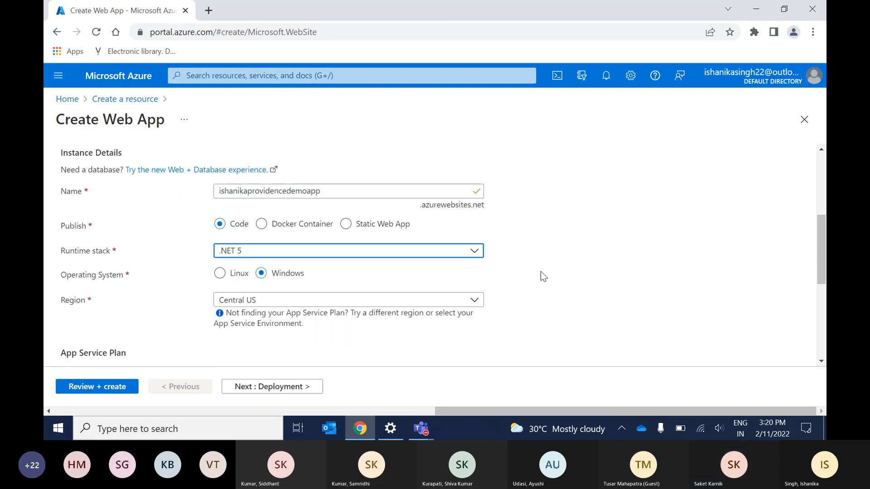
Set the web app's region to East US.
scroll(535, 271, down, 1)
click(453, 243)
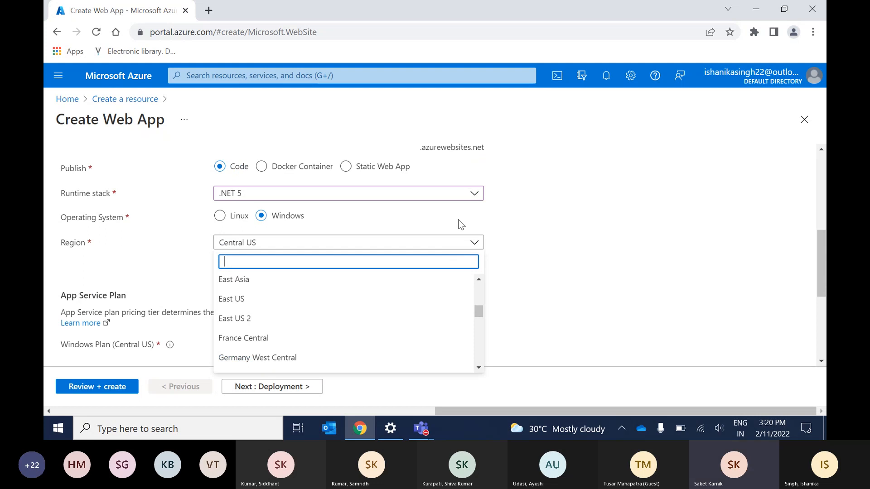
scroll(446, 304, down, 6)
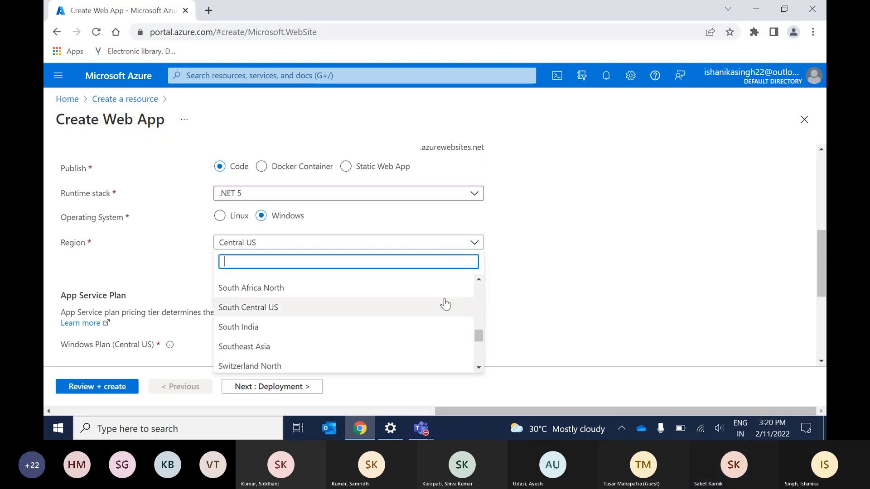
scroll(445, 304, up, 6)
scroll(446, 304, up, 1)
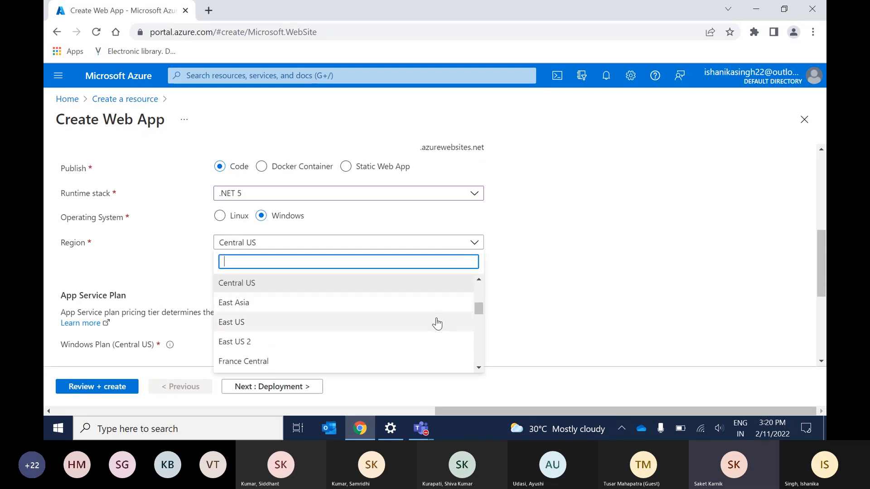
click(437, 322)
Change the new App Service plan's size to the free Dev / Test tier F1 and apply it.
scroll(565, 286, up, 2)
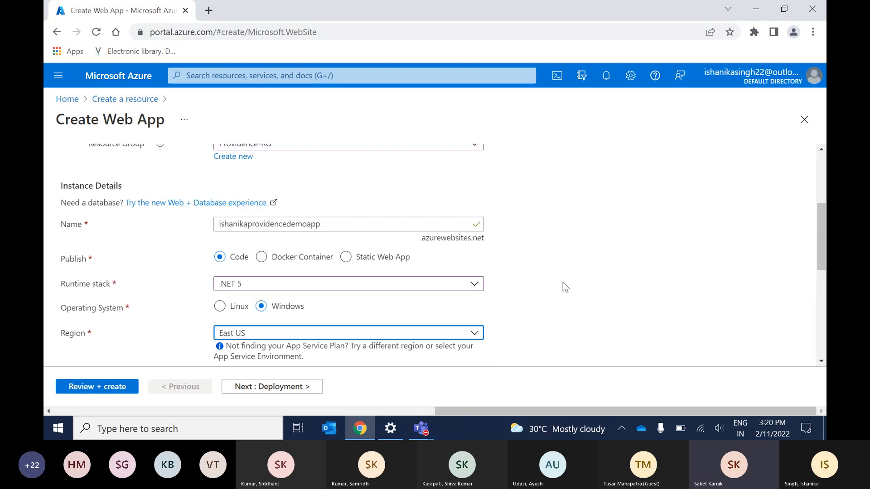
scroll(564, 286, down, 2)
scroll(564, 285, up, 3)
scroll(563, 286, down, 5)
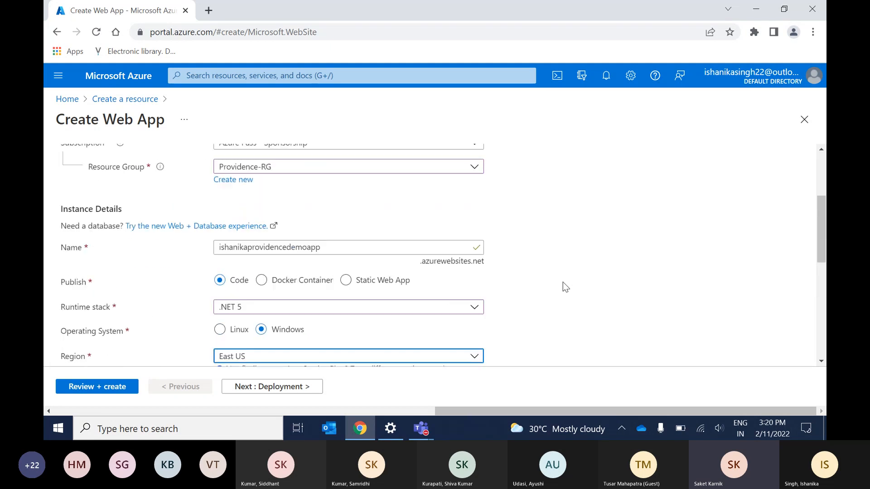
scroll(563, 282, up, 1)
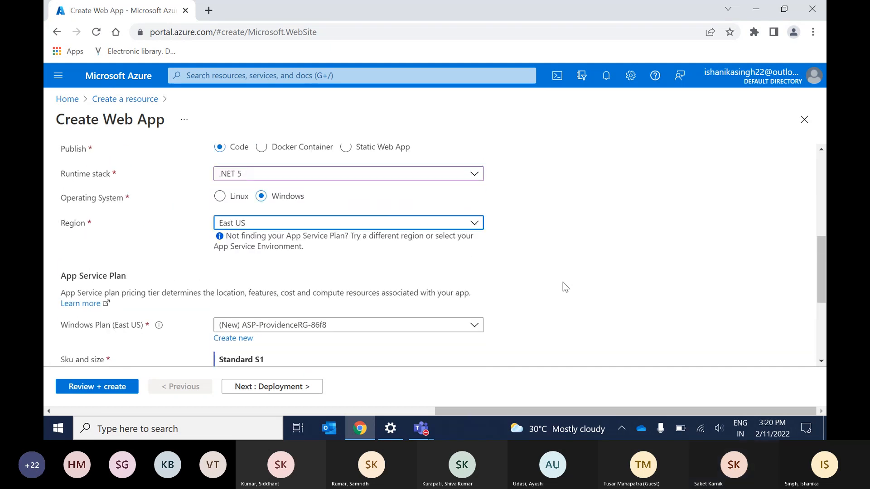
scroll(515, 271, down, 1)
scroll(515, 271, down, 1)
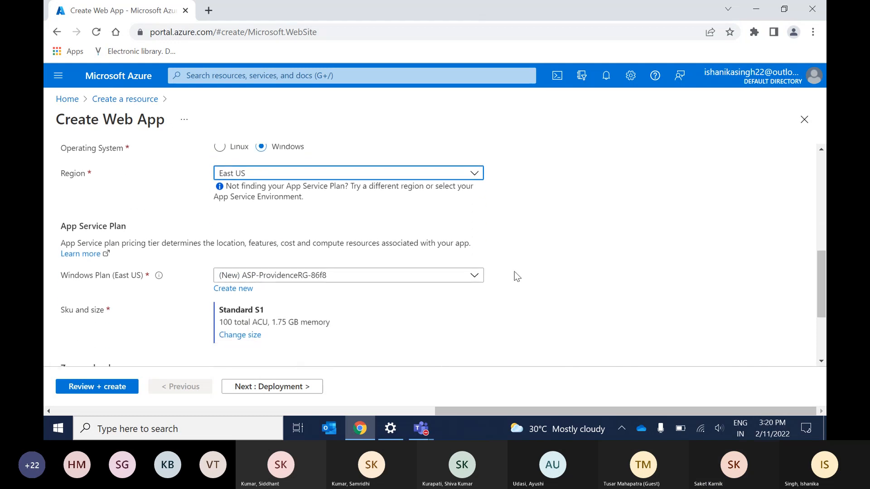
scroll(498, 252, down, 1)
scroll(498, 252, down, 1)
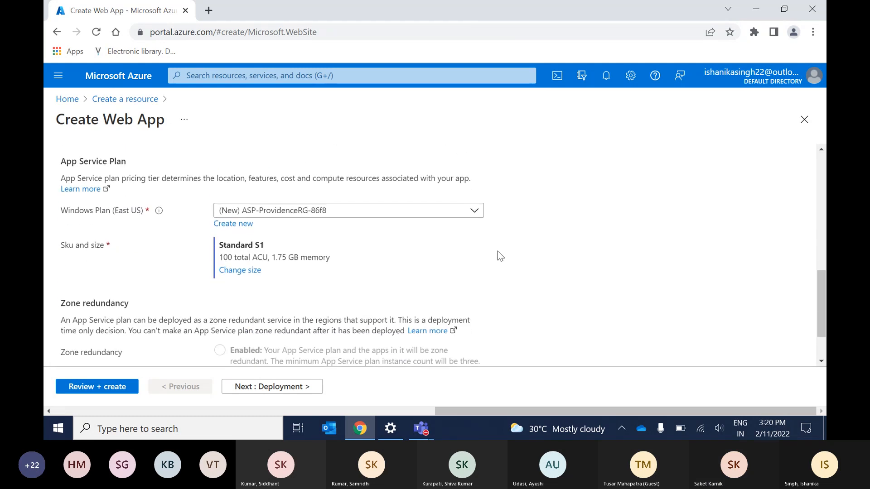
click(240, 270)
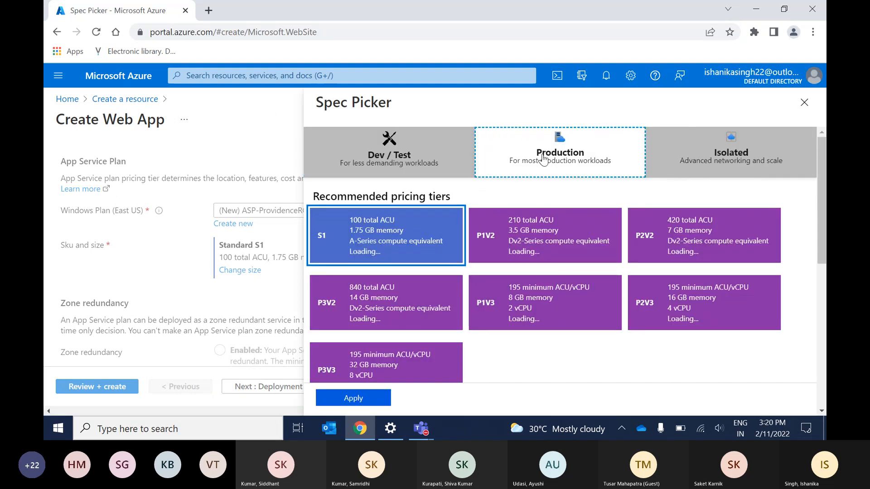
click(399, 162)
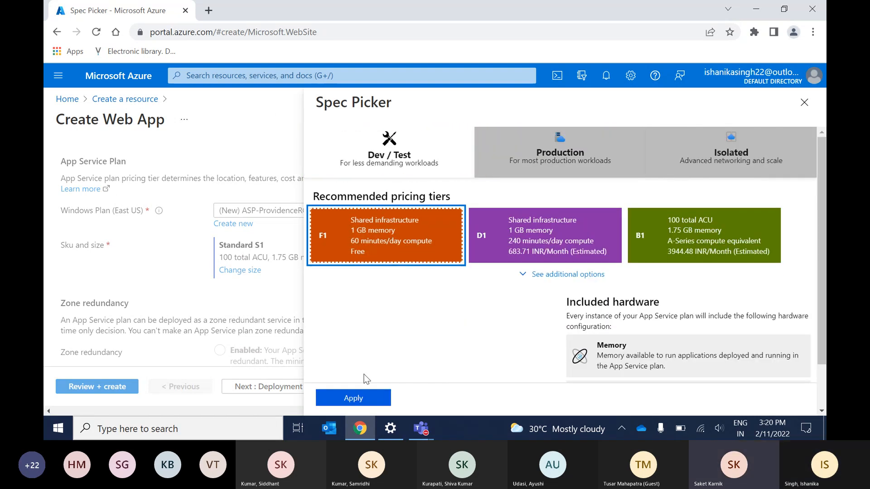
click(361, 399)
Keep continuous deployment disabled and turn off Application Insights for the web app.
scroll(455, 246, up, 5)
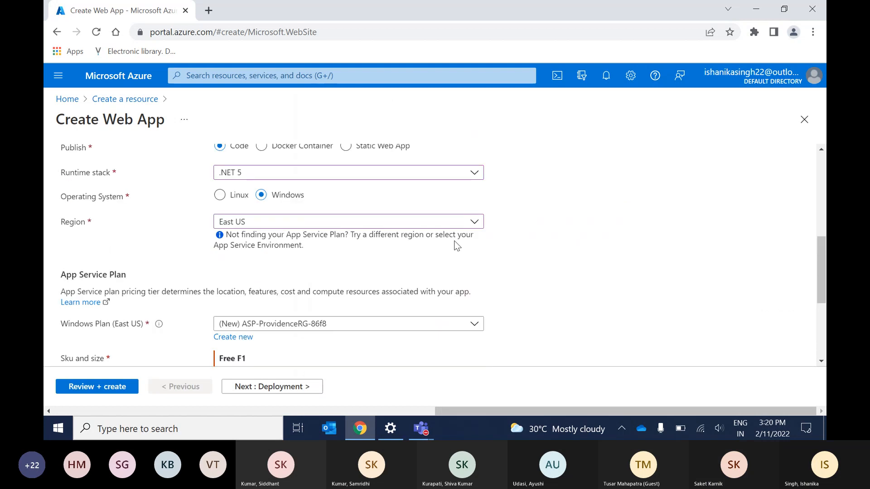
scroll(457, 245, down, 5)
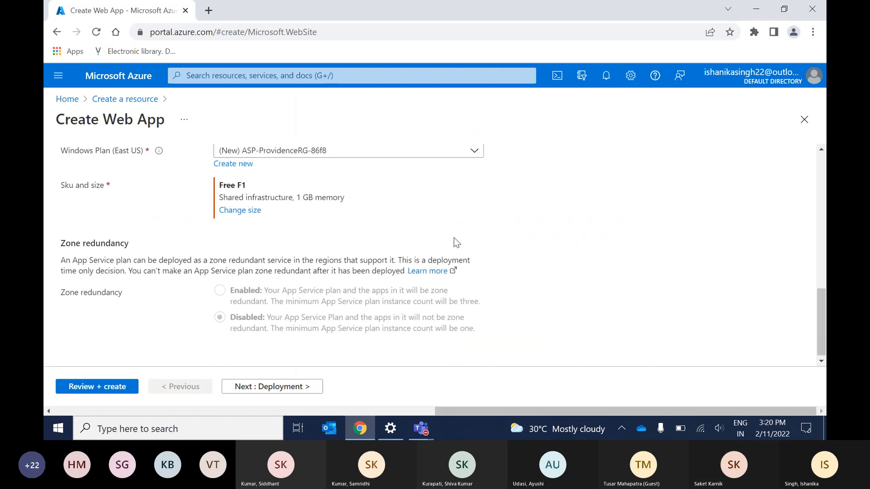
click(305, 391)
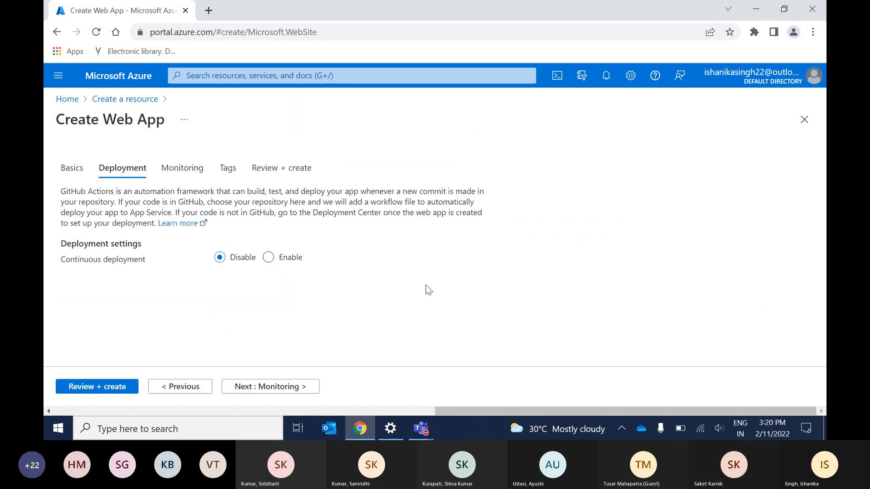
click(288, 388)
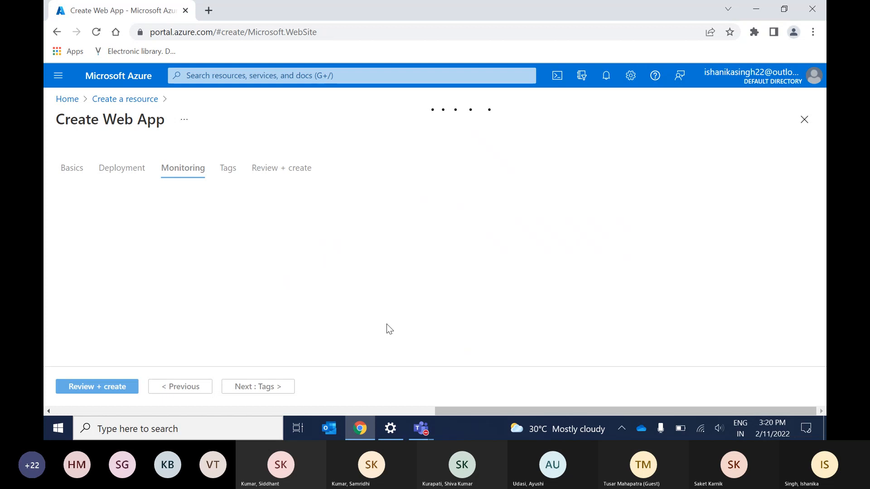
click(225, 253)
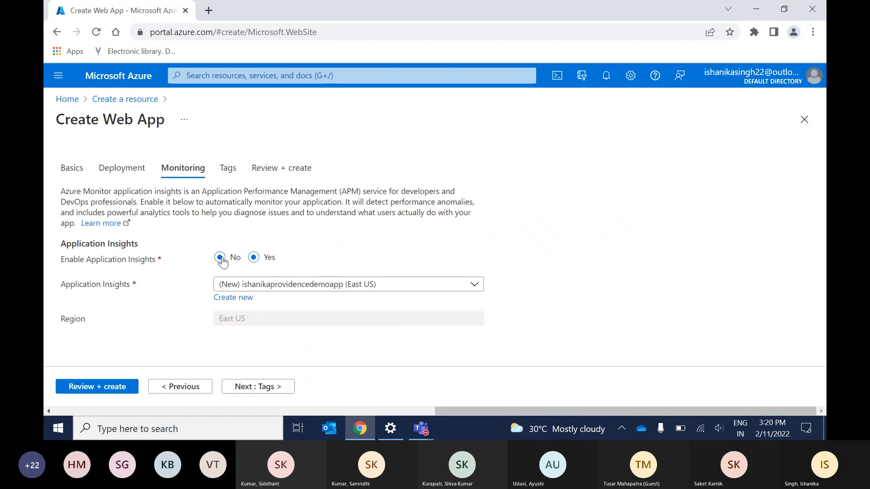
Add a Created-By tag with the participant's first name as its value.
click(273, 386)
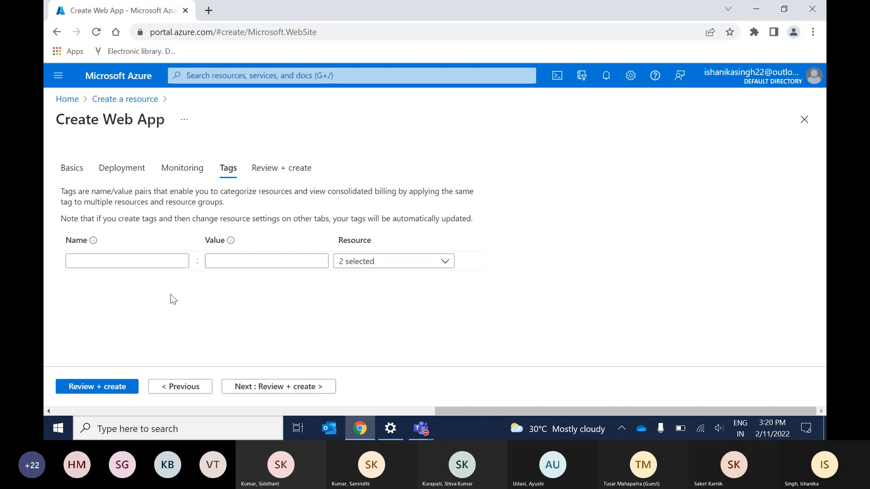
click(158, 263)
text(Cre)
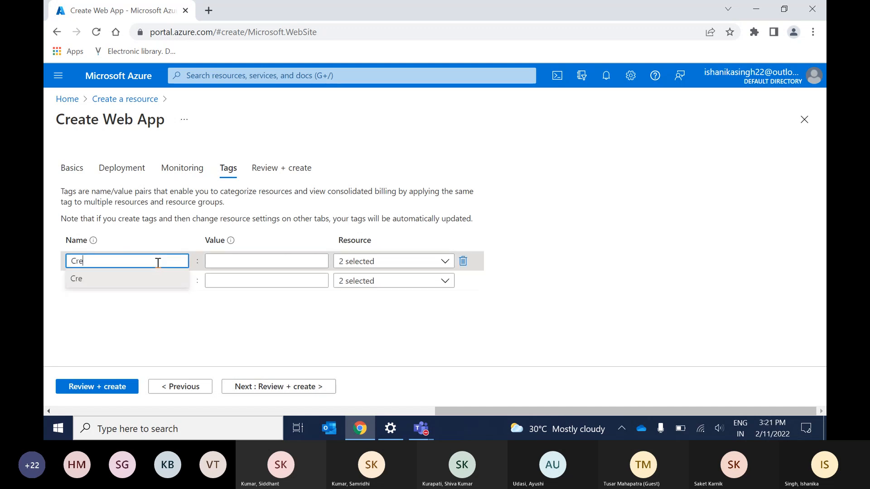
text(ated-By)
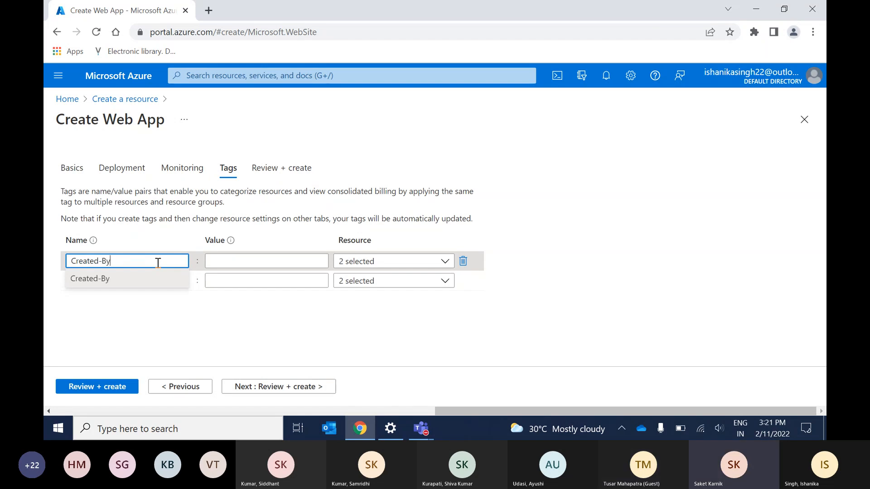
click(222, 262)
text(Ishanika)
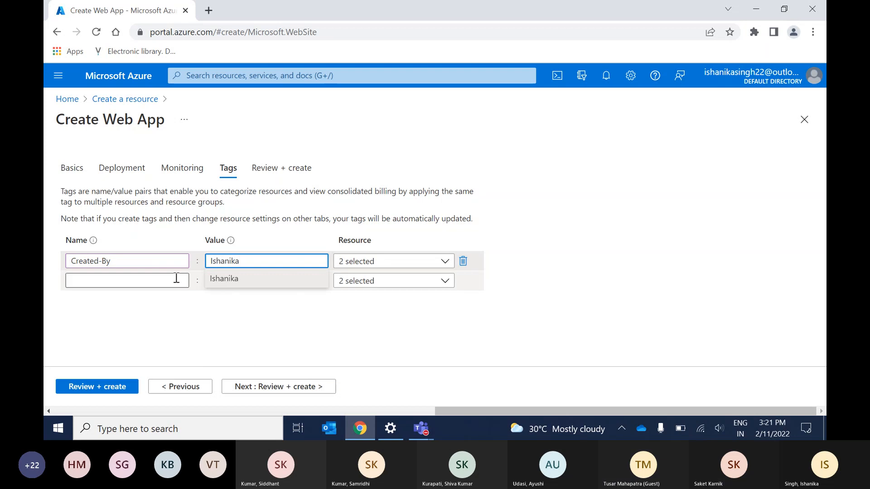
Add a second tag named Created-For with the value Learning.
click(176, 278)
text(Created-For)
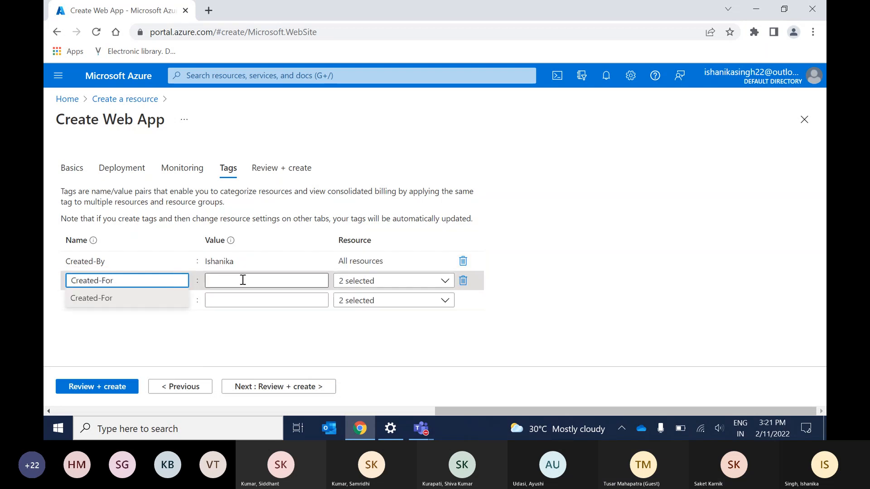
click(263, 282)
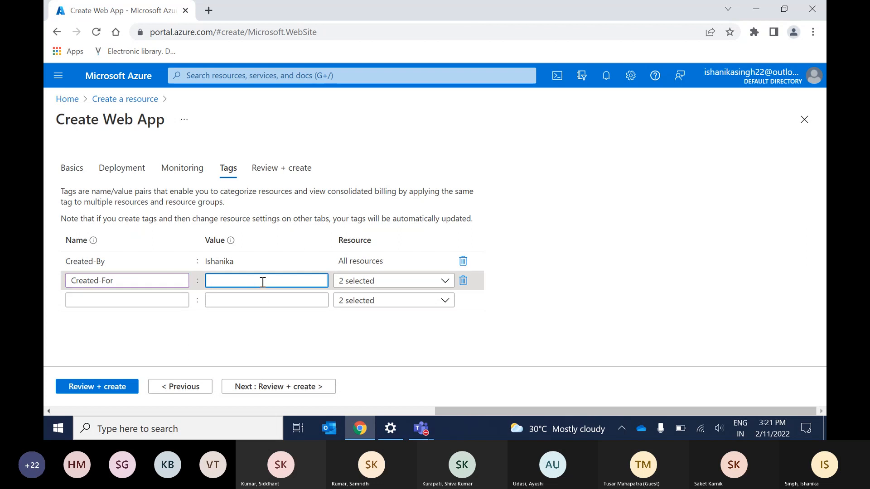
text(Learn)
text(ing)
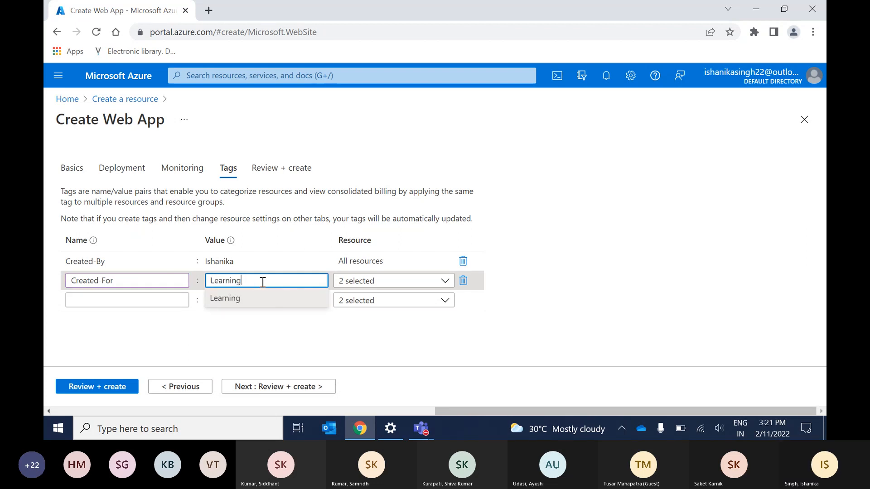
click(594, 314)
Review the web app's configuration summary, create the app and check its deployment in the notifications.
click(317, 389)
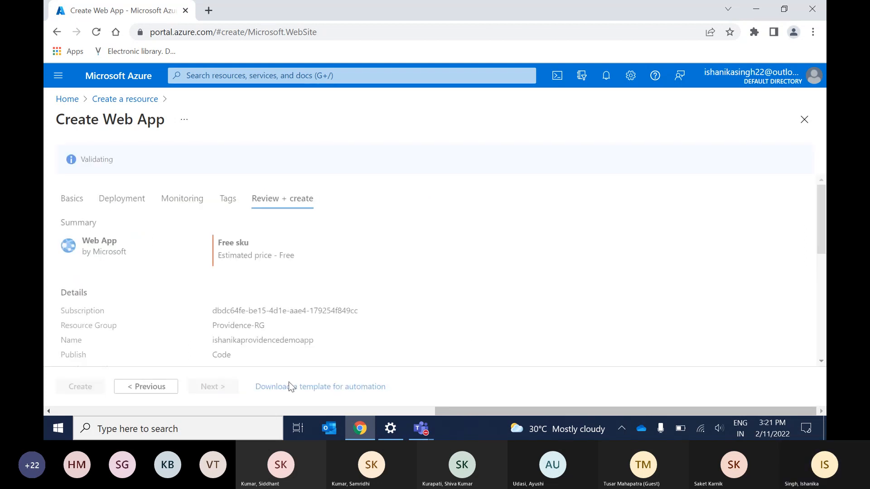
scroll(483, 320, down, 5)
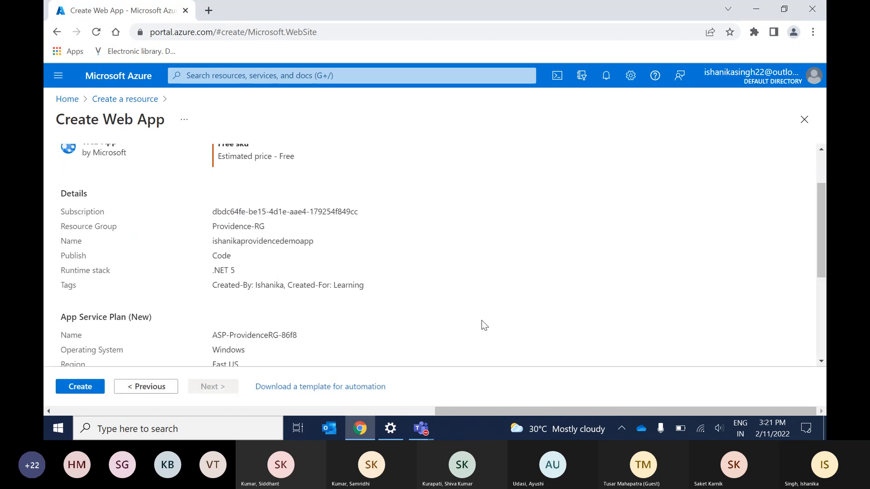
scroll(482, 320, down, 1)
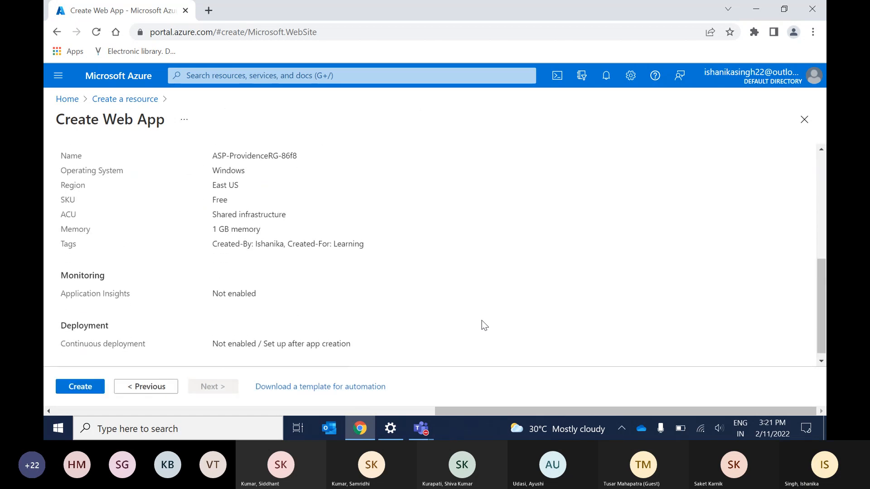
click(84, 385)
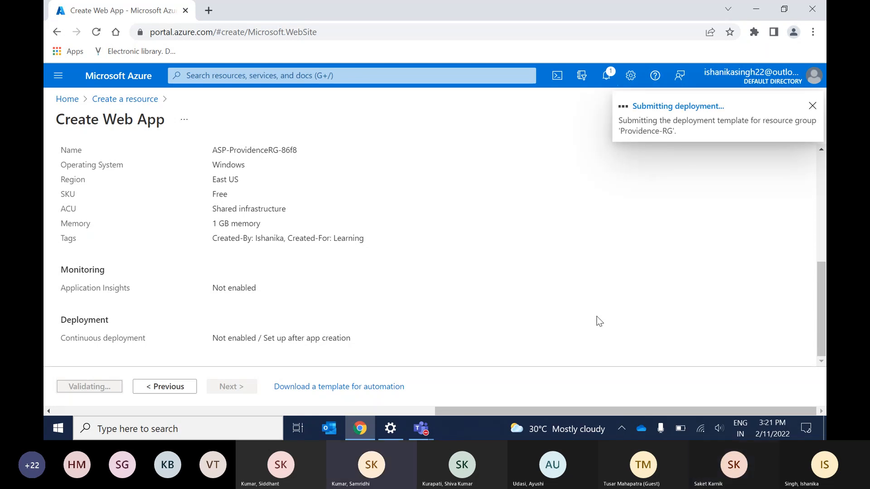
click(607, 76)
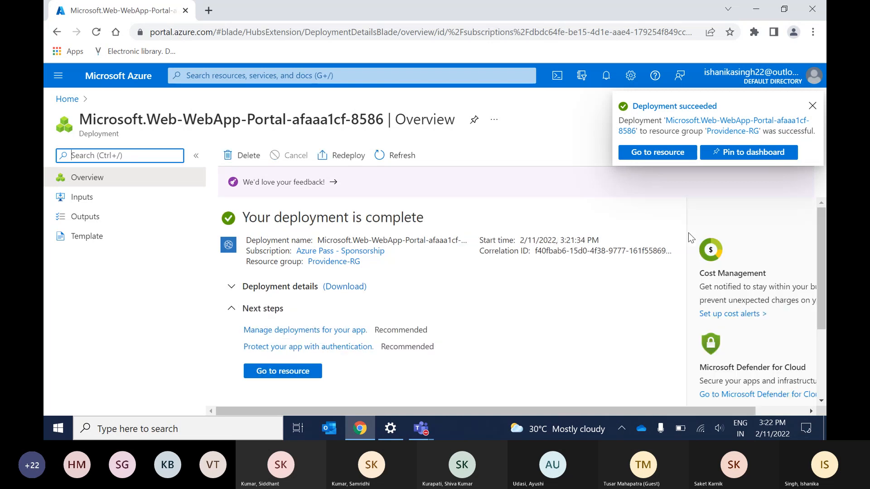
Switch to the Microsoft Teams meeting window and stop sharing the screen.
mouse_move(425, 434)
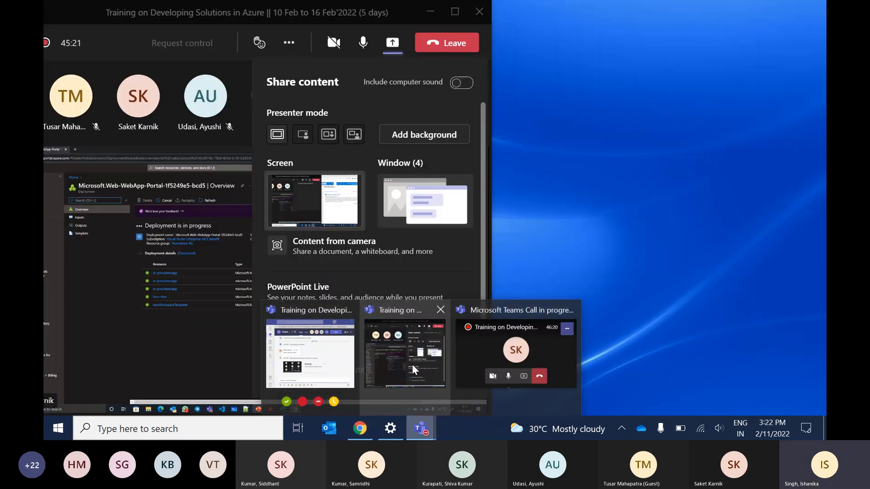
click(412, 364)
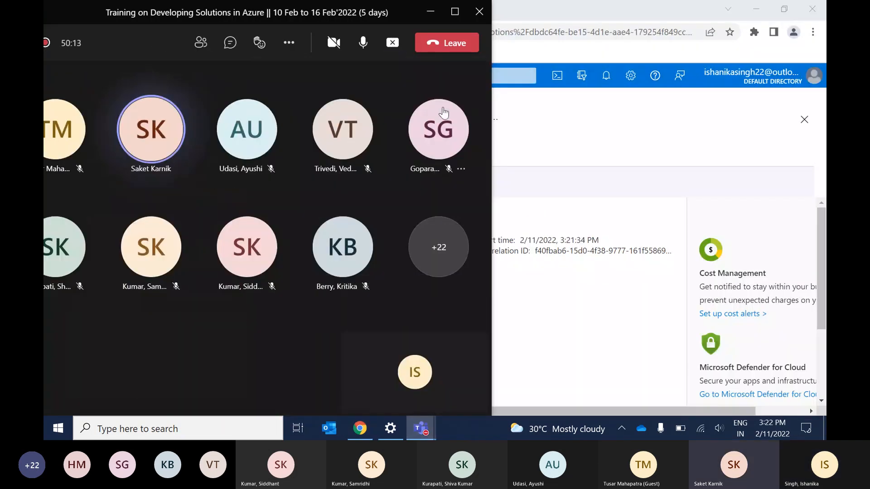
click(393, 42)
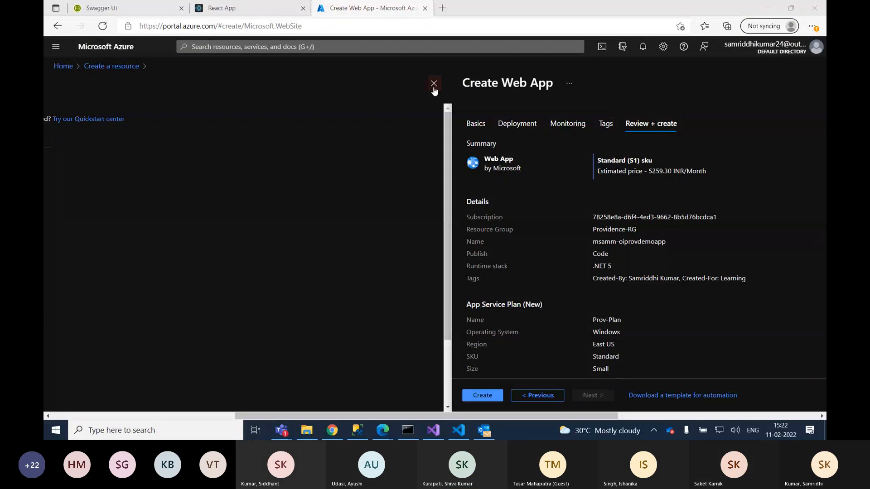
Close the Create Web App form with the Standard S1 plan and return to the Azure portal home.
click(433, 84)
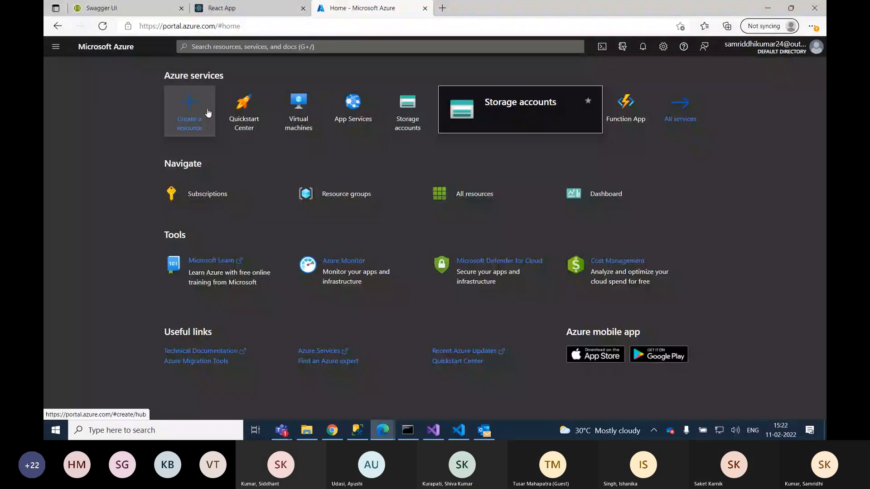
click(740, 400)
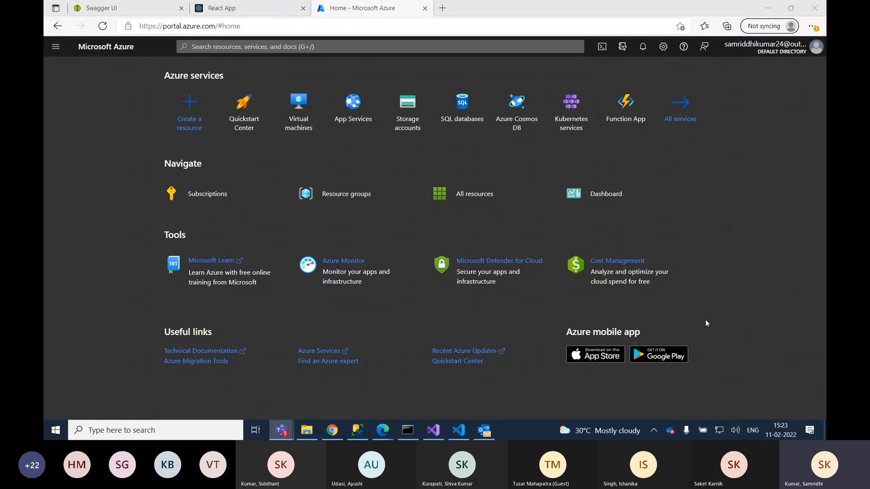
click(750, 251)
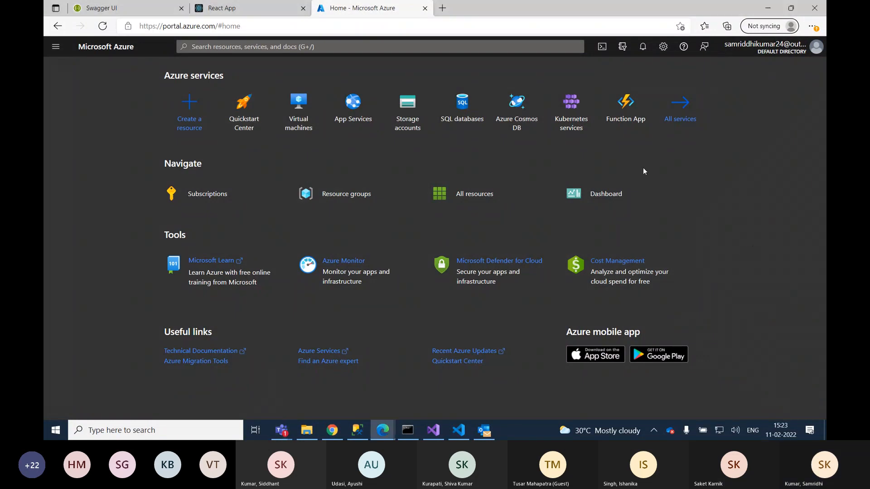
Start creating a new Web App resource and name it samm-oiprov.
click(187, 117)
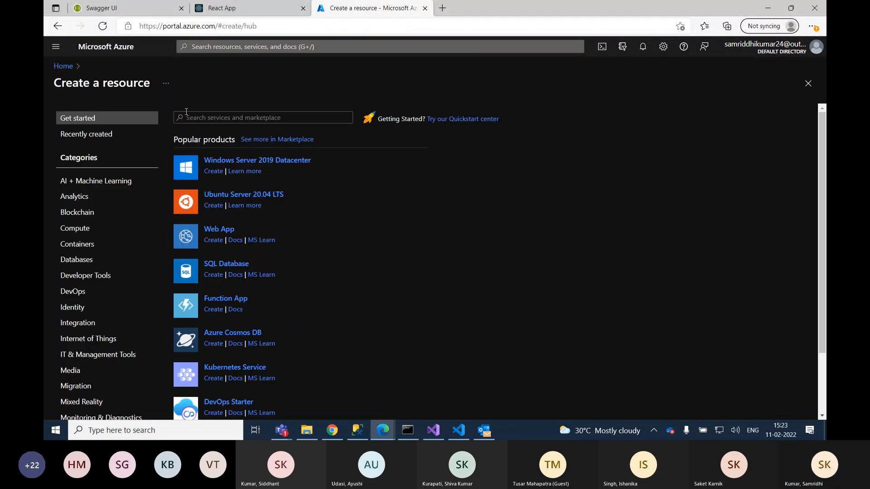
click(225, 231)
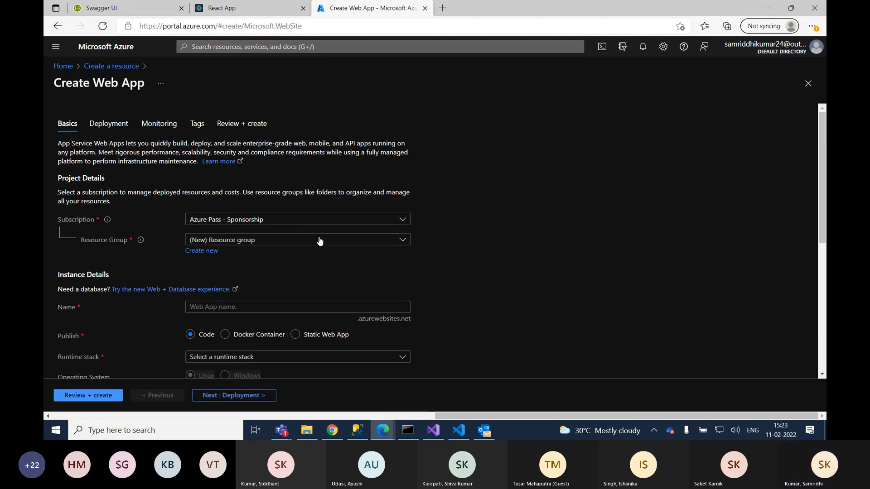
scroll(320, 241, down, 1)
scroll(320, 241, down, 2)
click(240, 265)
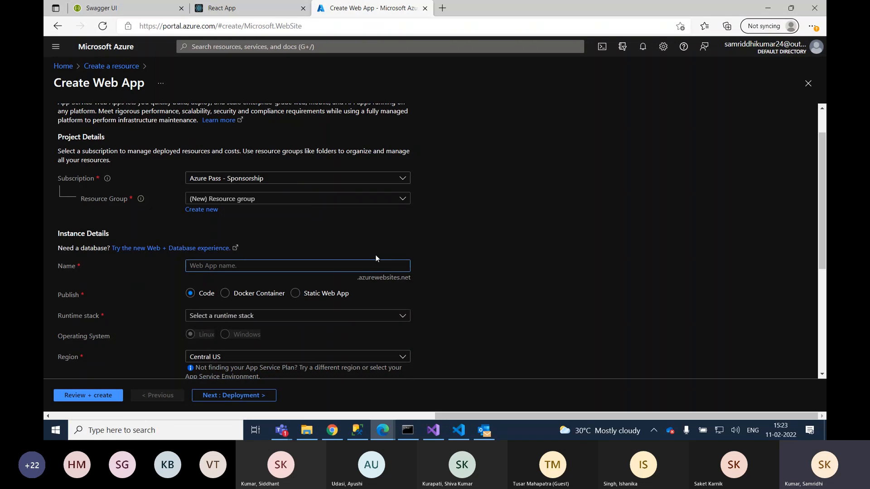
text(samm)
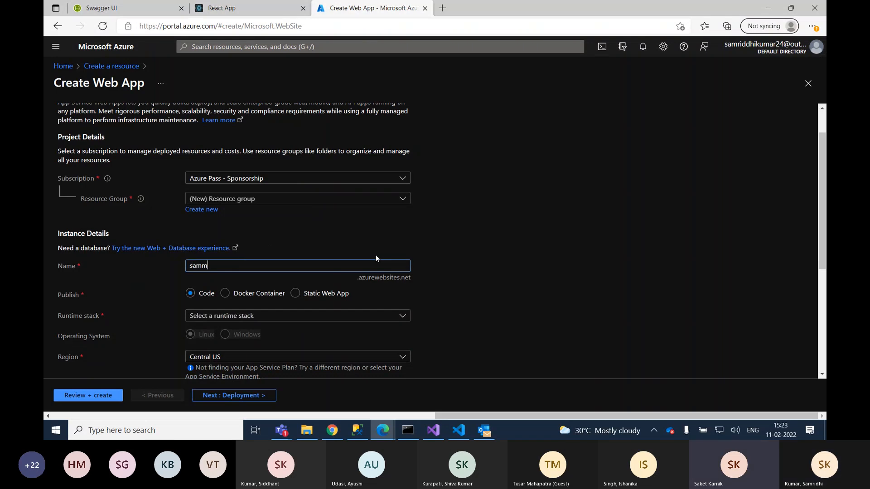
text(-oiprov)
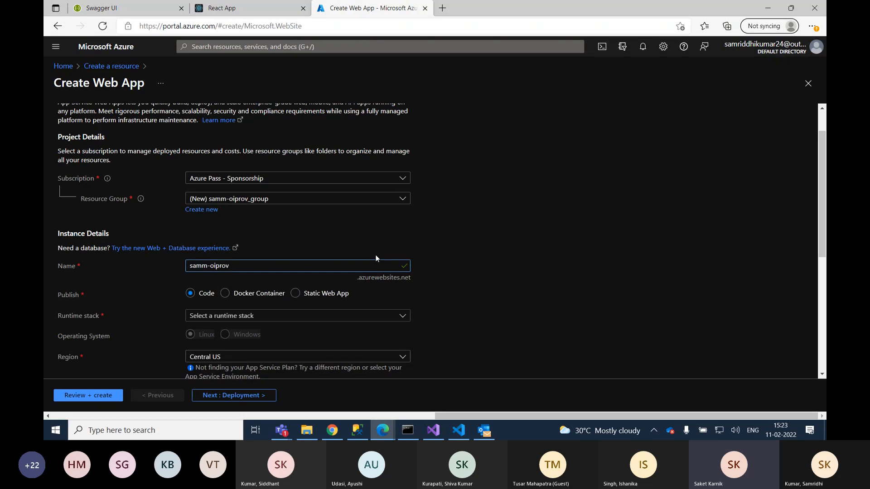
Select the new samm-oiprov_group as the web app's resource group.
click(402, 202)
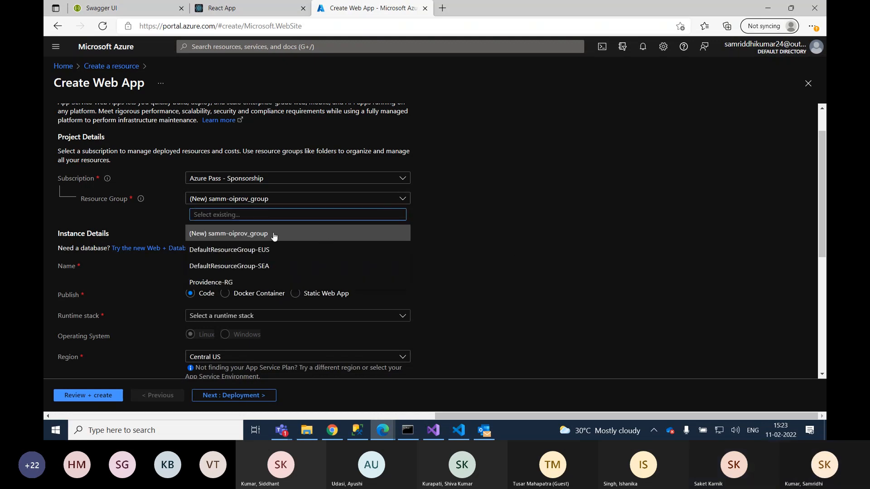
click(249, 234)
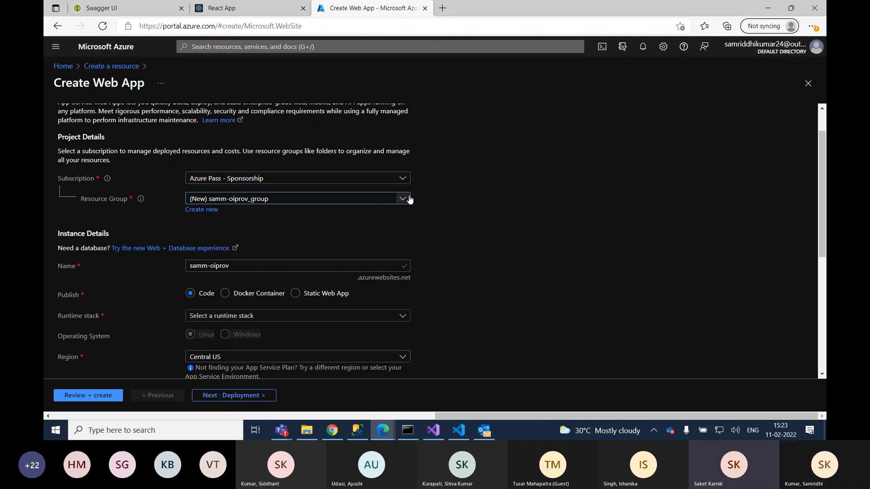
click(385, 200)
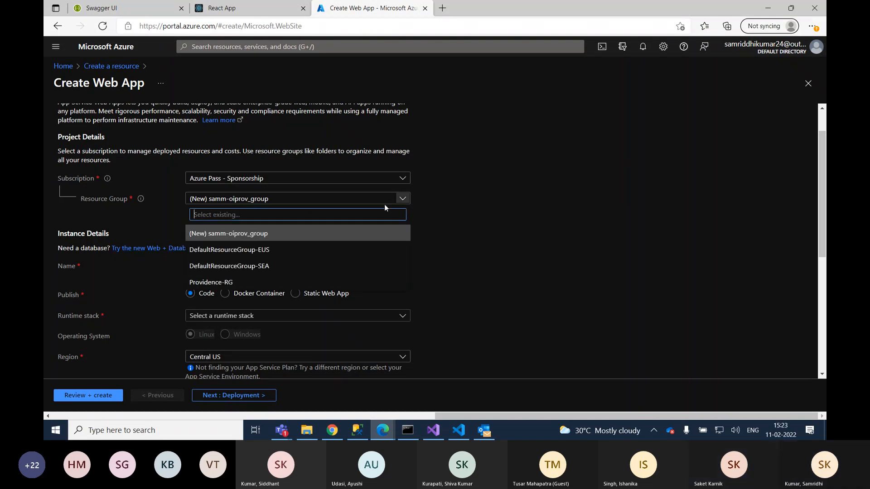
click(334, 234)
Extend the web app's name to samm-oiprovdemoapp.
click(242, 269)
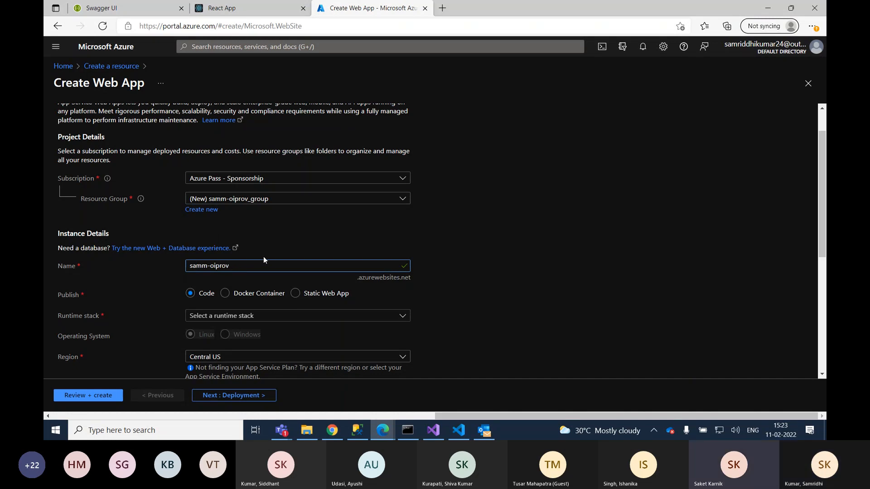
scroll(273, 257, down, 1)
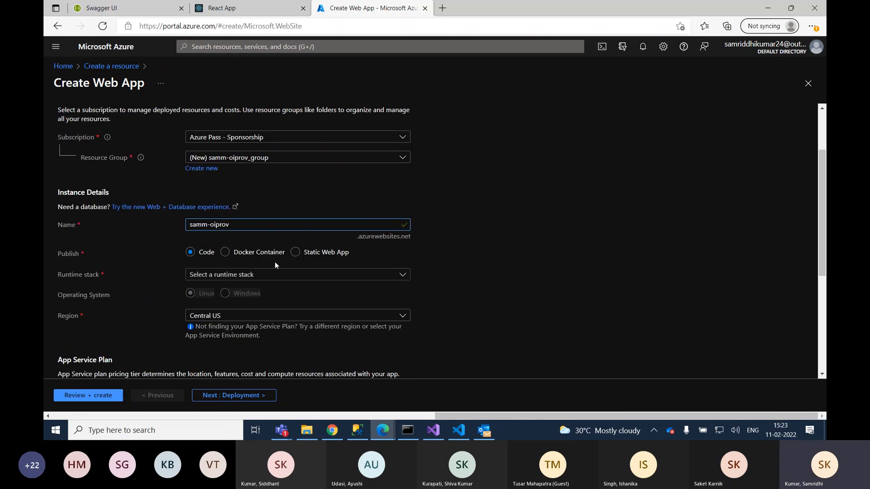
text(demoapp)
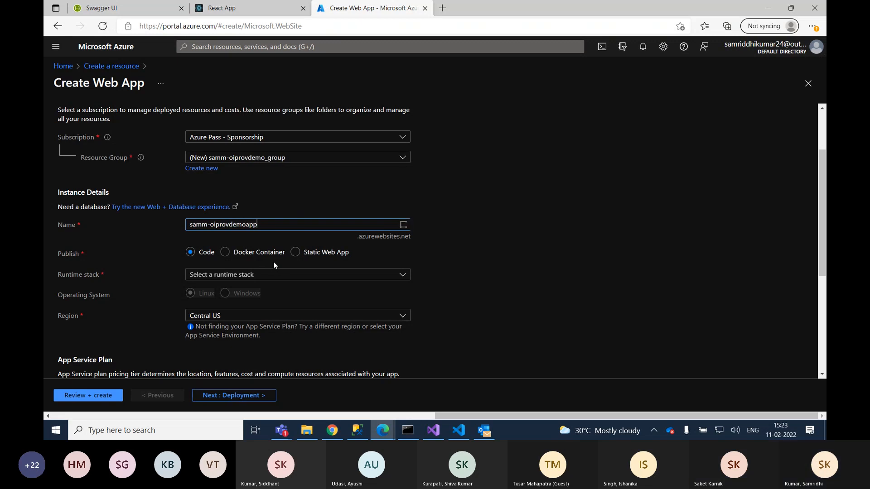
Set the web app's runtime stack to .NET 5 and its region to East US.
scroll(235, 252, down, 1)
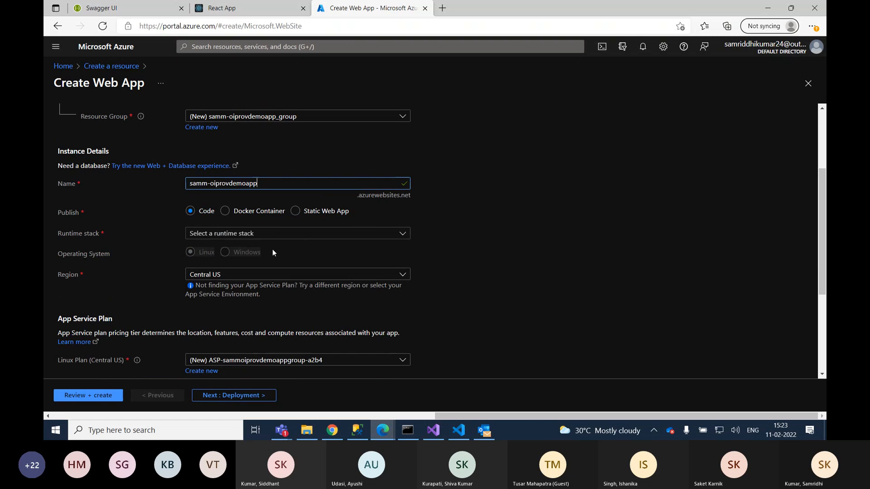
click(380, 239)
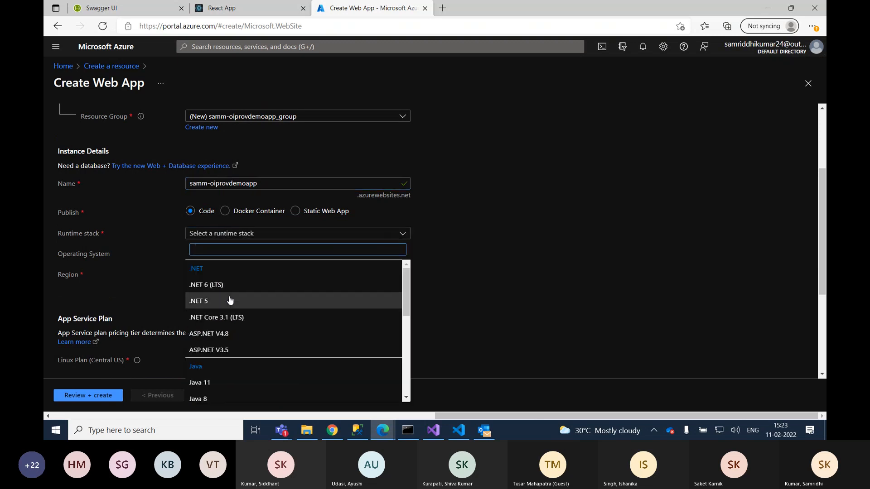
click(213, 300)
click(213, 274)
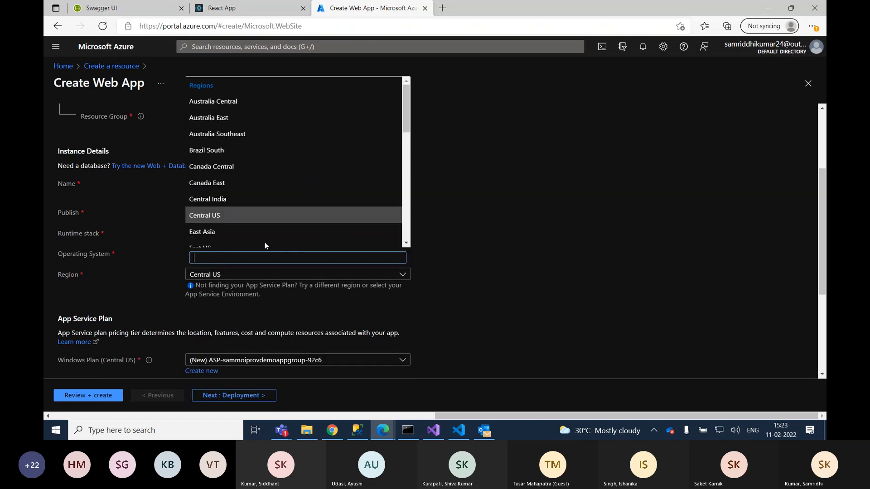
click(234, 203)
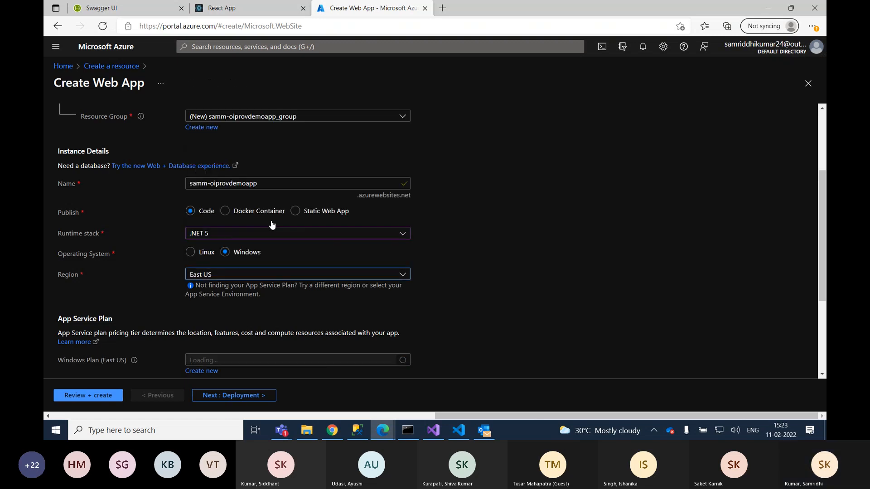
Change the App Service plan's size to the Dev / Test tier Free F1 and recheck the basic settings.
scroll(440, 258, down, 4)
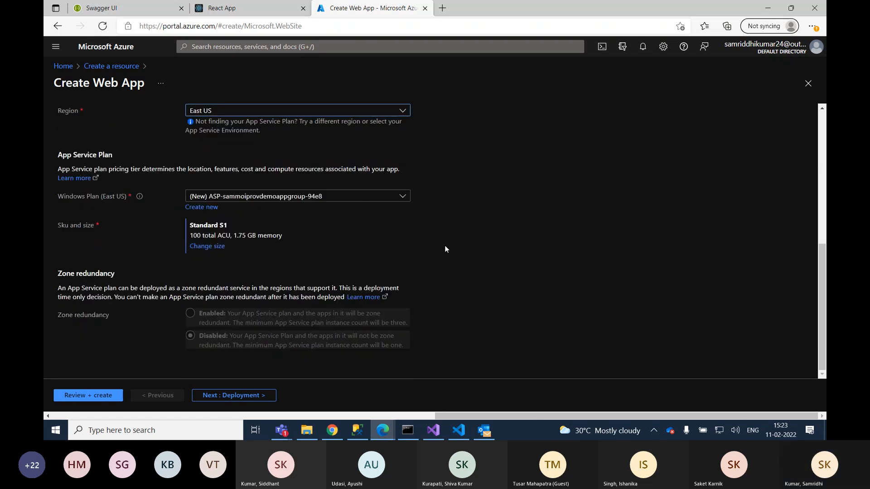
click(208, 247)
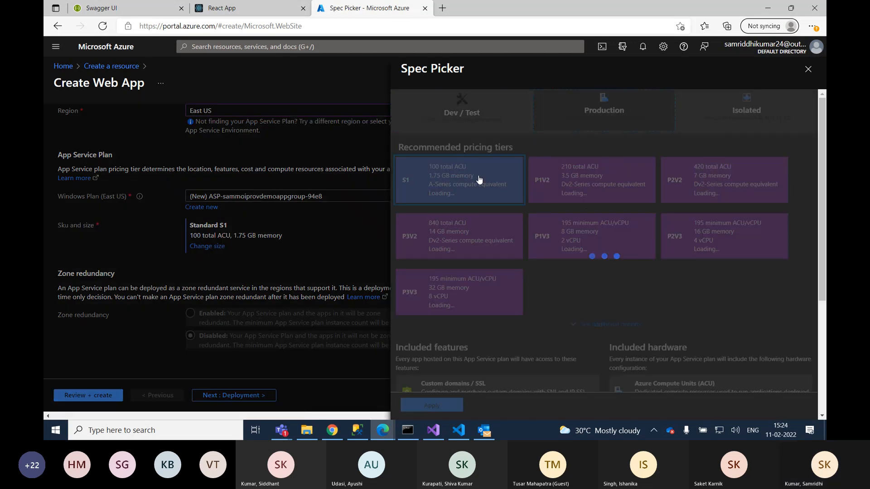
click(463, 127)
click(426, 406)
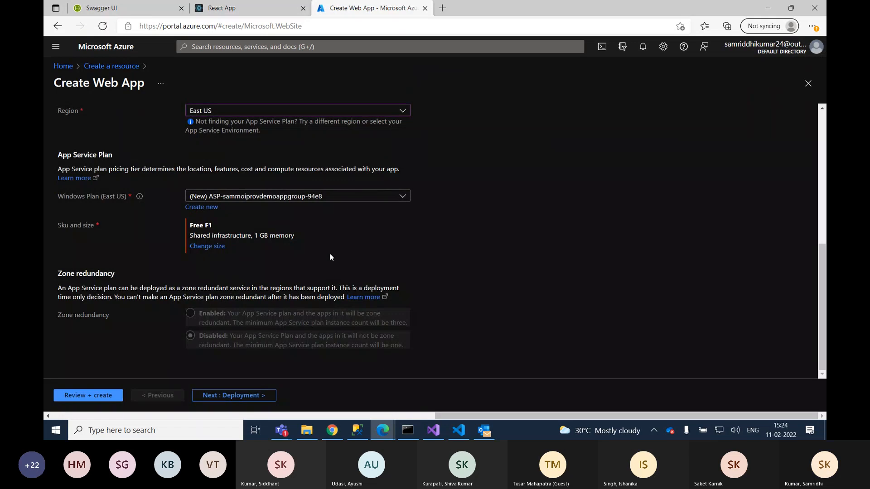
scroll(335, 257, up, 5)
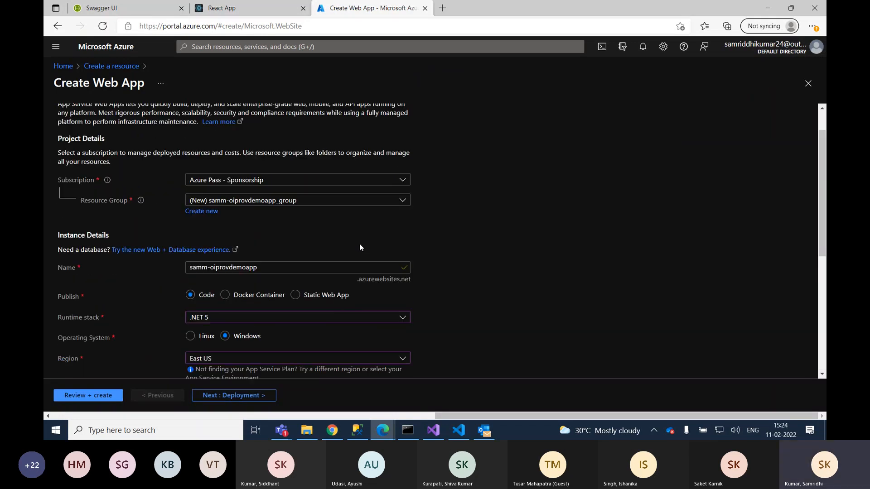
scroll(360, 247, down, 5)
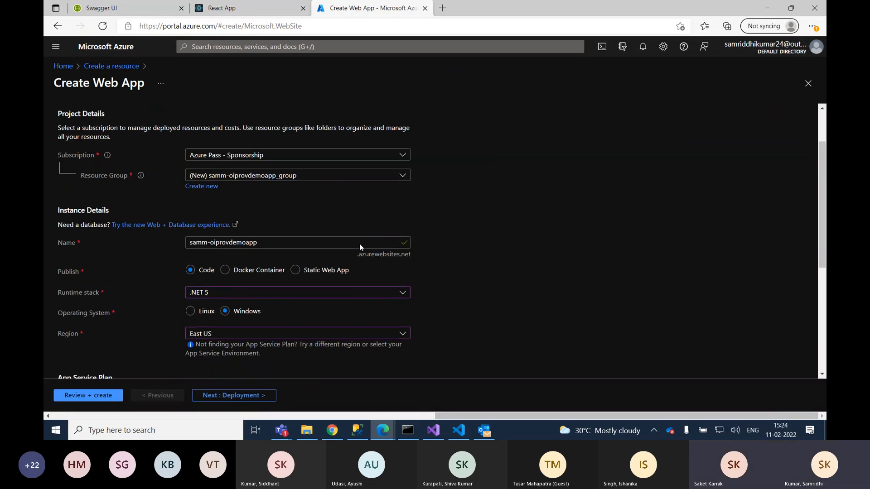
Keep continuous deployment disabled and turn off Application Insights for the web app.
click(224, 396)
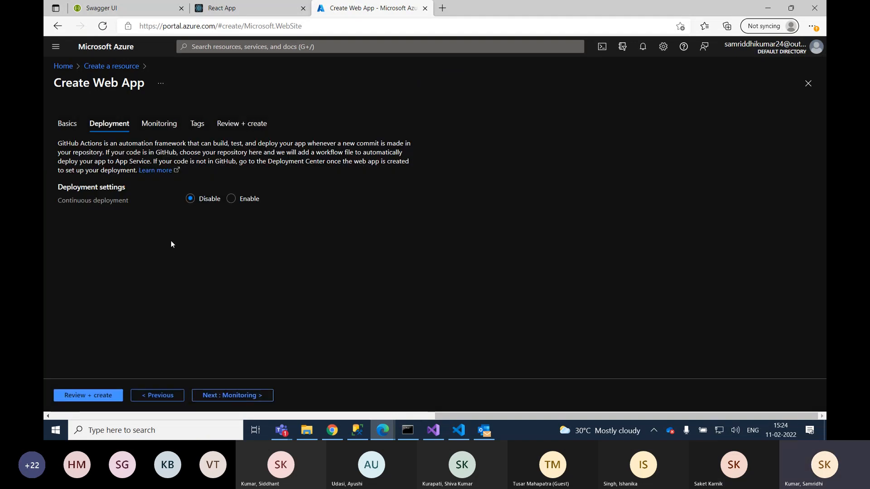
click(228, 396)
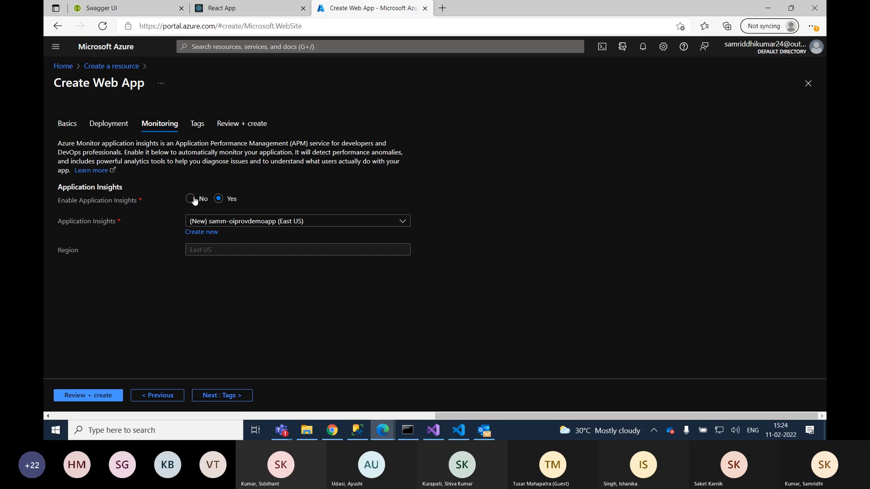
click(190, 199)
Proceed to the tag settings and name the first tag Created-By.
click(225, 396)
click(118, 203)
text(reae)
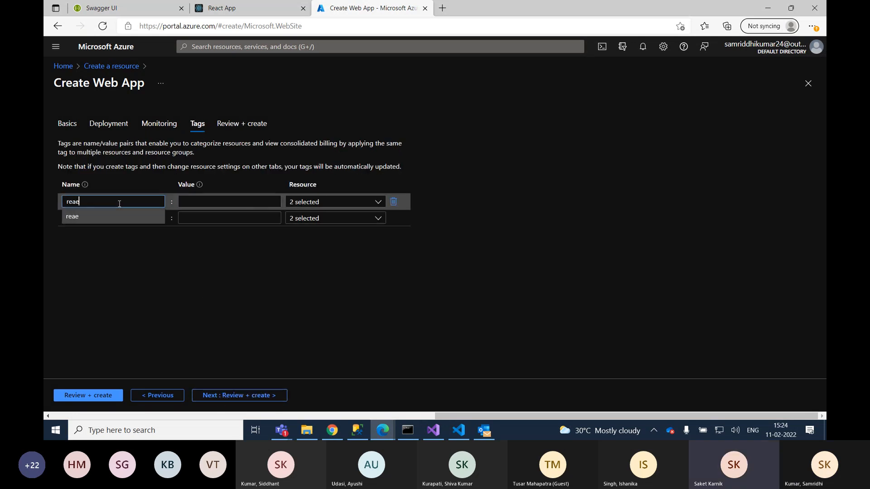
key(BackSpace)
key(BackSpace)
key(BackSpace)
key(BackSpace)
text(Created-By)
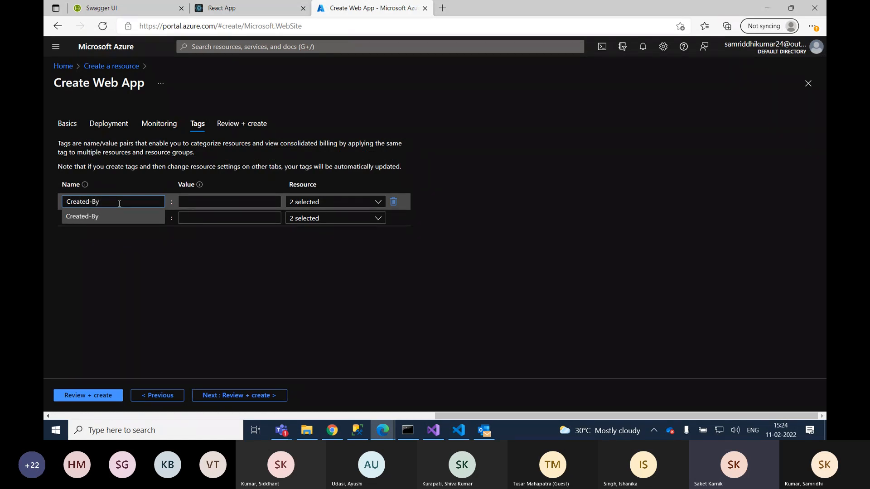
Enter the creator's full name as the value of the Created-By tag, correcting its capitalization.
click(205, 202)
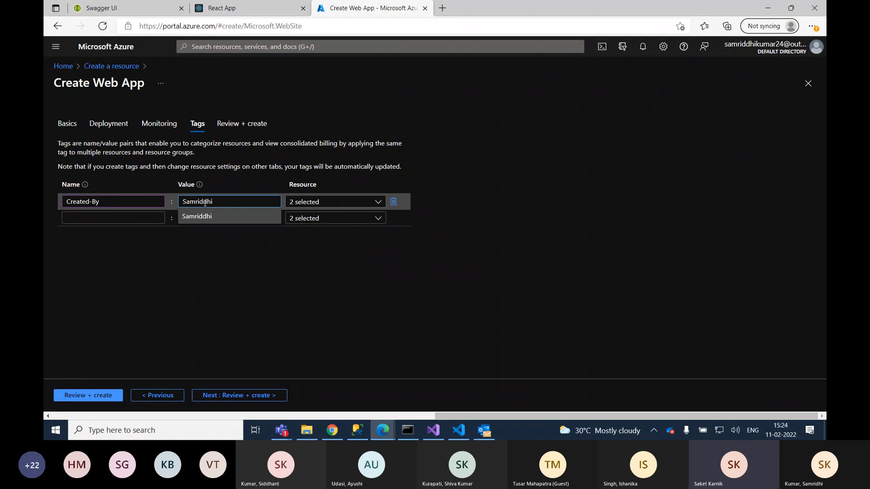
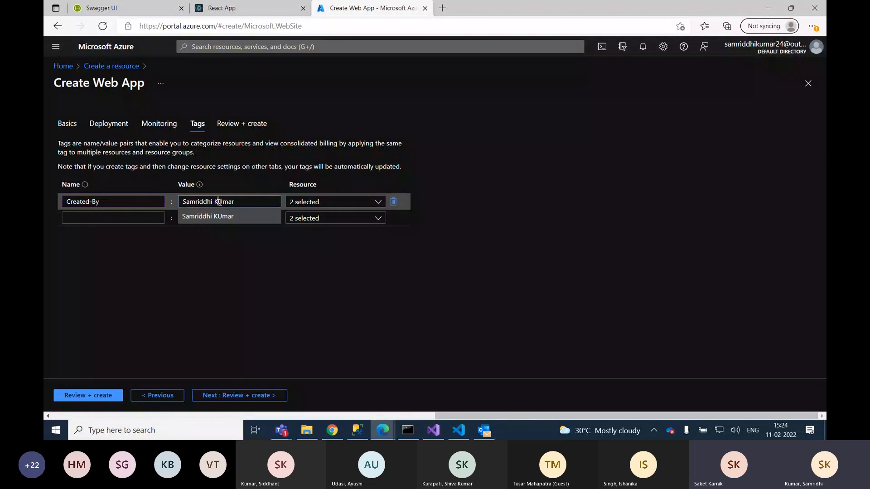
click(222, 202)
key(BackSpace)
text(e)
key(BackSpace)
text(u)
Add a second web app tag named Created-For with the value Learning.
click(127, 219)
text(C)
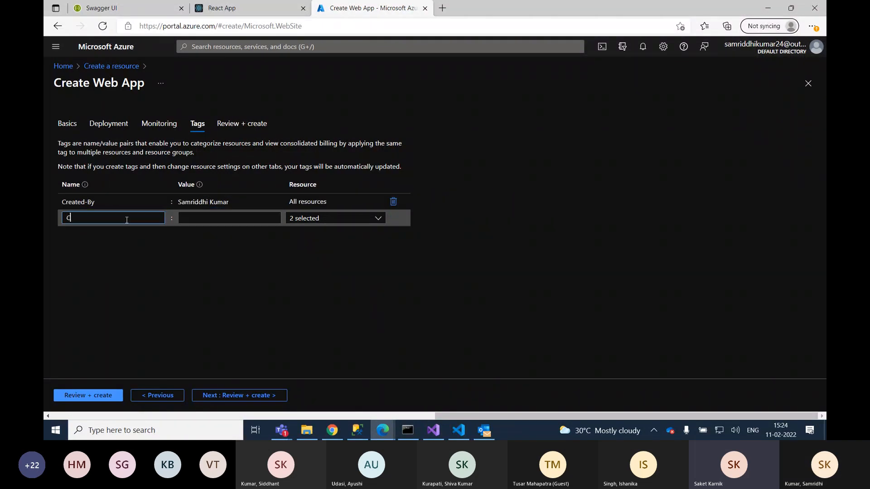
text(reated-For)
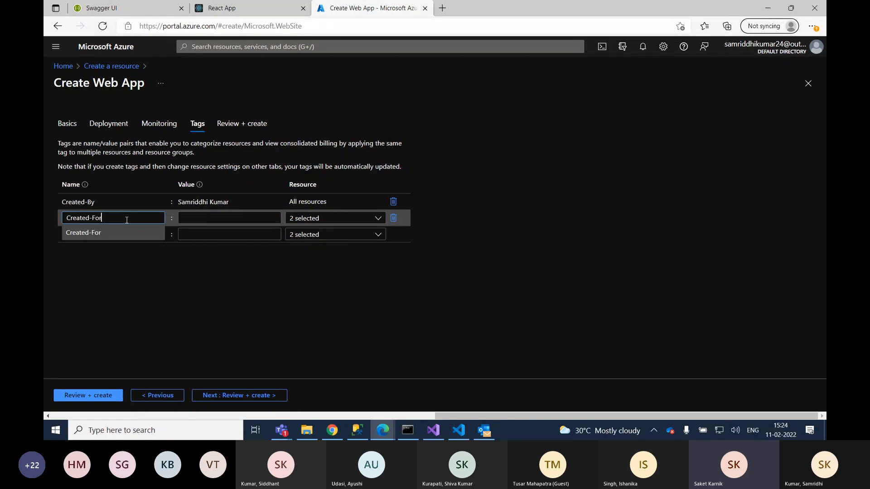
click(200, 205)
click(201, 217)
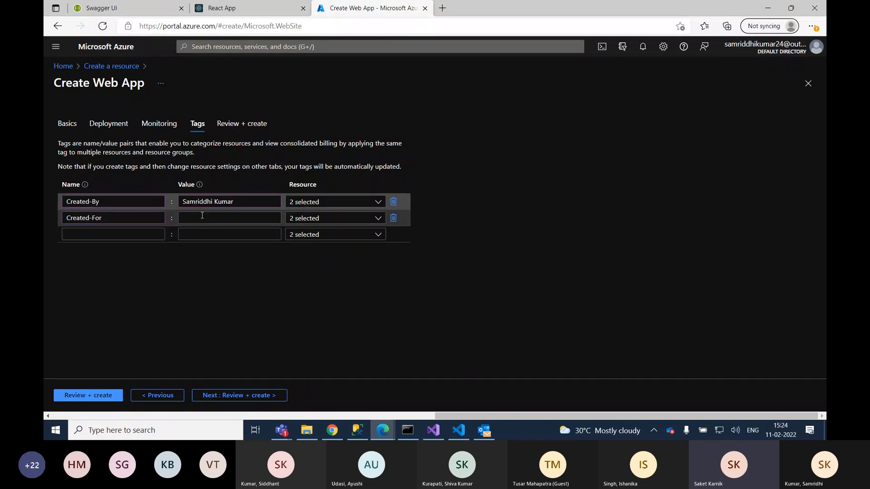
text(Learning)
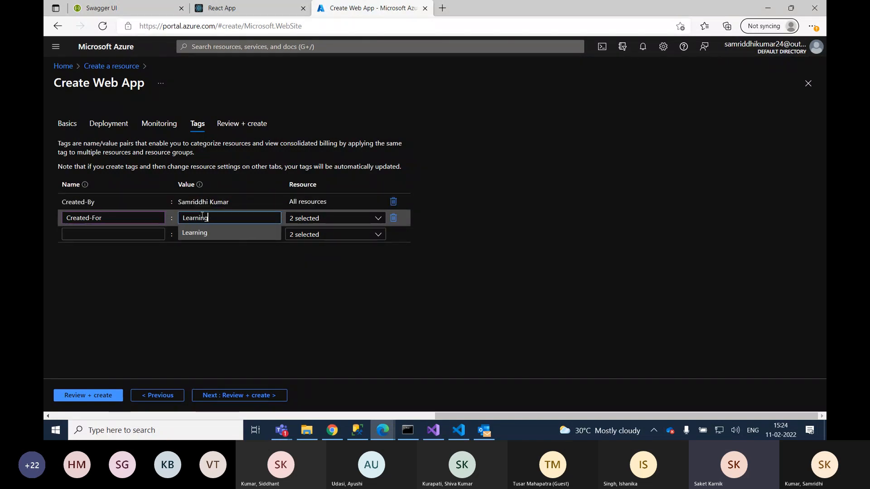
click(250, 300)
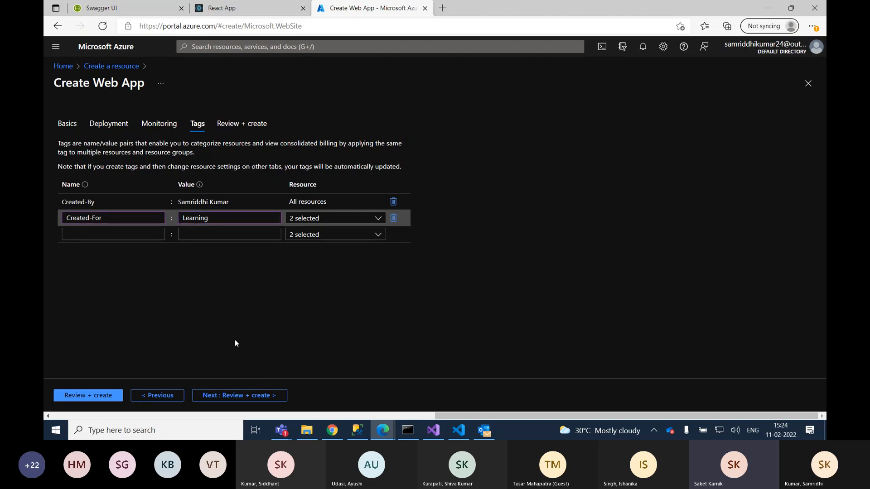
Review the samm-oiprovdemoapp configuration summary, create the app and stop sharing the screen.
click(209, 395)
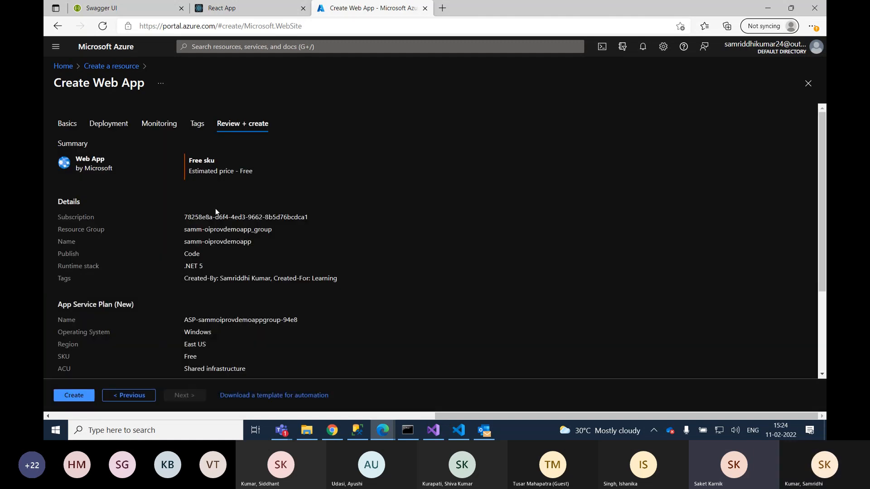
scroll(141, 305, down, 1)
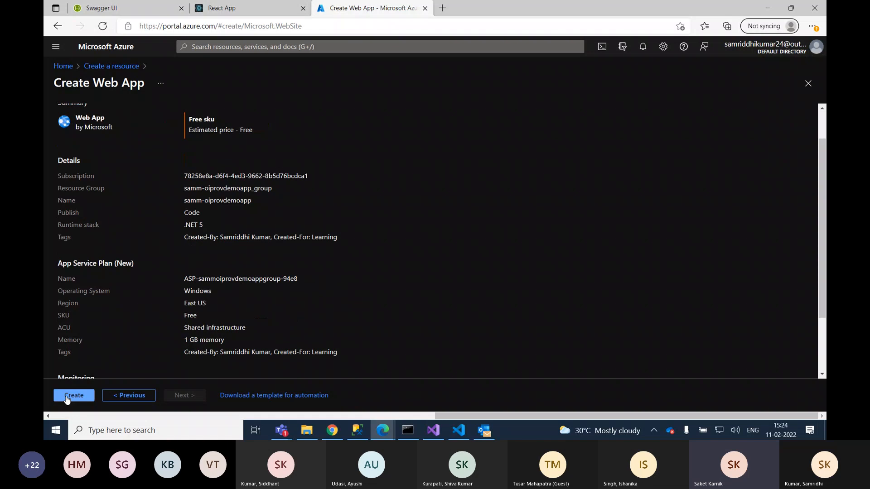
click(66, 397)
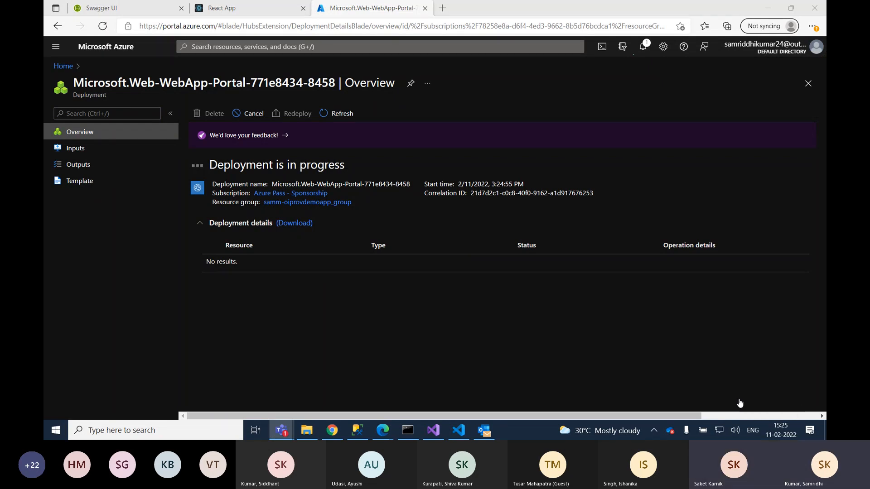
click(751, 401)
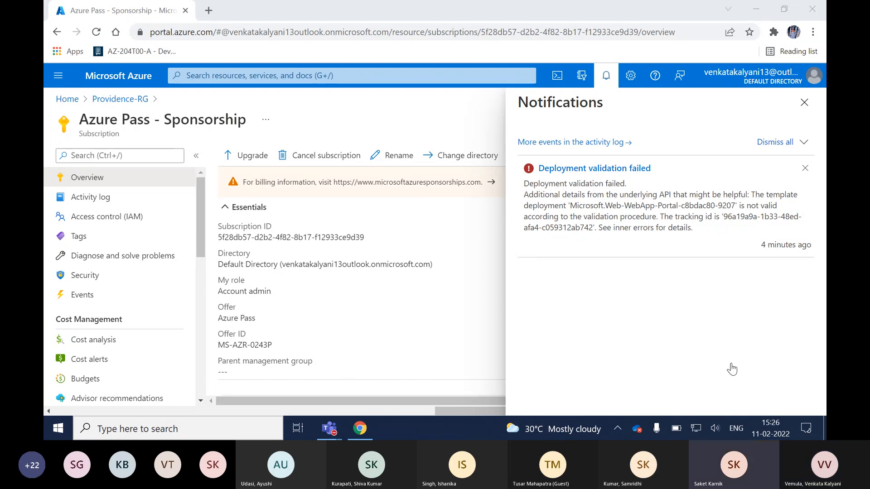
Examine the failed deployment validation and the Providence-RG overview, and stop sharing the screen.
click(606, 172)
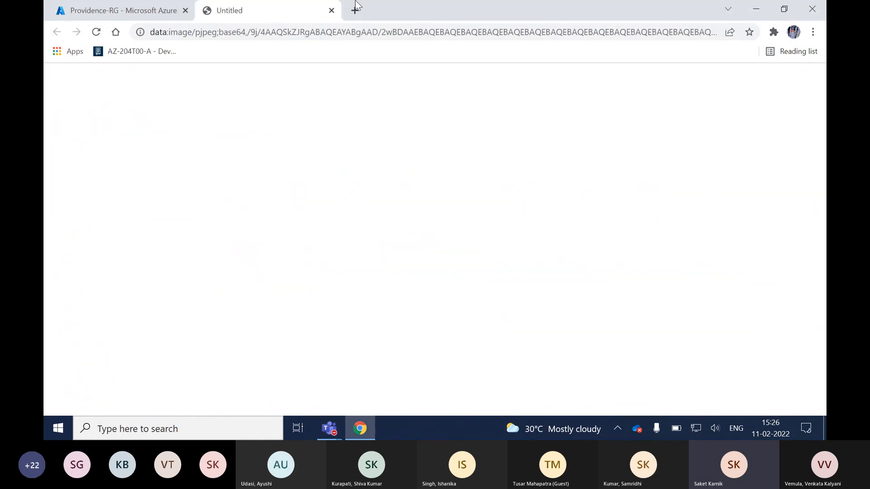
click(331, 10)
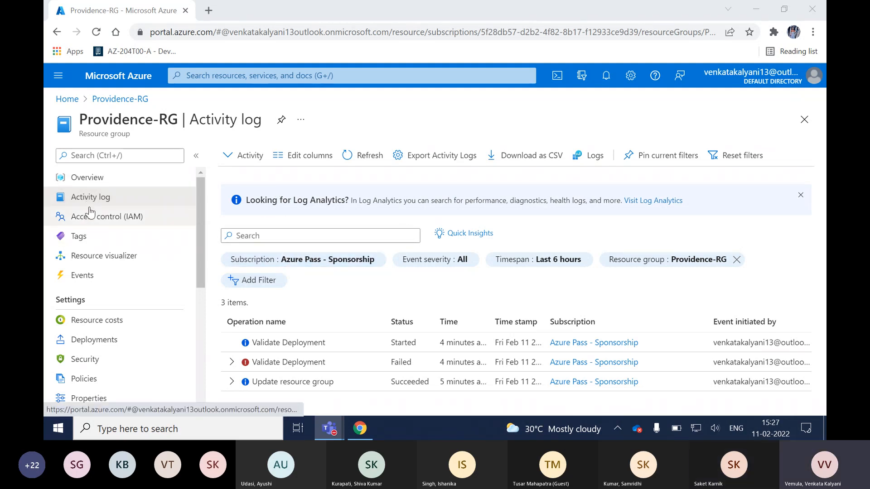
click(82, 178)
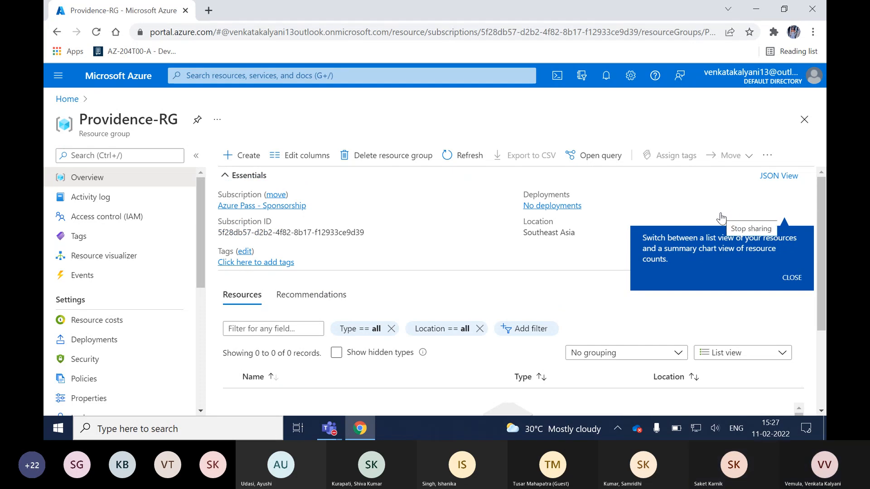
click(722, 219)
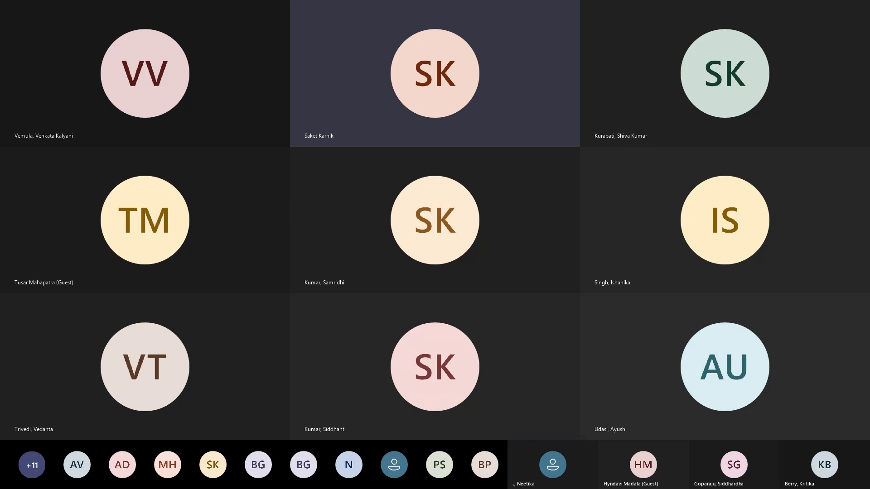
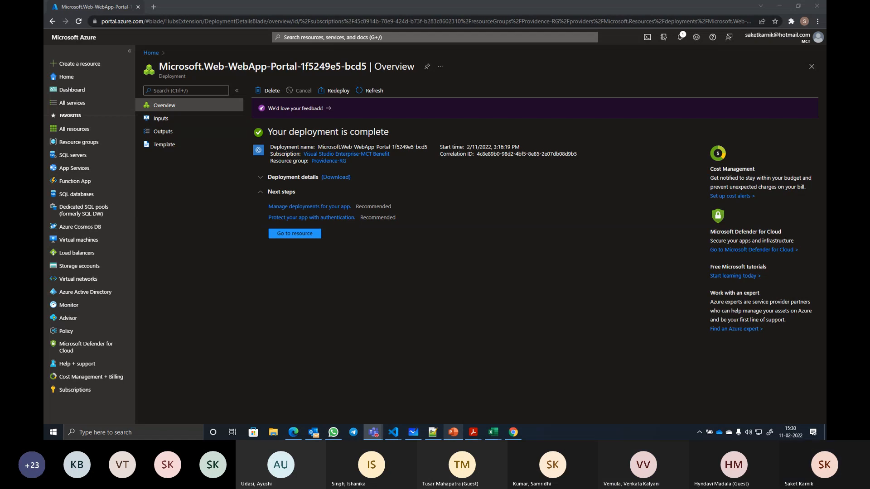
Open the deployed oi-provdemoapp resource and examine its tags, tag editor and FTP details.
key(alt+Tab)
key(alt+Tab)
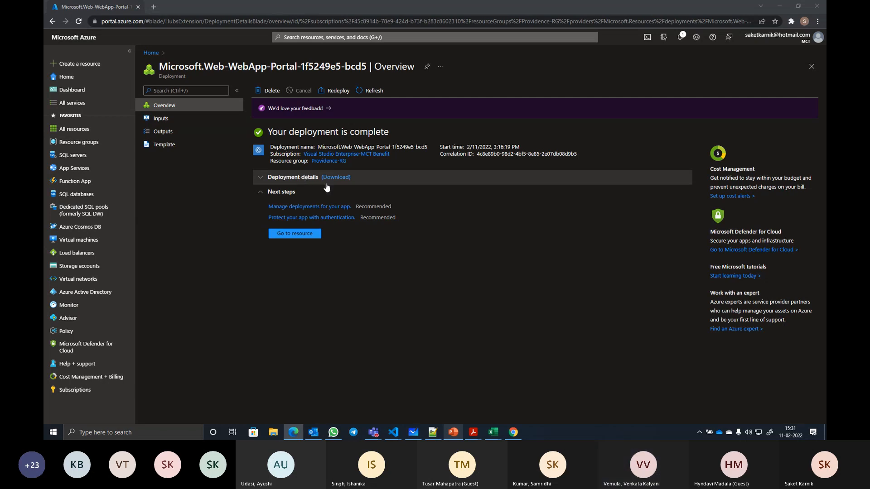
click(294, 234)
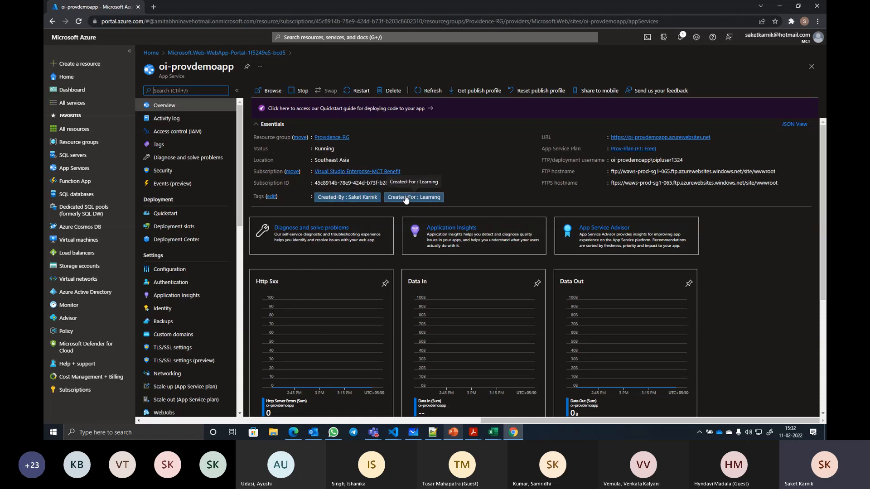
click(271, 197)
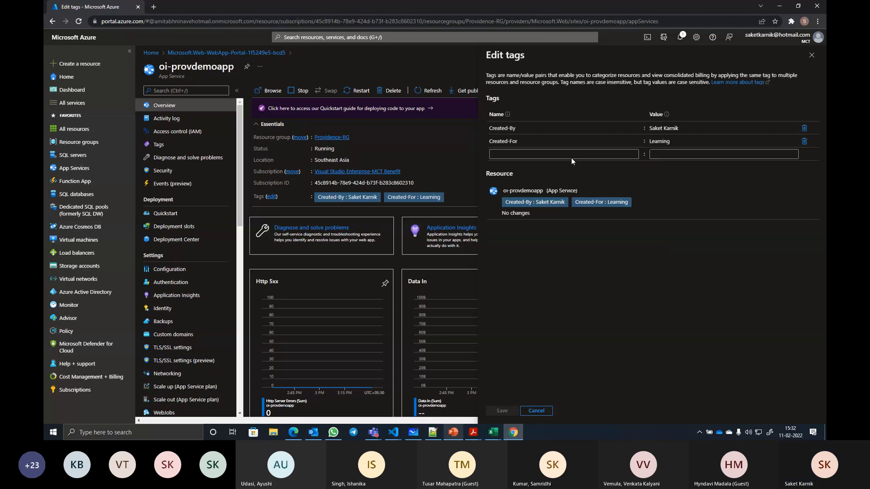
click(812, 55)
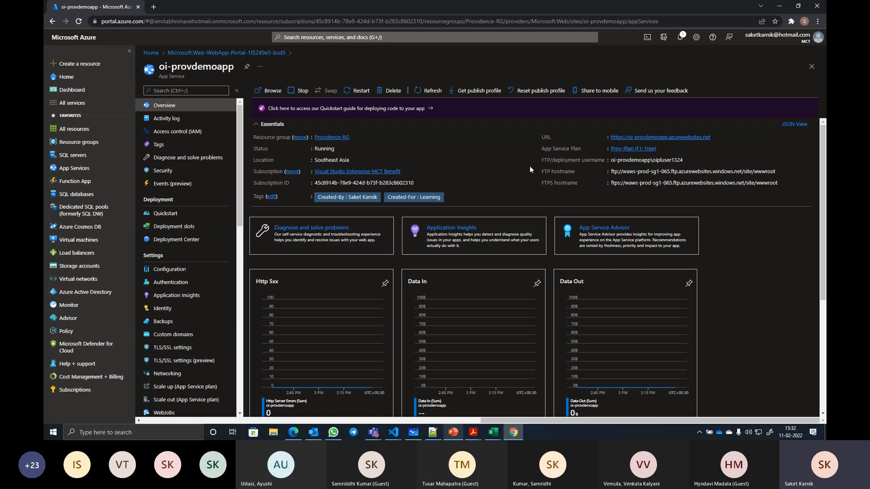
drag(539, 159, 767, 184)
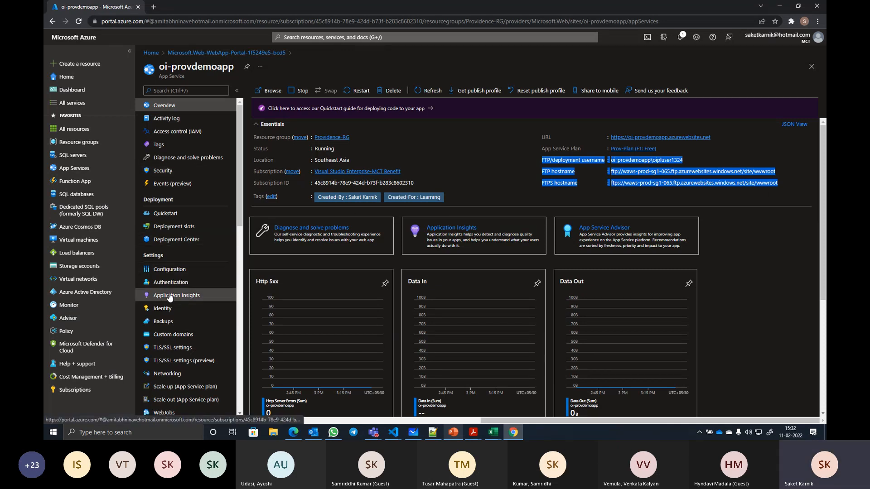
Turn off Application Insights monitoring for oi-provdemoapp and accept the site restart.
click(219, 295)
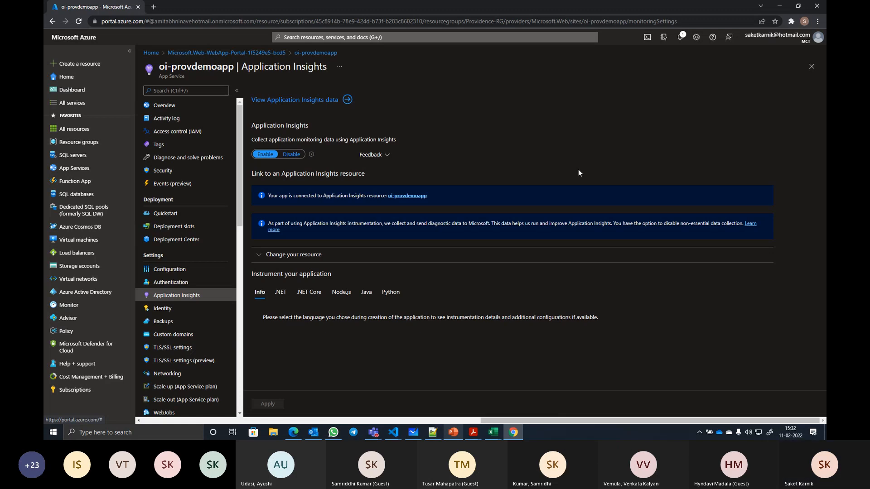
click(291, 154)
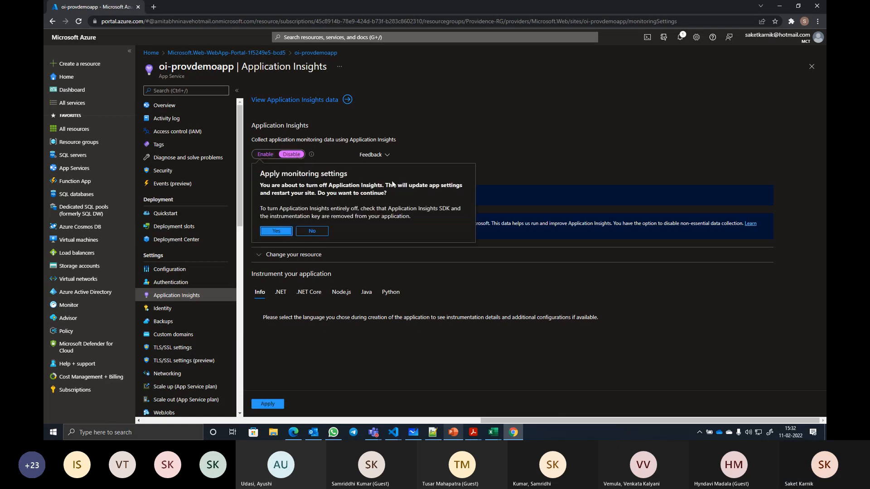
click(273, 232)
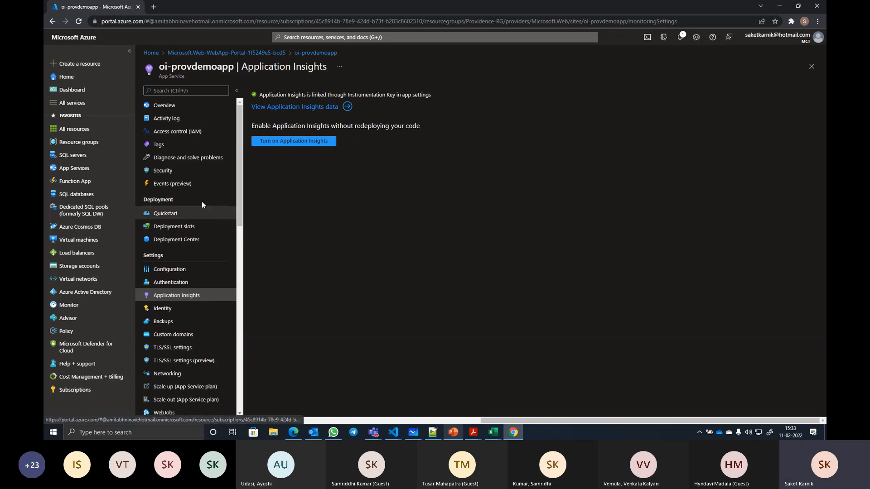
Examine oi-provdemoapp's Scale up pricing tiers, Scale out settings and linked App Service plan, and return to the app's overview.
drag(235, 203, 232, 247)
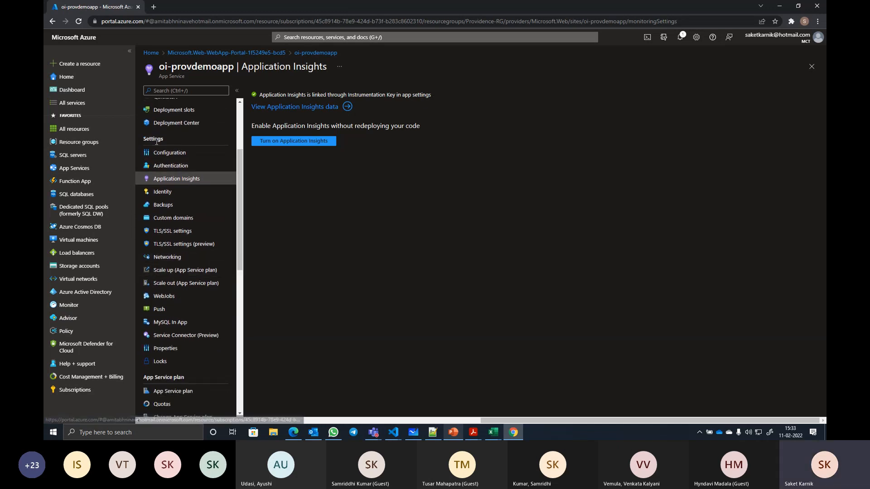
click(172, 274)
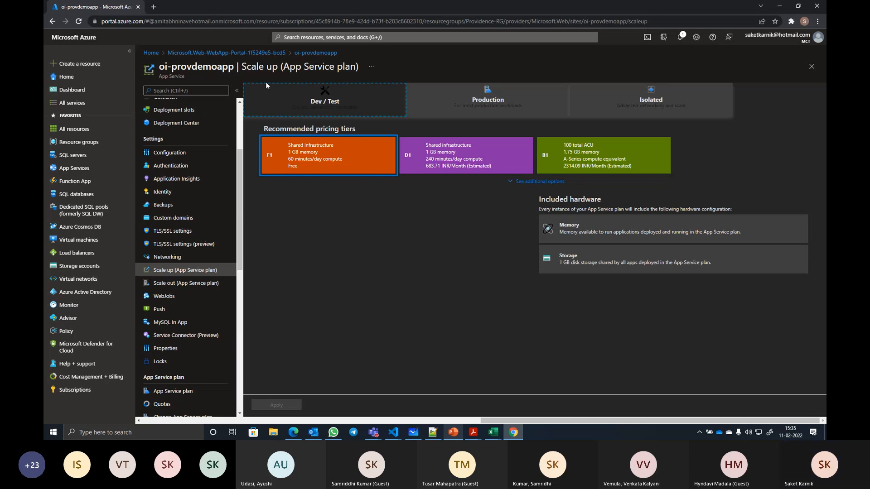
click(199, 283)
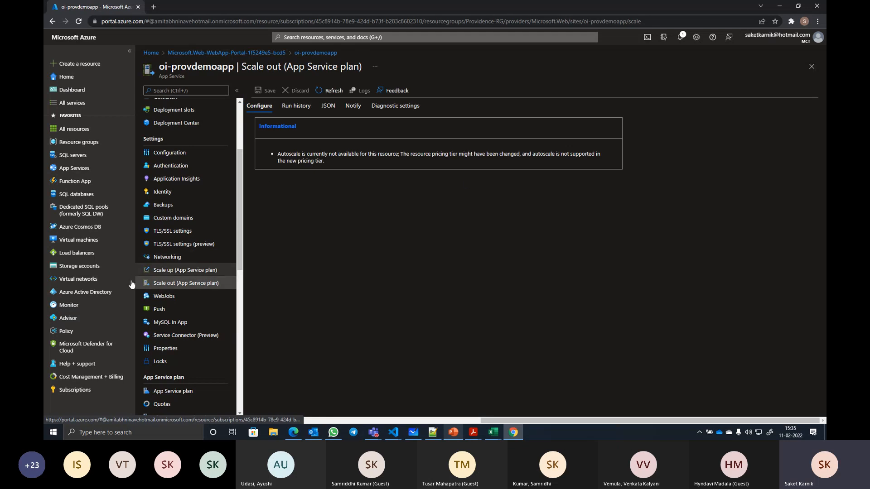
click(167, 271)
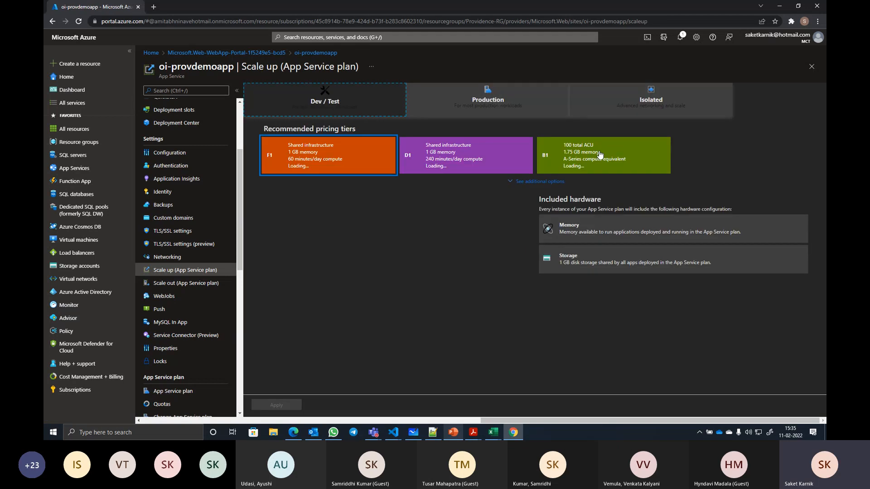
click(181, 283)
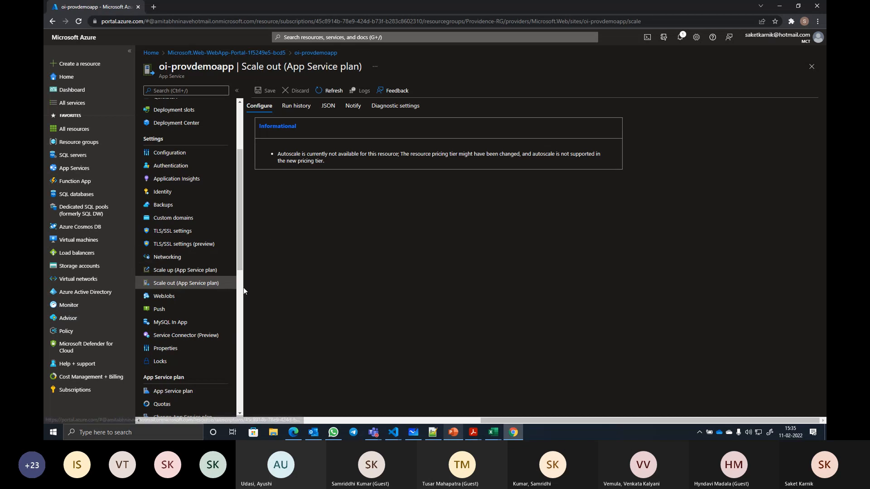
drag(242, 258, 230, 362)
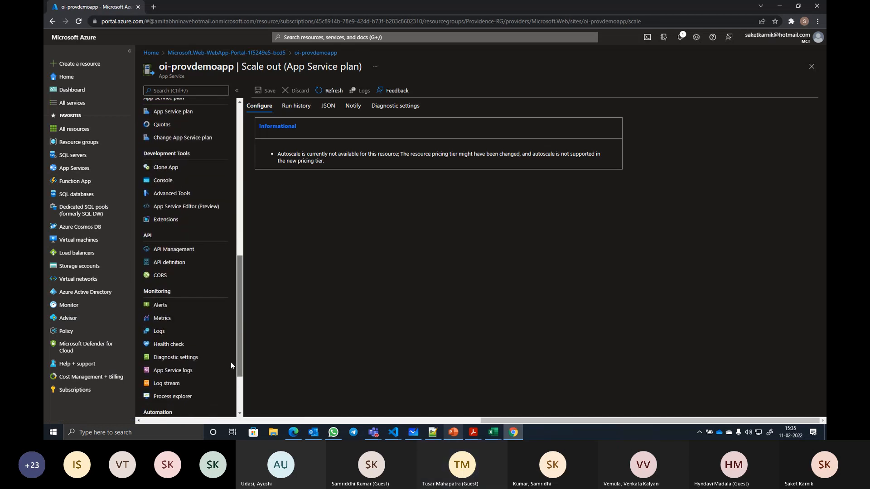
click(174, 112)
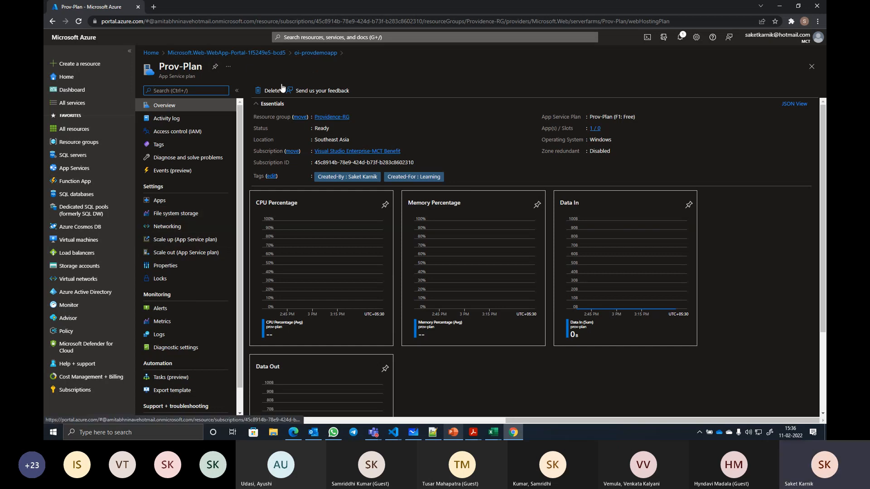
click(315, 53)
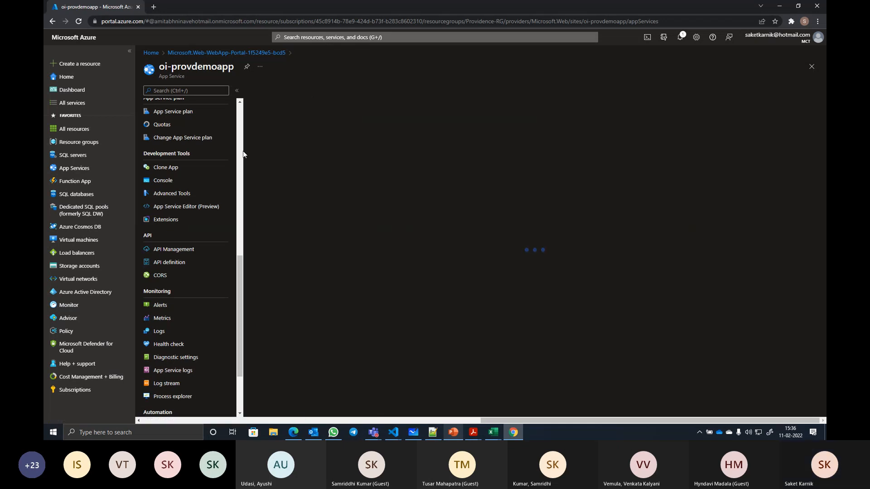
drag(241, 285, 248, 121)
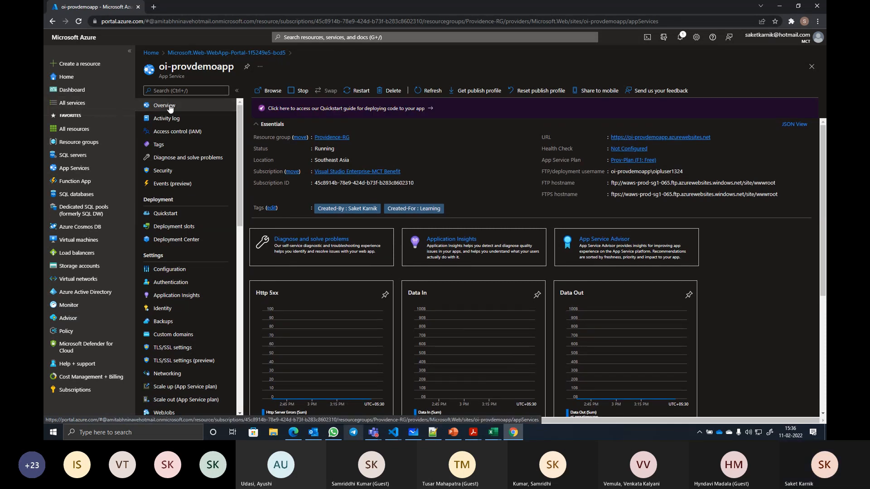
View the live oi-provdemoapp site through its URL and return to the portal.
click(652, 138)
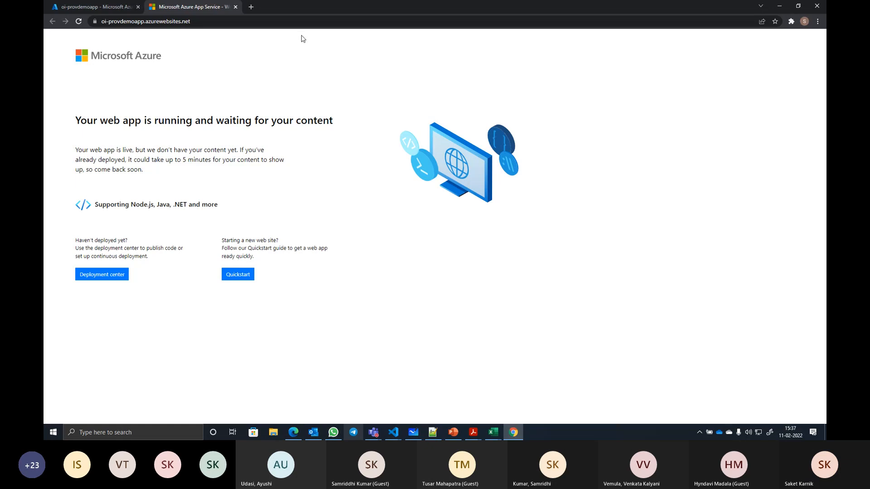
click(127, 7)
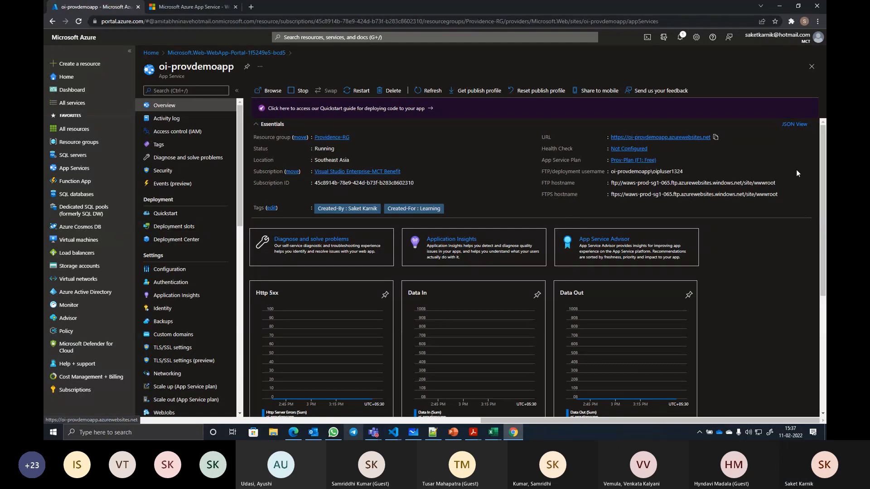
Switch to Visual Studio 2019 and look over the project types and C# web templates for a new project.
key(alt+Tab)
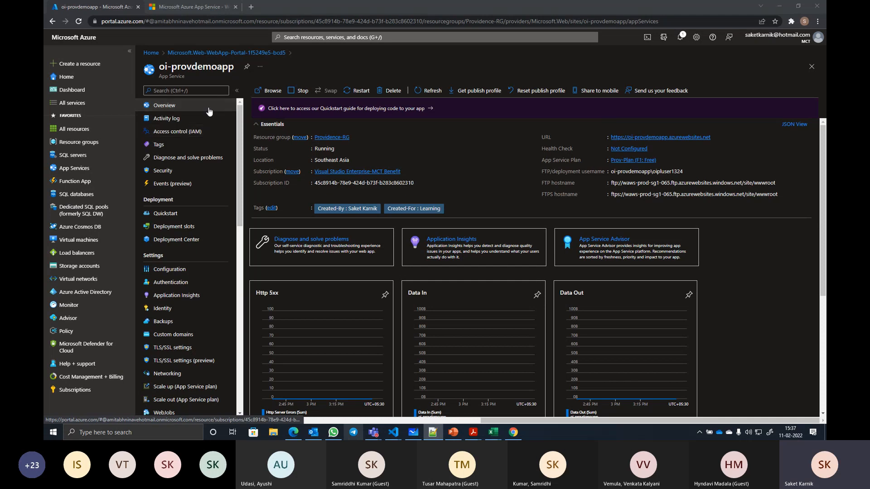
click(53, 433)
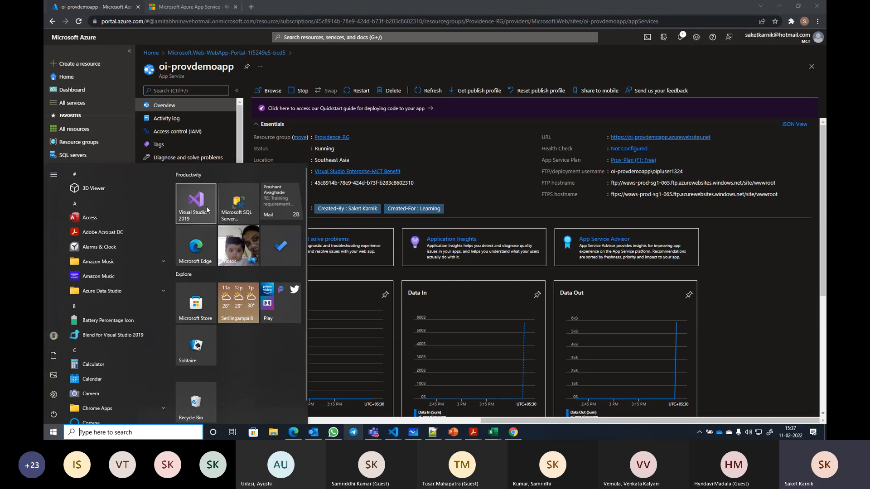
click(206, 209)
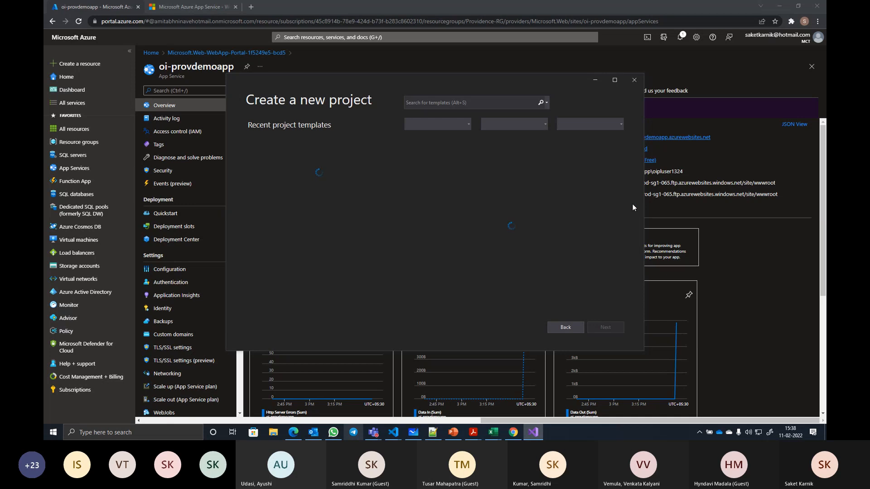
click(599, 126)
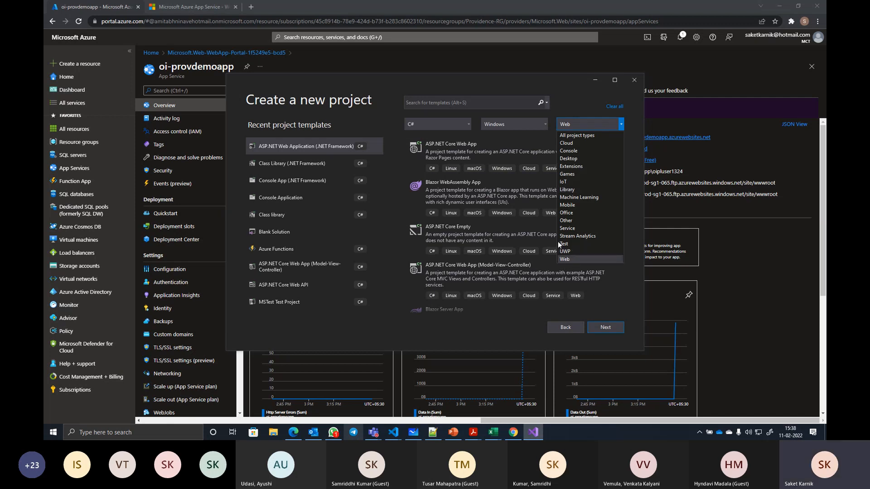
click(425, 137)
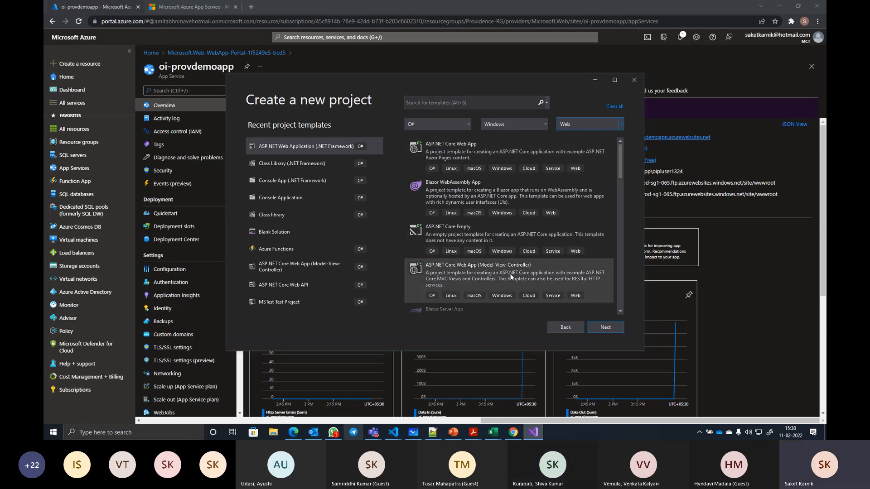
click(334, 433)
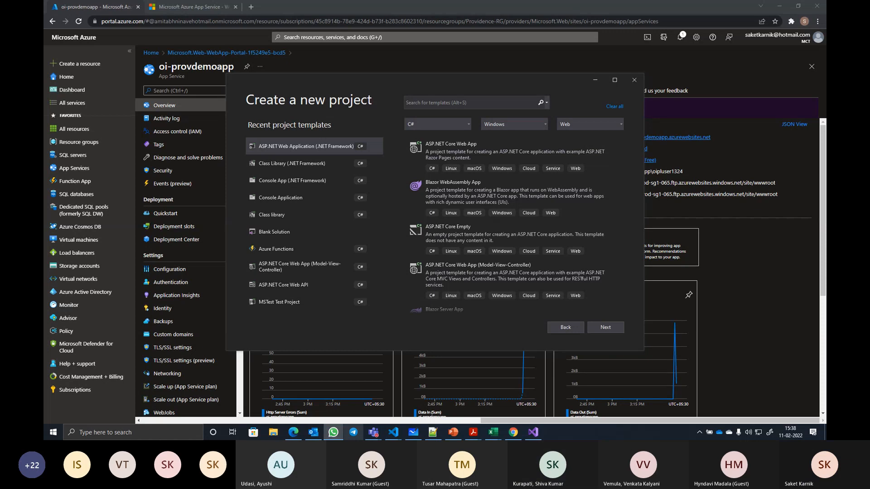
click(687, 14)
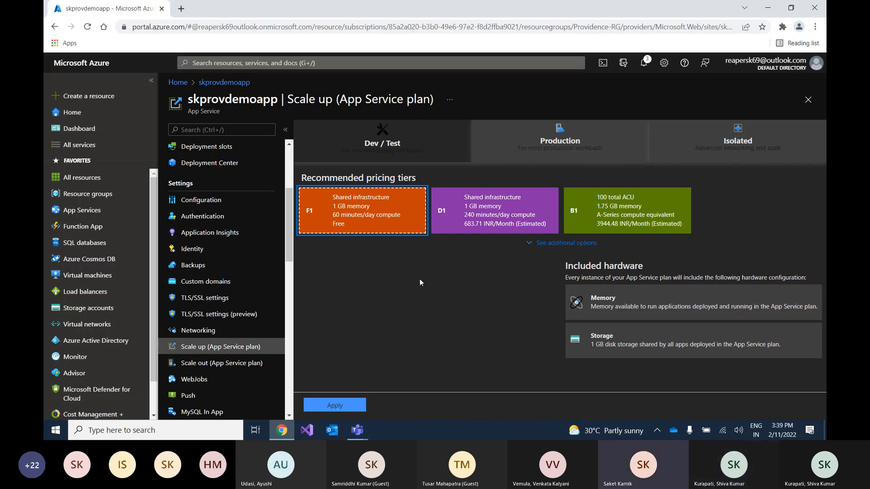
Apply the free F1 pricing tier to skprovdemoapp's App Service plan and return to the app's overview.
click(348, 403)
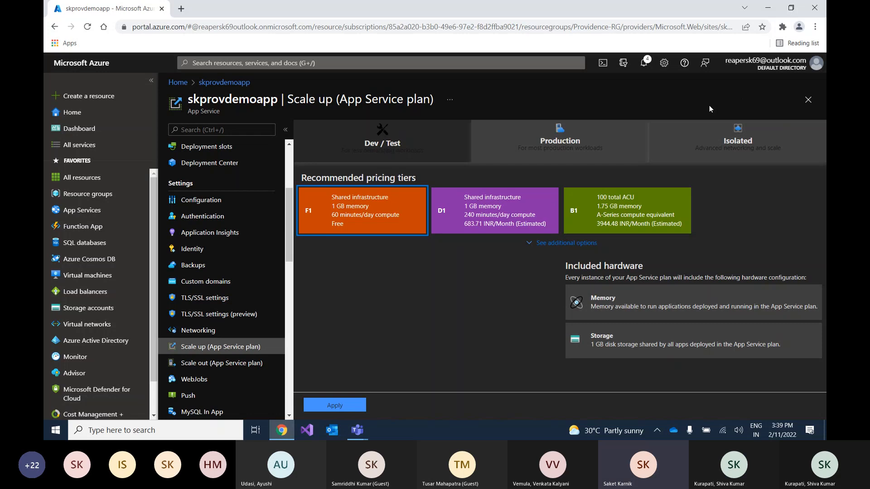
scroll(283, 247, up, 4)
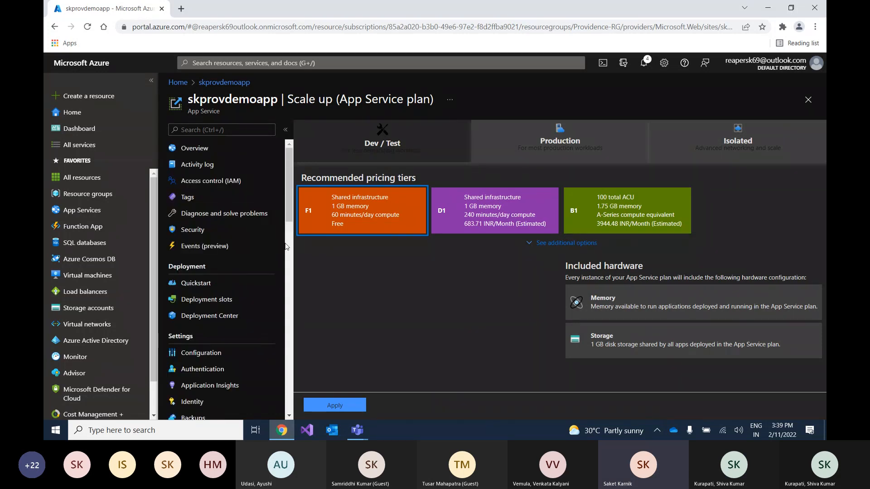
click(221, 83)
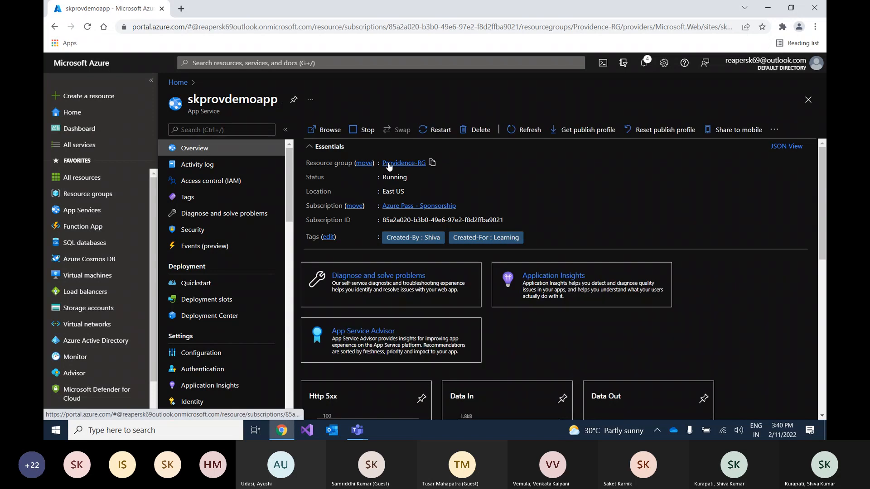
Examine skprovdemoapp's essentials and traffic charts, and open the general settings of its configuration.
scroll(551, 193, down, 1)
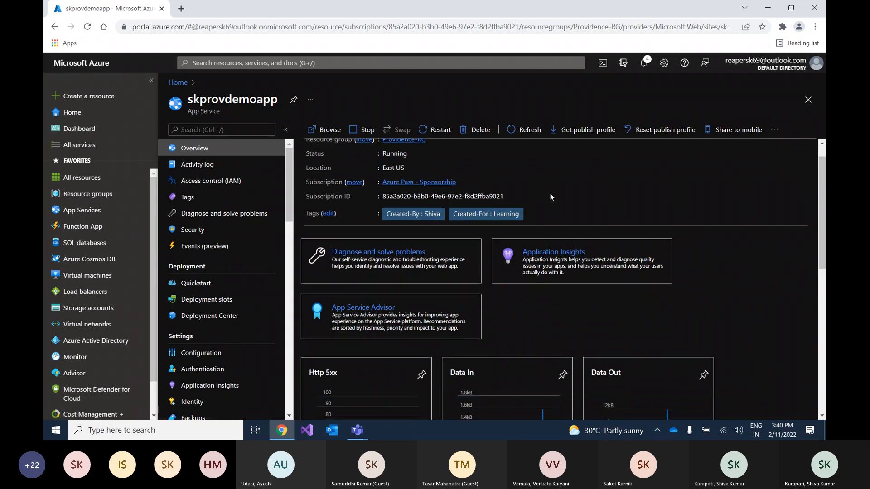
scroll(550, 193, down, 3)
scroll(546, 195, up, 2)
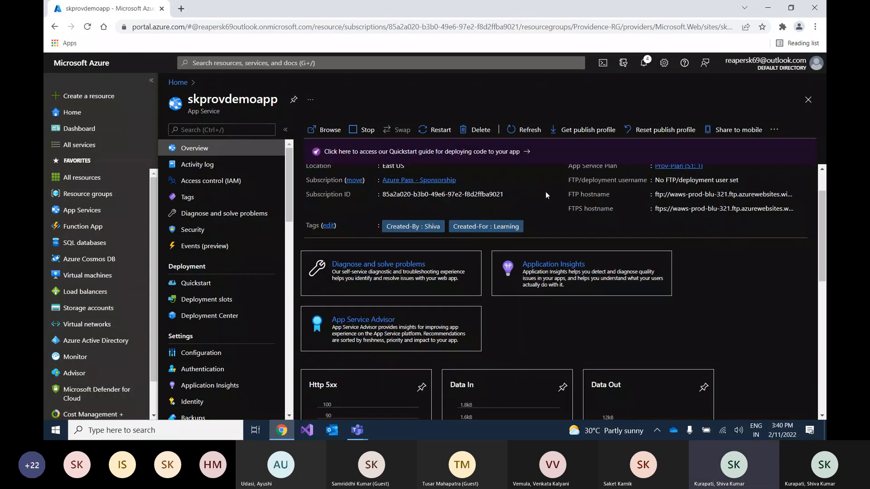
scroll(545, 192, up, 2)
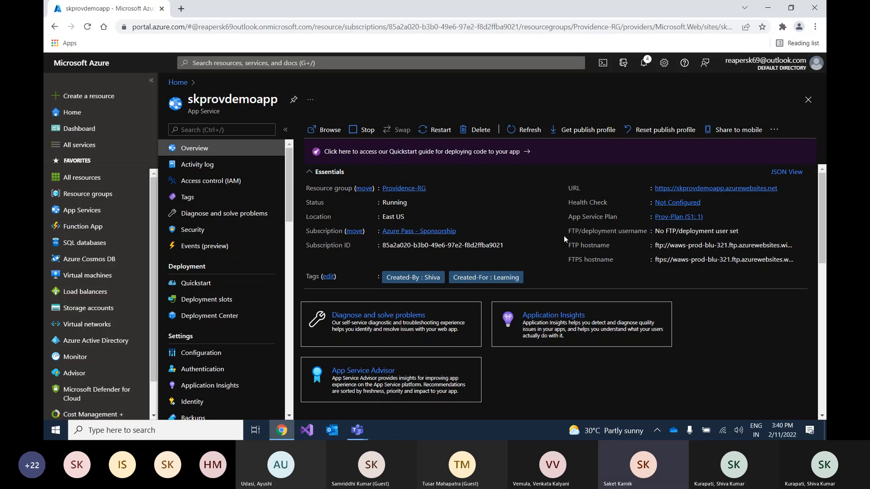
scroll(564, 235, down, 5)
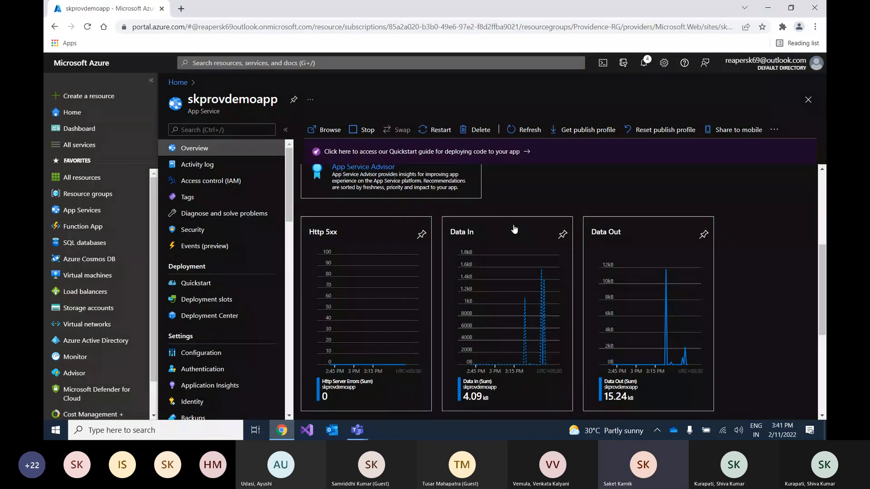
click(201, 359)
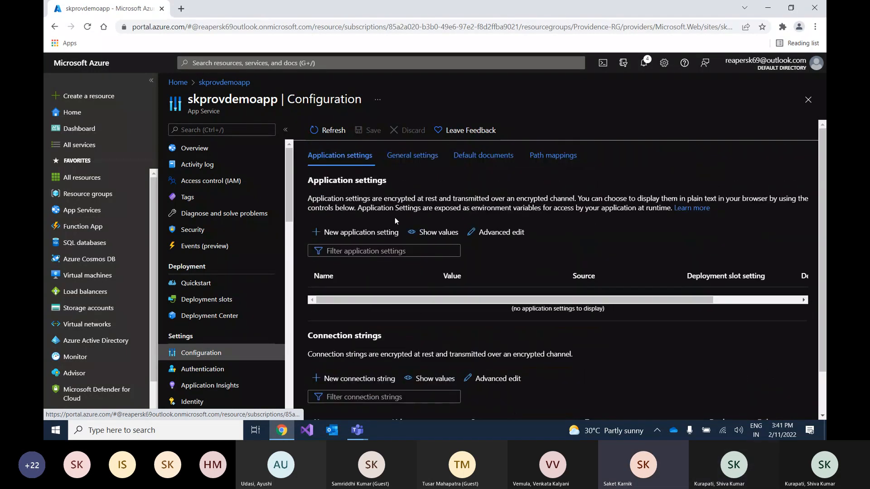
click(418, 154)
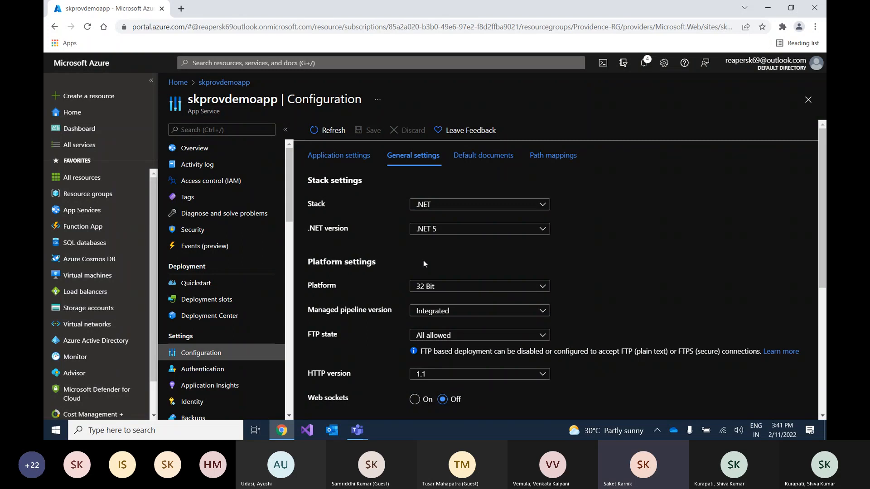
Turn off Always on in skprovdemoapp's general settings and save the configuration.
scroll(423, 260, down, 3)
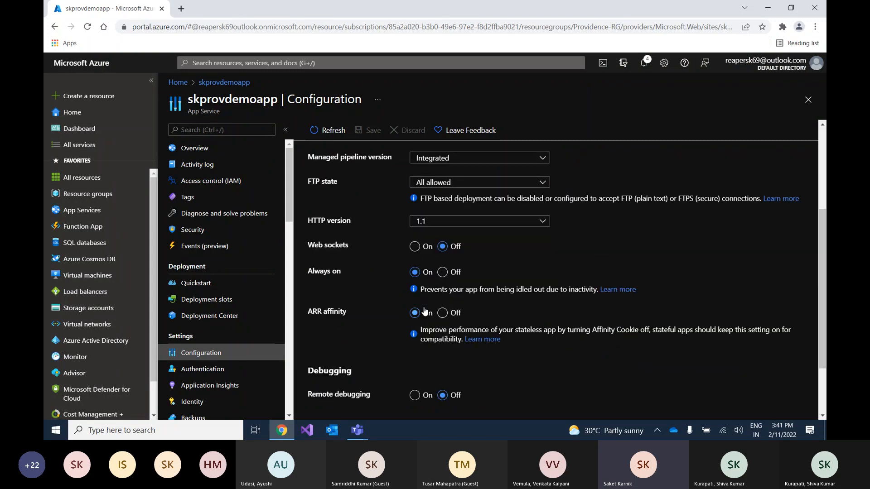
click(443, 272)
scroll(458, 281, down, 2)
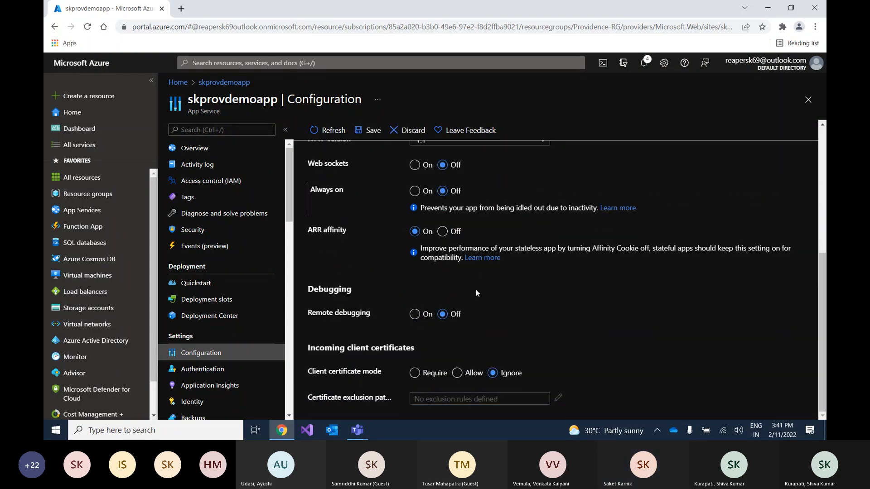
scroll(476, 289, up, 1)
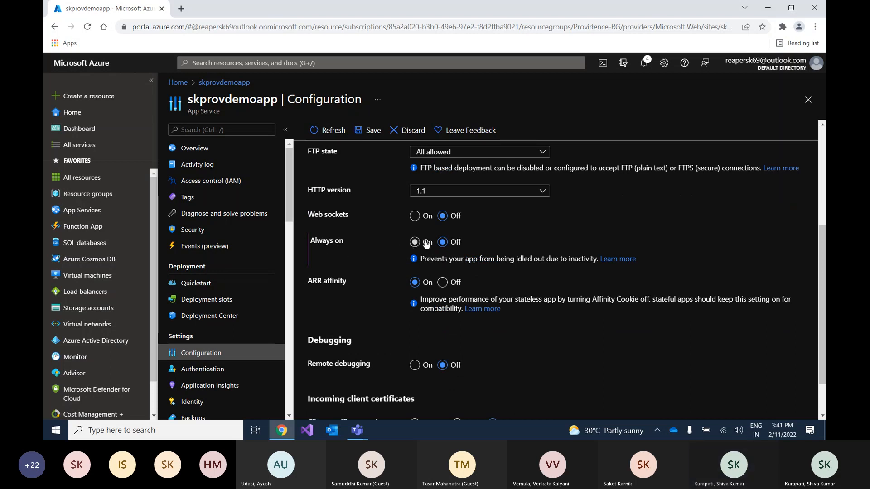
scroll(445, 245, down, 1)
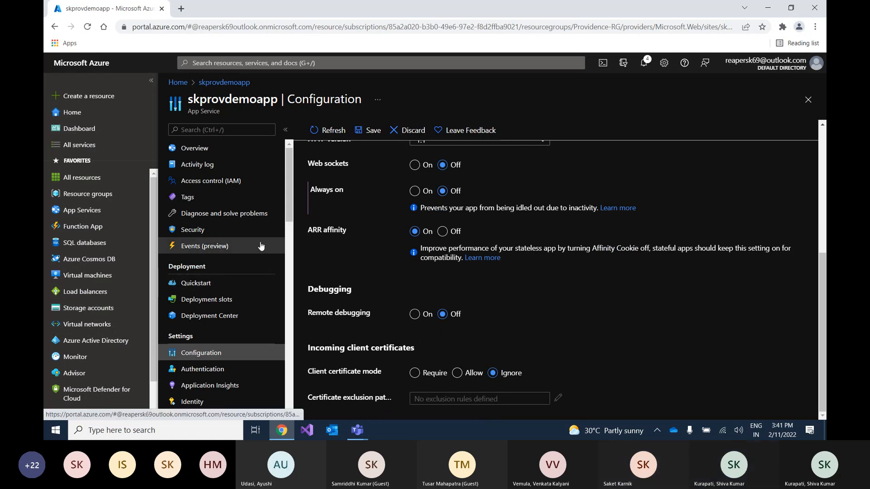
scroll(570, 212, up, 4)
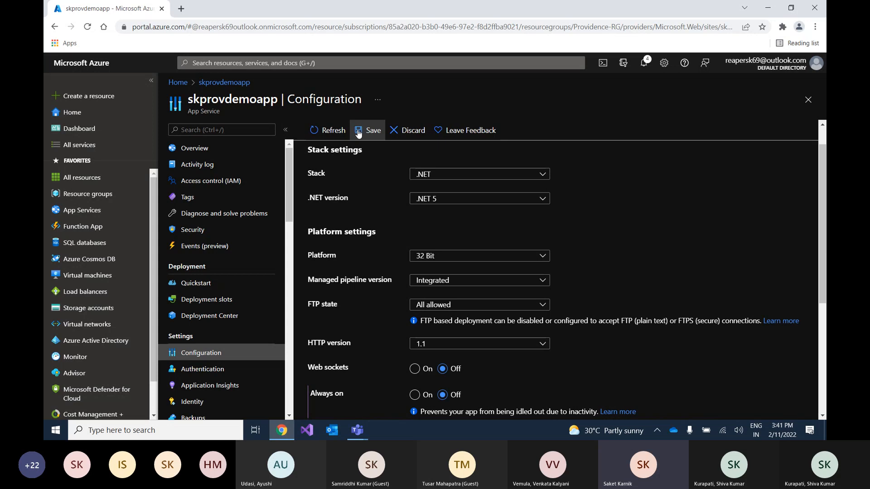
click(358, 132)
Scale skprovdemoapp's App Service plan to the free F1 tier and go back to the app's overview.
scroll(220, 346, down, 4)
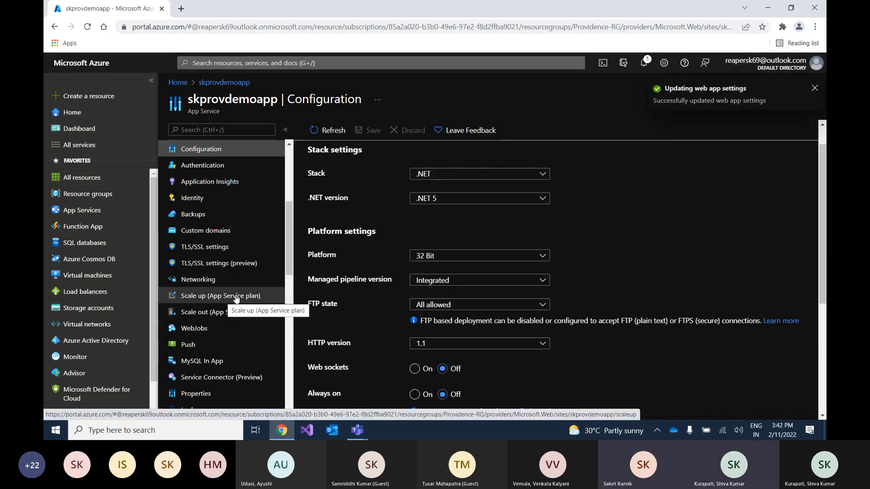
click(236, 297)
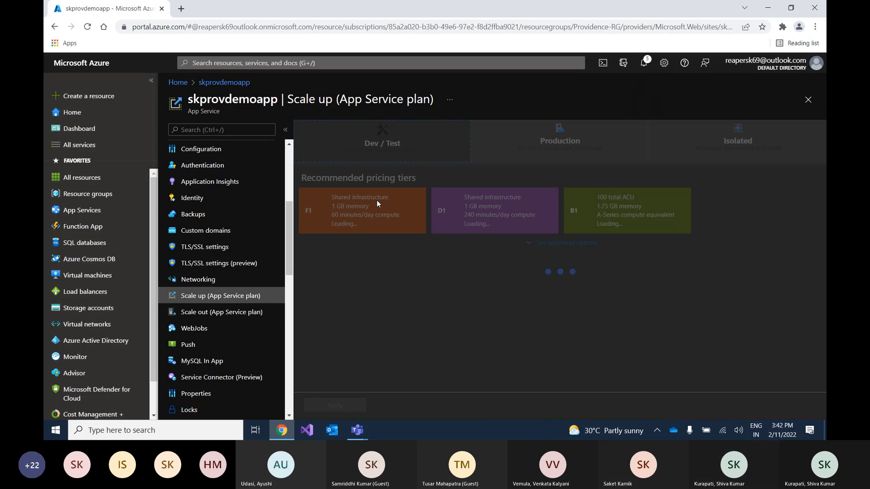
click(333, 409)
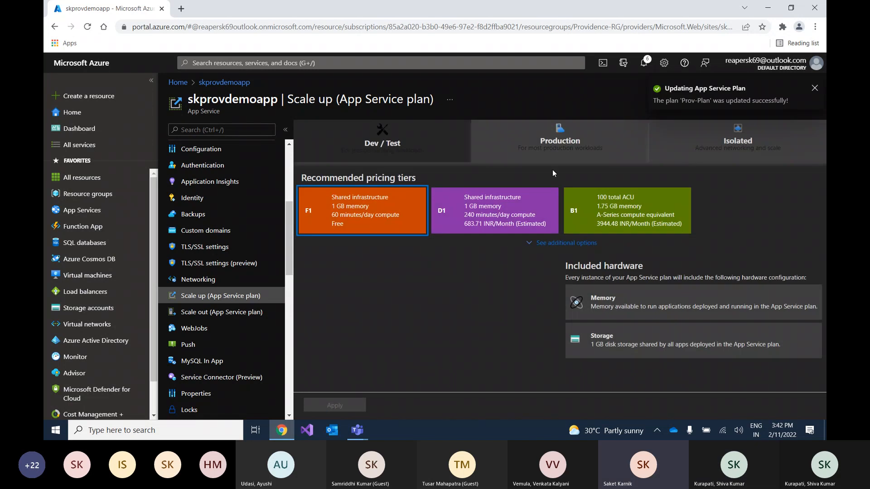
scroll(235, 219, up, 5)
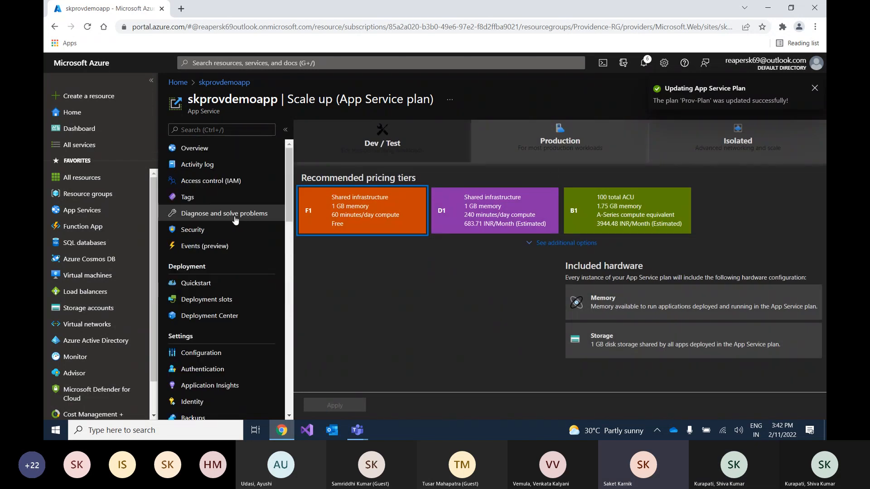
click(195, 148)
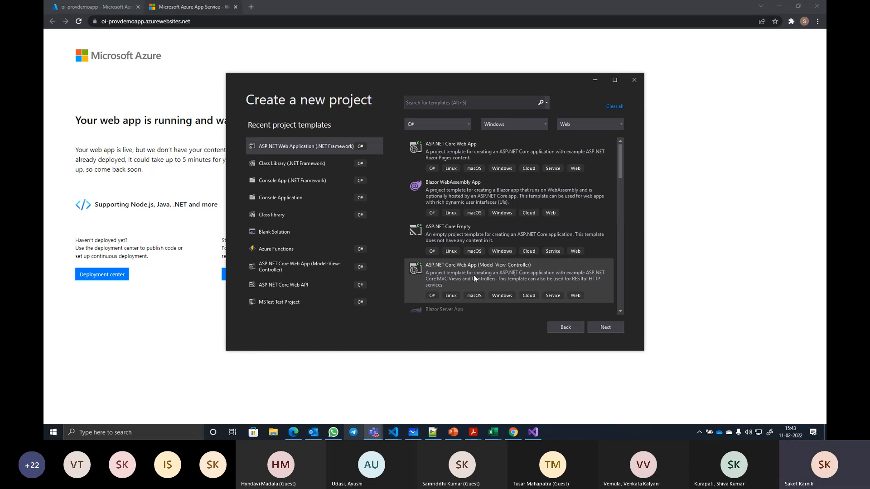
Choose the ASP.NET Core Web App (Model-View-Controller) template in Visual Studio and name the project AZ_DemoAppService.
click(454, 276)
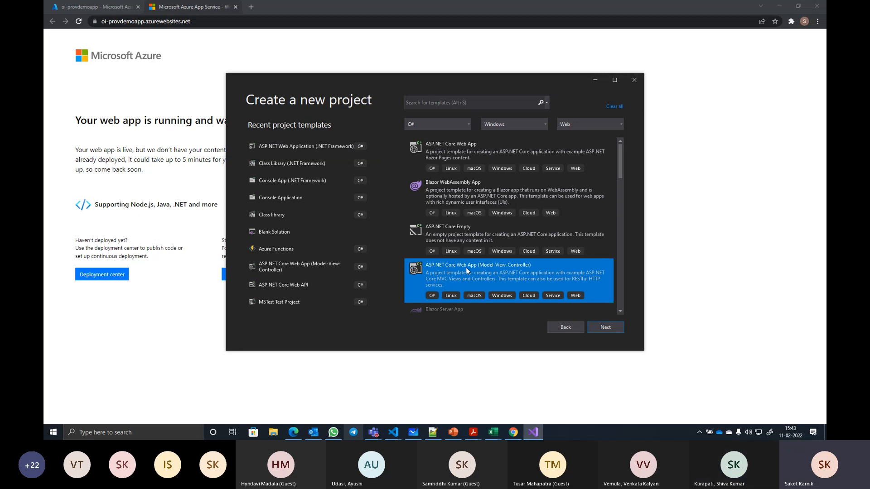
click(603, 327)
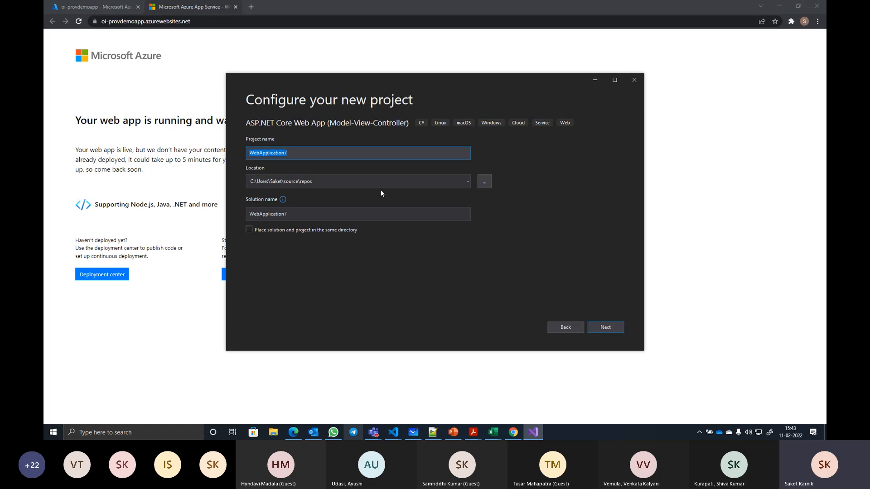
text(AZ)
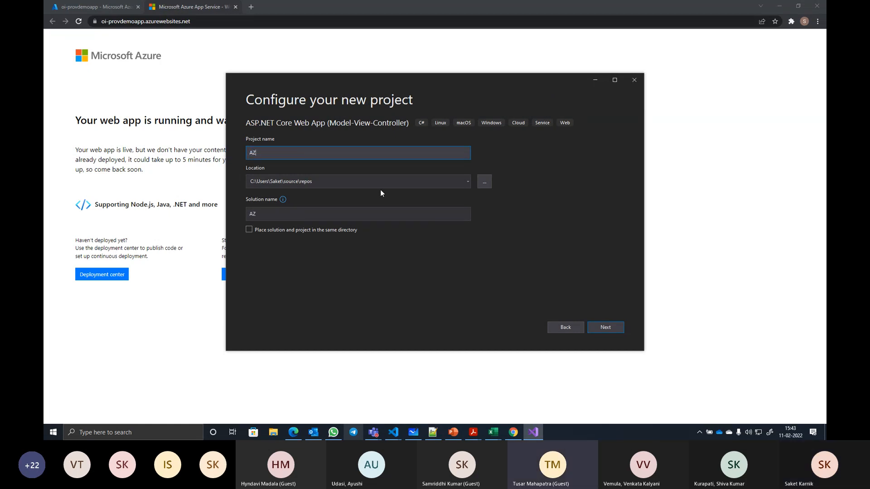
text(_DEmo)
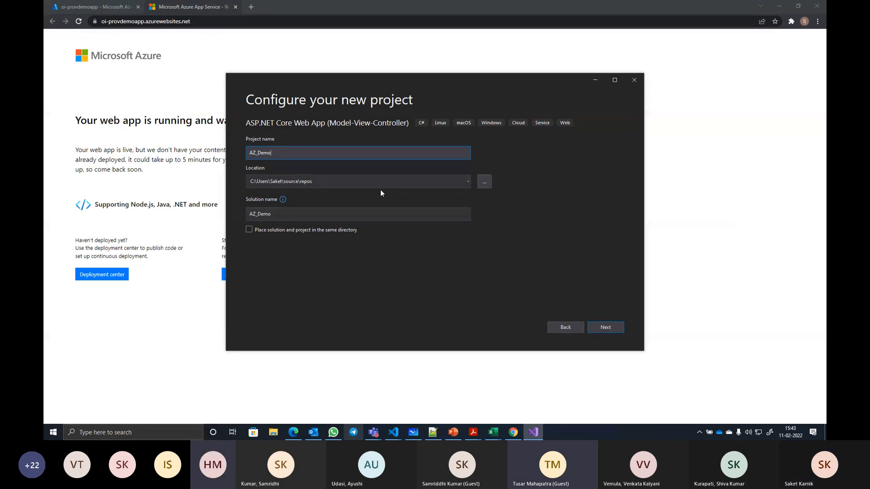
text(AppService)
Set the project's location to D:\Desktop Backups\Desktop 05-Mar-2021\Providence5\Demos and continue to the additional information.
drag(375, 82, 525, 56)
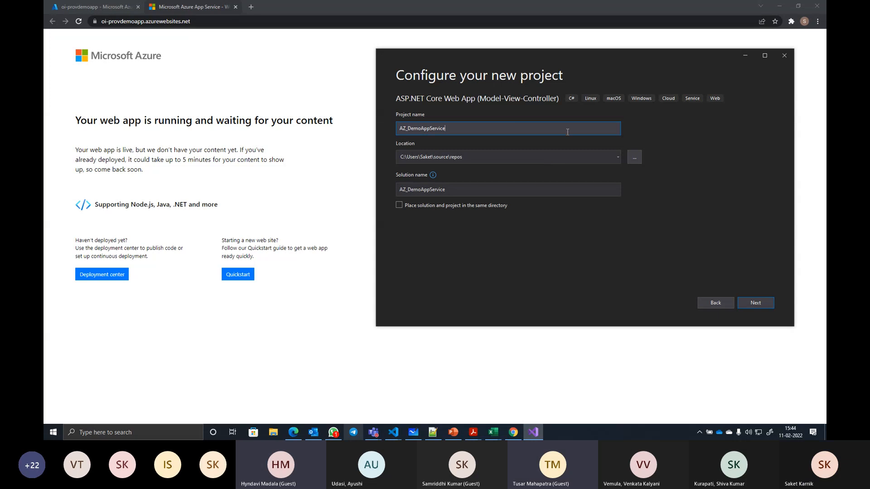
drag(609, 63, 549, 62)
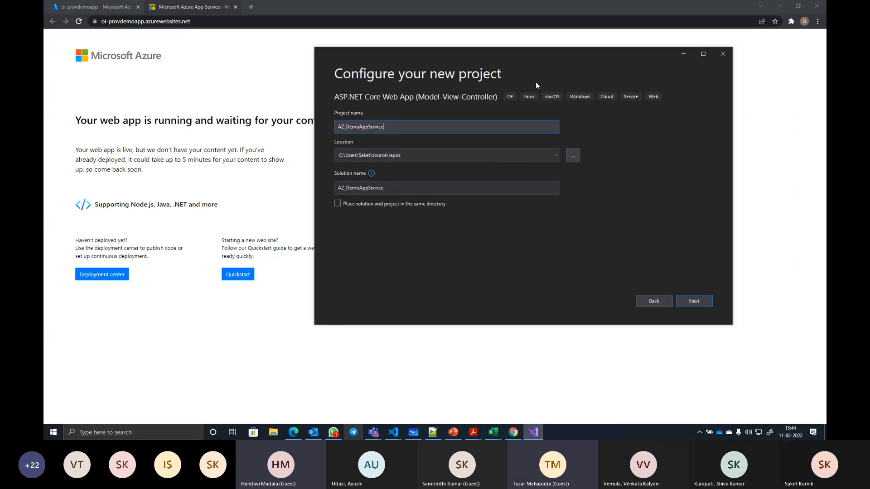
click(556, 156)
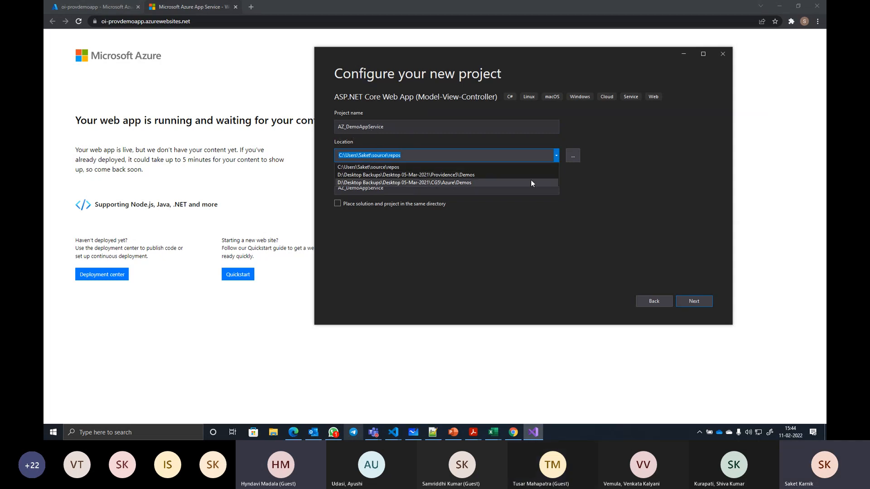
key(Escape)
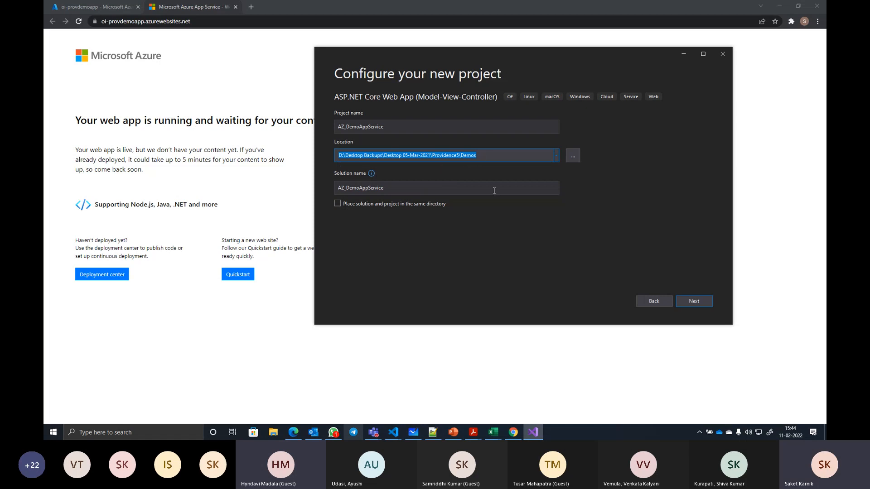
click(698, 297)
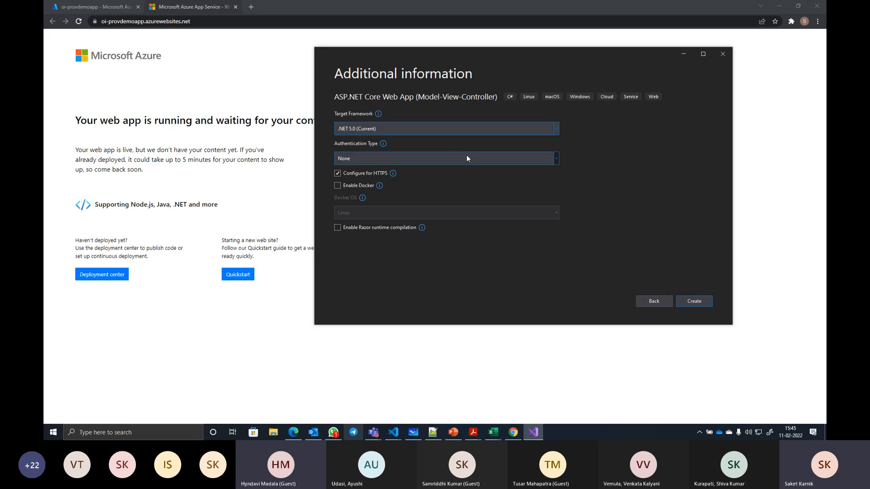
Create the project with .NET 5.0 (Current) as target framework and close its overview page in Visual Studio.
click(391, 129)
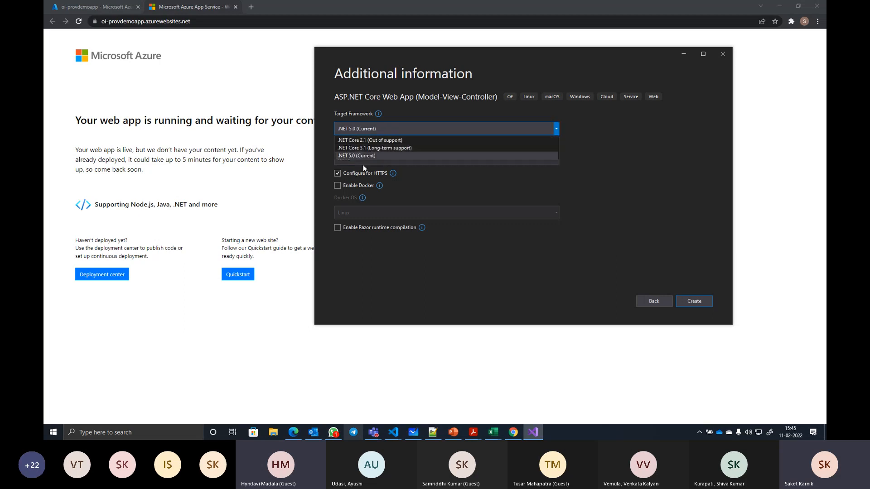
click(352, 157)
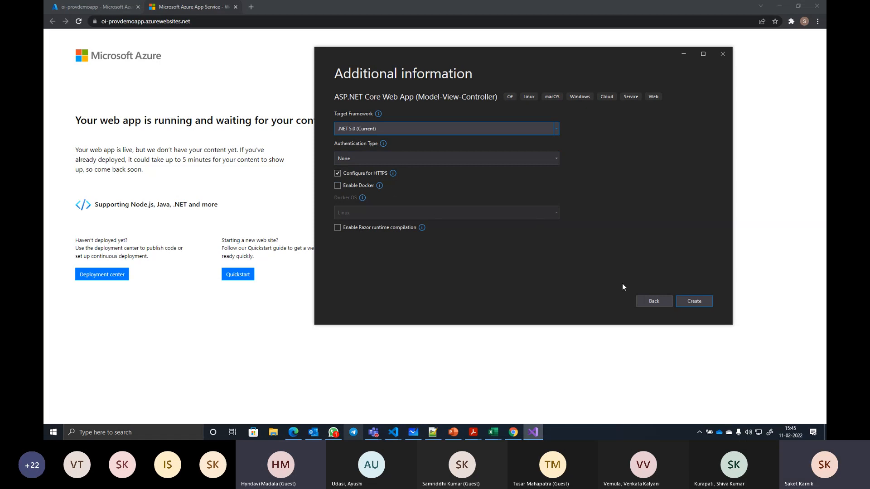
click(695, 302)
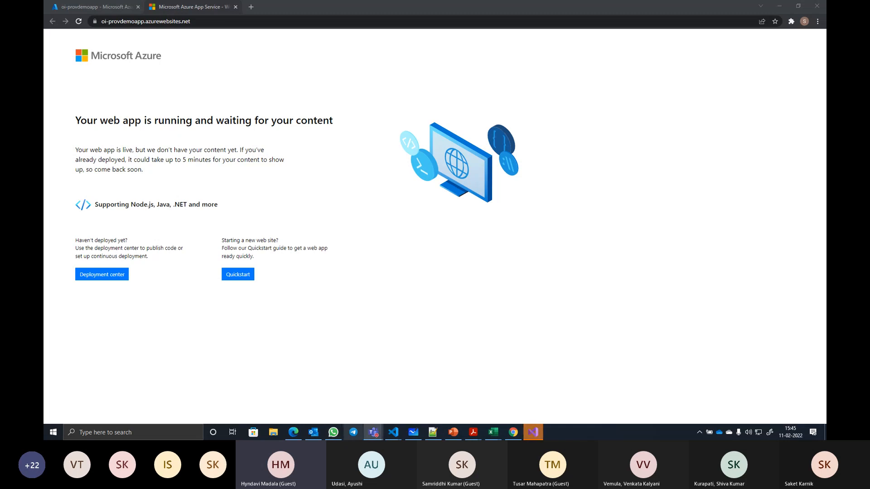
click(533, 432)
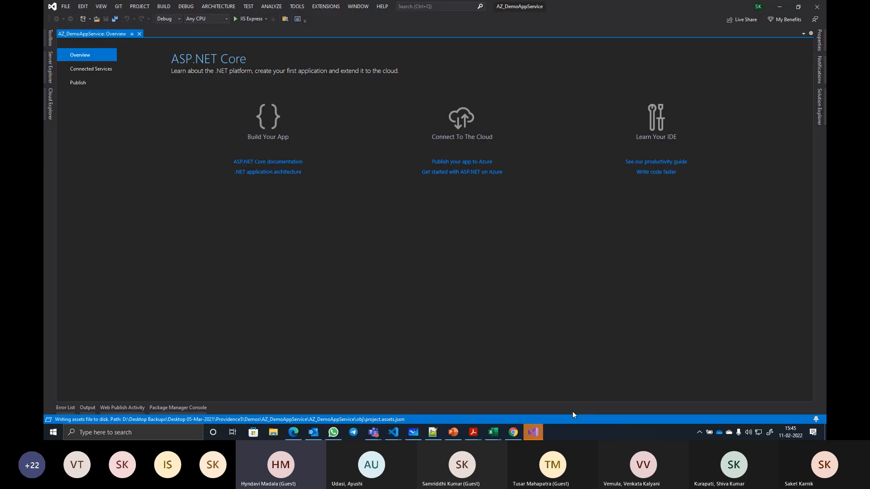
click(139, 33)
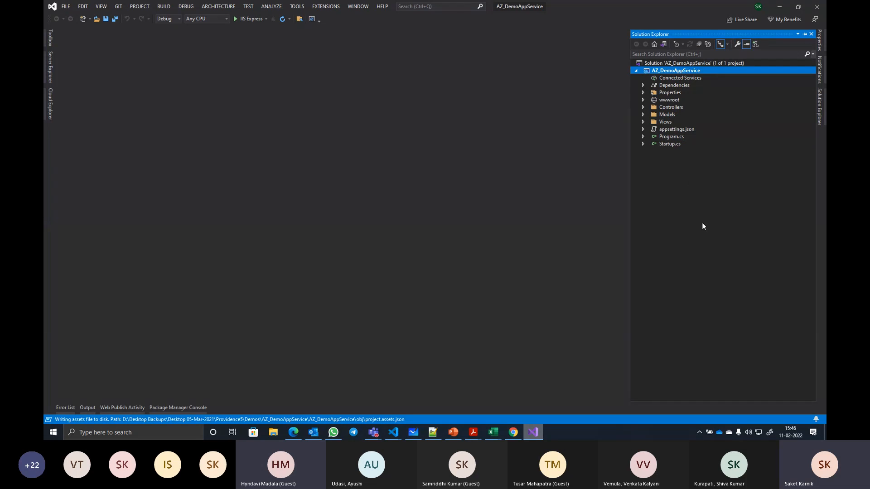
Run AZ_DemoAppService locally with IIS Express, check its Home and Privacy pages, and close the browser.
click(249, 18)
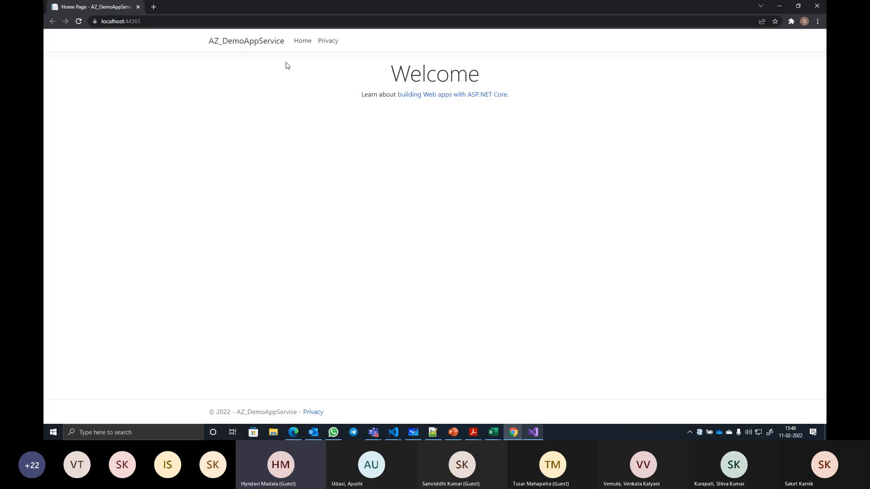
click(329, 41)
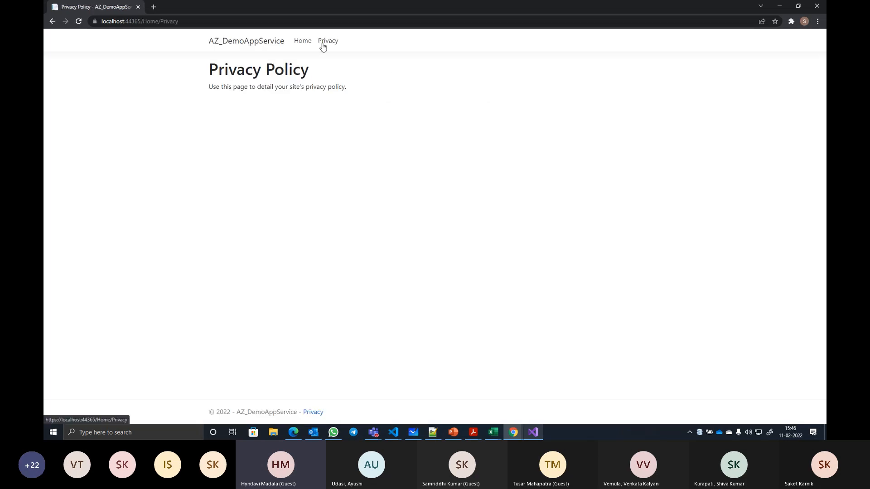
click(303, 40)
click(328, 42)
click(303, 43)
click(325, 42)
click(325, 46)
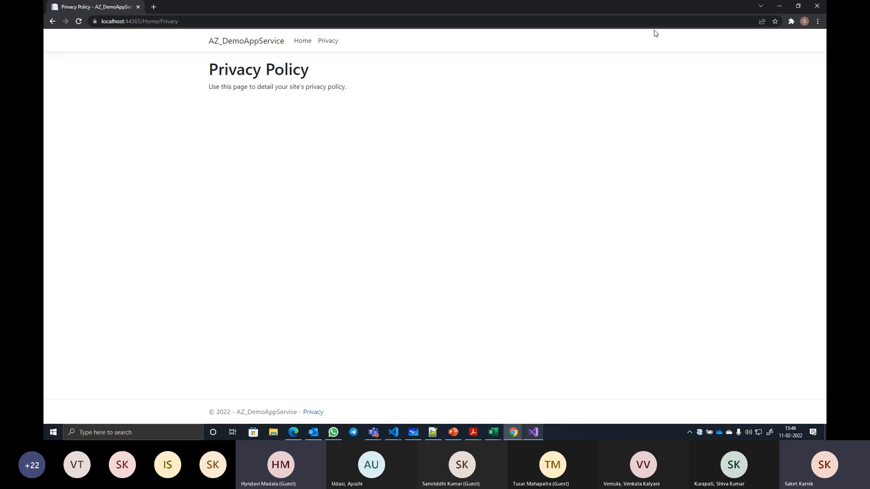
click(818, 7)
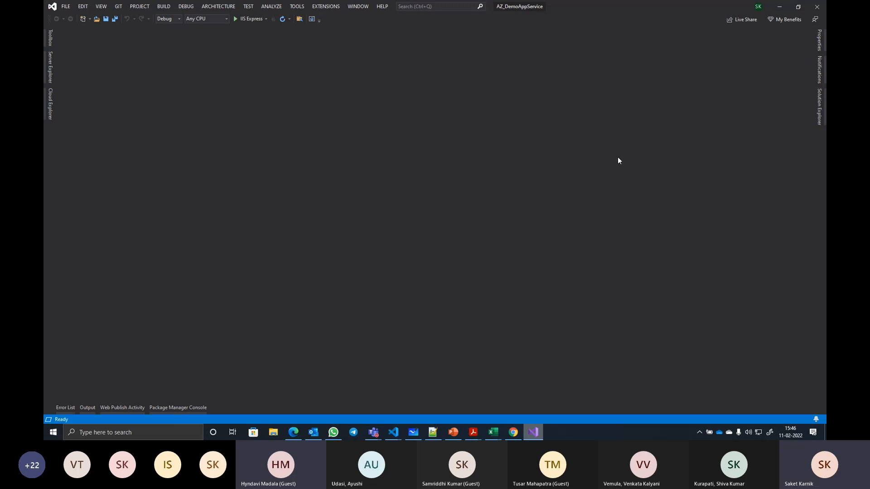
Start publishing the AZ_DemoAppService project from Solution Explorer to bring up the choice of publish targets.
click(821, 107)
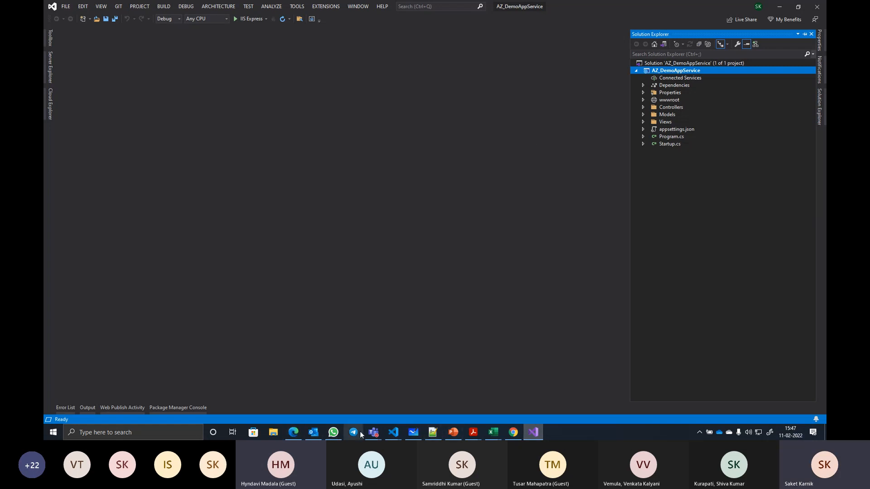
click(513, 432)
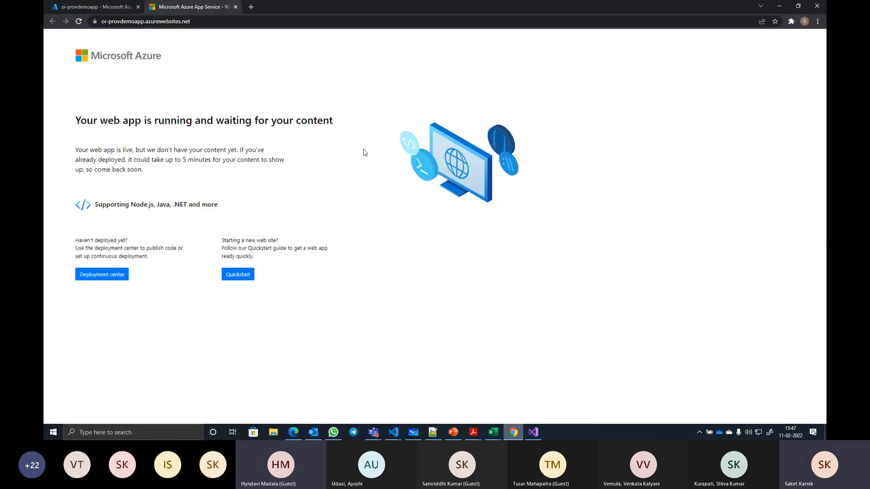
click(779, 6)
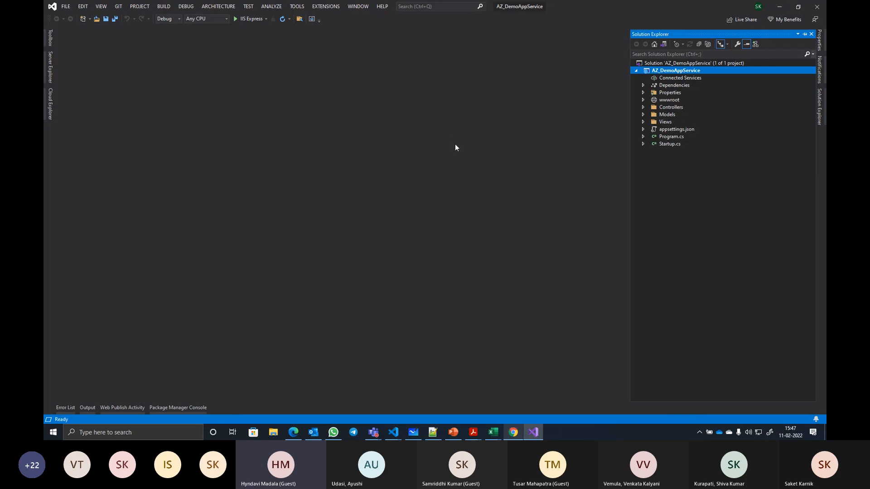
right_click(666, 72)
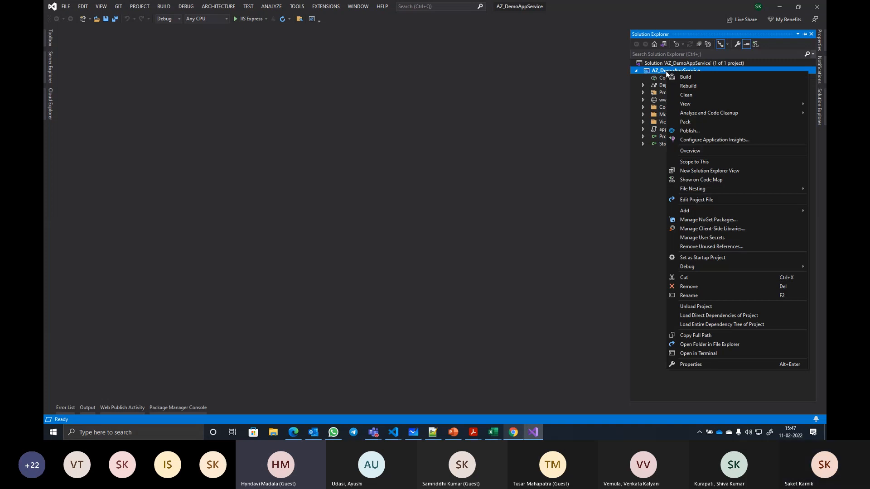
click(694, 131)
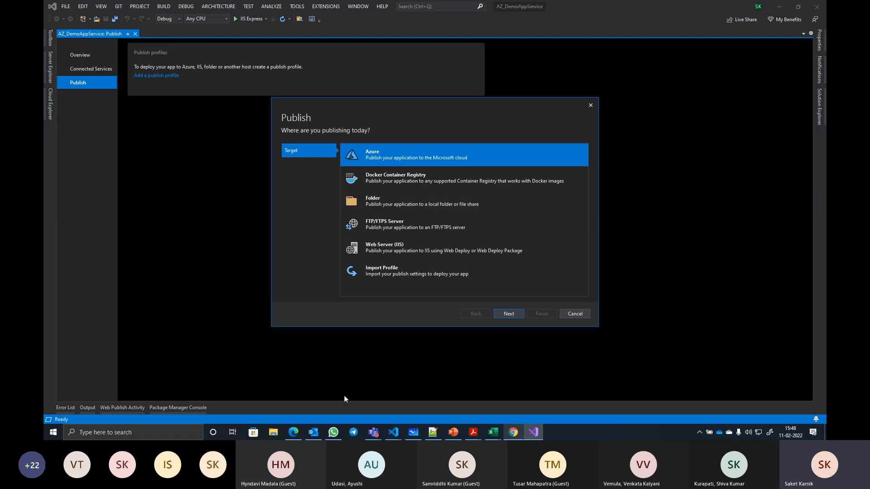
Switch to Chrome and view the Overview page of the oi-provdemoapp App Service in the Azure portal.
click(514, 435)
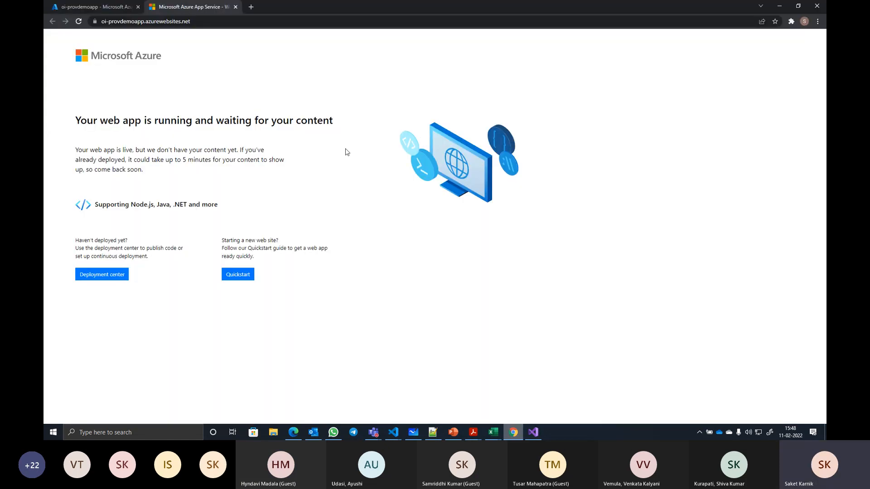
click(65, 6)
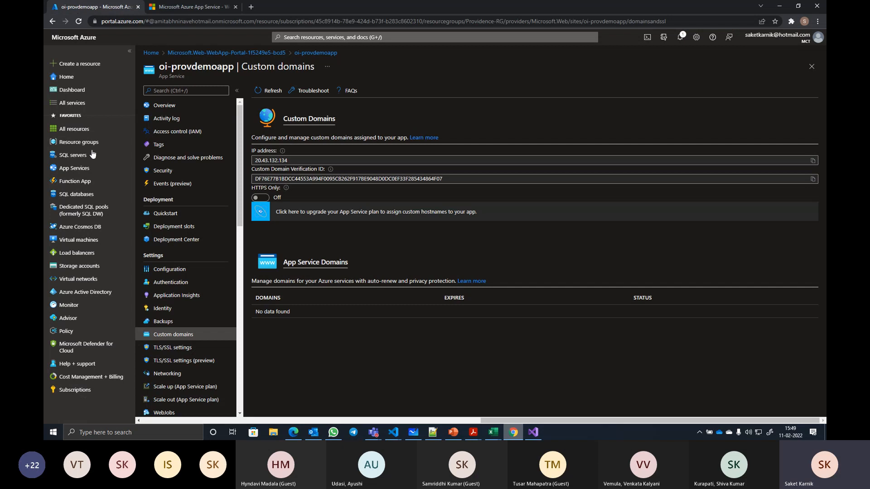
click(168, 106)
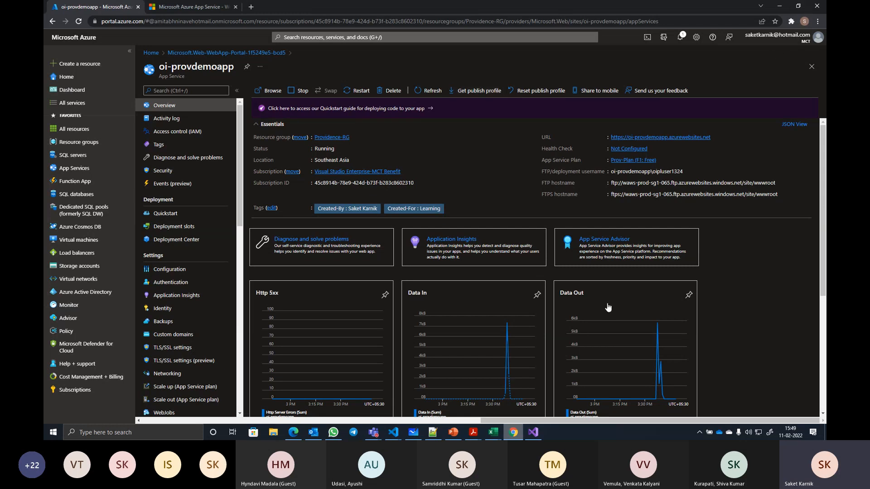
Return to Visual Studio and choose Azure with Azure App Service (Windows) as the specific publish target.
click(532, 433)
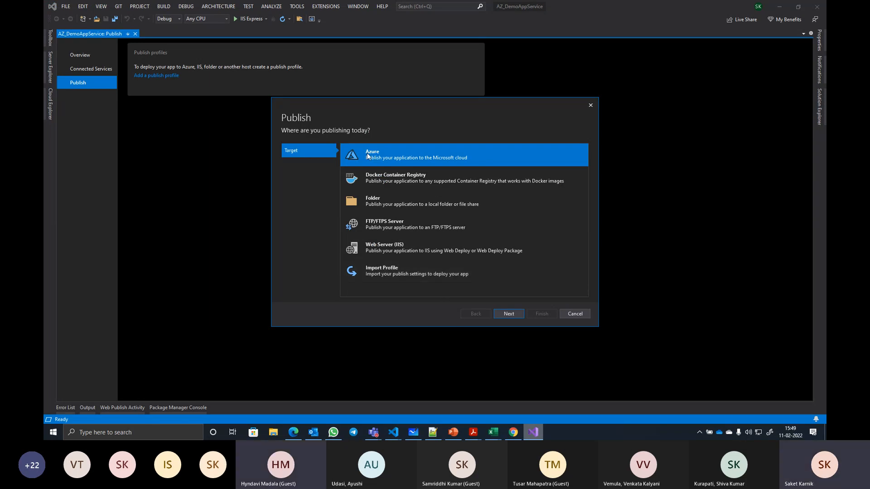
click(503, 313)
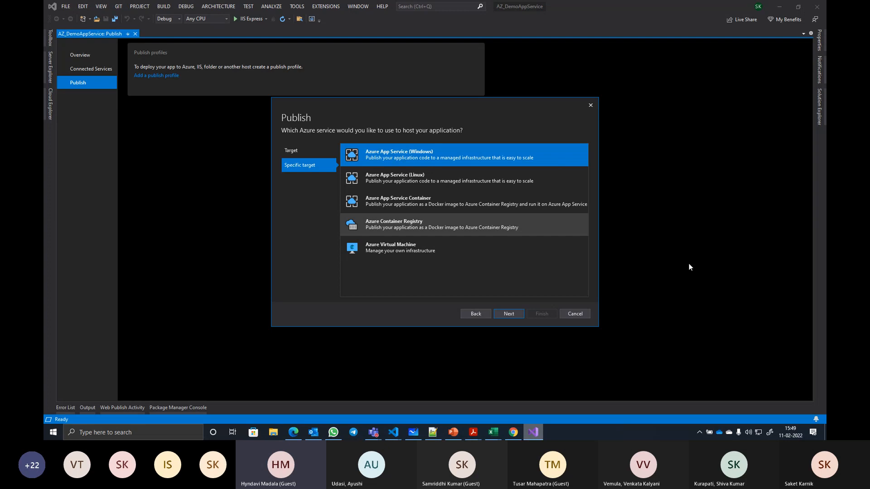
click(517, 313)
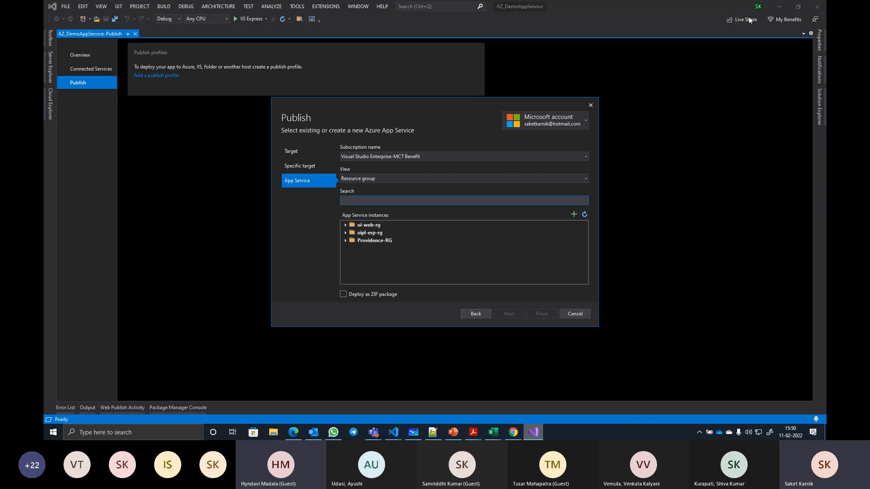
Review the accounts available for publishing, open the sign-in for adding another Microsoft account, and close it without signing in.
click(587, 121)
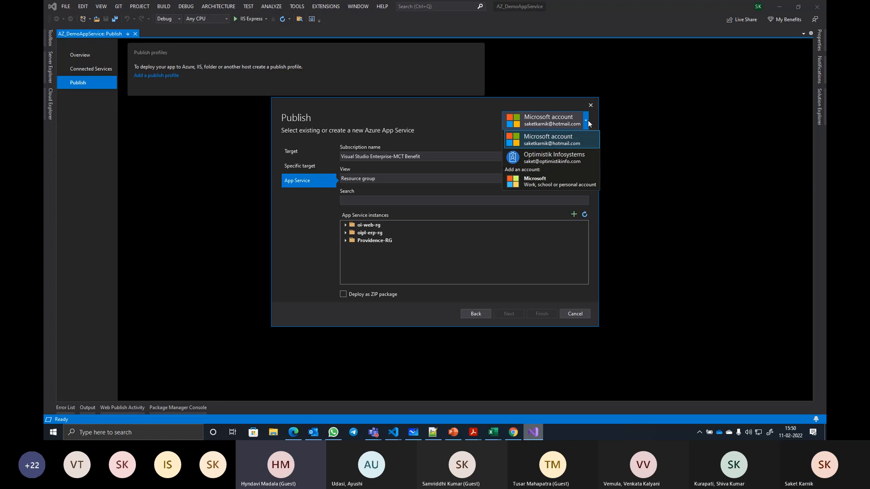
click(588, 121)
click(587, 121)
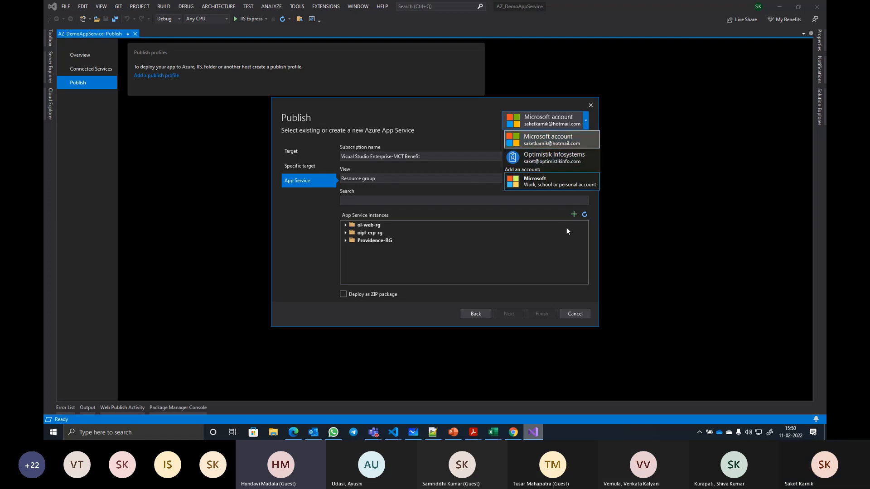
click(537, 182)
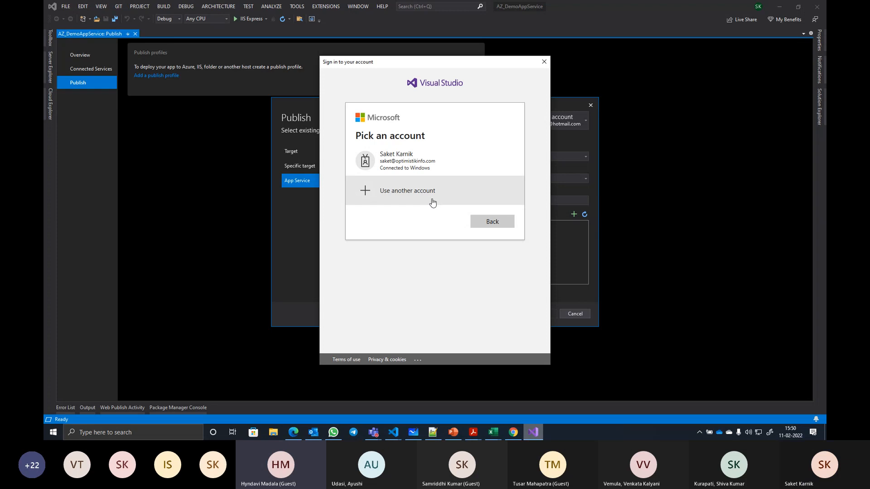
click(544, 62)
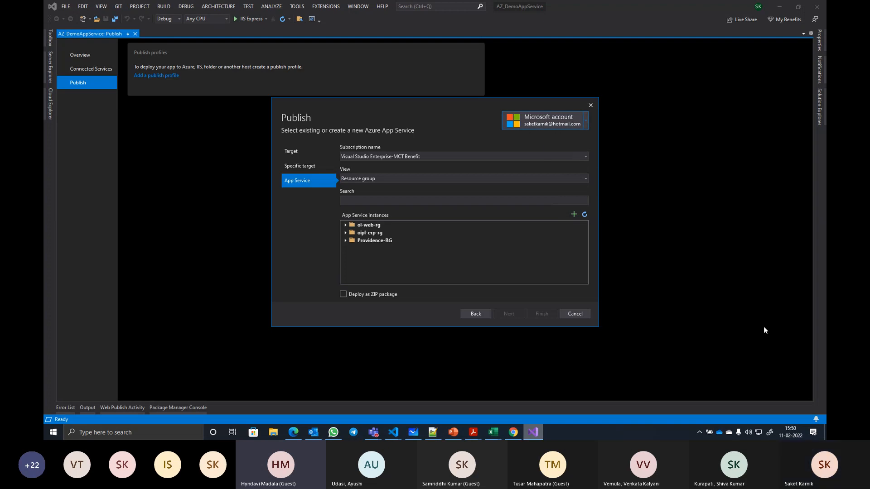
Check the available Azure subscriptions and select the oi-provdemoapp instance in the Providence-RG resource group.
click(585, 157)
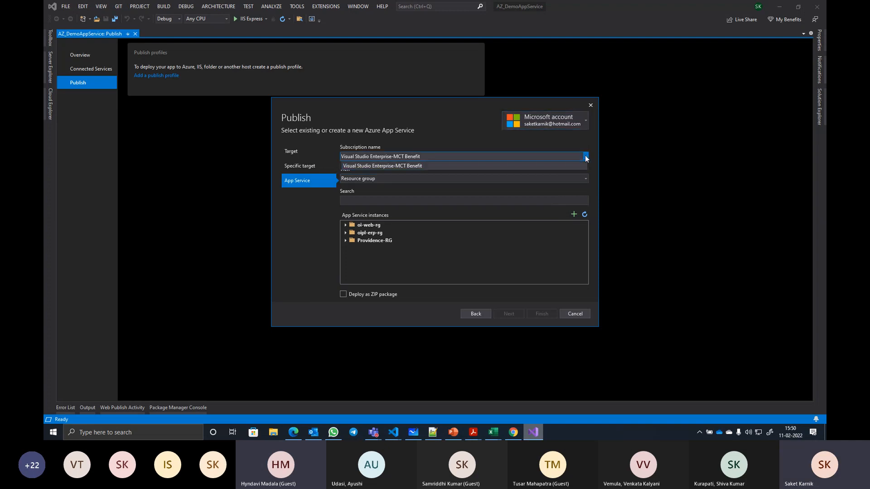
click(585, 156)
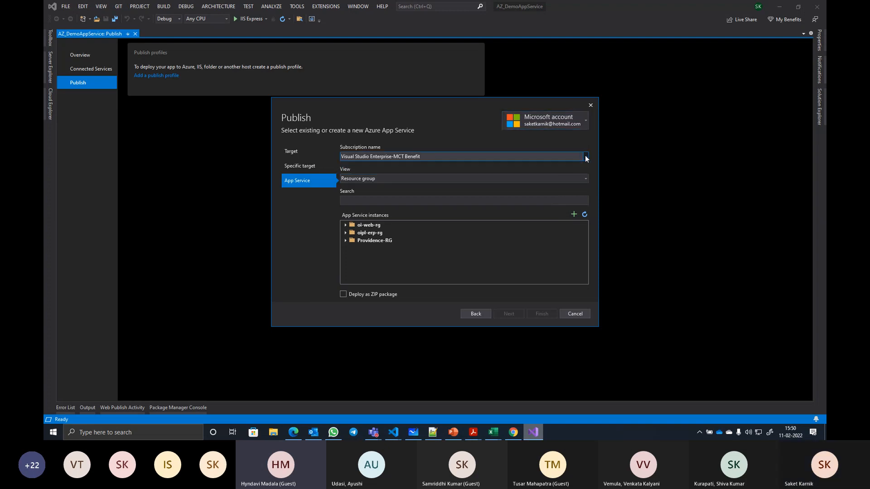
click(346, 241)
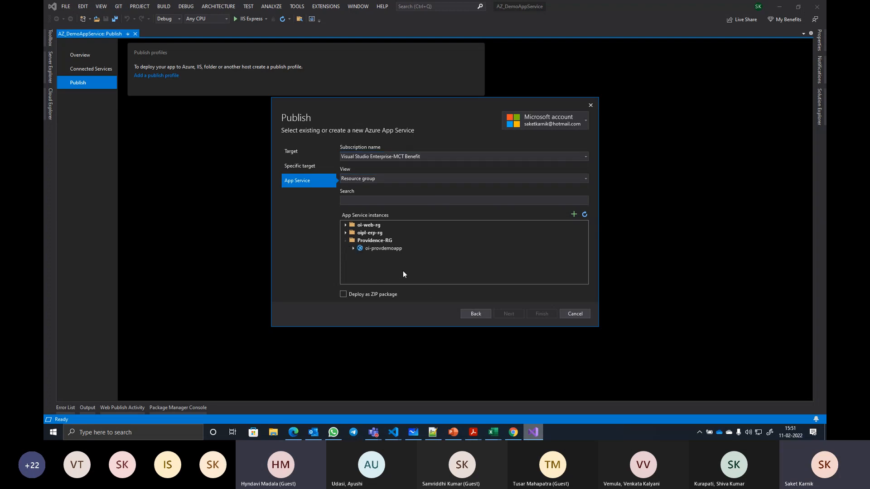
click(381, 249)
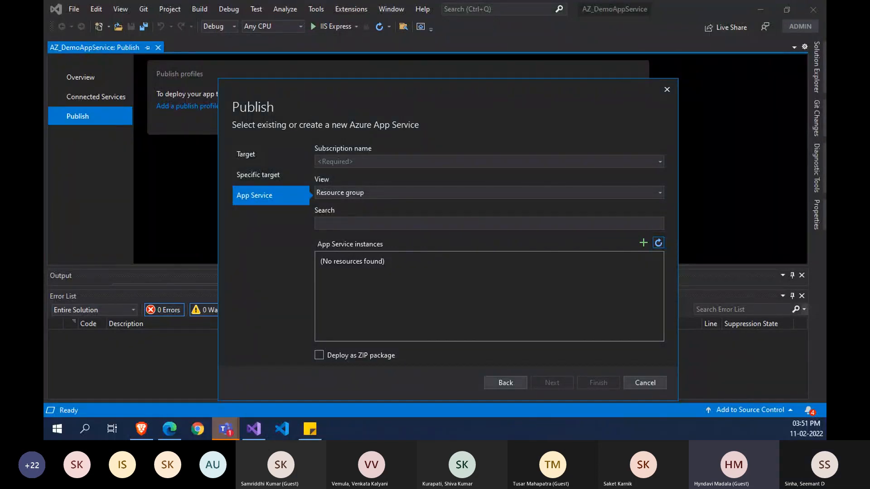
Move the Publish dialog aside and close it without choosing an App Service.
key(super+d)
key(super+d)
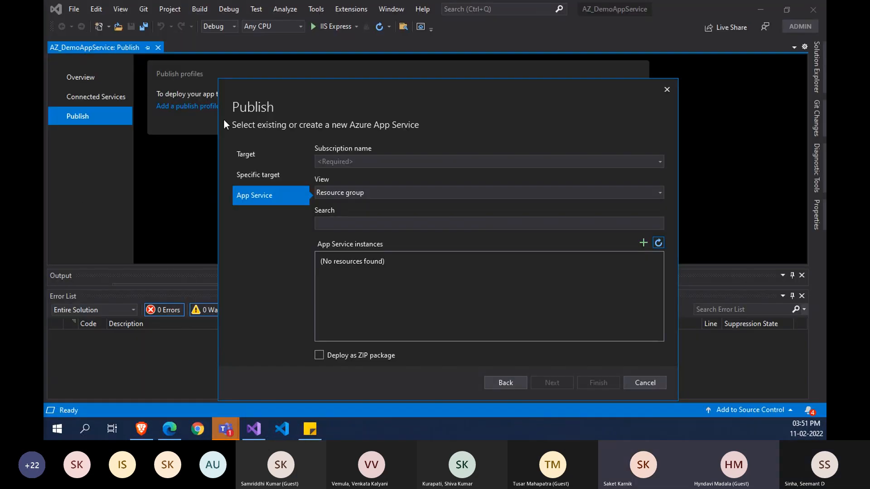
drag(399, 95, 433, 90)
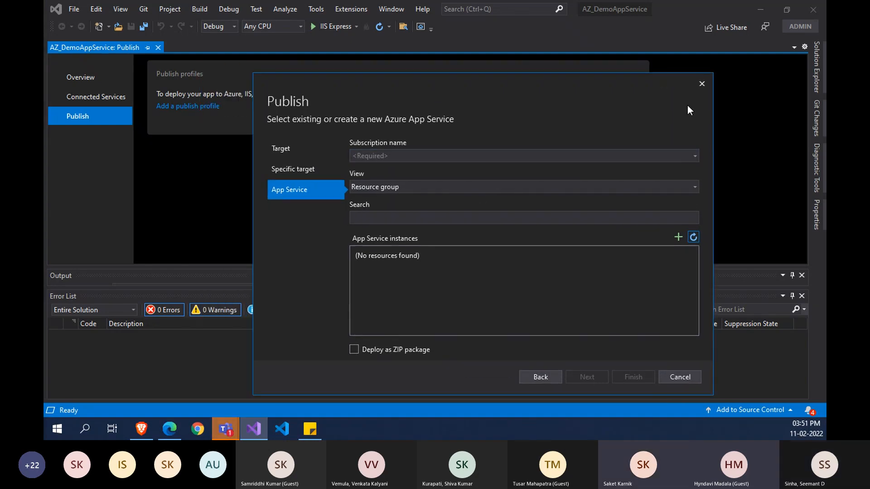
click(702, 84)
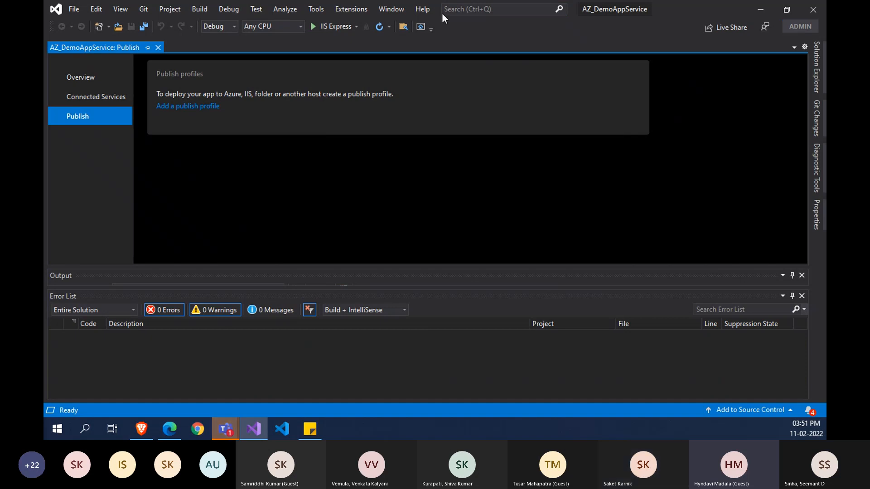
Open the About Microsoft Visual Studio information, look through the edition, version and installed products, and close it.
click(58, 13)
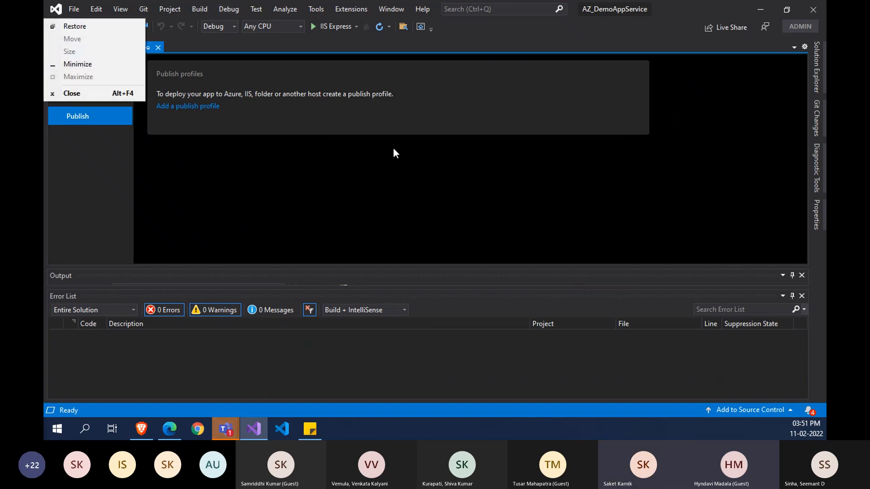
double_click(668, 275)
click(647, 238)
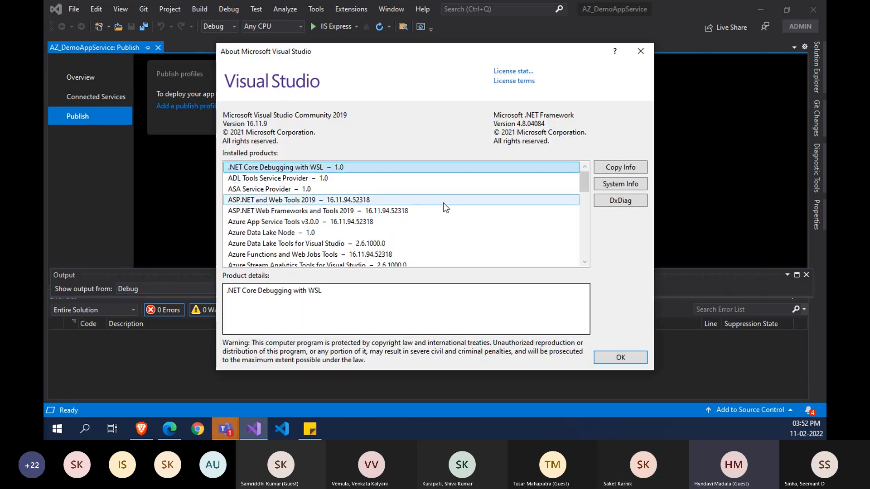
scroll(475, 214, down, 1)
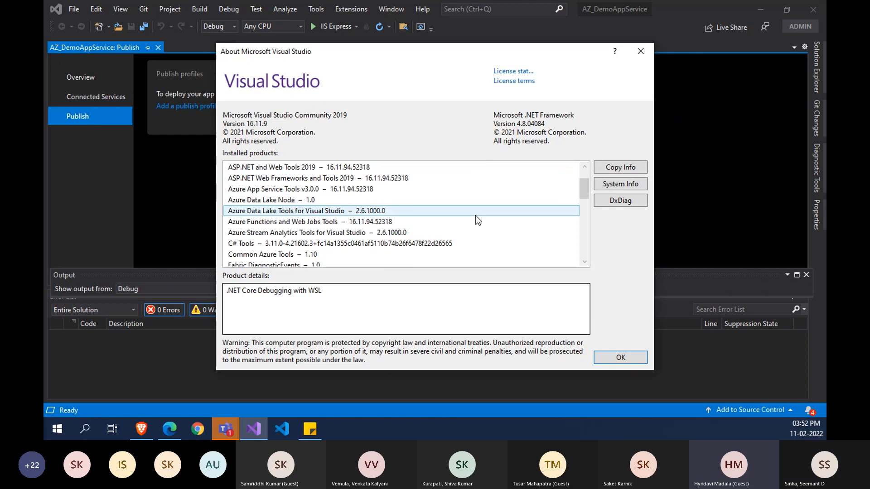
scroll(475, 216, up, 1)
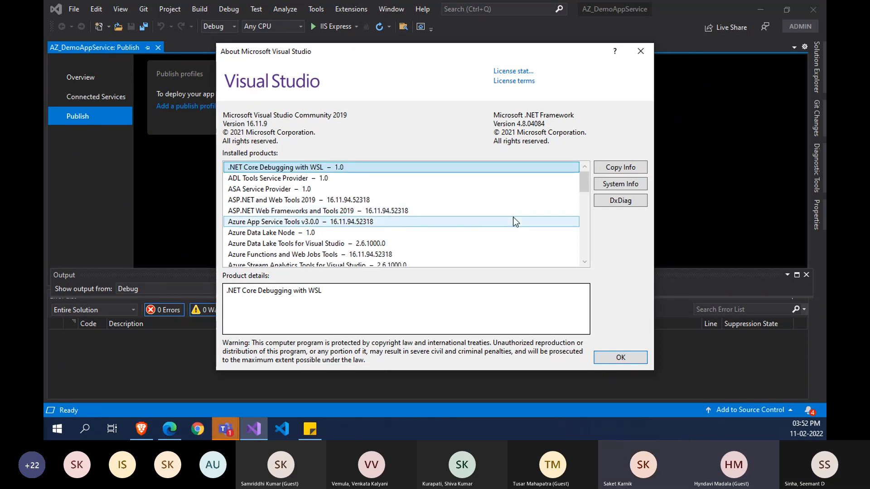
click(647, 45)
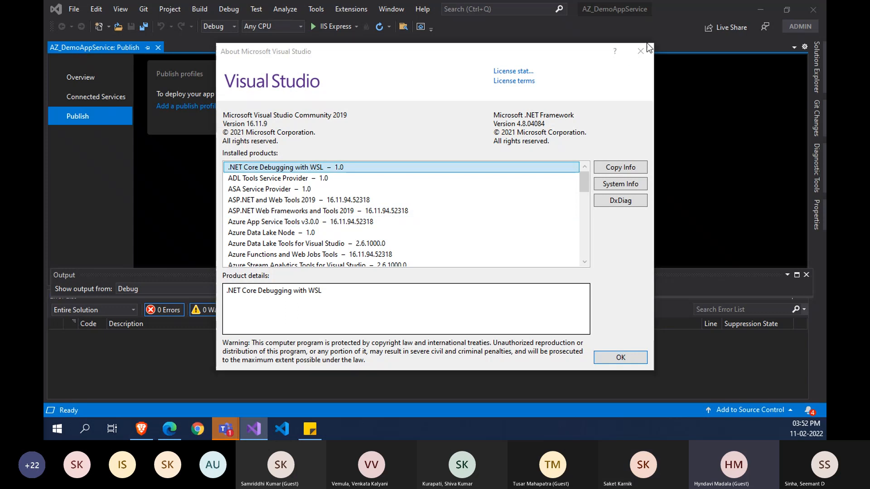
click(640, 51)
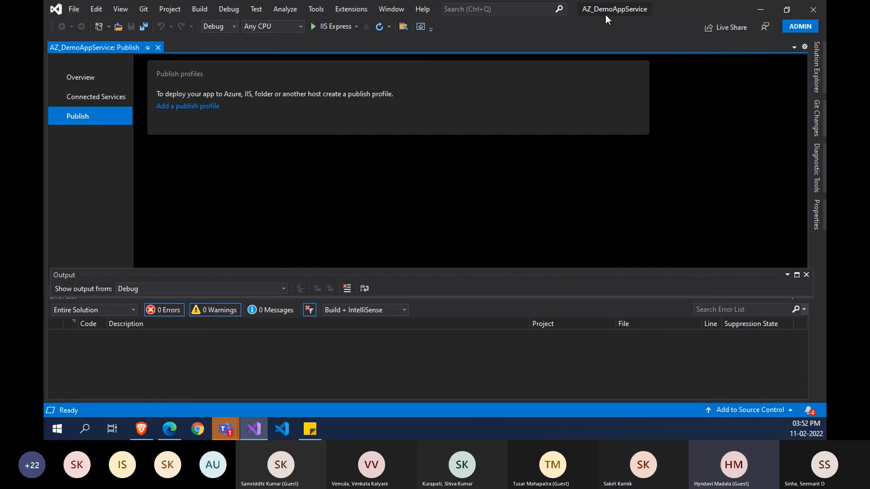
Search Visual Studio for "acc", open Account Settings to check the license and account, and close the dialog.
click(524, 9)
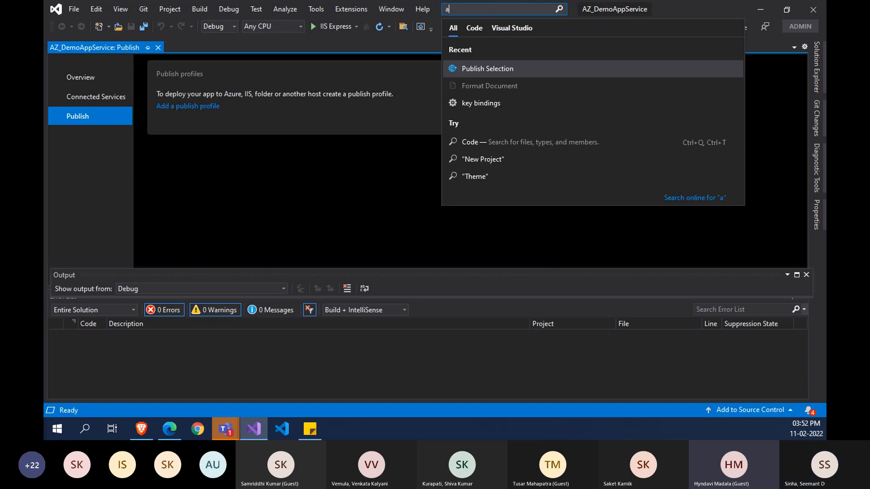
text(acc)
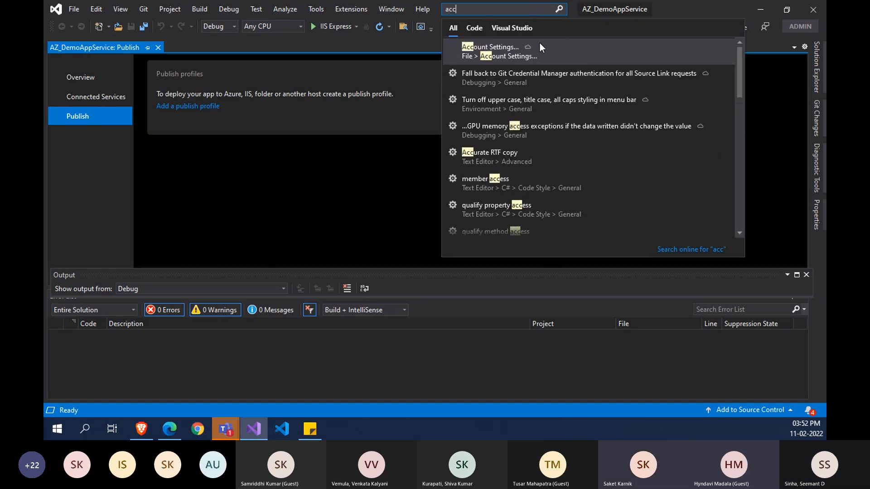
click(566, 56)
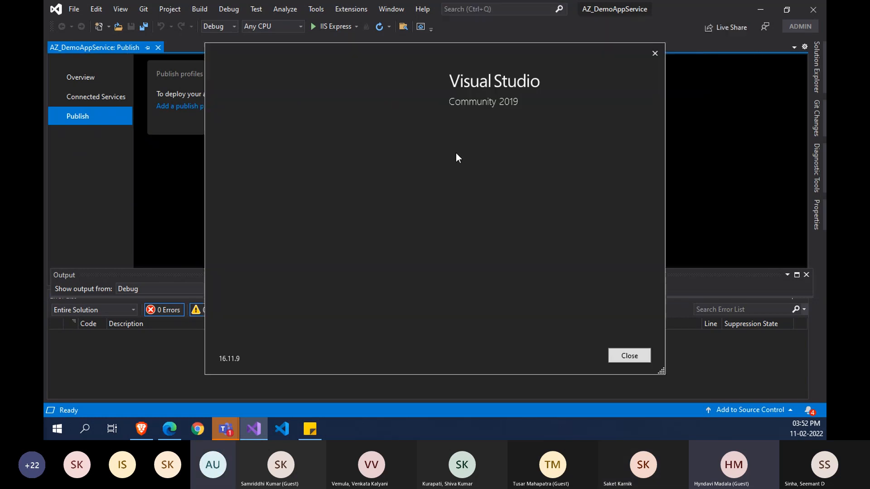
mouse_move(433, 140)
mouse_down()
mouse_move(325, 151)
mouse_move(376, 137)
mouse_move(426, 148)
mouse_up()
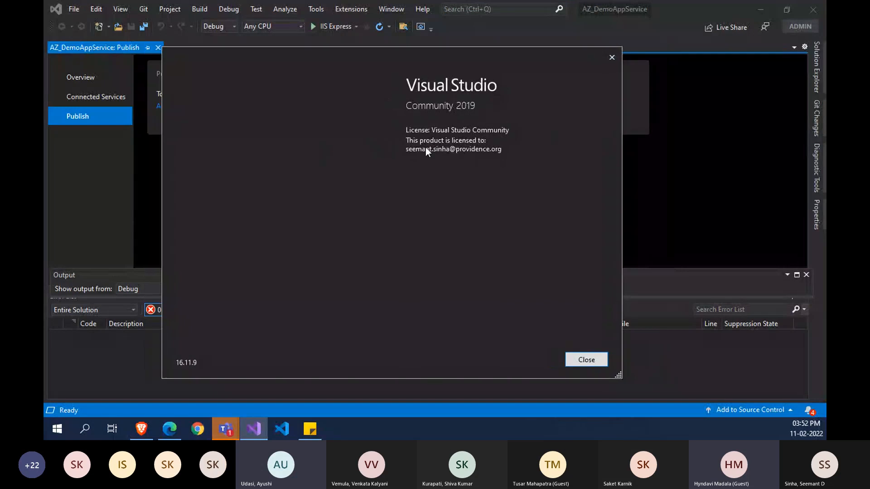
click(583, 358)
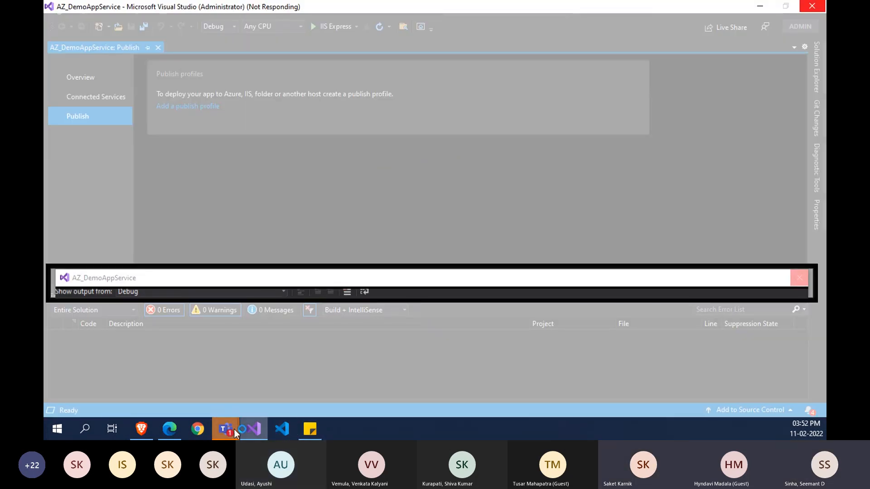
mouse_move(226, 429)
mouse_move(277, 400)
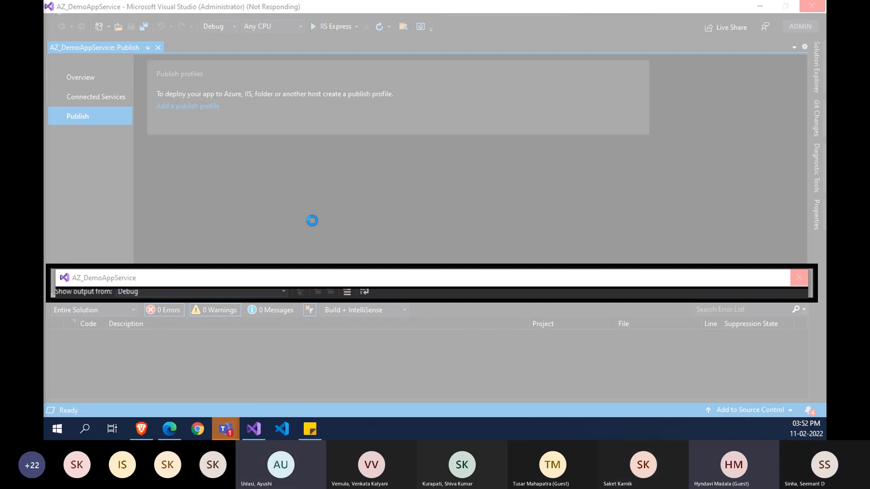
click(254, 430)
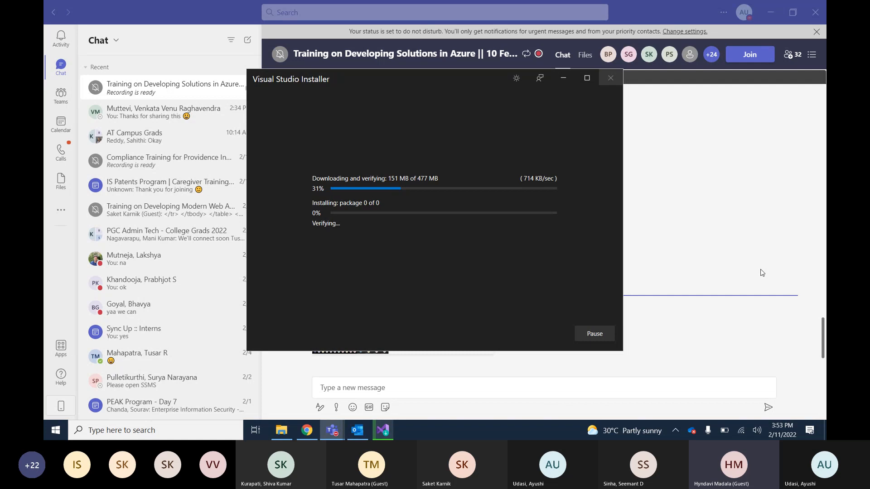
Switch to the Chrome window with the au-oiprovdempapp App Service overview in the Azure portal.
key(alt+Tab)
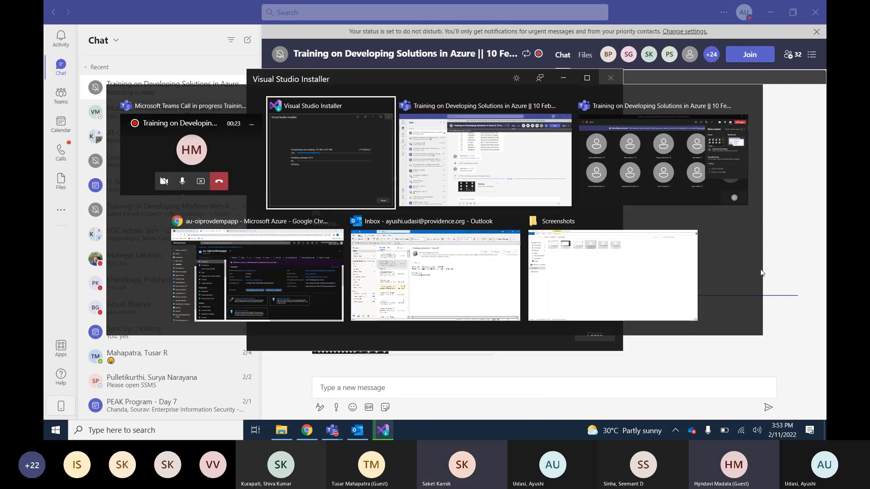
key(Tab)
key(Tab)
key(Tab)
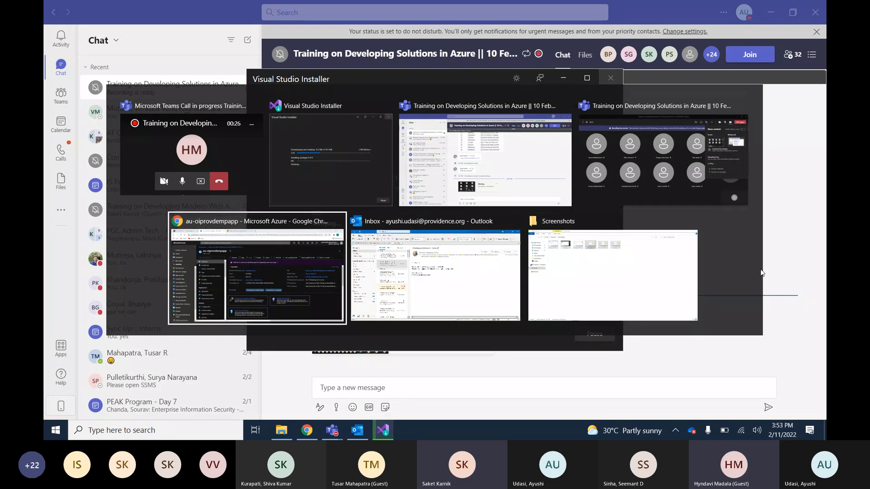
key(alt+Tab)
key(Tab)
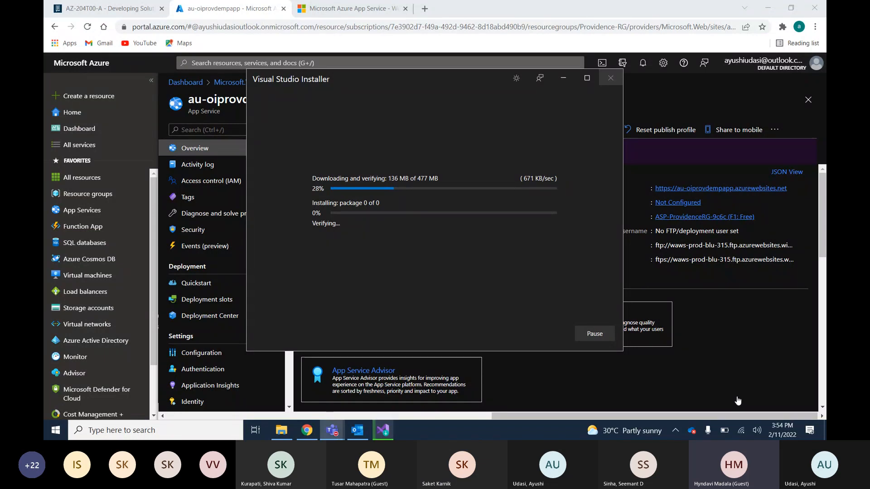
Switch to the Teams meeting window and stop sharing the screen.
mouse_move(332, 431)
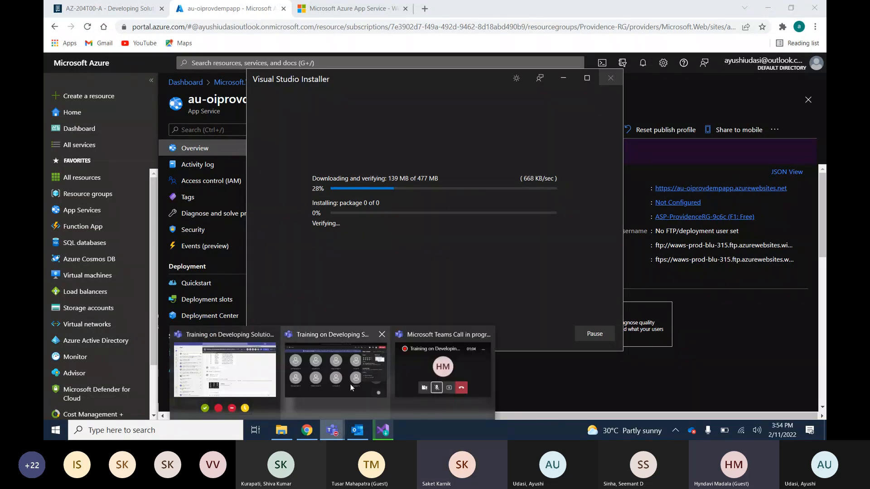
mouse_move(404, 366)
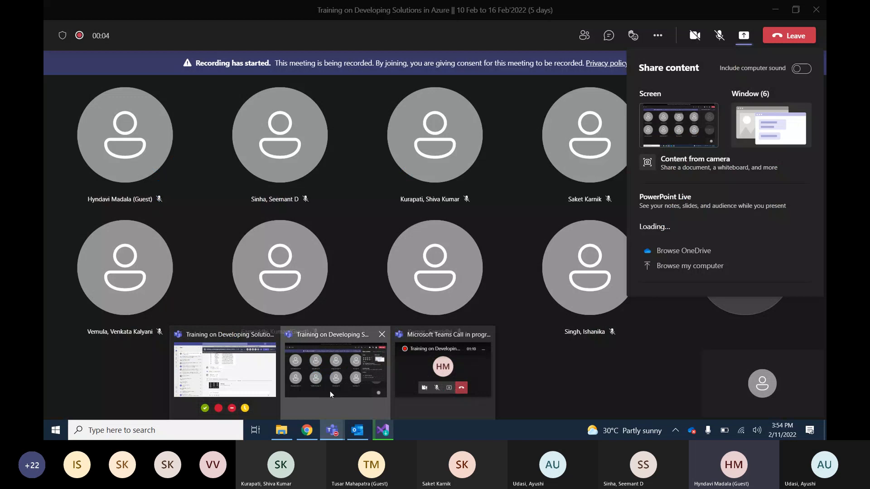
click(330, 391)
click(743, 39)
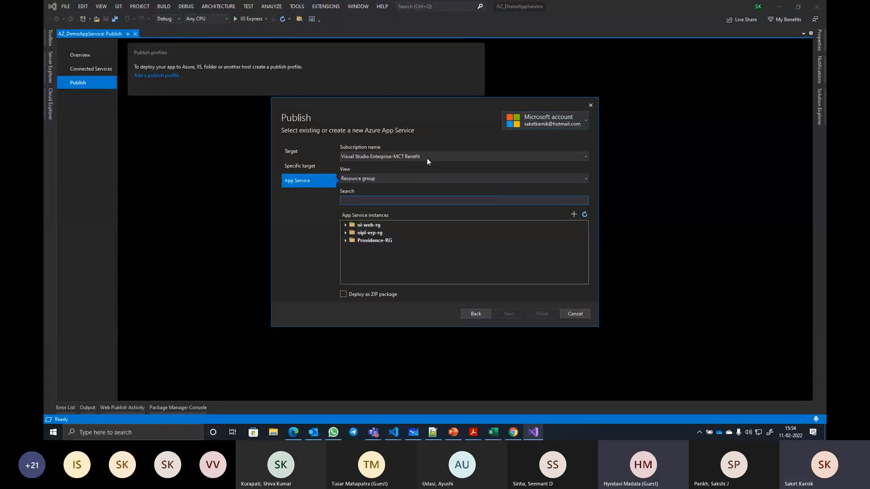
Select the Visual Studio Enterprise-MCT Benefit subscription in the Publish dialog.
click(417, 158)
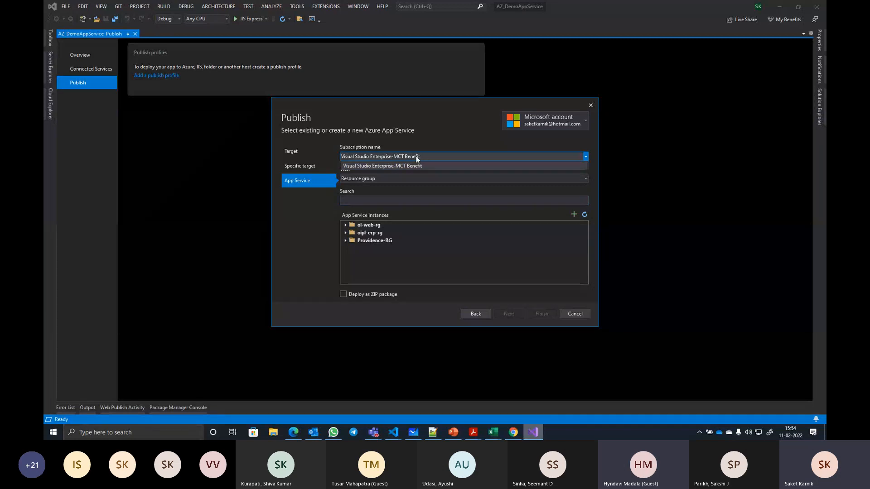
click(412, 156)
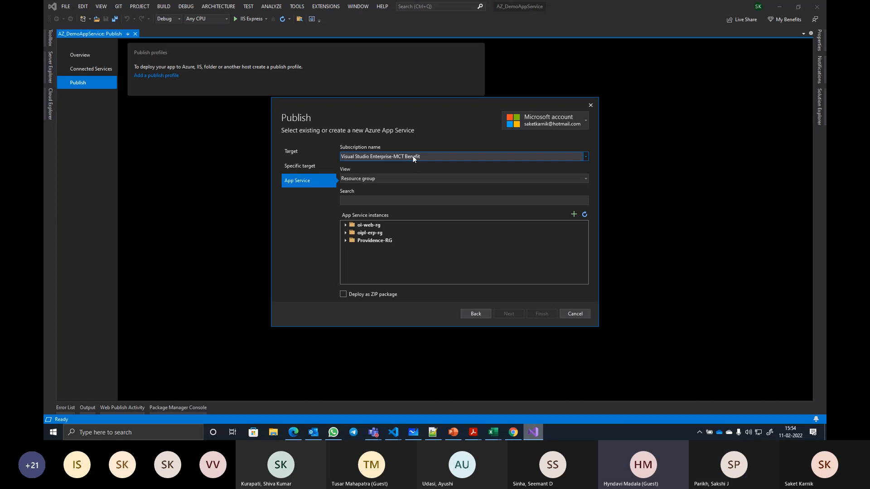
click(414, 157)
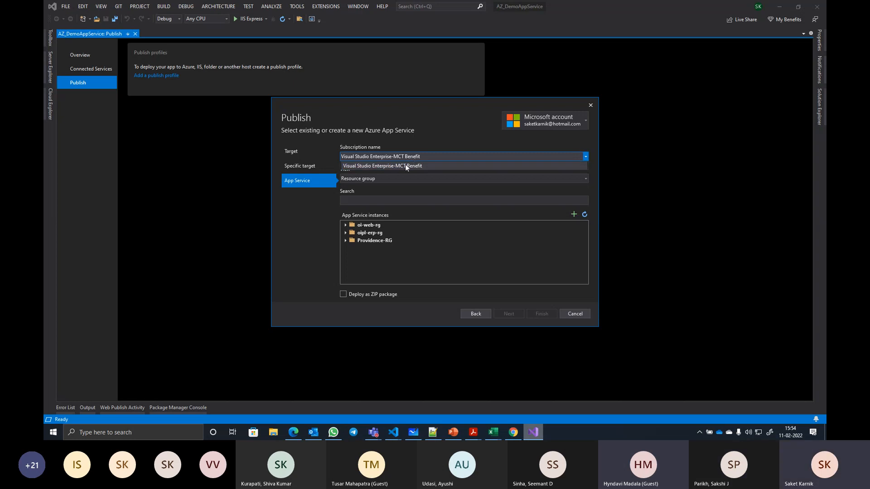
click(412, 165)
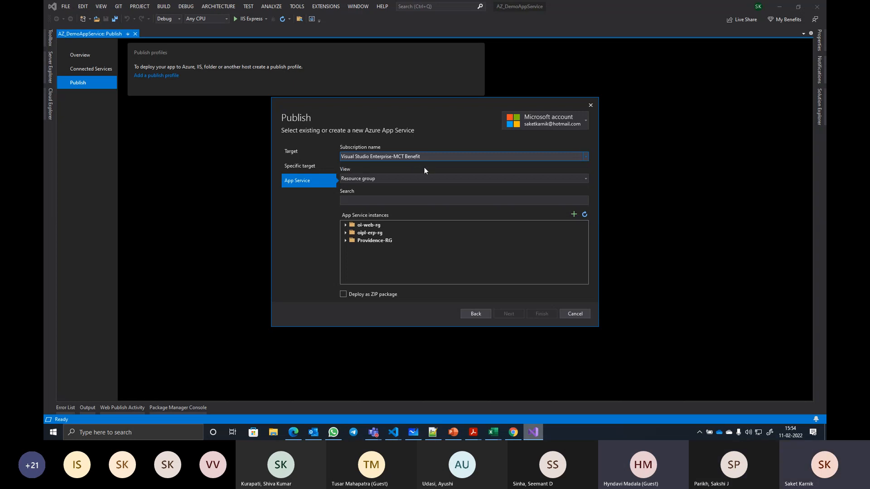
Choose the oi-provdemoapp App Service in the Providence-RG resource group and finish the publish profile.
click(346, 241)
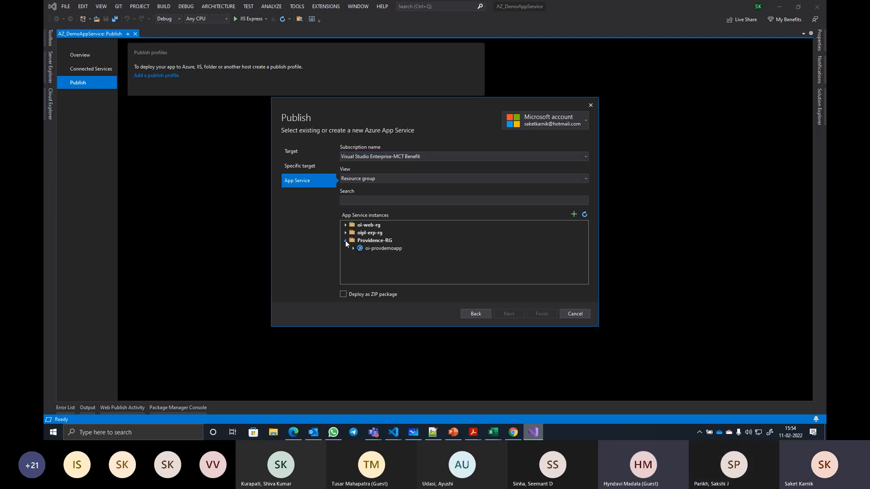
click(385, 250)
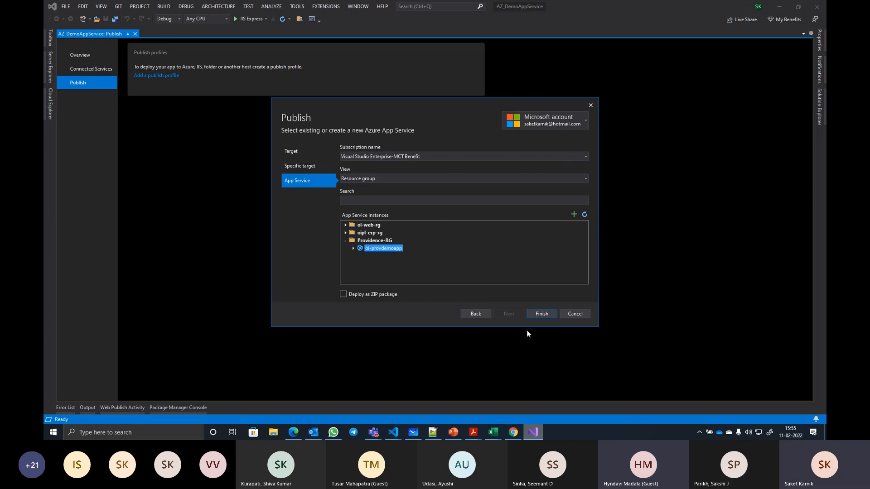
click(547, 314)
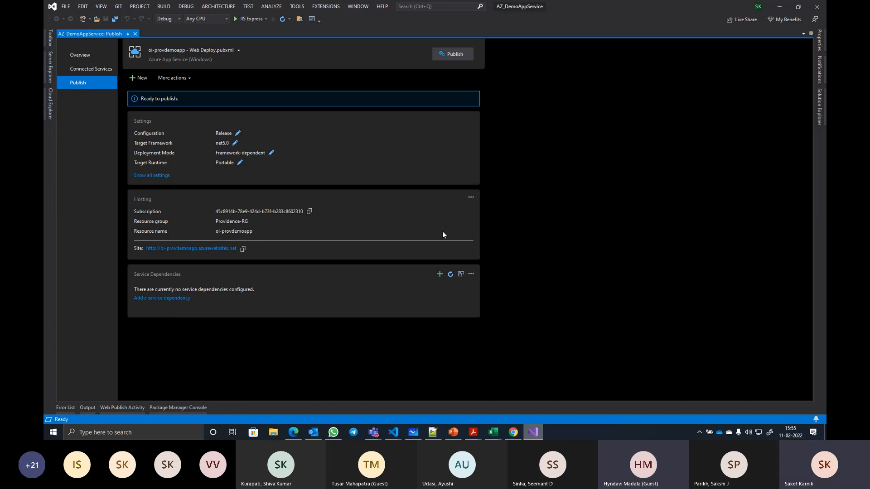
Save all project files and publish AZ_DemoAppService with the oi-provdemoapp Web Deploy profile.
click(114, 19)
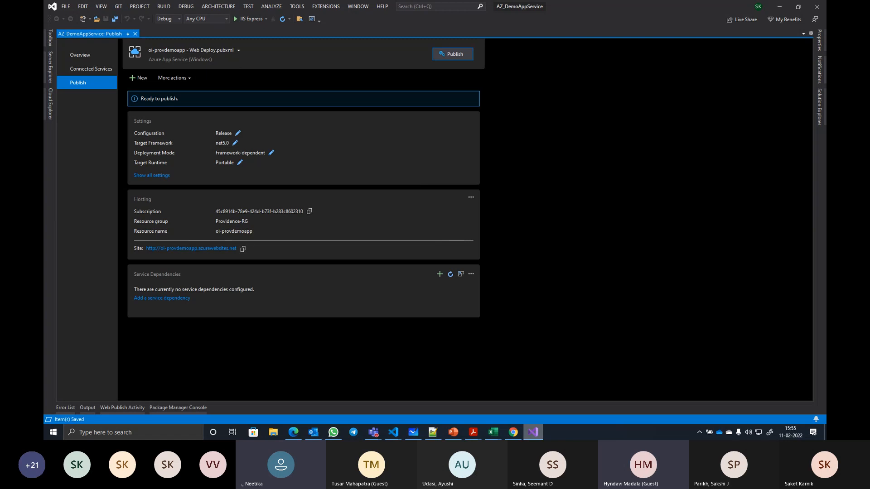
click(758, 378)
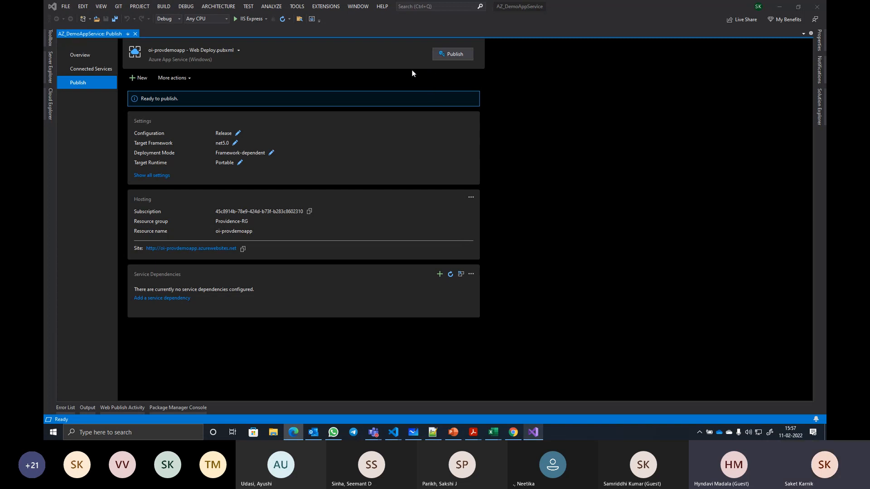
click(115, 19)
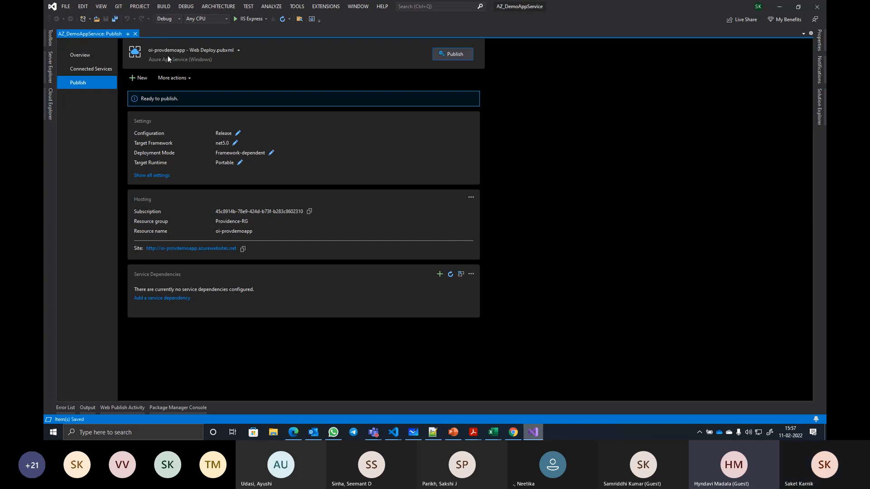
click(455, 54)
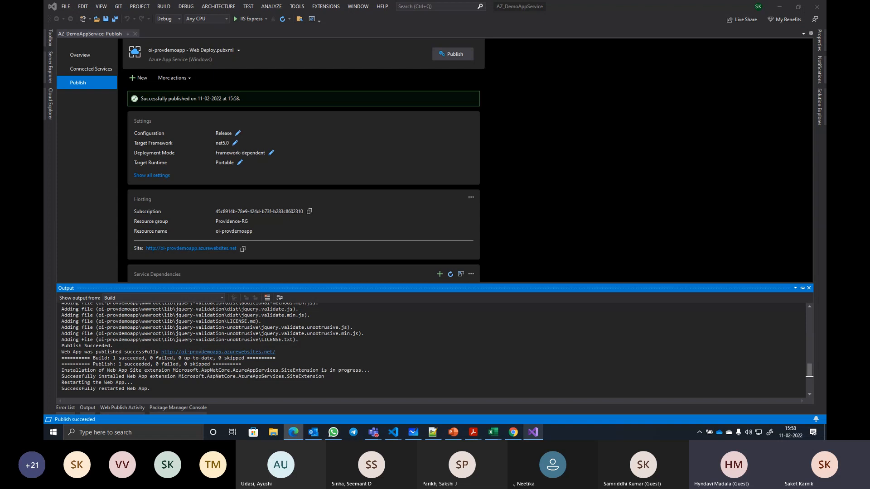
Switch to Chrome and reload the oi-provdemoapp.azurewebsites.net site.
click(513, 433)
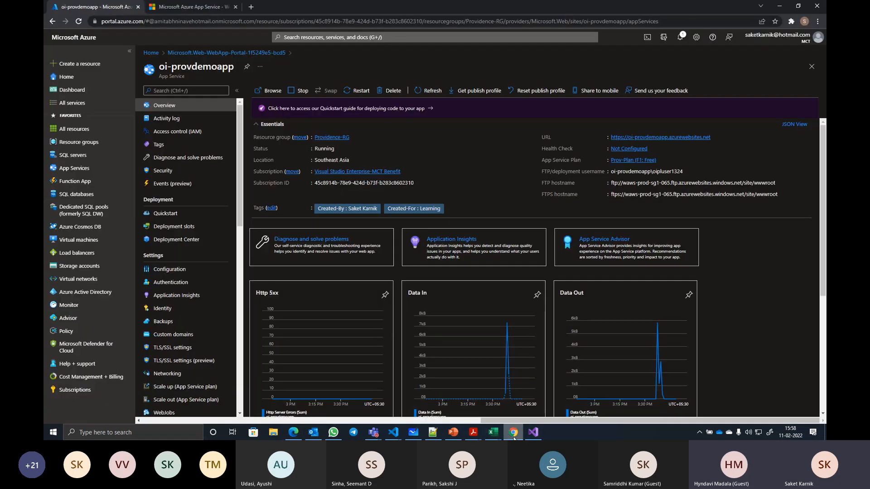
click(190, 7)
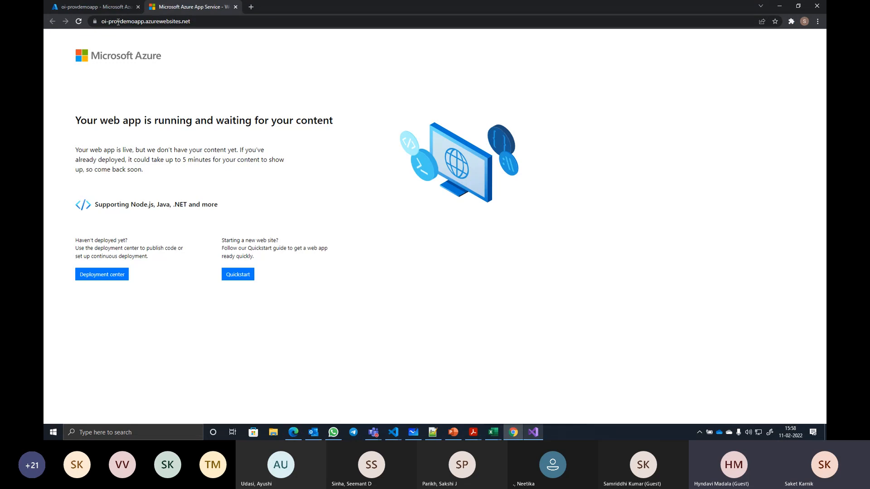
click(80, 21)
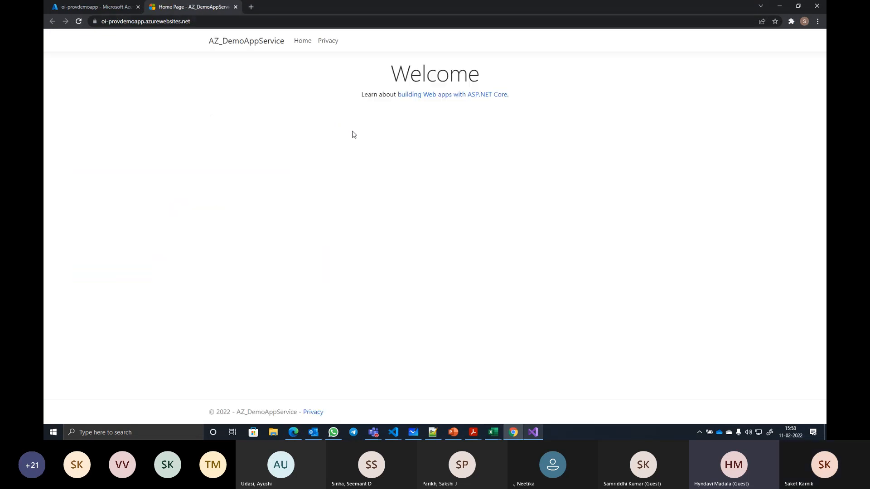
Check the deployed site's Privacy and Home pages, and close its browser tab to return to the Azure portal.
click(327, 42)
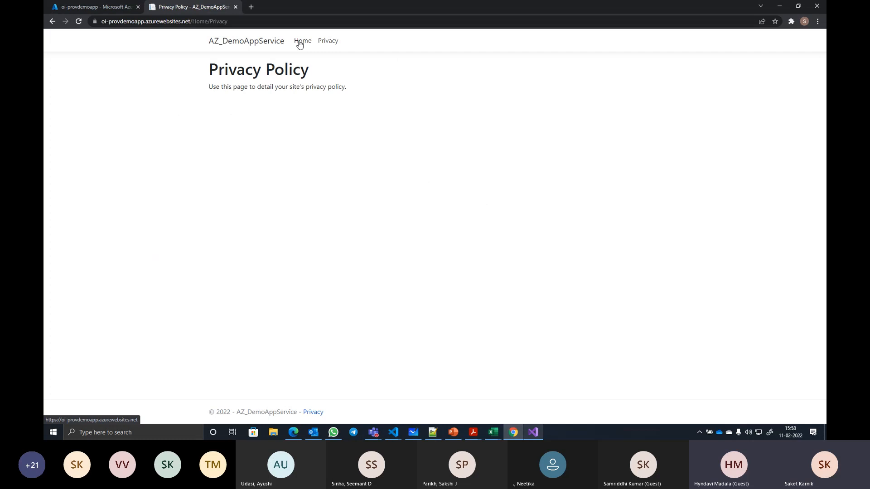
click(302, 41)
click(330, 41)
click(301, 42)
click(329, 42)
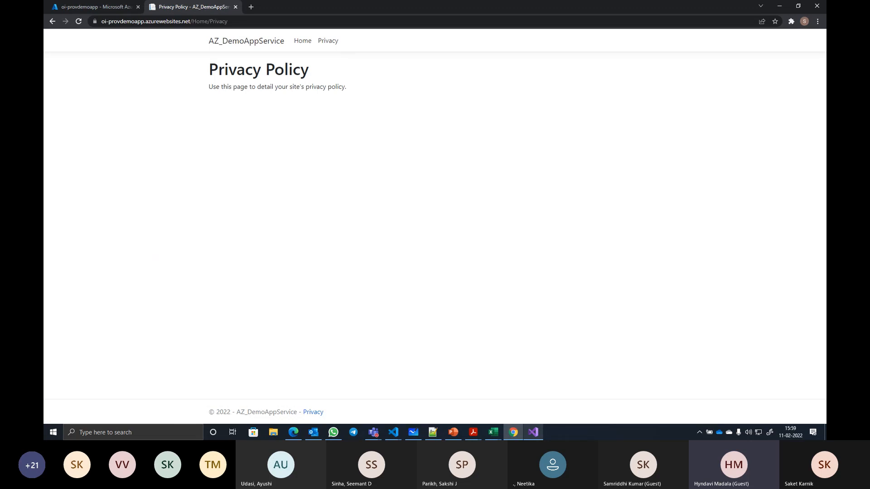
key(alt+Tab)
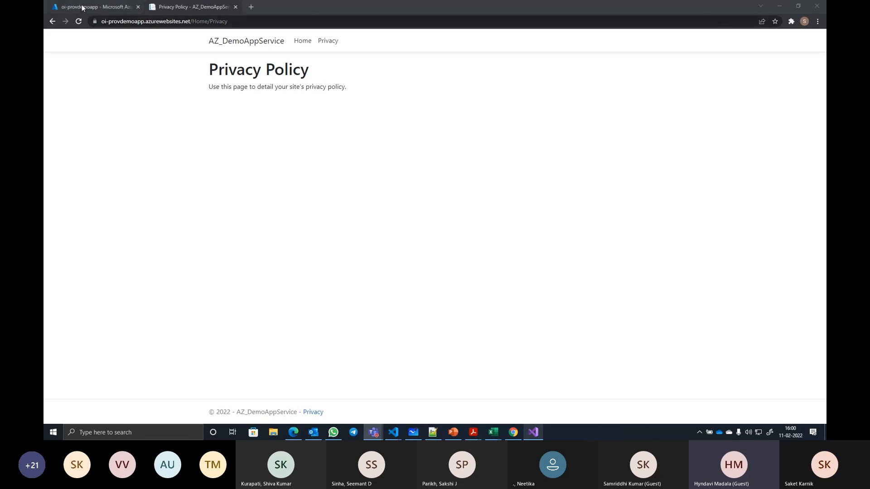
click(235, 7)
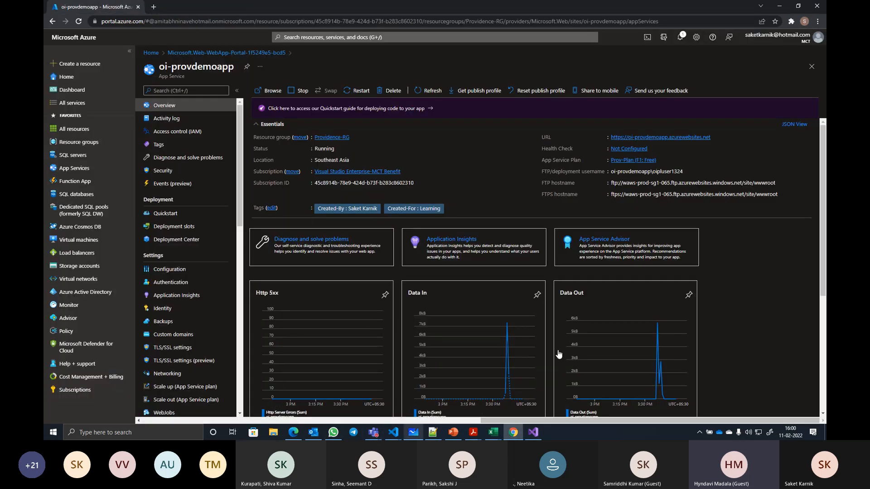
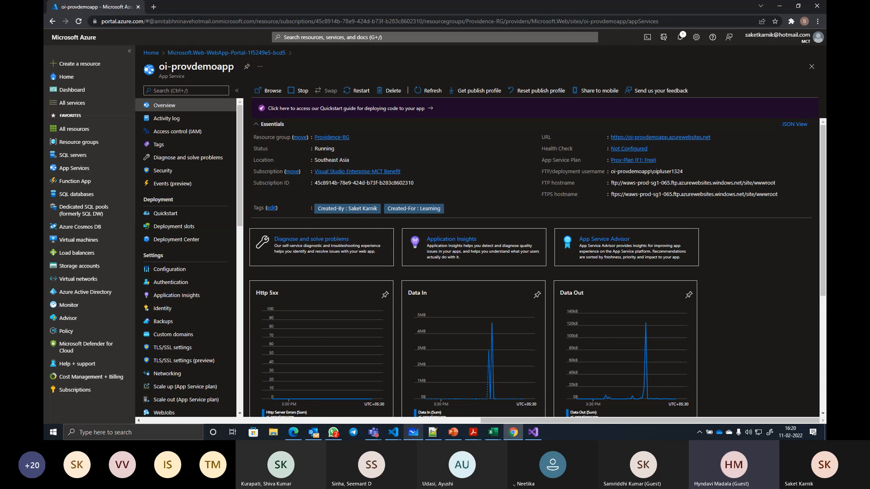
Close the oi-provdemoapp and deployment pages in the Azure portal and start creating a new Web App resource.
key(alt+Tab)
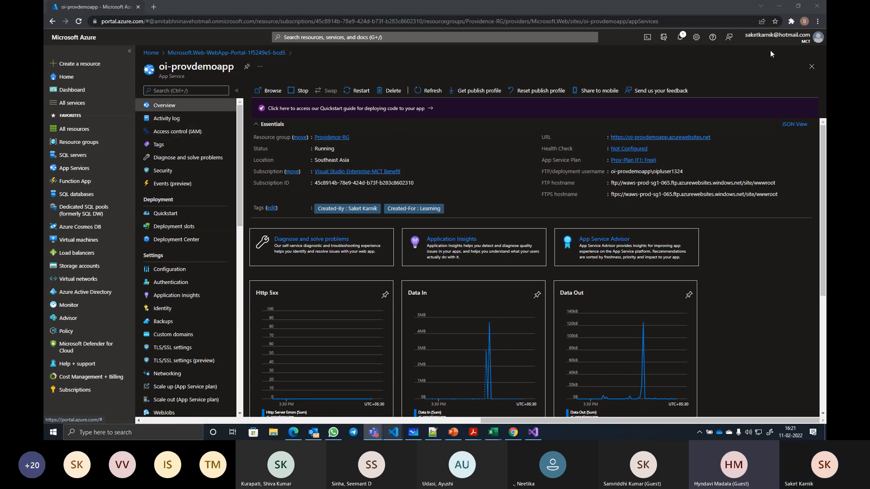
click(812, 68)
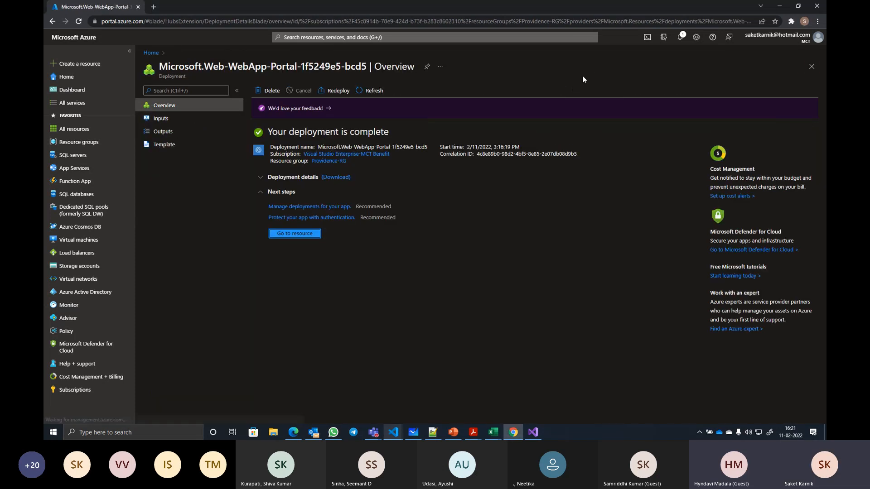
click(812, 68)
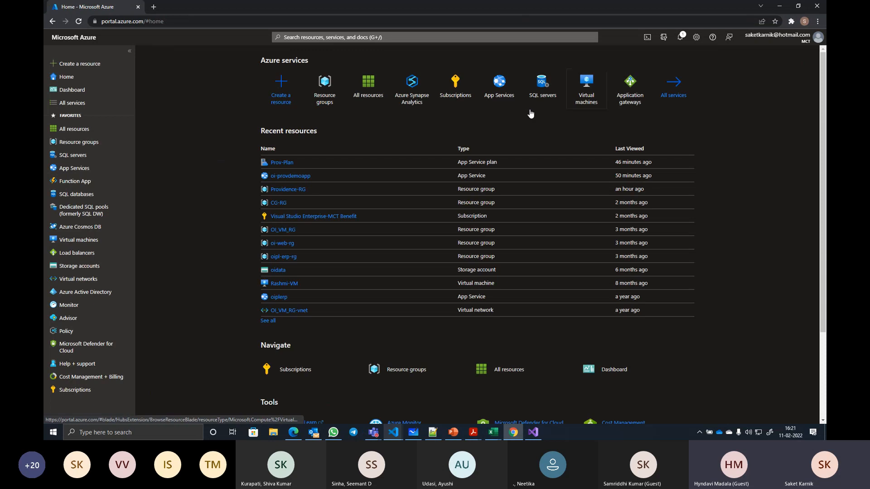
click(279, 97)
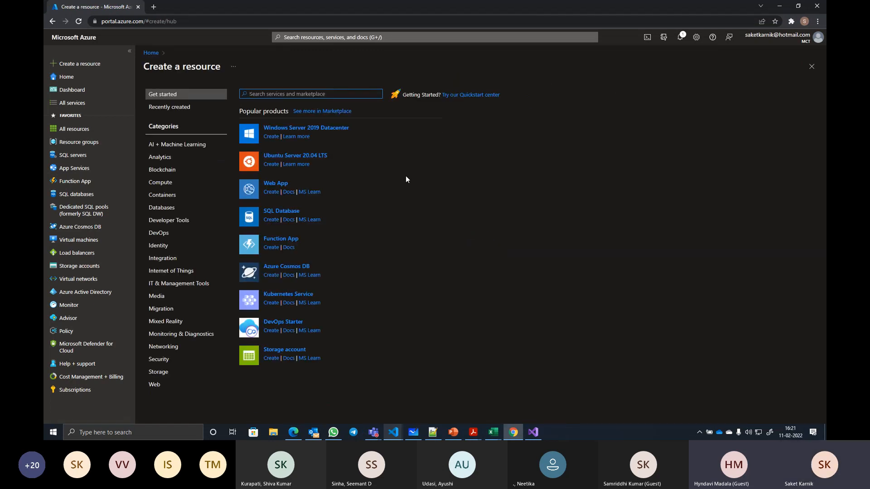
click(286, 184)
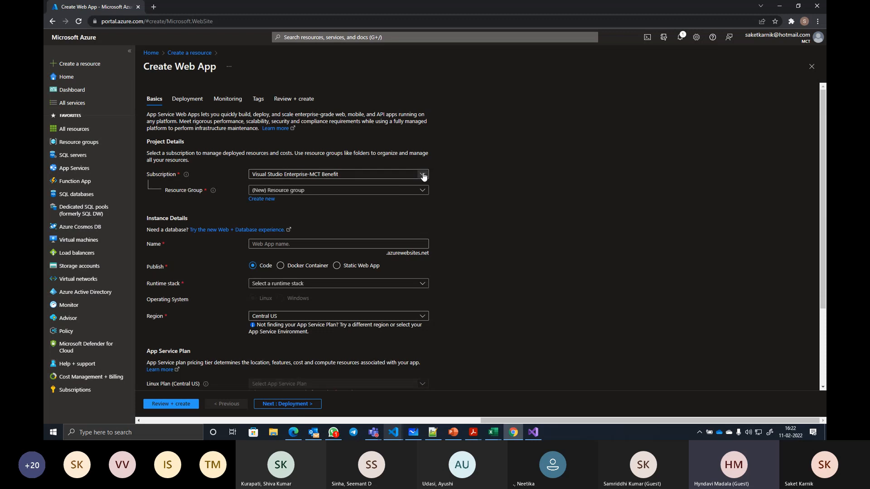
Choose the Visual Studio Enterprise-MCT Benefit subscription and the Providence-RG resource group for the new web app.
click(422, 174)
click(353, 202)
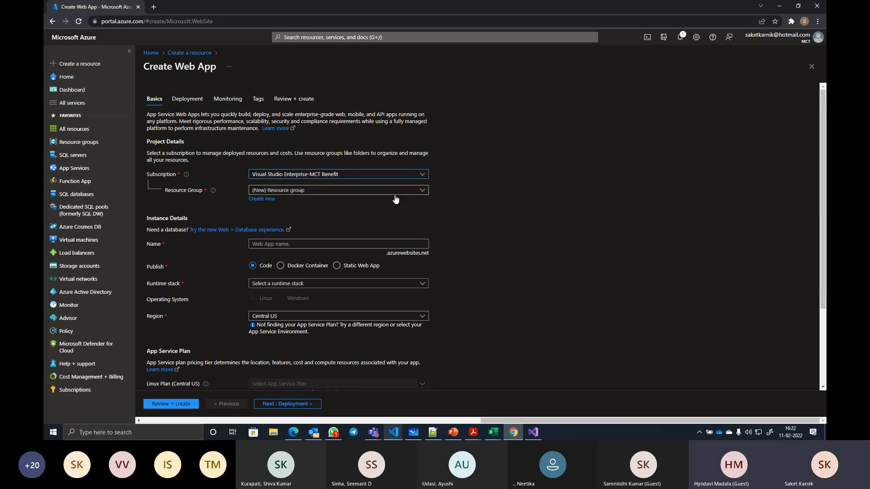
click(420, 194)
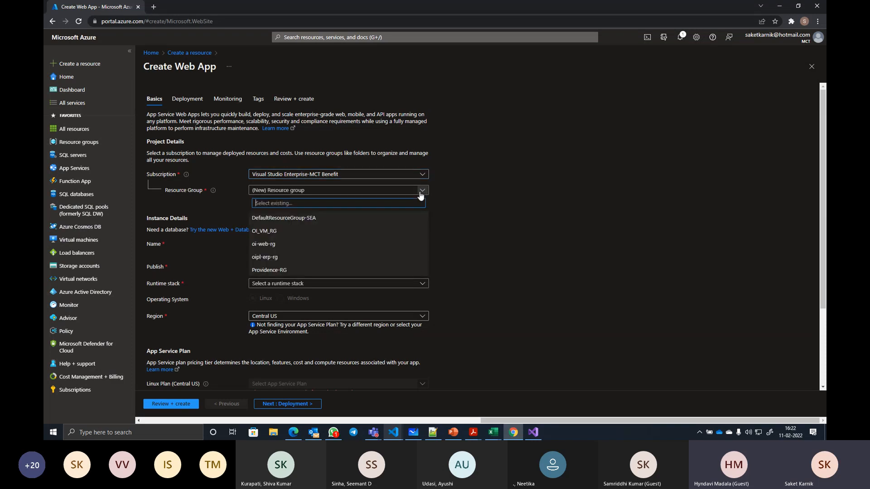
click(292, 271)
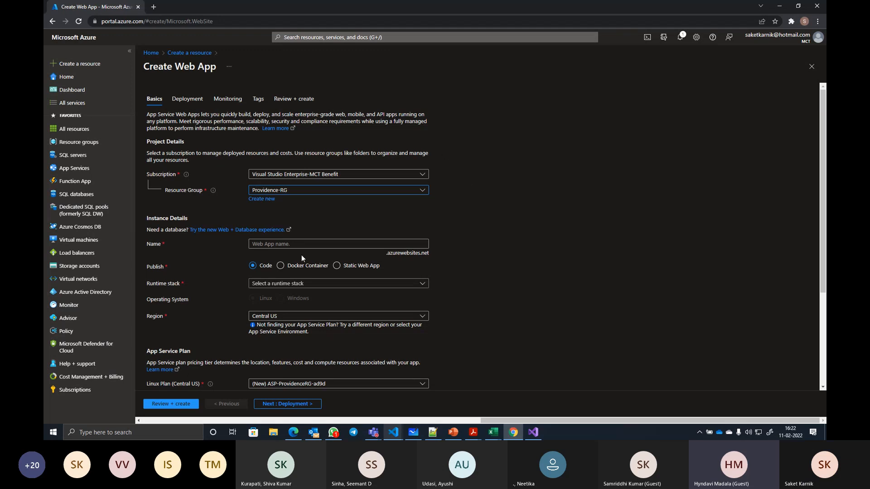
Name the web app oi-provdemowebapp2 and open the list of runtime stacks.
click(294, 245)
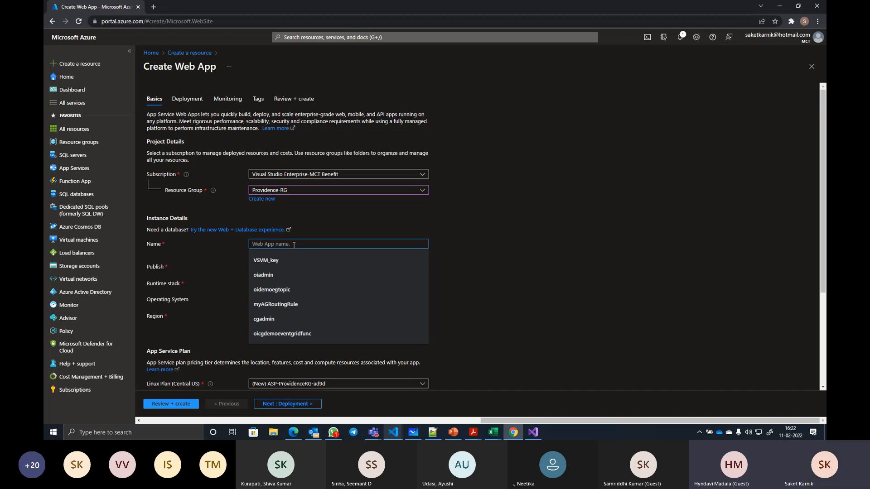
text(oi)
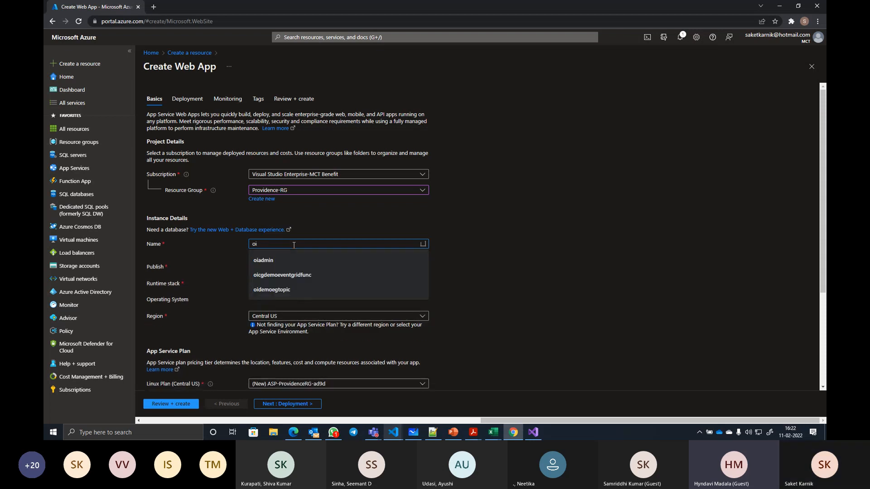
text(-prov)
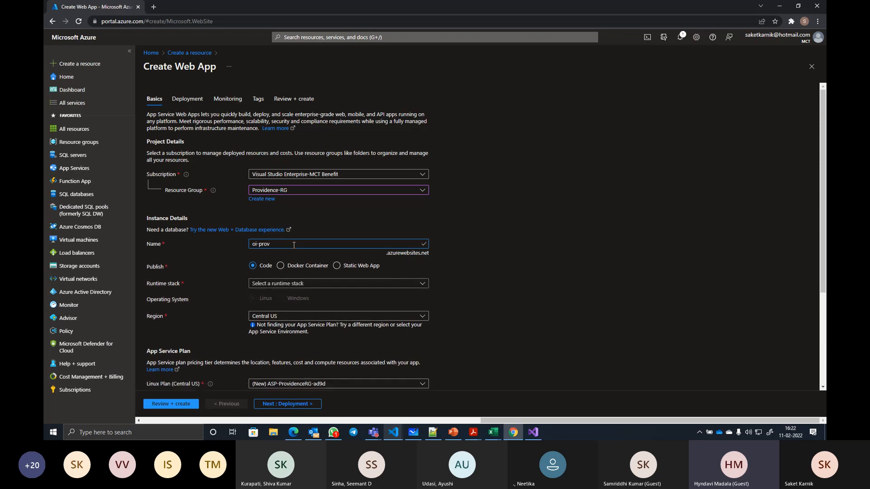
text(demowebapp2)
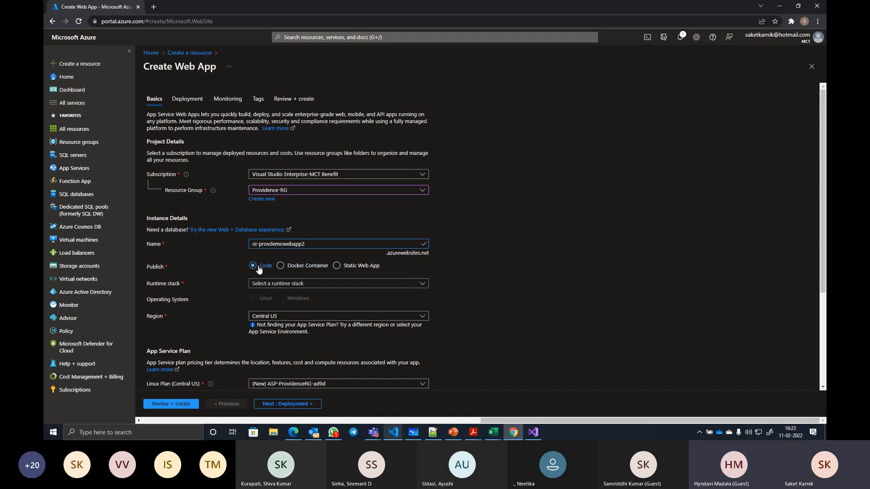
click(423, 284)
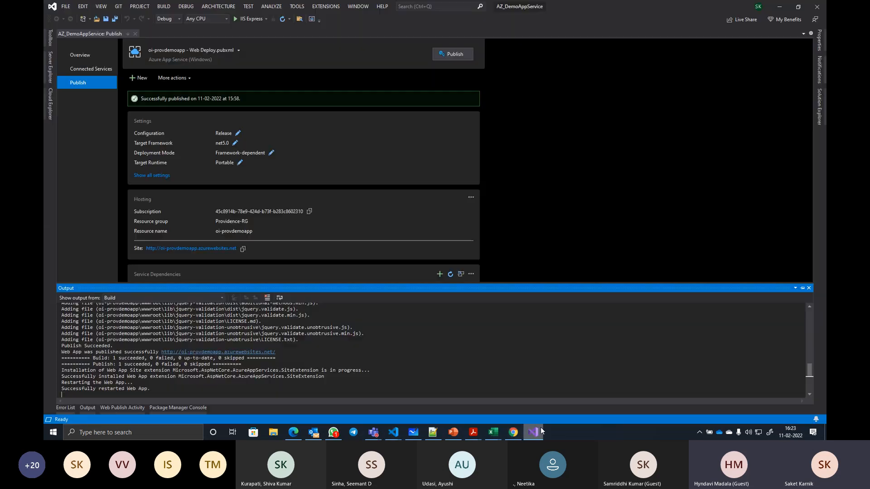
Switch to Visual Studio and open the MVC_DemoCRUD.sln solution from the MVC_DemoCRUD folder in Providence5 > Demos.
key(alt+Tab)
click(66, 7)
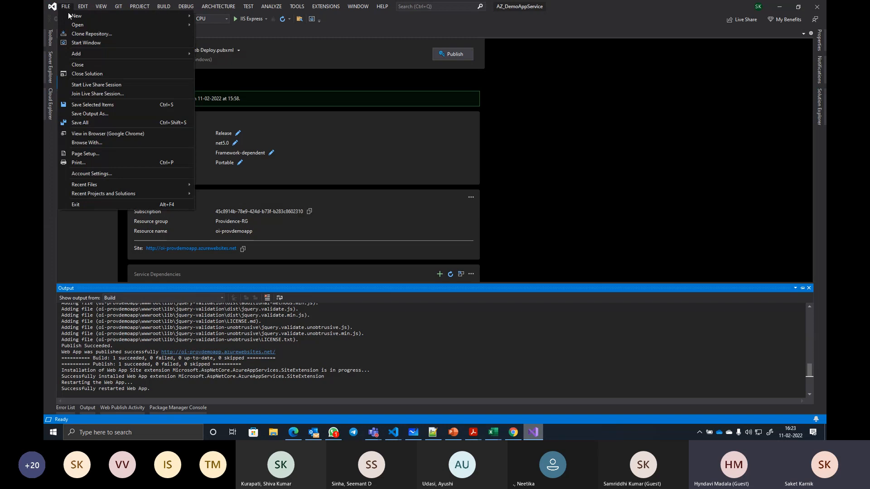
mouse_move(82, 29)
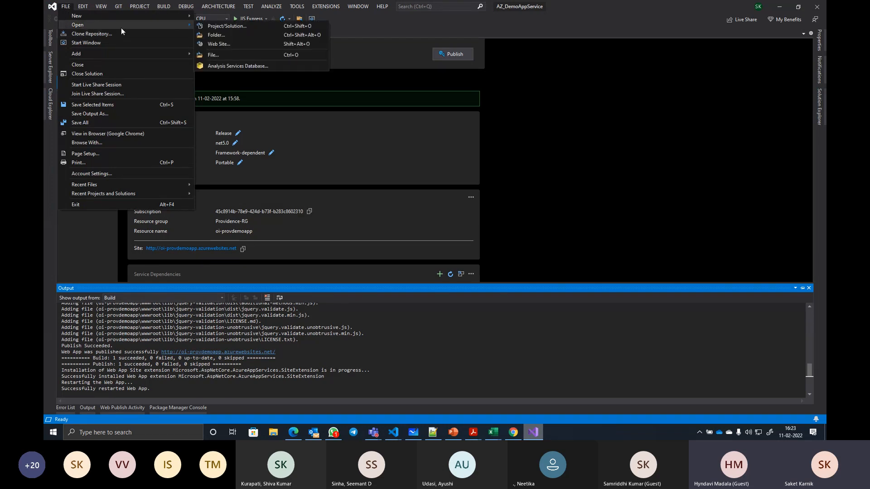
click(224, 26)
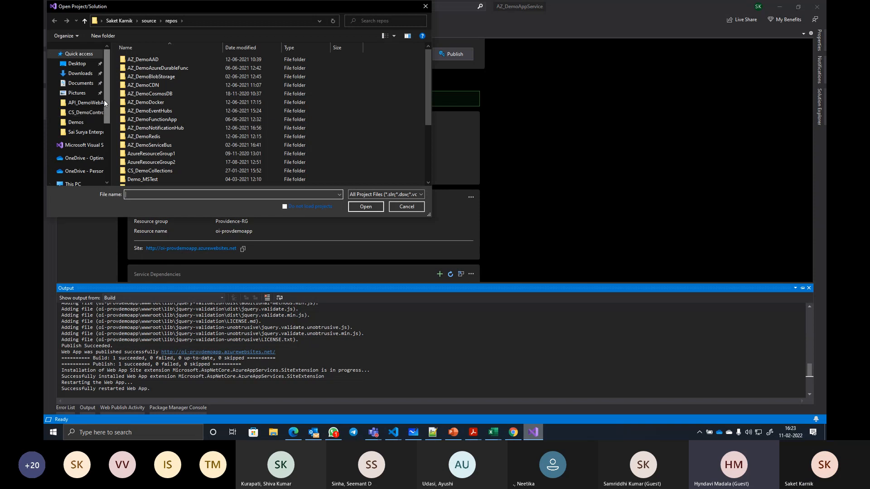
click(75, 122)
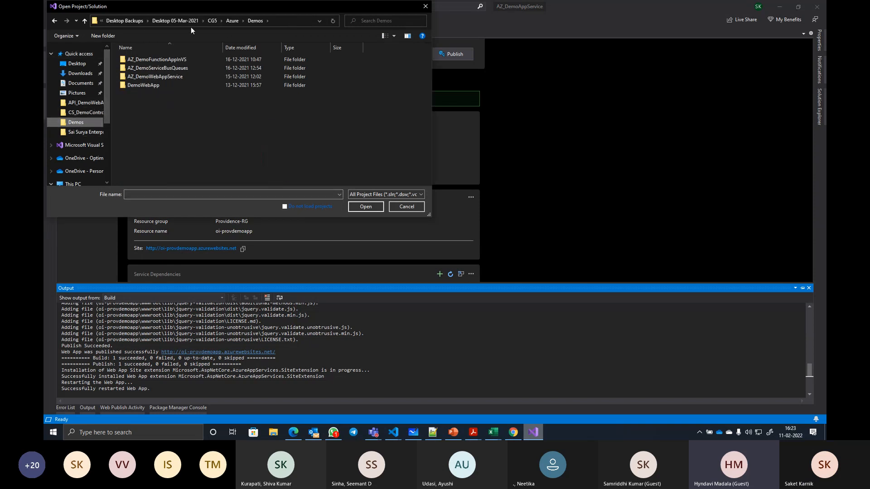
click(187, 21)
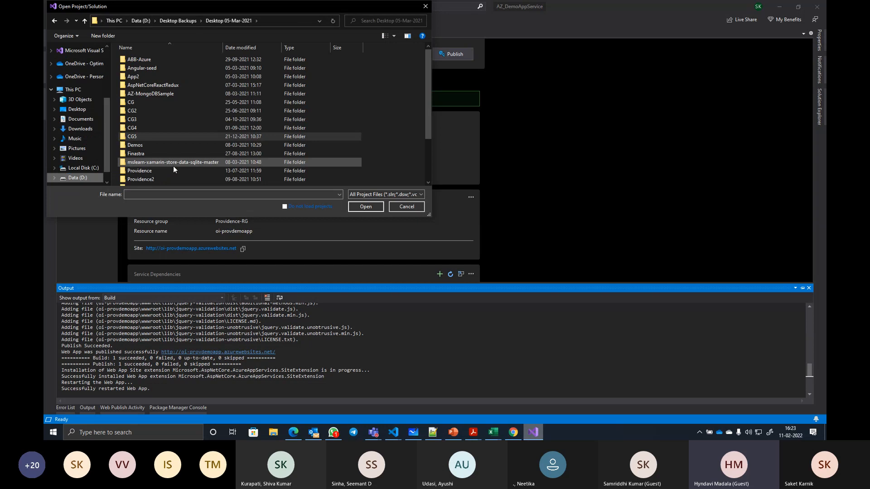
scroll(429, 183, down, 1)
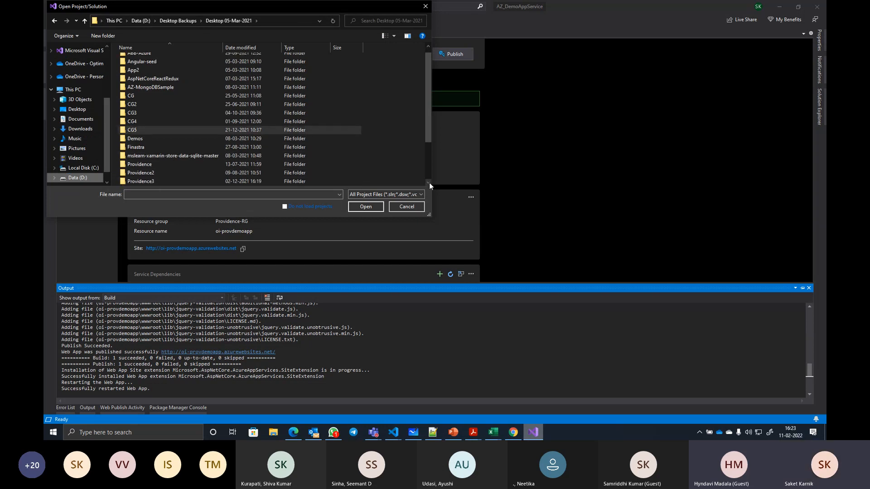
click(145, 181)
double_click(145, 181)
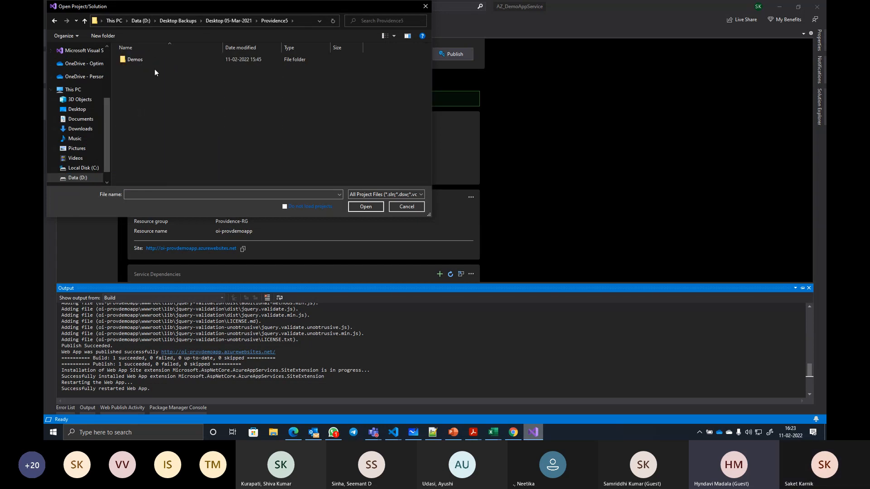
double_click(132, 61)
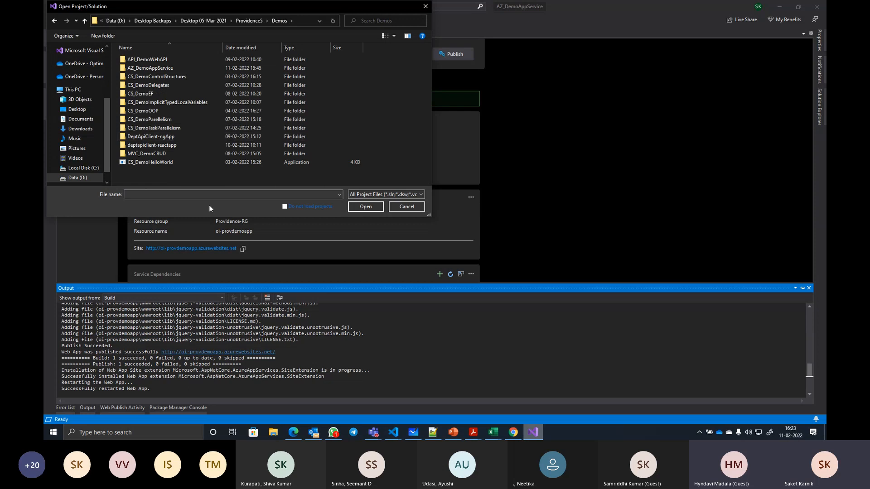
double_click(149, 154)
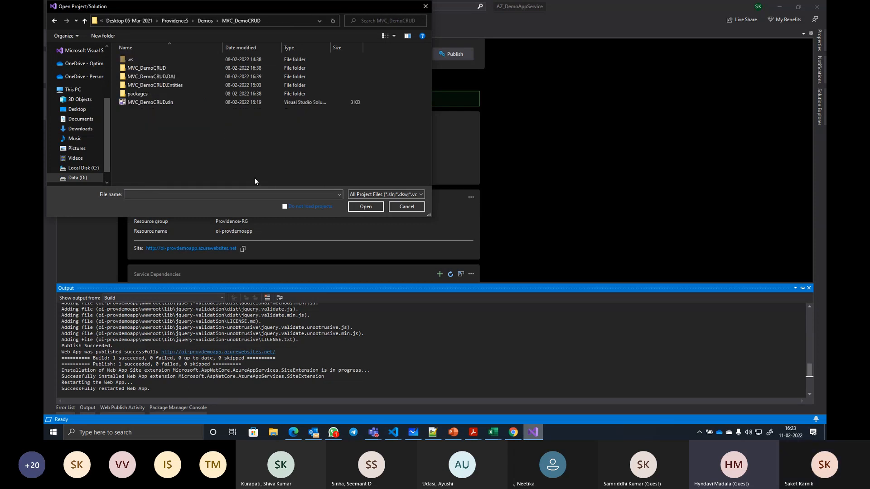
click(162, 102)
click(366, 206)
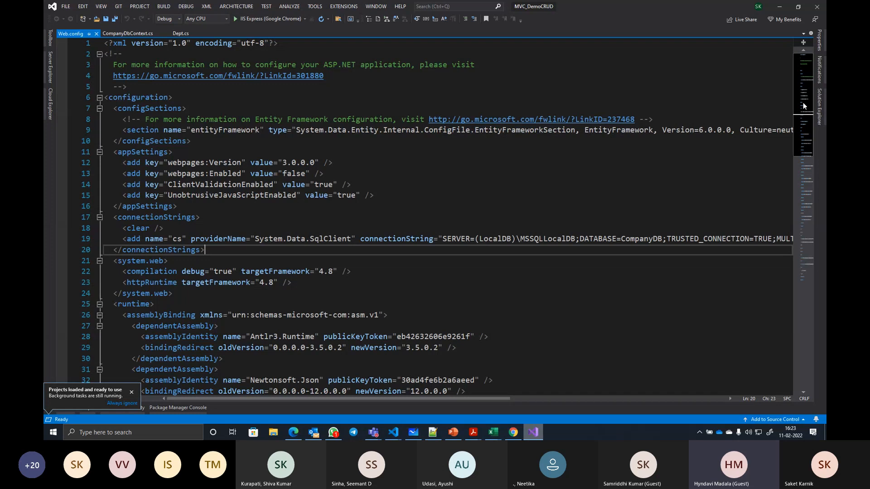
Check the target framework in Web.config, and switch to Chrome to set the web app's runtime stack to ASP.NET V4.8.
scroll(803, 105, down, 2)
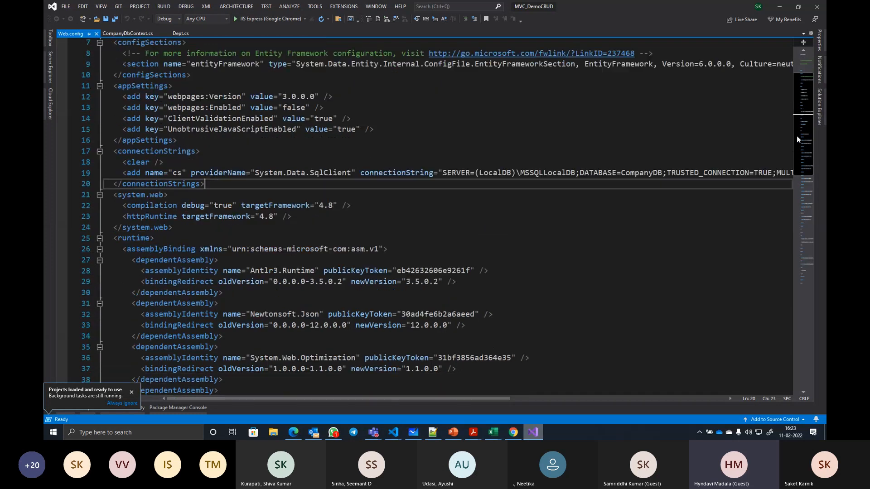
drag(797, 136, 797, 144)
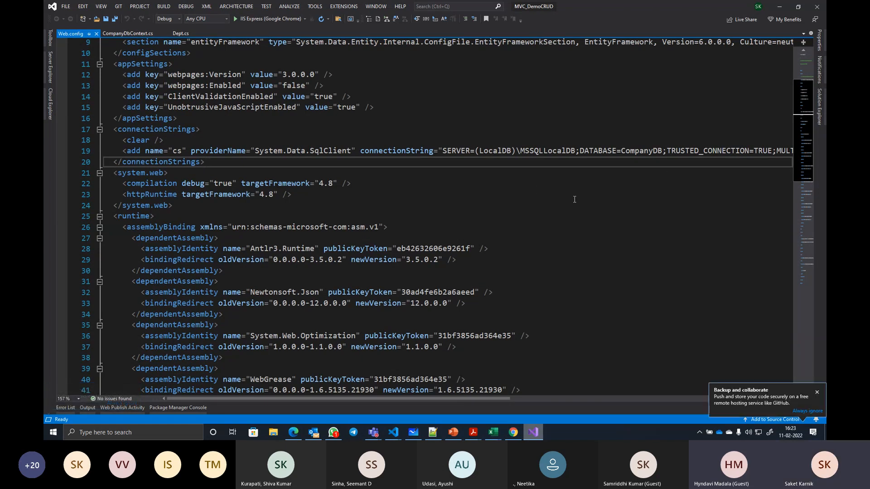
click(514, 433)
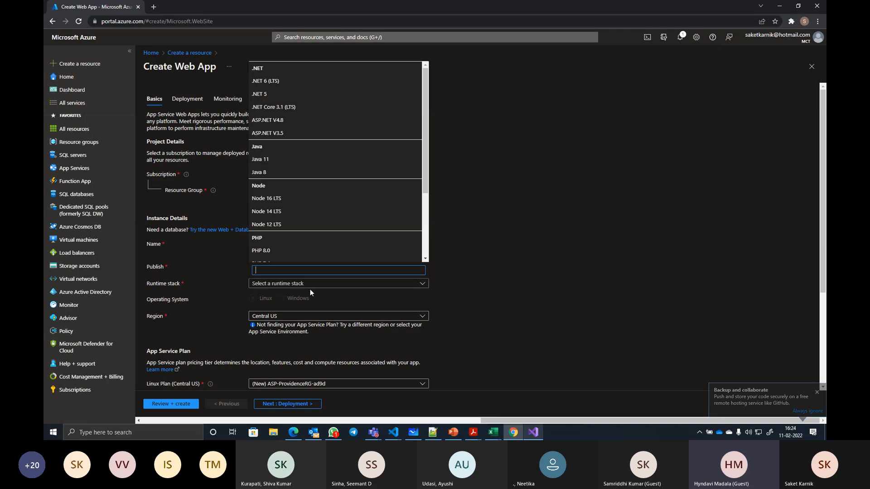
click(279, 122)
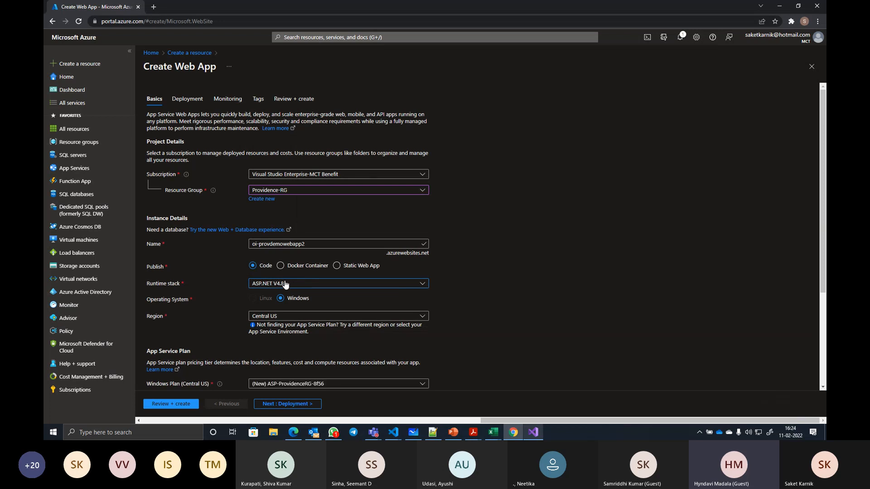
Set the web app's region to Southeast Asia and use Prov-Plan (F1) as its Windows plan.
drag(823, 214, 817, 263)
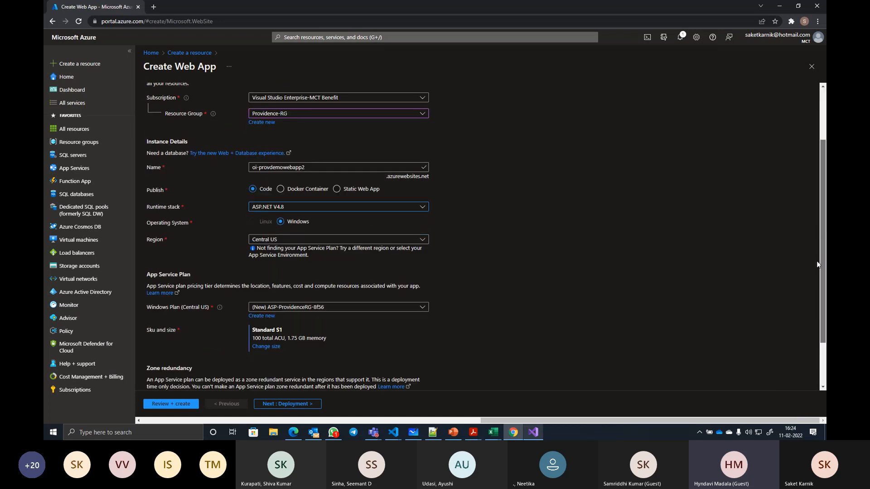
click(381, 240)
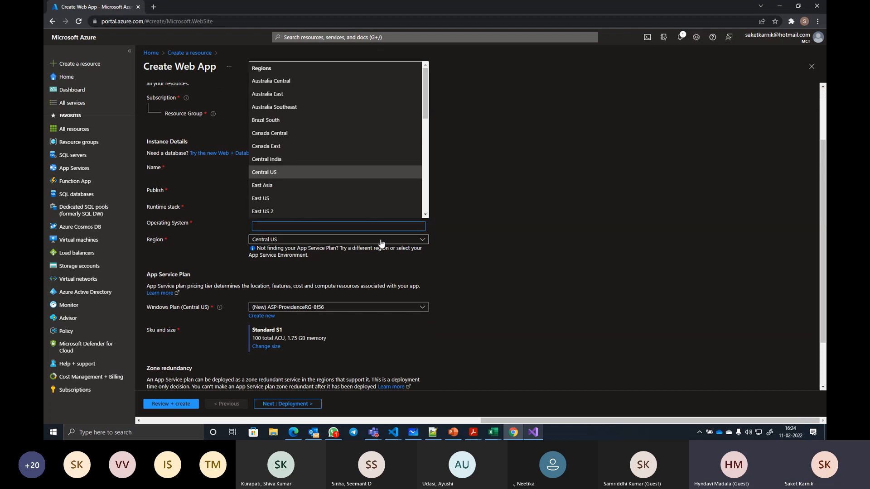
drag(424, 96, 423, 156)
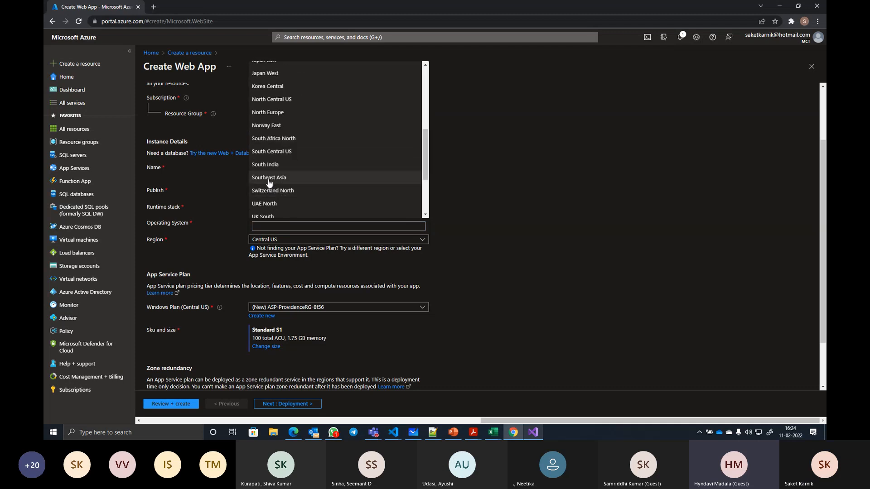
click(269, 179)
drag(820, 186, 820, 217)
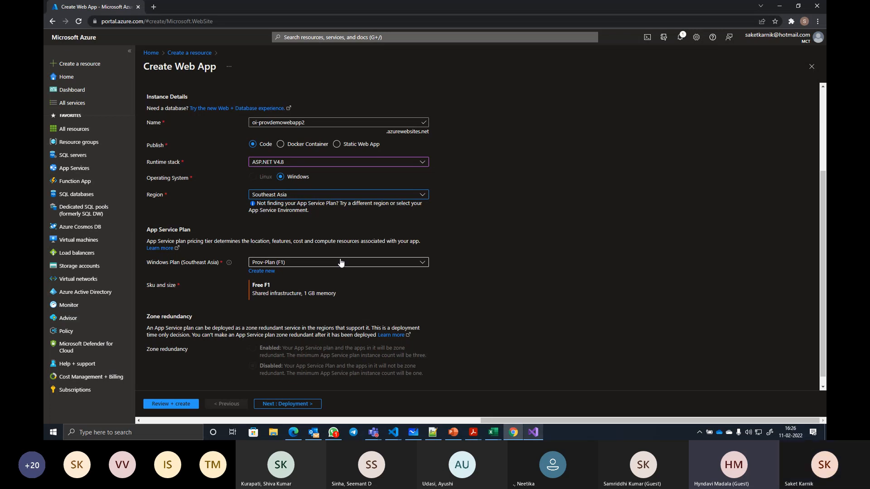
click(289, 264)
click(290, 264)
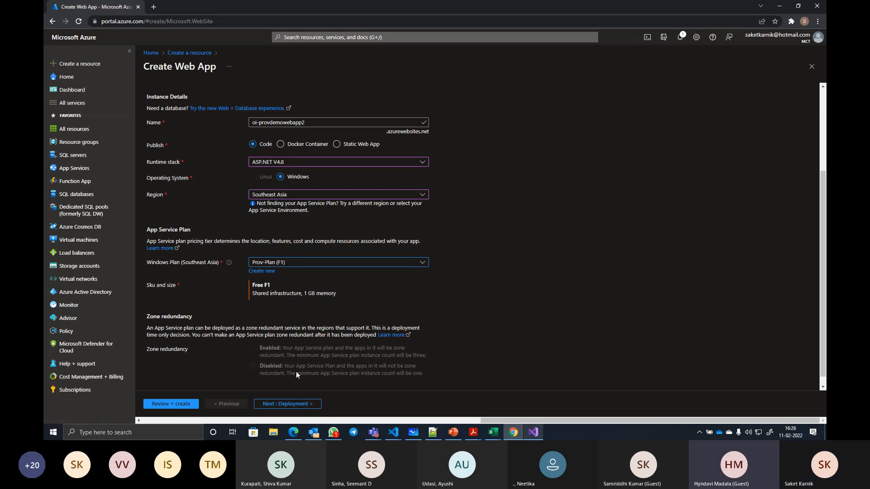
Leave continuous deployment disabled, set Application Insights to No, and proceed to the tag settings.
click(279, 404)
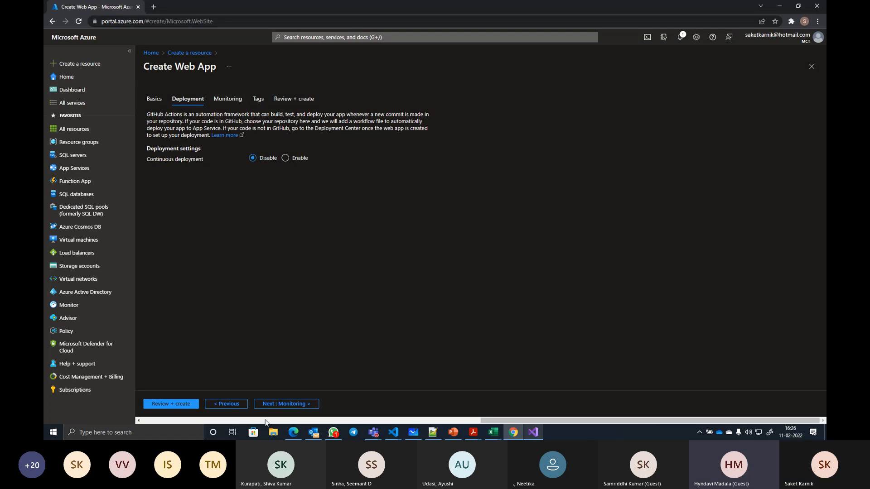
click(288, 404)
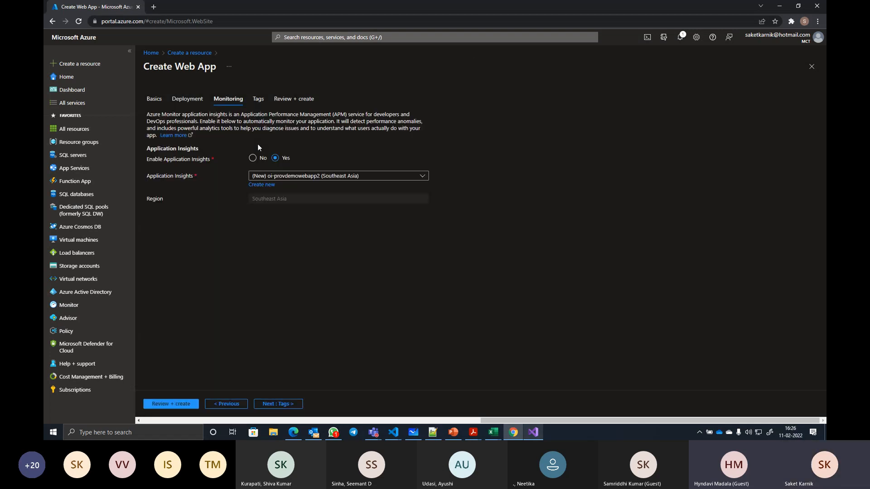
click(252, 157)
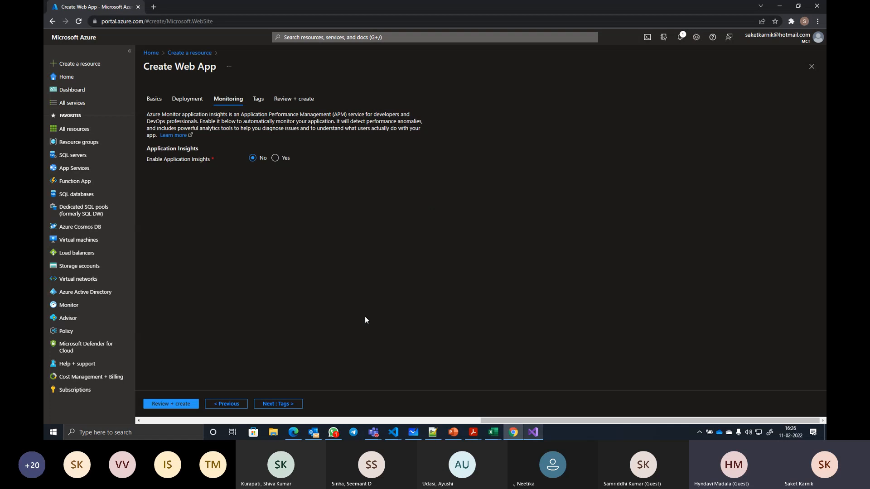
click(277, 405)
Tag the web app with Created-By set to the creator's full name and Created-For set to Learning.
click(195, 162)
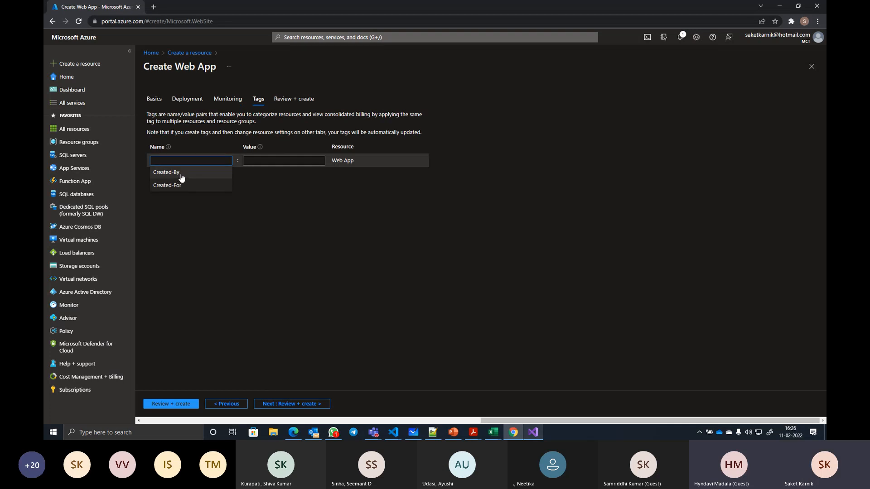
click(181, 177)
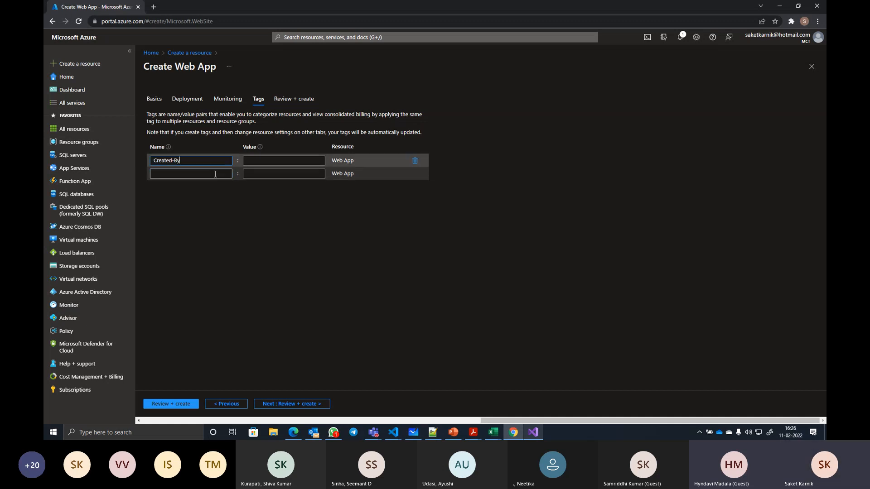
click(298, 161)
click(279, 175)
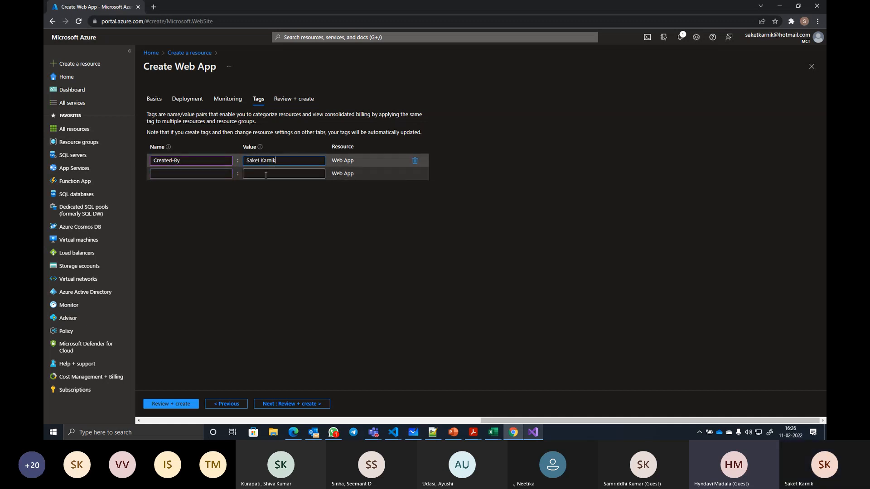
click(181, 174)
click(167, 199)
click(259, 174)
click(256, 186)
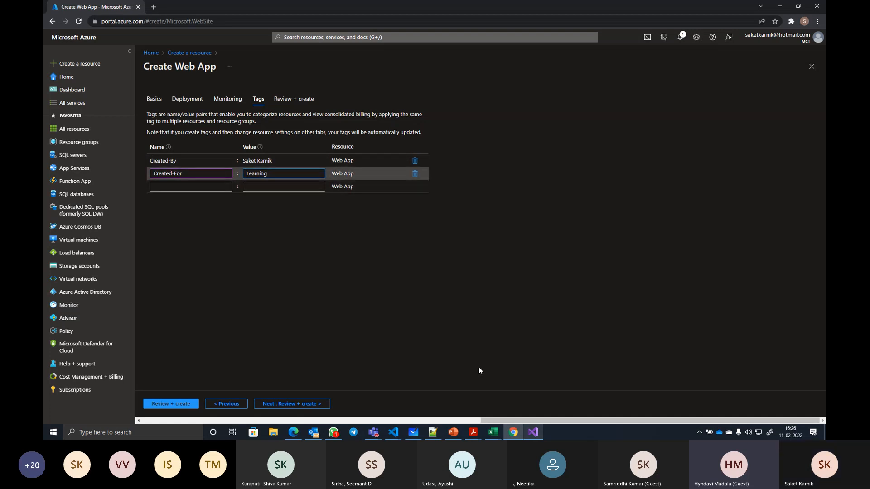
Create the web app from its review summary, and open its default site from the deployed resource's overview.
click(286, 404)
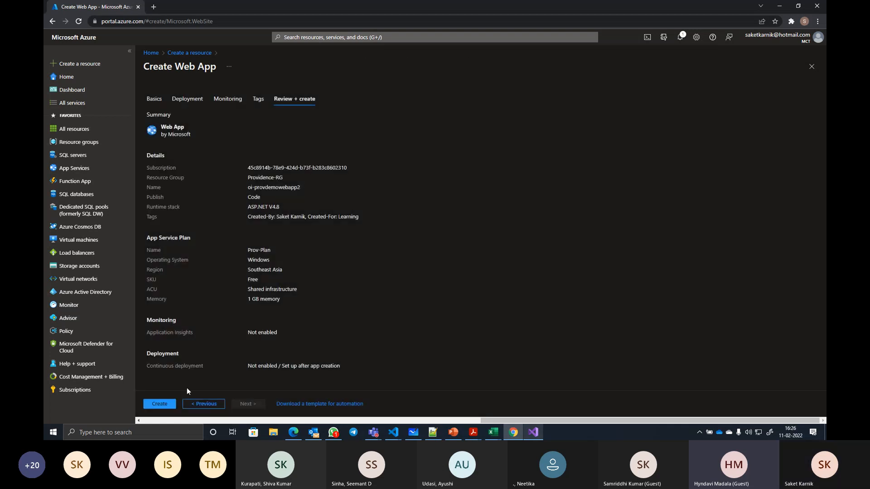
click(160, 404)
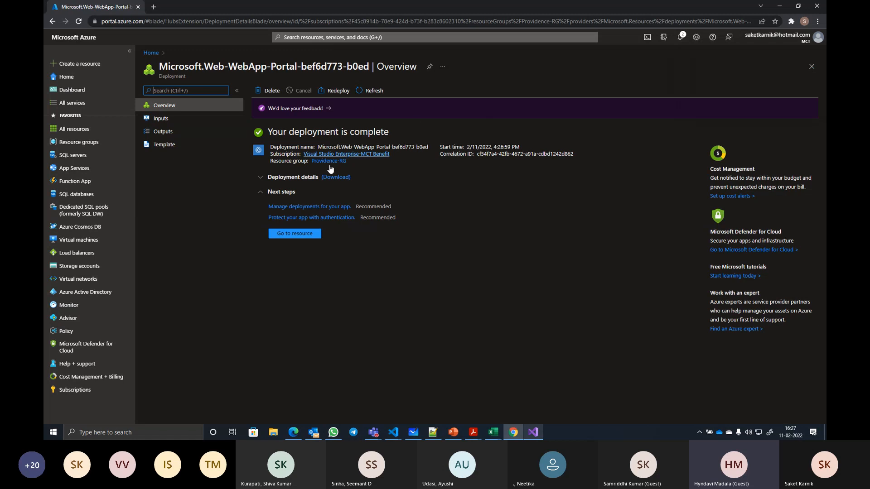
click(295, 234)
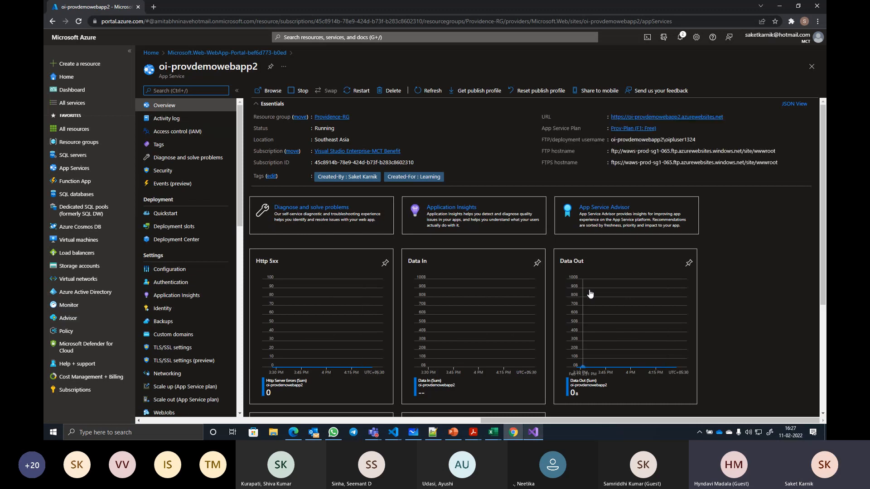
click(655, 118)
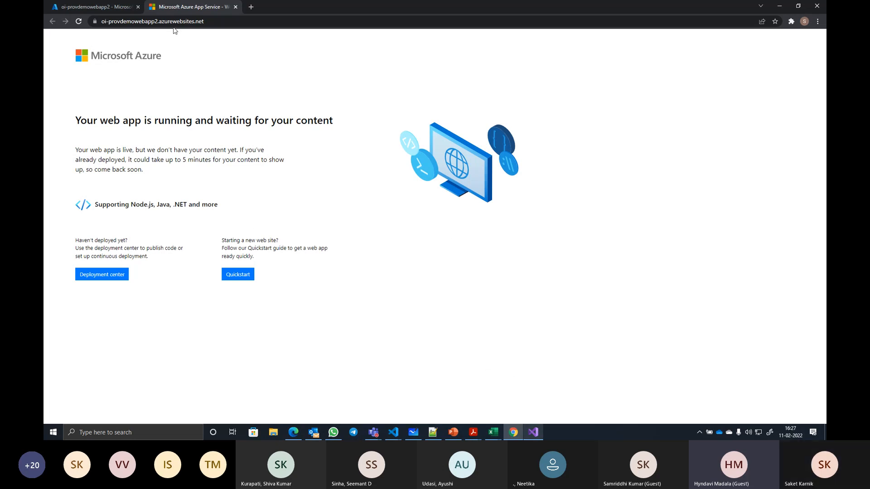
Switch to Visual Studio and examine the cs connection string in Web.config.
click(538, 436)
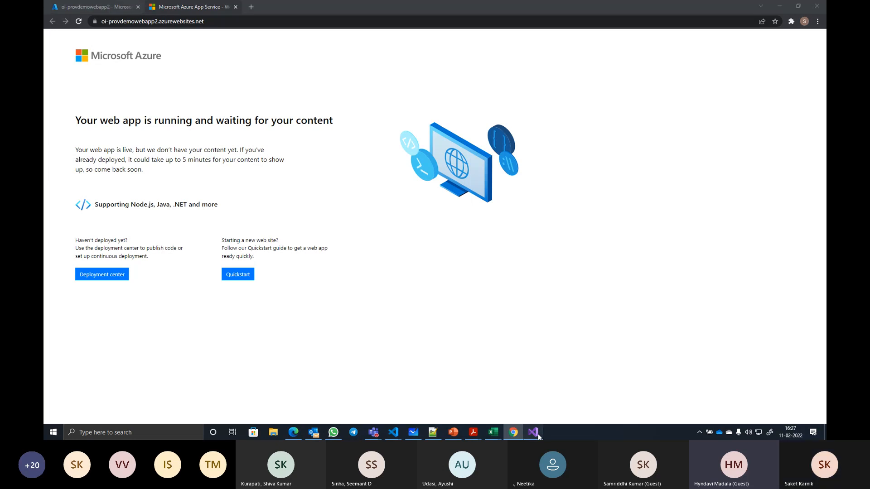
drag(442, 152, 708, 145)
drag(773, 147, 786, 150)
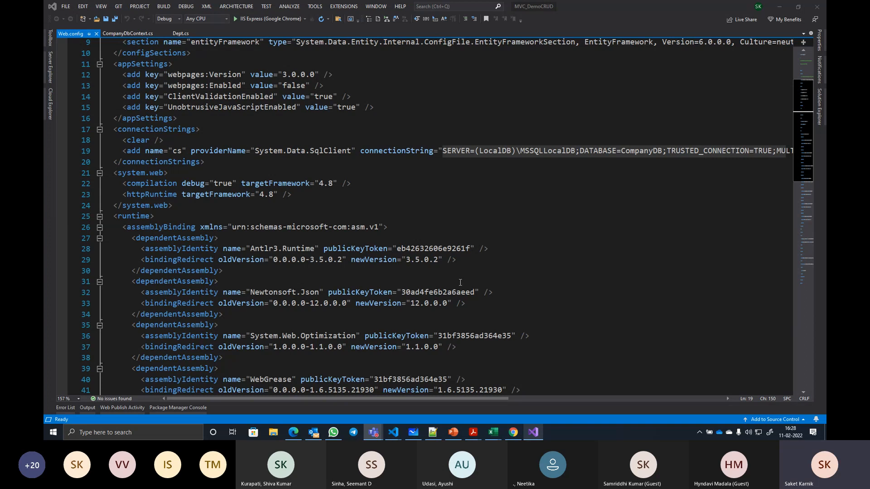
Switch to Chrome and open portal.azure.com in a new browser tab.
click(513, 433)
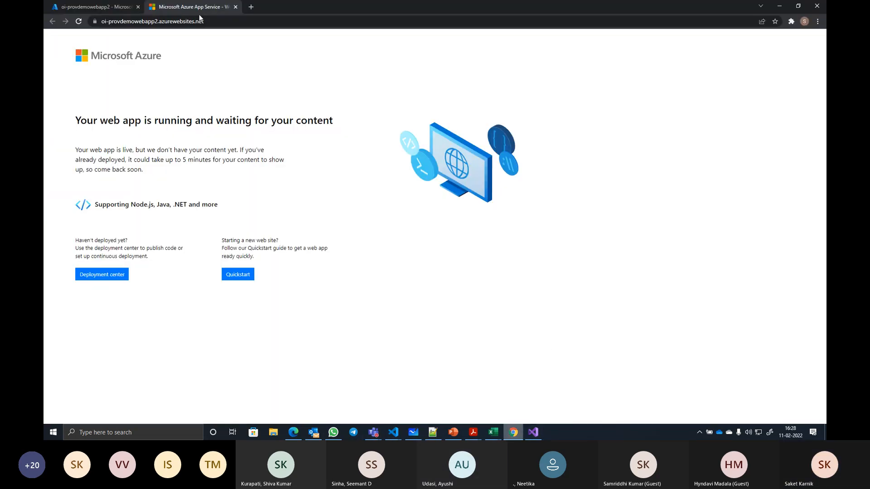
click(252, 7)
text(portal.azure.com)
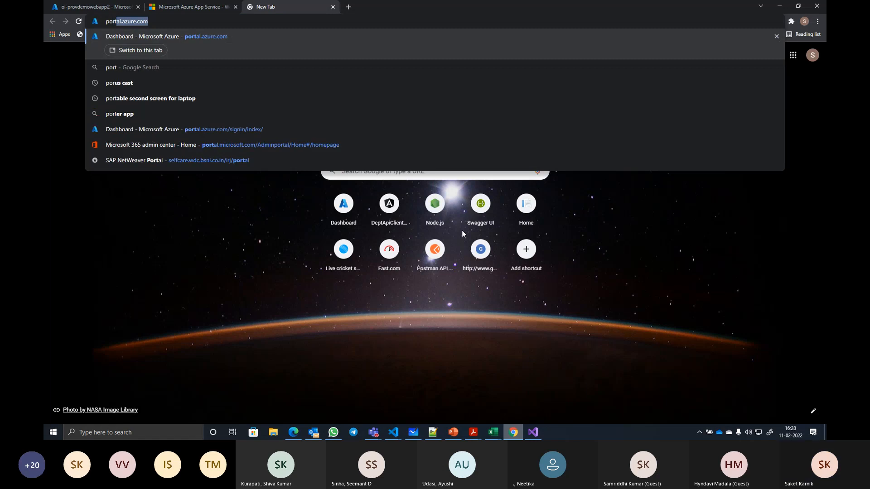
key(Return)
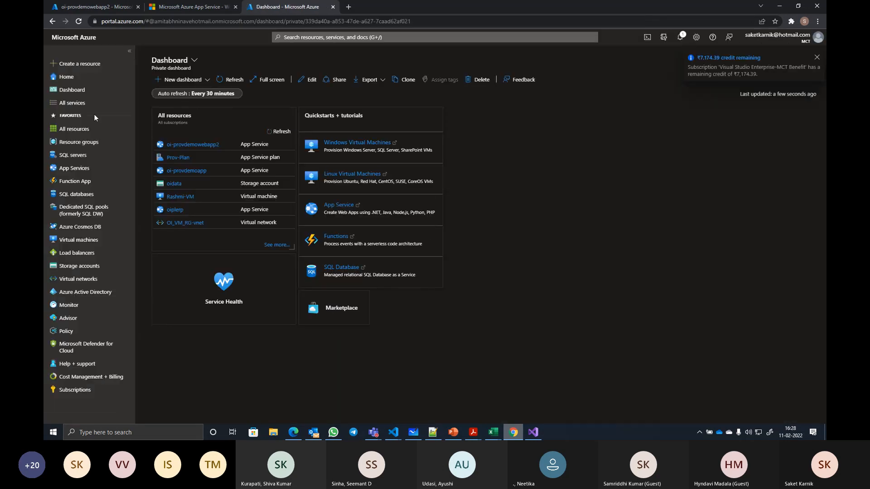
click(82, 66)
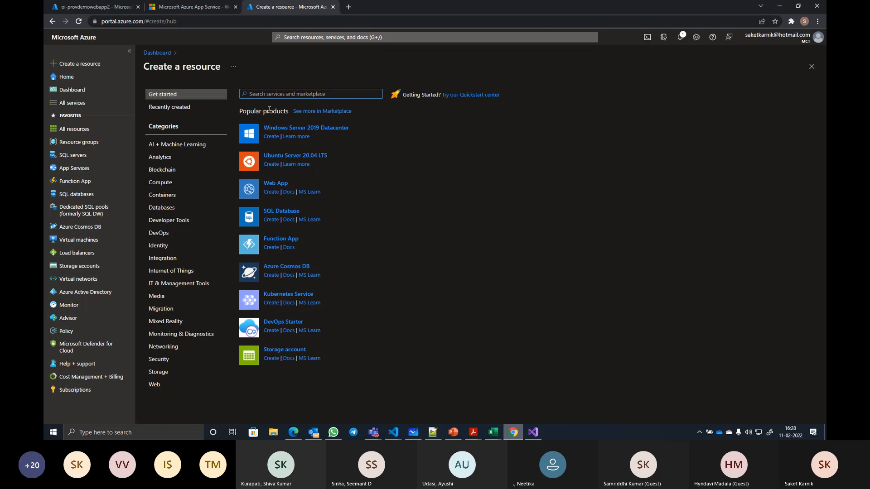
text(sql server)
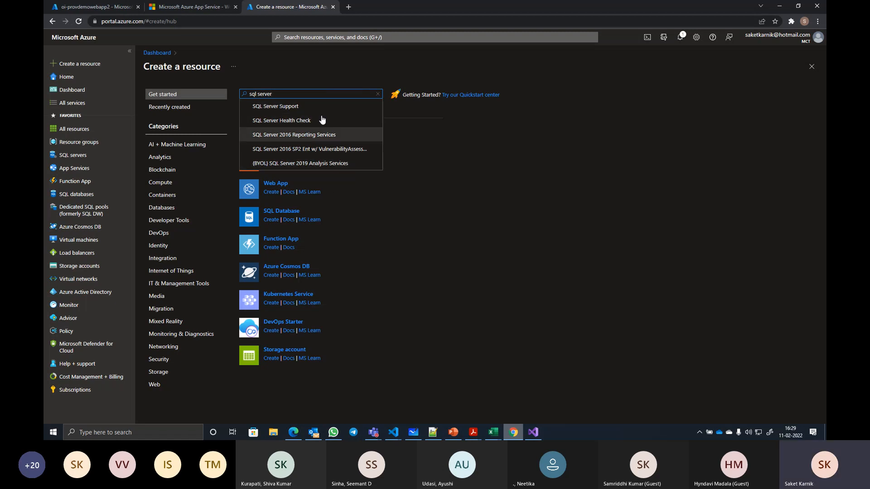
click(312, 38)
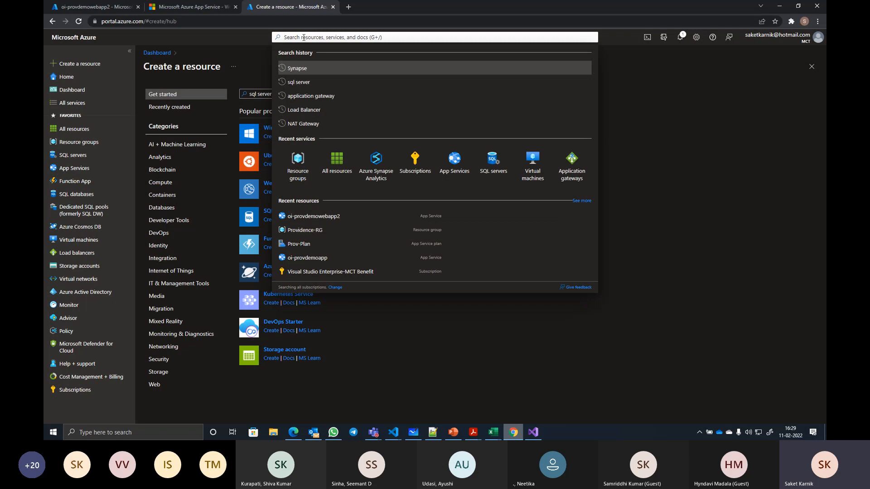
text(sql)
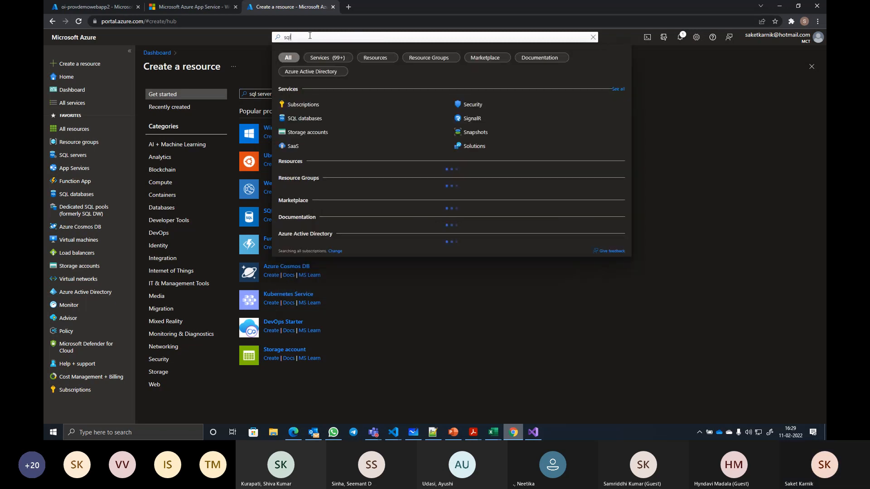
text( server)
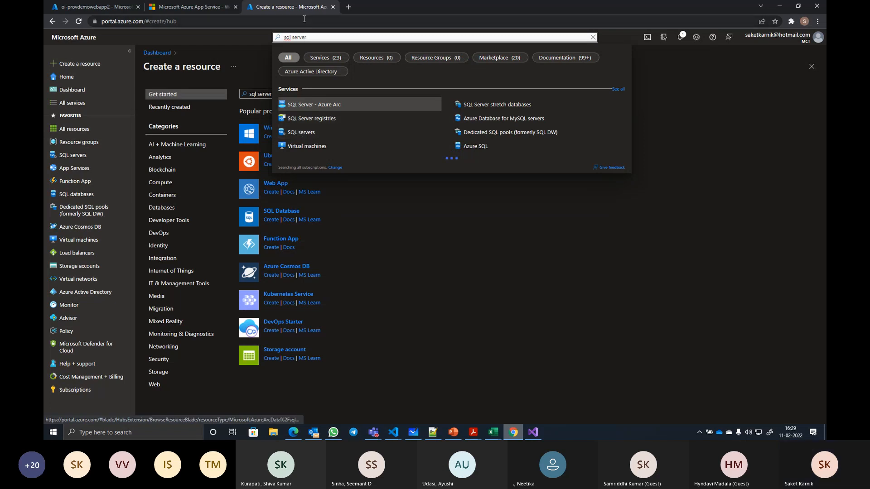
click(700, 123)
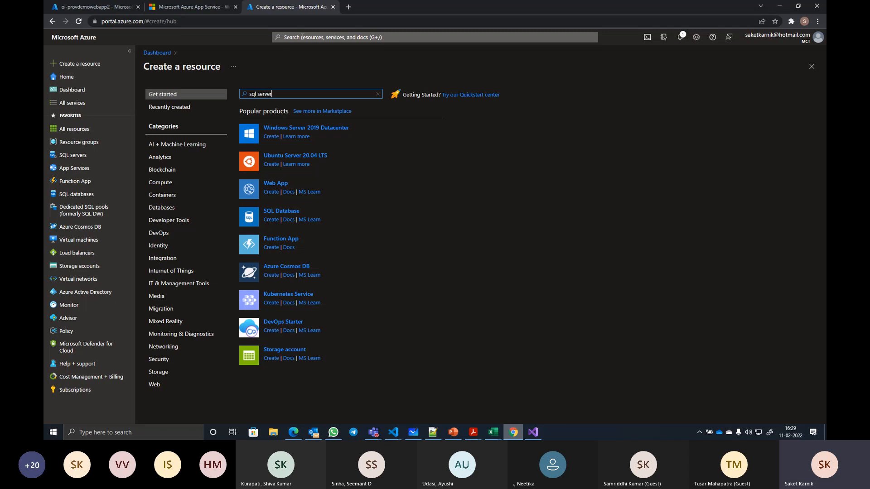
Search the portal for "sql server", open the SQL servers service and start creating a new SQL database server.
click(302, 37)
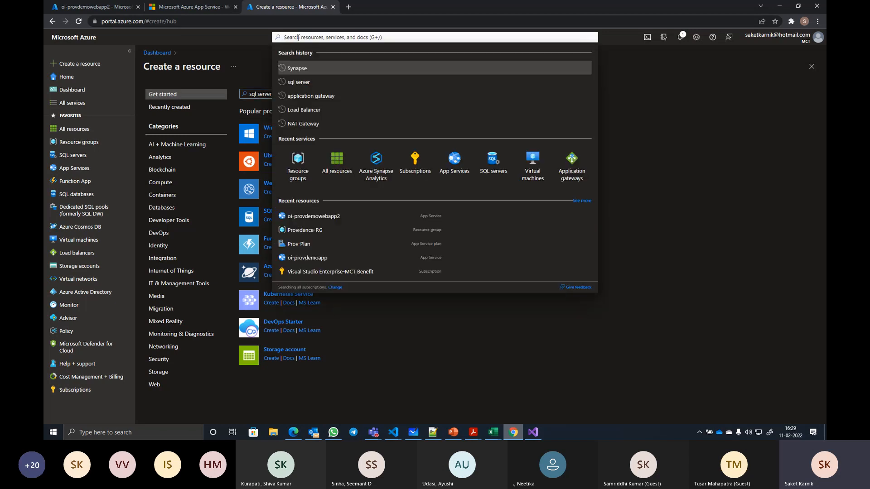
text(sql s)
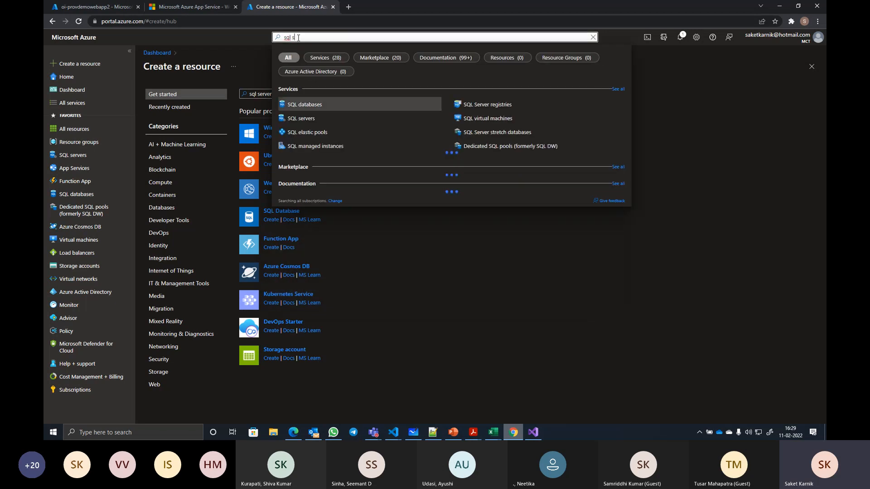
text(erver)
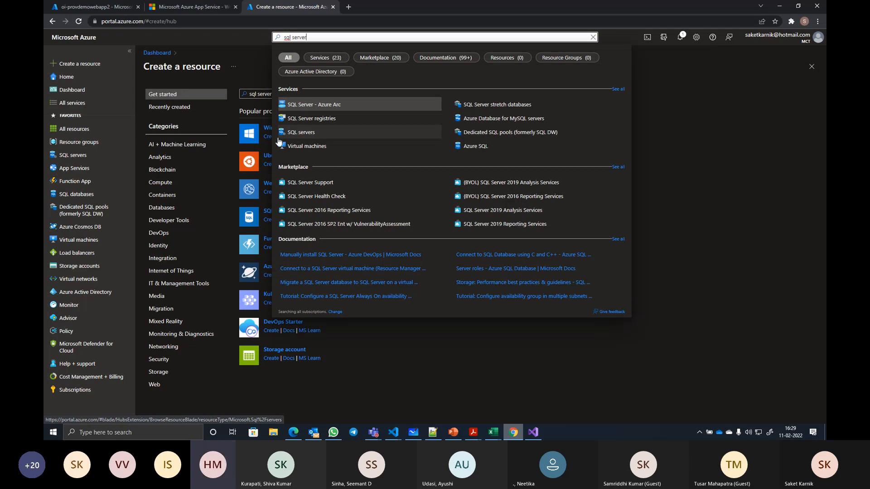
click(306, 135)
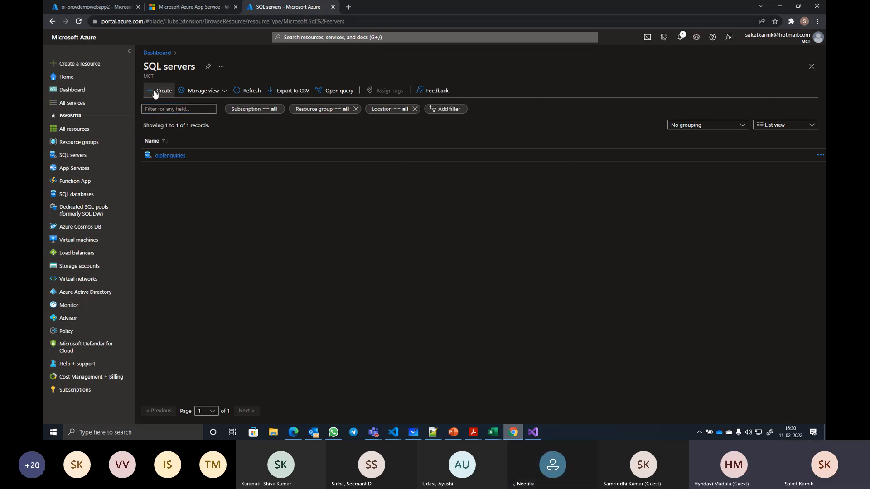
click(154, 91)
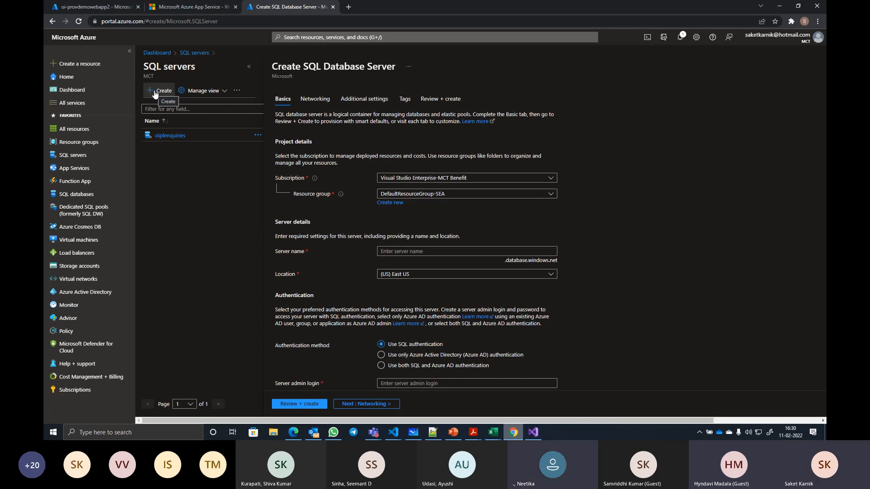
Keep the Visual Studio Enterprise-MCT Benefit subscription and set the SQL server's resource group to Providence-RG.
click(531, 181)
click(475, 208)
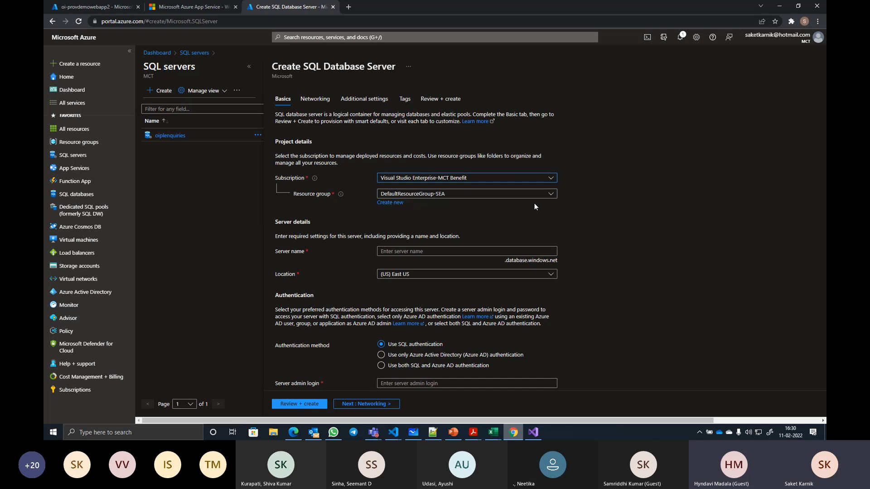
click(551, 194)
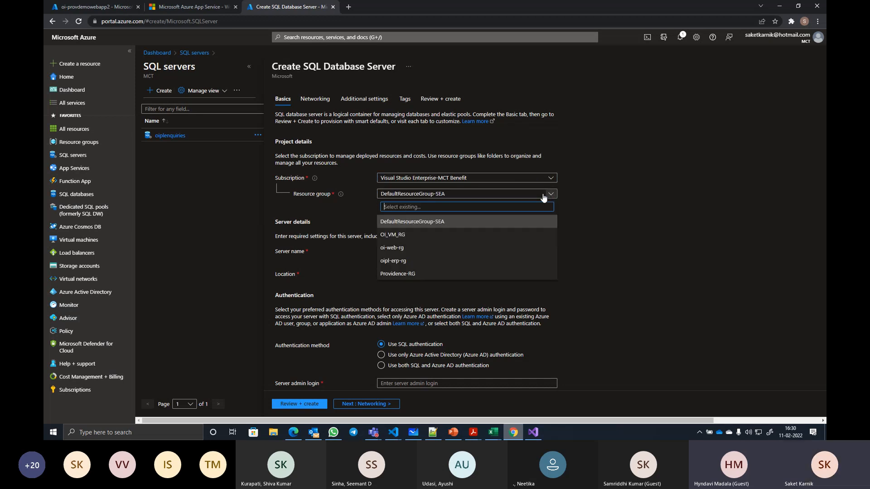
click(397, 275)
Name the new SQL database server oi-provdemoazsqlsrv.
click(396, 252)
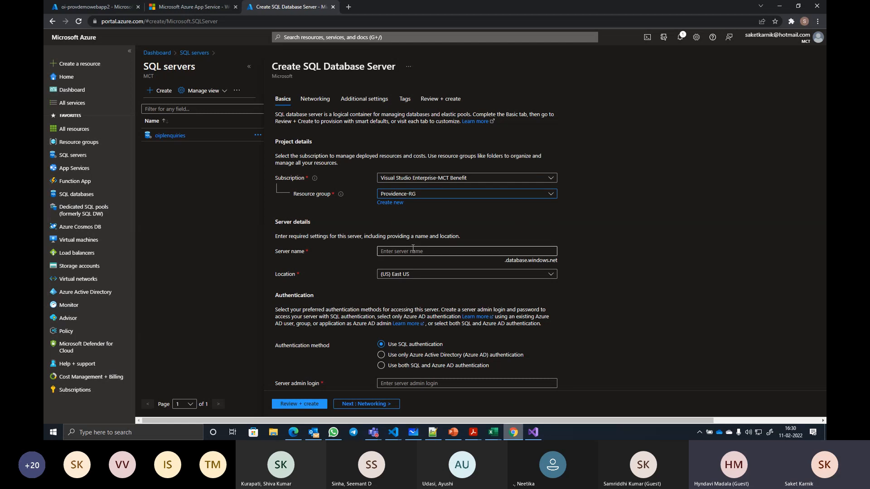
click(562, 234)
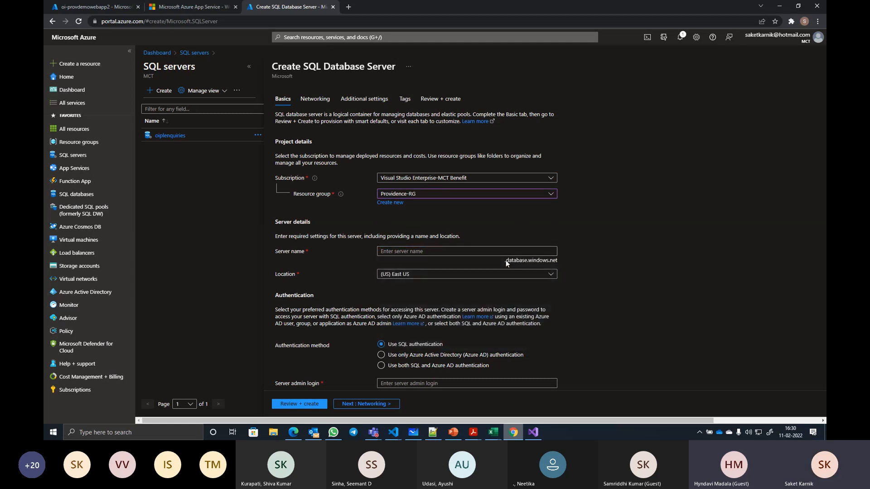
drag(523, 261, 555, 266)
click(557, 267)
click(458, 250)
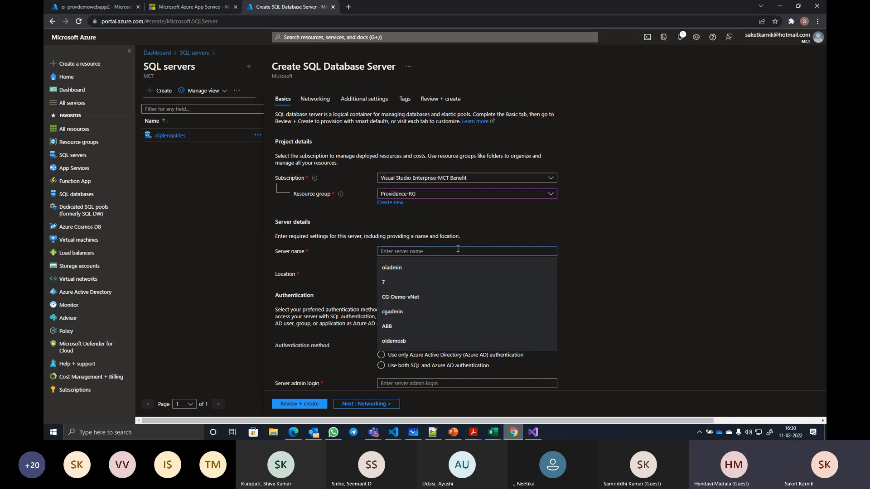
text(oi)
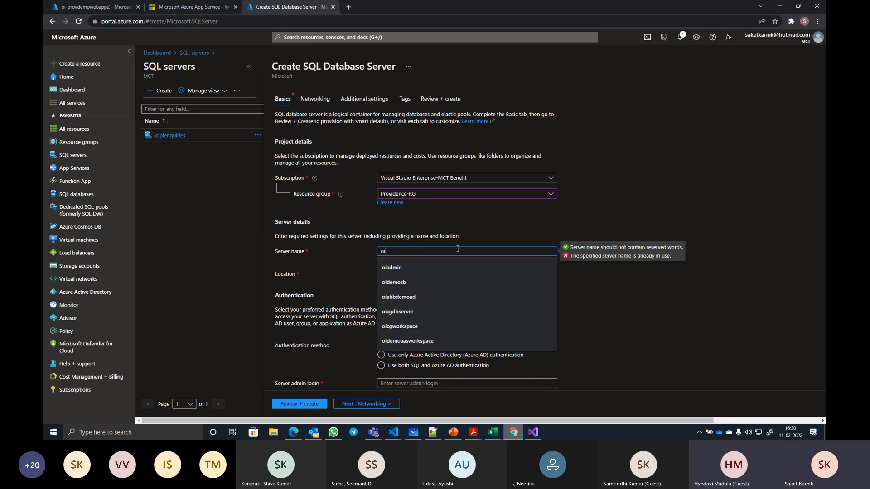
text(-prov)
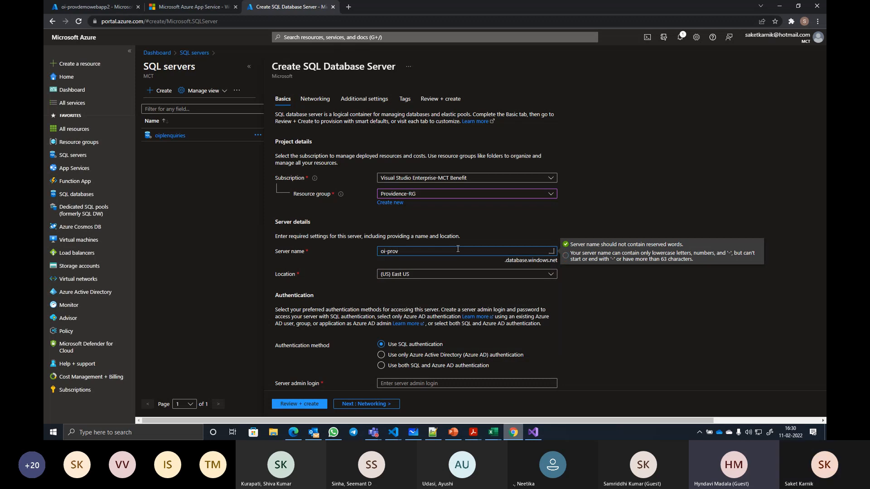
text(demoazsql)
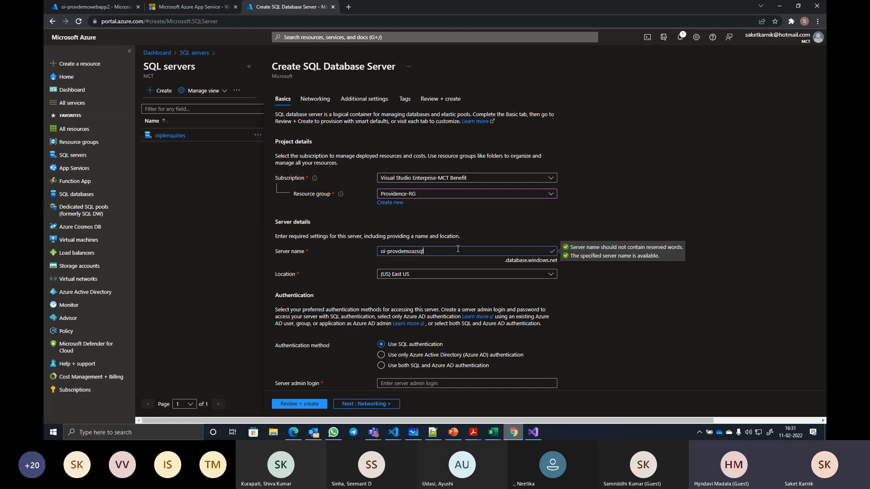
text(srv)
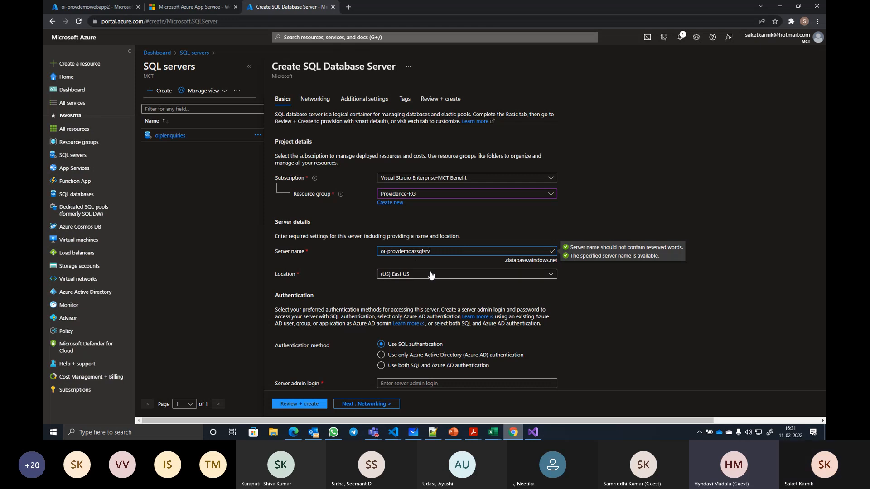
Set the SQL server's location to (Asia Pacific) Southeast Asia.
click(552, 276)
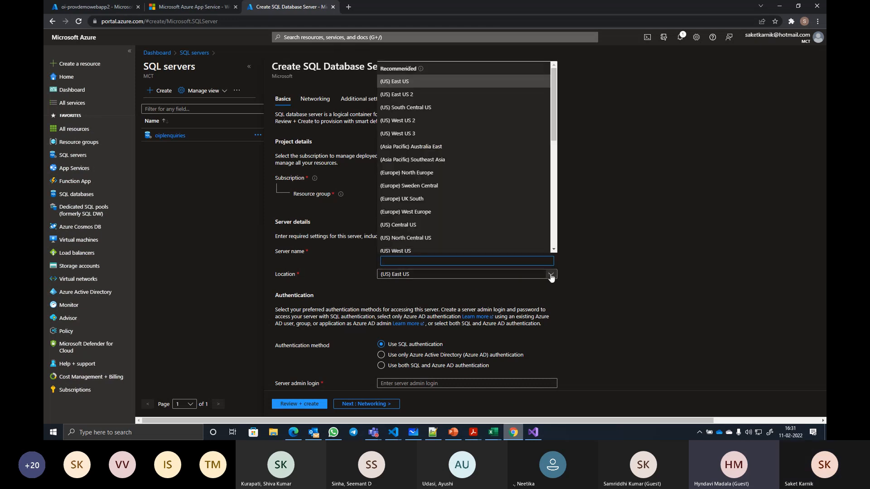
click(445, 161)
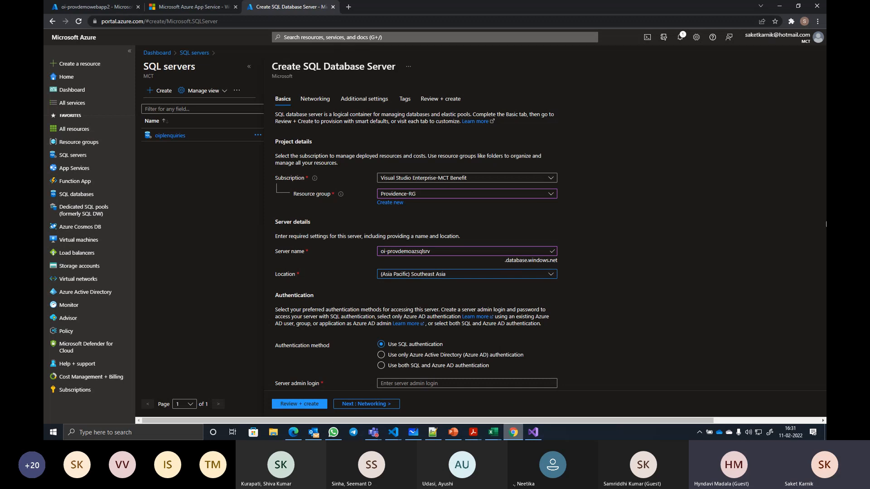
Enter oiadmin as the server admin login and fill in the Password and Confirm password fields.
scroll(428, 387, down, 2)
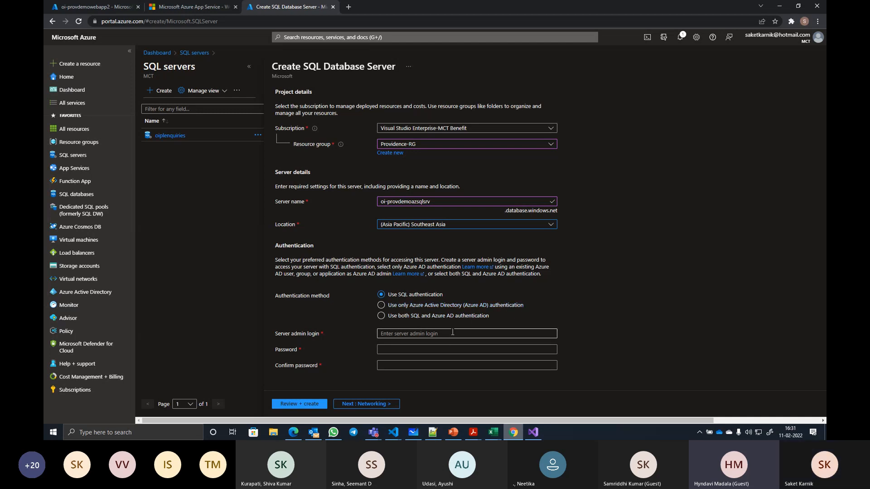
click(404, 333)
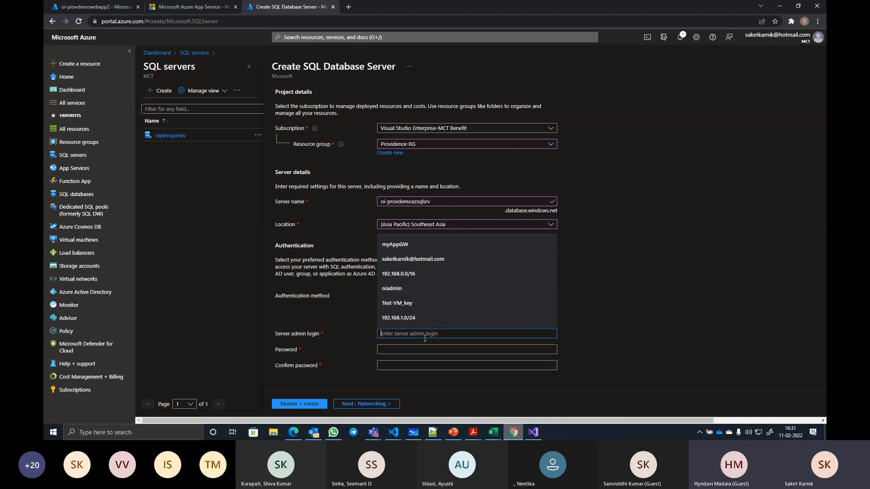
text(oiadmin)
key(Tab)
text(*********)
key(Tab)
text(*********)
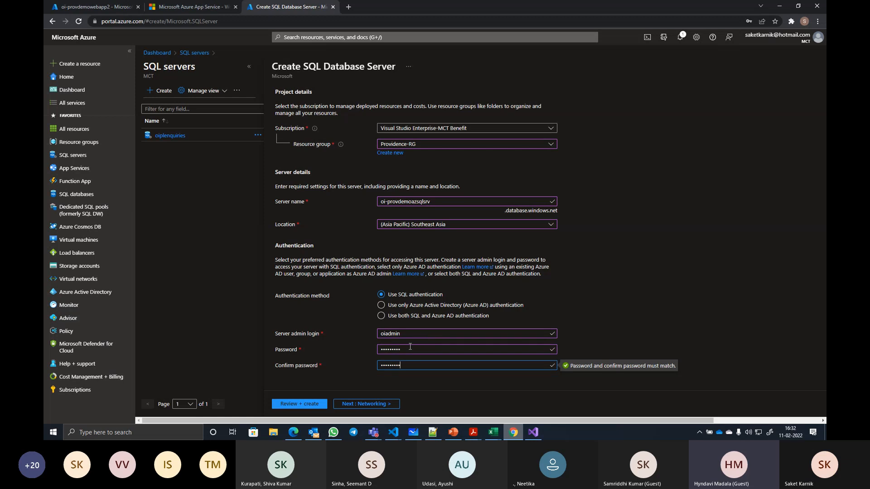
Set the networking firewall rule to allow Azure services and resources to access this server.
click(379, 405)
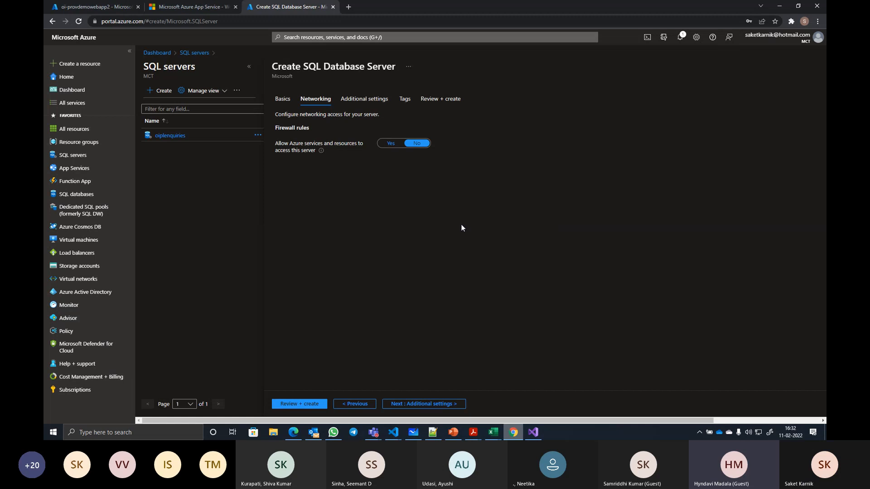
click(389, 145)
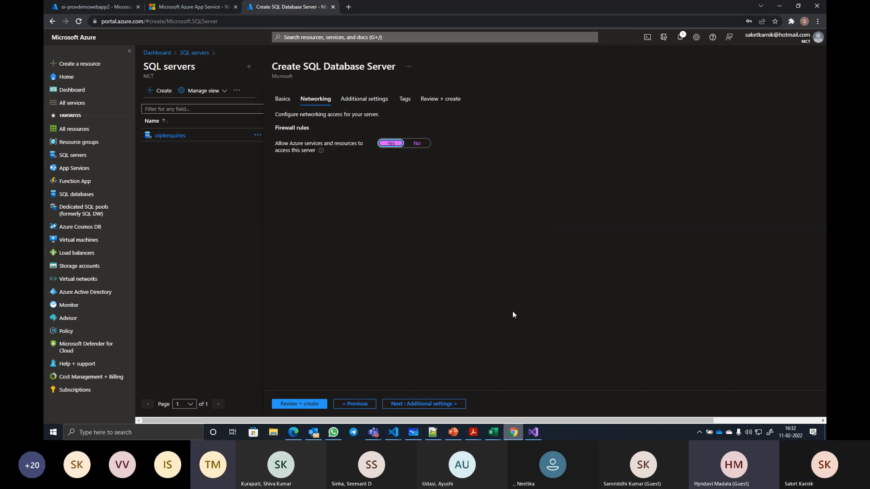
Review the SQL server's basic settings, including location and authentication, and return to the networking settings.
click(355, 404)
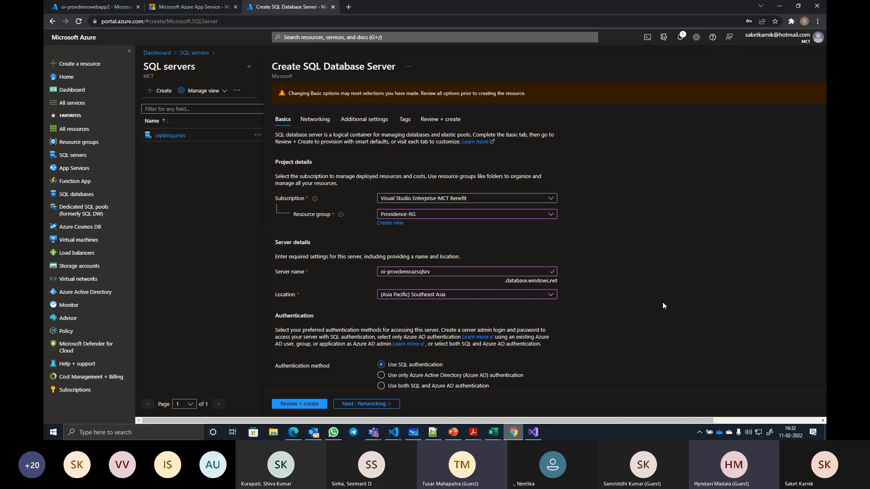
scroll(716, 226, down, 1)
scroll(713, 235, up, 1)
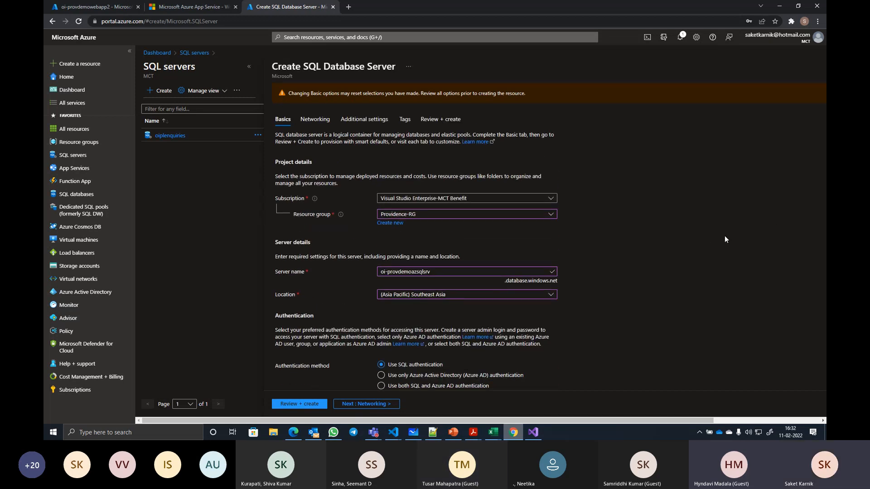
scroll(687, 261, down, 2)
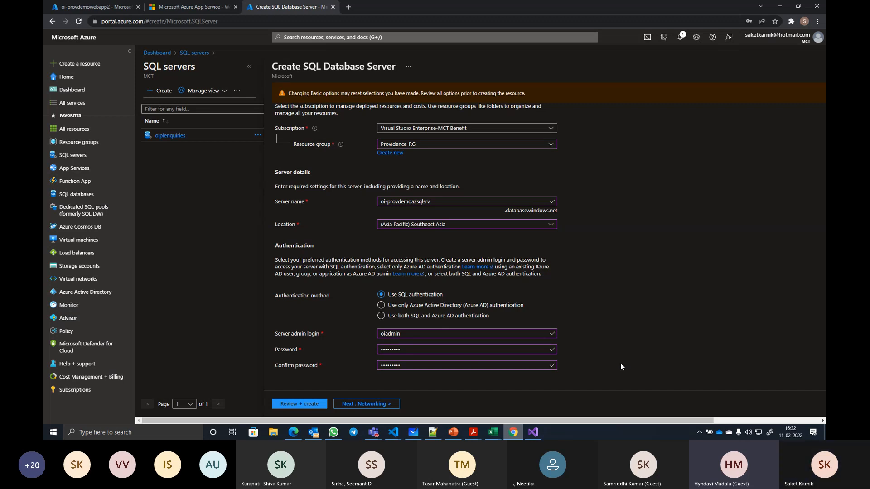
click(379, 404)
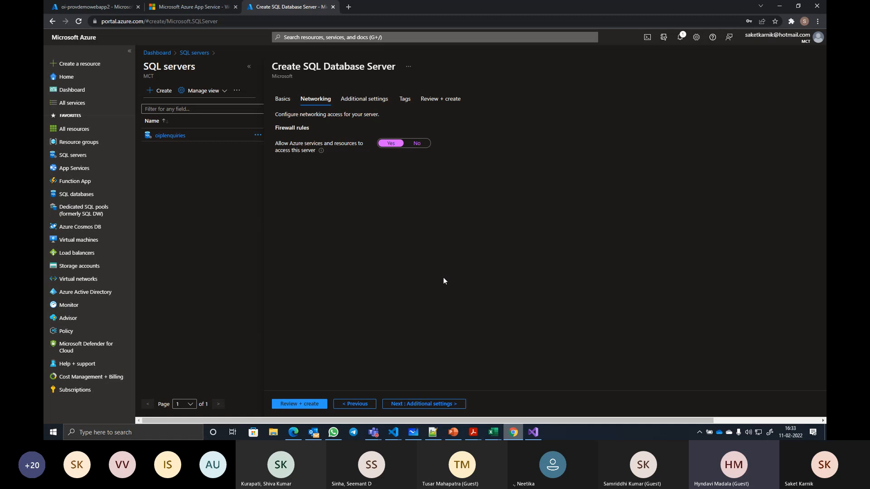
Keep Microsoft Defender for SQL at Not now and continue to the tag settings.
click(416, 405)
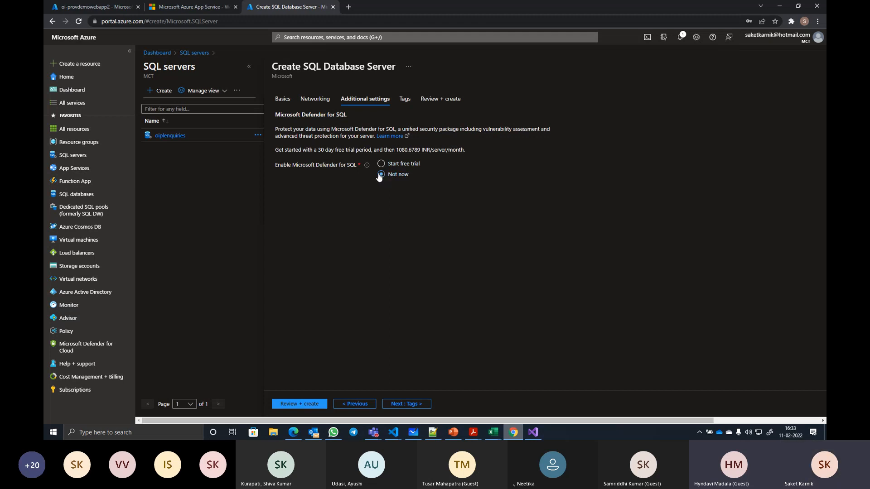
click(402, 404)
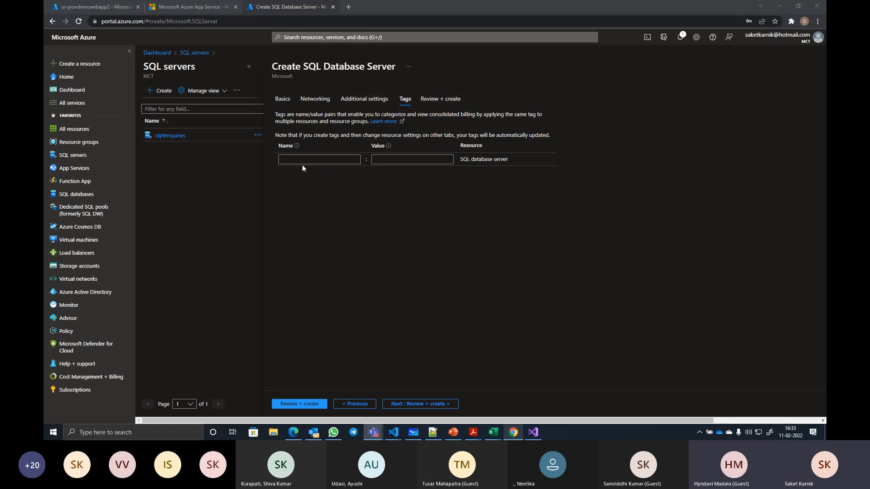
Tag the SQL server with Created-By set to the creator's name and Created-For set to Learning.
click(316, 159)
click(309, 175)
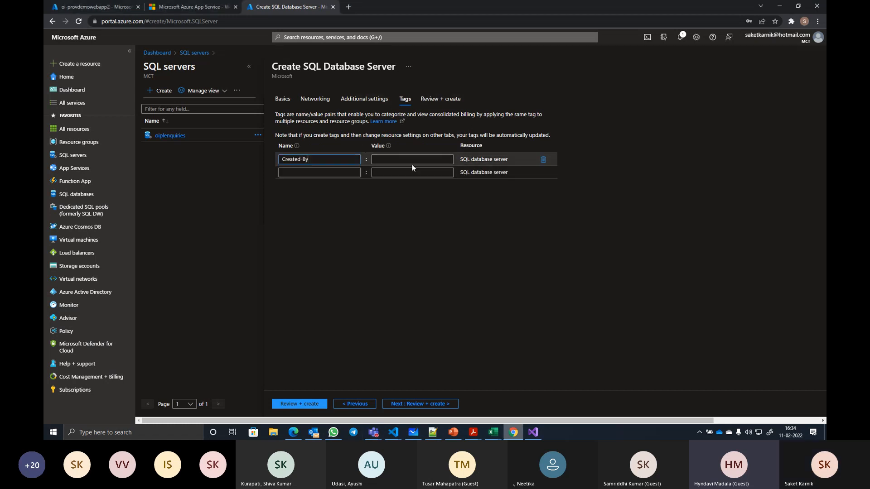
click(412, 162)
click(397, 171)
click(302, 172)
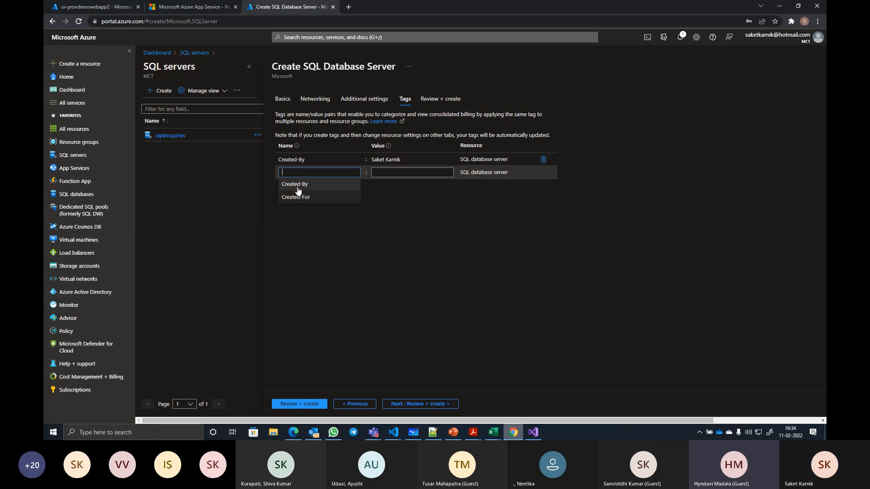
click(298, 195)
click(384, 177)
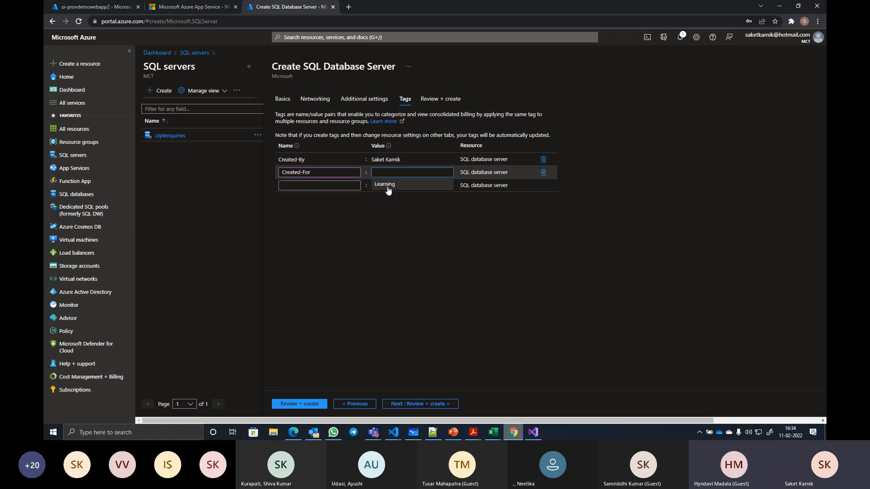
click(385, 185)
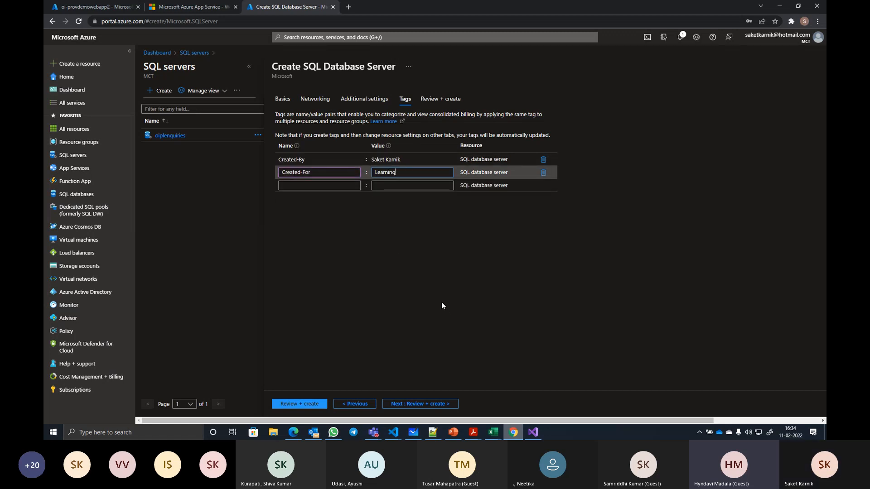
Review and create the SQL server, wait for its deployment, and open the new resource.
click(428, 404)
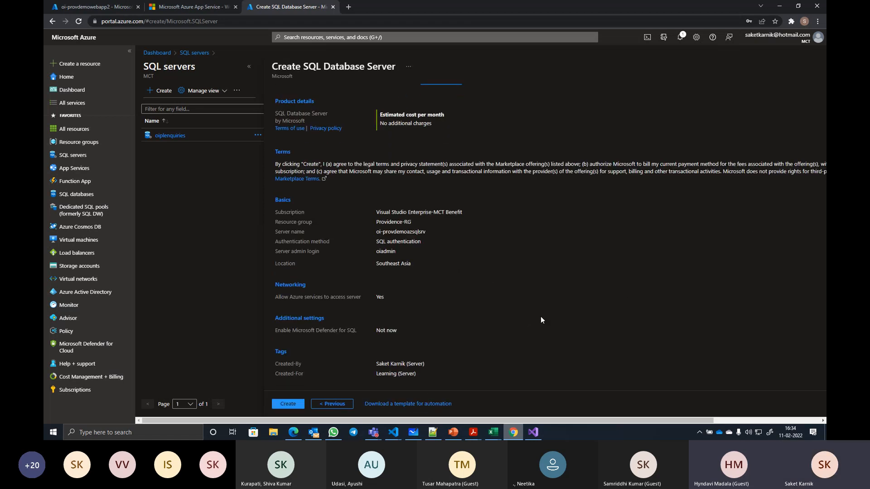
click(296, 408)
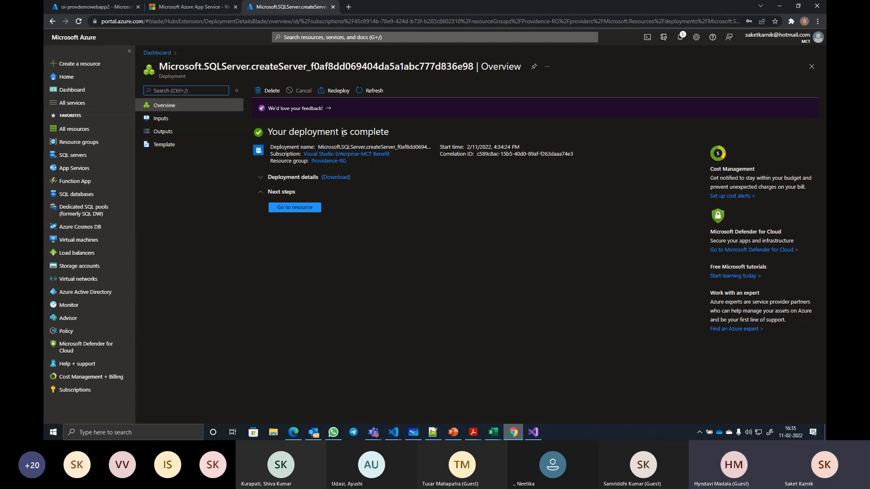
click(298, 210)
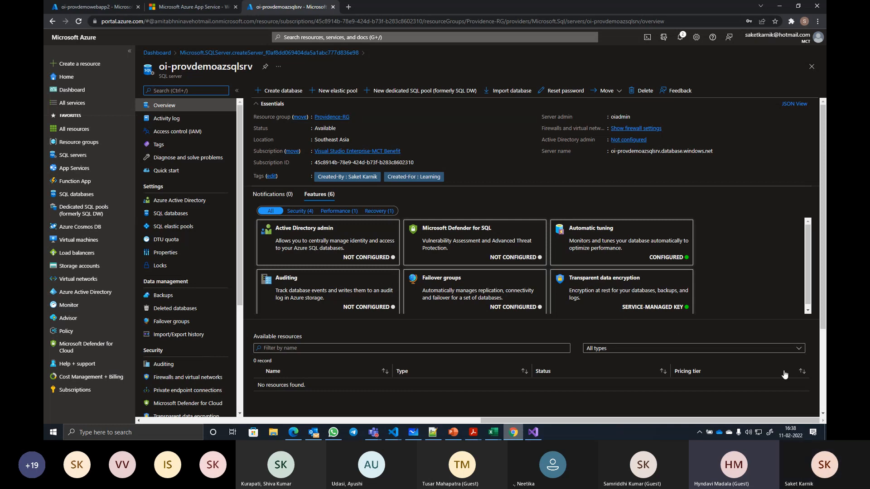
key(alt+Tab)
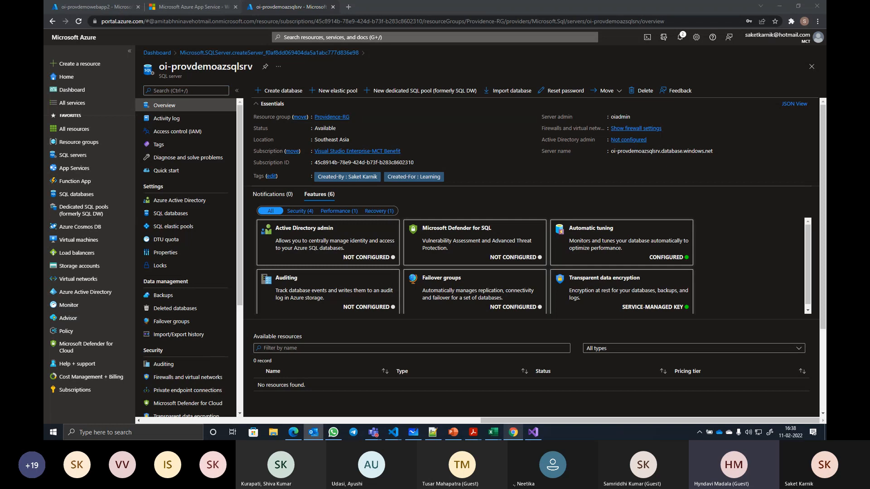
key(alt+Tab)
key(alt+Tab)
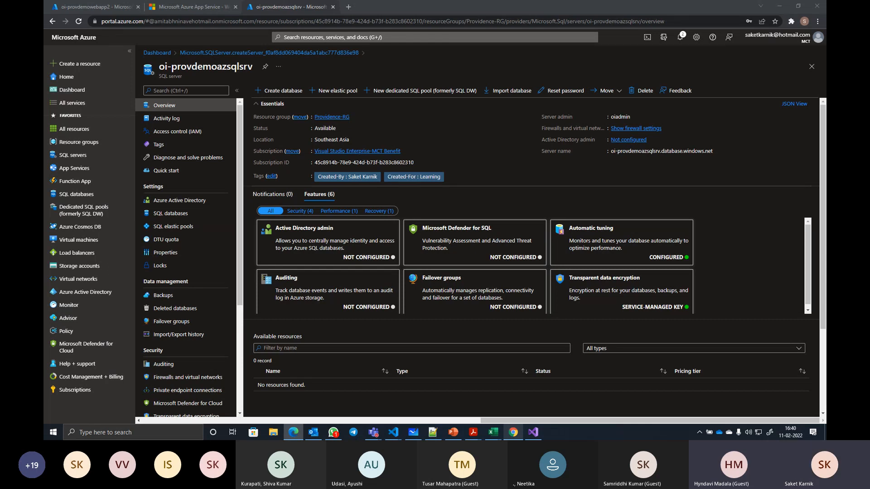
click(612, 92)
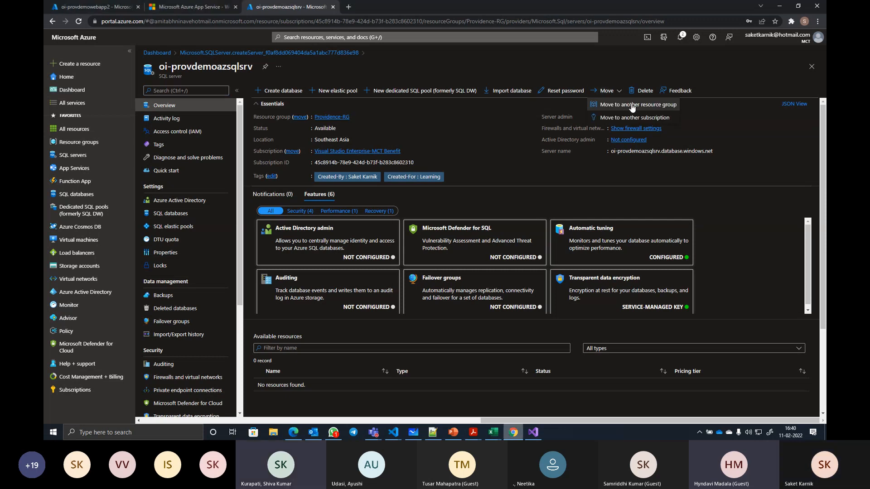
click(611, 73)
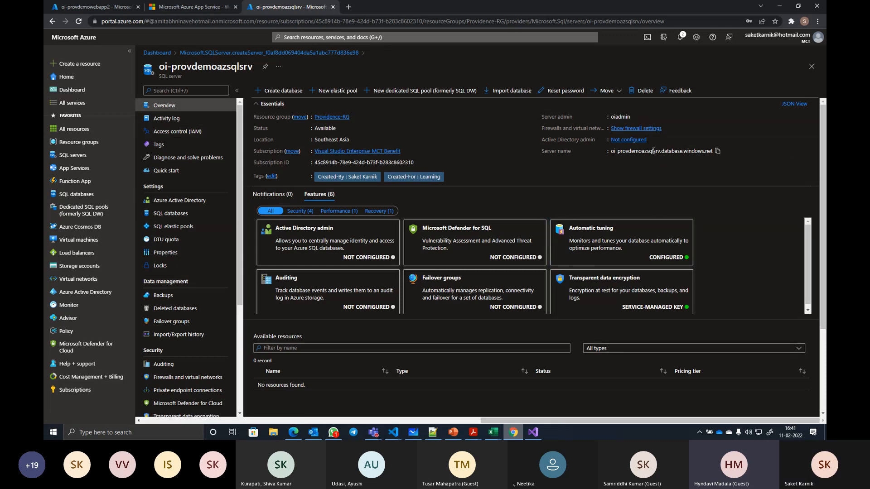
View the SQL server's firewall and virtual network settings and return to the server's overview.
click(631, 130)
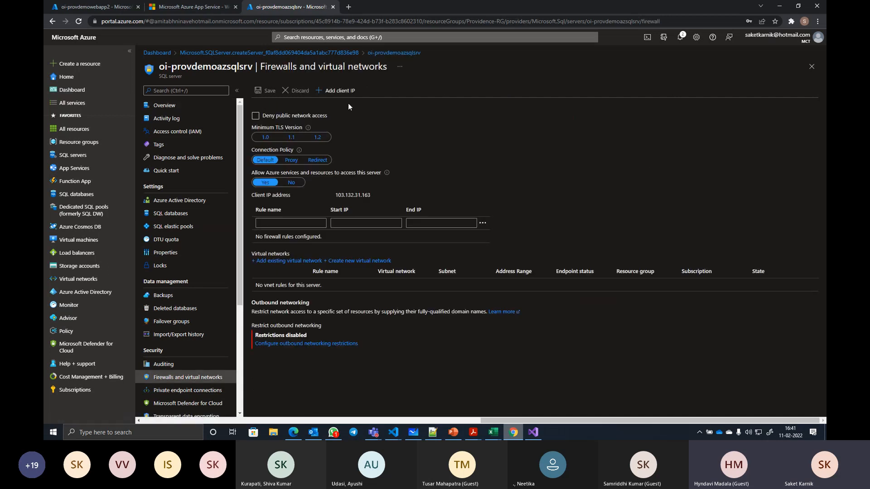
click(331, 53)
click(300, 208)
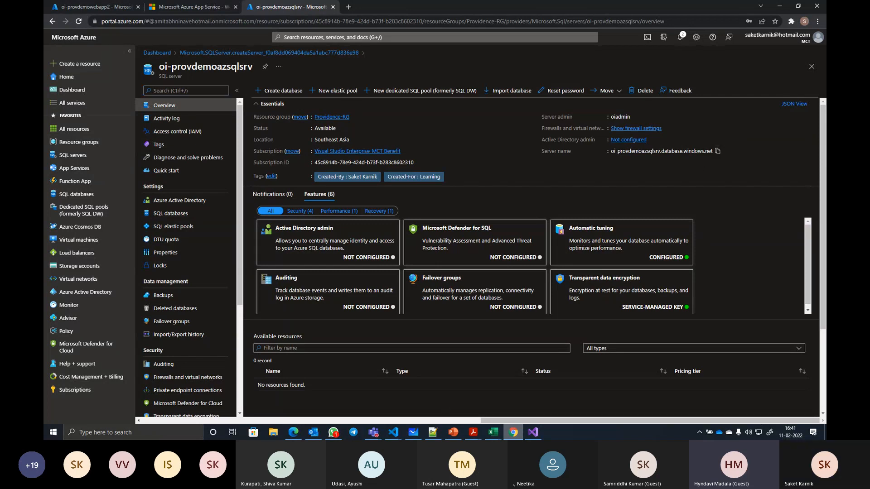
Switch to Visual Studio and put the connectionString attribute of the cs entry in Web.config on its own line.
click(538, 434)
click(509, 187)
click(363, 150)
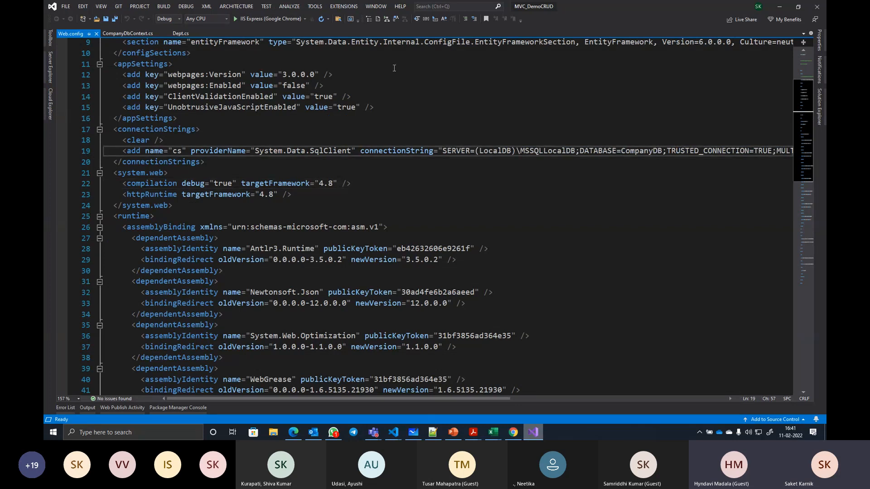
key(Return)
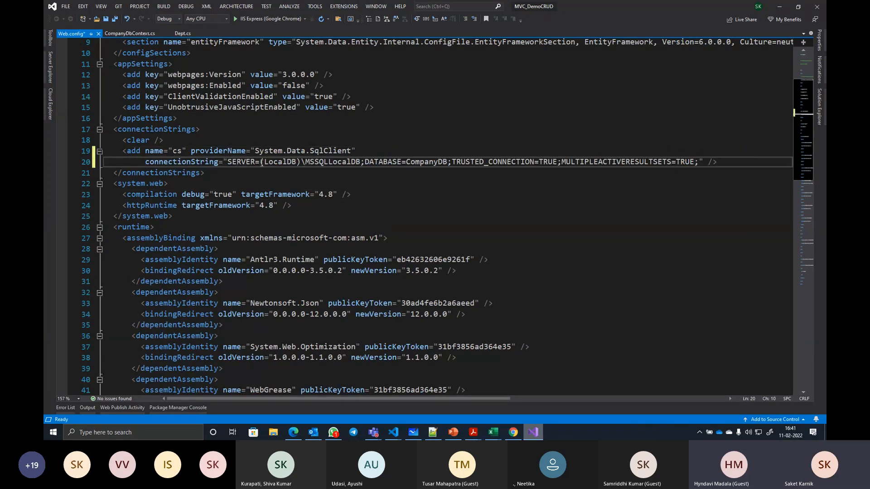
Replace the SERVER value (LocalDB)\MSSQLLocalDB in the connection string with oi-provdemoazsqlsrv.database.windows.net.
drag(261, 162, 361, 162)
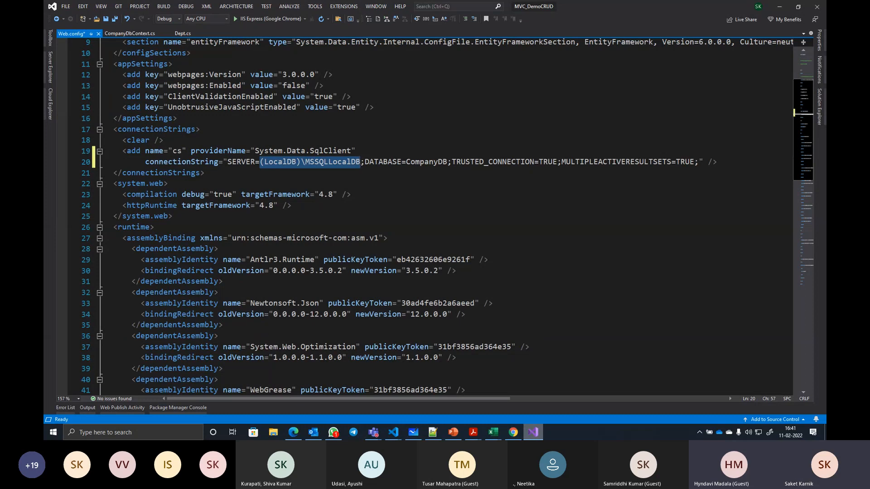
key(BackSpace)
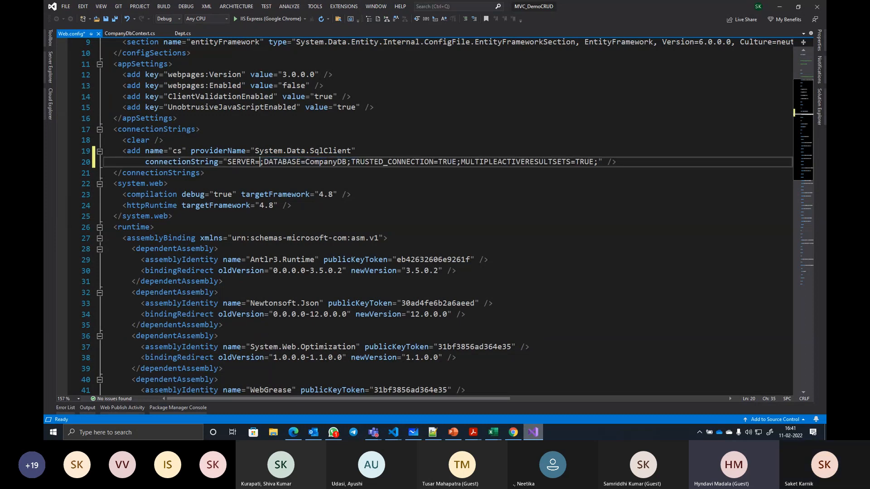
text(oi-provdemoazsqlsrv.database.windows.net)
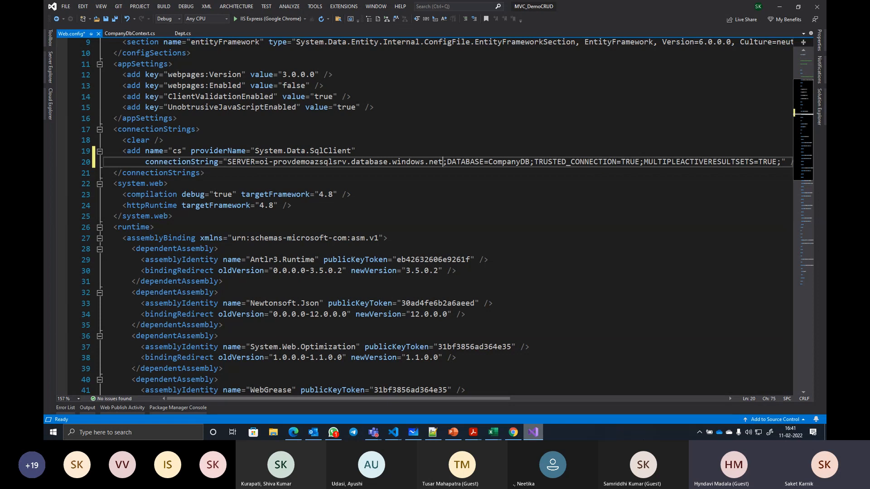
Replace TRUSTED_CONNECTION=TRUE in the cs connection string with USER ID=oiadmin.
key(Right)
key(Right)
key(Right)
key(Right)
key(Right)
key(Right)
key(Right)
key(Right)
key(Right)
key(Right)
key(Right)
key(Right)
key(Right)
key(Right)
key(Right)
key(Right)
key(Right)
key(shift+Right)
key(shift+Right)
key(shift+Right)
key(shift+Right)
key(shift+Right)
key(shift+Right)
key(shift+Right)
key(shift+Right)
key(shift+Right)
key(shift+Right)
key(shift+Right)
key(shift+Right)
key(shift+Right)
key(shift+Right)
key(shift+Right)
key(shift+Right)
key(shift+Right)
key(shift+Right)
key(shift+Right)
key(shift+Right)
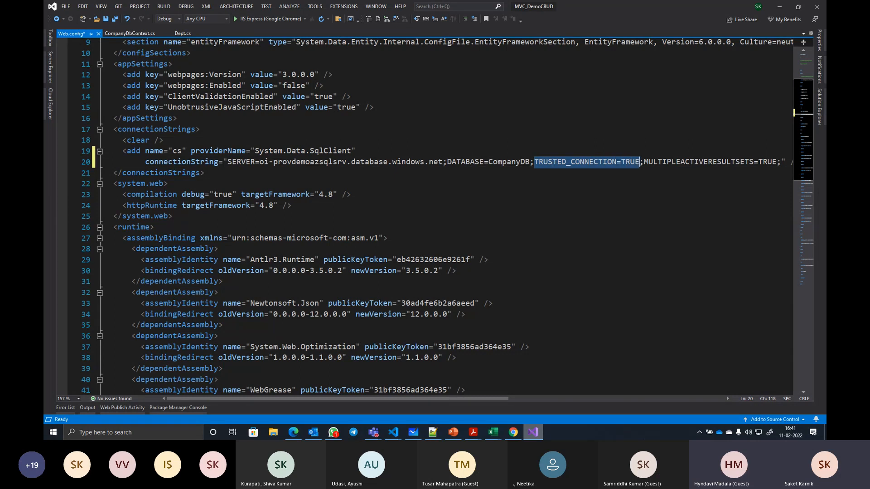
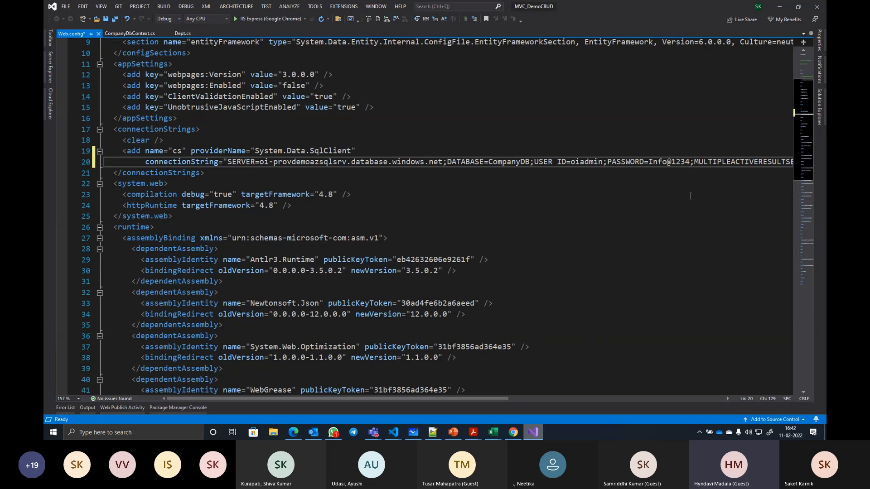
Add a PASSWORD entry holding the SQL server admin password after the user ID in the connection string, and save Web.config.
drag(535, 161, 691, 162)
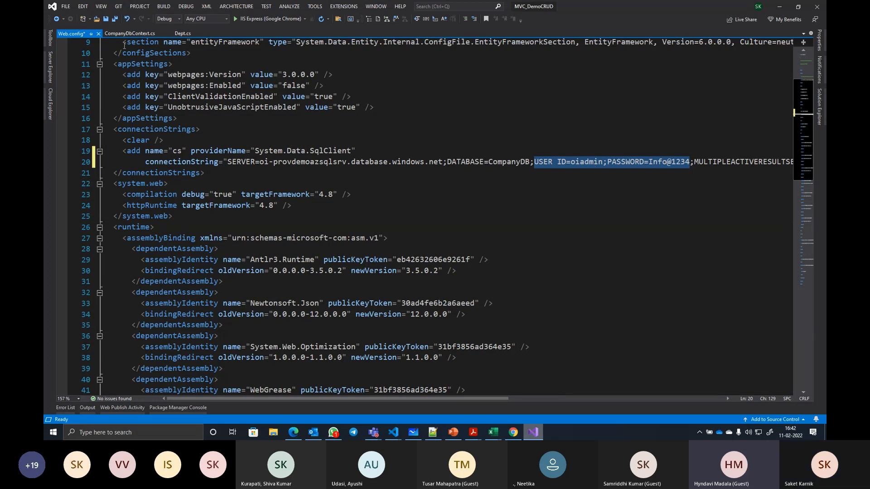
click(114, 18)
Switch to the Azure portal and add and save a firewall rule for the current client IP address on the SQL server.
click(779, 7)
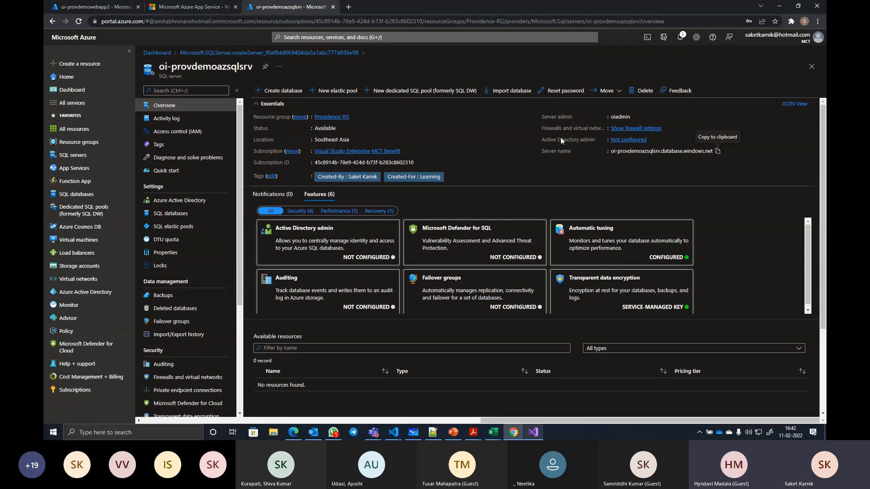
click(635, 129)
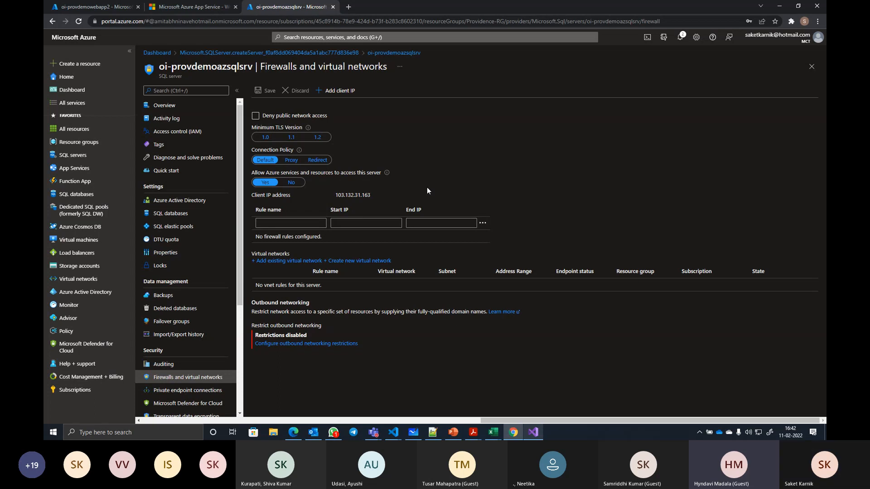
drag(336, 197, 386, 200)
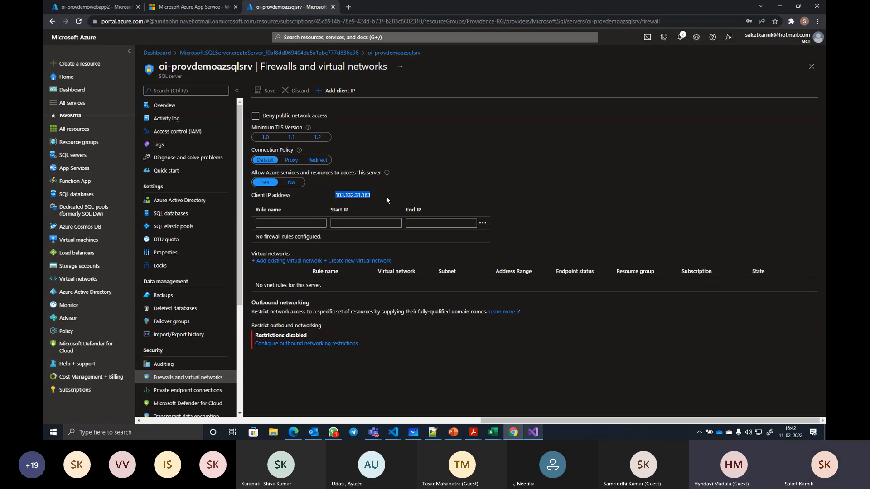
click(346, 201)
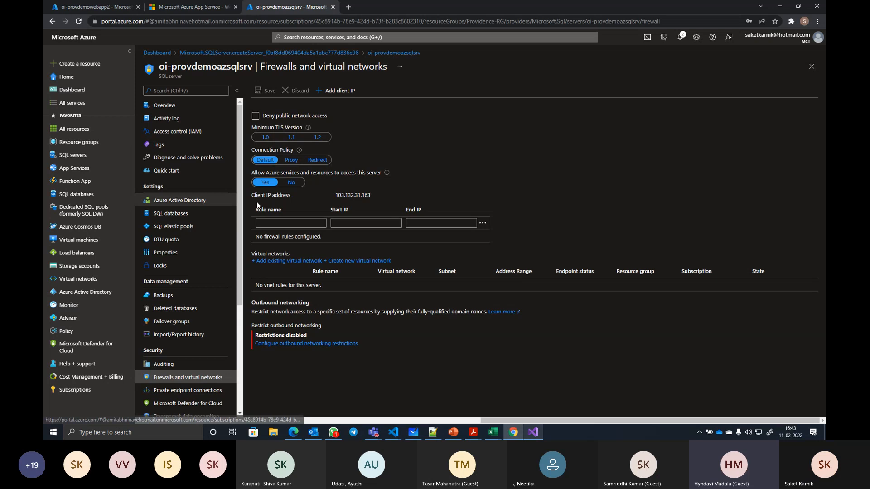
drag(331, 197, 359, 196)
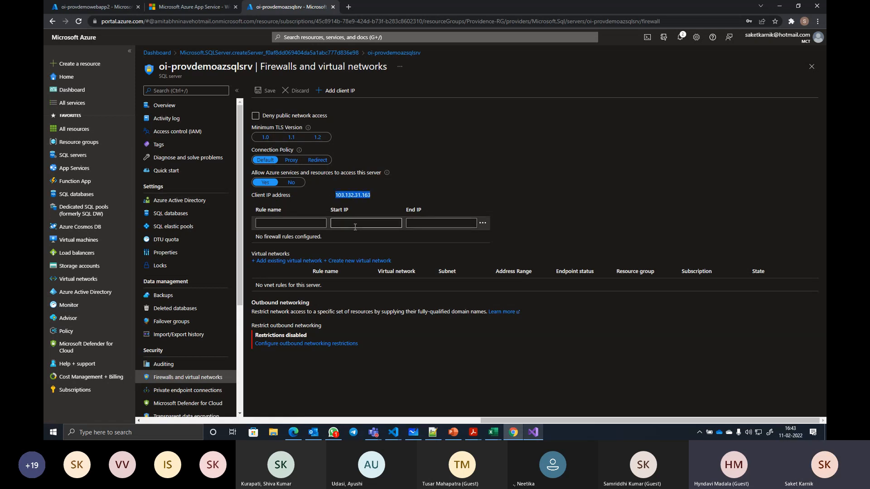
click(336, 92)
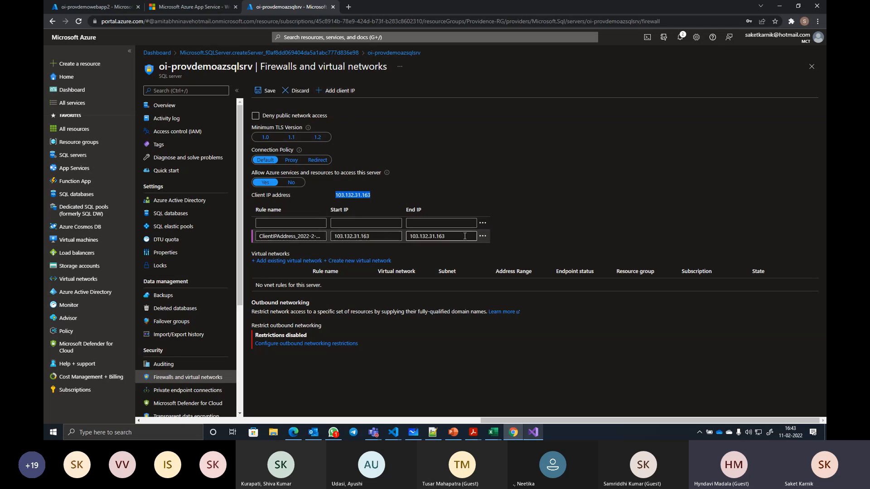
click(267, 90)
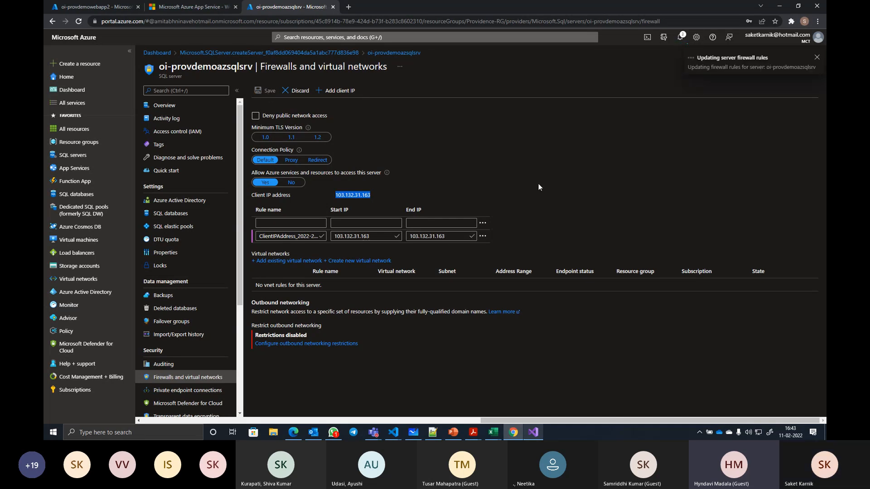
click(271, 135)
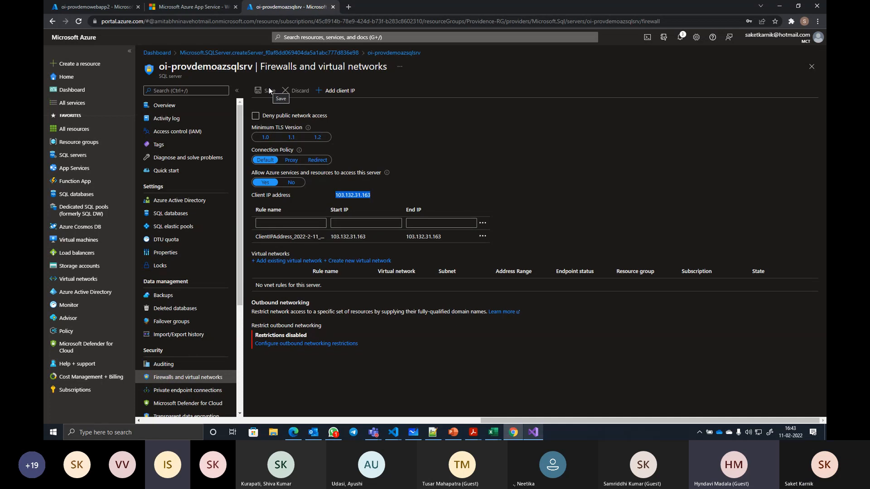
Switch to Visual Studio and examine the server, user ID and password entries of the connection string in Web.config.
click(534, 433)
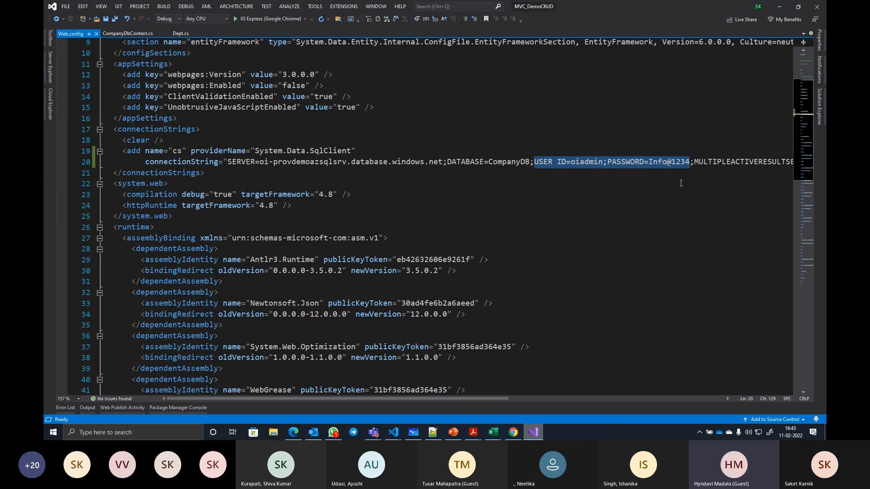
drag(260, 162, 443, 161)
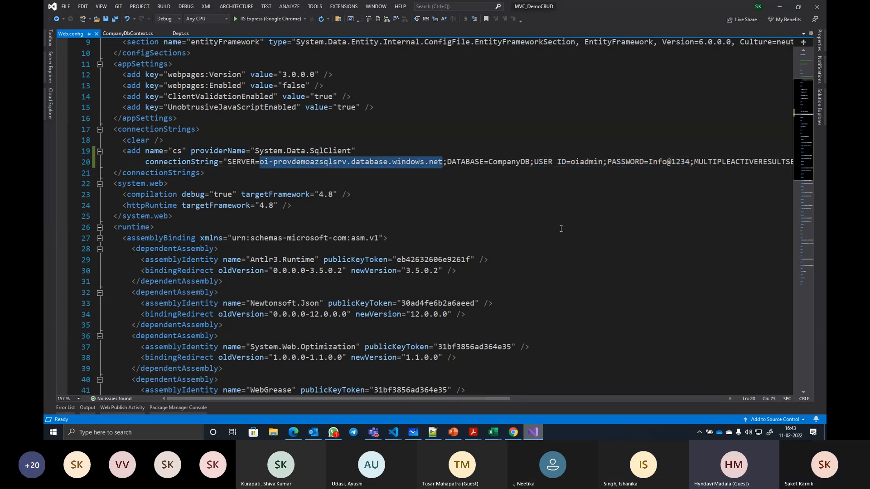
double_click(539, 162)
drag(567, 161, 690, 162)
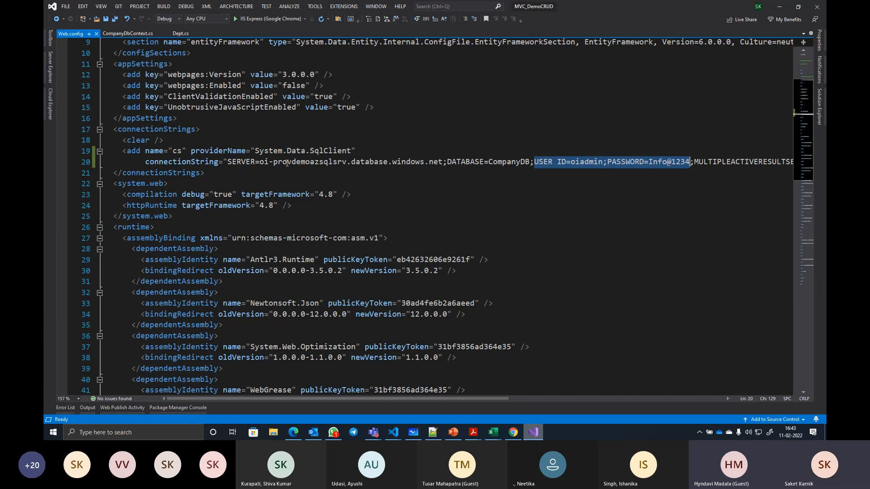
drag(260, 162, 442, 163)
double_click(589, 162)
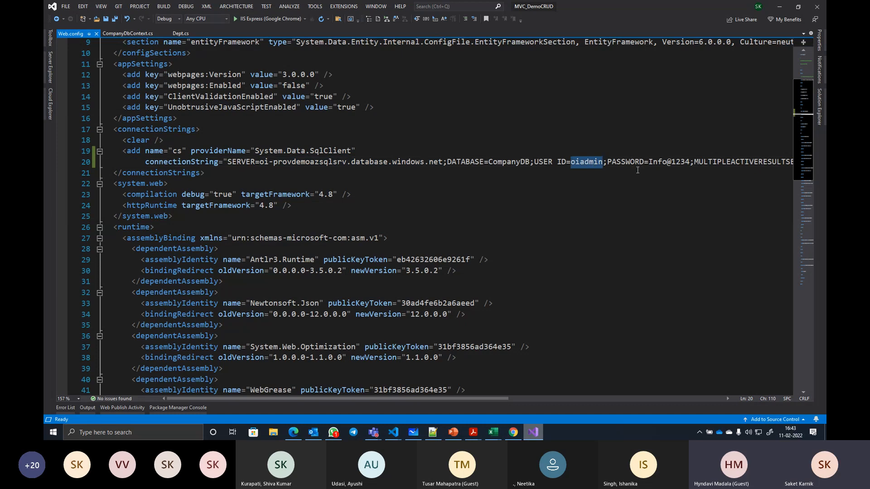
click(667, 162)
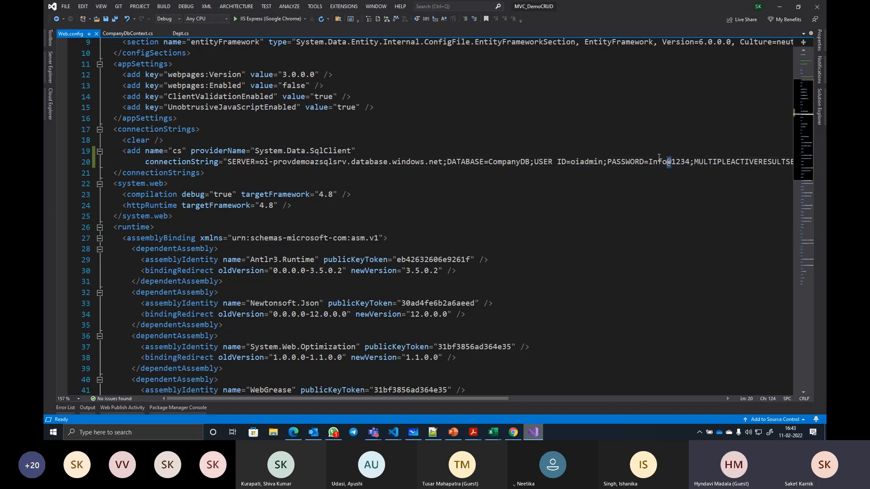
drag(650, 159, 690, 162)
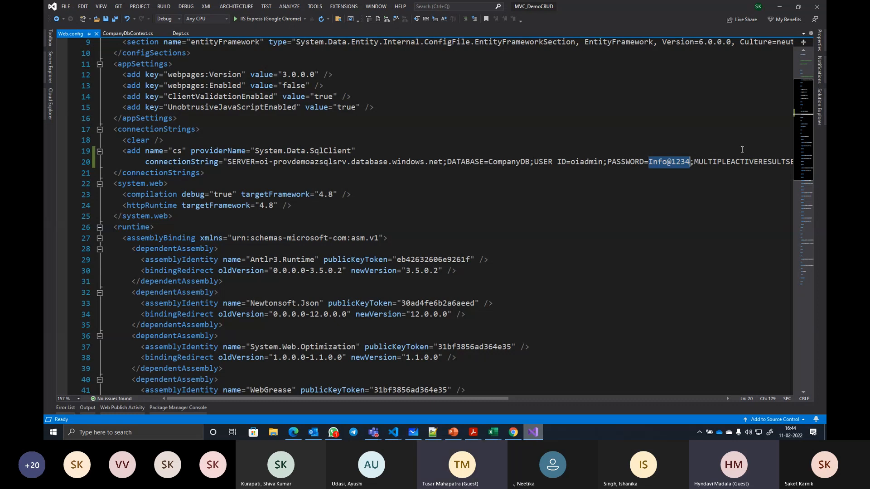
click(819, 105)
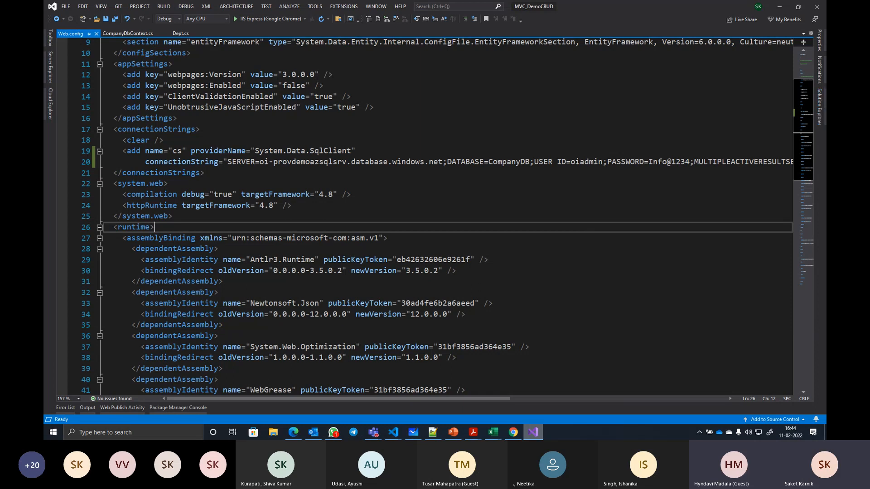
click(822, 112)
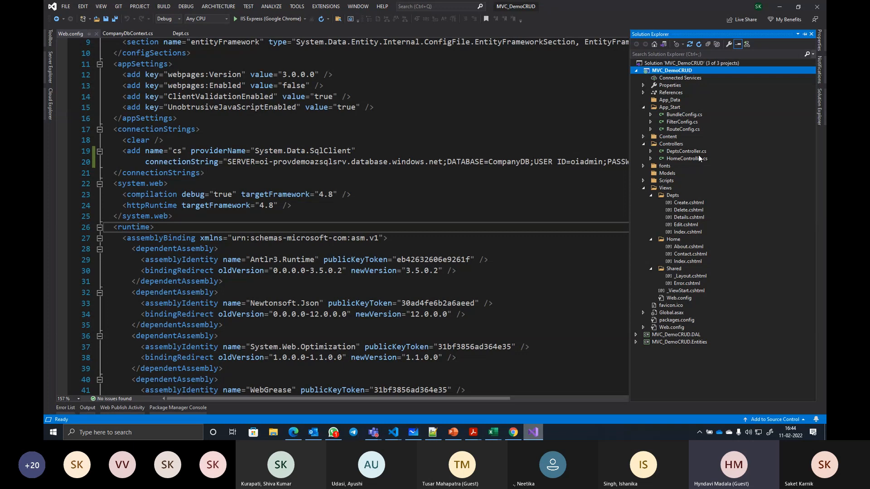
click(425, 198)
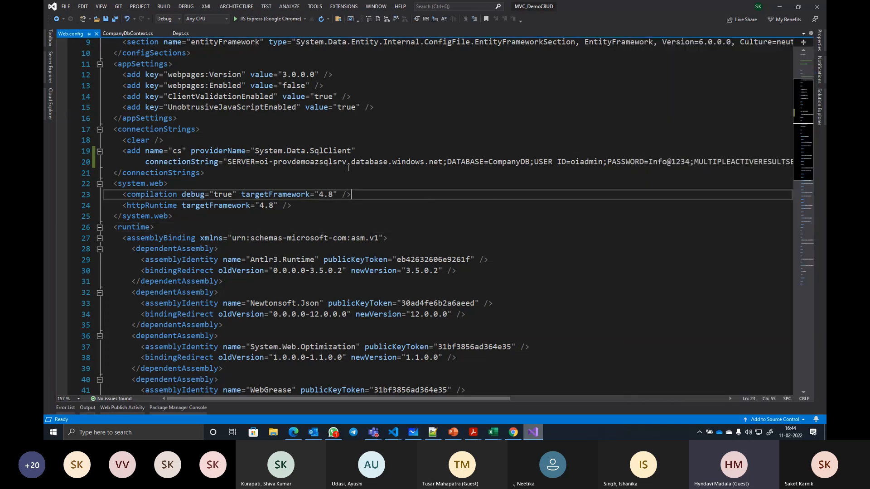
drag(259, 162, 722, 162)
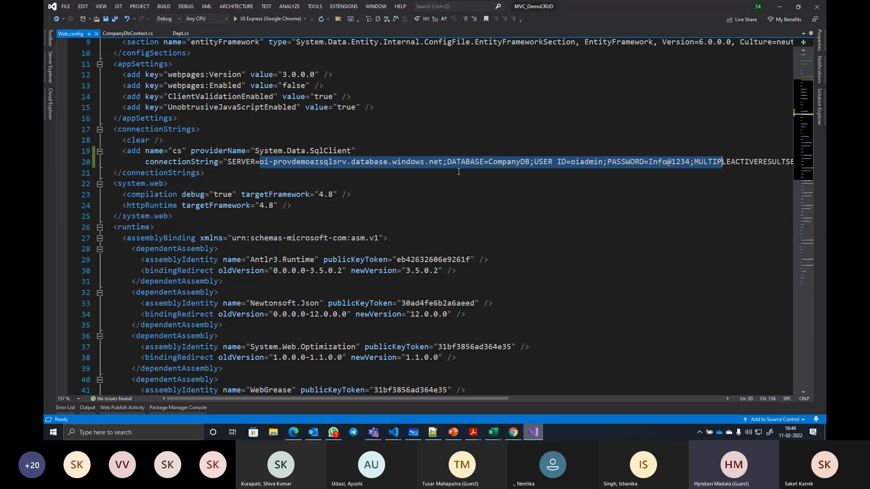
Run the MVC_DemoCRUD project locally with IIS Express, and check the SQL server's firewall settings and overview in the Azure portal.
click(248, 18)
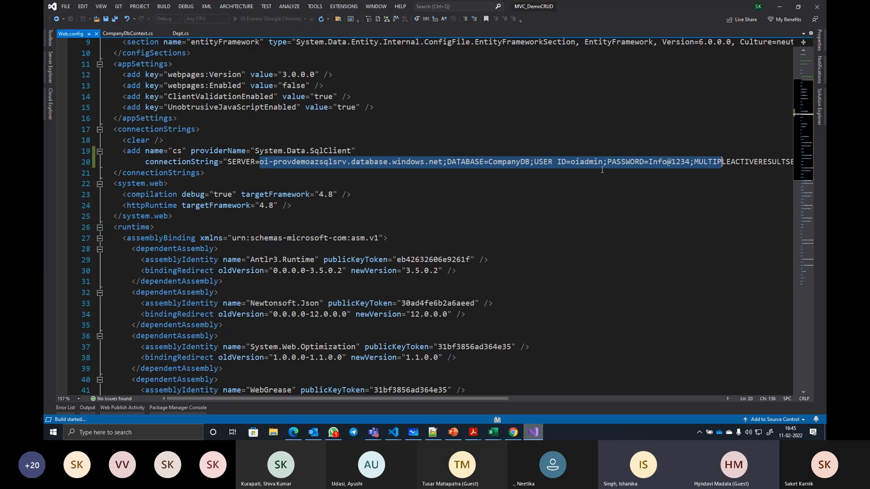
click(513, 432)
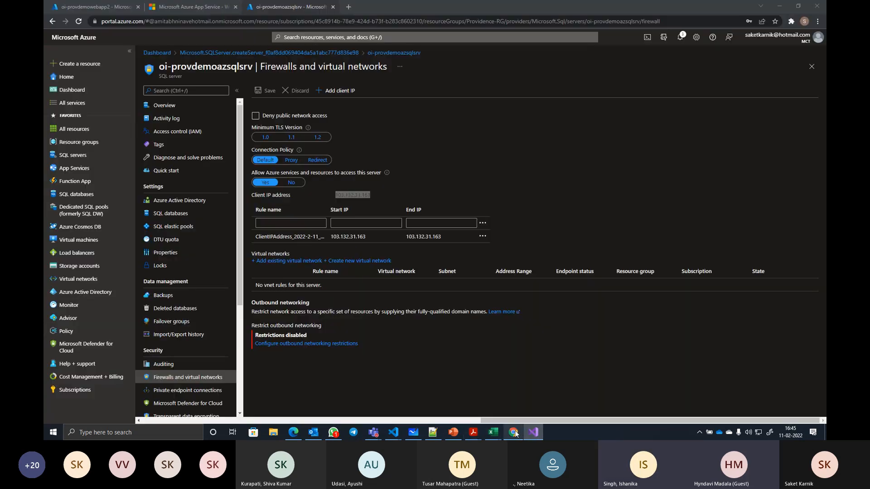
click(165, 103)
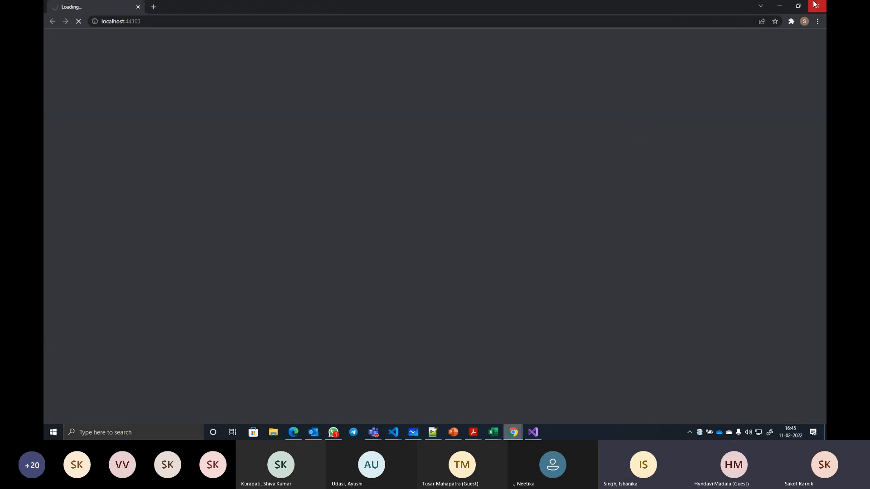
click(778, 7)
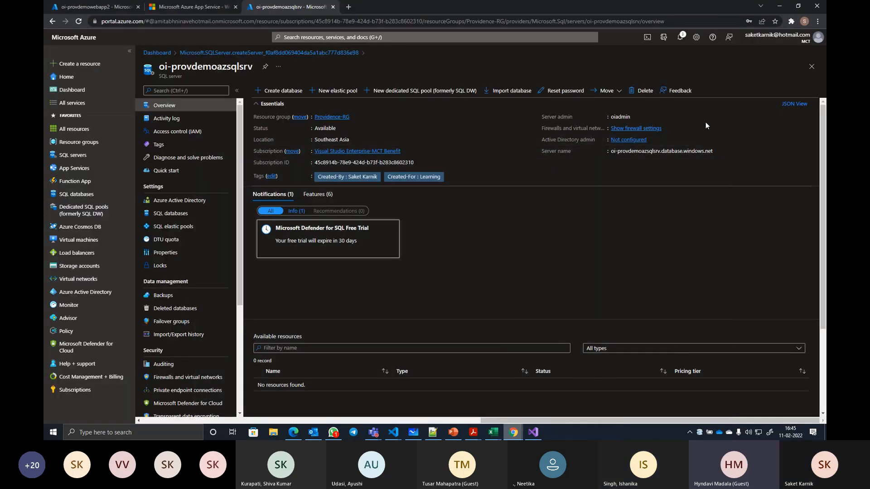
click(635, 130)
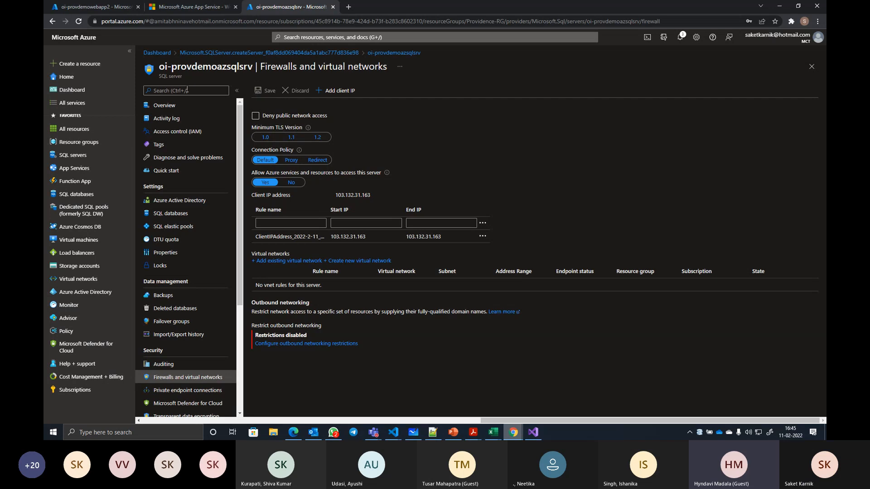
click(163, 105)
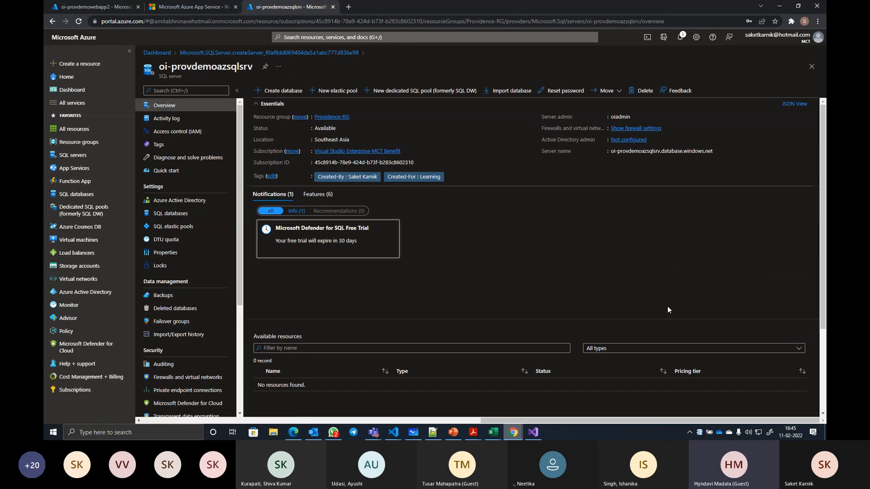
Open the Departments page of the locally running app in the browser and reload it.
click(534, 433)
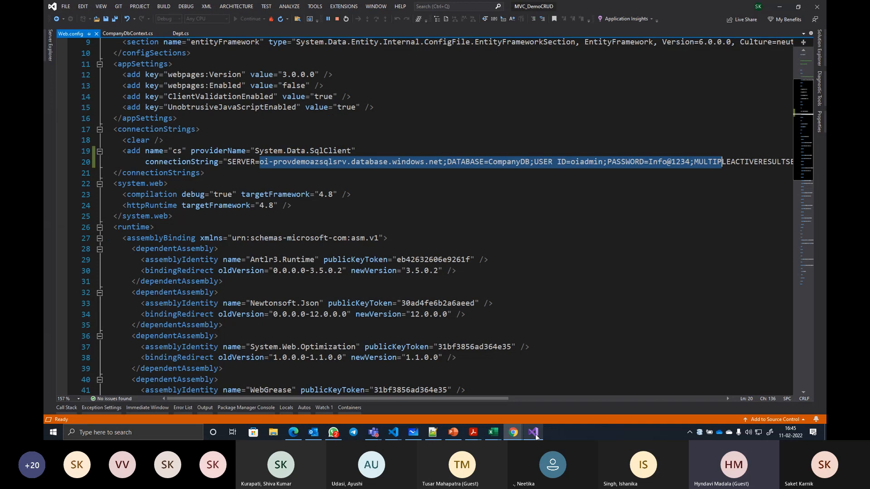
click(514, 432)
click(373, 41)
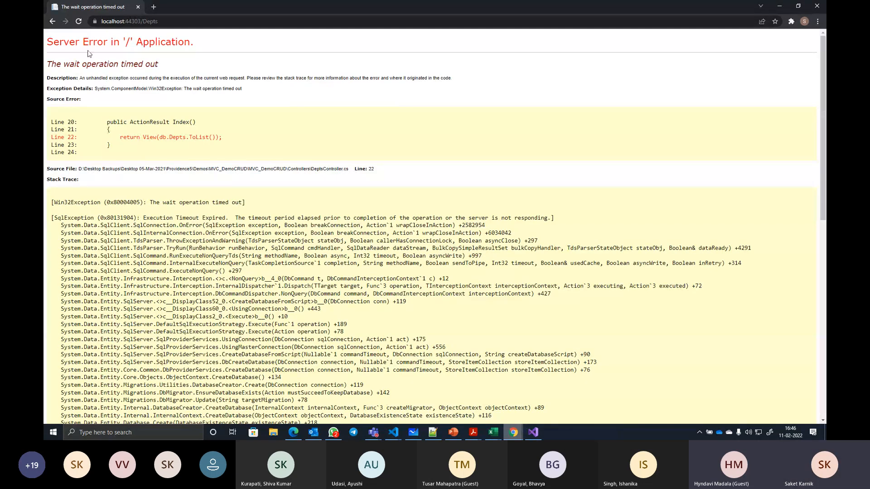
click(78, 22)
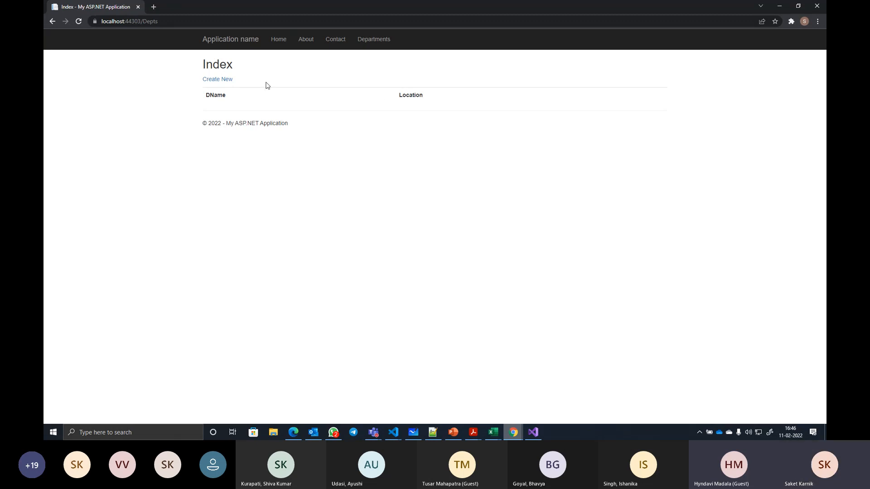
Create a department with DeptNo 10, DName HRD and Location Pune.
click(217, 79)
click(283, 108)
key(ctrl+a)
text(10)
key(Tab)
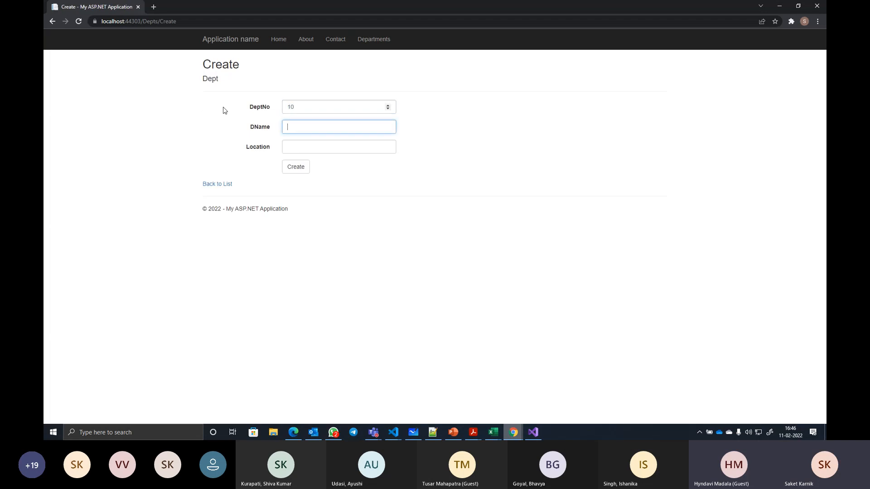
text(HRD)
key(Tab)
text(Pune)
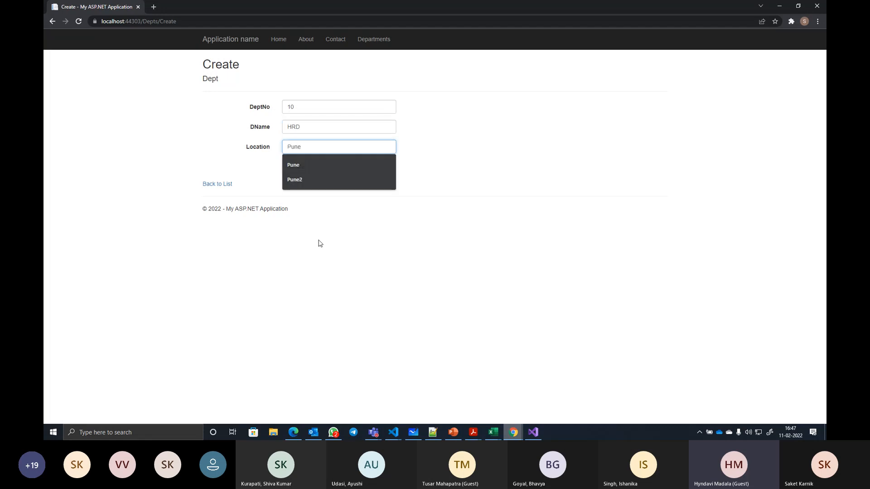
click(297, 169)
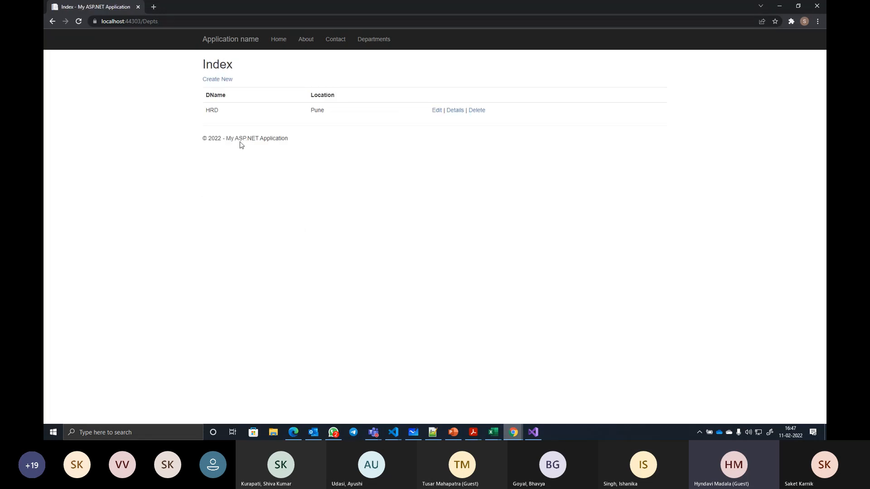
Create a second department with DeptNo 20, DName Finance & Legal and Location Pune.
click(218, 80)
click(301, 107)
key(BackSpace)
text(20)
key(Tab)
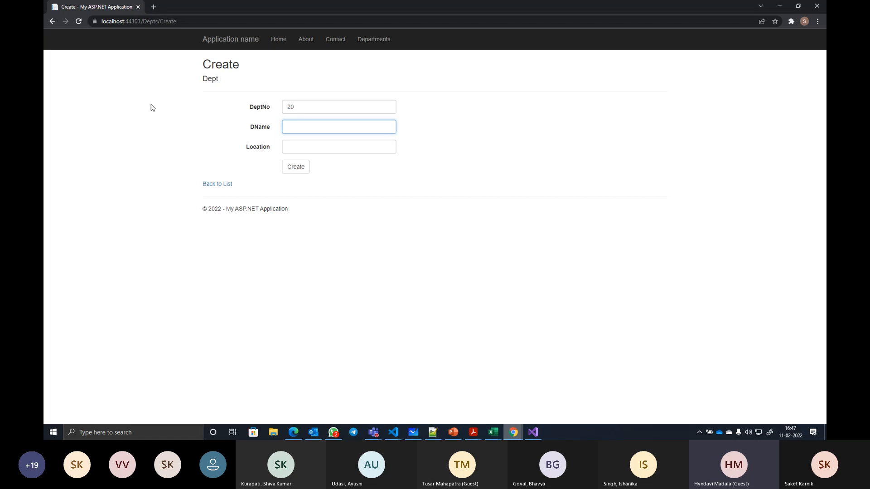
text(Fina)
key(Tab)
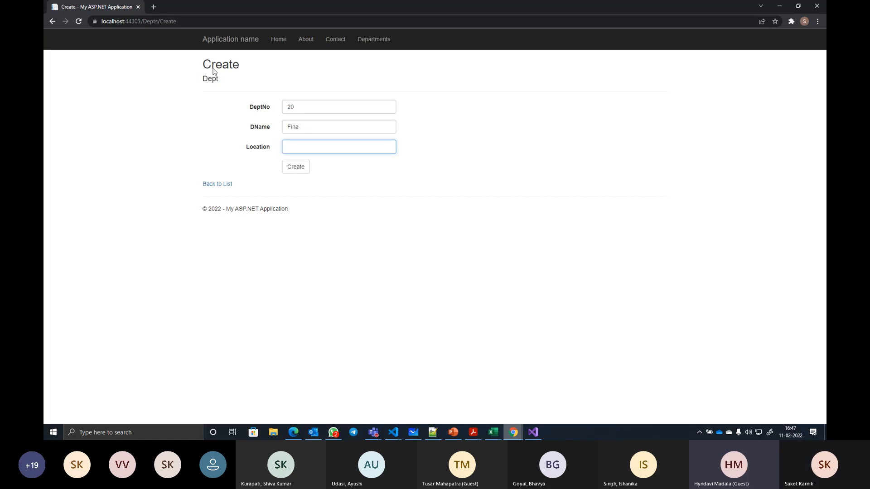
click(317, 127)
click(315, 146)
click(310, 151)
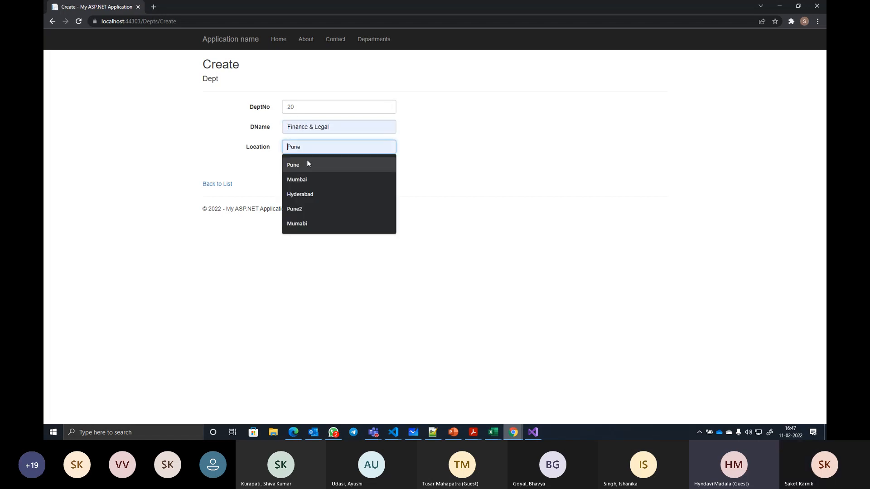
click(306, 165)
click(302, 166)
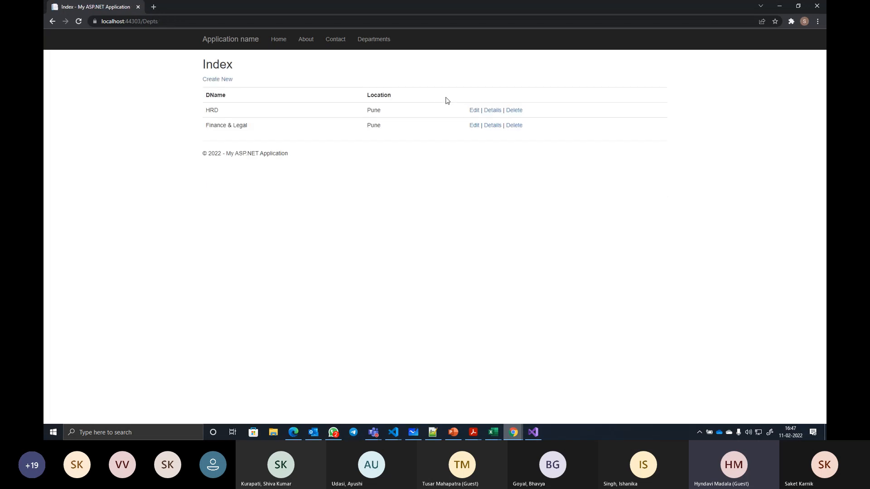
View the details of the Finance & Legal department, return to the list, and close the running app's browser window.
click(492, 126)
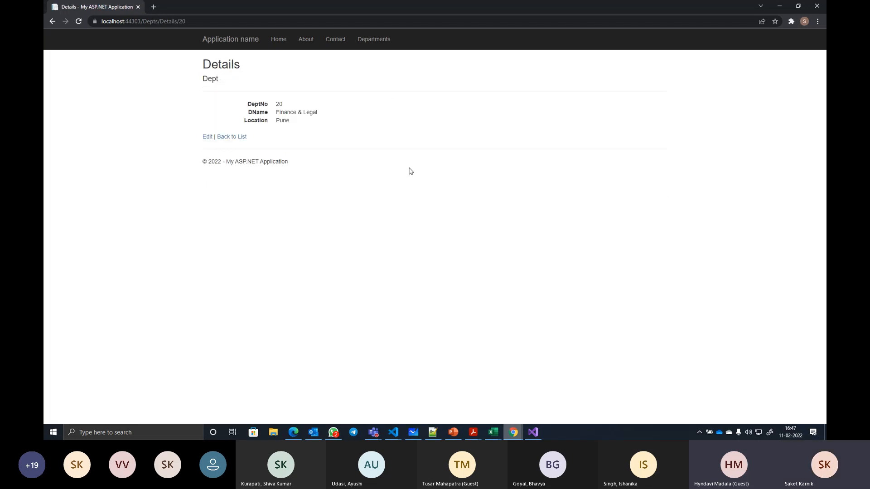
click(232, 137)
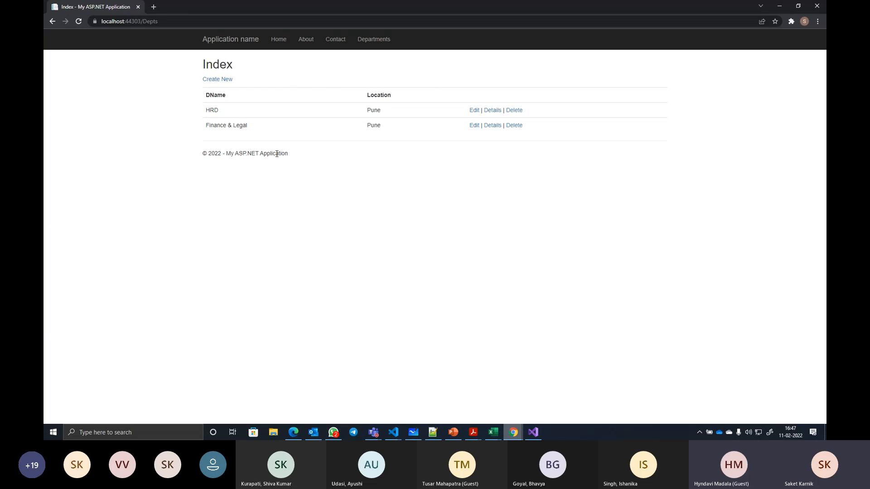
click(818, 8)
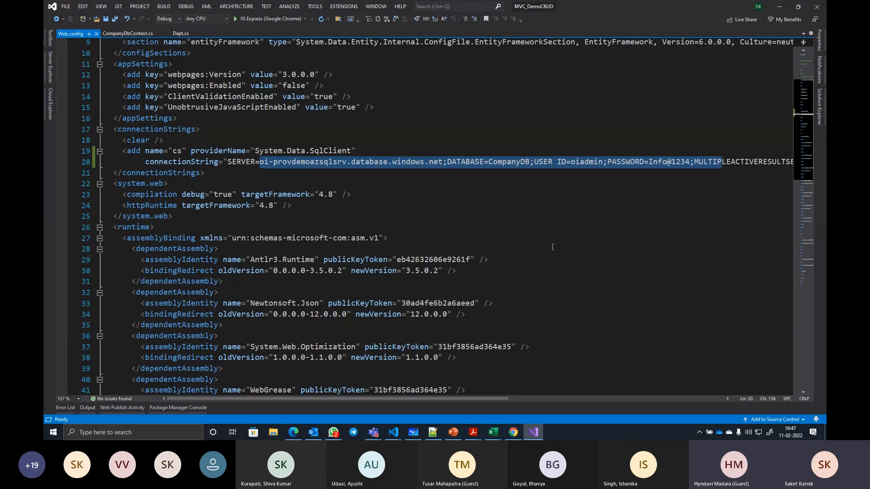
Examine the full connection string in Web.config, from the server name to the MULTIPLEACTIVERESULTSETS entry.
click(596, 230)
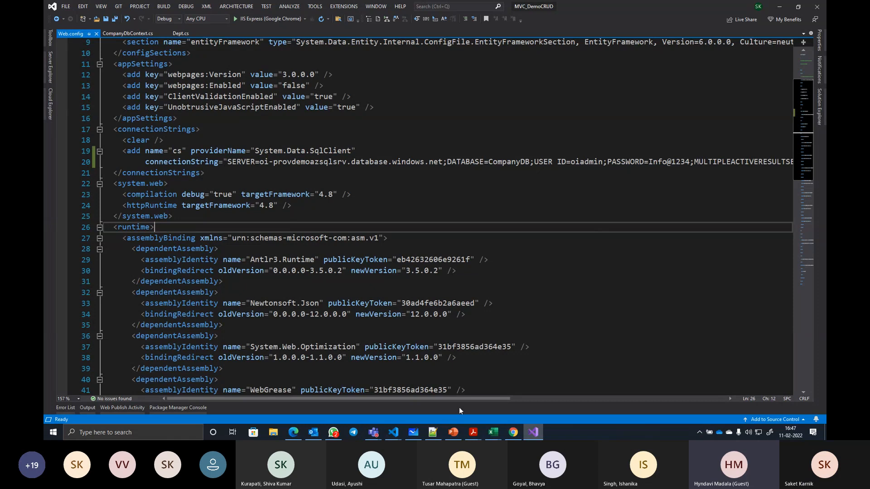
drag(459, 401, 486, 404)
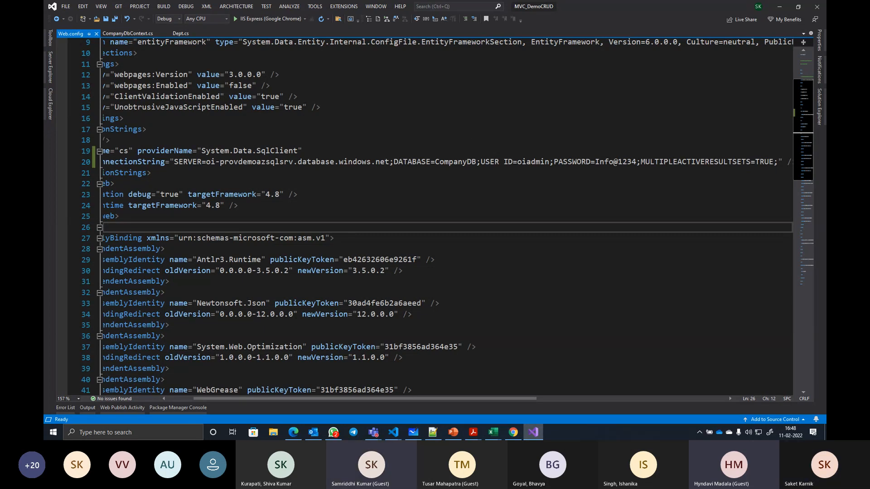
key(alt+Tab)
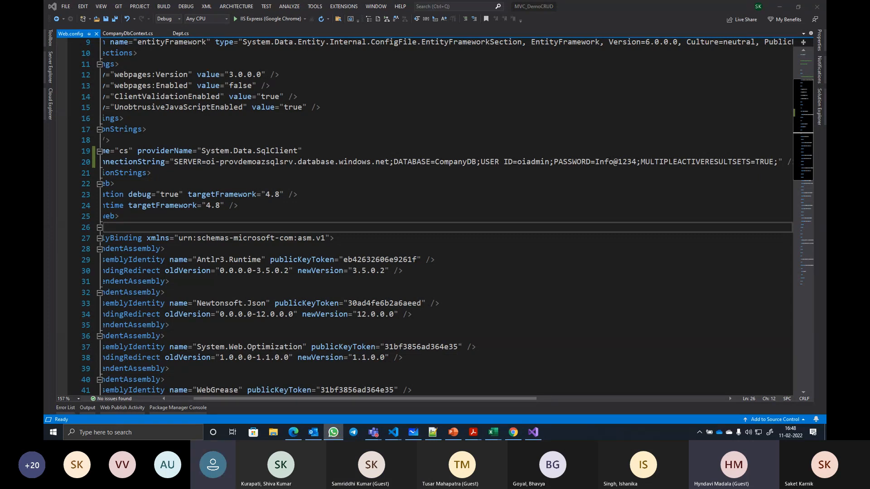
click(799, 143)
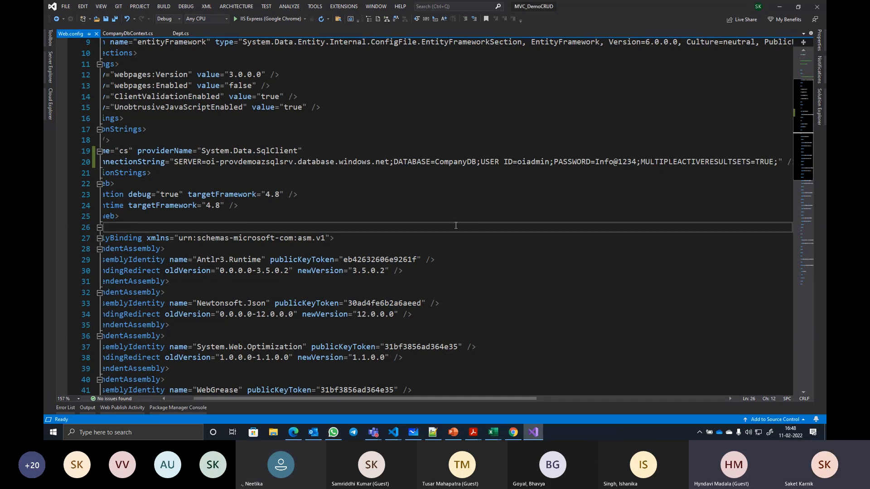
click(508, 213)
drag(206, 162, 775, 161)
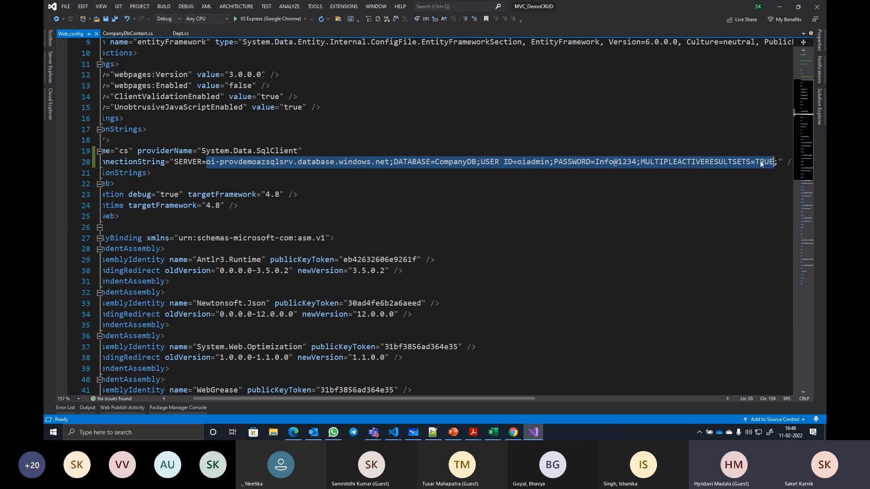
mouse_move(513, 432)
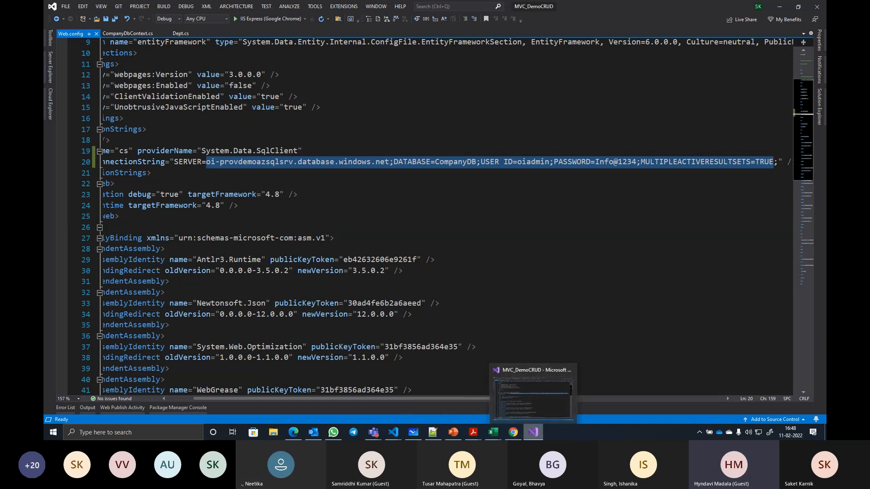
click(532, 399)
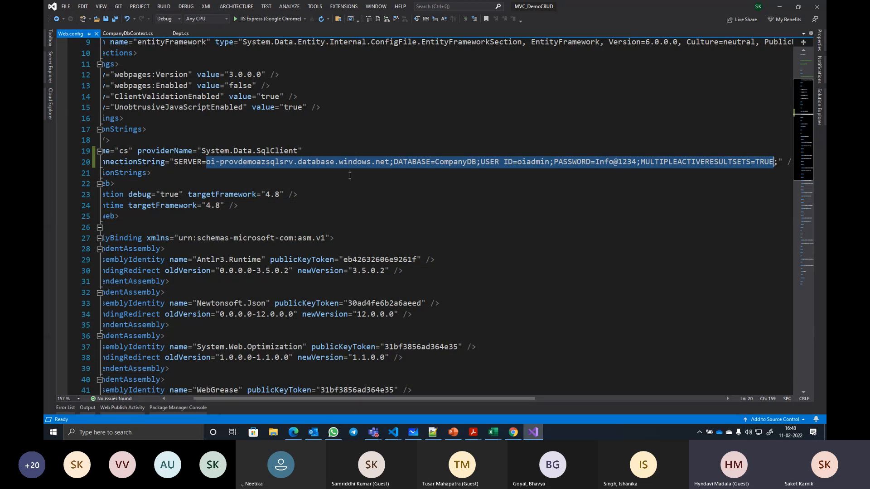
Enter the Update-Database command in the Package Manager Console for the MVC_DemoCRUD project.
click(174, 408)
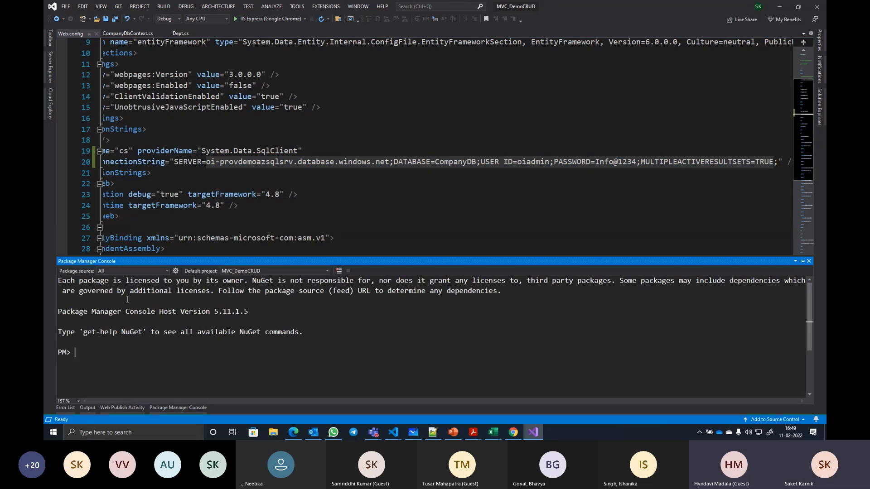
text(Update-Database)
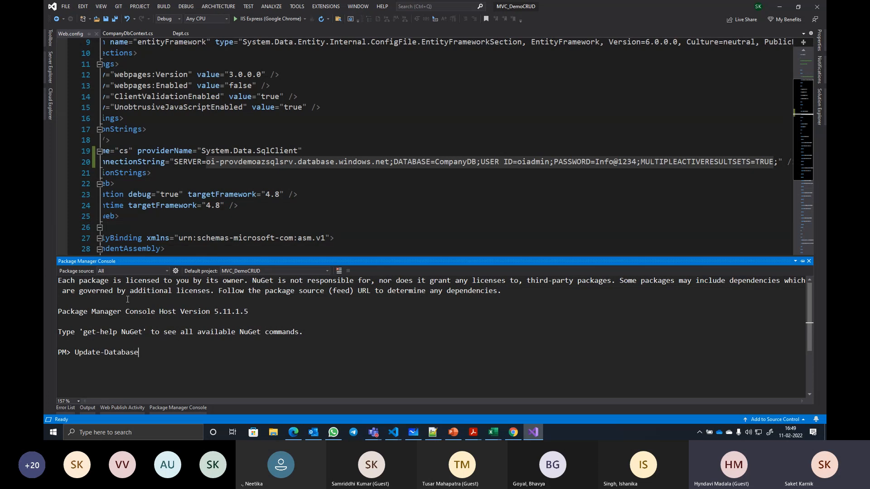
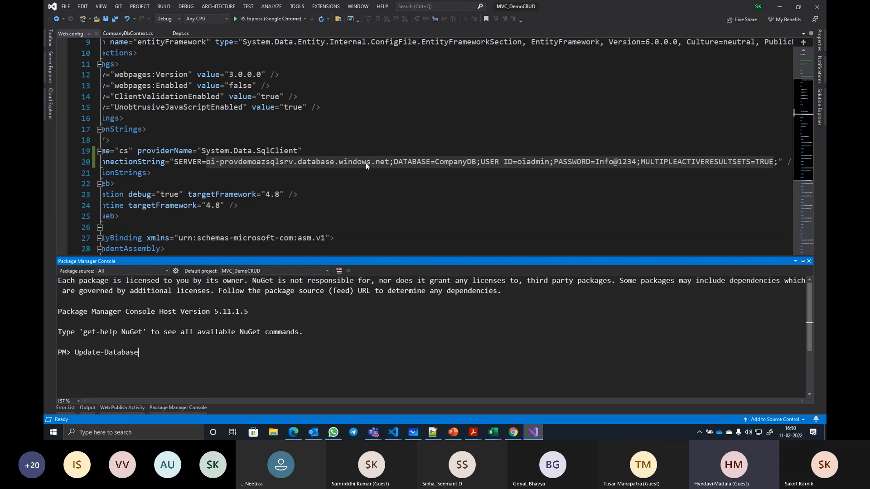
Compare the Web.config connection string's server name and user ID with the SQL server's overview in the Azure portal.
mouse_move(513, 432)
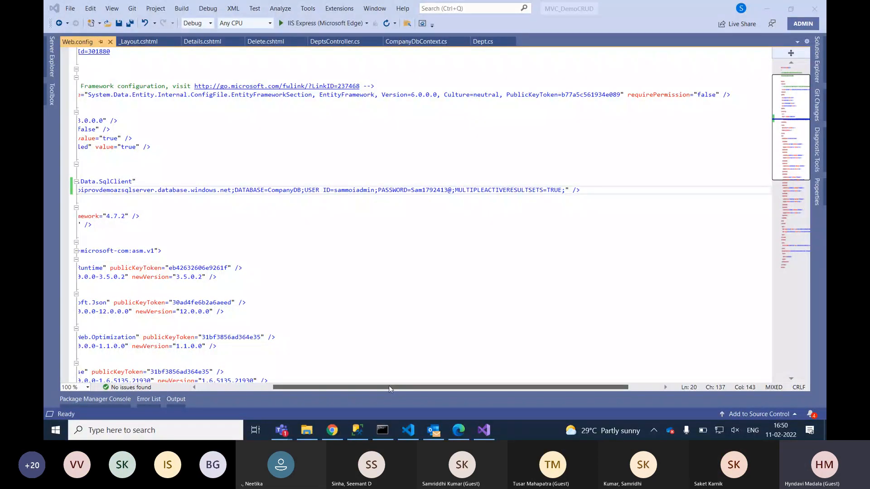
drag(349, 386, 308, 386)
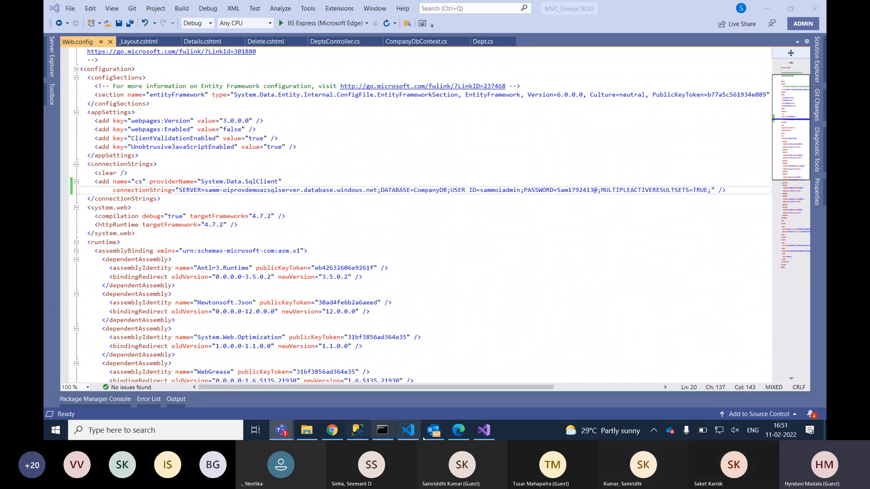
click(465, 437)
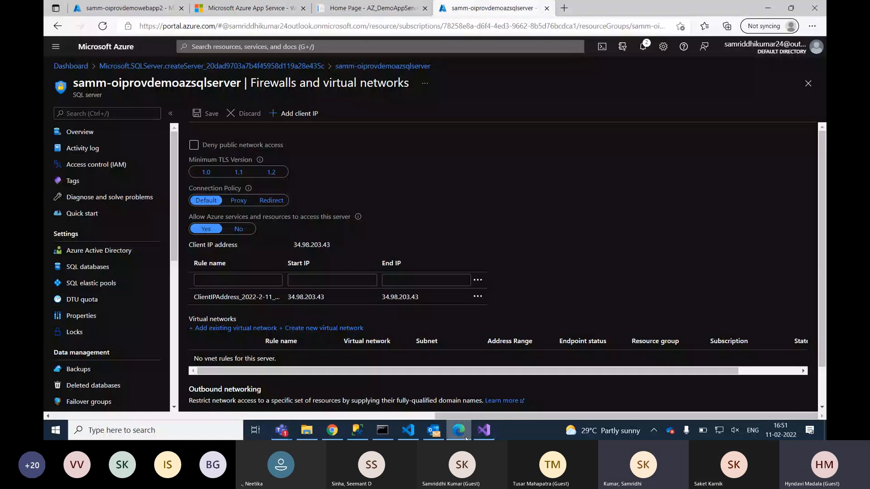
click(96, 132)
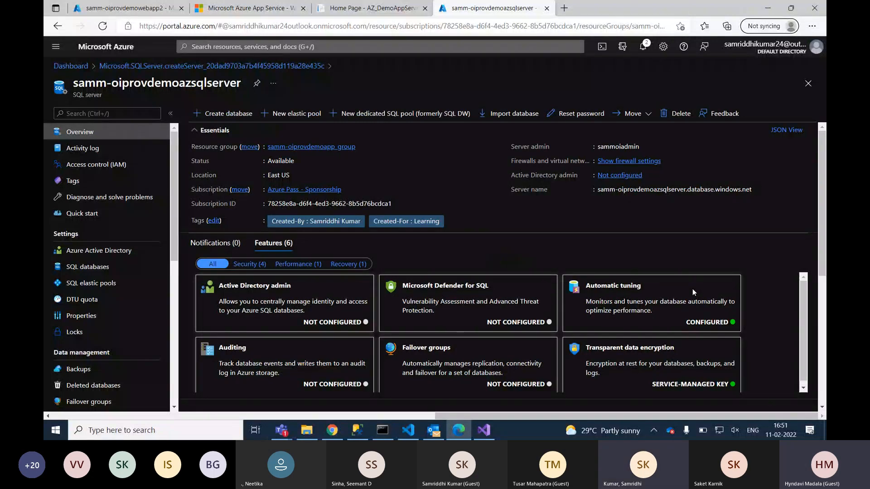
click(485, 431)
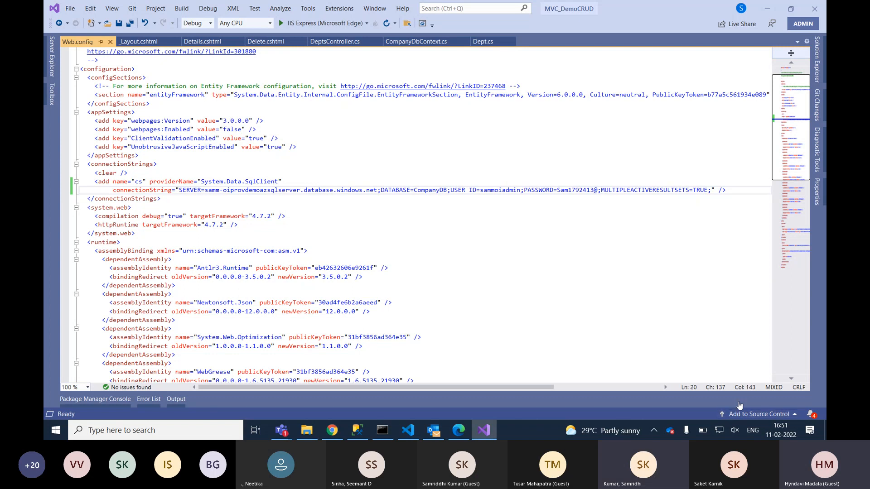
click(609, 355)
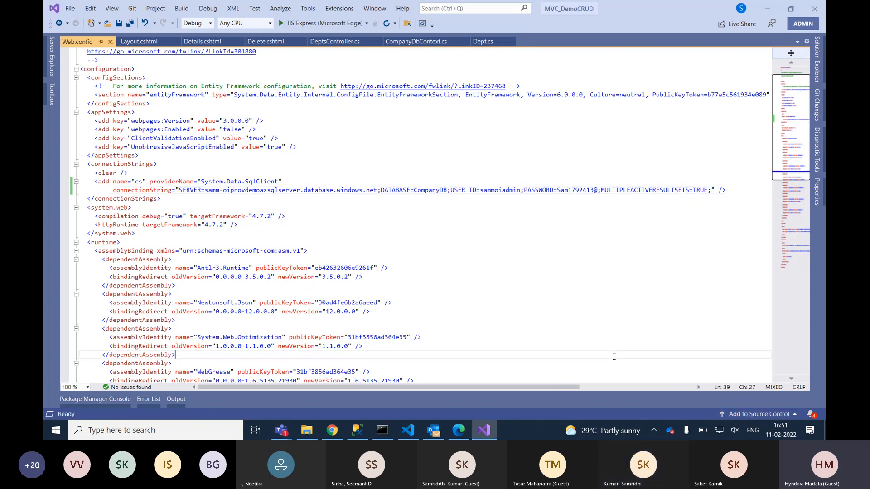
scroll(432, 268, down, 4)
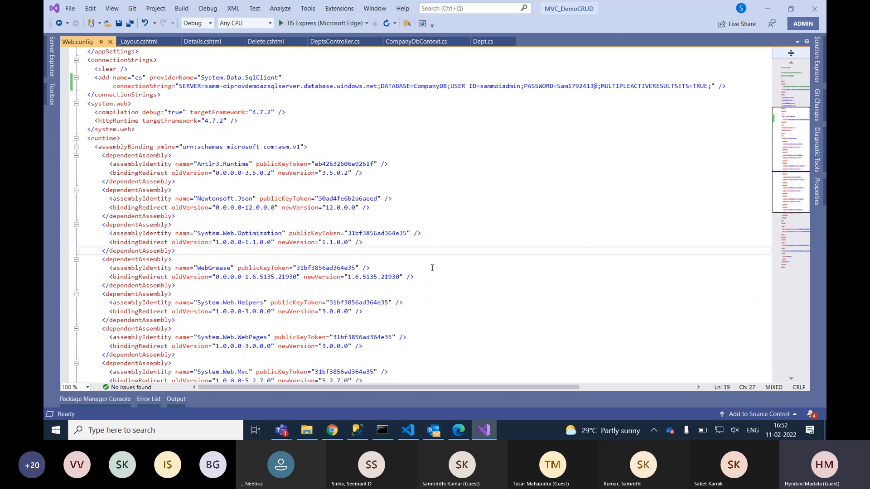
Open the Package Manager Console in Visual Studio and review the end of the Update-Database output.
click(100, 403)
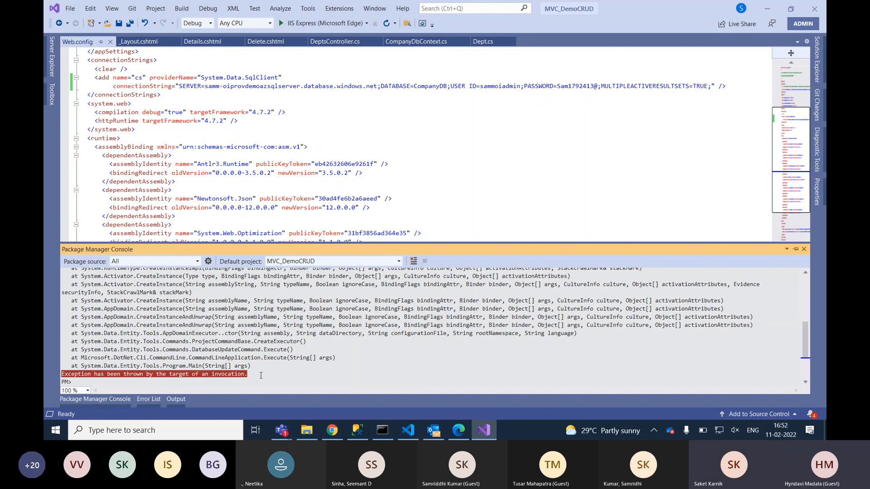
click(261, 376)
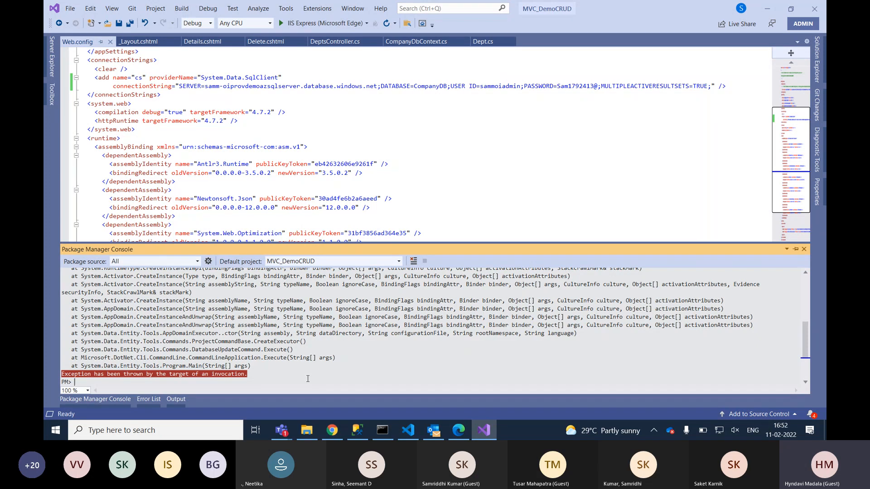
scroll(308, 379, down, 1)
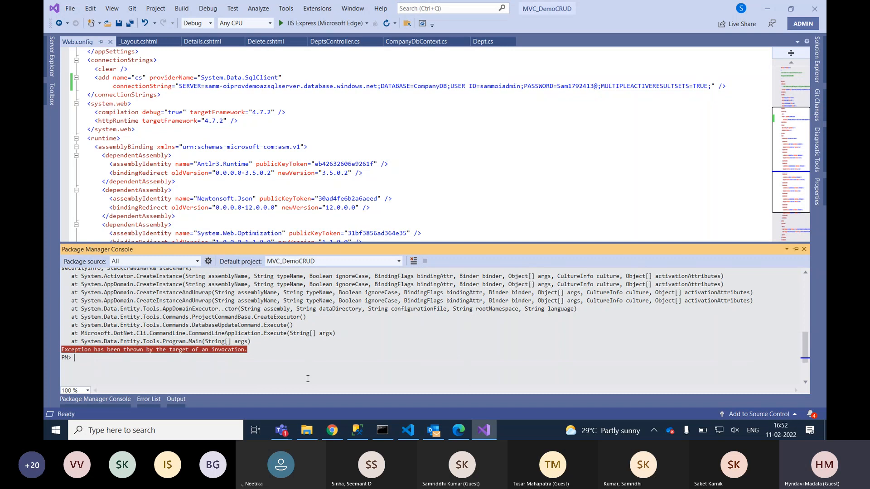
scroll(307, 379, up, 1)
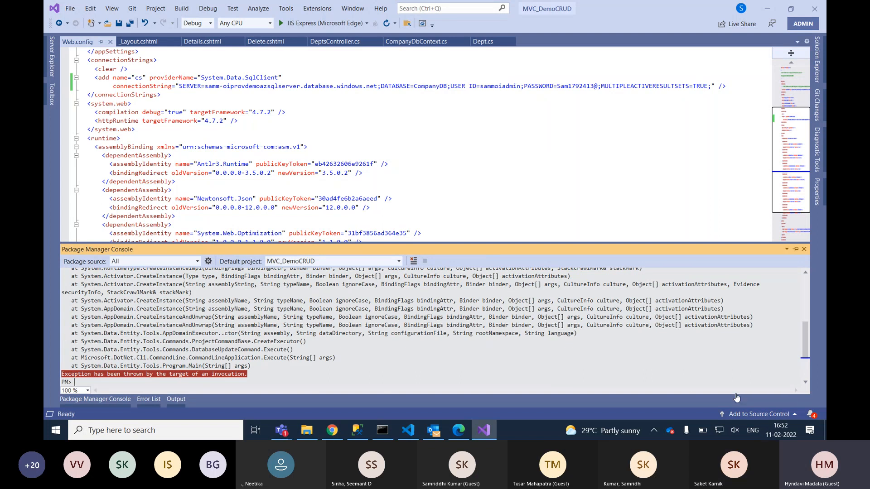
click(494, 365)
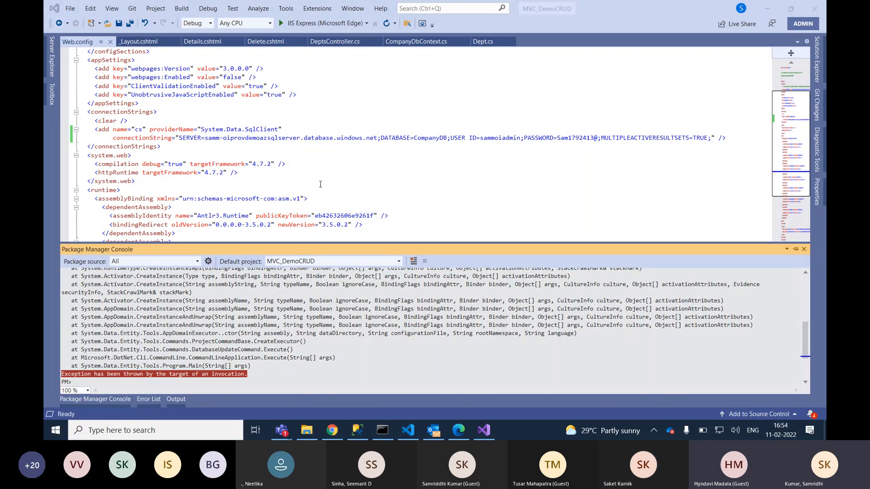
Set the Package Manager Console's text zoom to 200 %.
click(88, 391)
click(87, 390)
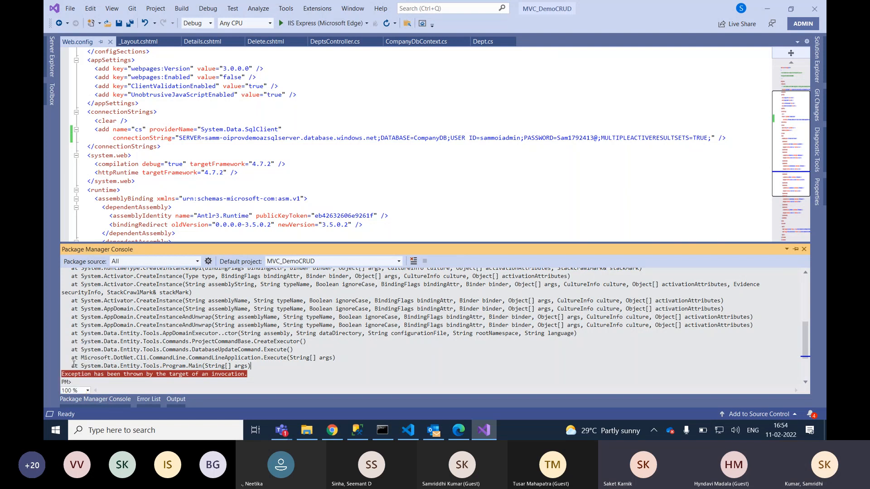
click(87, 391)
click(75, 374)
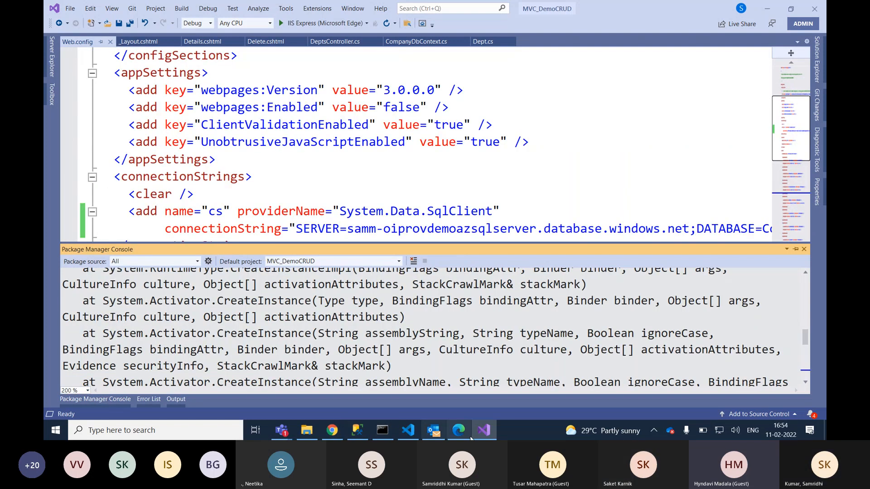
Check the SQL server's firewall settings and client IP rule in the Azure portal, and return to the Visual Studio console.
click(462, 433)
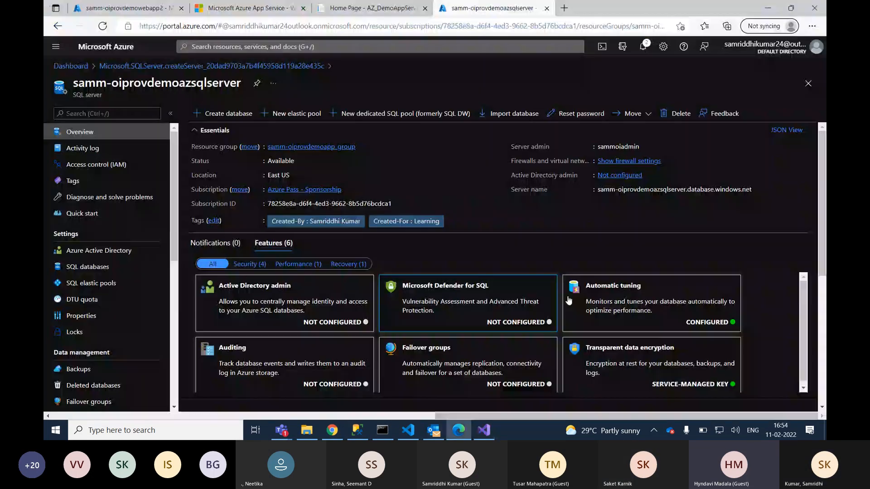
click(618, 163)
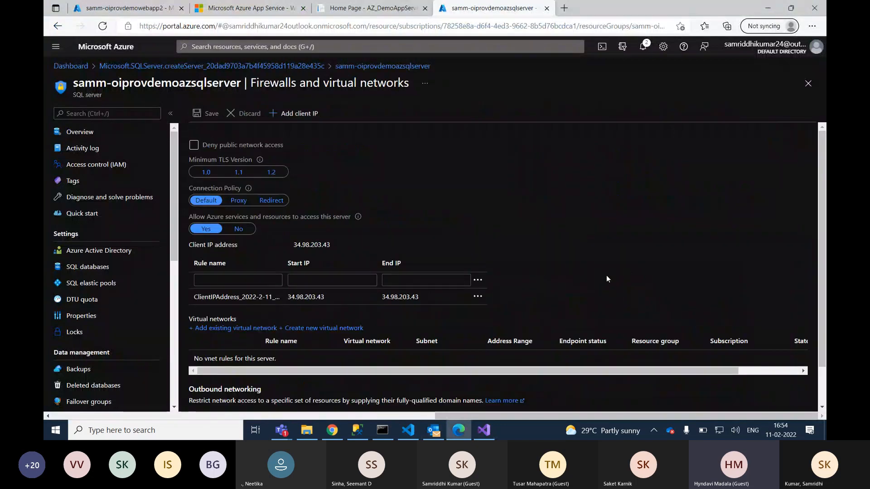
scroll(634, 313, down, 2)
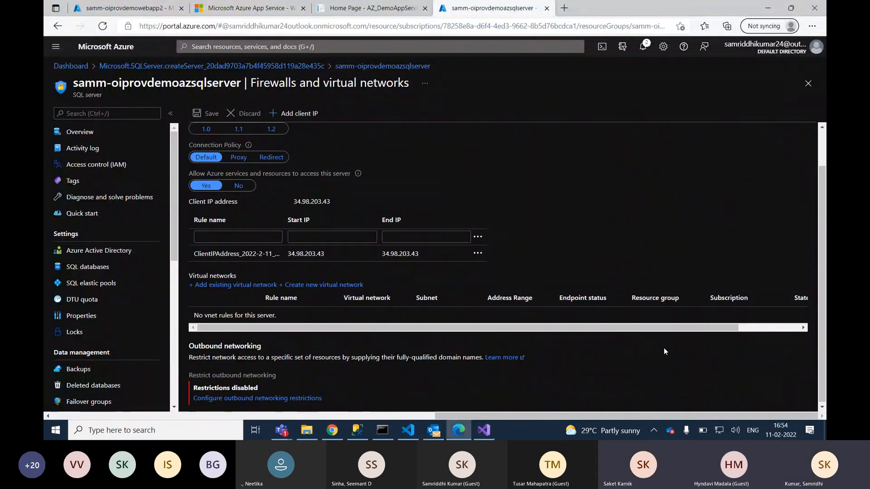
scroll(648, 347, up, 1)
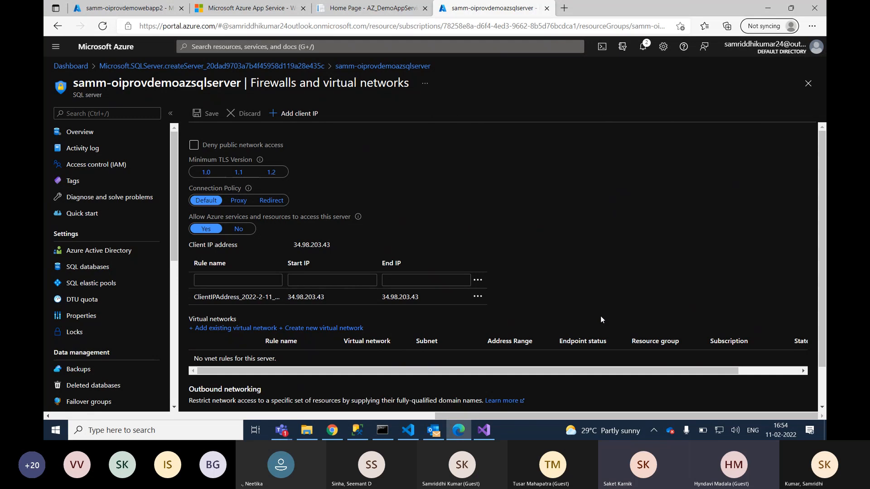
click(484, 430)
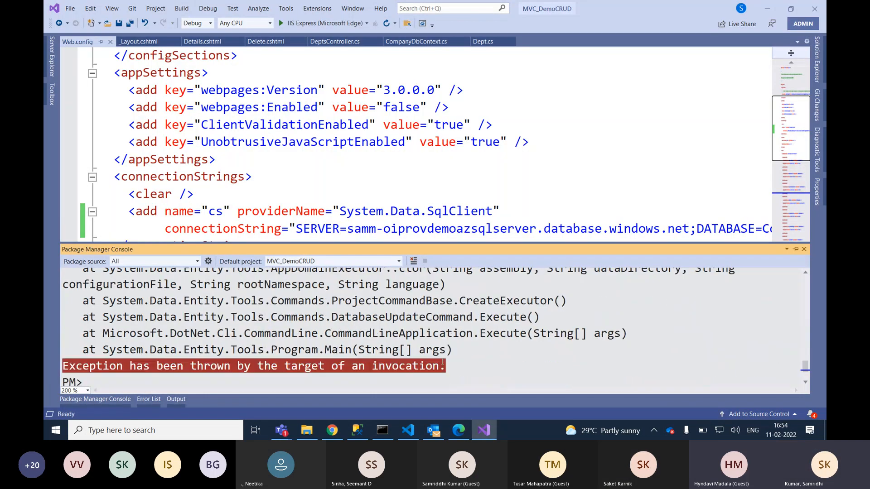
scroll(443, 353, down, 2)
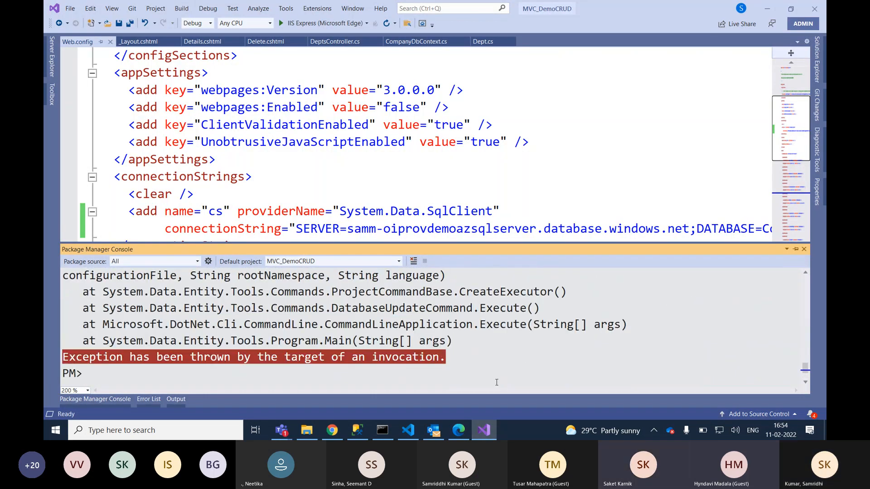
click(459, 430)
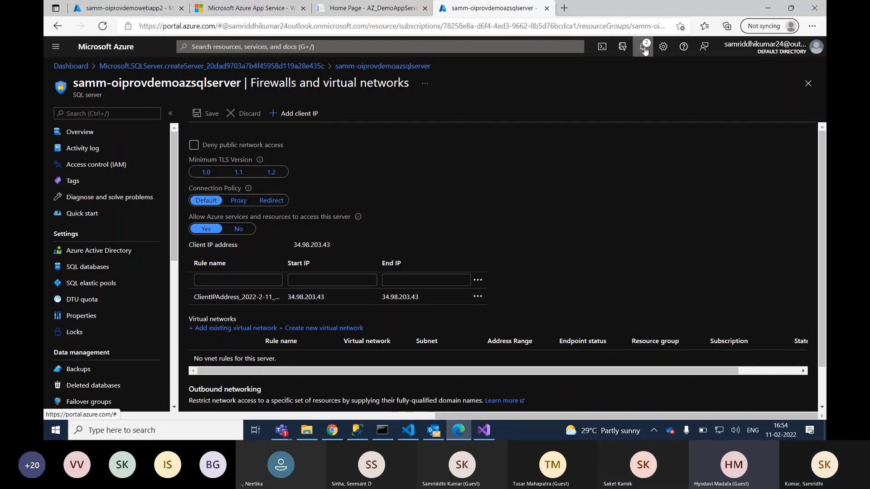
click(488, 432)
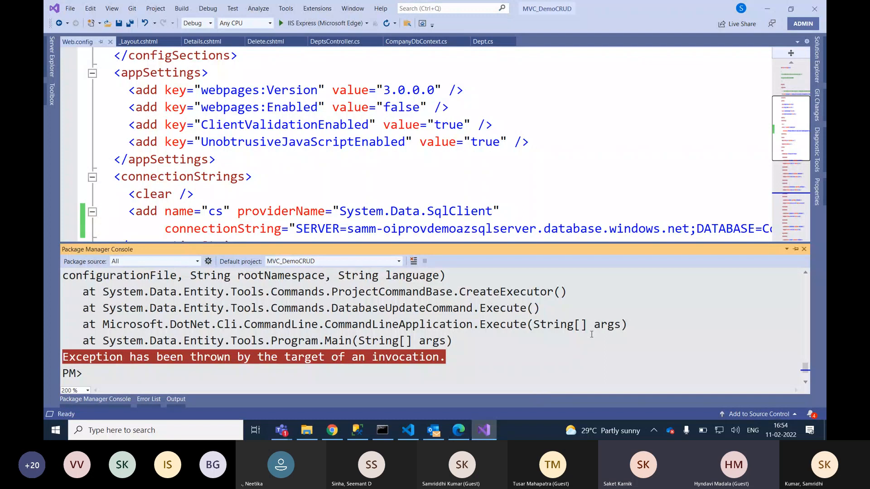
Read the Update-Database exception text in the Package Manager Console from its first lines.
scroll(540, 294, up, 20)
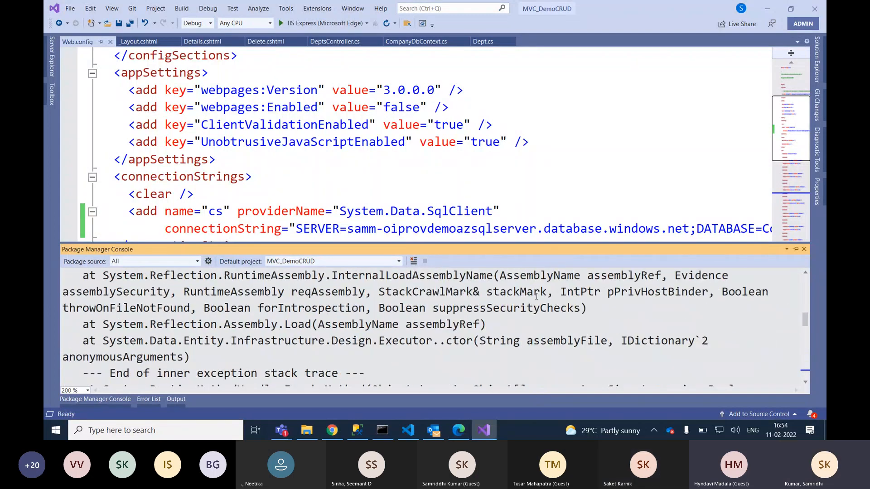
scroll(539, 293, down, 4)
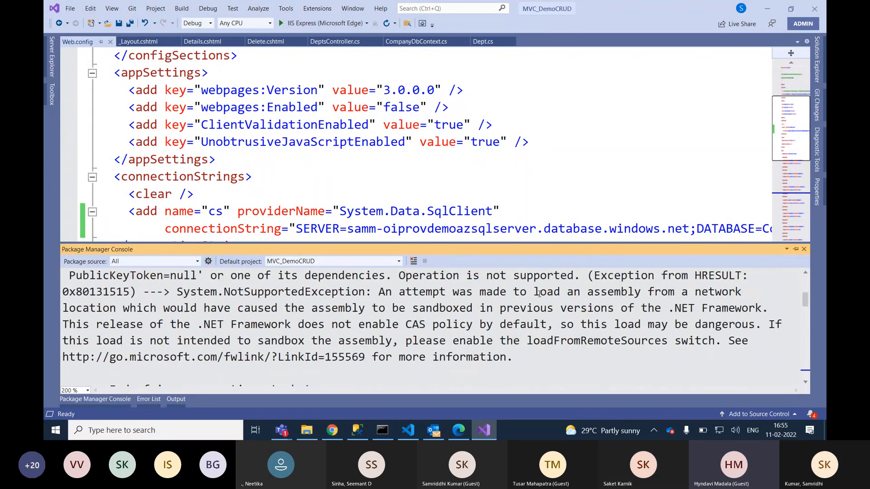
scroll(540, 293, up, 2)
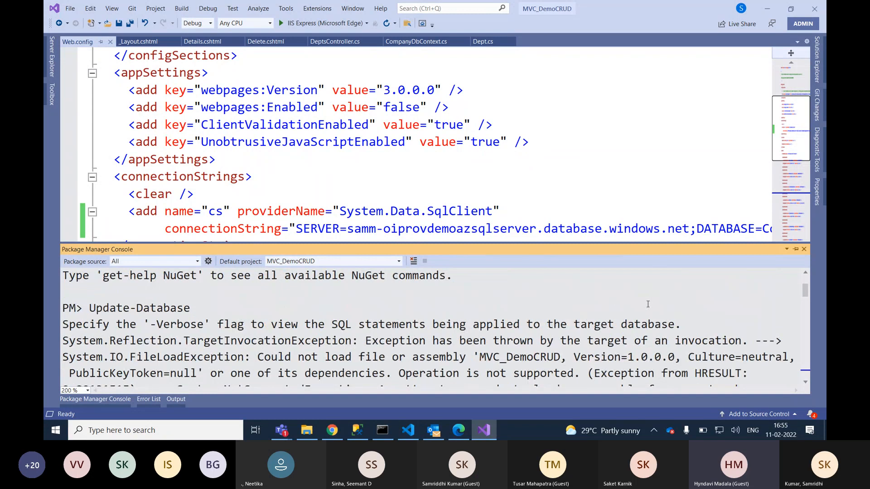
drag(62, 340, 360, 346)
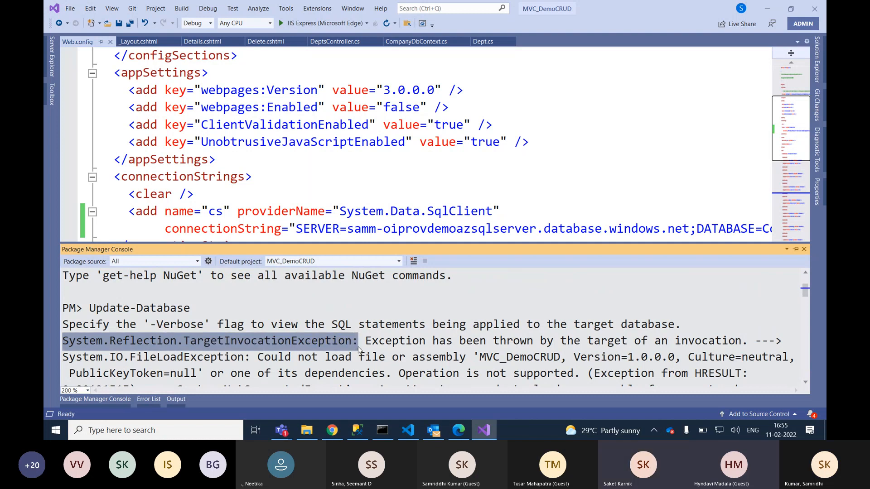
click(374, 309)
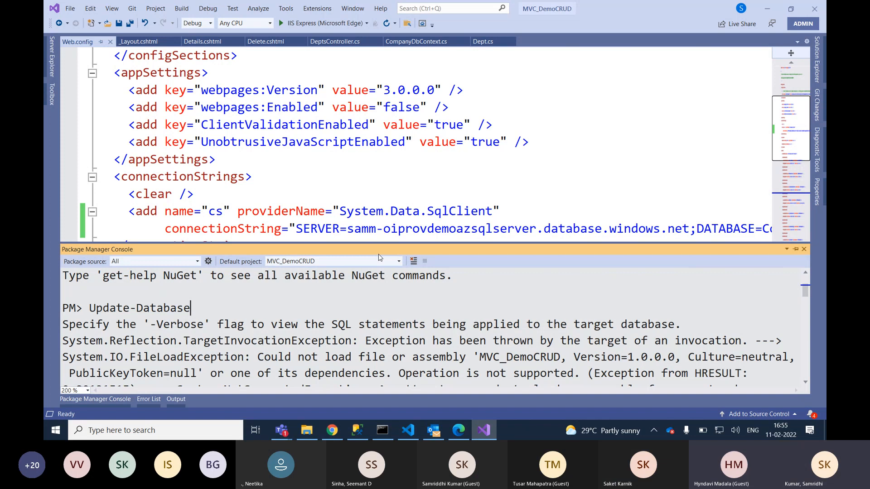
Set the console's default project to MVC_DemoCRUD.DAL and run Update-Database for it.
click(394, 263)
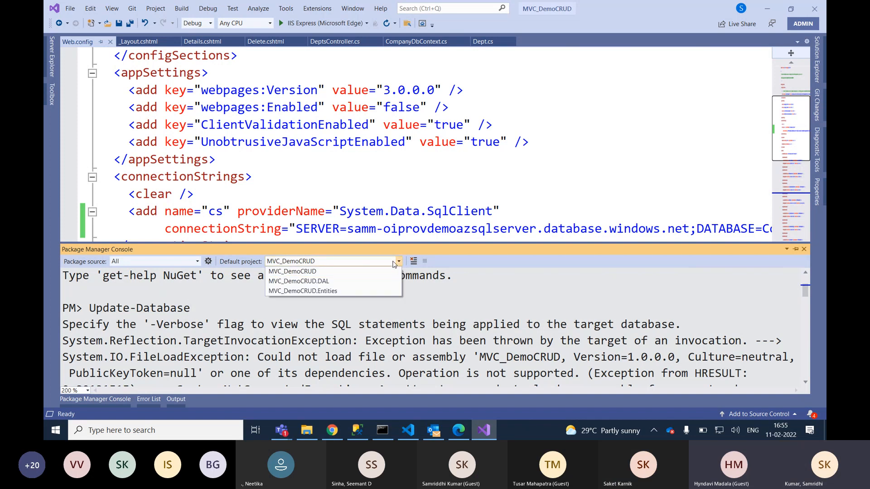
click(373, 282)
scroll(378, 321, down, 10)
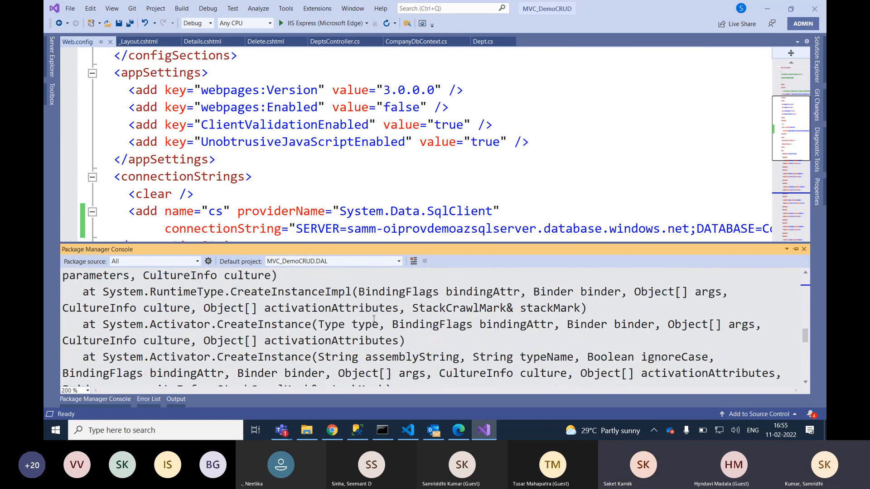
scroll(378, 320, up, 2)
scroll(176, 376, down, 2)
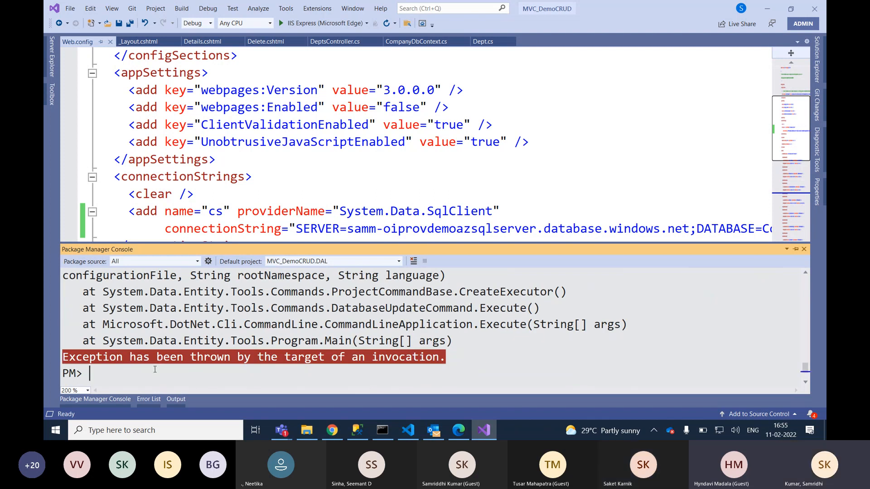
key(Up)
key(Return)
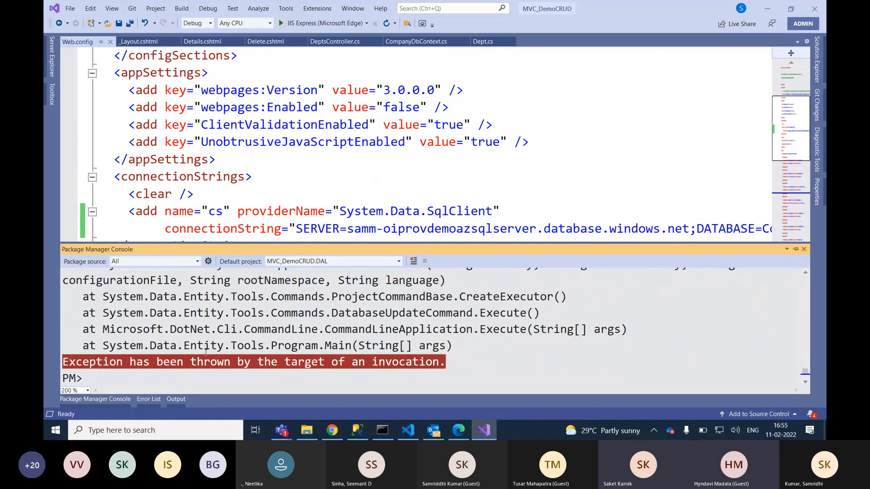
Clear the Package Manager Console with cls and run Update-Database again.
text(cls)
key(Return)
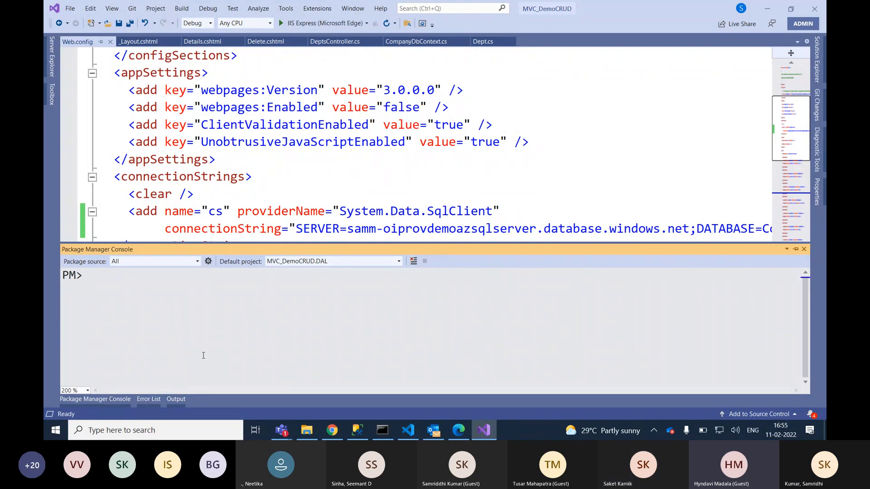
text(cls)
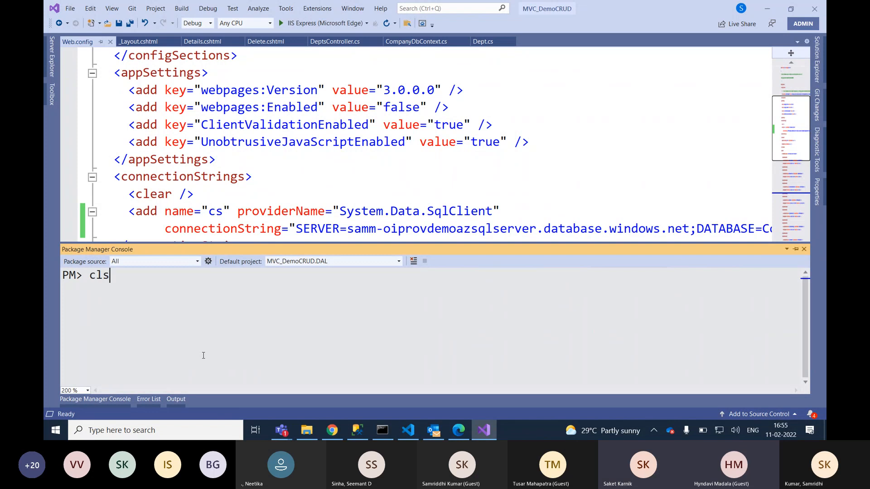
key(Up)
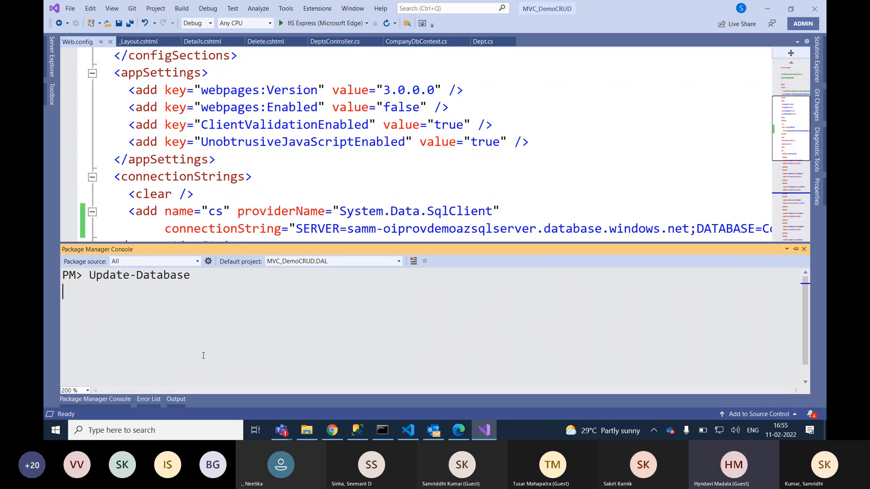
key(Return)
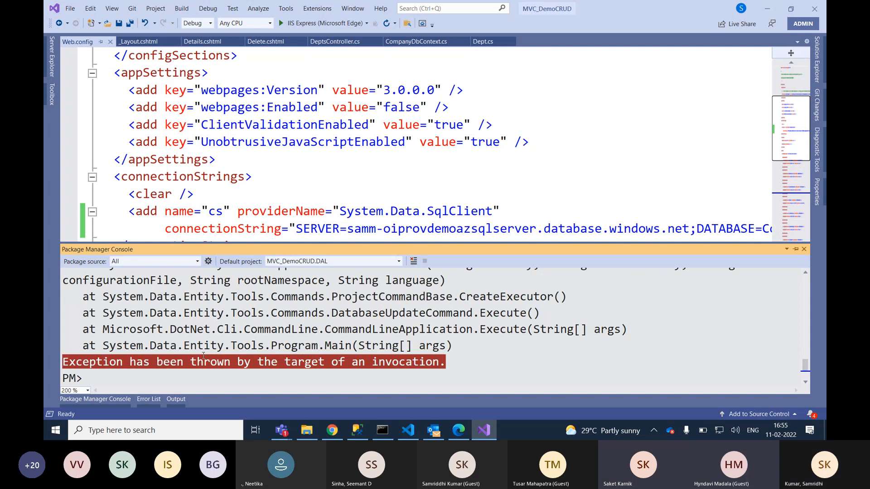
Check the first lines of the Update-Database exception text and rebuild the MVC_DemoCRUD.DAL project.
scroll(207, 334, up, 5)
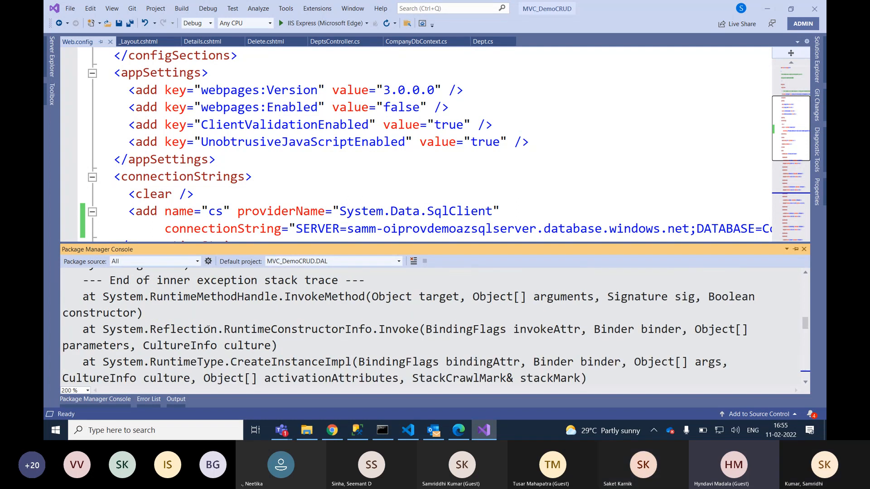
scroll(207, 334, up, 3)
scroll(207, 330, up, 2)
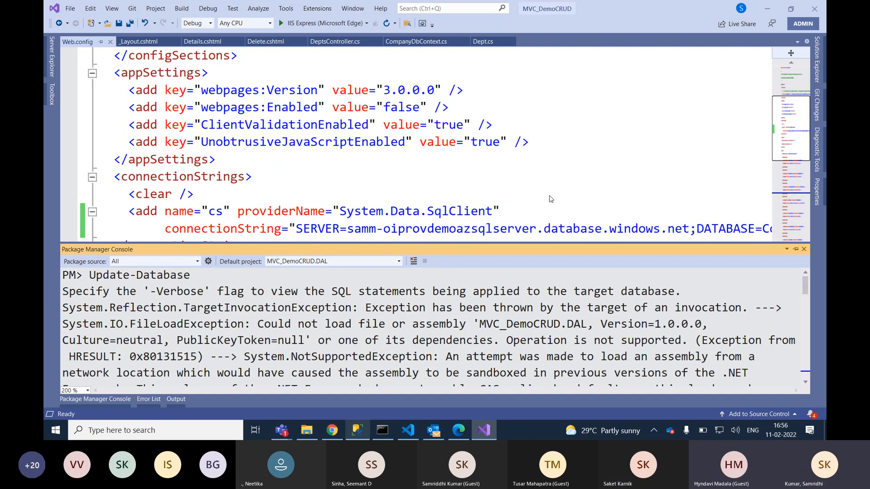
click(817, 57)
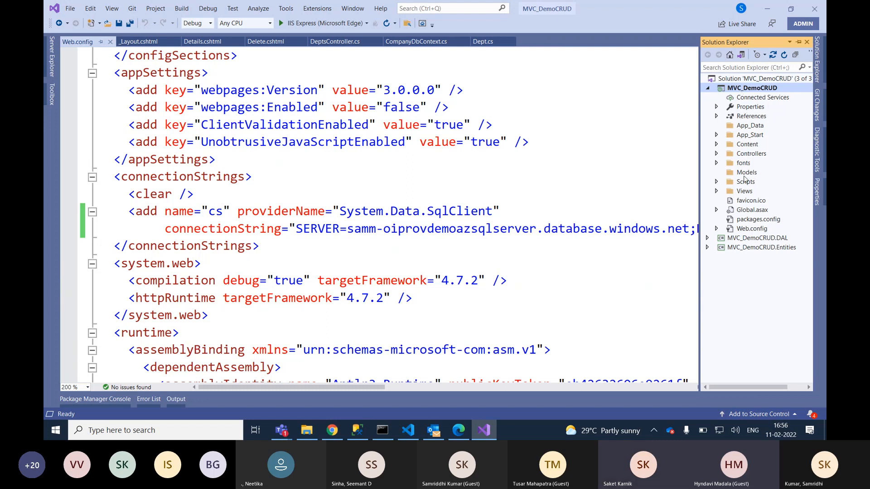
right_click(760, 238)
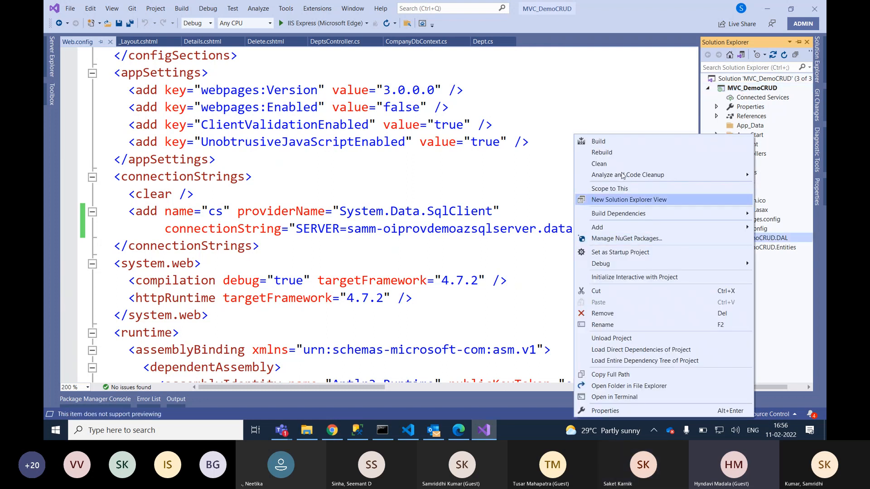
click(610, 153)
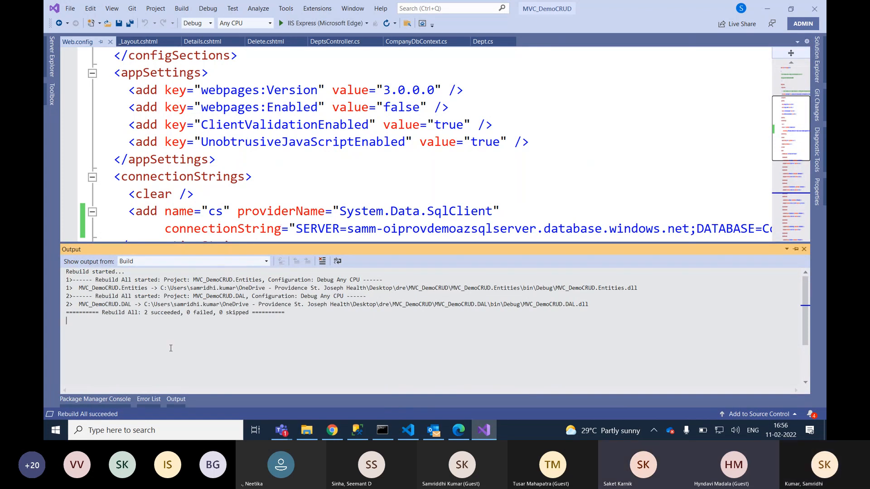
Check the MVC_DemoCRUD web project's references and rebuild that project.
click(823, 75)
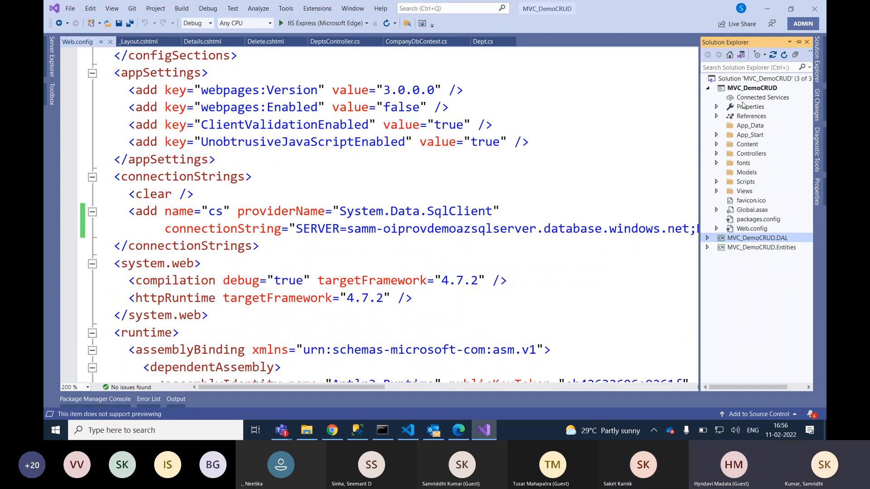
click(716, 118)
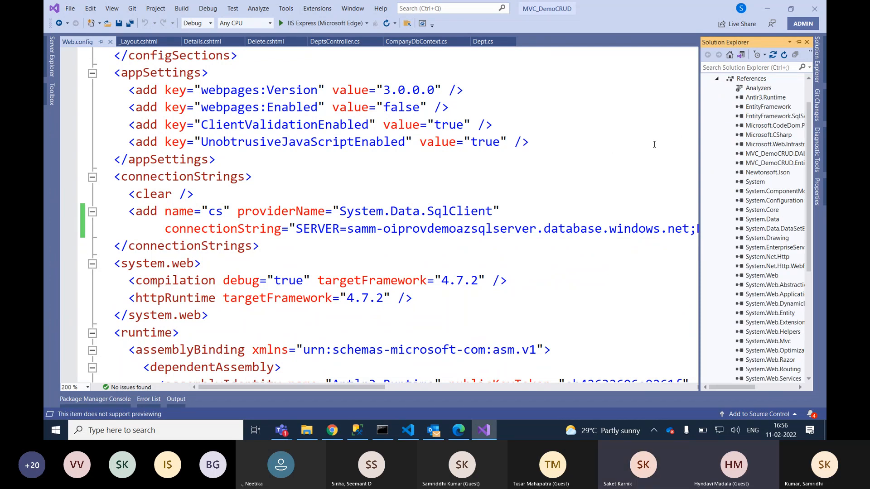
click(717, 80)
click(742, 90)
right_click(742, 90)
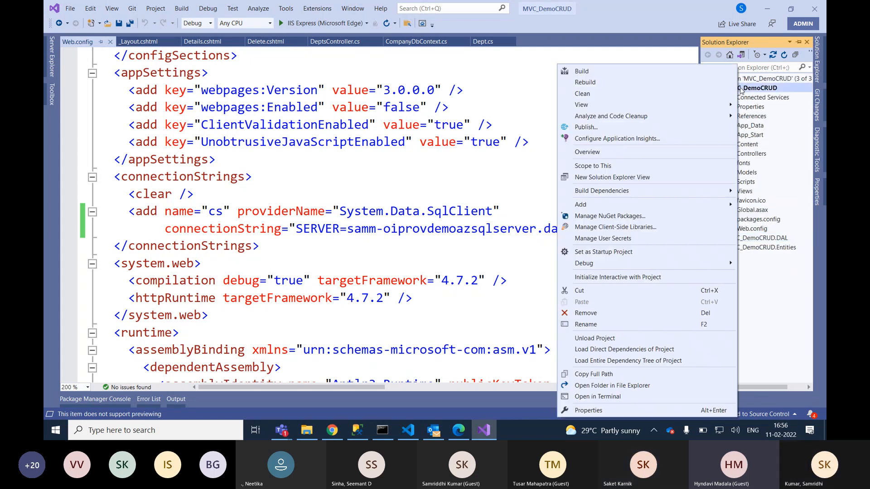
click(610, 80)
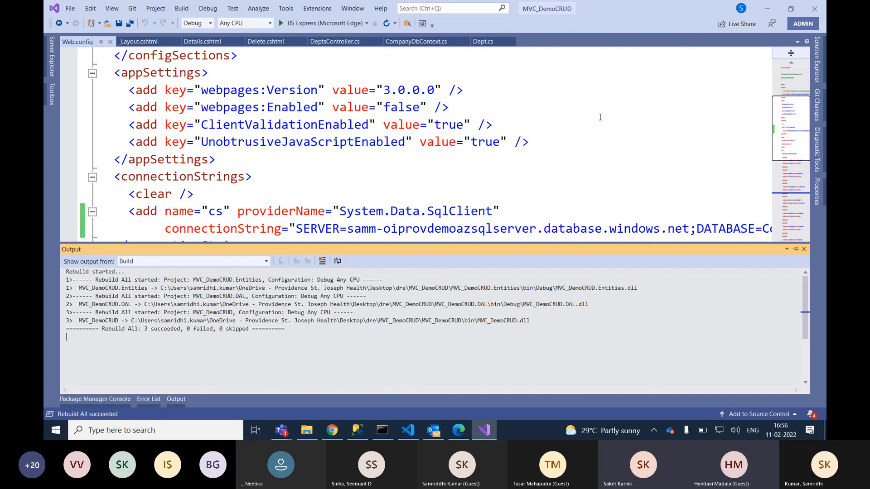
Clear the Package Manager Console with cls, run Update-Database again and read its output from the first lines.
click(109, 401)
scroll(153, 336, down, 12)
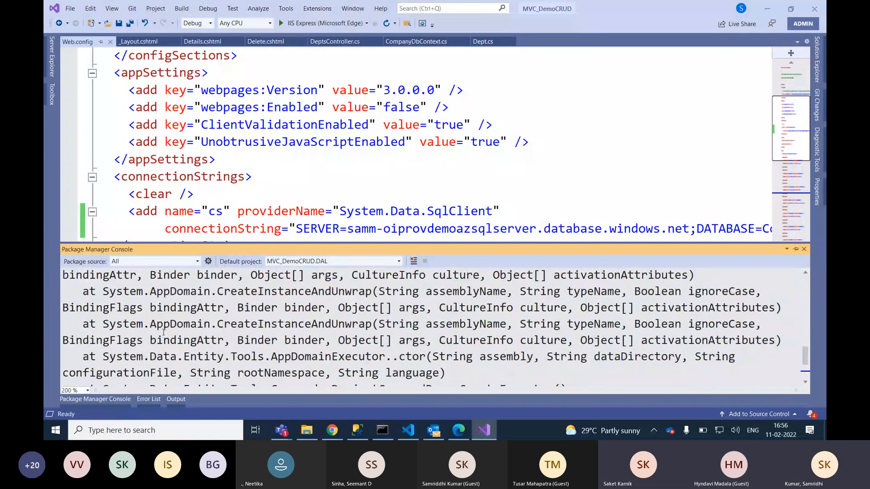
text(cls)
key(Return)
key(Up)
key(Up)
key(Return)
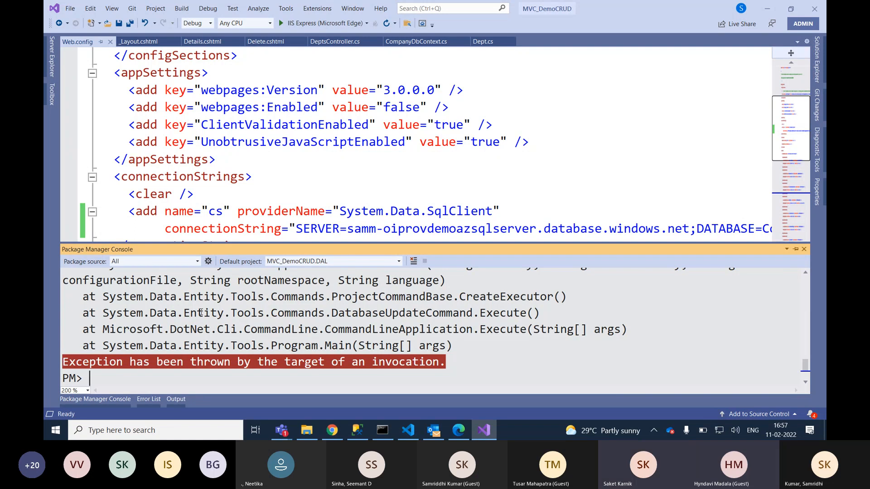
scroll(217, 301, up, 15)
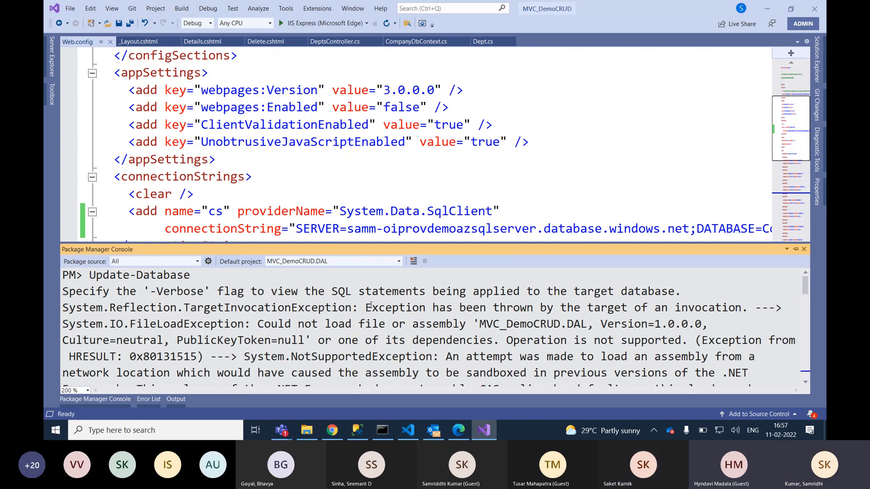
Switch to the Teams meeting window and stop the screen sharing.
click(738, 401)
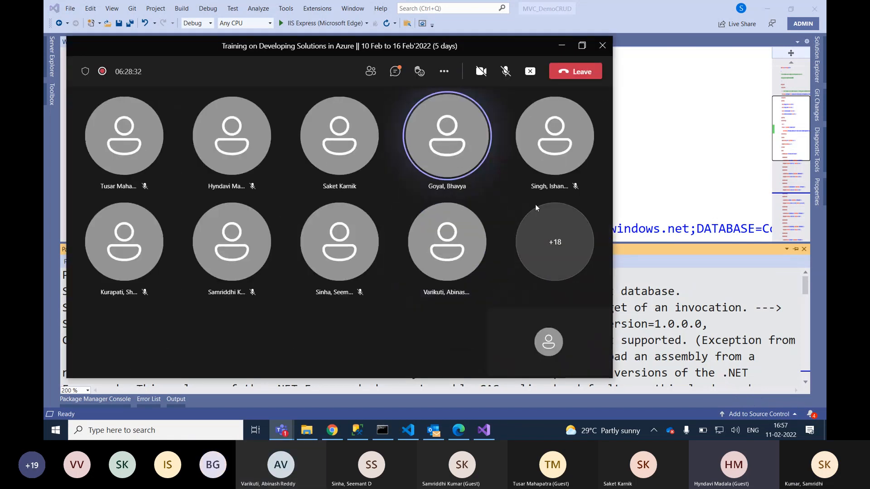
click(527, 77)
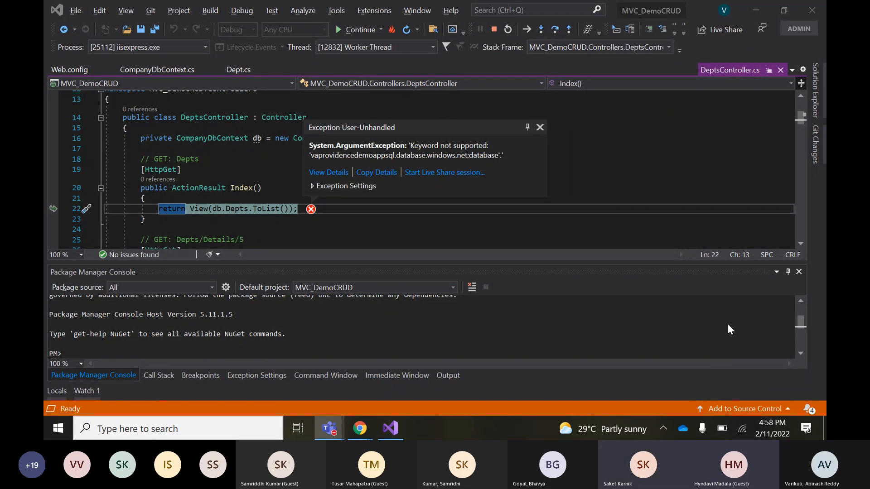
Stop debugging, insert SERVER= at the start of the cs connection string in Web.config, and save the file.
click(67, 70)
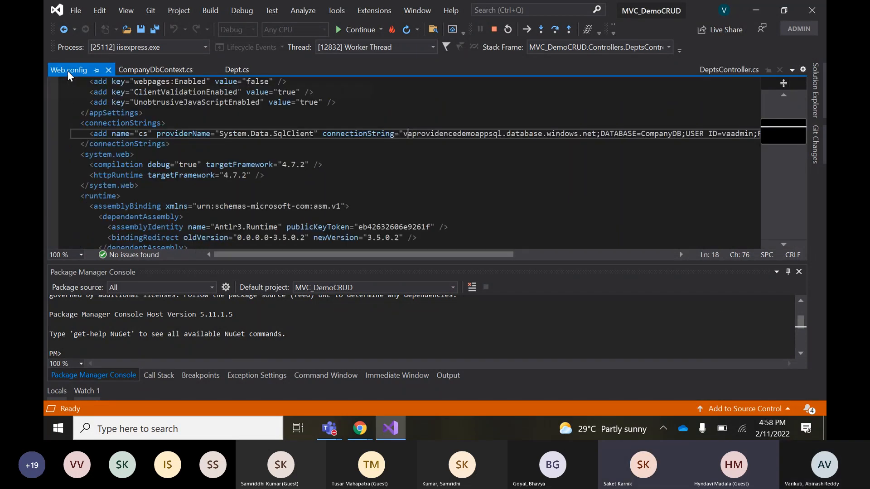
click(494, 29)
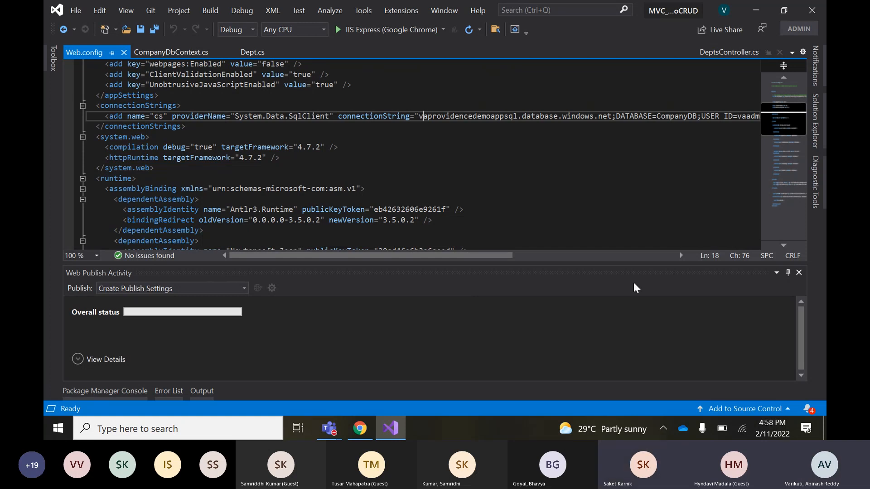
click(421, 117)
text(SERVER)
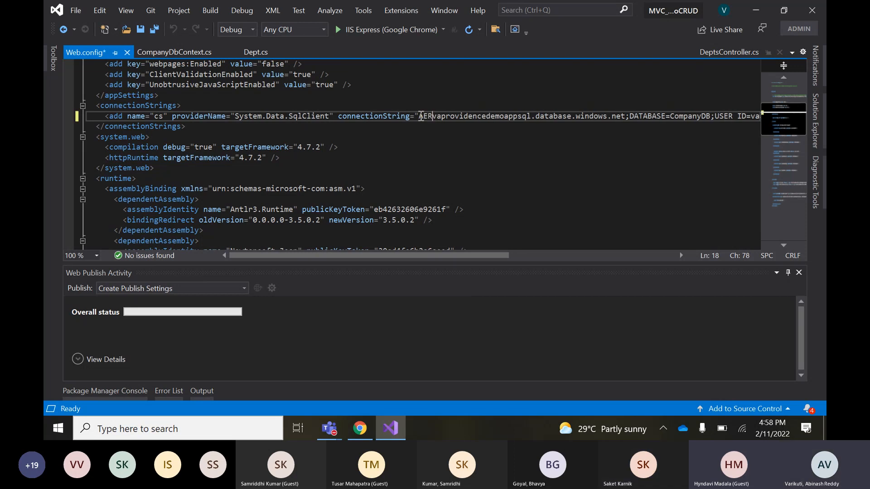
text(=)
key(ctrl+s)
click(424, 116)
key(BackSpace)
text(SERVER=)
key(ctrl+s)
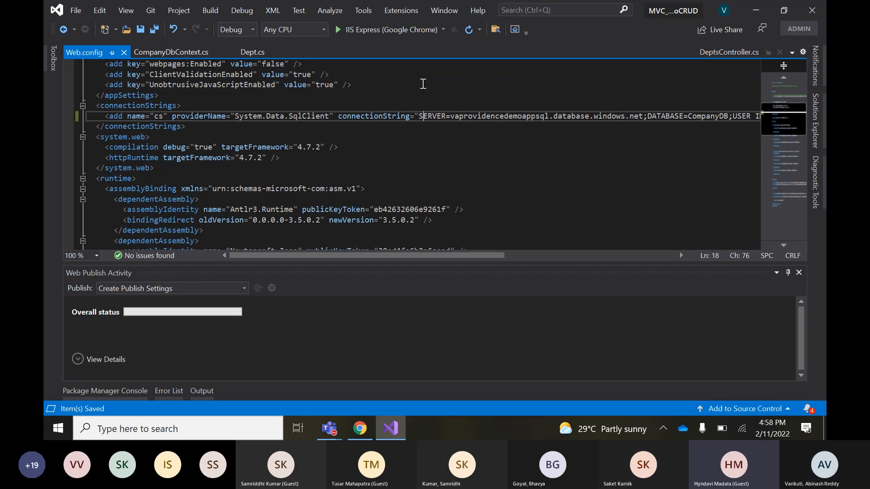
Run the application with IIS Express in Google Chrome and open its Departments page.
click(385, 30)
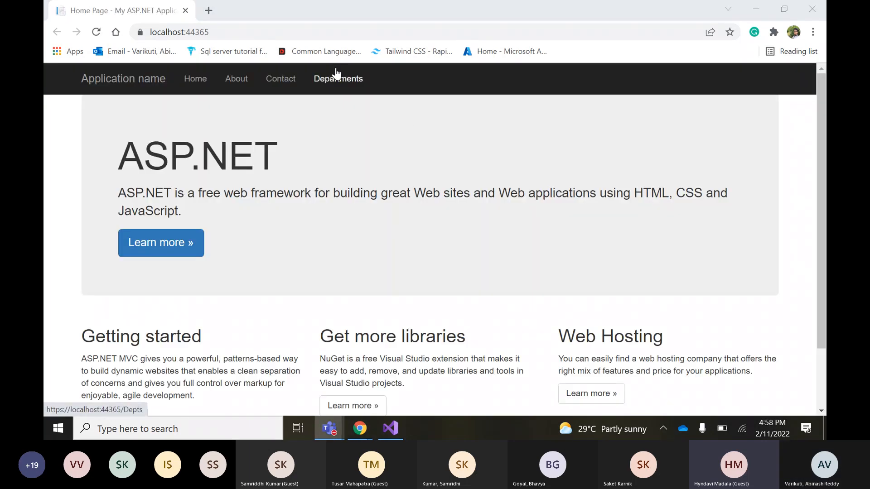
click(336, 73)
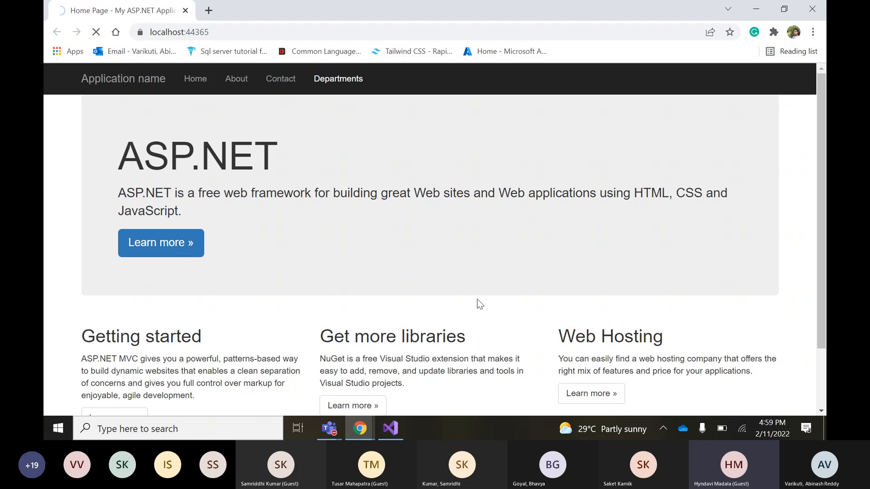
scroll(478, 301, down, 2)
scroll(480, 304, up, 2)
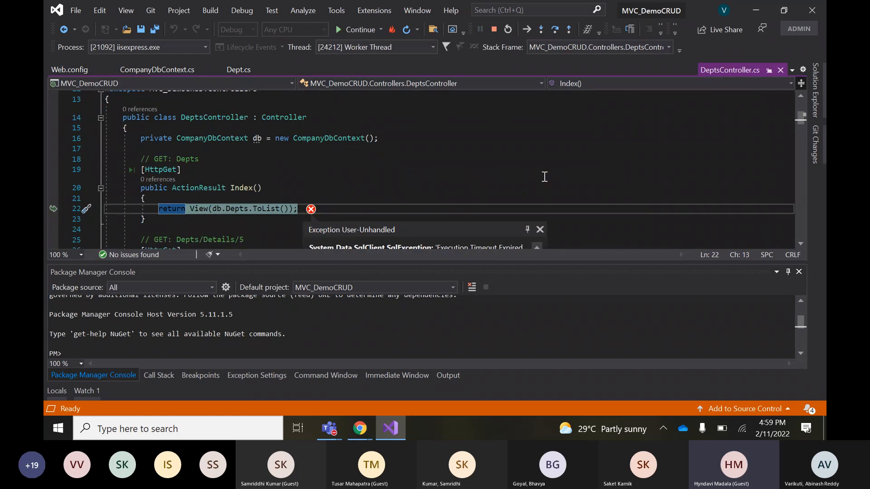
Read the SQL exception in DeptsController, continue execution past it, and reload the Depts page in the browser.
scroll(545, 177, down, 1)
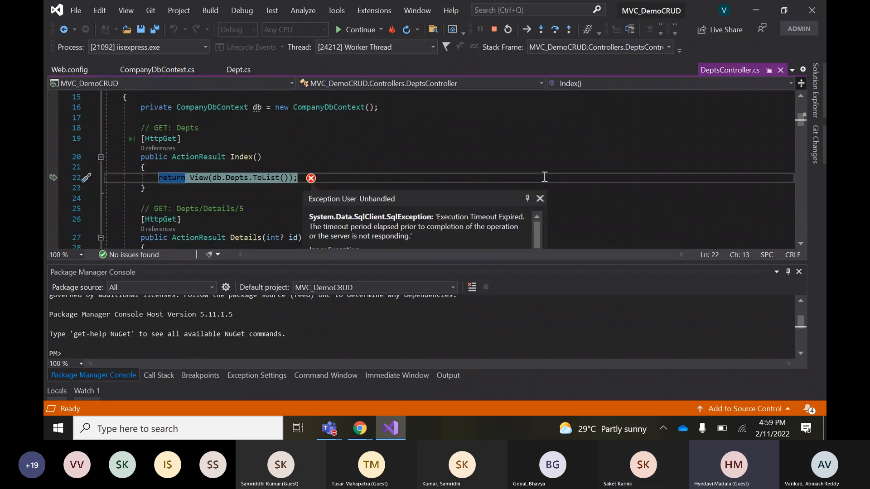
key(alt+Tab)
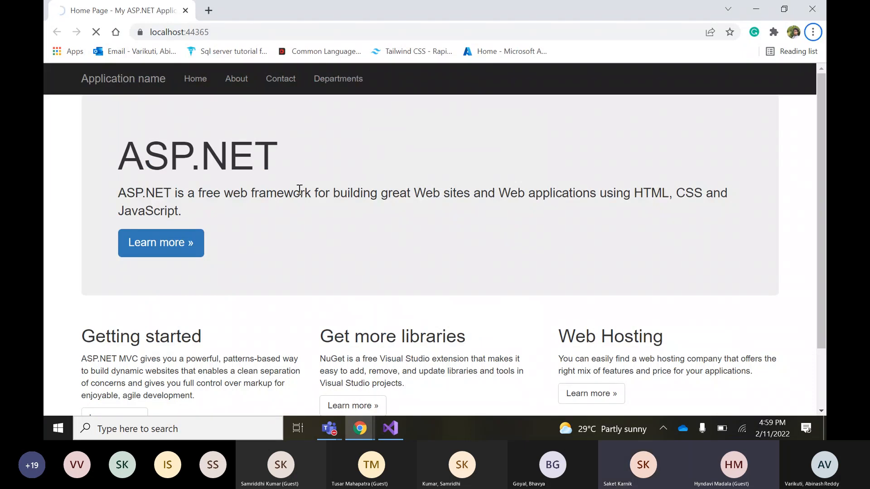
key(alt+Tab)
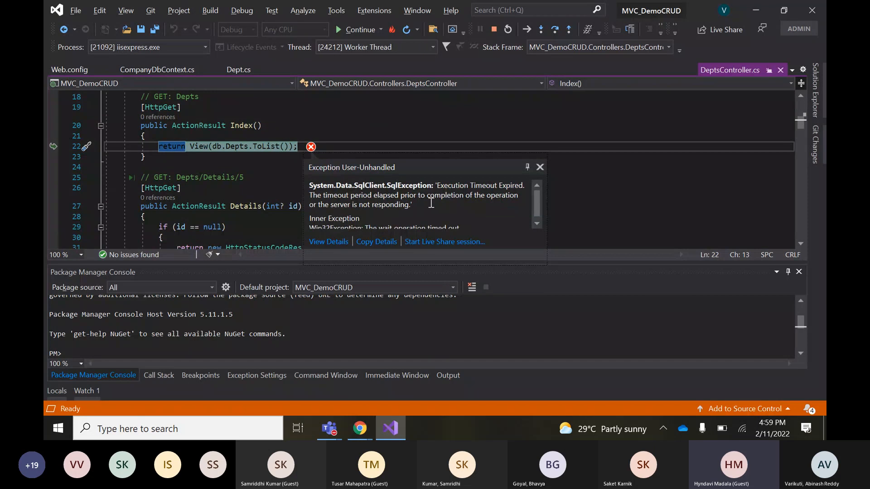
click(351, 28)
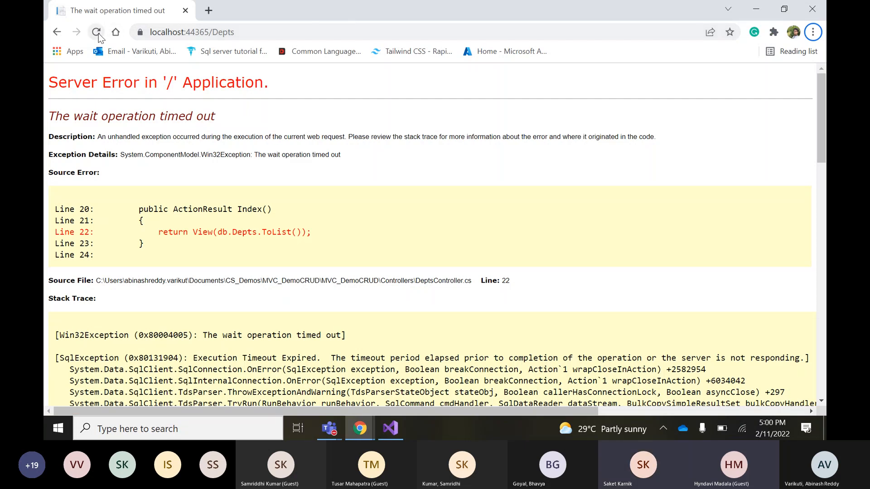
click(96, 32)
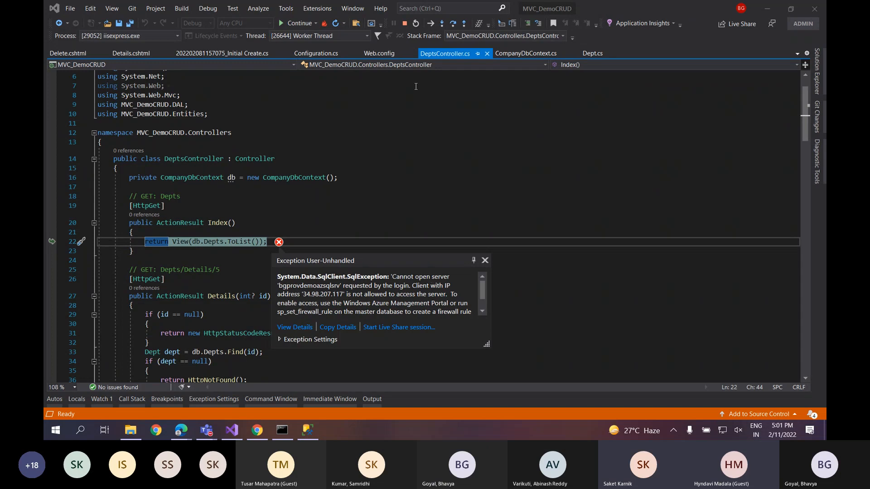
In the Azure portal's firewall settings for bgprovdemoazsqlsrv, set the client IP rule's start IP to 34.98.203.1.
mouse_move(181, 430)
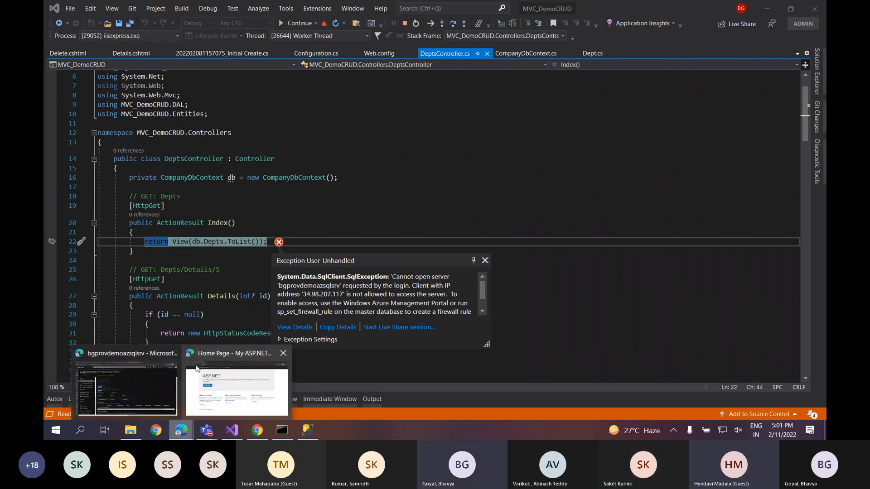
click(126, 366)
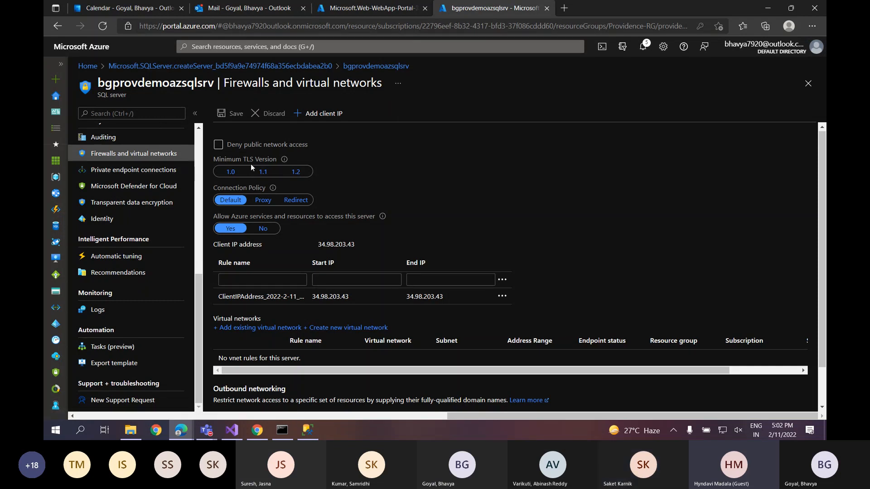
click(344, 297)
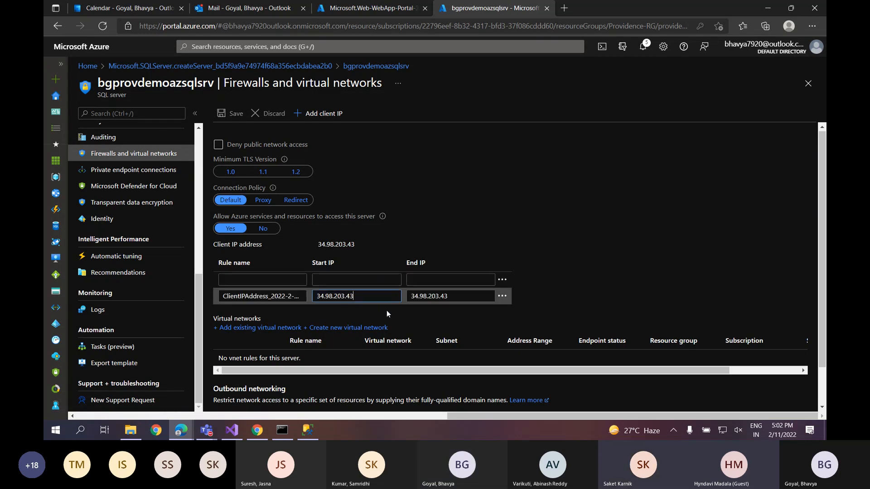
key(BackSpace)
key(BackSpace)
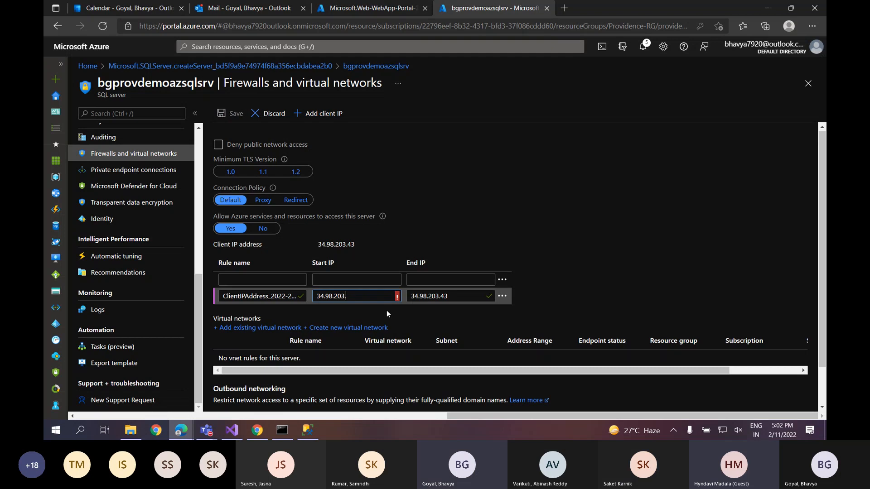
text(1)
Set the client IP rule's end IP to 34.98.203.254, save the firewall rules, and return to Visual Studio.
click(459, 295)
key(BackSpace)
key(BackSpace)
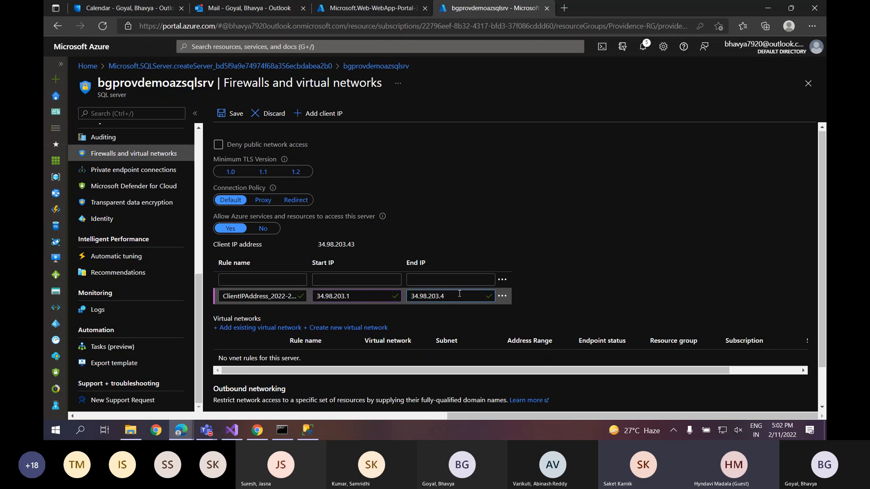
text(254)
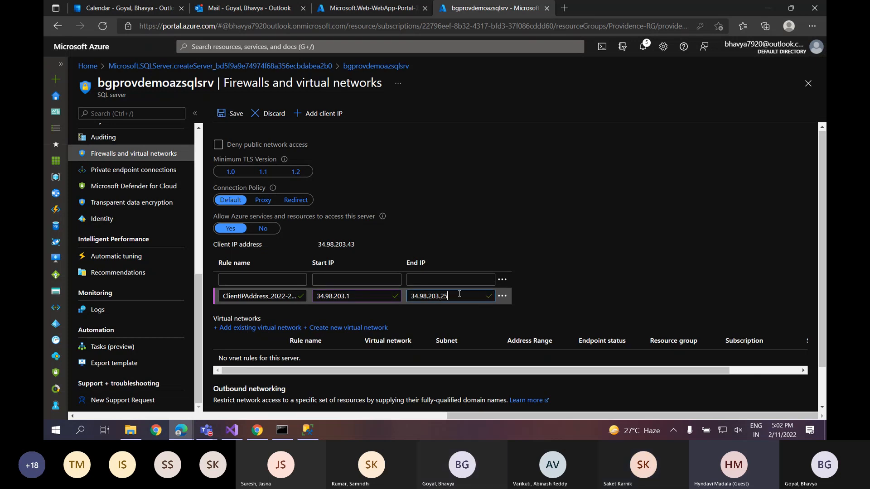
click(234, 116)
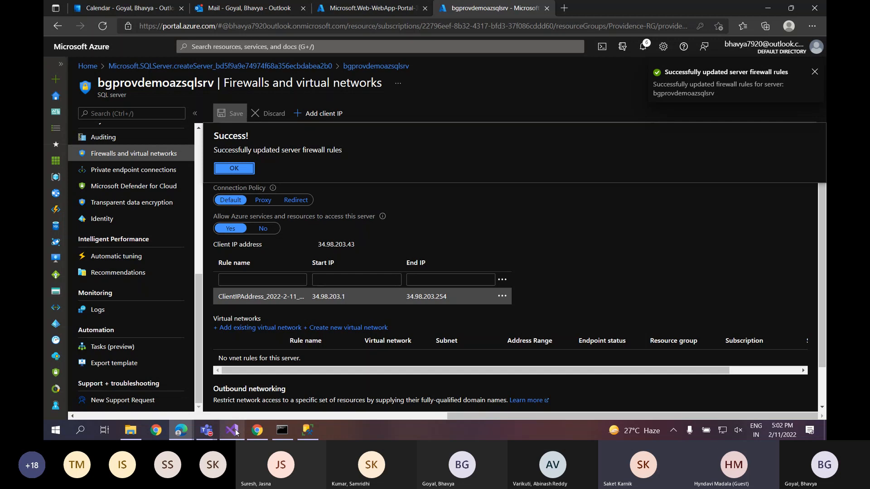
mouse_move(235, 432)
click(248, 399)
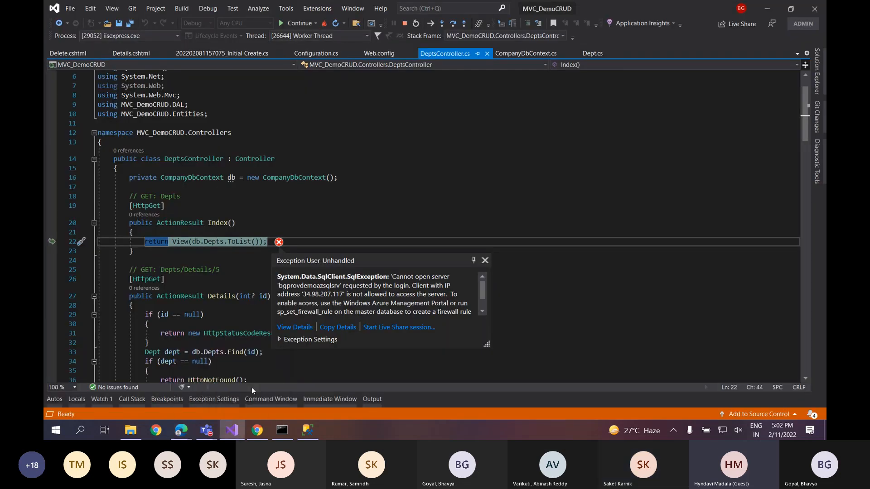
Continue execution past the SQL exception and reload the Depts page in the browser.
click(300, 22)
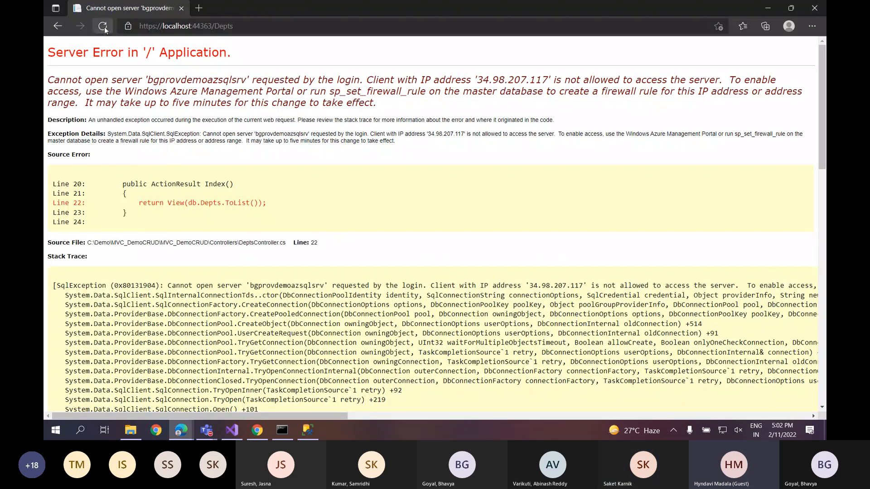
click(103, 28)
click(103, 27)
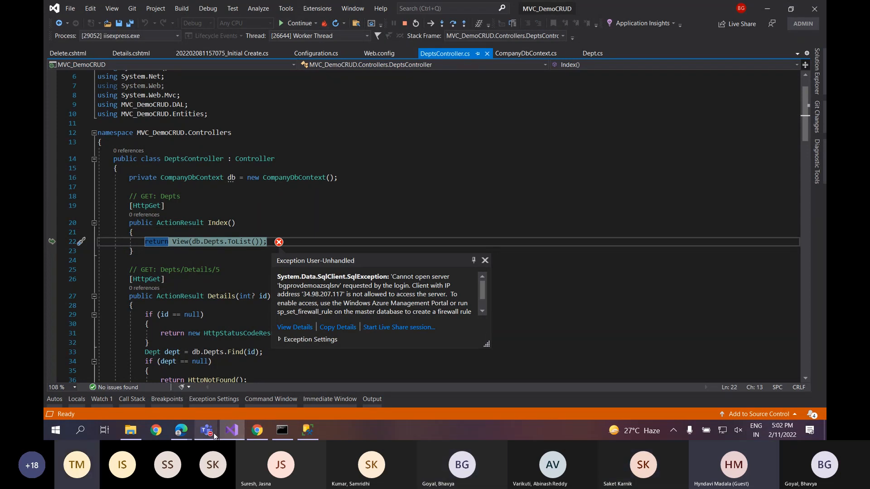
Close the running application's browser window, restart the project with IIS Express in Microsoft Edge, and open the Departments page.
mouse_move(192, 428)
click(242, 396)
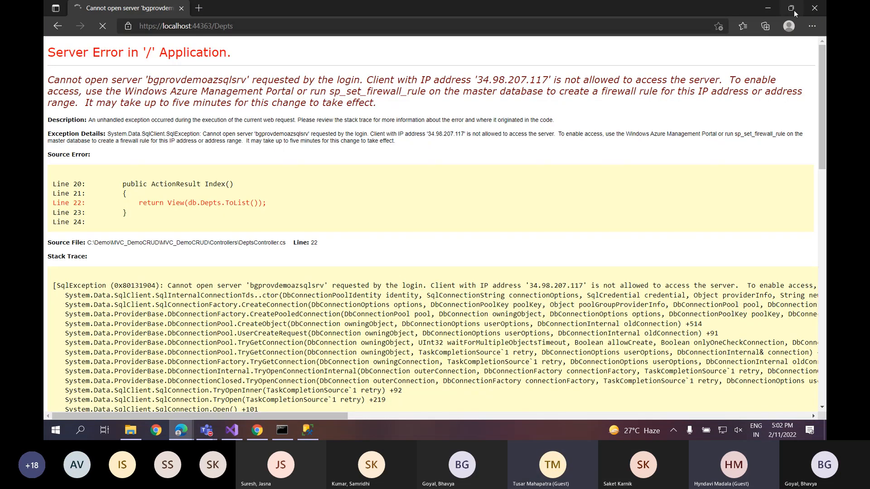
click(815, 8)
click(319, 25)
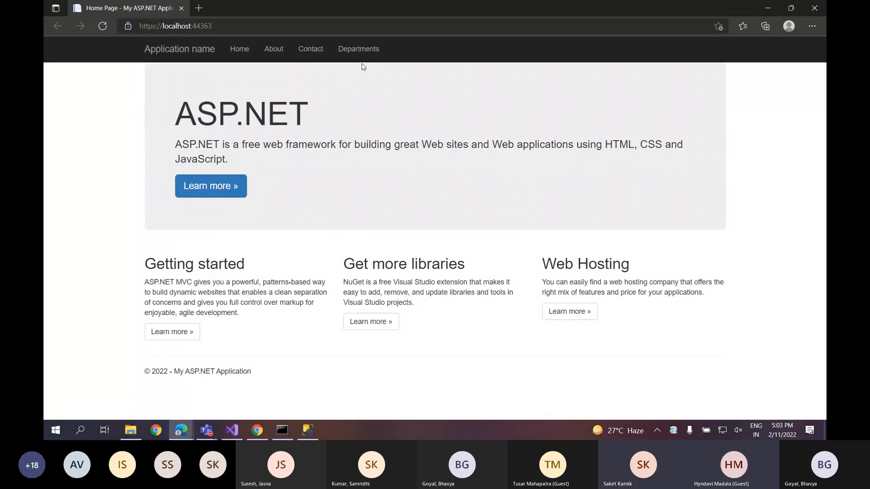
click(368, 52)
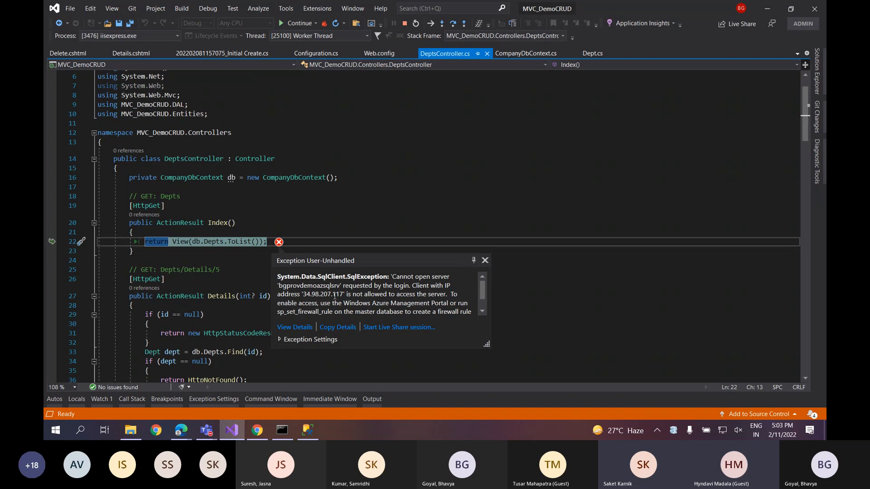
Refresh the firewall settings of bgprovdemoazsqlsrv in the Azure portal and compare the client IP rule with the IP address in the exception.
mouse_move(189, 428)
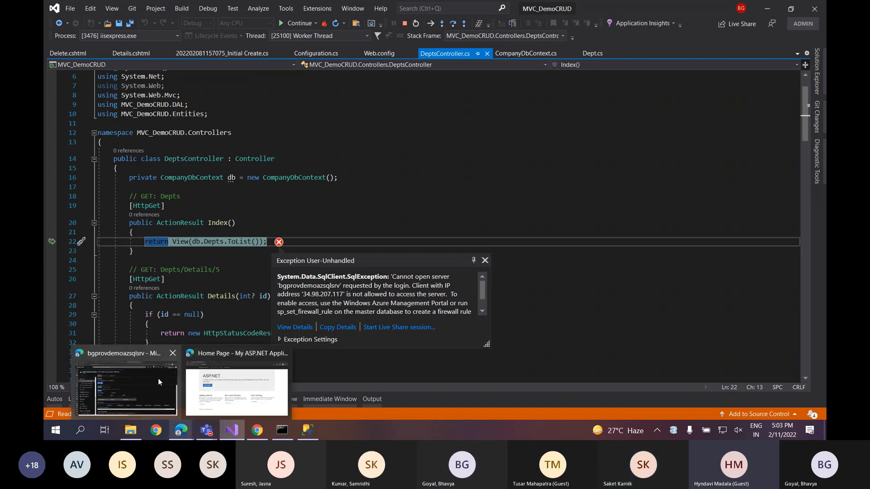
click(159, 379)
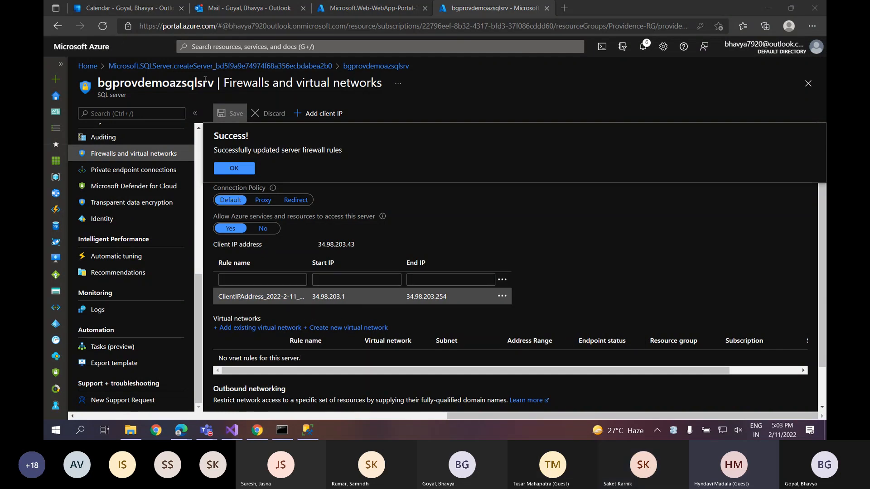
click(103, 26)
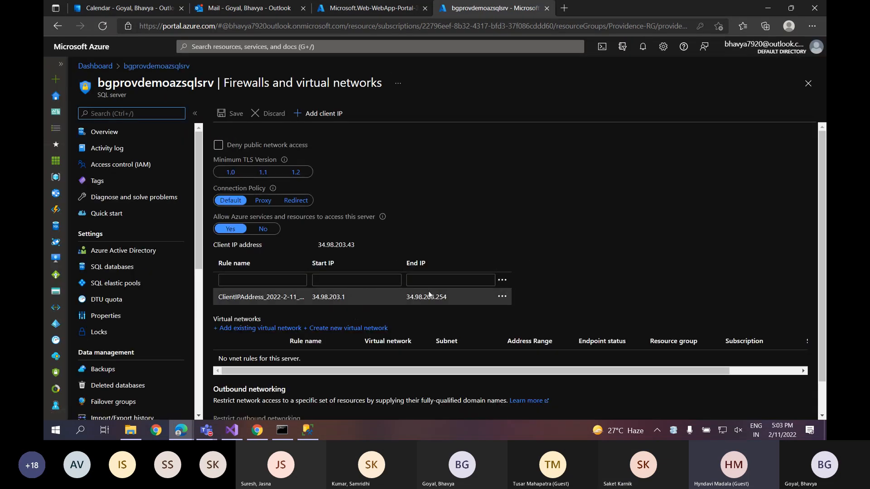
click(234, 432)
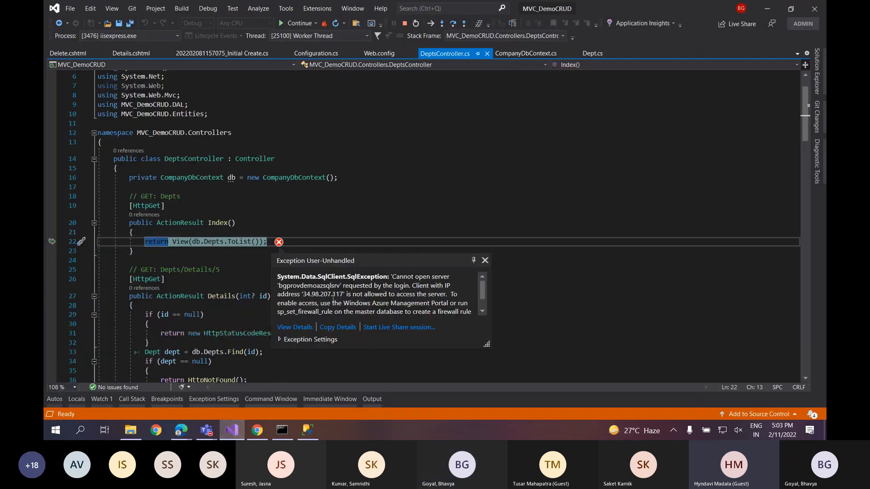
mouse_move(182, 438)
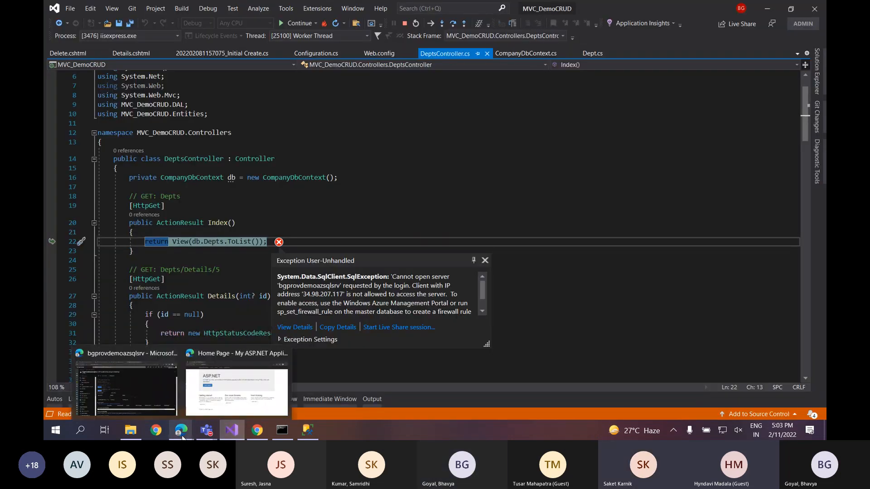
click(156, 394)
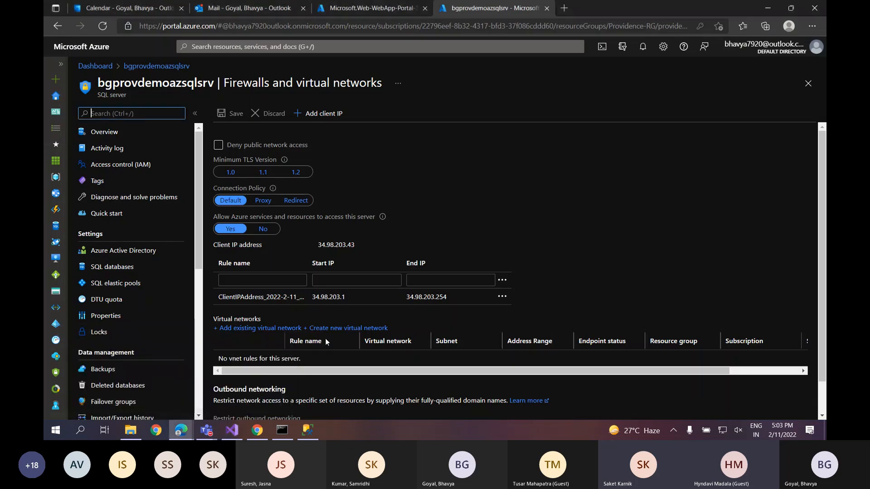
key(alt+Tab)
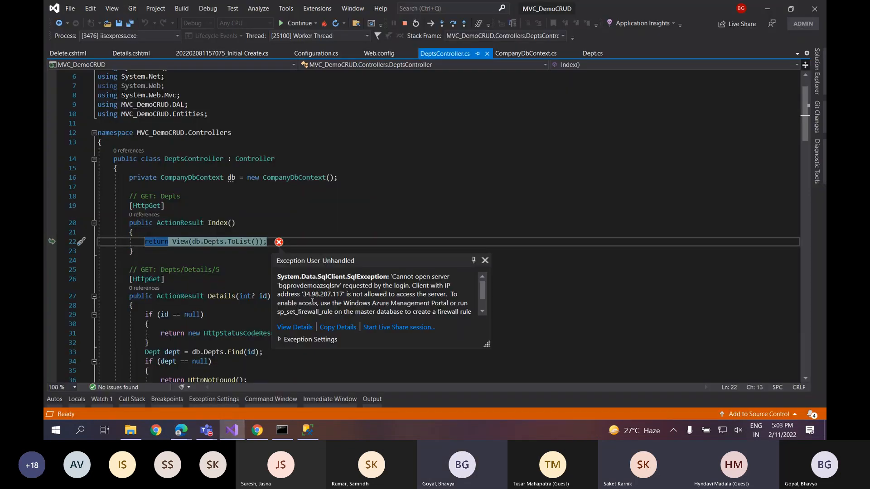
Copy the blocked client address from the exception and set the Azure client IP rule's start IP to 34.98.207.117.
drag(302, 294, 344, 292)
key(ctrl+c)
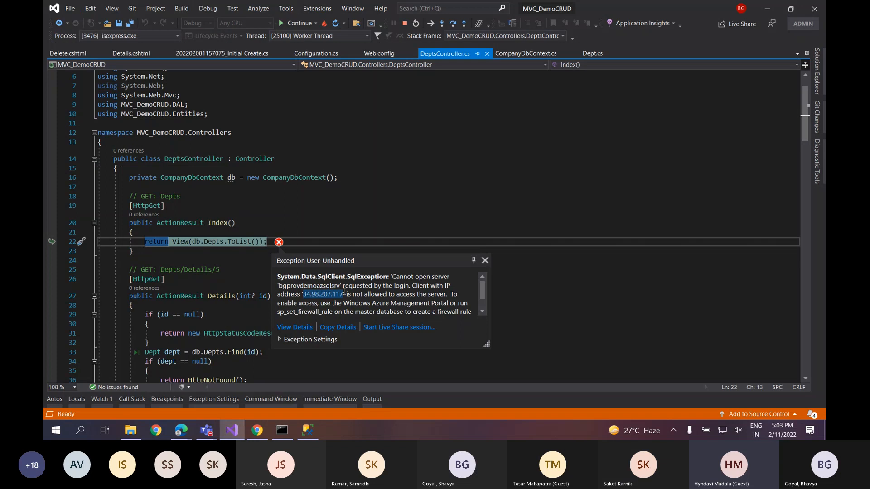
key(alt+Tab)
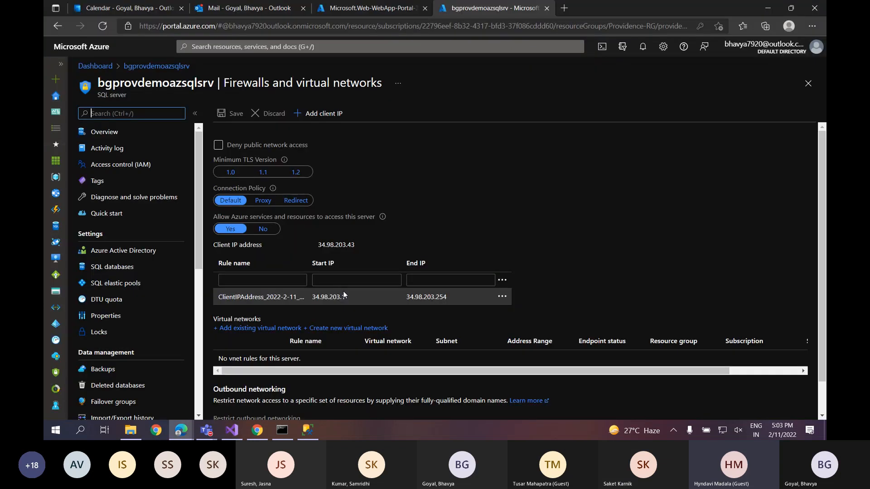
click(348, 295)
key(ctrl+a)
key(ctrl+v)
Set the client IP rule's end IP to 34.98.207.117 and save the firewall rules.
click(455, 300)
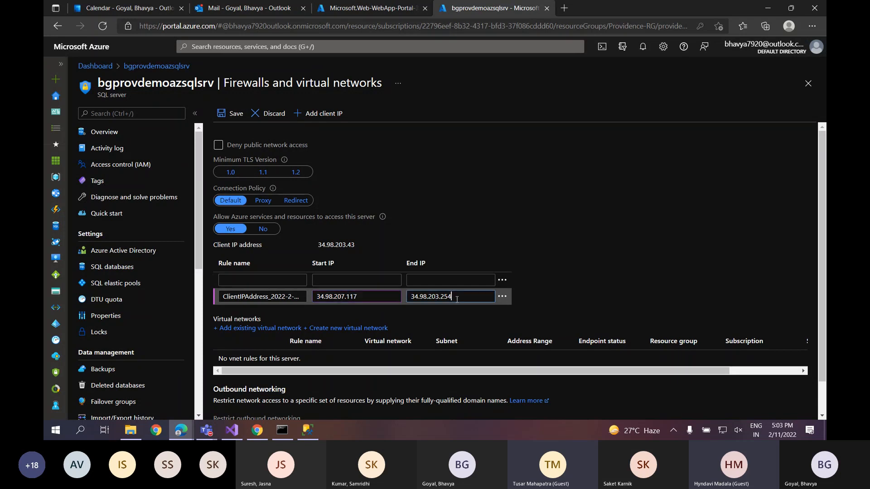
key(ctrl+a)
key(ctrl+v)
click(231, 117)
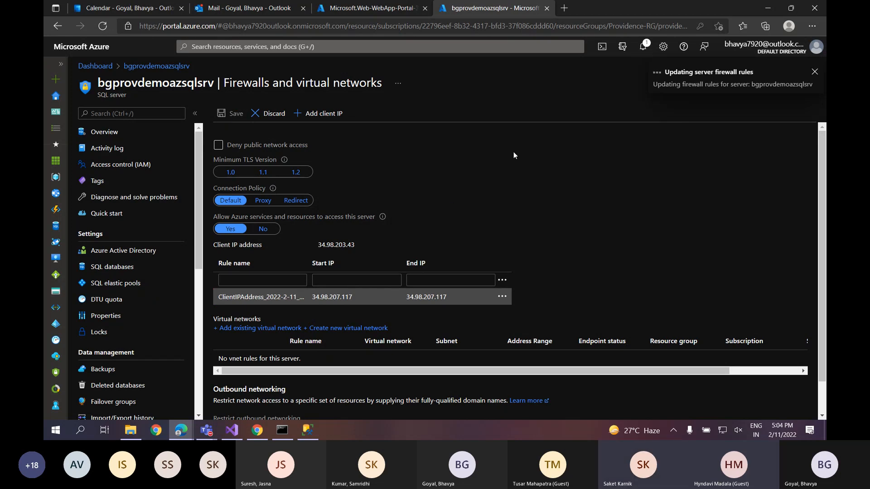
Return to Visual Studio, continue the paused debugging session, and reload the Depts page in the browser.
click(231, 430)
click(294, 23)
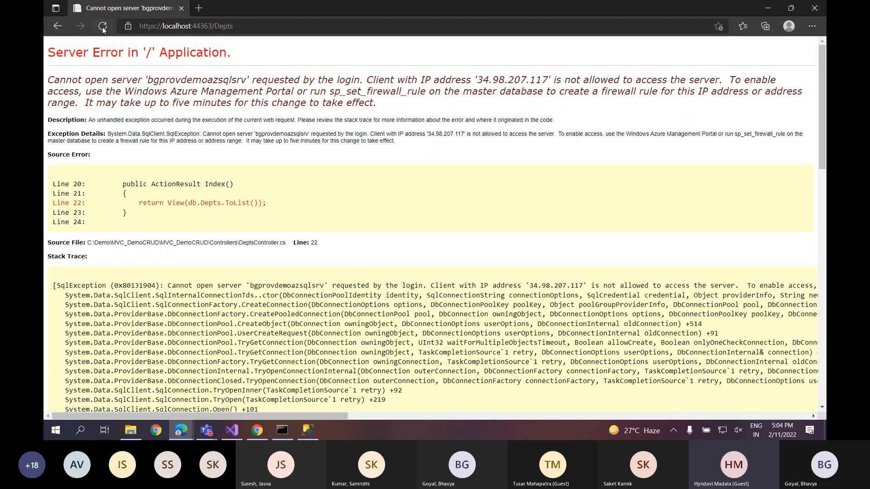
click(102, 26)
Close the failing Depts page, run the project again with IIS Express, and open the Departments page.
click(182, 8)
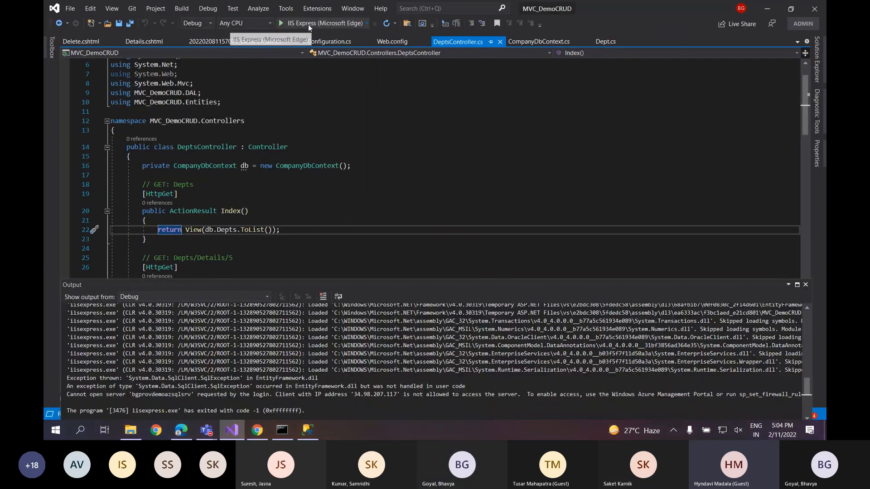
click(308, 24)
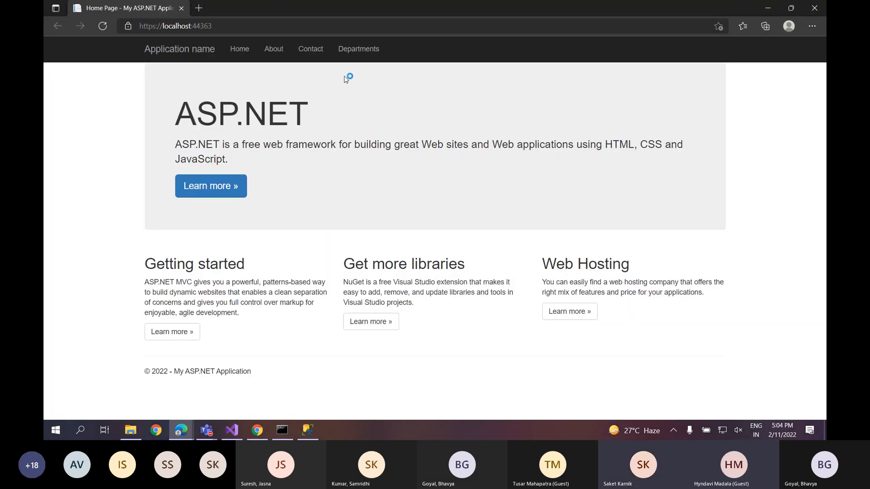
click(359, 49)
Read the inner exception in DeptsController and check the cs connection string in Web.config.
mouse_move(238, 429)
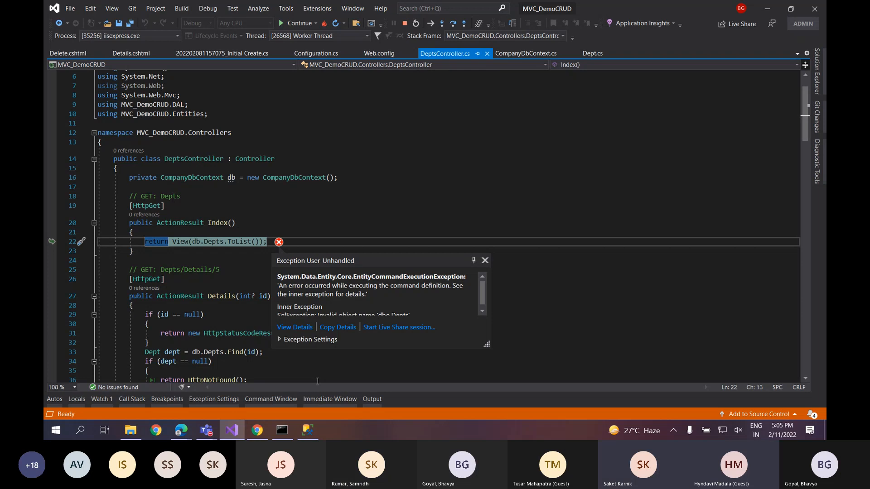
scroll(318, 381, down, 2)
scroll(318, 381, down, 3)
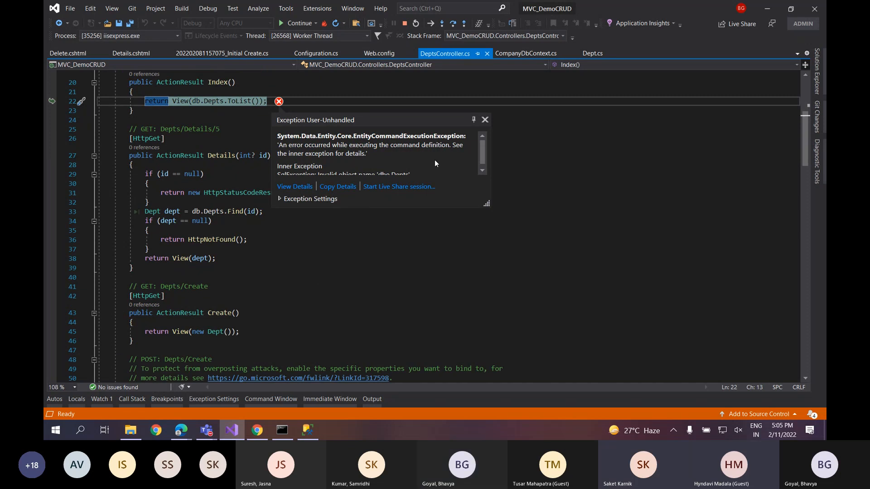
scroll(435, 161, down, 1)
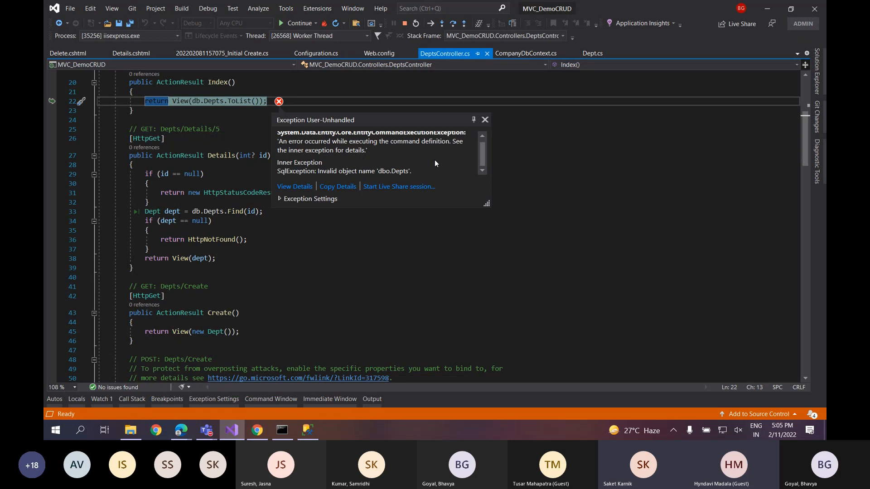
click(380, 53)
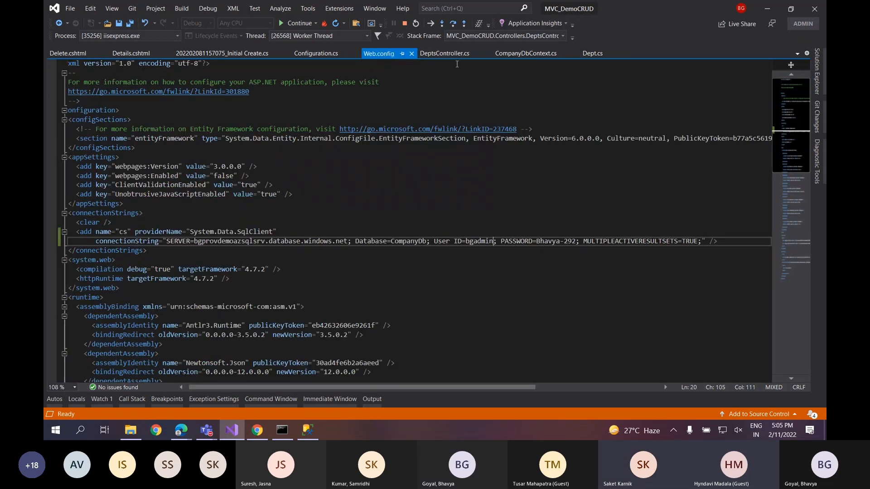
click(451, 53)
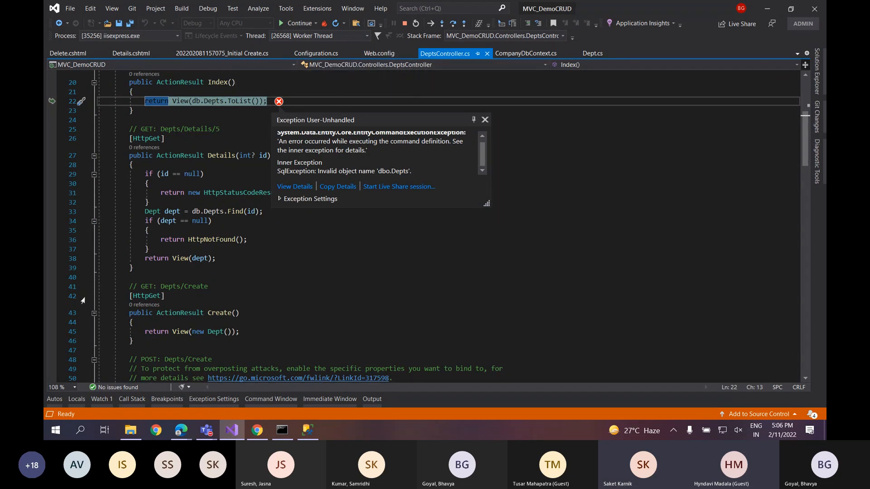
End the debugging session by closing the application's home page in the browser, and return to Visual Studio.
key(alt+Tab)
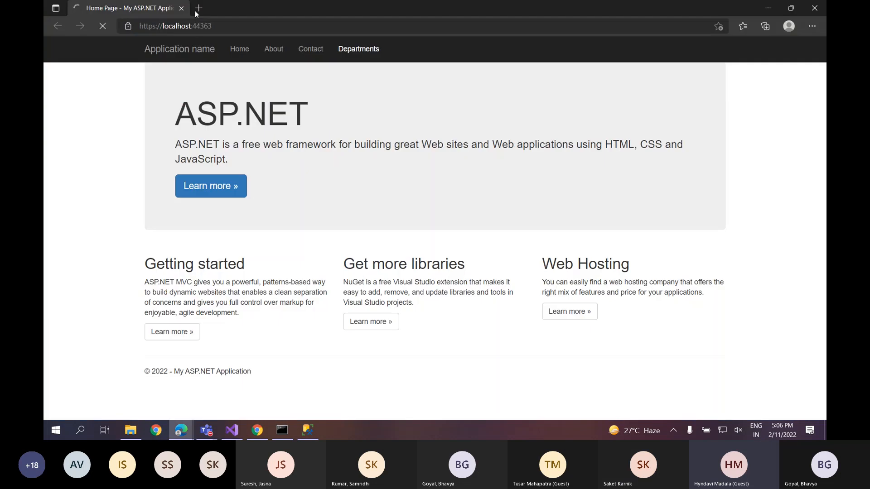
click(181, 8)
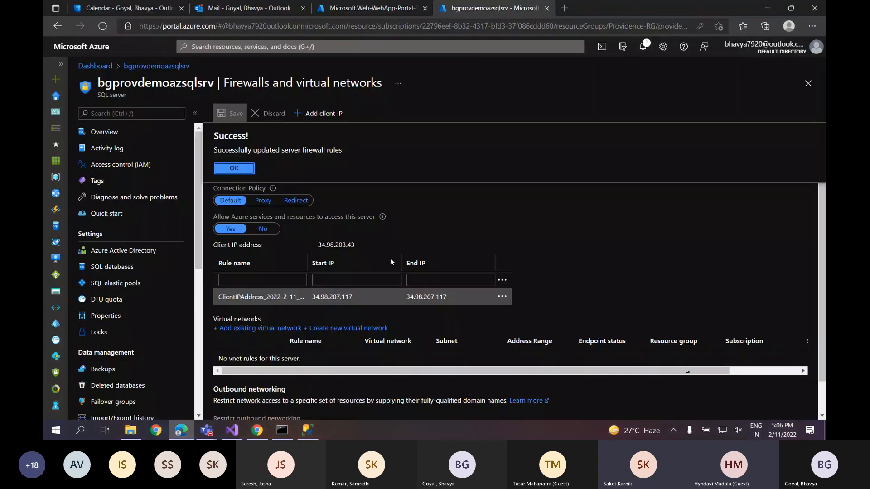
key(alt+Tab)
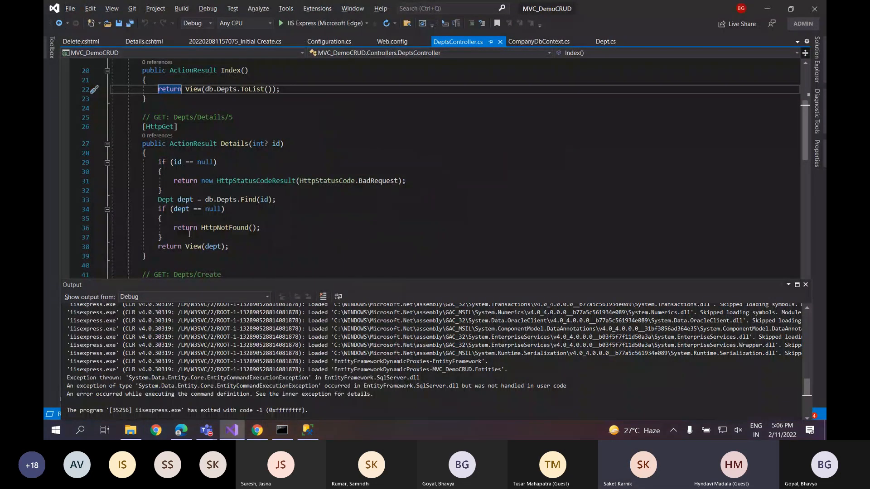
Open the Package Manager Console and close the Output window covering it.
click(291, 9)
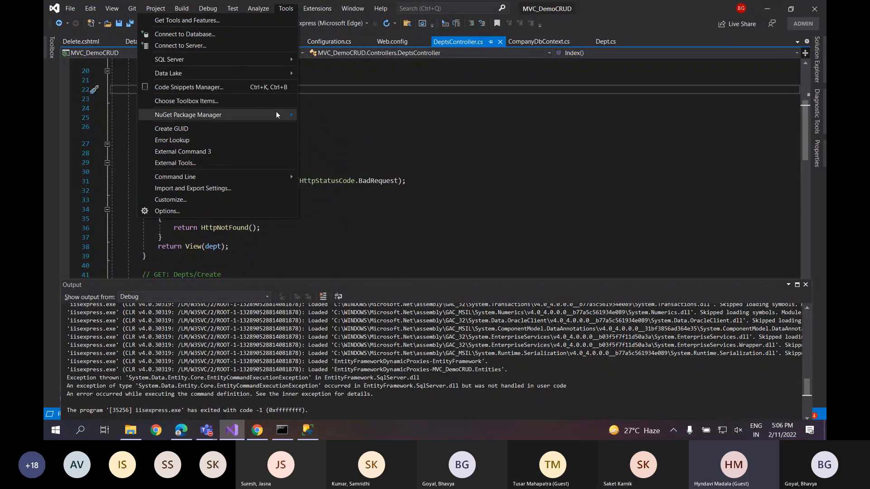
mouse_move(278, 115)
click(338, 119)
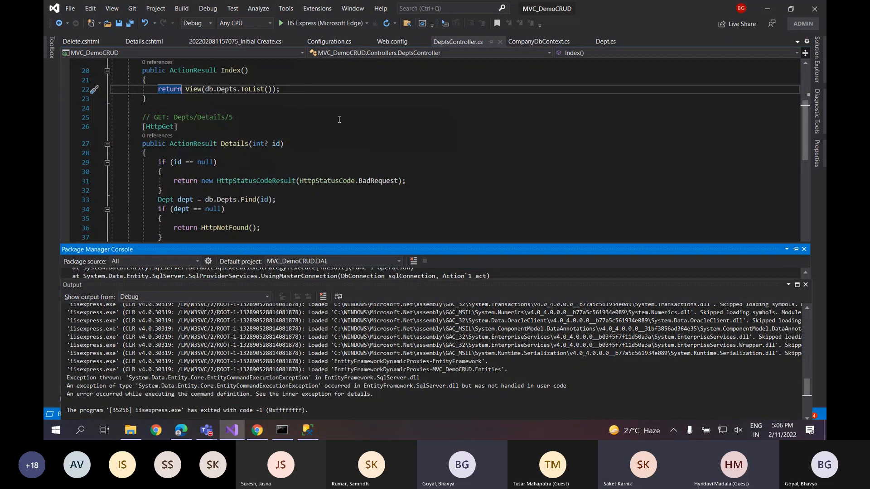
click(805, 285)
scroll(414, 331, down, 2)
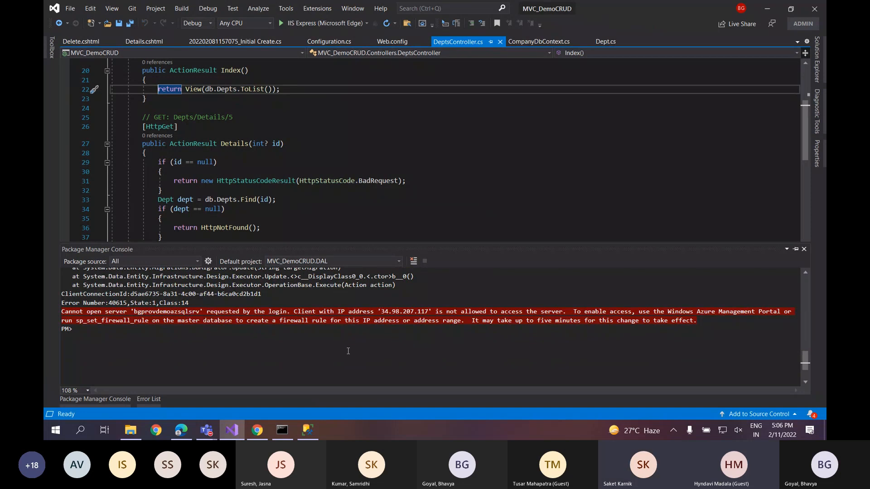
text(cls)
key(Return)
click(138, 344)
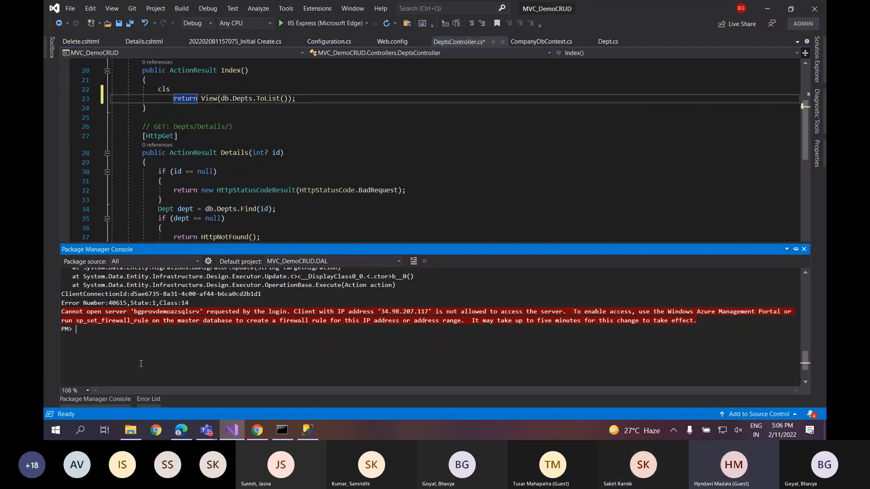
click(183, 91)
key(BackSpace)
key(BackSpace)
key(BackSpace)
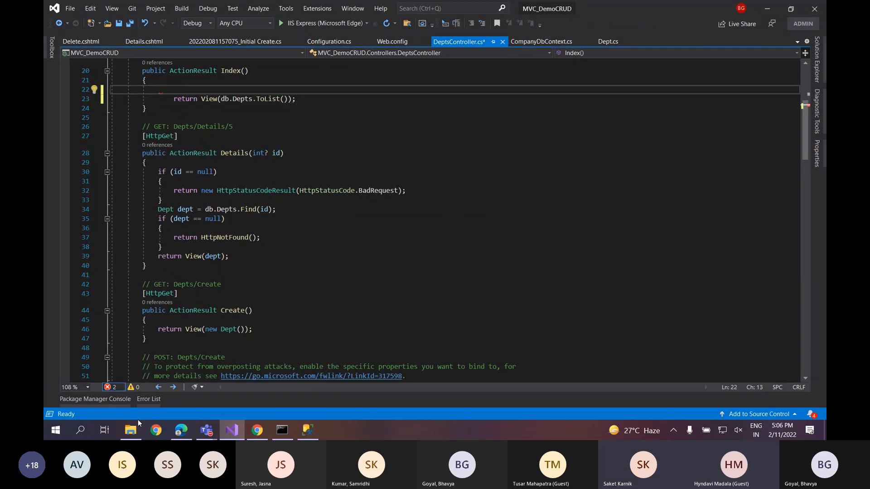
Clear the Package Manager Console with the cls command.
click(115, 400)
text(c)
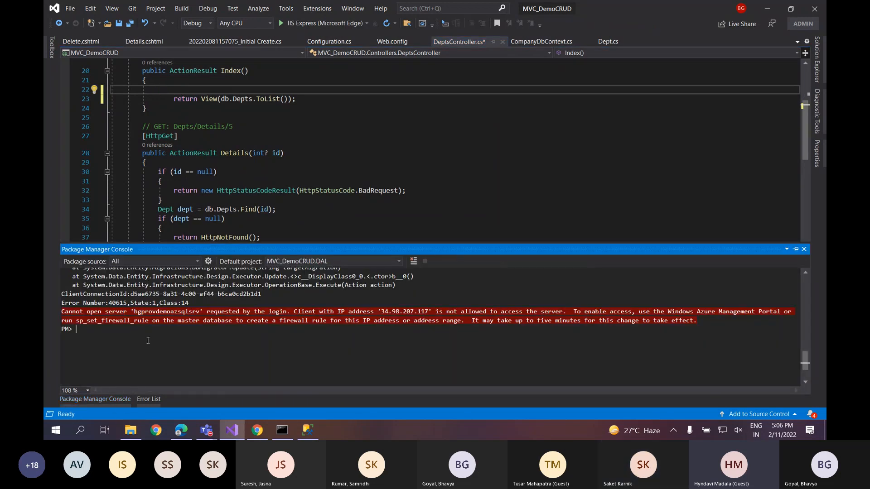
text(ls)
key(Return)
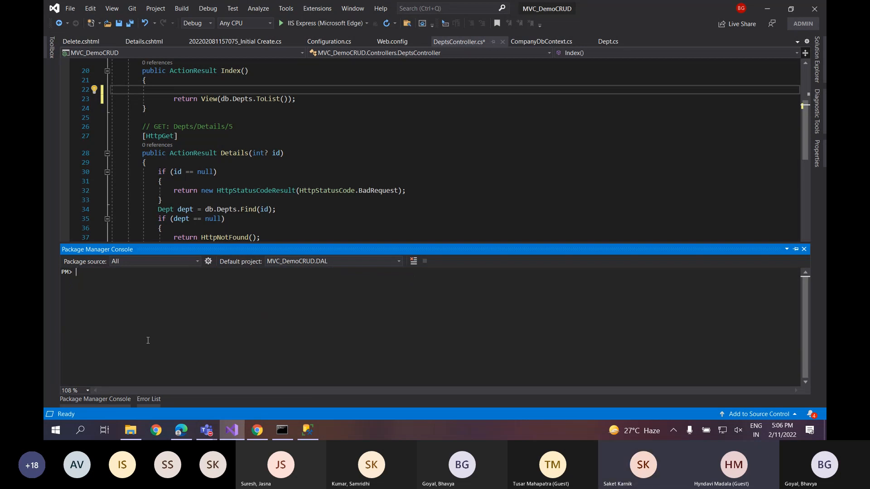
Apply the pending migration to the Azure database by running Update-Database for the MVC_DemoCRUD.DAL project.
text(Upd)
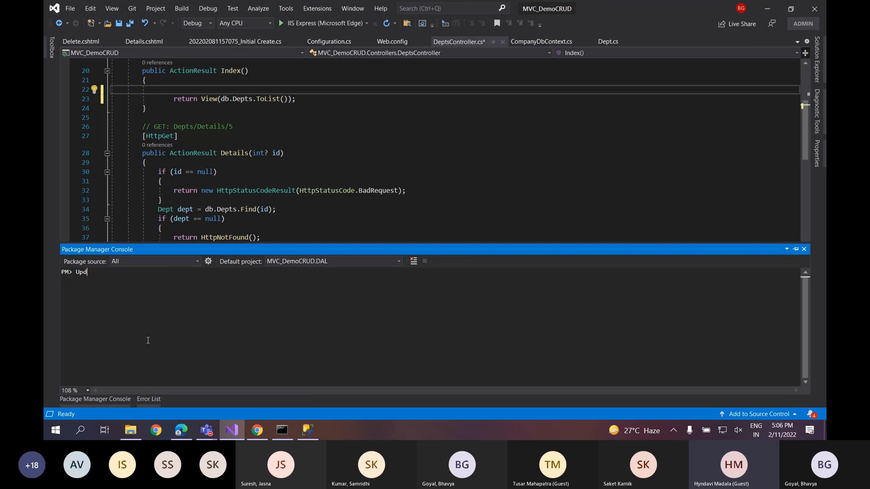
text(ate-Database)
key(Return)
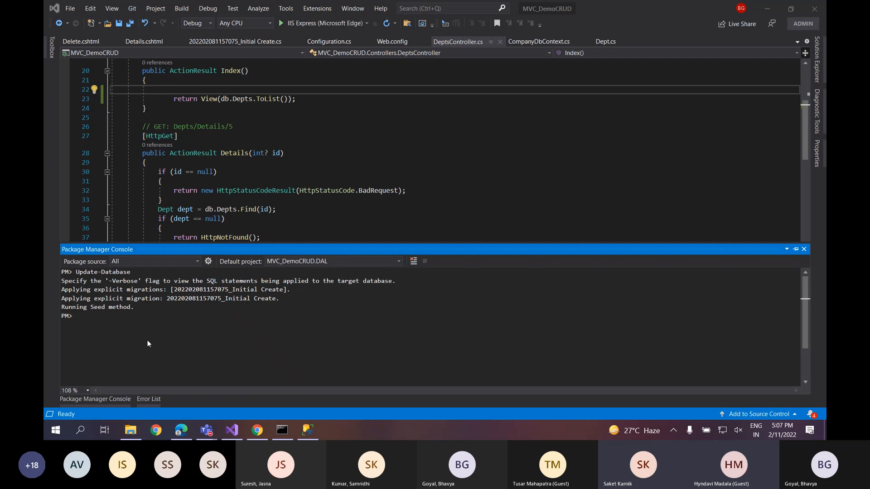
Run the web application and check its Departments list and the form for creating a new department.
click(320, 24)
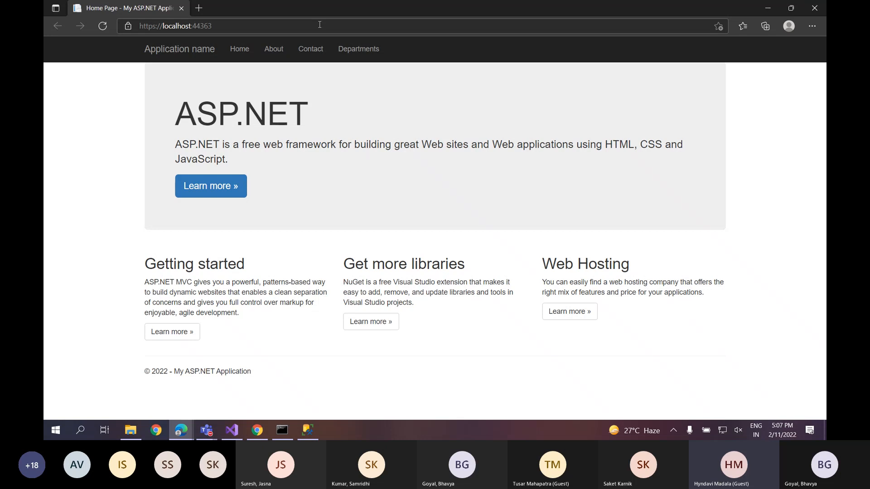
click(354, 50)
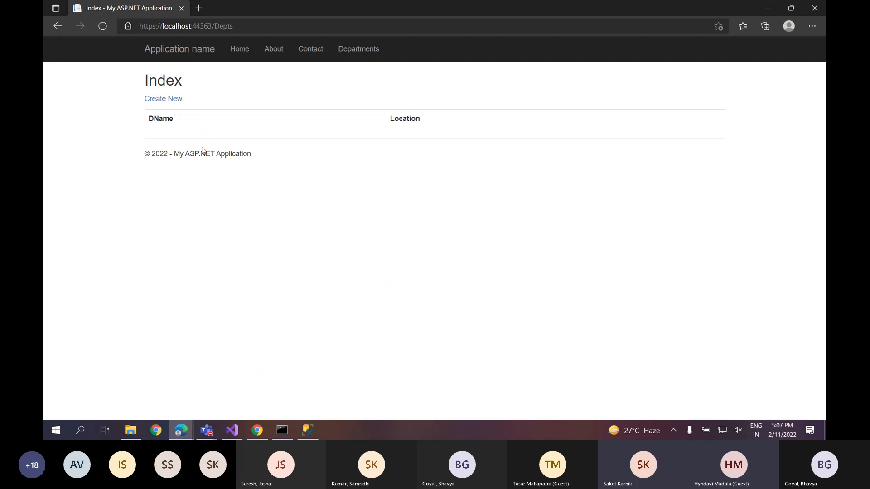
click(175, 103)
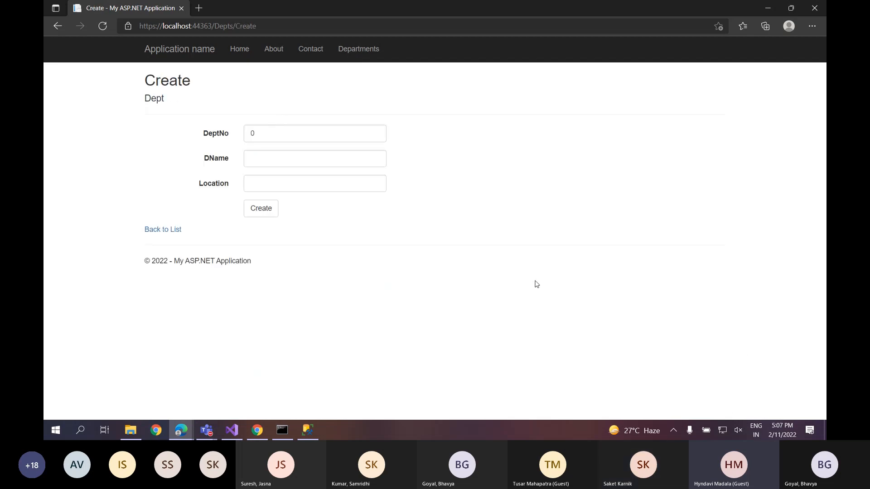
click(760, 401)
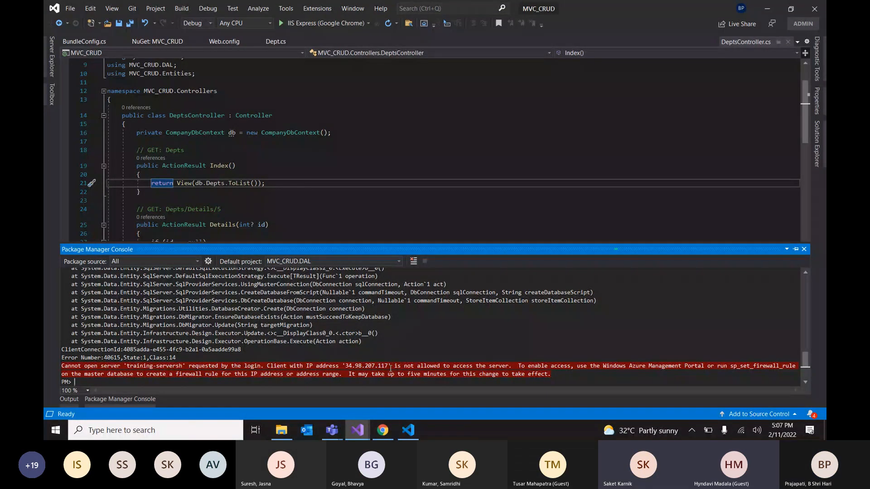
Switch to the Azure portal in Chrome, allow Azure services and resources to access the training-serversh server, and save the firewall settings.
click(383, 430)
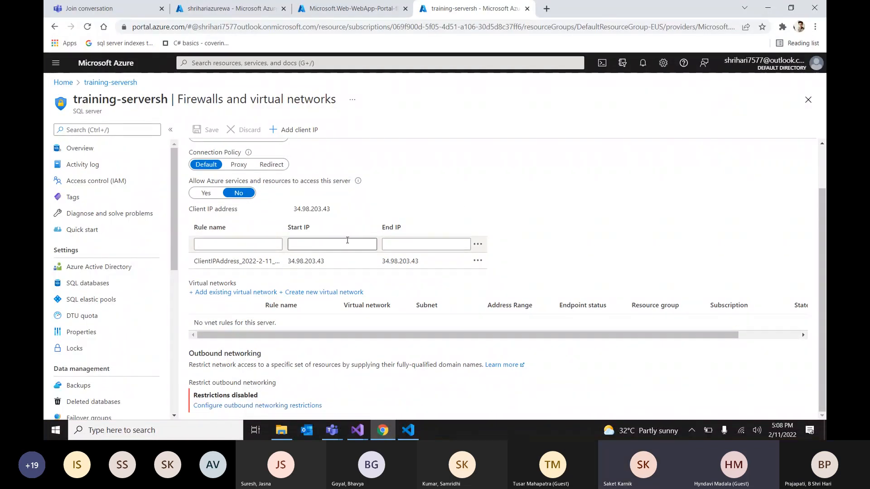
scroll(345, 245, up, 1)
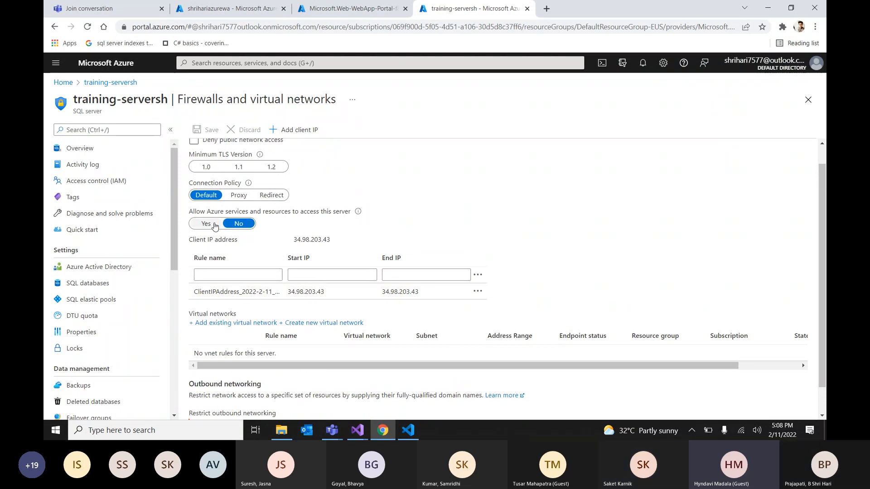
click(215, 225)
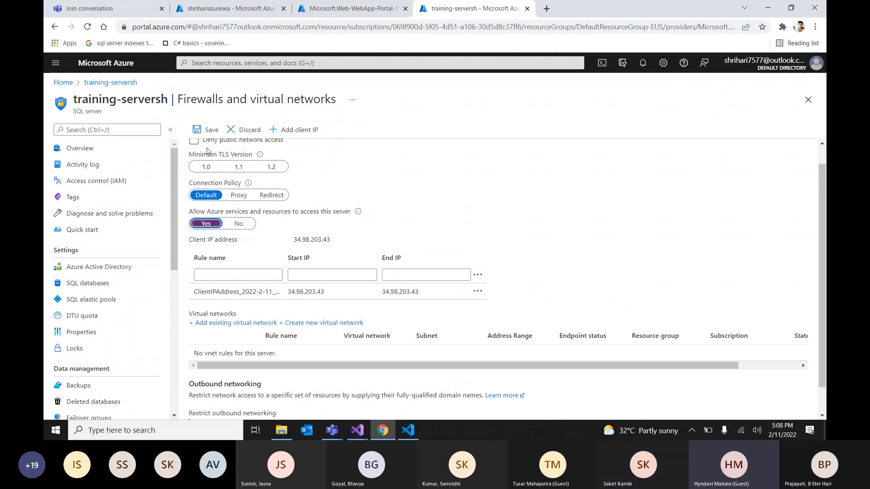
click(207, 130)
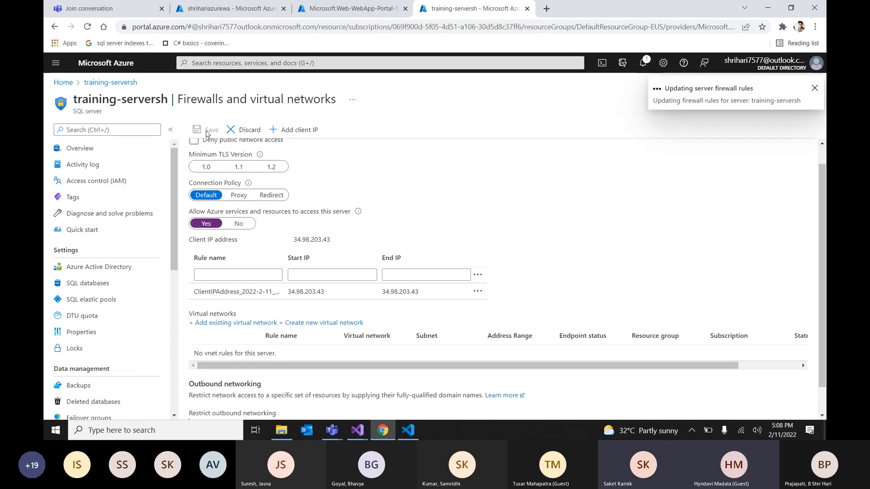
Copy the blocked client IP address 34.98.207.117 from the MVC_CRUD console error in Visual Studio and return to the Azure portal.
mouse_move(364, 430)
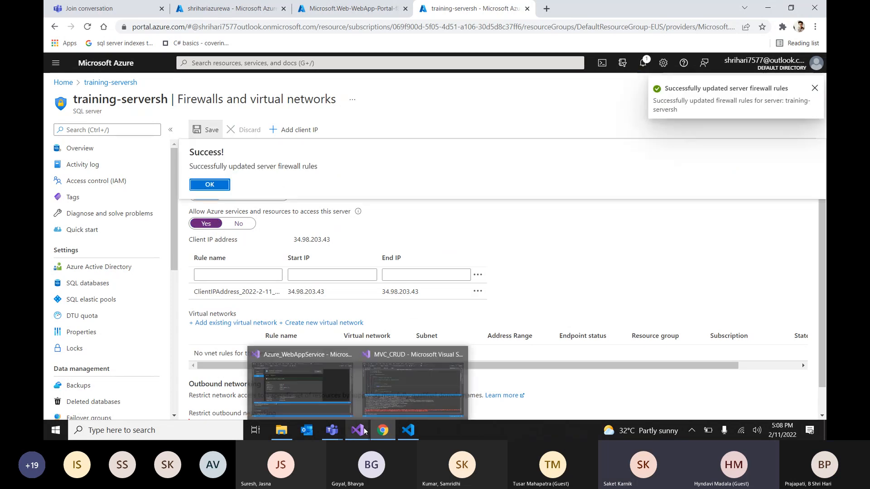
click(399, 388)
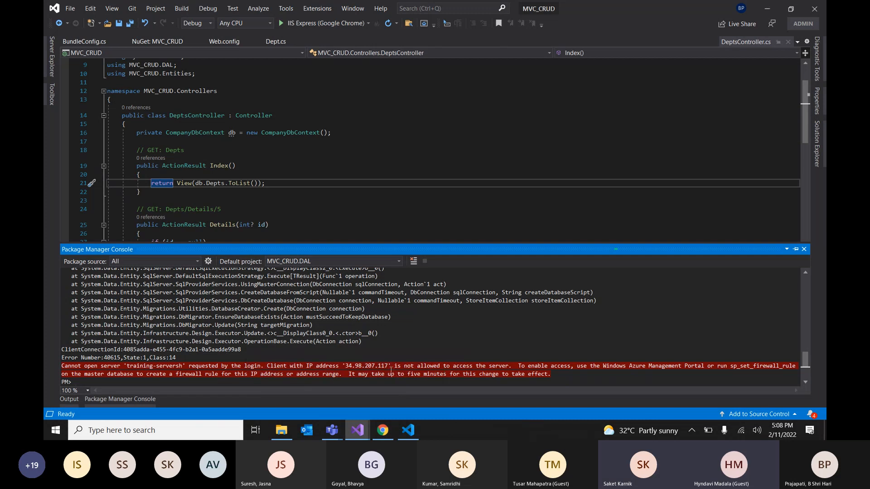
drag(389, 367, 345, 366)
click(383, 431)
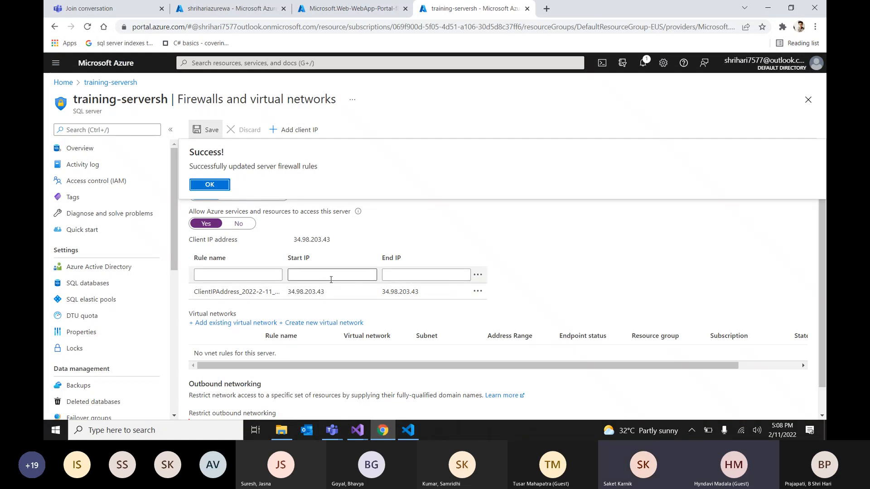
Add a firewall rule named IP with start and end IP 34.98.207.117 to the server and save it.
click(259, 274)
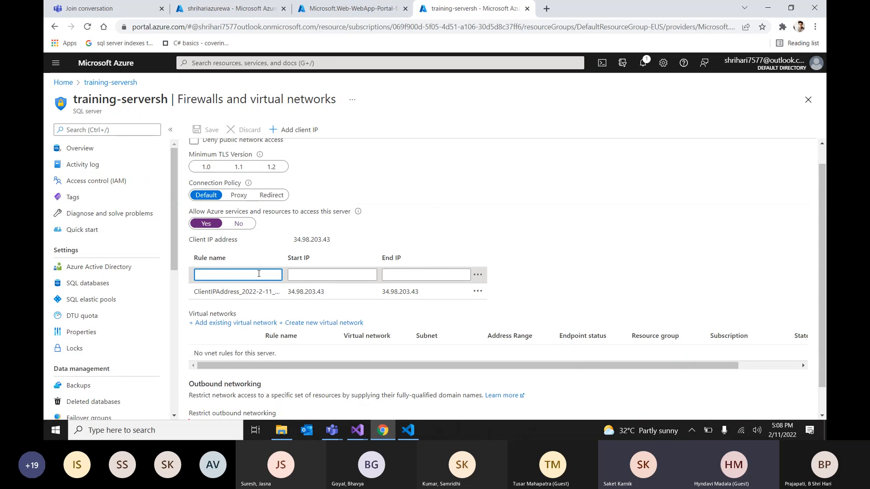
text(IP)
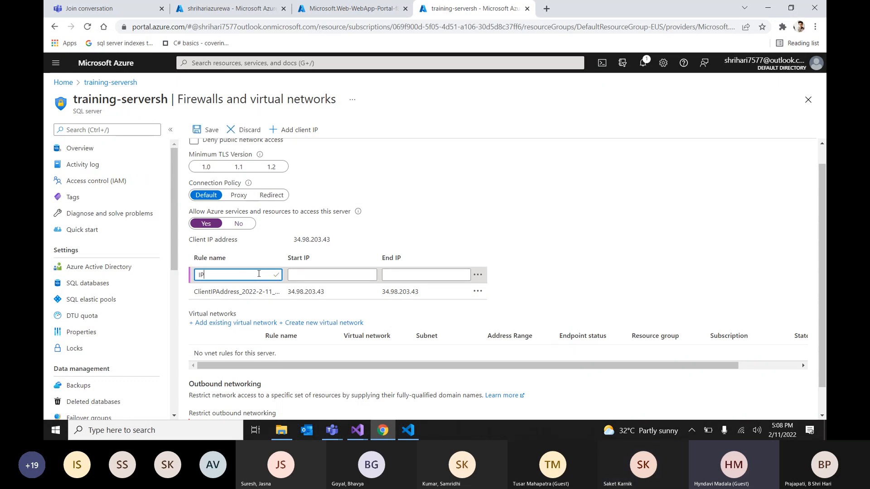
text(P)
key(BackSpace)
key(Tab)
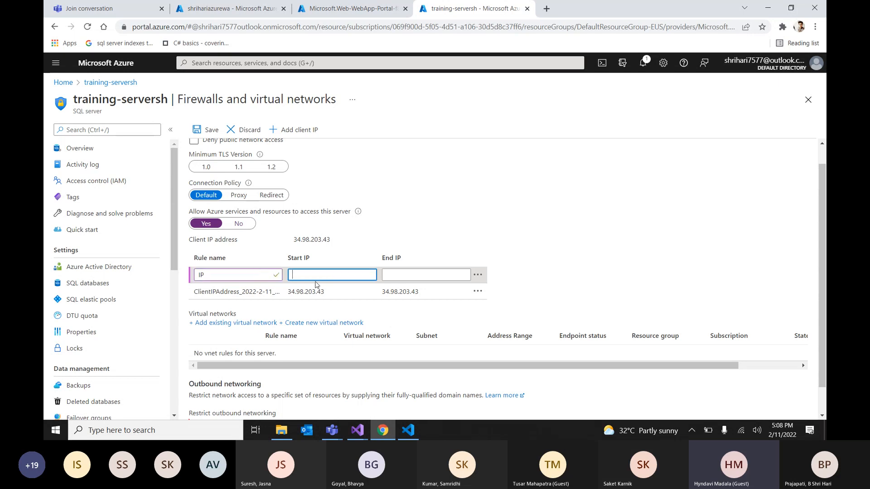
text(34.98.207.117)
click(434, 276)
text(34.98.207.117)
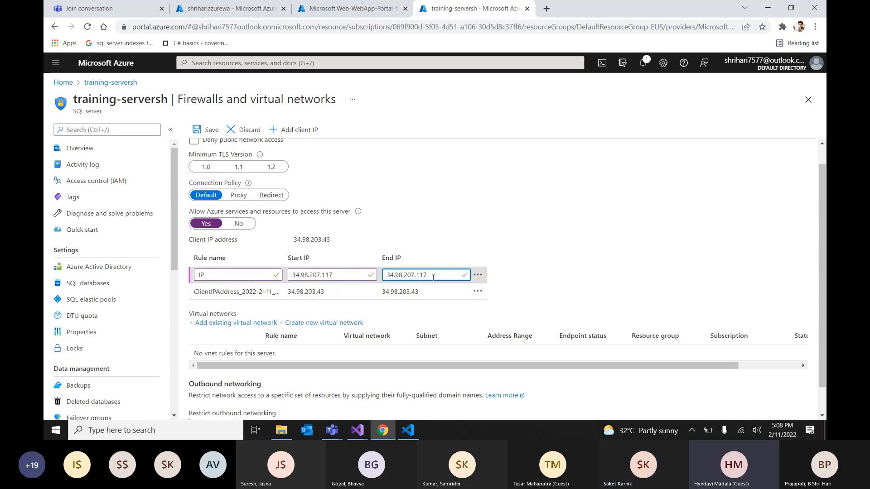
click(213, 135)
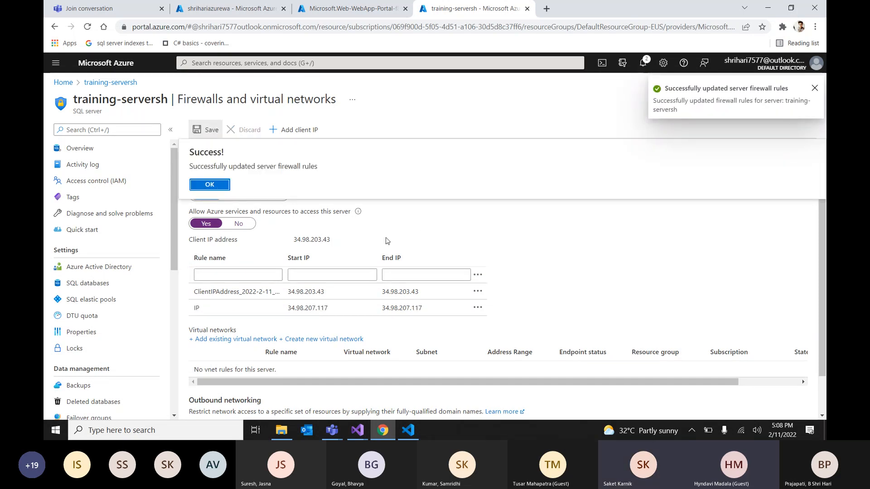
click(230, 187)
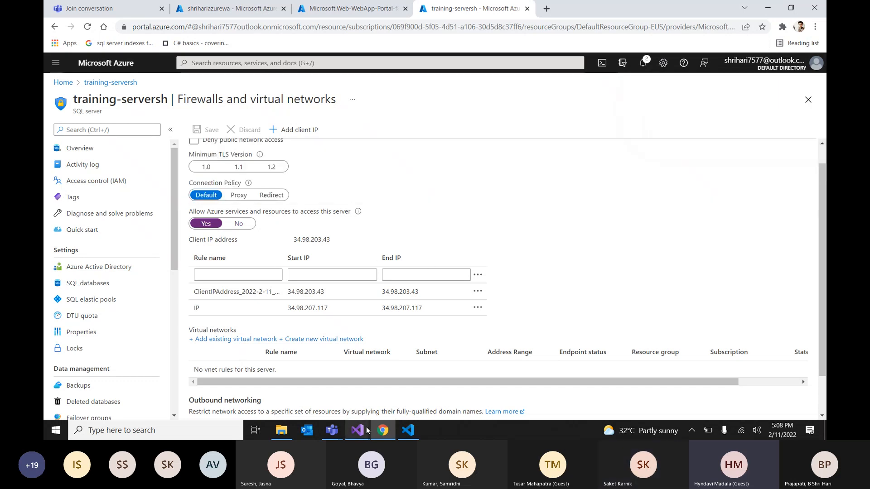
Return to the MVC_CRUD solution in Visual Studio and rerun Update-Database until the migration is applied.
mouse_move(357, 428)
click(398, 393)
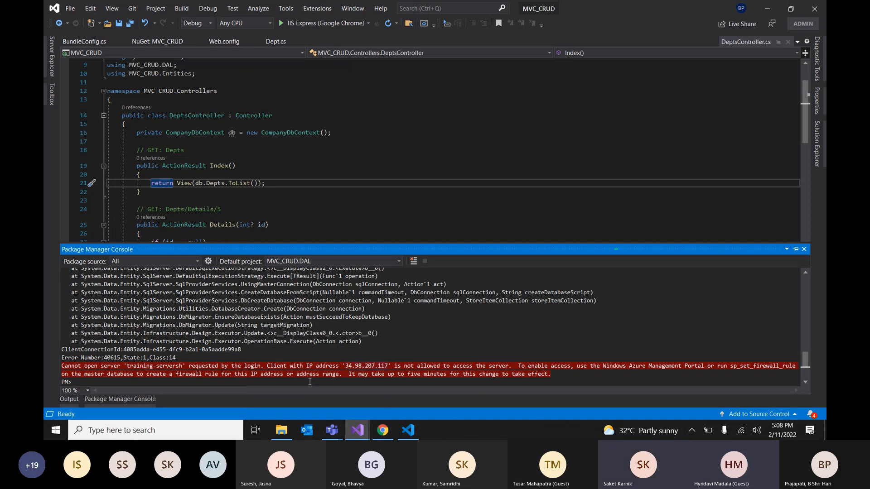
key(Up)
key(Return)
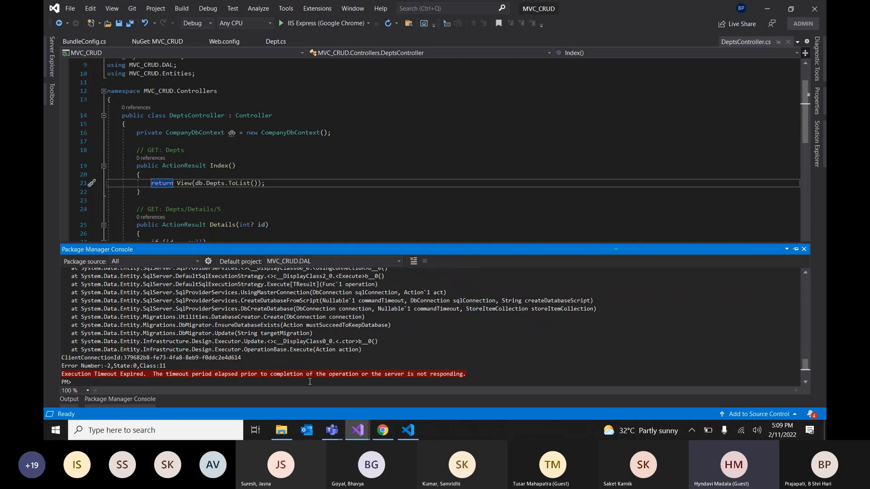
key(Up)
key(Return)
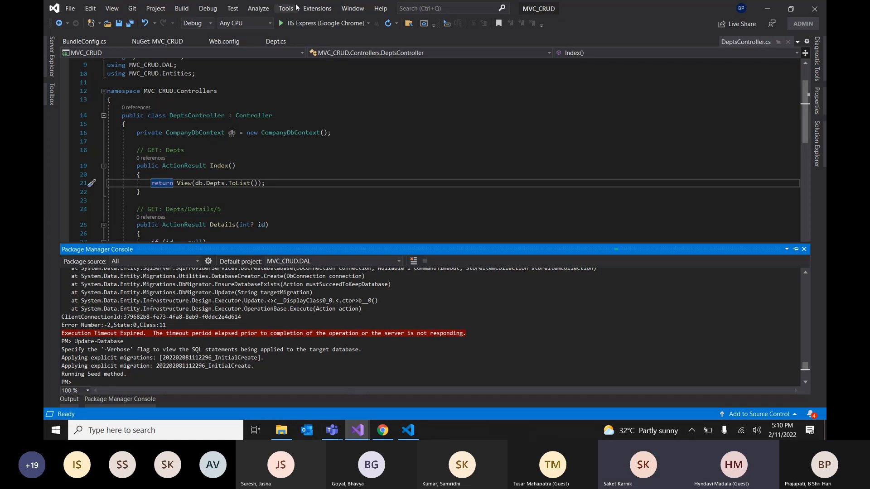
Run the MVC_CRUD application, open the Departments list and begin a new department entry with DeptNo 1.
click(304, 24)
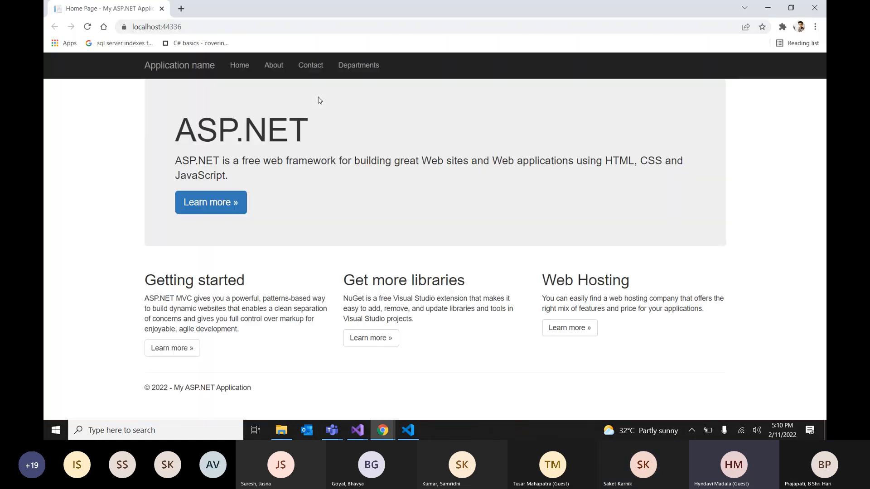
click(351, 77)
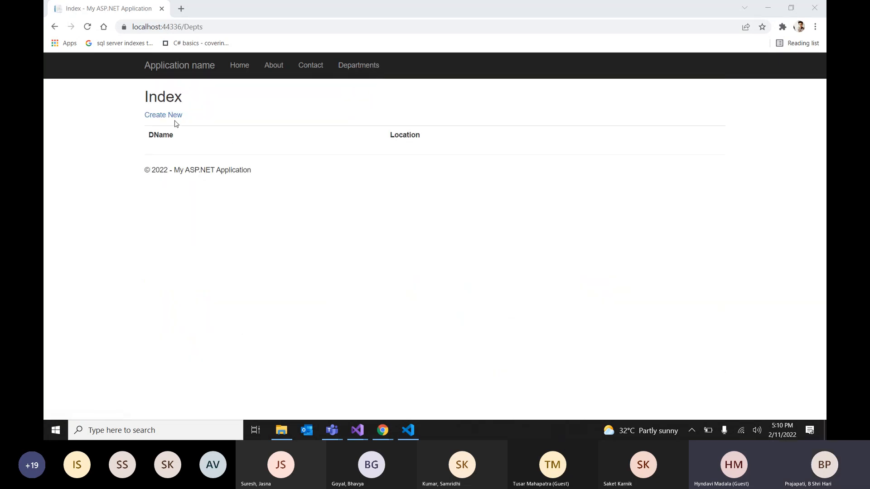
click(174, 117)
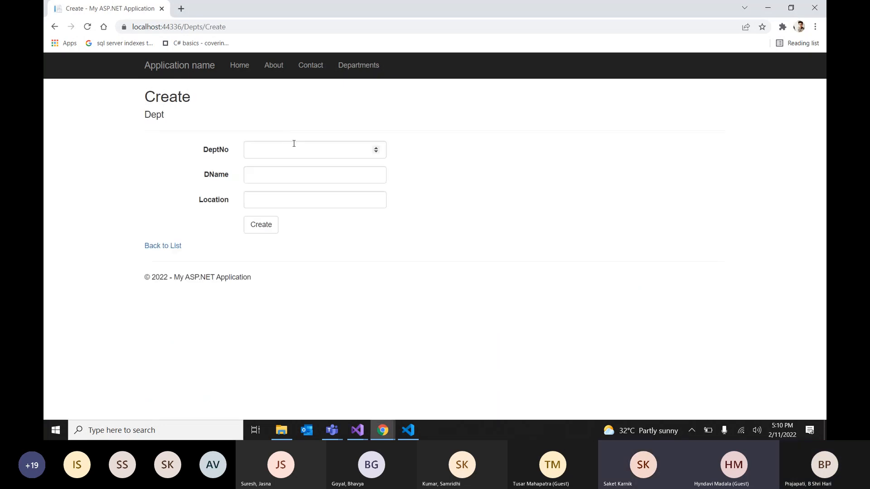
click(294, 149)
text(1)
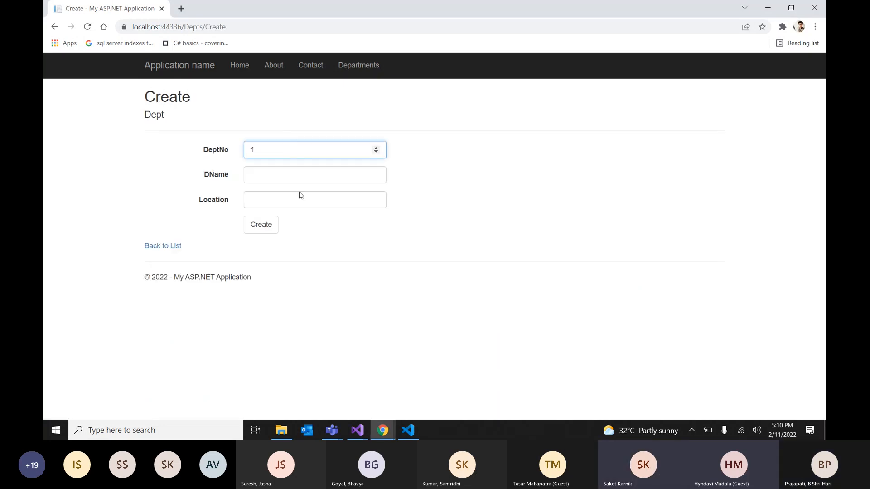
mouse_move(333, 434)
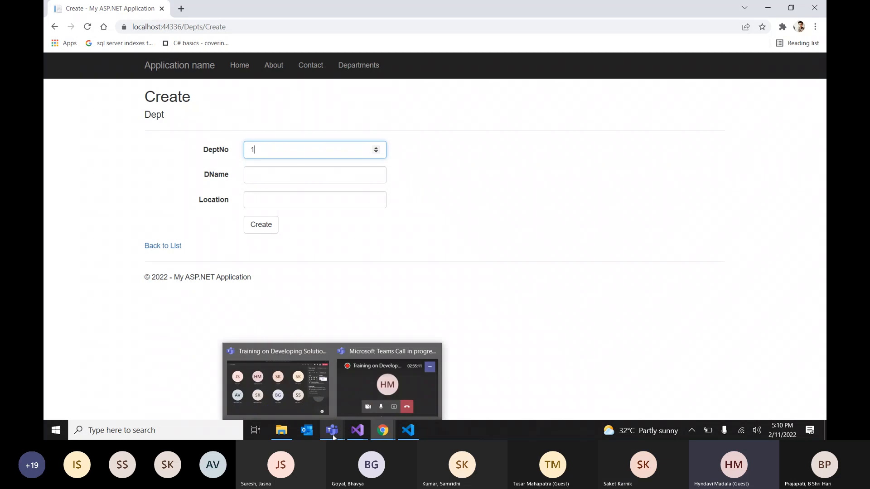
mouse_move(370, 378)
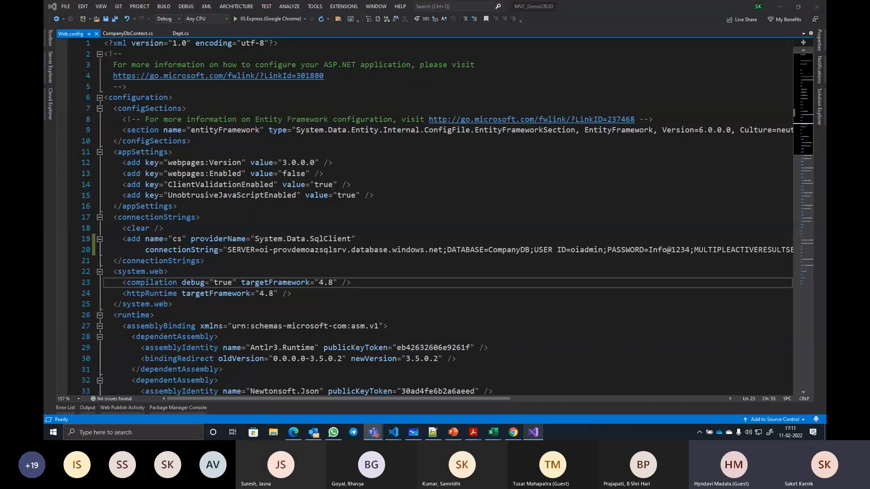
Create a publish profile for MVC_DemoCRUD targeting the Azure App Service (Windows) instance oi-provdemowebapp2 in Providence-RG, and publish the project.
click(822, 103)
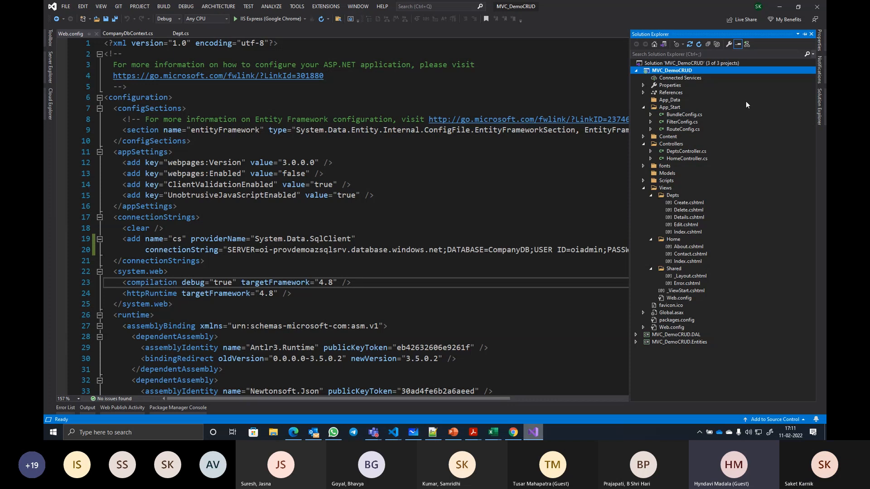
right_click(674, 72)
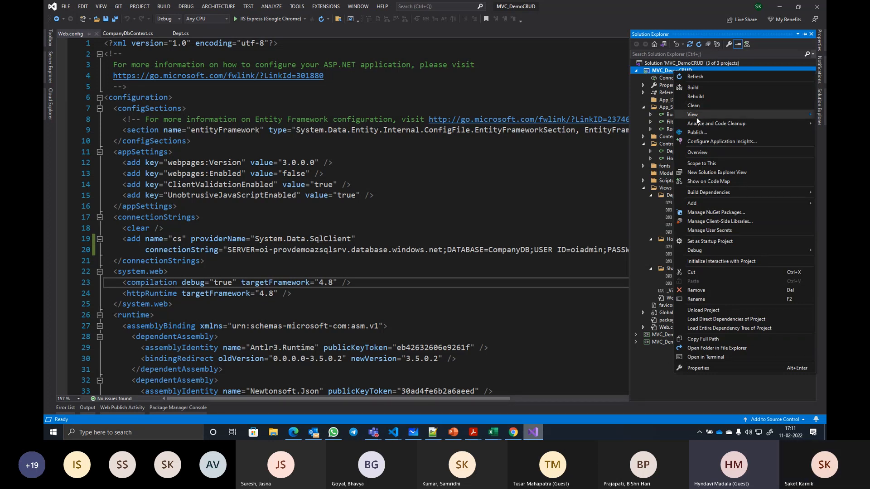
click(706, 130)
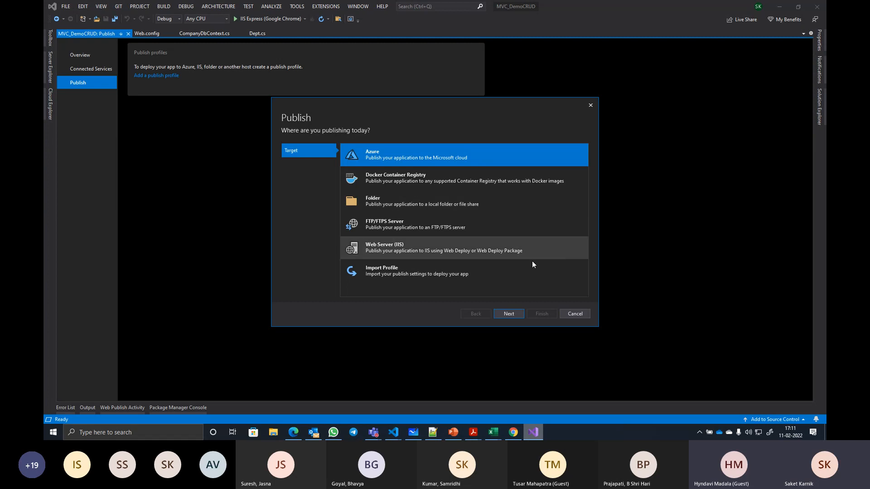
click(519, 313)
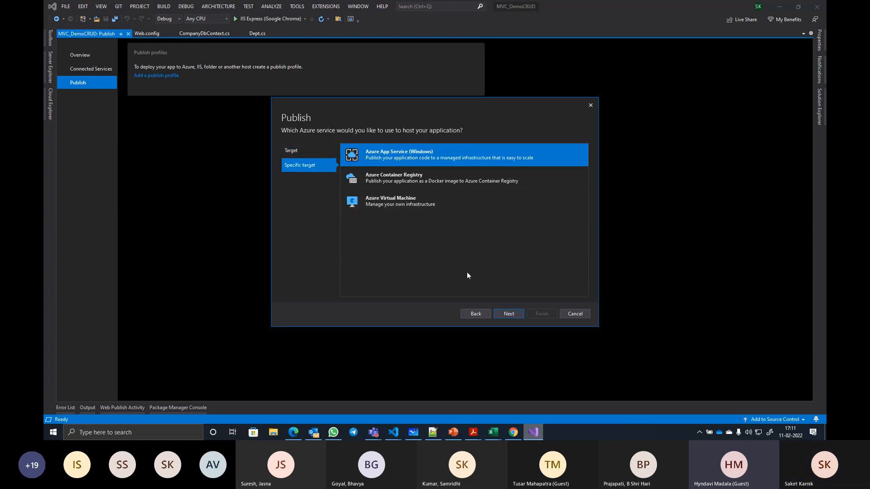
click(514, 314)
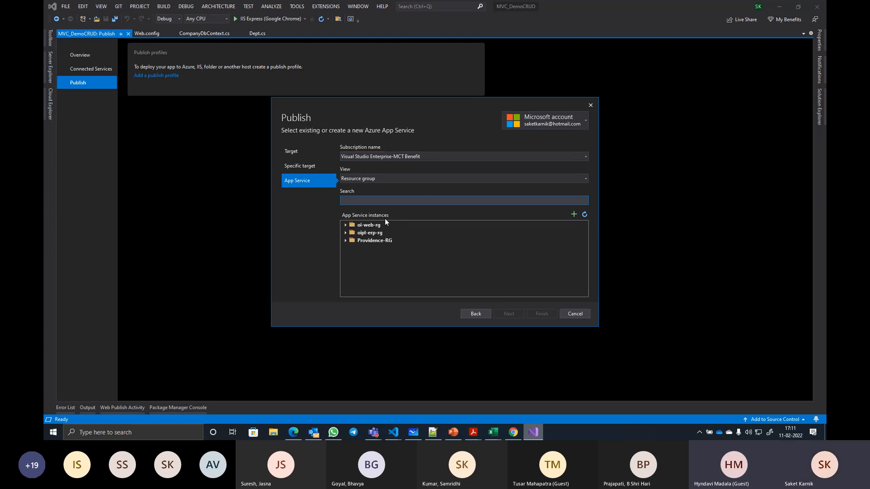
click(346, 241)
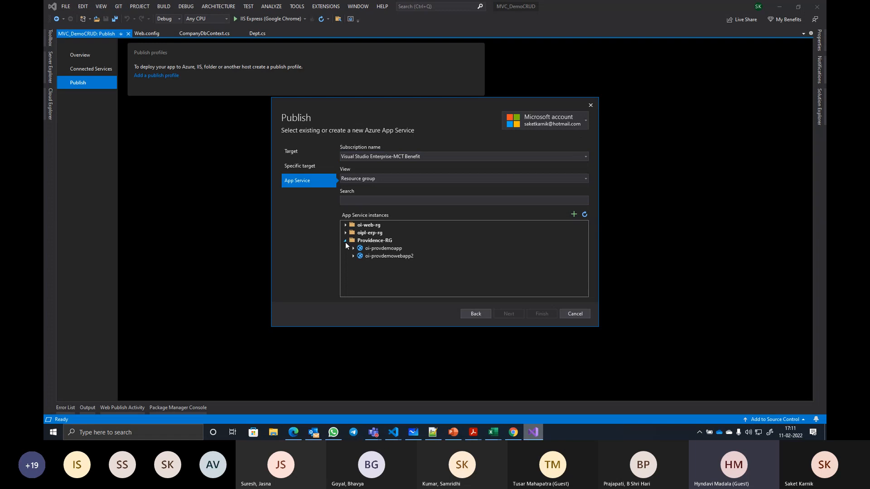
click(393, 257)
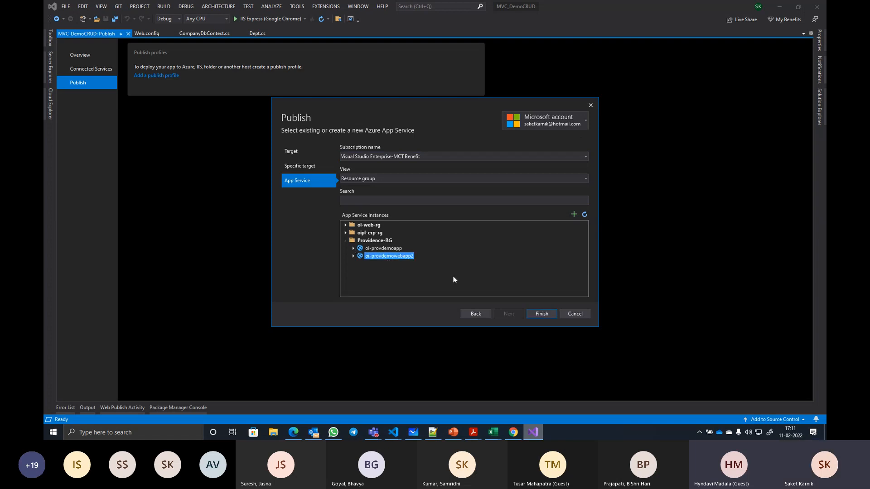
click(538, 313)
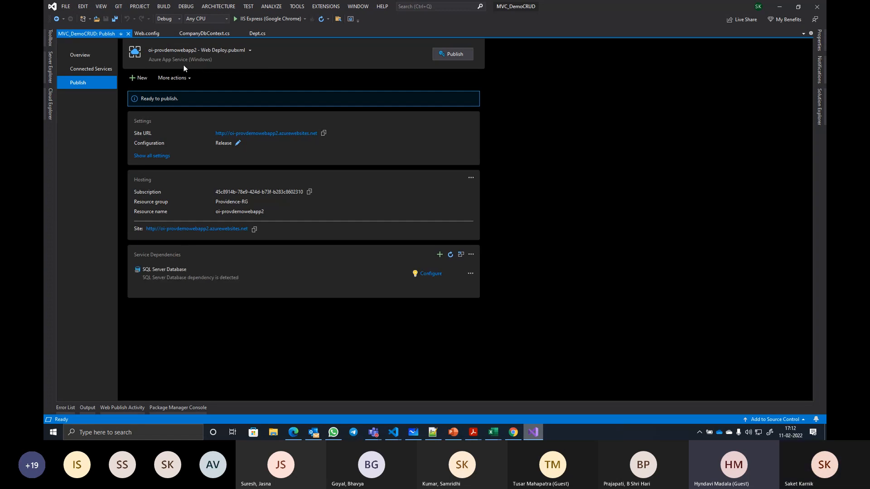
click(115, 21)
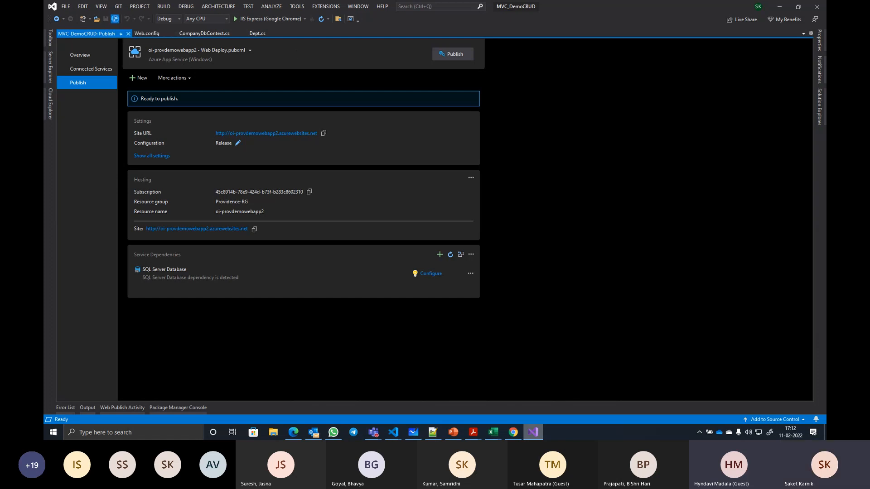
click(450, 54)
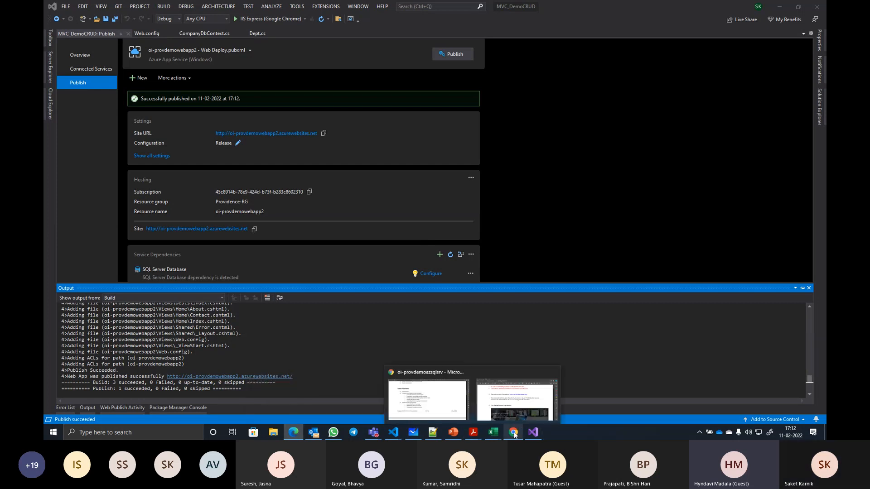
Reload the oi-provdemowebapp2.azurewebsites.net site in Chrome and check its Departments list, then return to the oi-provdemoazsqlsrv page.
click(519, 398)
click(184, 7)
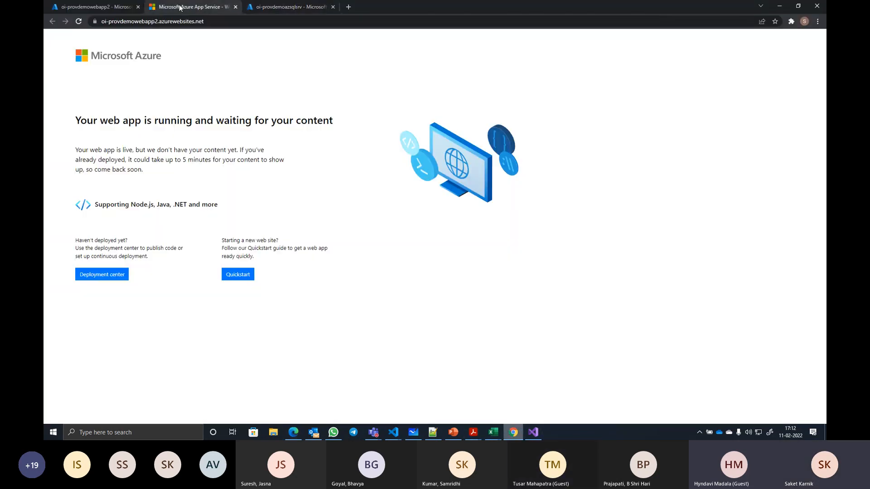
click(79, 21)
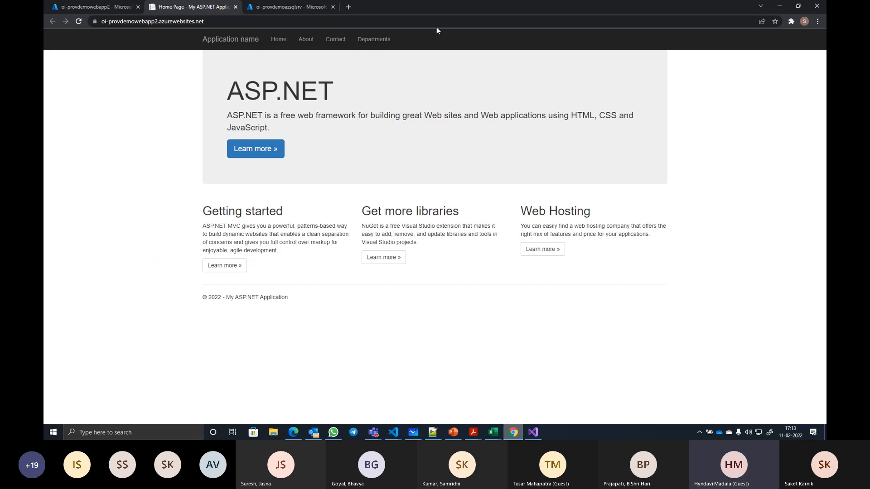
click(381, 40)
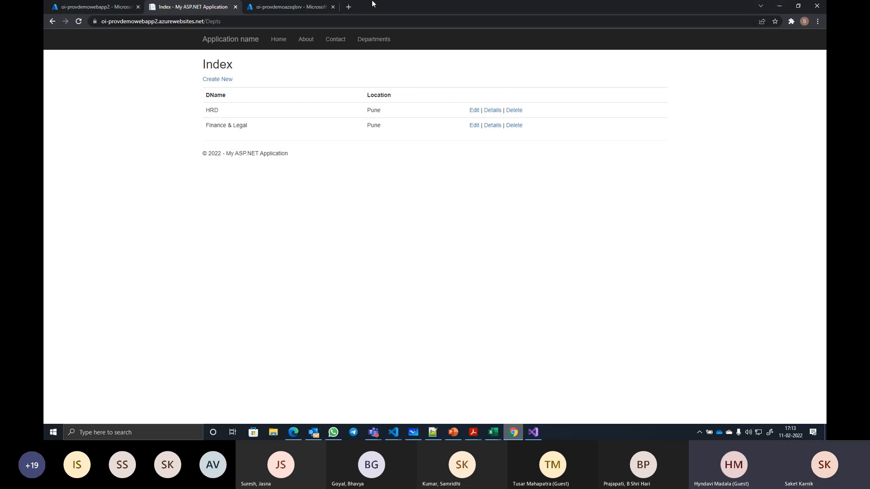
click(298, 8)
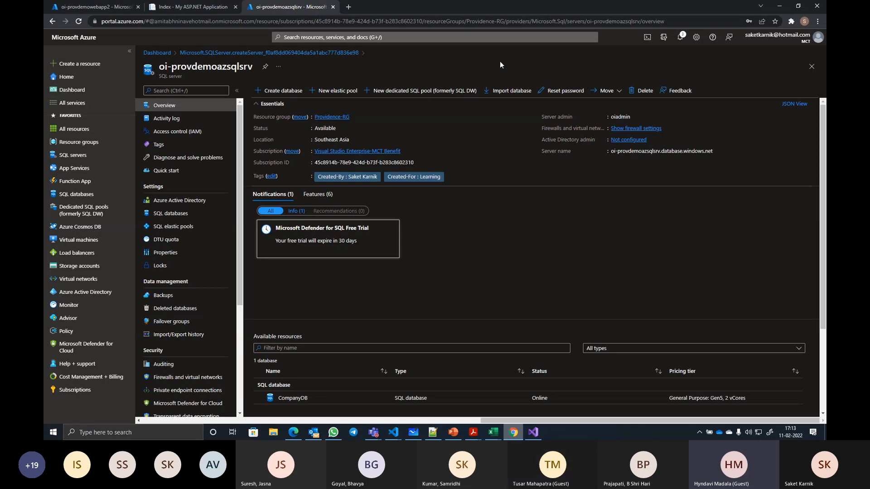
Return to Visual Studio, open the API_DemoWebAPI.sln solution from the Demos folder and show its project files.
click(533, 433)
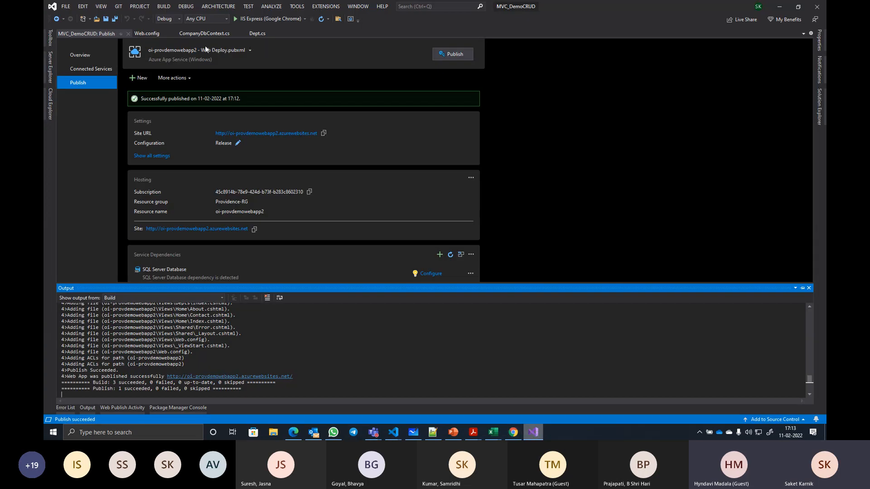
click(65, 6)
mouse_move(75, 24)
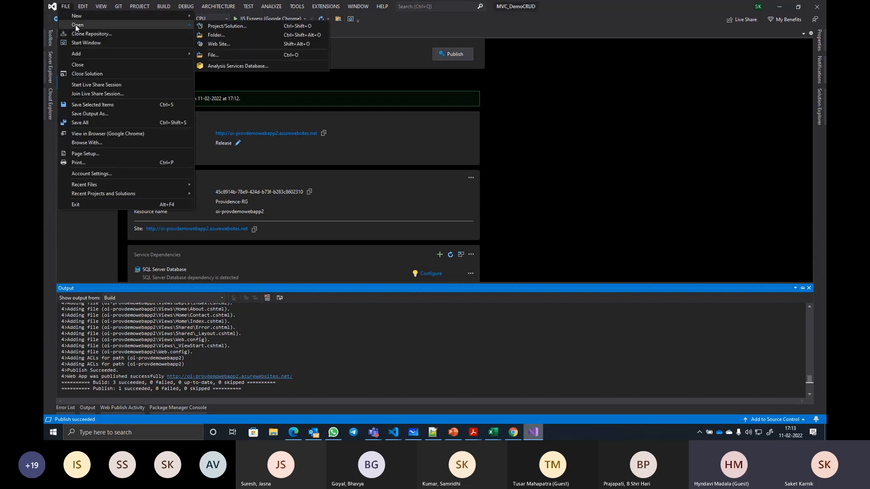
click(218, 27)
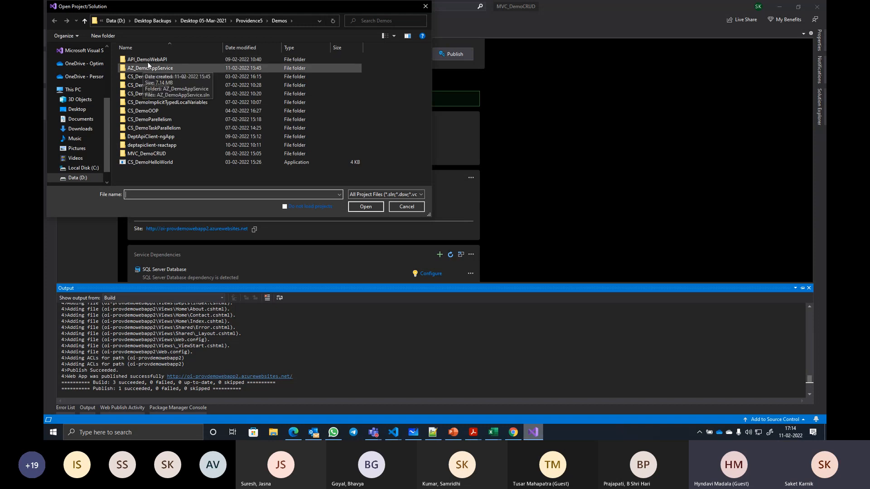
double_click(172, 57)
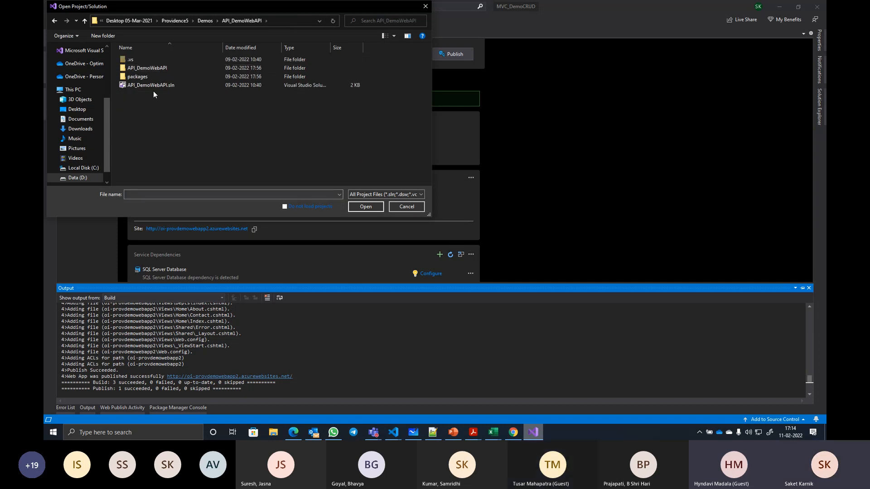
double_click(153, 86)
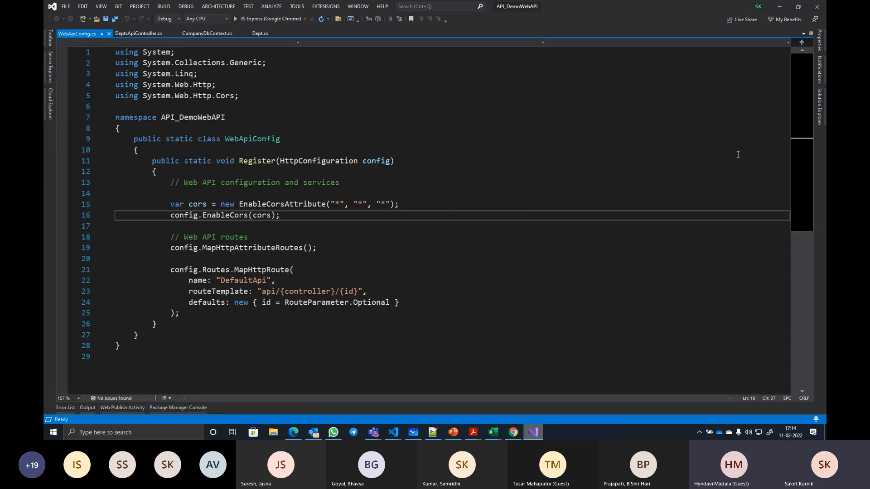
click(821, 114)
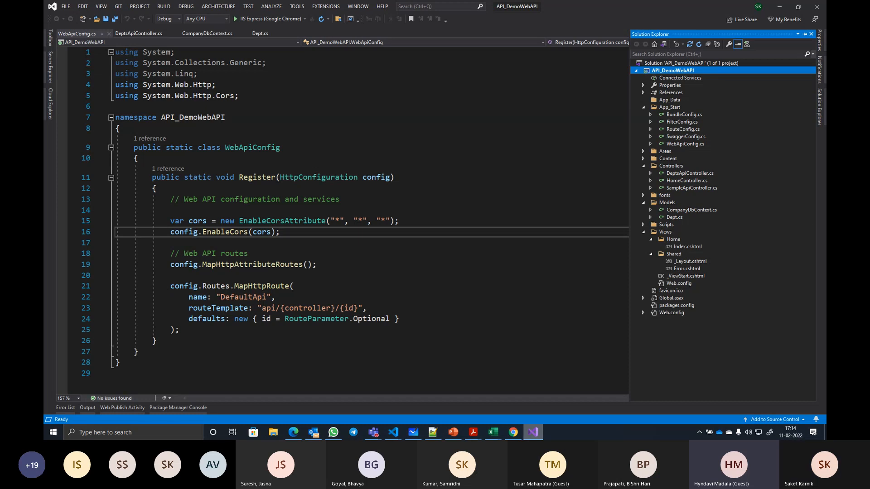
key(alt+Tab)
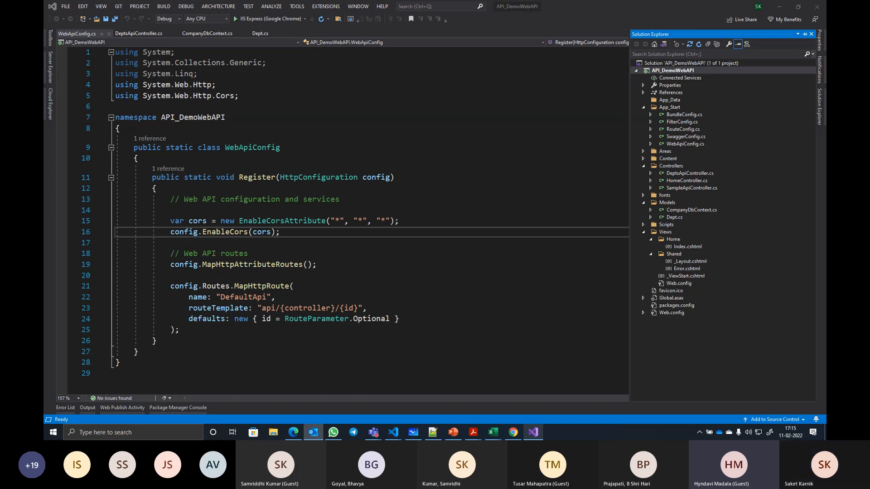
key(alt+Tab)
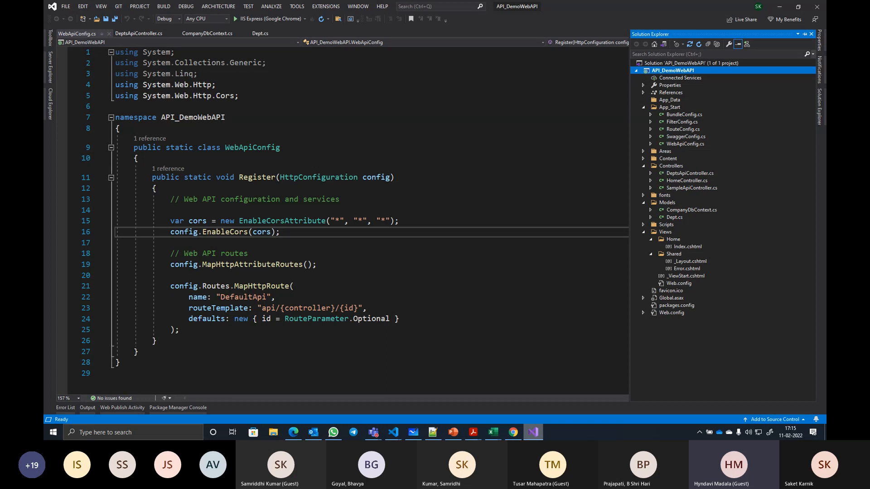
key(alt+Tab)
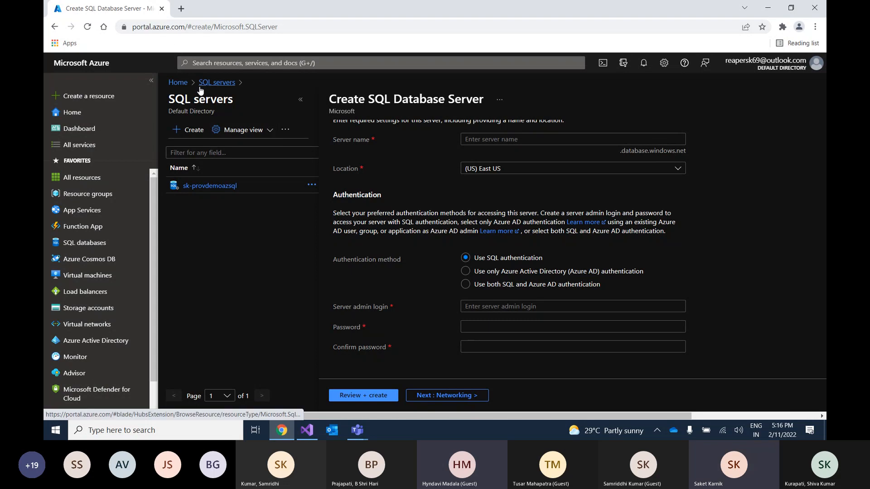
Close the unfinished SQL server creation page and reopen the Azure portal in a new browser tab.
click(180, 9)
click(162, 9)
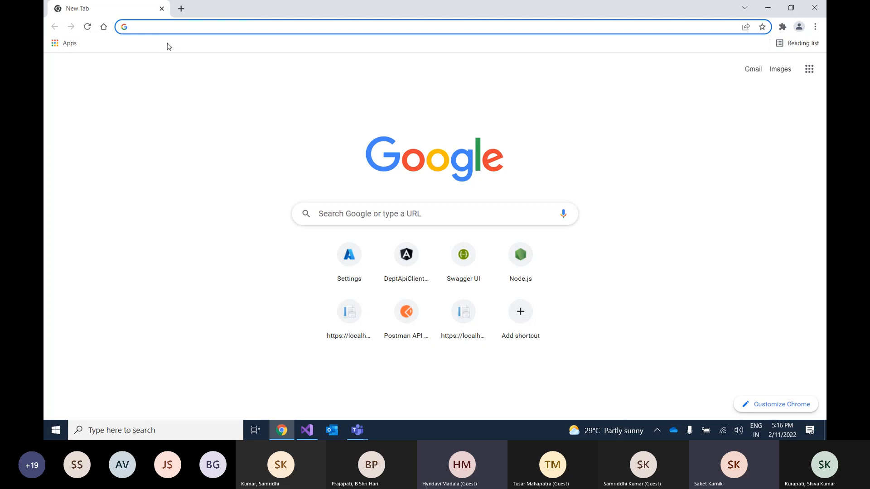
text(portal.azure.com)
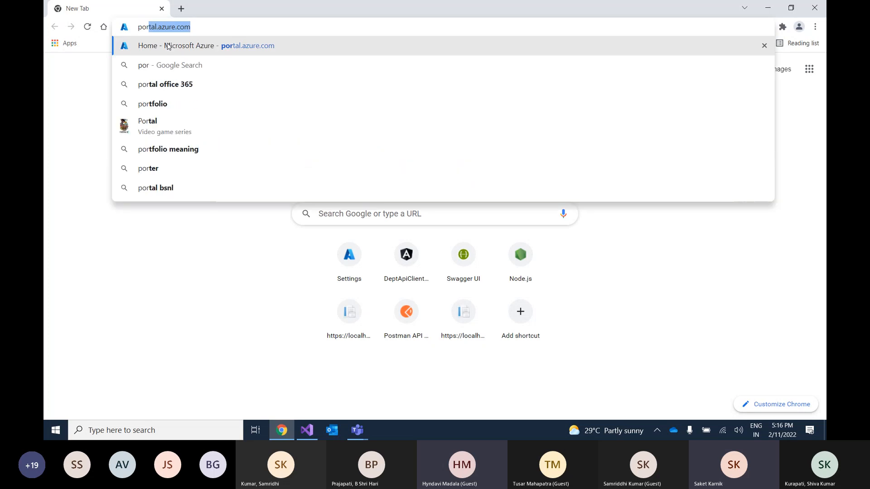
click(168, 45)
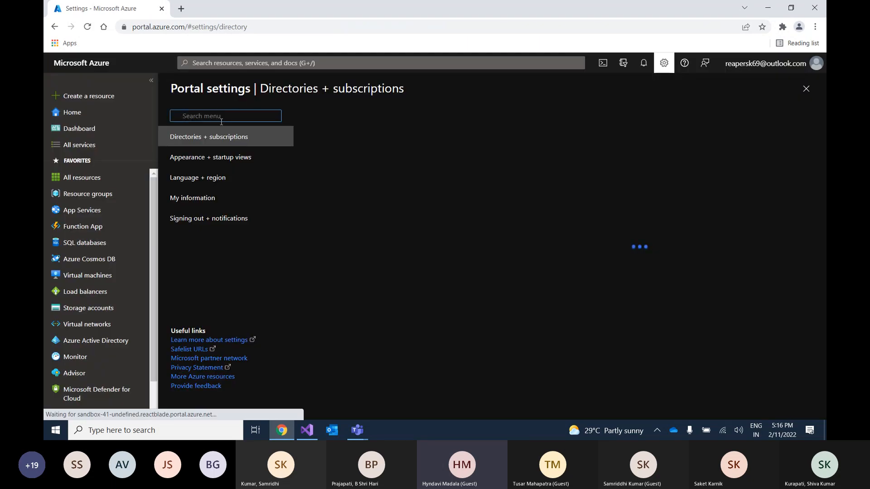
Start creating a new SQL database server and assign it to the Providence-RG resource group.
click(110, 101)
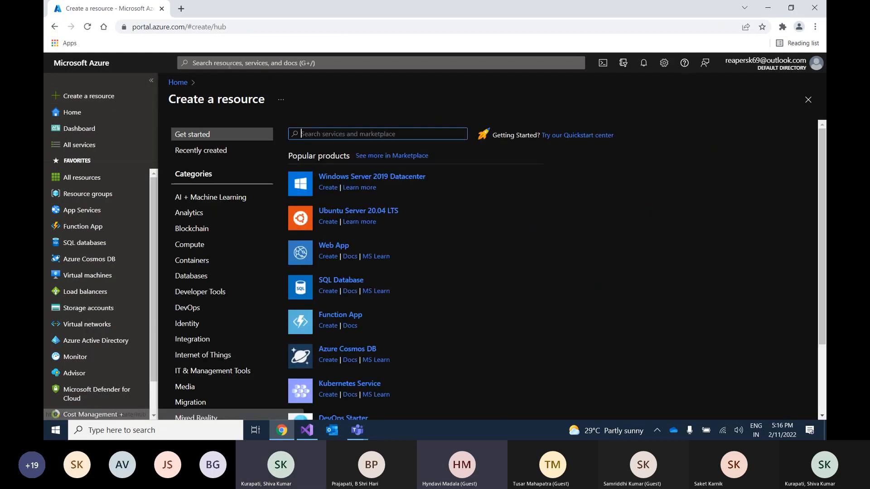
click(230, 63)
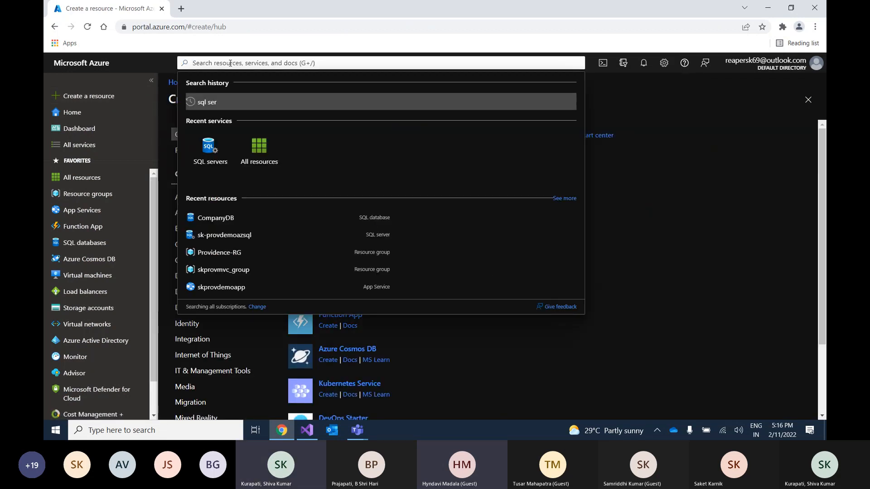
click(212, 144)
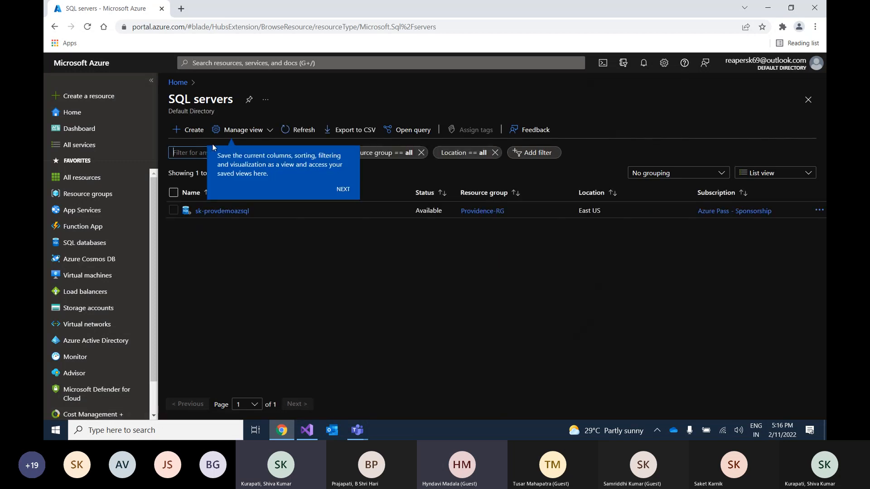
click(189, 130)
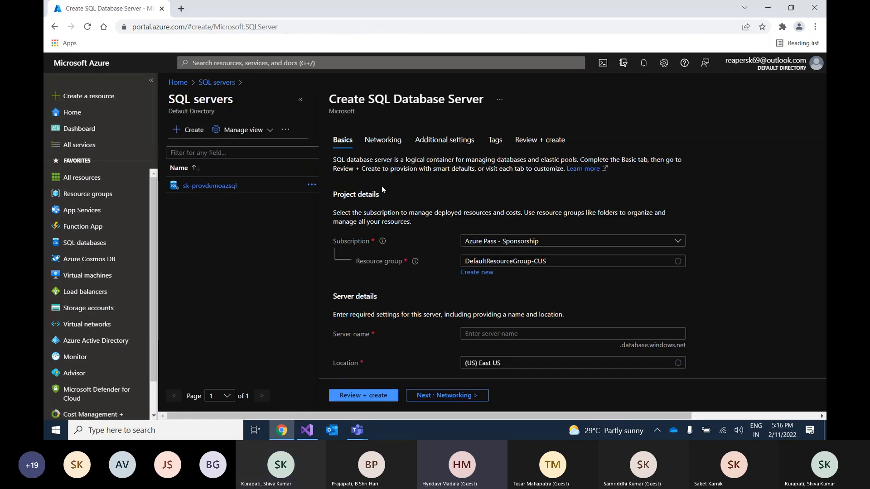
click(543, 262)
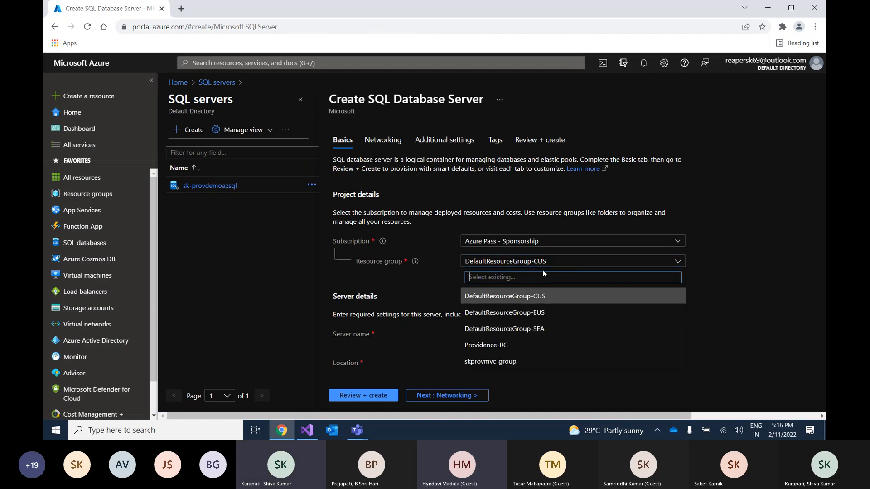
click(508, 346)
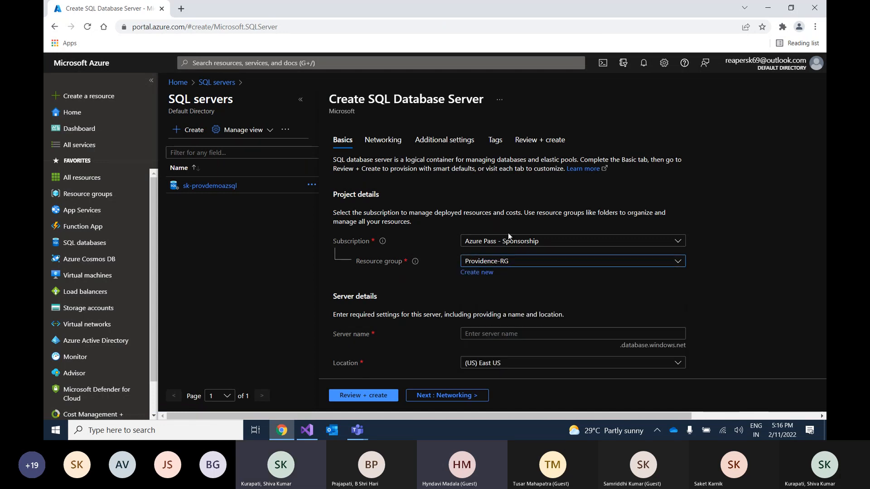
Name the new SQL database server sk-provwebapi.
scroll(507, 233, down, 3)
scroll(480, 198, up, 1)
click(499, 231)
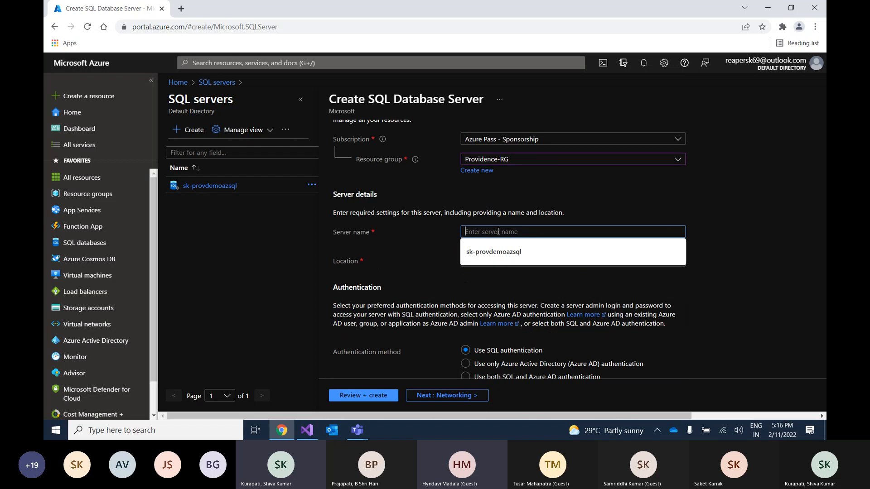
text(sk)
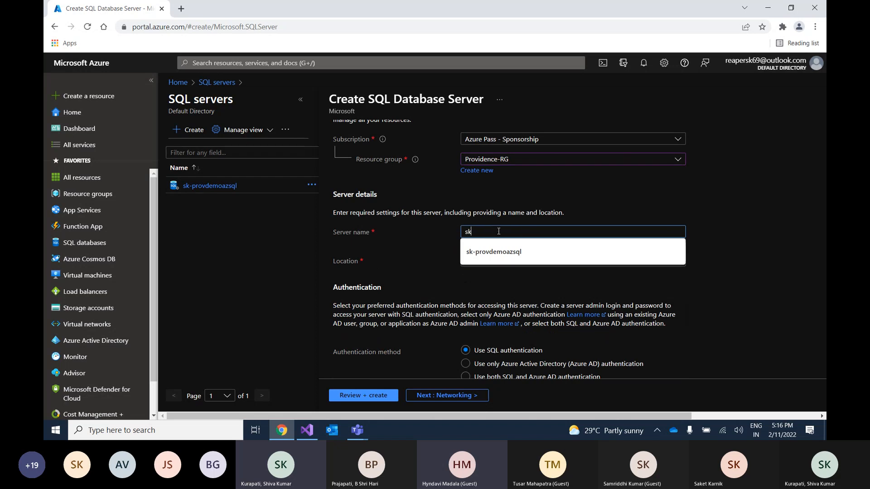
text(-prov)
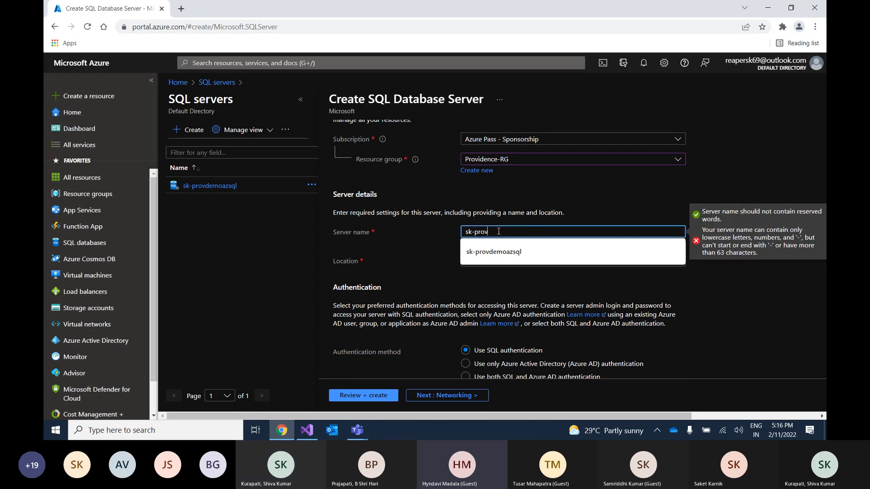
text(webapi)
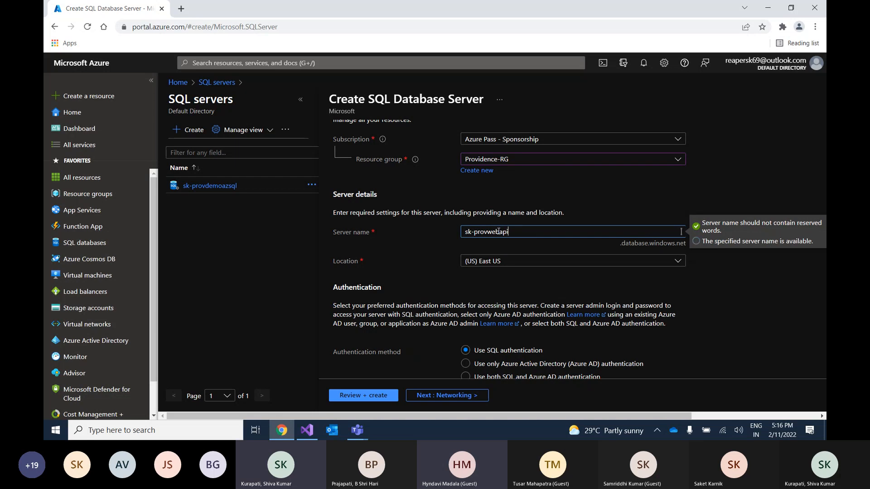
Look through the available server locations and choose (US) East US.
click(517, 262)
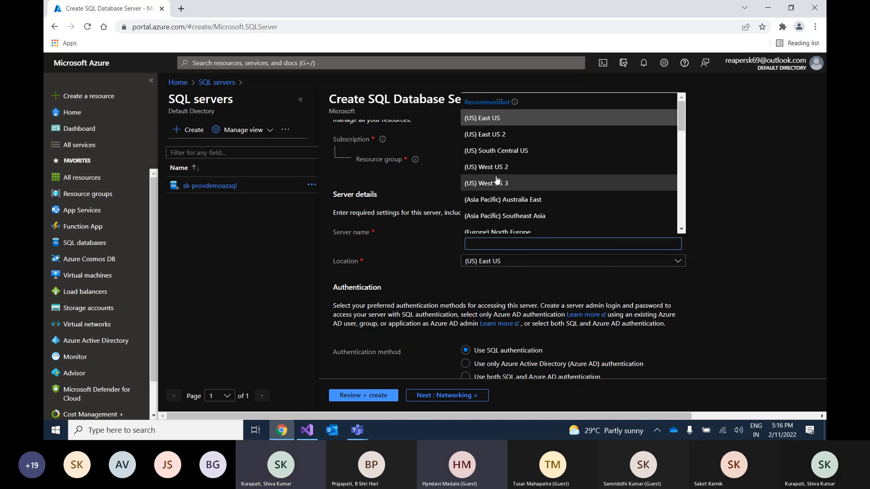
scroll(524, 182, down, 1)
scroll(525, 182, down, 3)
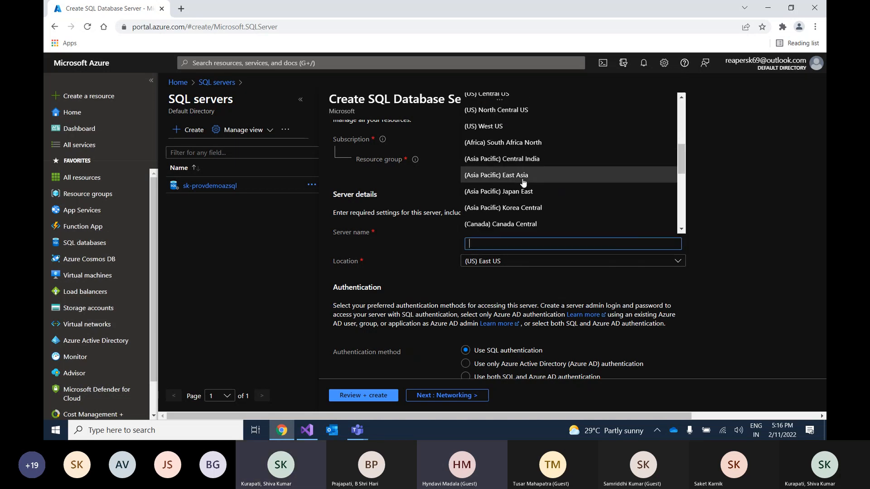
scroll(516, 179, down, 3)
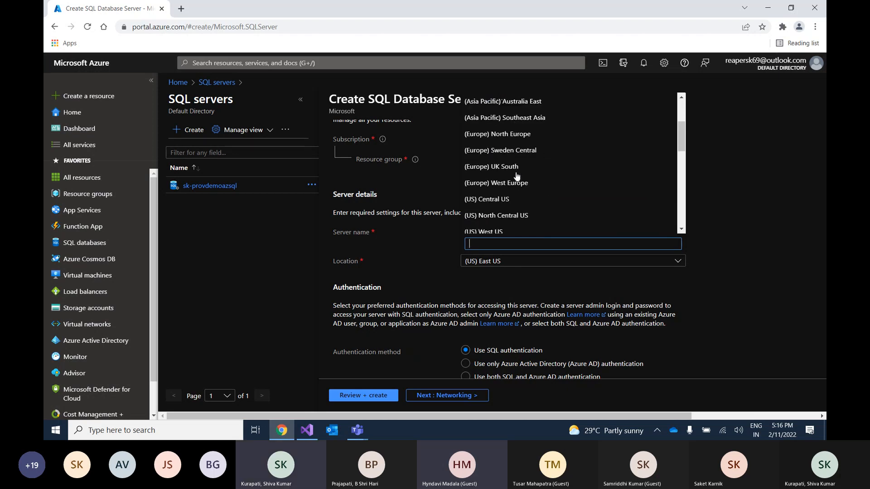
scroll(498, 172, up, 5)
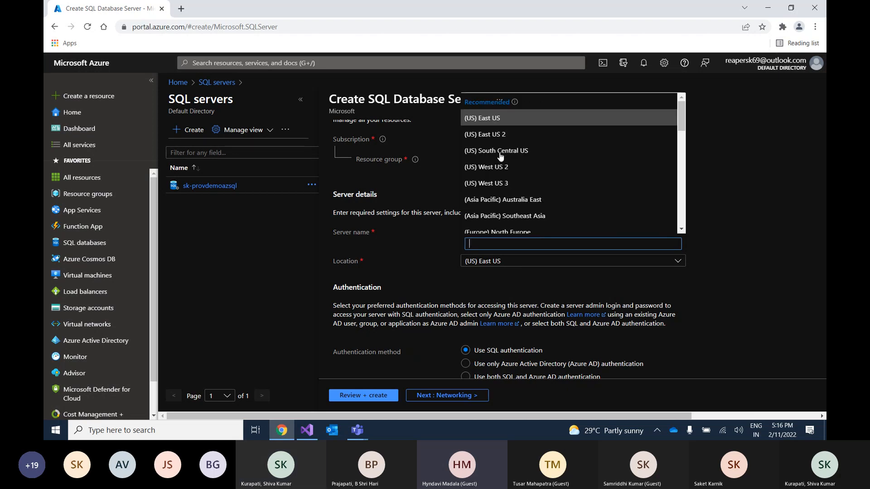
click(502, 119)
Enter apiadmin as the server admin login for SQL authentication.
scroll(531, 242, down, 2)
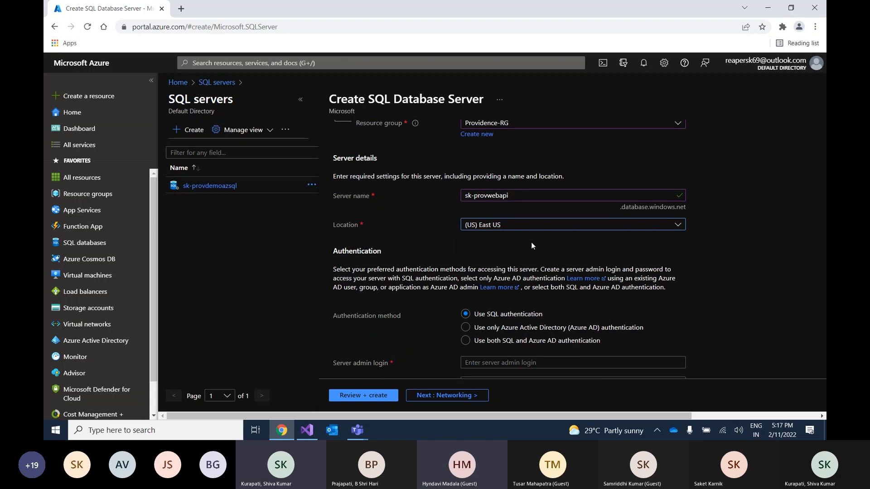
click(529, 306)
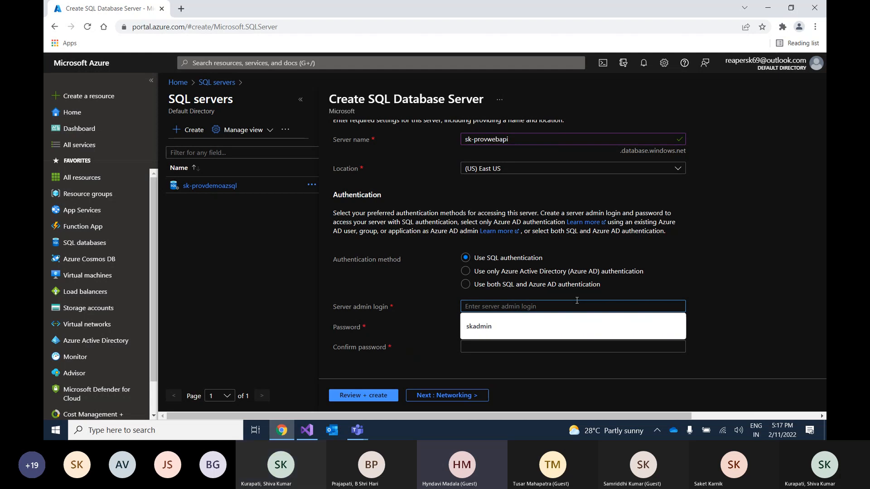
text(apiadmin)
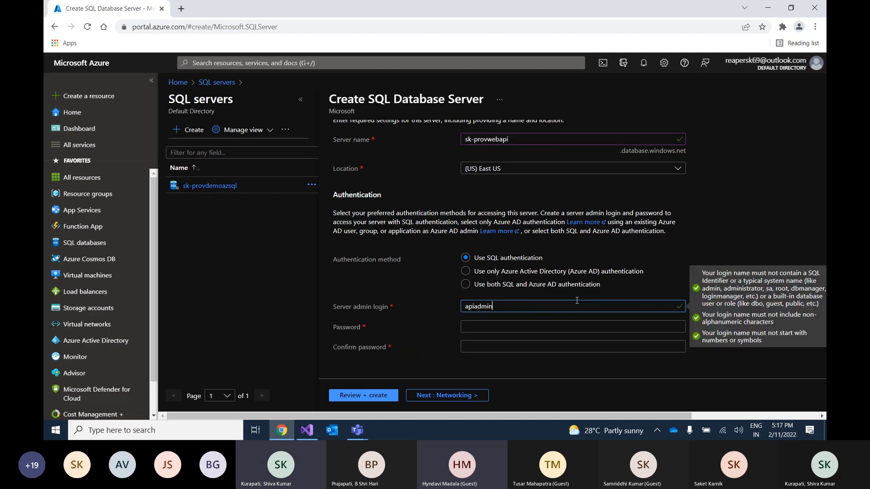
Enter the server admin password and repeat it in the confirmation field.
click(569, 327)
text(•••••••)
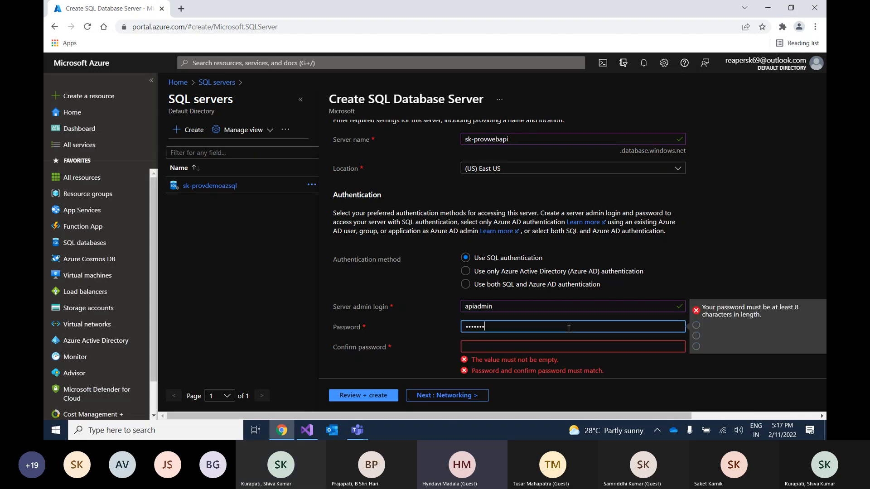
text(•••••)
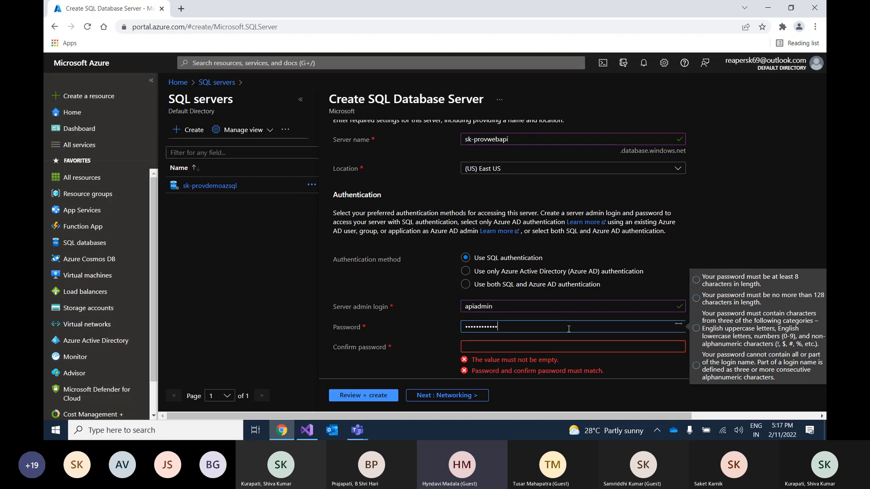
click(562, 349)
text(••••••••••••)
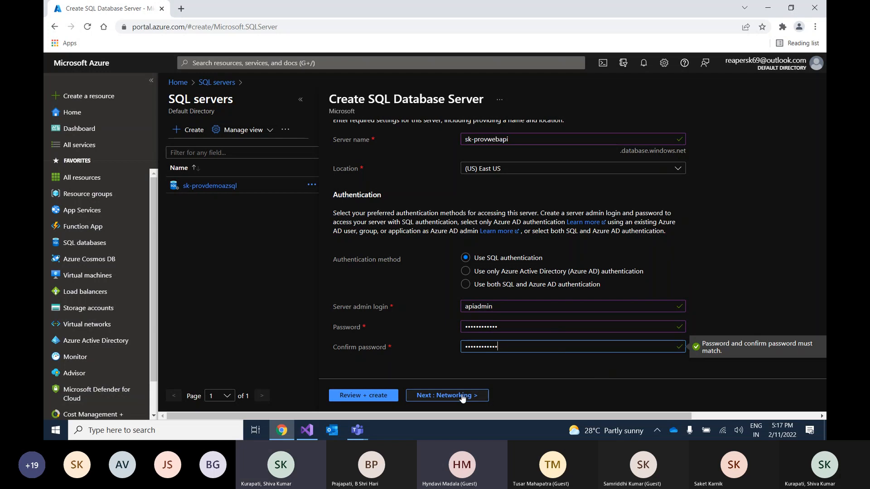
Allow Azure services and resources to access the server in the networking firewall rules, and continue to the additional settings.
click(463, 396)
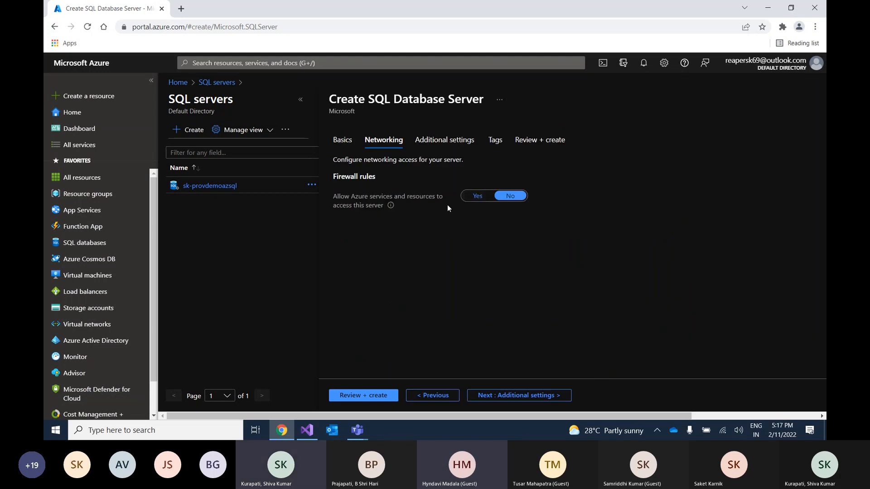
click(474, 197)
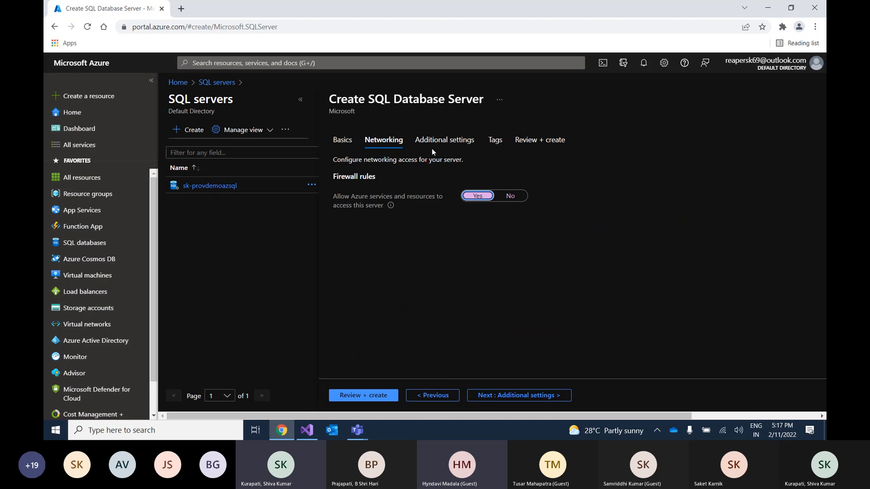
click(511, 396)
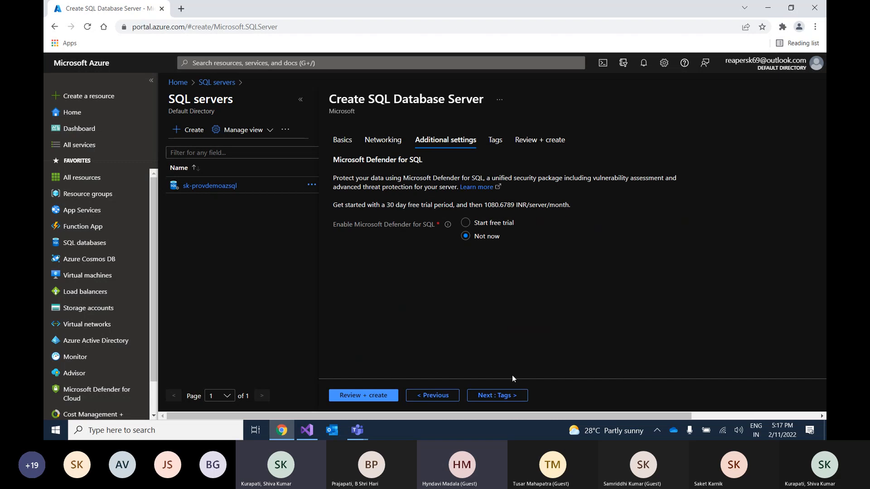
Tag the server with Created-By set to the creator's name and Created-For set to Learning.
click(508, 395)
click(354, 217)
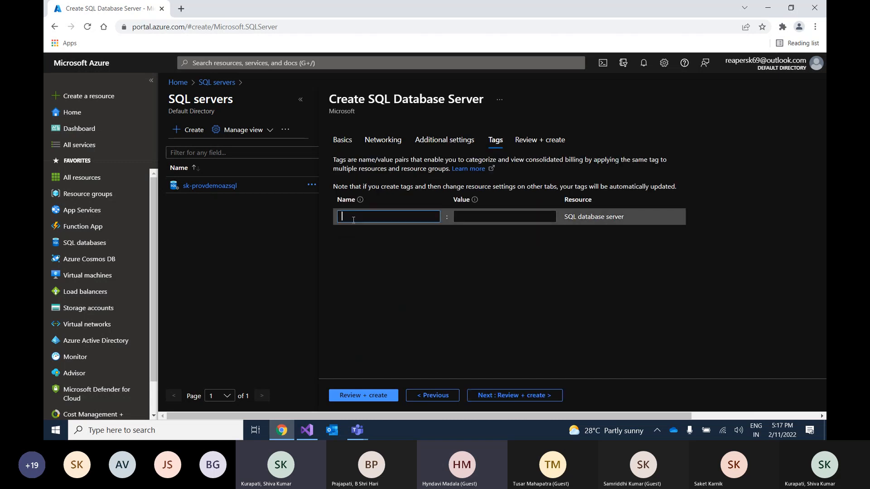
click(374, 231)
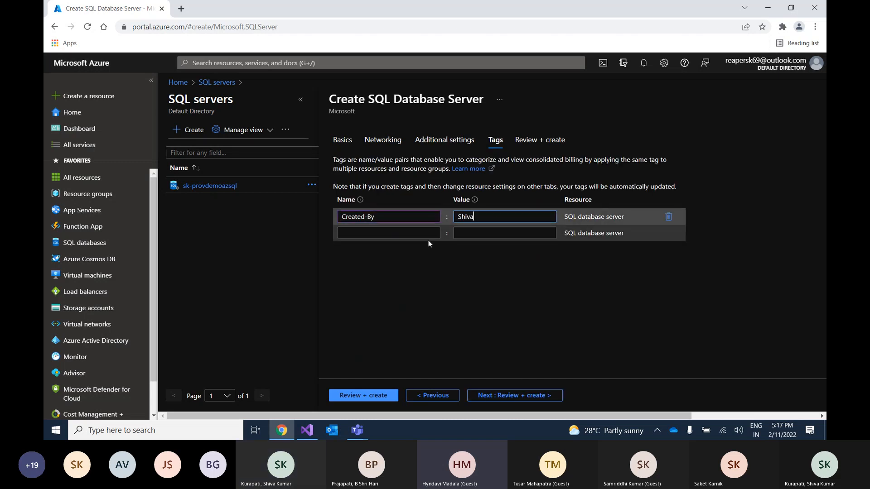
click(493, 232)
click(398, 233)
click(405, 263)
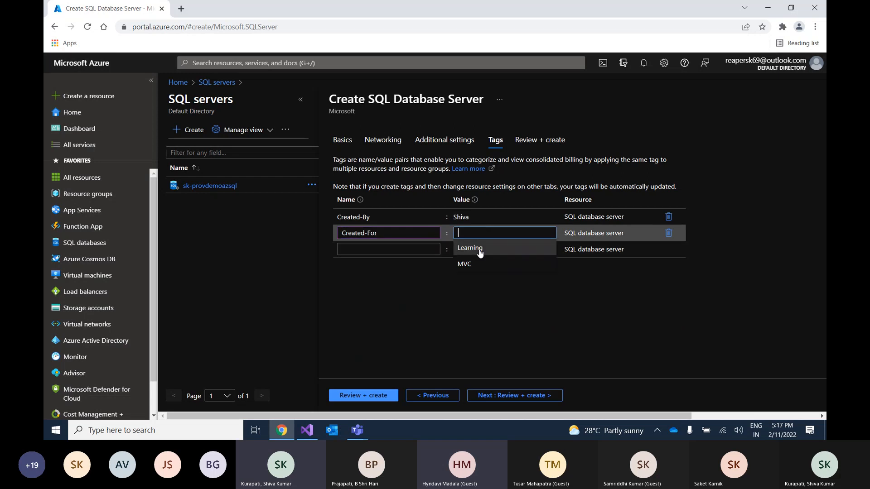
click(472, 248)
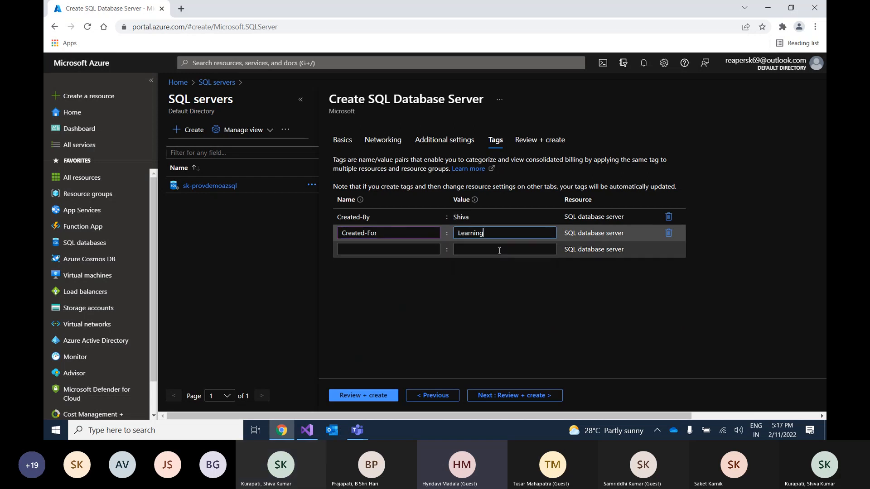
Review the server configuration, checking the admin login, and create the sk-provwebapi server.
click(508, 396)
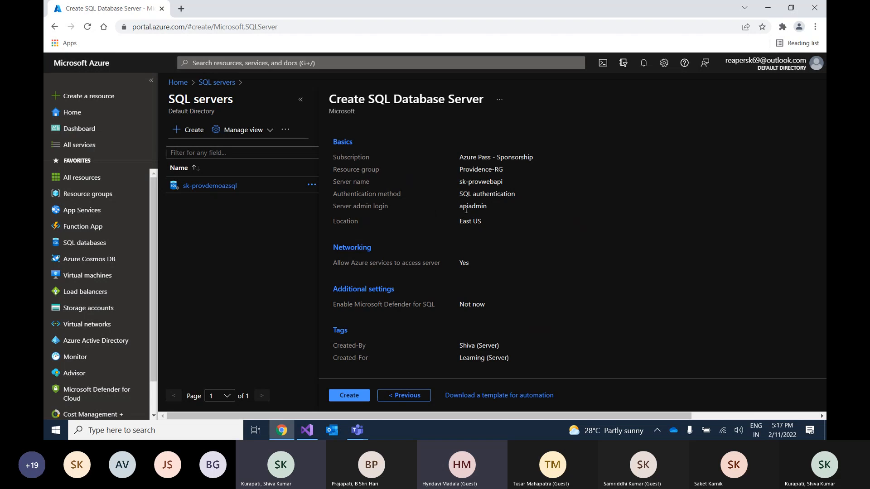
drag(488, 206, 458, 208)
click(368, 395)
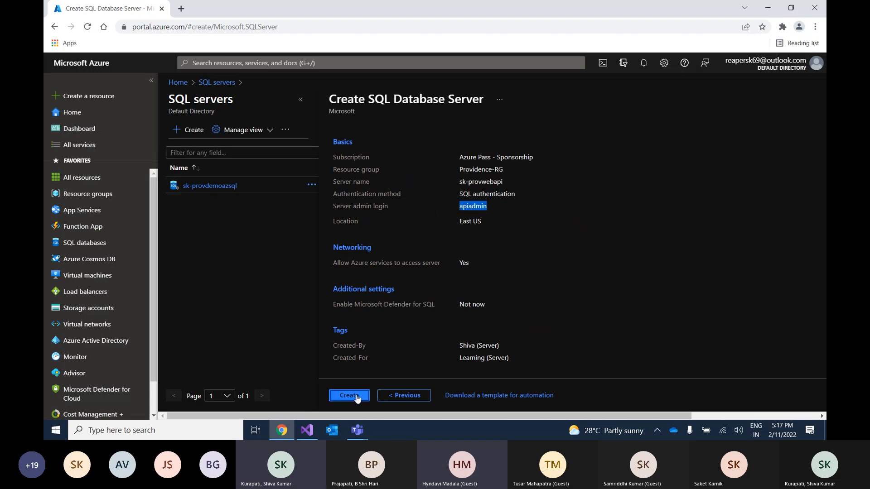
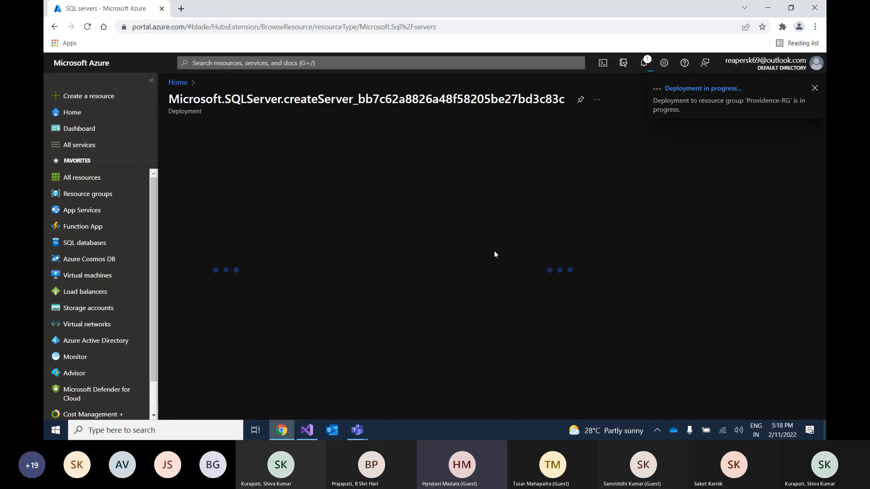
Open the Azure portal home page from portal.azure.com in a second browser tab, keeping the SQL server deployment open.
click(182, 9)
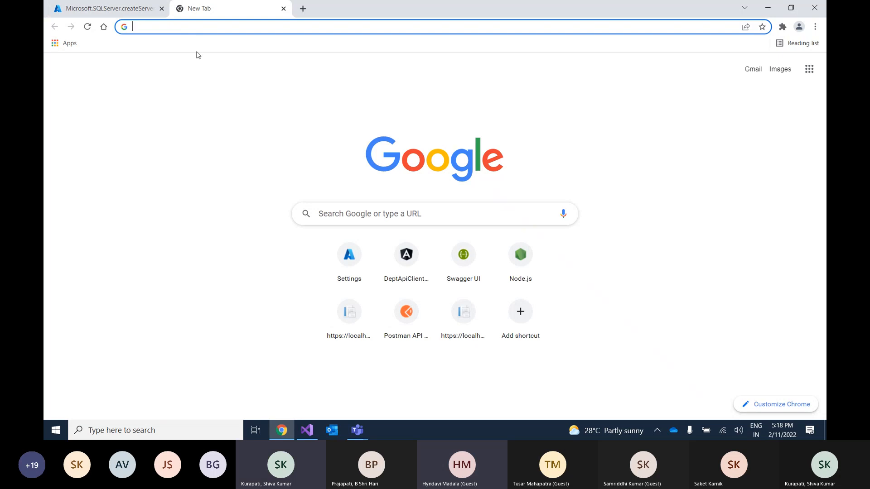
text(por)
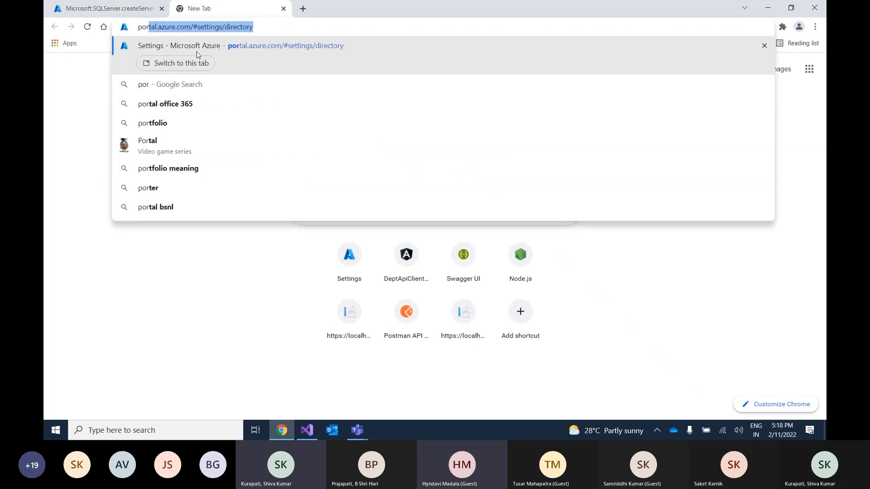
key(End)
key(BackSpace)
key(BackSpace)
key(BackSpace)
key(BackSpace)
key(BackSpace)
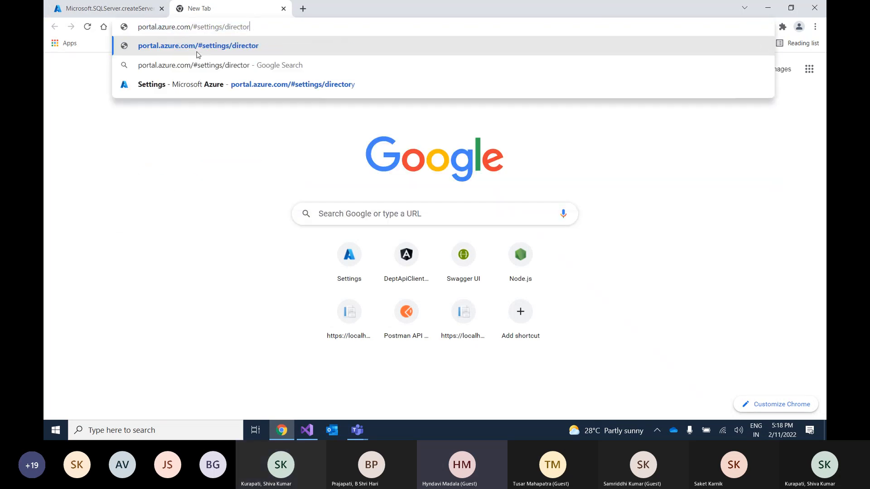
key(BackSpace)
key(BackSpace)
key(BackSpace)
key(BackSpace)
key(BackSpace)
key(BackSpace)
key(BackSpace)
key(BackSpace)
key(BackSpace)
key(BackSpace)
key(BackSpace)
key(BackSpace)
key(BackSpace)
key(BackSpace)
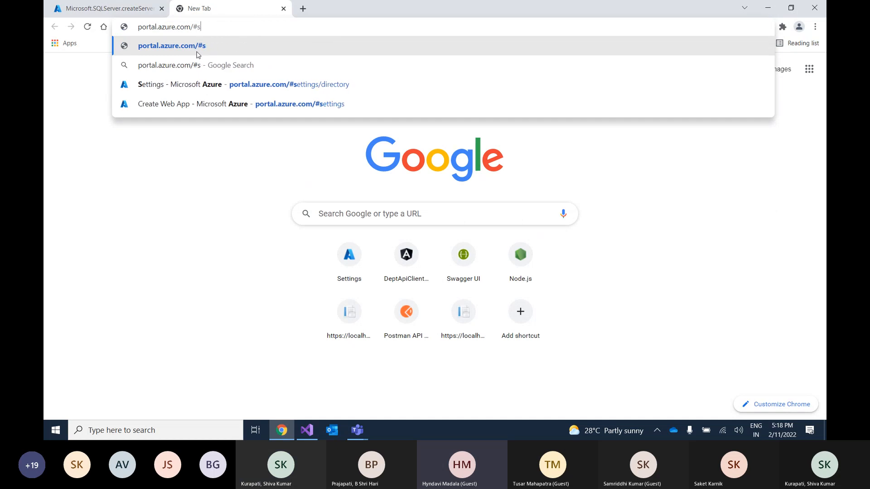
key(Return)
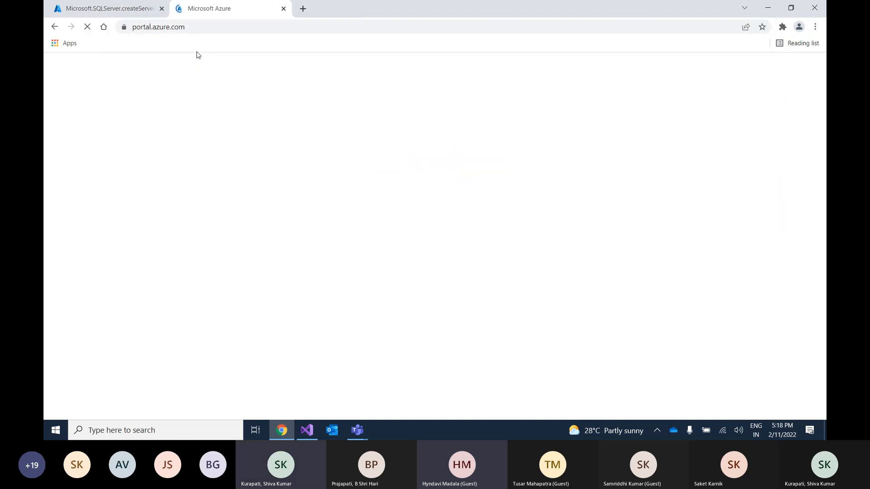
click(114, 8)
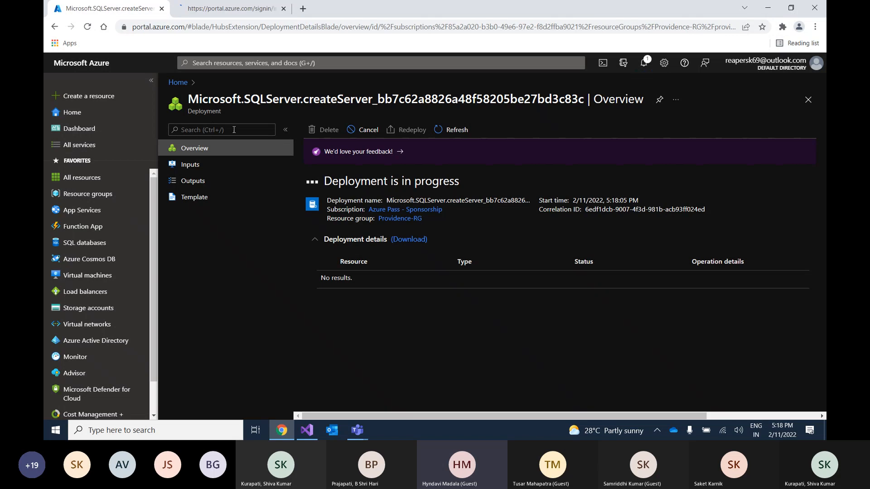
click(206, 9)
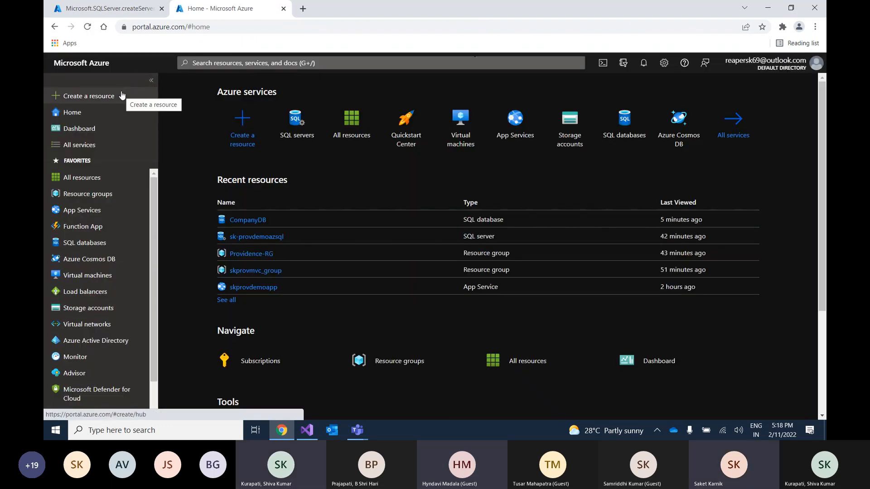
Start a new web app in the Providence-RG resource group and name it skprovwebapi.
click(121, 95)
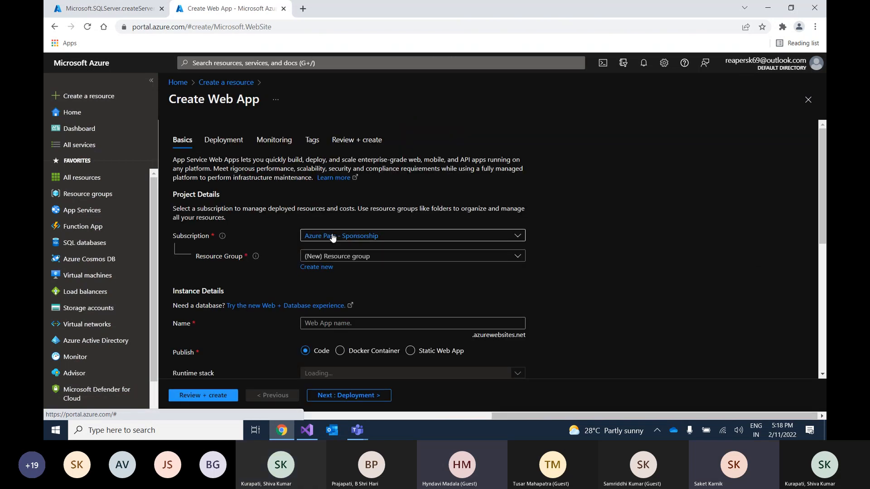
click(348, 257)
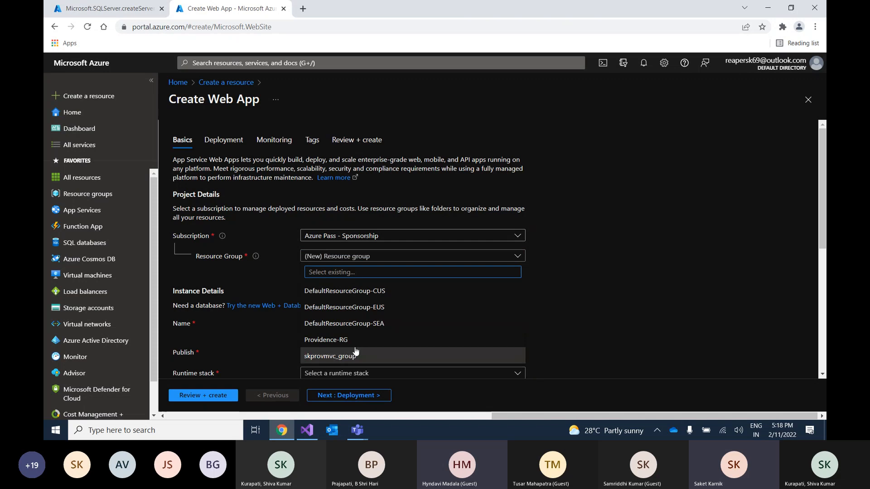
click(355, 341)
scroll(379, 281, down, 1)
click(359, 273)
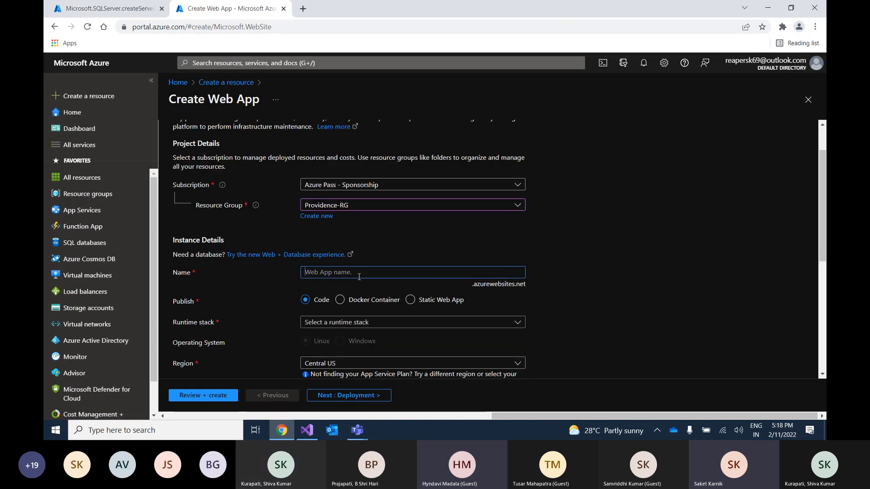
text(skp)
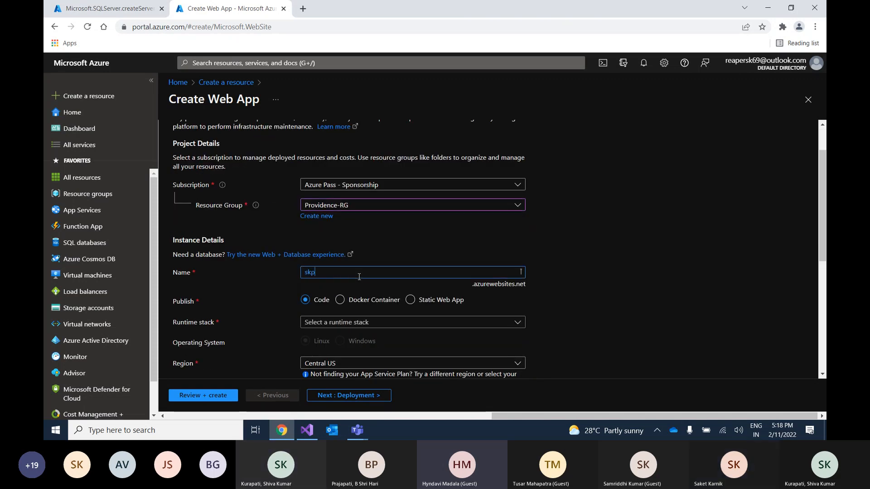
text(rov)
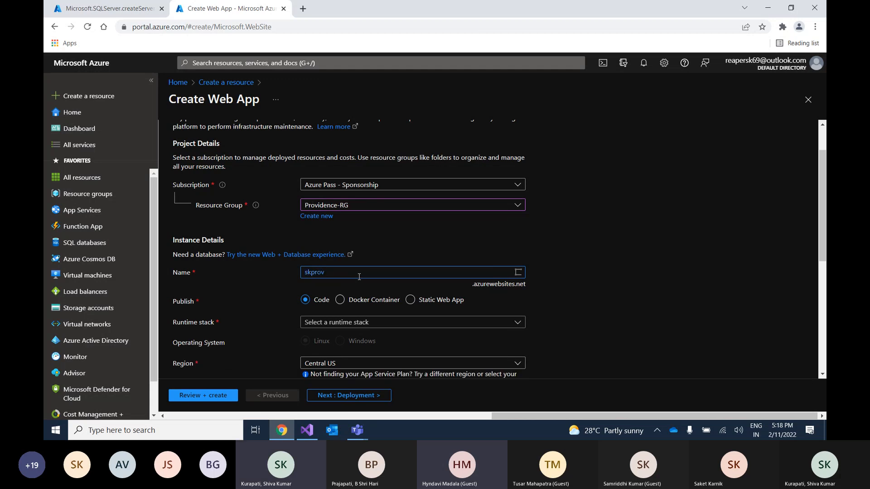
text(webap)
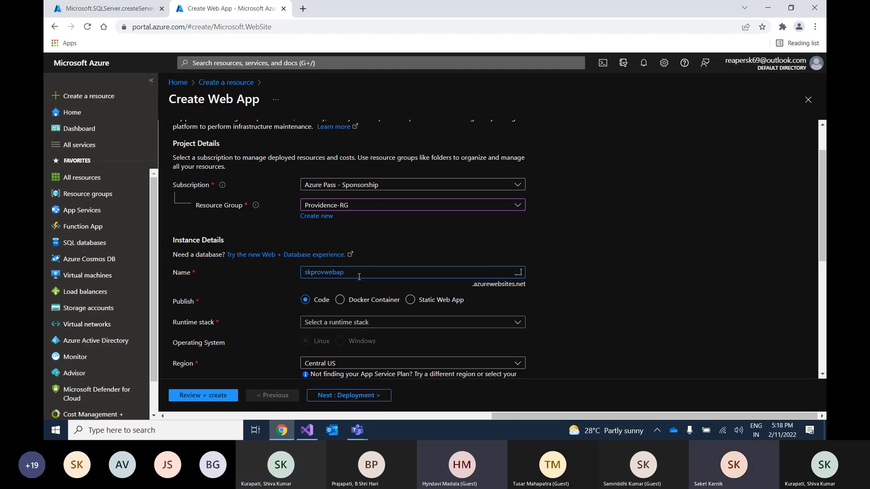
text(i)
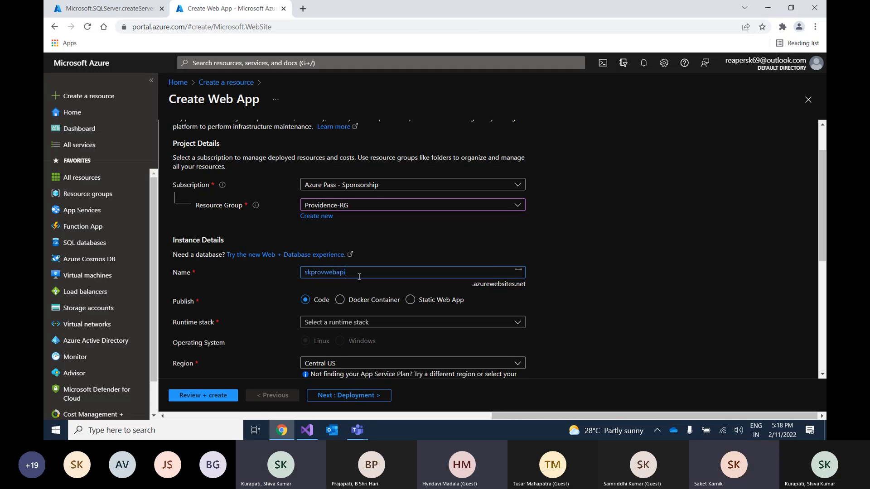
Set the web app's runtime stack to ASP.NET V4.8.
click(375, 325)
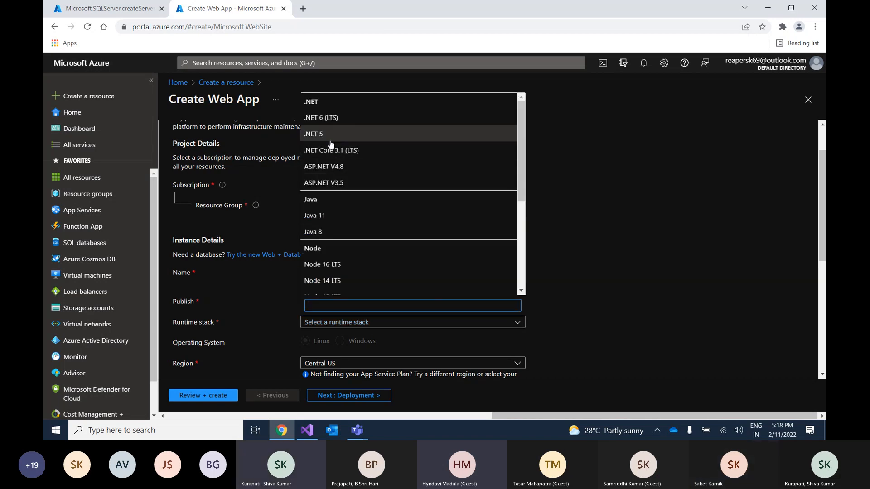
click(351, 169)
scroll(385, 215, down, 2)
click(375, 221)
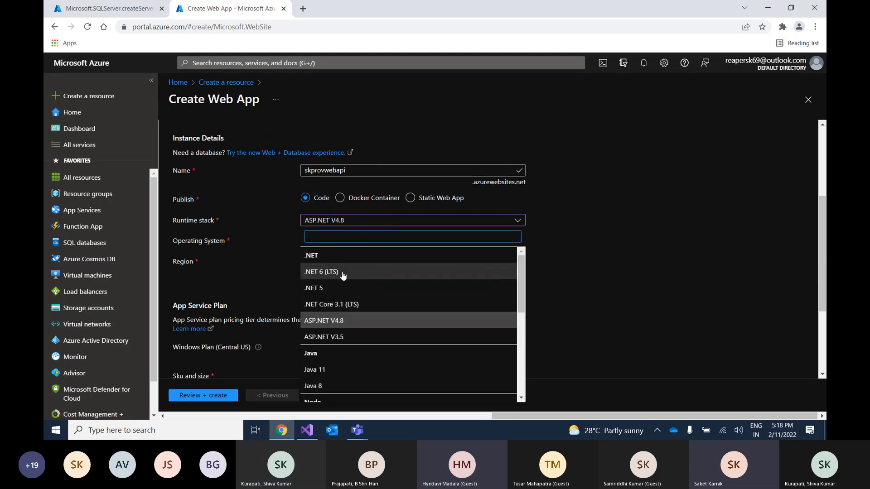
click(351, 322)
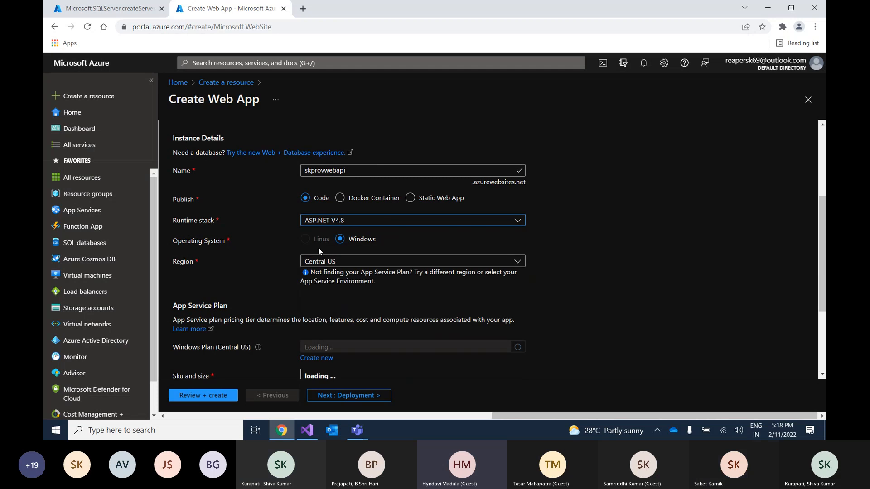
Set the web app's region to East US and review the basic settings and App Service plan.
click(355, 262)
scroll(338, 172, down, 3)
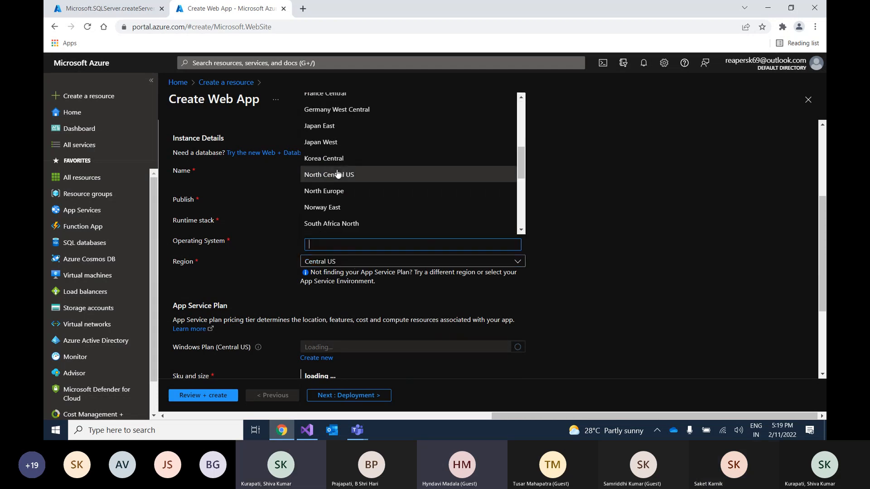
scroll(337, 171, up, 3)
click(337, 210)
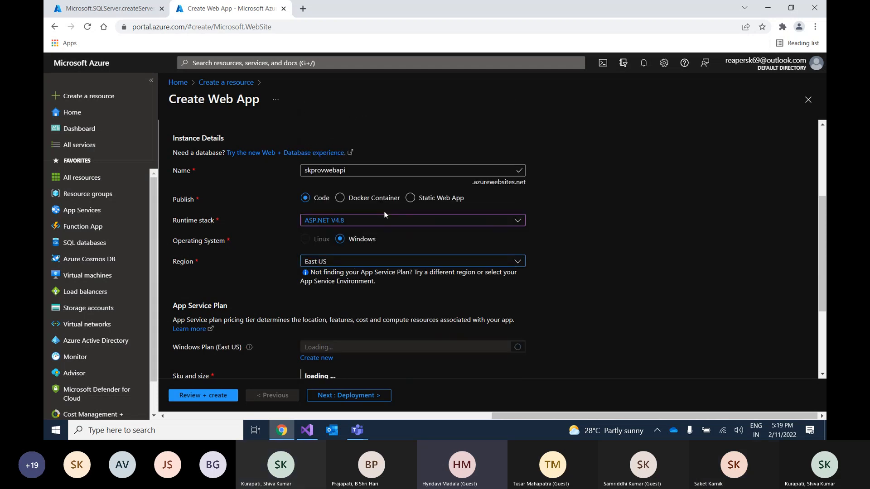
scroll(389, 209, down, 3)
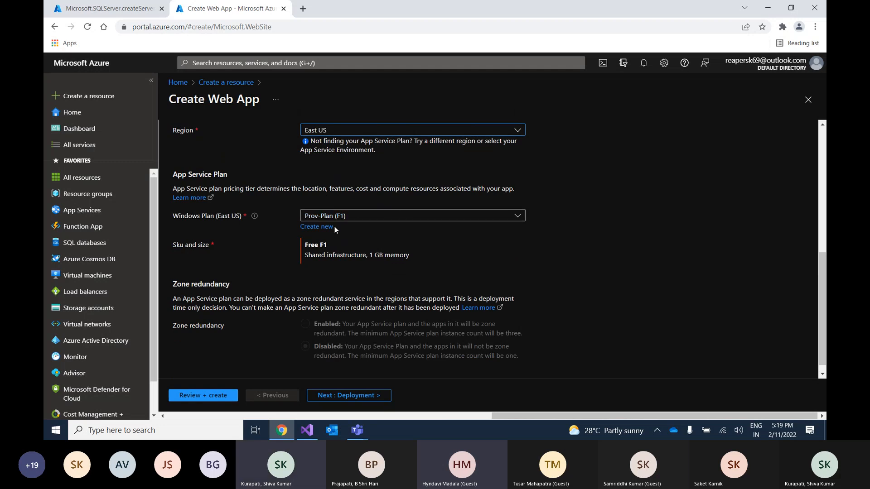
scroll(280, 170, up, 5)
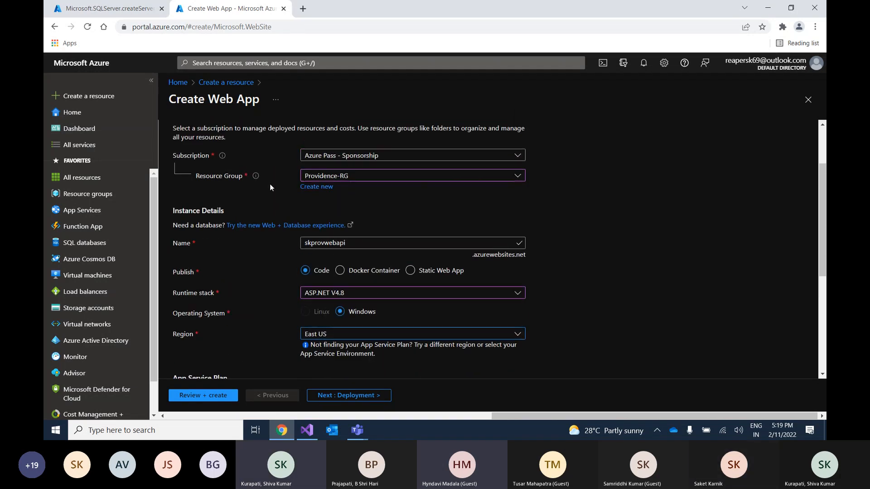
scroll(313, 183, down, 5)
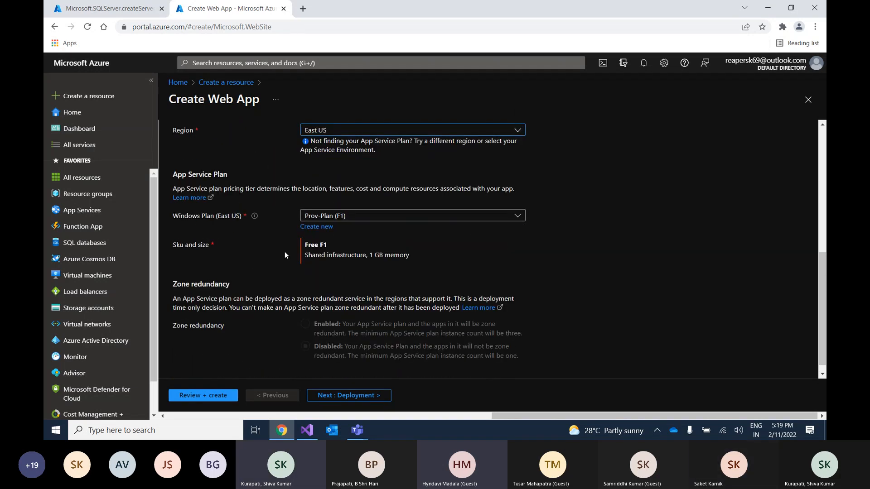
scroll(285, 259, down, 1)
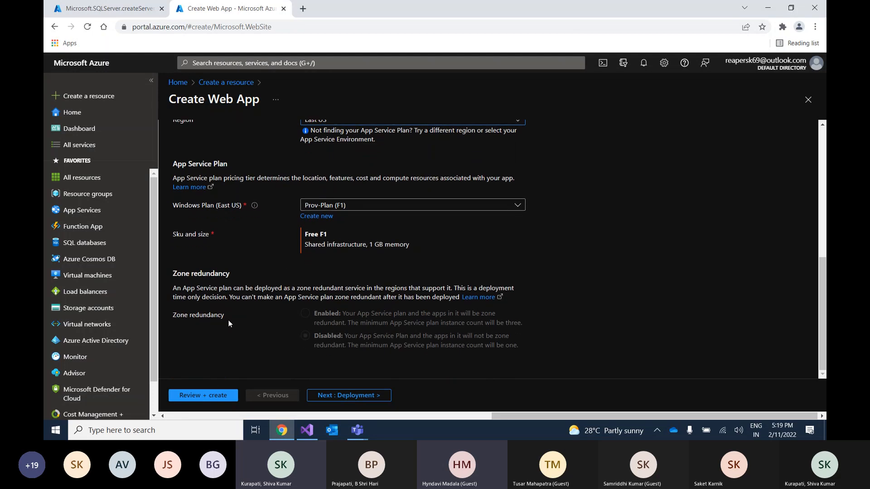
Keep the default deployment settings, disable Application Insights, and continue to the tags.
click(341, 396)
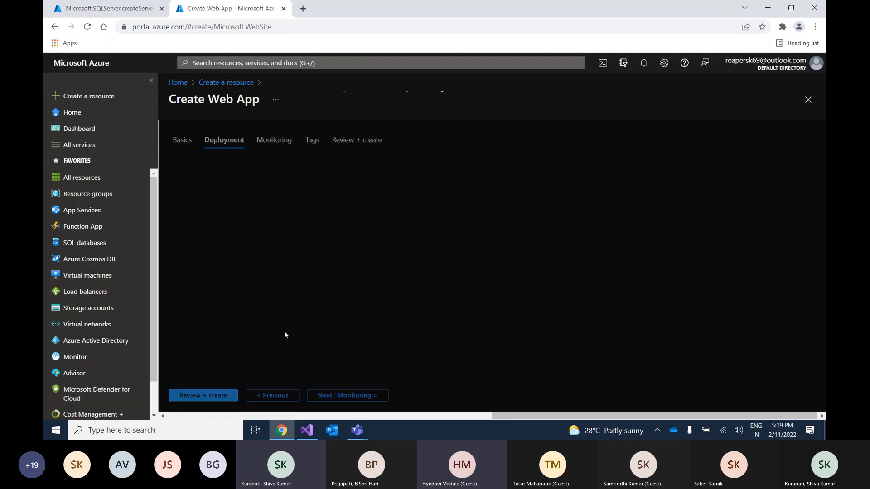
click(343, 395)
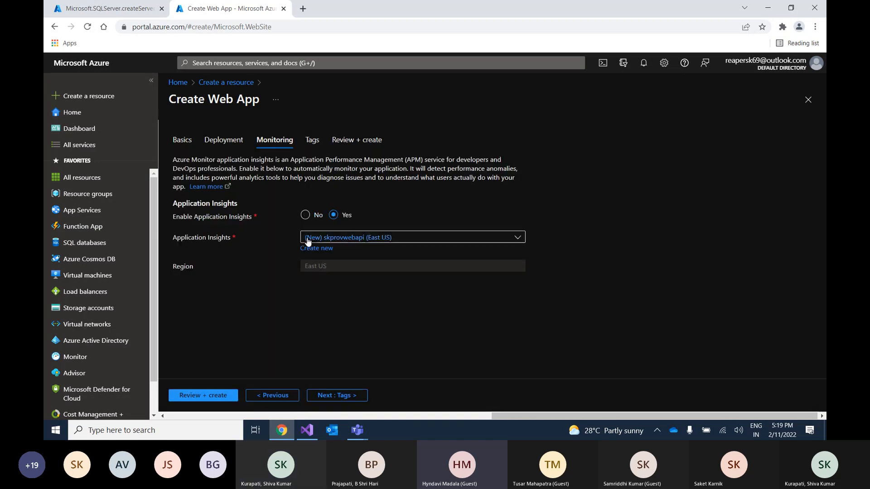
click(305, 215)
click(336, 396)
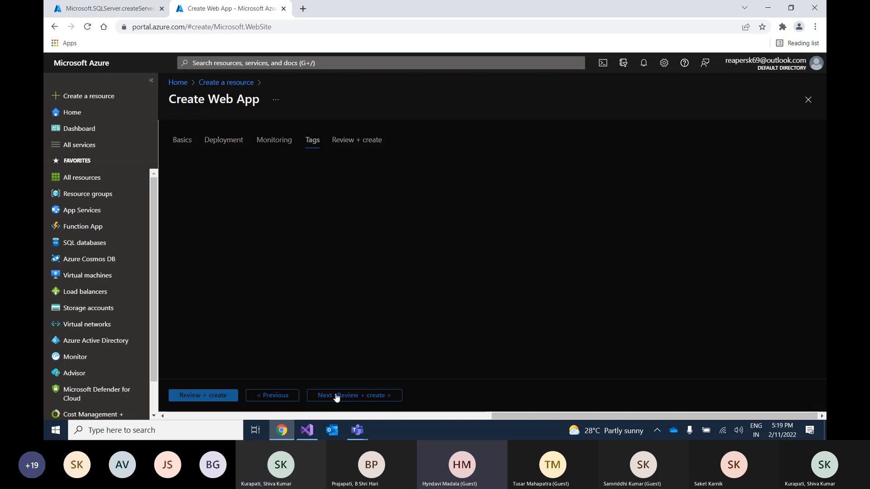
Tag the web app with Created-By set to the creator's name and Created-For set to Learning.
click(226, 221)
click(227, 232)
click(314, 221)
text(Shiva)
click(236, 234)
click(241, 265)
click(308, 234)
click(306, 249)
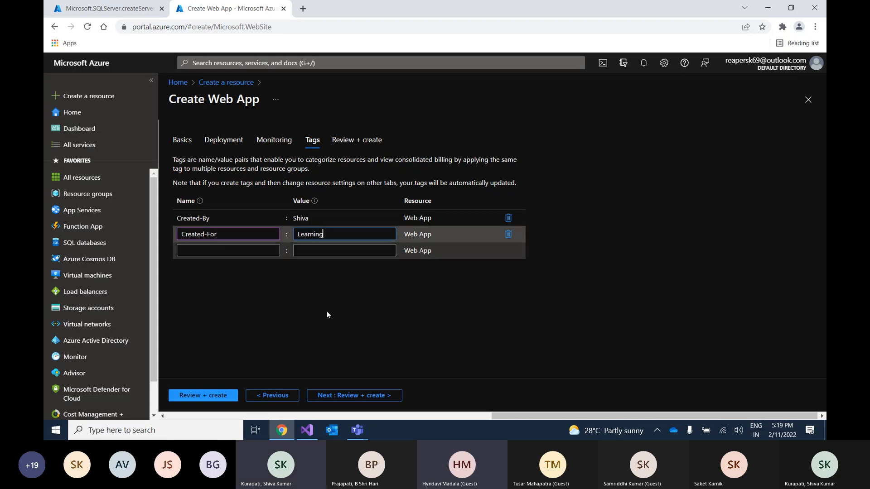
Review the web app's configuration summary and create the skprovwebapi app.
click(358, 396)
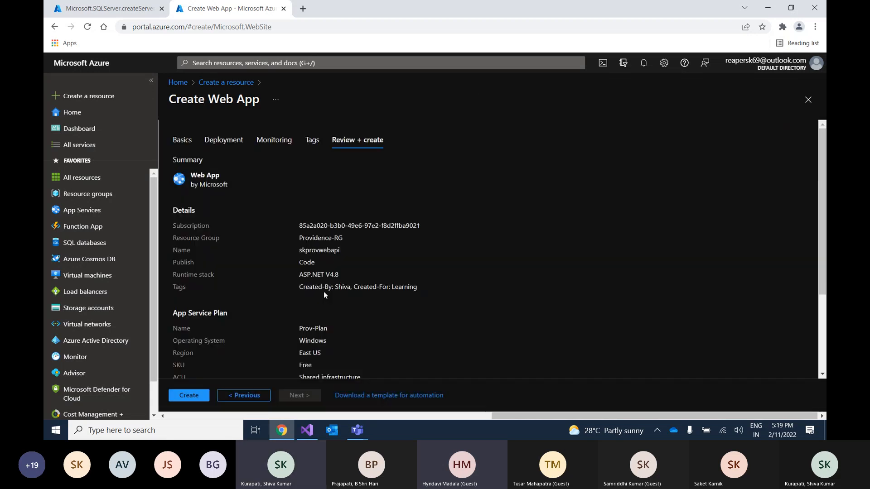
scroll(288, 295, down, 3)
click(189, 396)
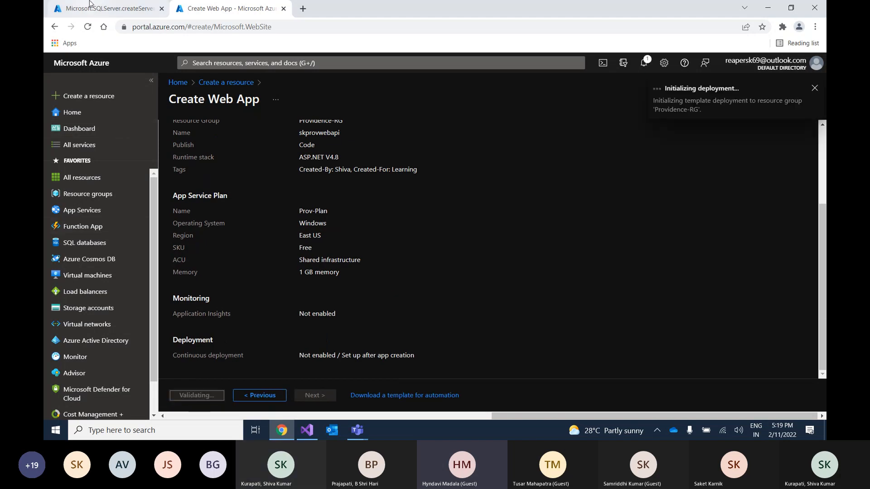
Add the current client IP to the sk-provwebapi server's firewall rules, save them, and return to the web app deployment.
click(109, 8)
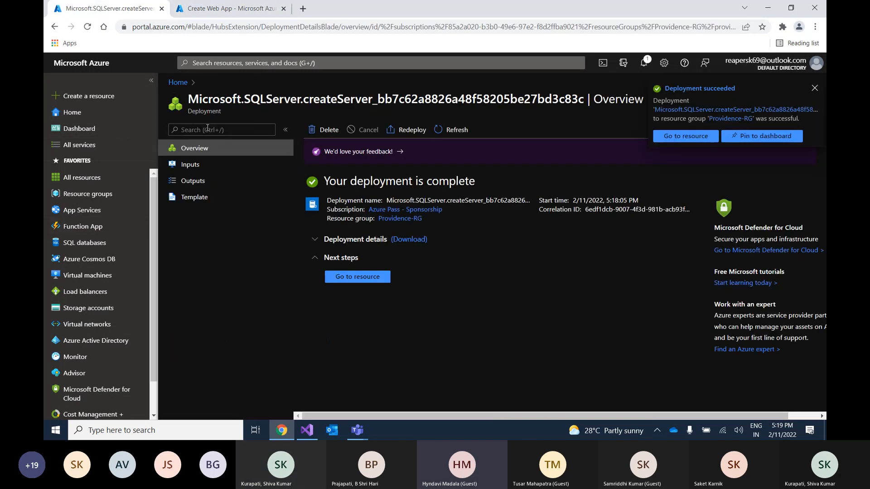
click(381, 278)
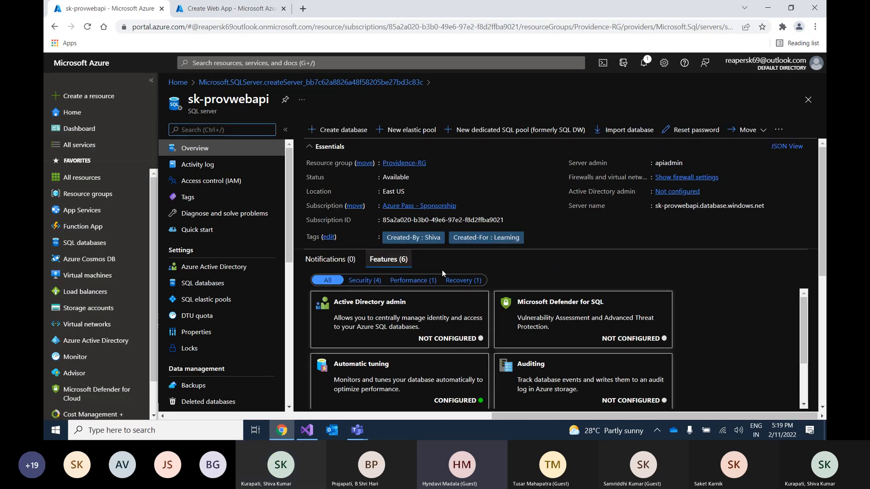
click(680, 177)
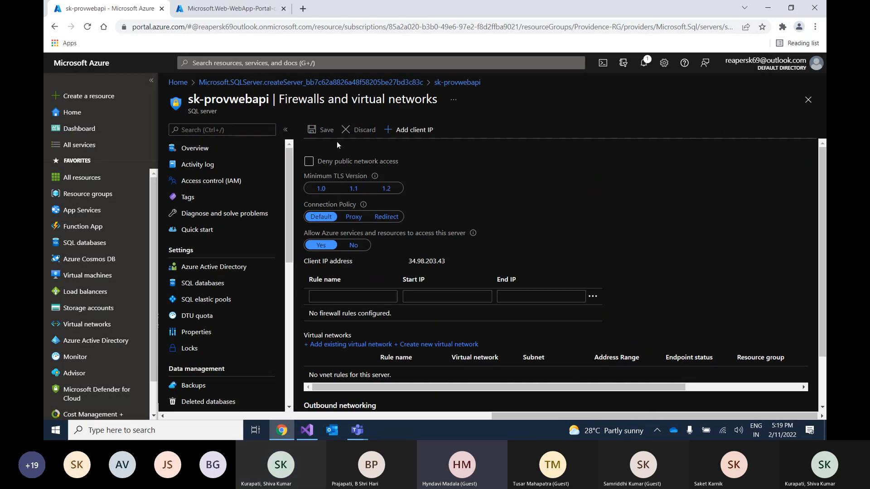
click(398, 131)
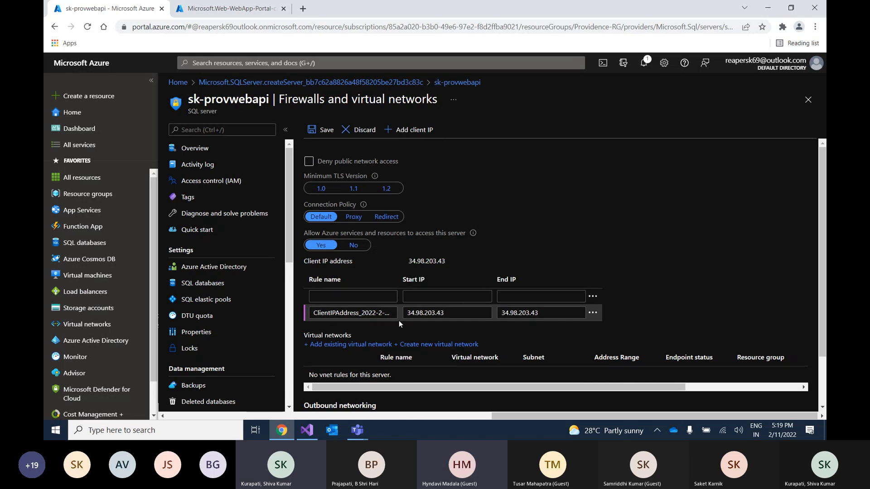
click(323, 130)
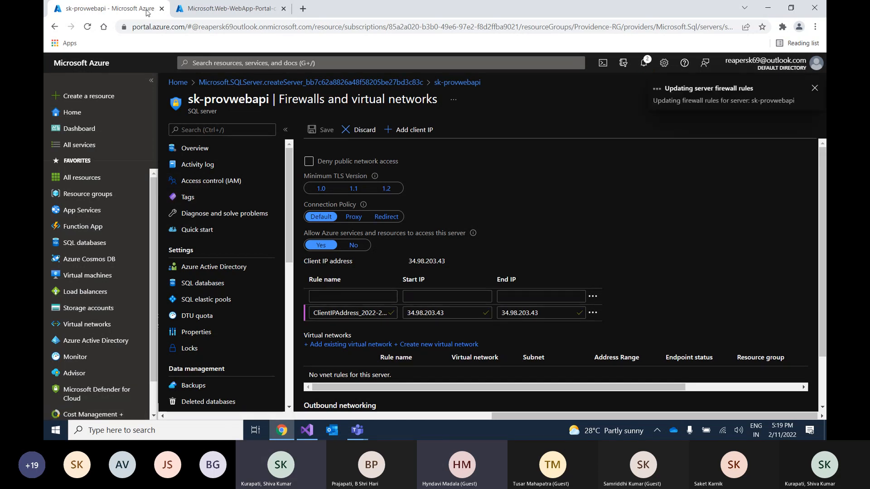
click(210, 12)
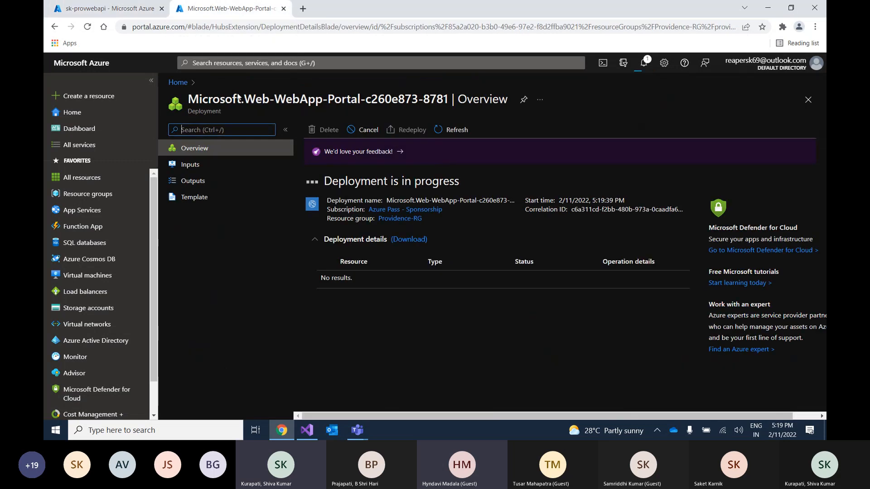
Switch to Visual Studio and review WebApiConfig.cs in the API_DemoWebAPI project.
click(307, 430)
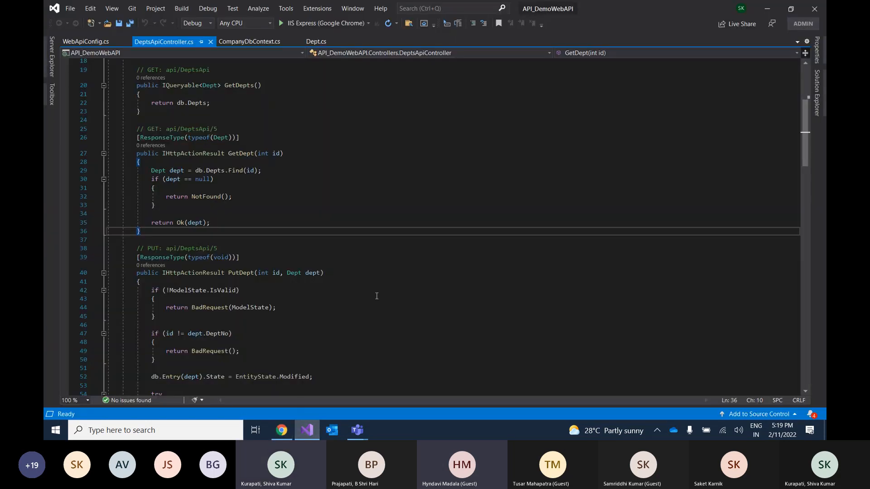
click(95, 41)
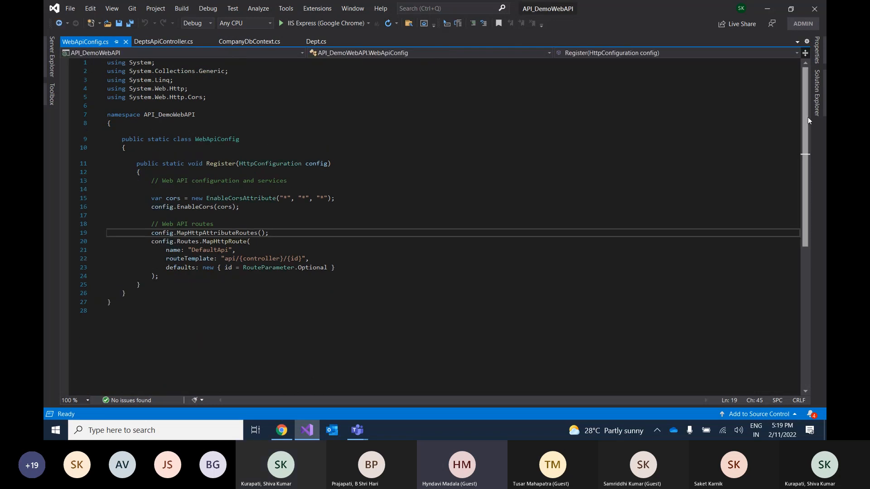
click(819, 98)
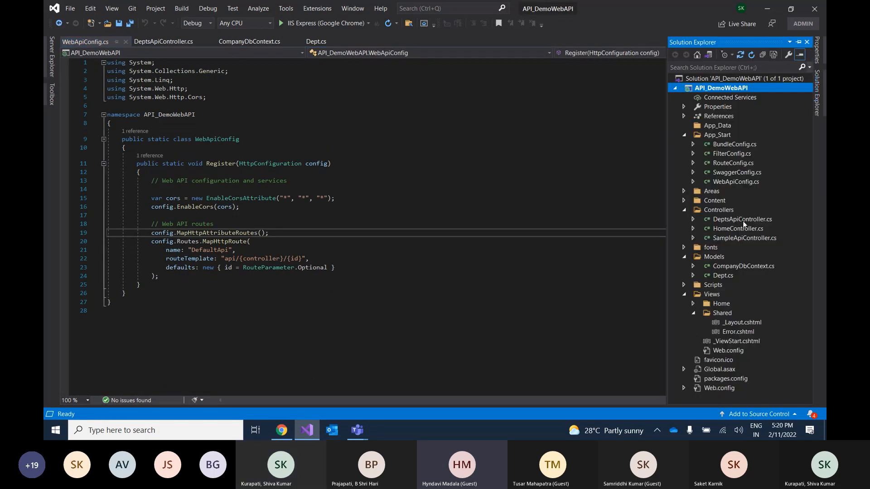
double_click(736, 180)
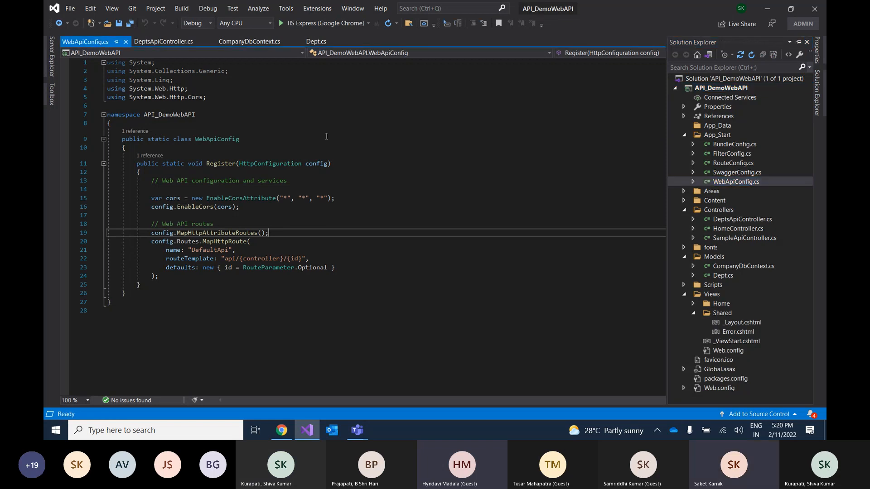
Open the project's root Web.config containing the connection strings and close the Web.config from the Views folder.
mouse_move(817, 90)
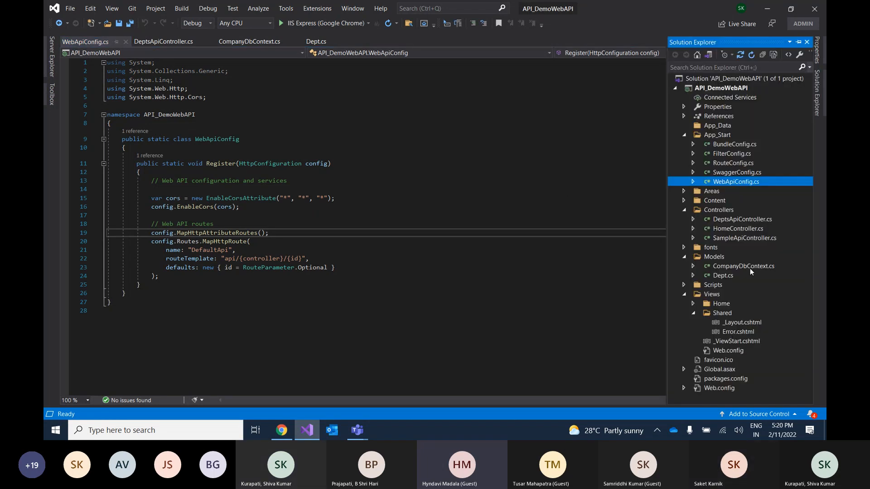
double_click(729, 350)
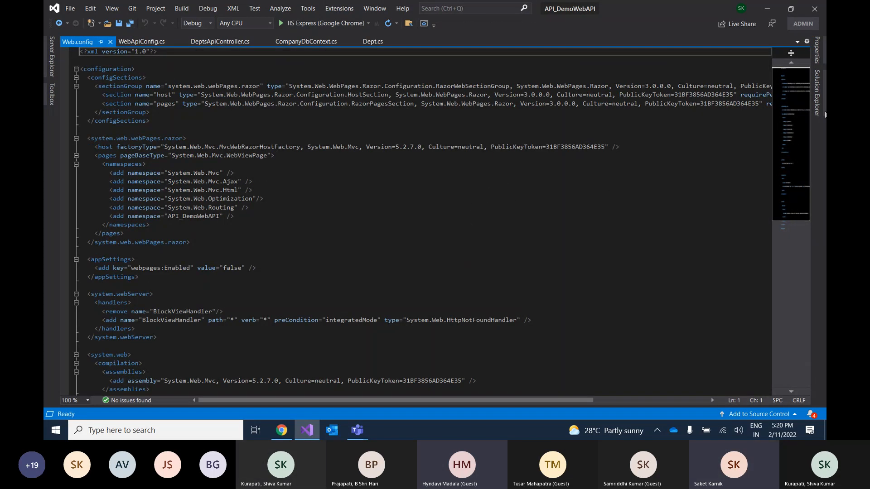
mouse_move(825, 115)
double_click(728, 388)
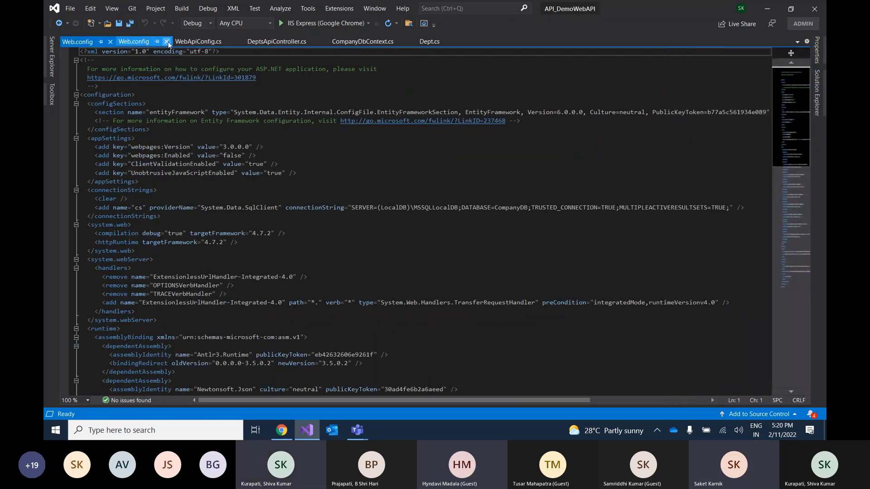
click(166, 41)
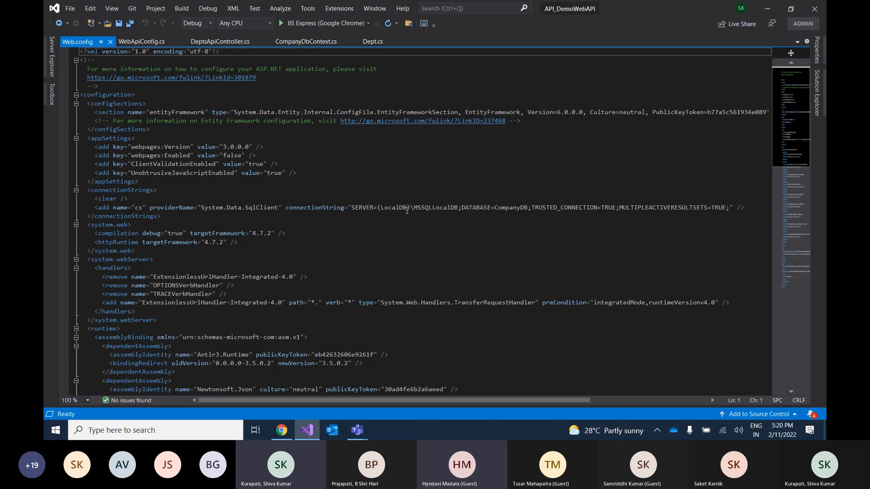
Replace the LocalDB server entry in the cs connection string with sk-provwebapi.database.windows.net, copied from the SQL server's overview in the Azure portal.
key(alt+Tab)
key(alt+Tab)
key(alt+Tab)
key(alt+Tab)
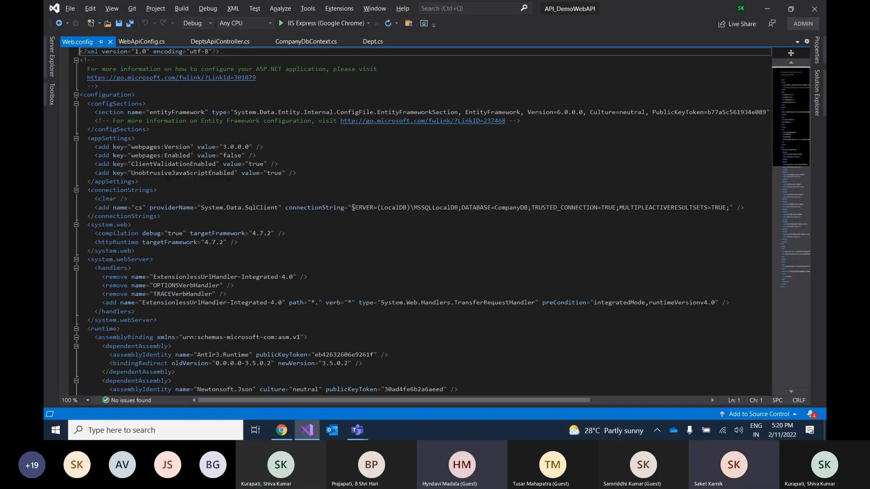
drag(353, 207, 460, 211)
key(Delete)
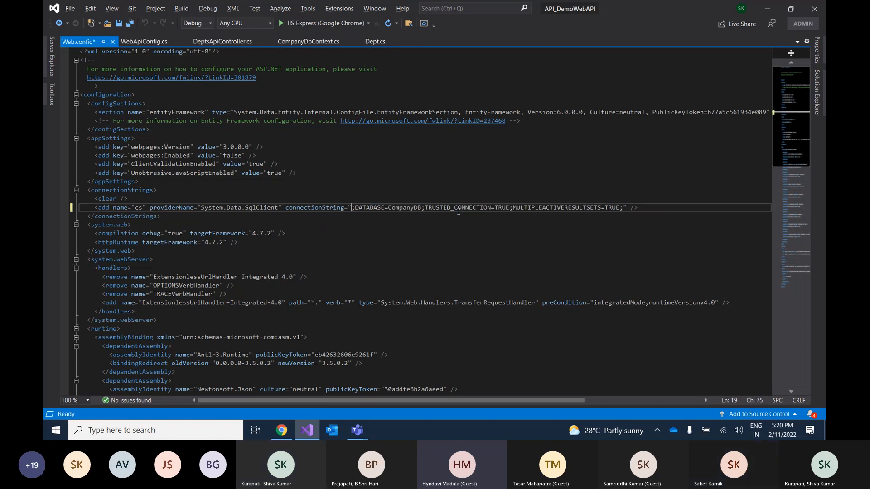
key(alt+Tab)
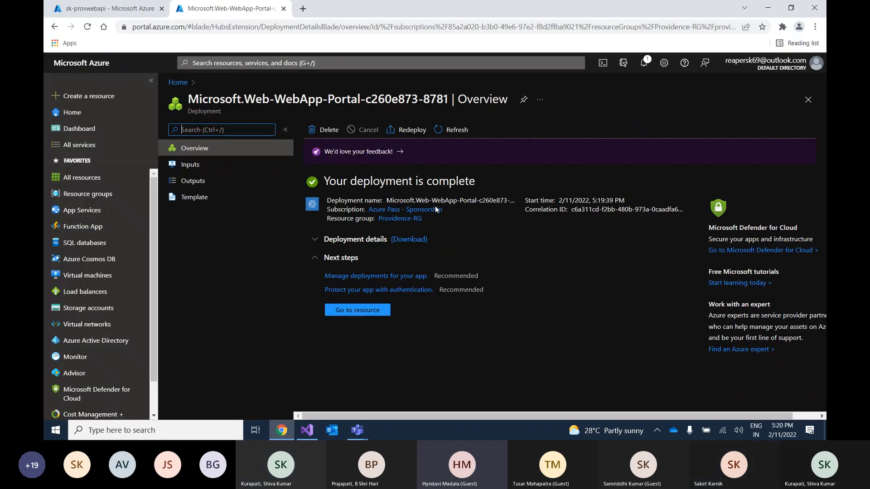
click(109, 9)
click(215, 149)
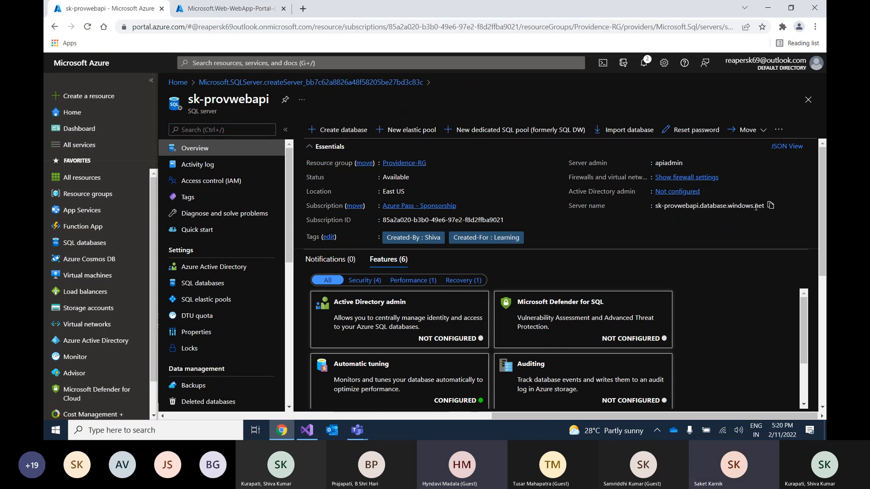
click(770, 207)
key(alt+Tab)
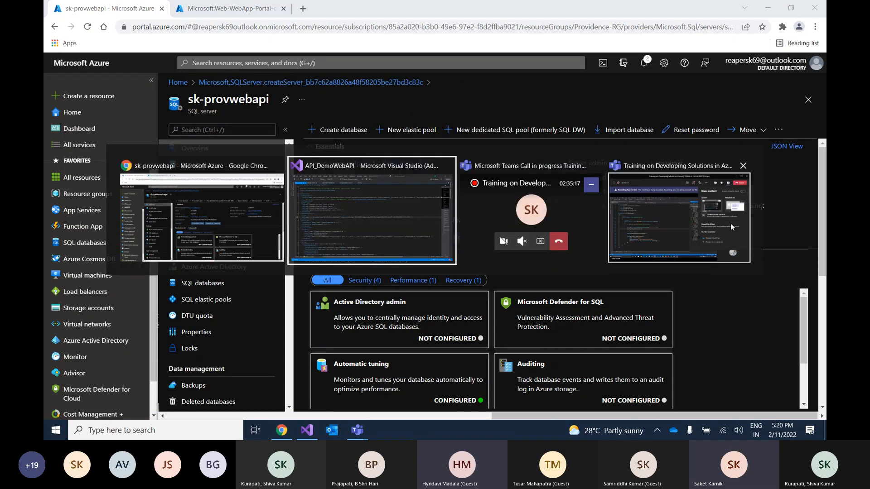
key(ctrl+v)
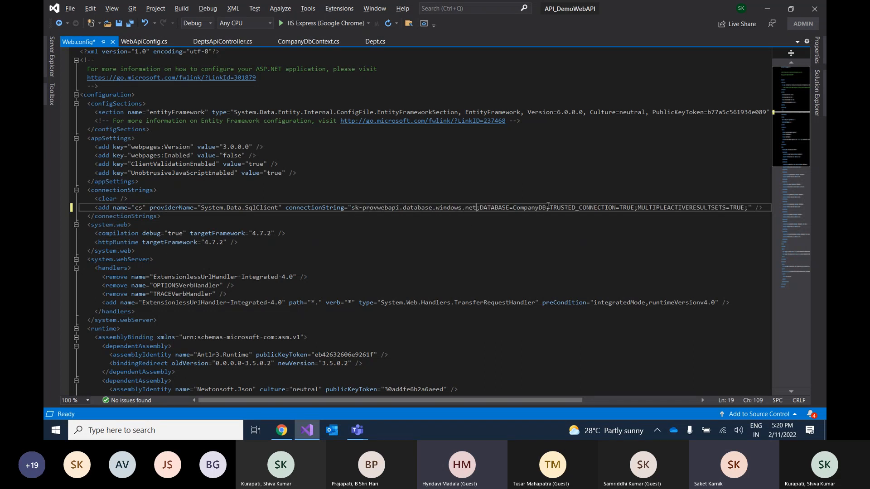
Replace the trusted connection setting in the cs connection string with USER ID=apiadmin, checking the server admin name in the Azure portal.
drag(553, 208, 636, 207)
key(Delete)
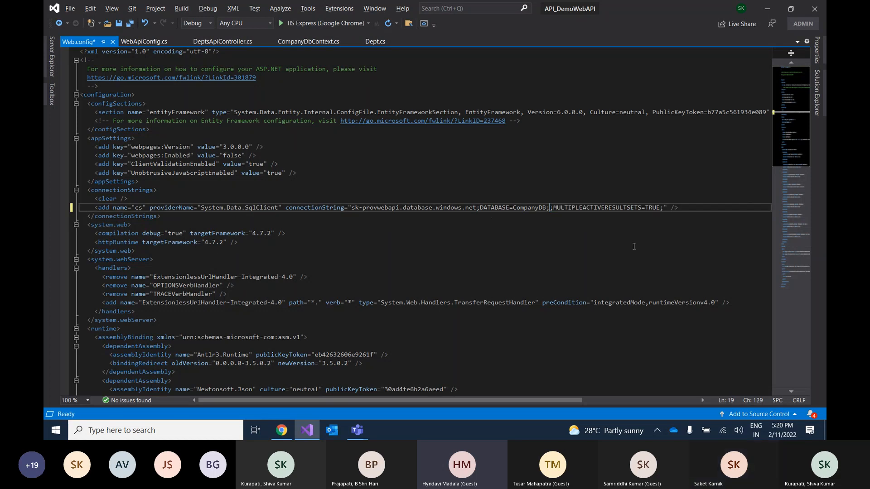
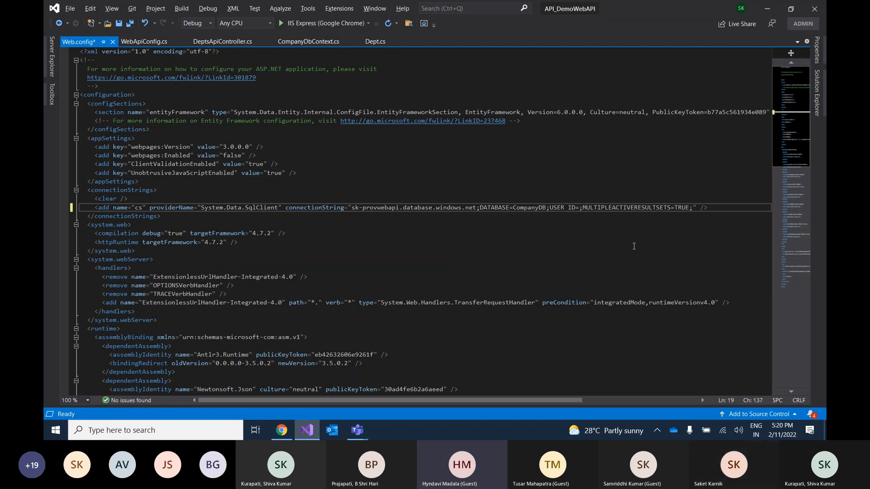
key(alt+Tab)
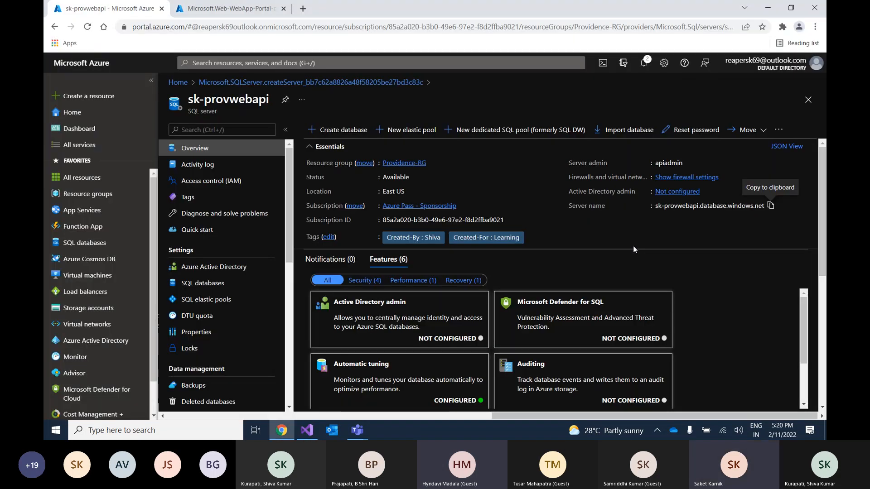
key(alt+Tab)
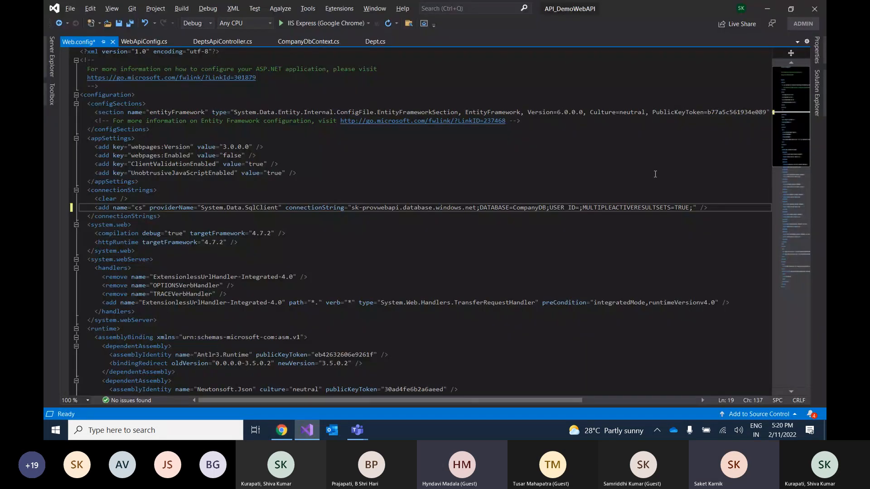
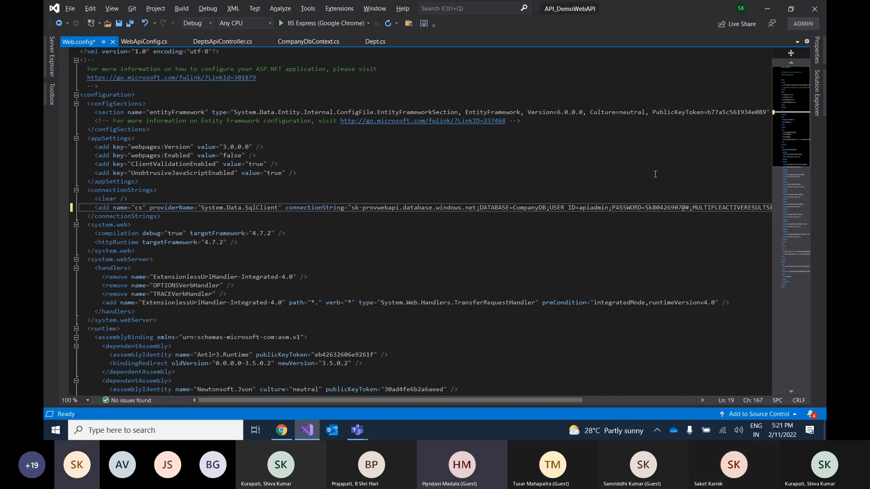
Add a PASSWORD entry with the server admin's password after the user ID in the connection string, and save Web.config.
key(ctrl+s)
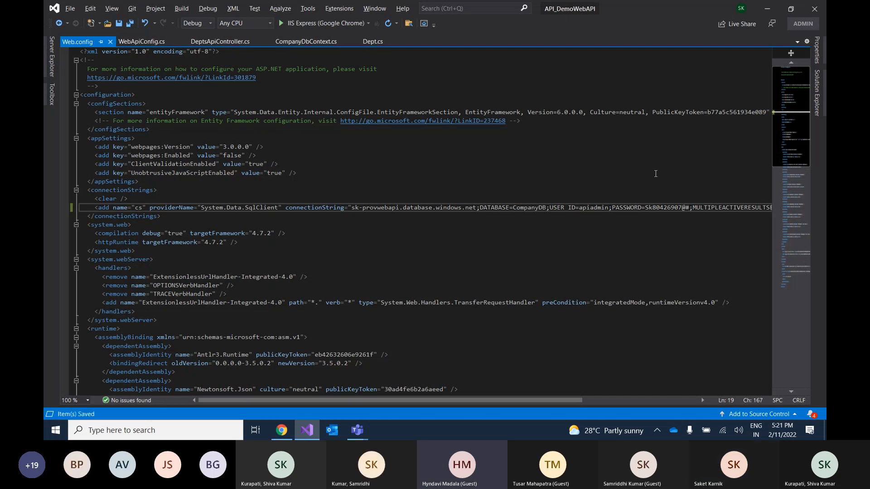
Check the web app's deployment status and the SQL server overview in the Azure portal, and return to Visual Studio.
key(alt+Tab)
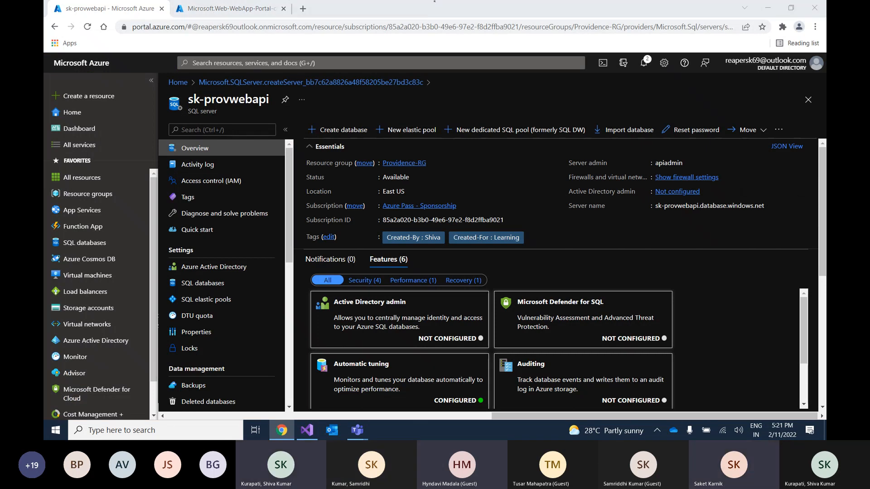
click(324, 44)
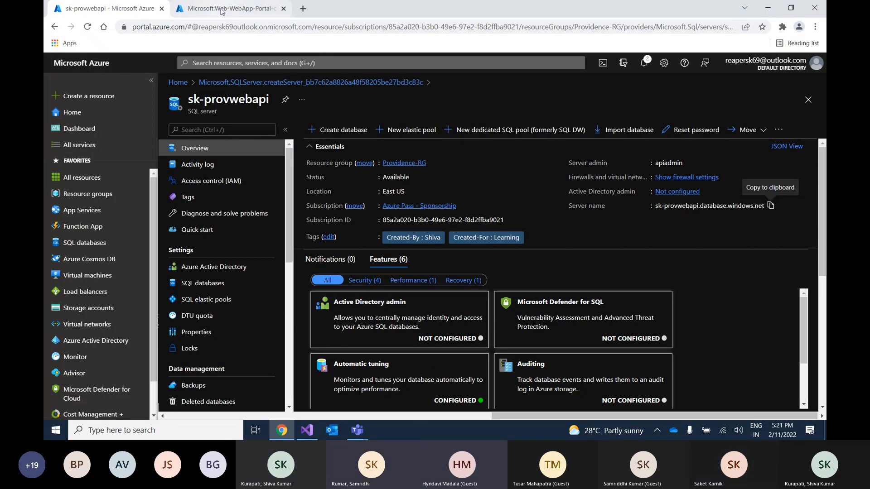
click(222, 11)
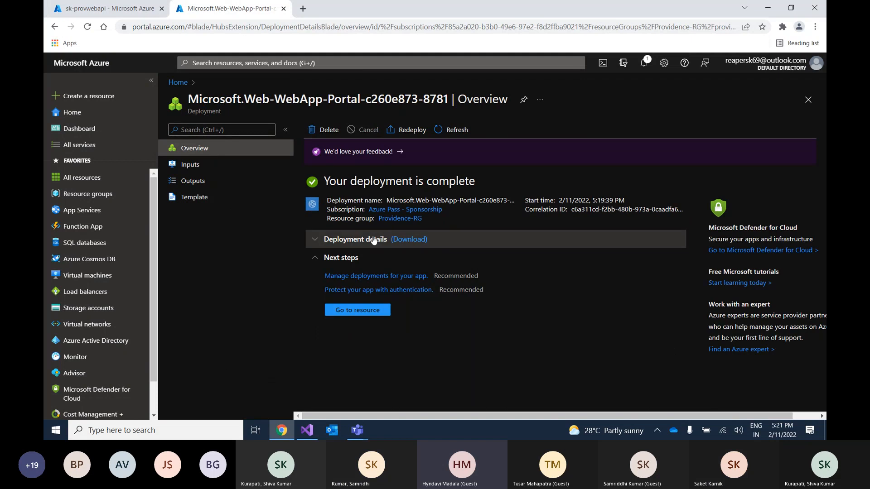
click(113, 14)
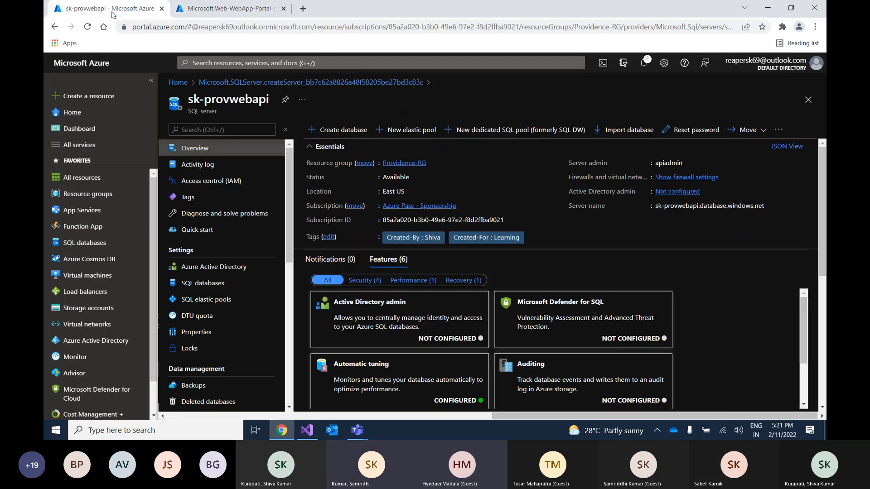
key(alt+Tab)
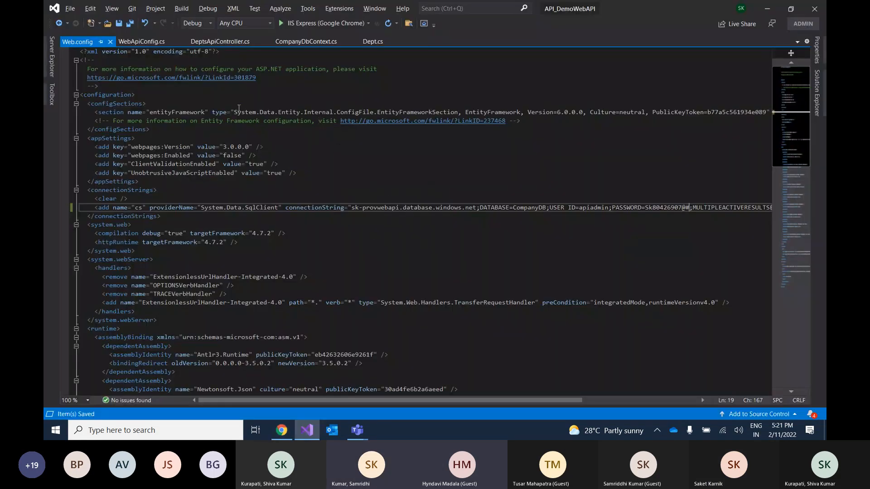
Start publishing the API_DemoWebAPI project with Azure as the target and continue to the choice of hosting service.
click(818, 94)
click(721, 88)
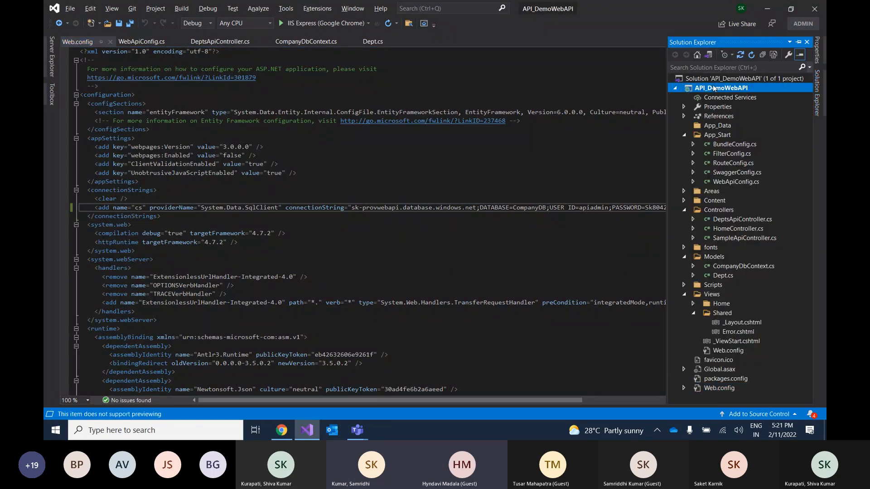
right_click(721, 88)
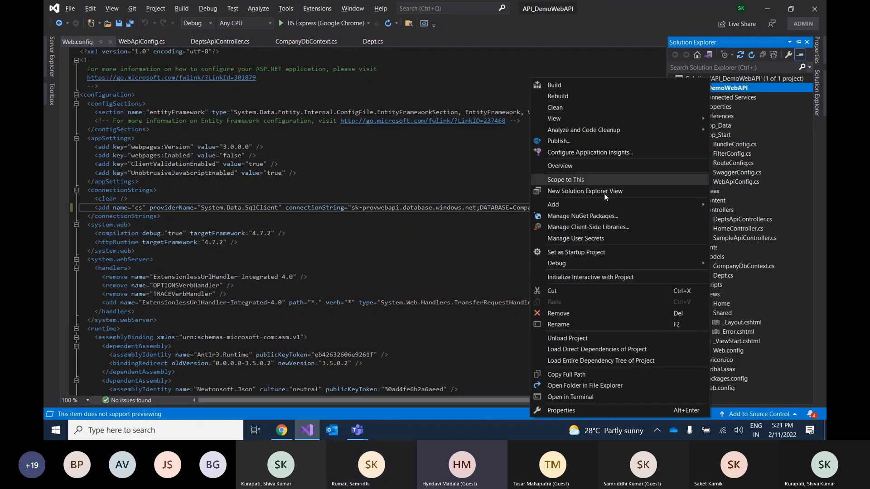
click(582, 142)
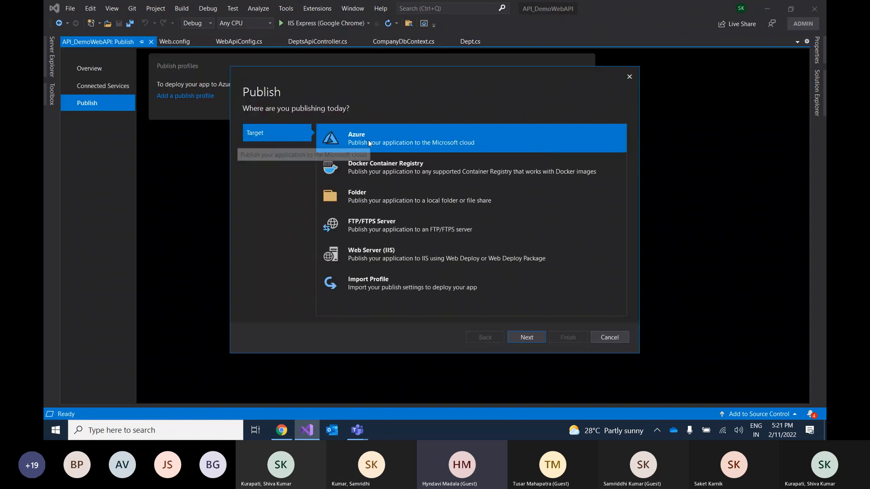
click(531, 338)
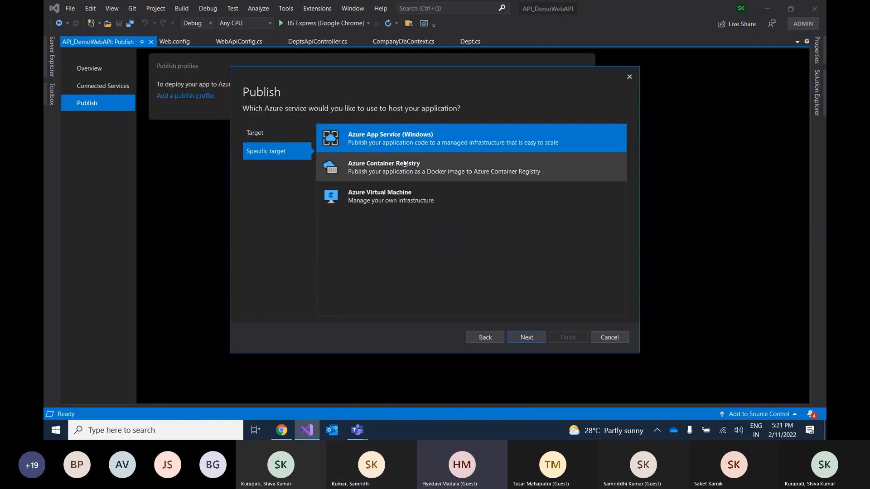
Choose Azure App Service (Windows) and the skprovwebapi instance in Providence-RG as the publish target, and publish the project.
click(420, 143)
click(525, 337)
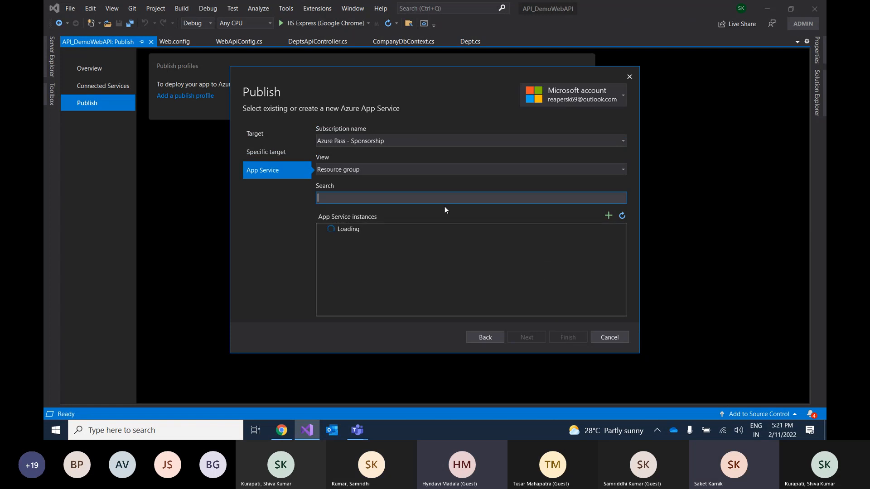
click(423, 170)
click(419, 182)
click(321, 228)
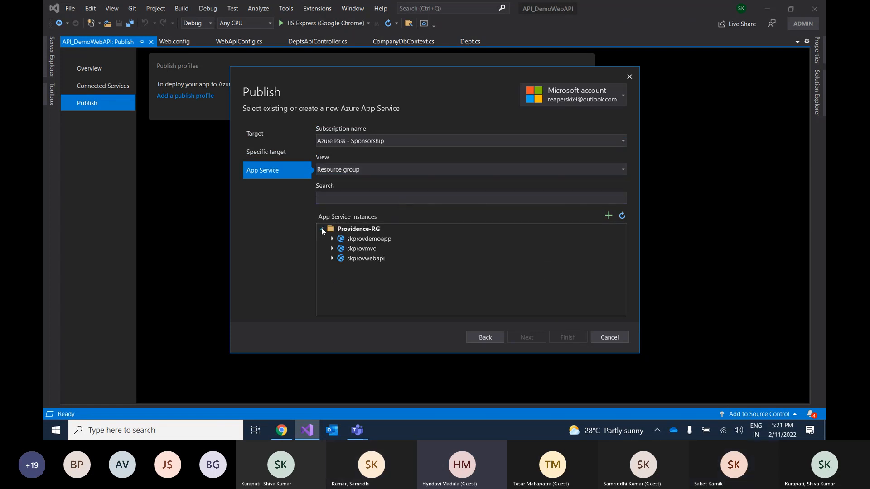
click(339, 257)
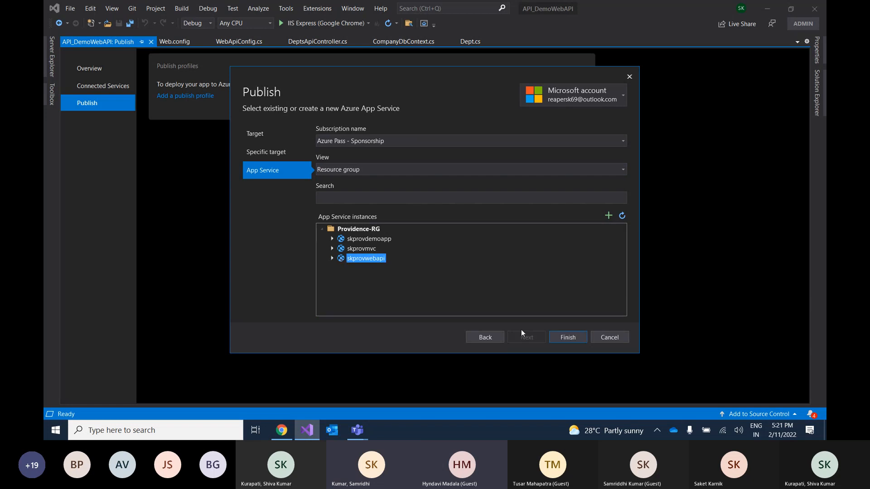
click(564, 336)
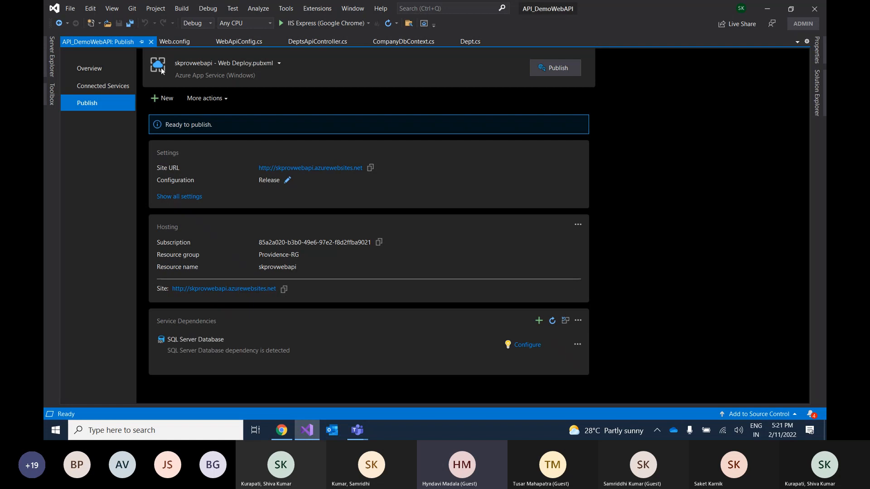
click(564, 70)
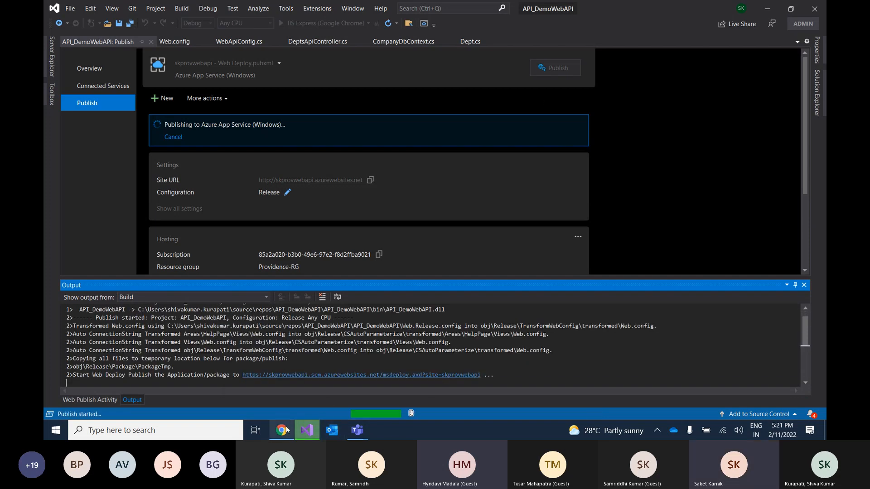
Open the API help page of the deployed skprovwebapi site and look through the listed SampleApi and DeptsApi endpoints.
mouse_move(281, 431)
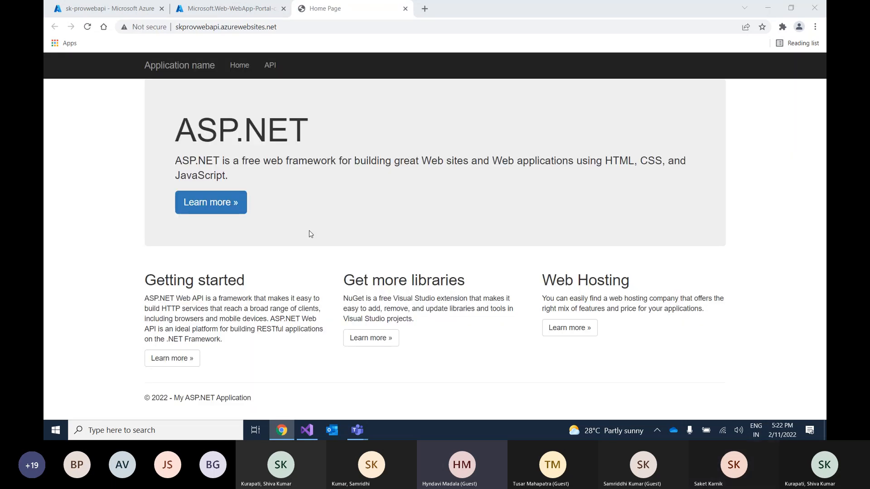
click(270, 65)
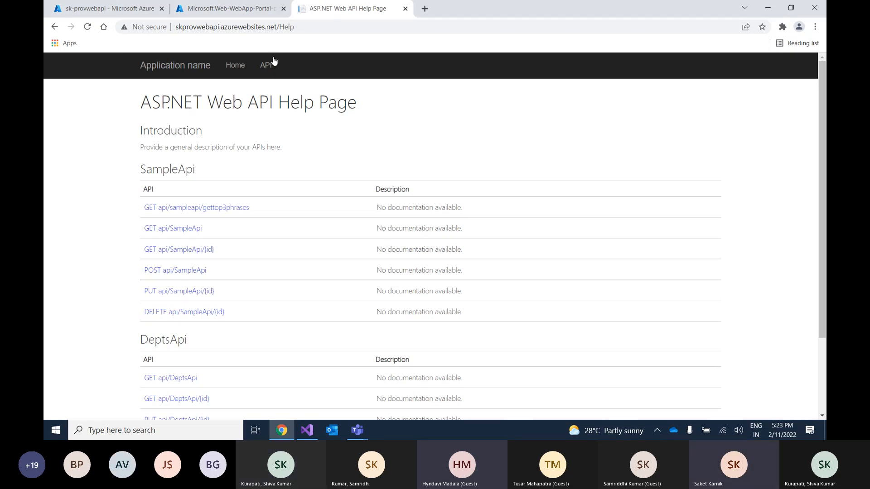
scroll(226, 264, down, 1)
scroll(227, 264, down, 1)
scroll(282, 204, up, 2)
Open the deployed site's Swagger UI by replacing Help with swagger in the site's URL.
click(303, 31)
key(ctrl+shift+Left)
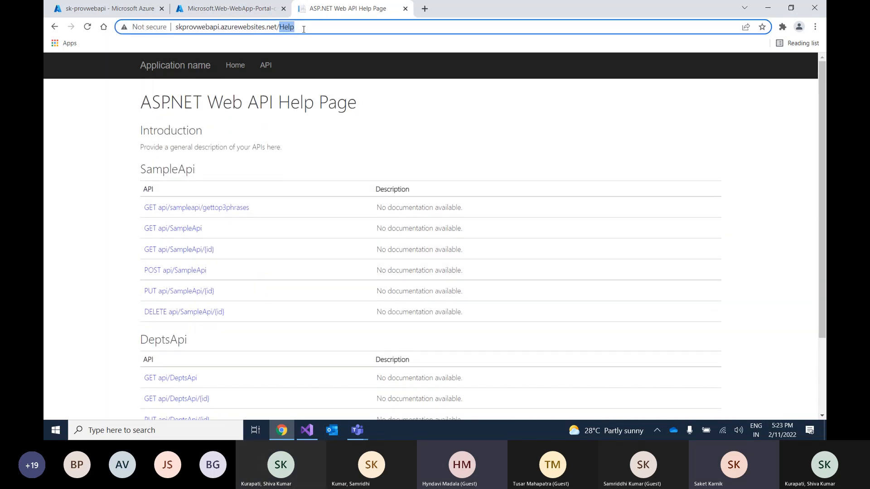
key(BackSpace)
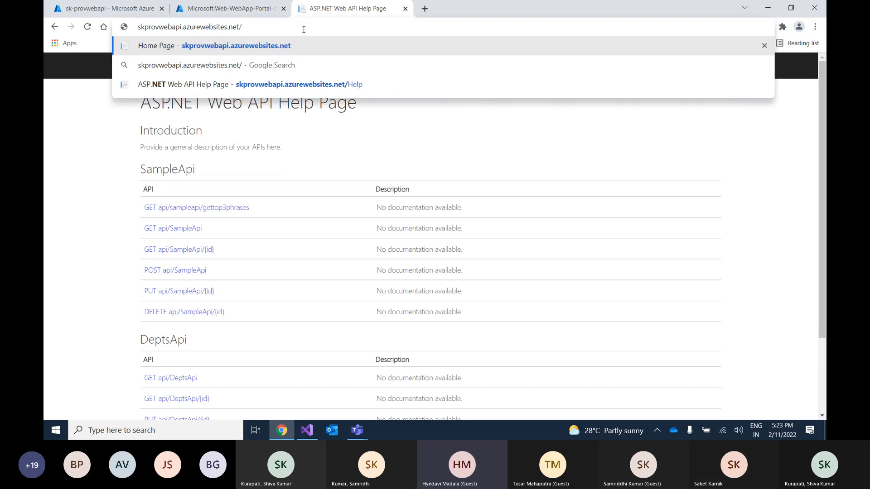
text(swagger)
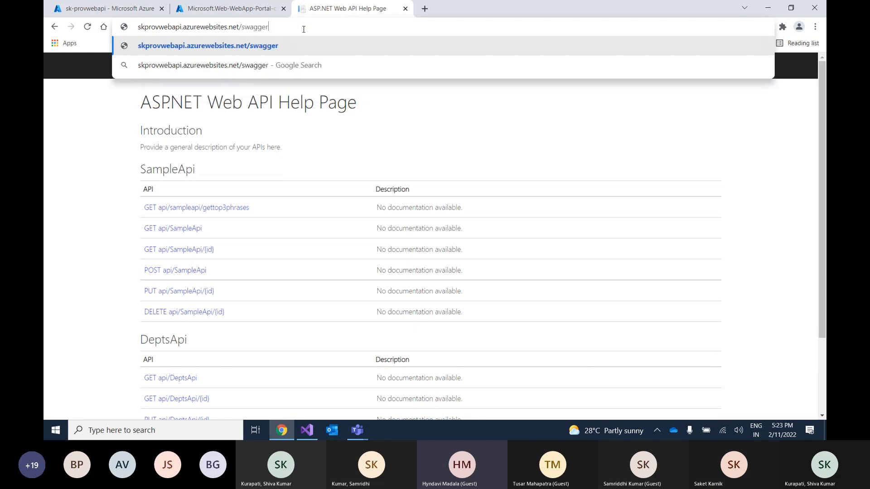
key(Return)
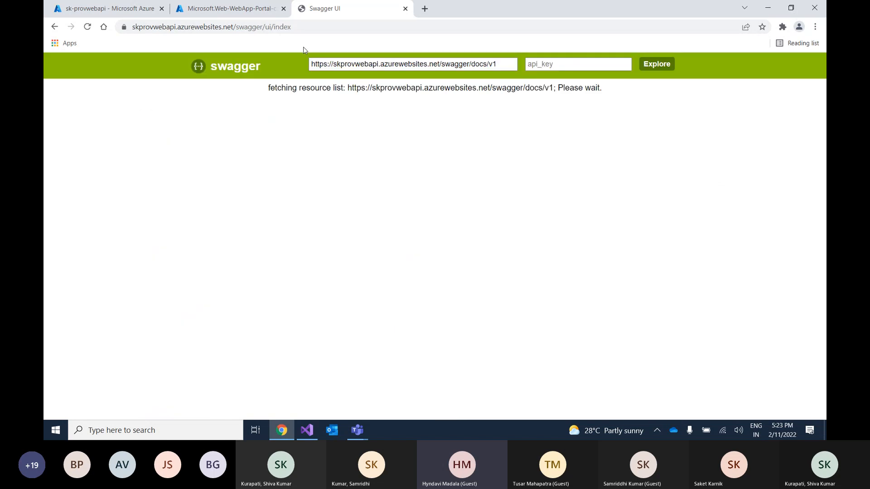
Try out the GET /api/DeptsApi operation of DeptsApi in Swagger and examine its response.
click(207, 142)
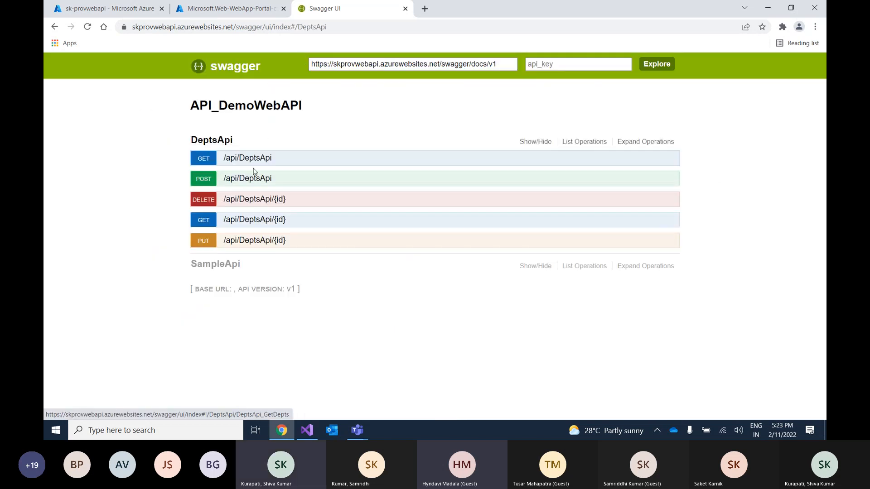
click(222, 159)
click(209, 330)
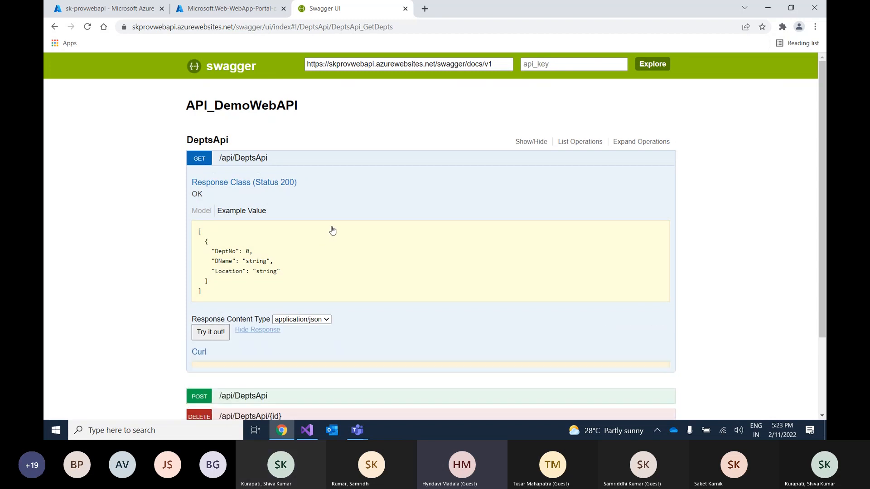
scroll(332, 232, down, 5)
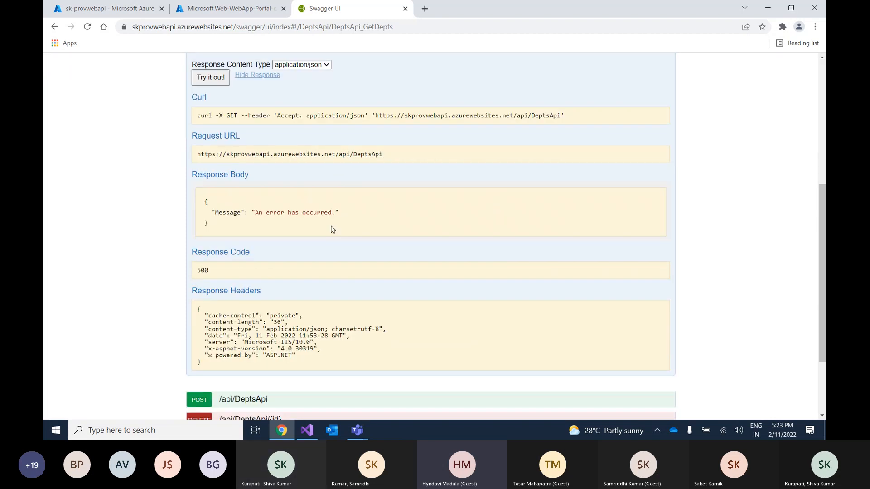
Switch to Visual Studio, open the NuGet Package Manager Console and clear its output with cls.
click(307, 430)
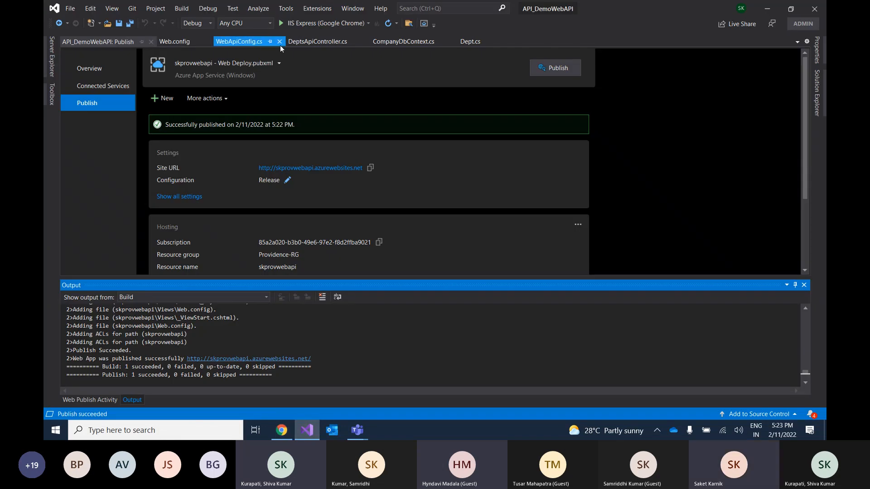
click(820, 94)
right_click(742, 88)
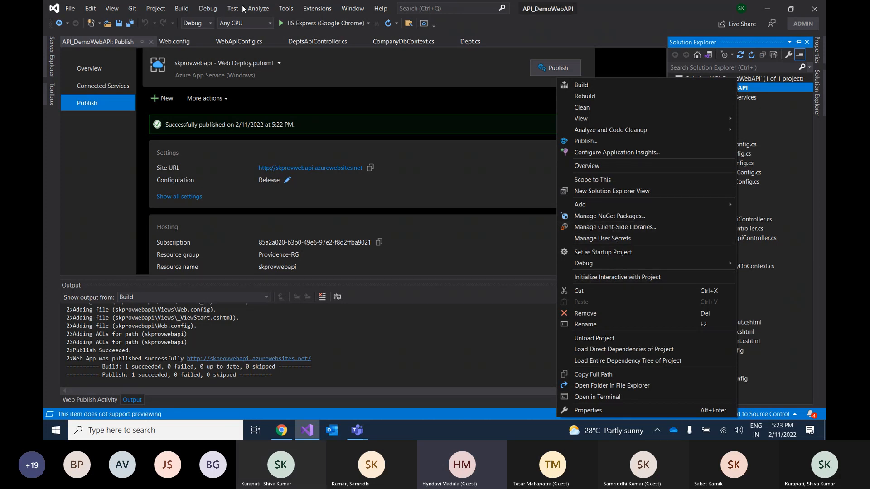
click(288, 10)
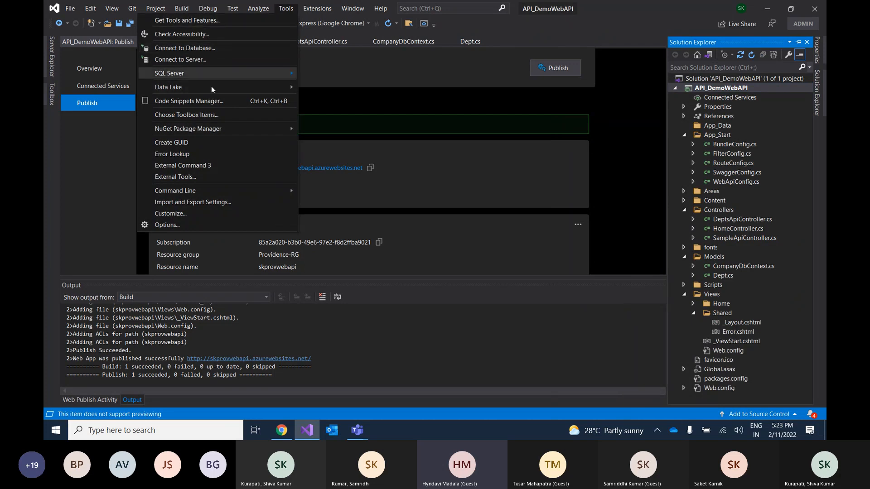
mouse_move(216, 129)
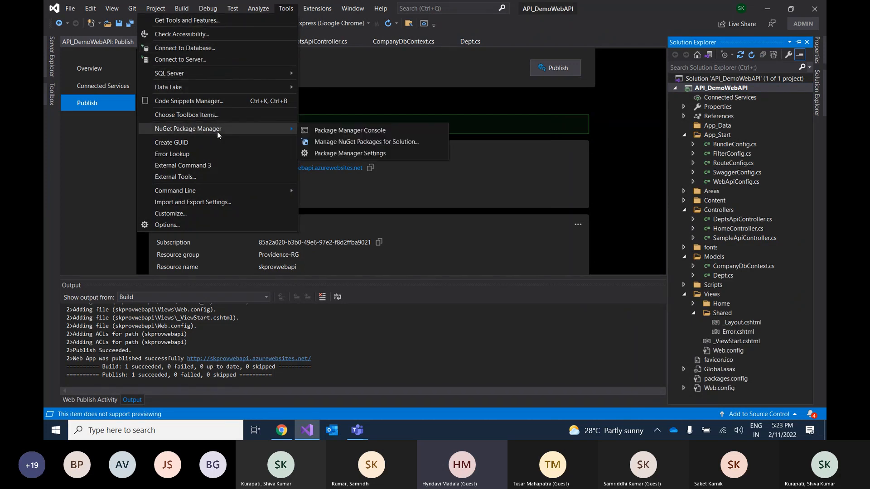
click(317, 129)
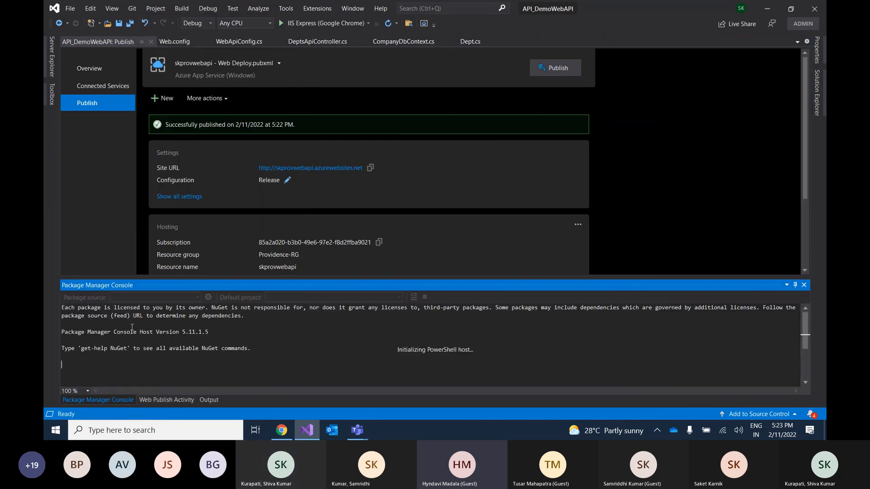
text(cls)
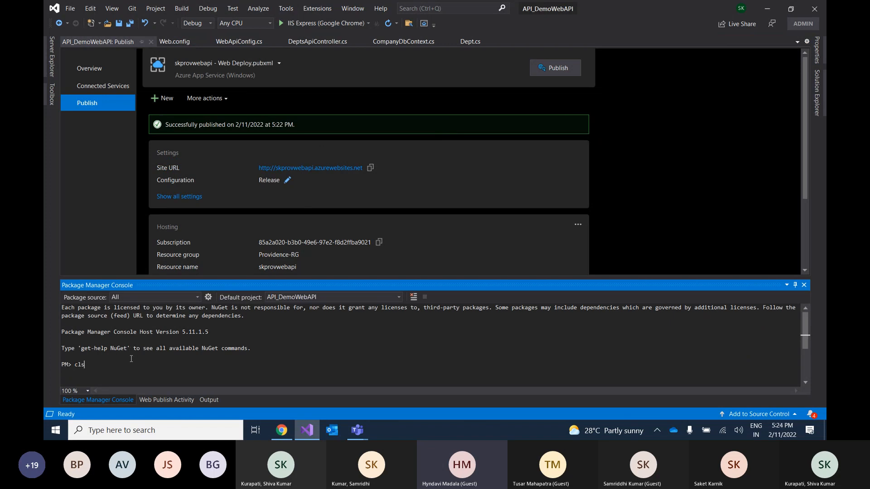
key(Return)
Try to run Update-Database in the Package Manager Console with API_DemoWebAPI as the default project.
text(Up)
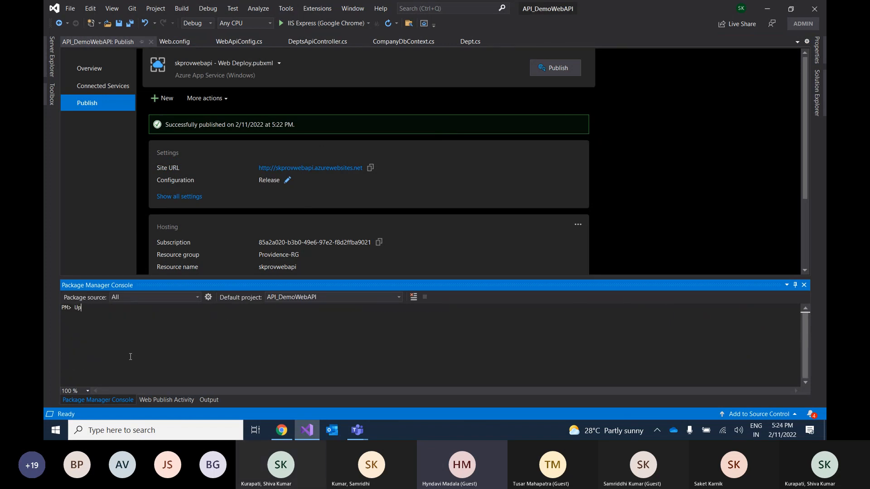
text(date-)
click(306, 298)
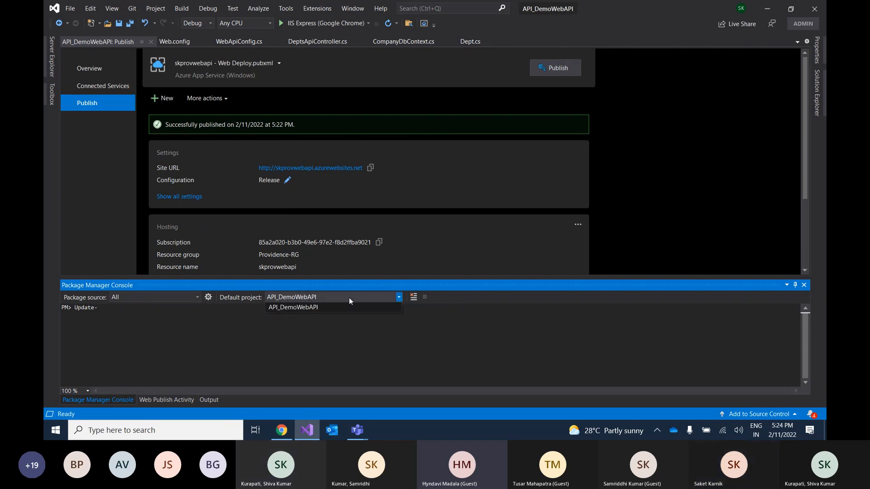
click(370, 308)
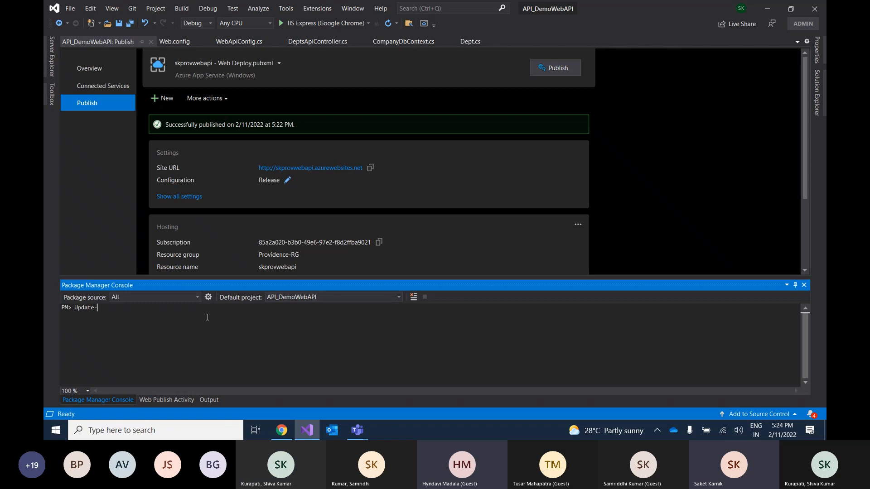
text(Database)
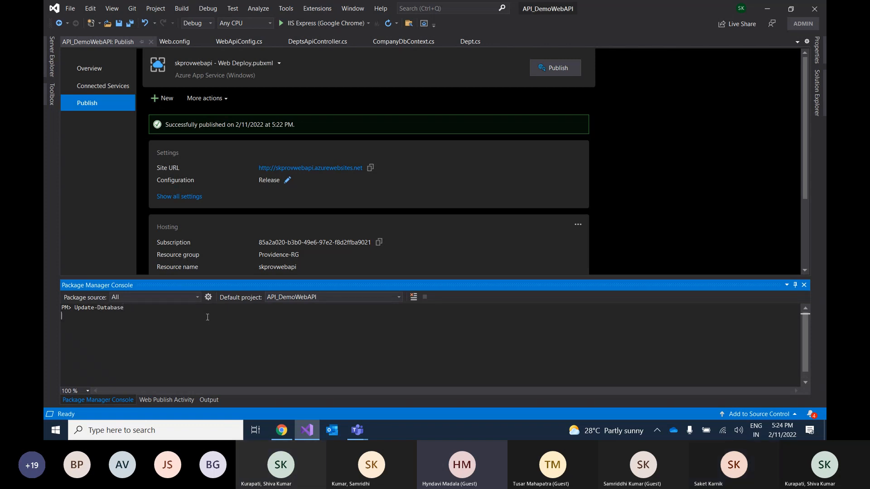
key(Return)
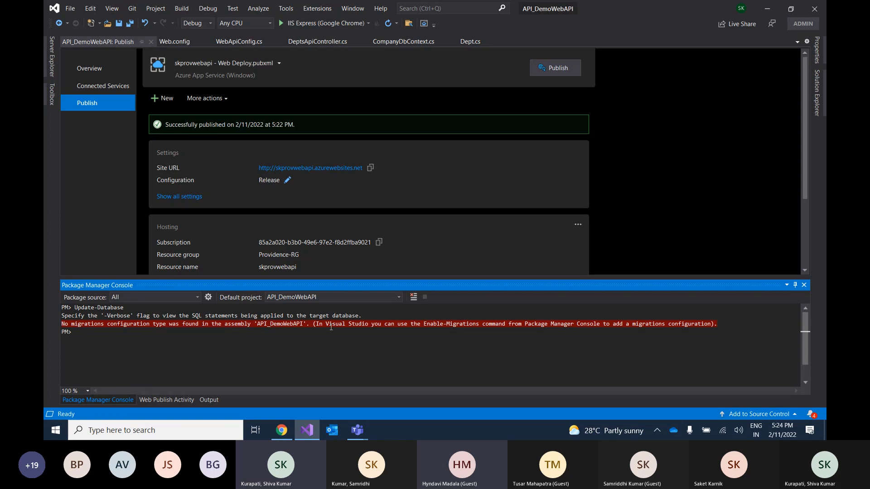
Run Enable-Migrations in the Package Manager Console for the API_DemoWebAPI project.
text(En)
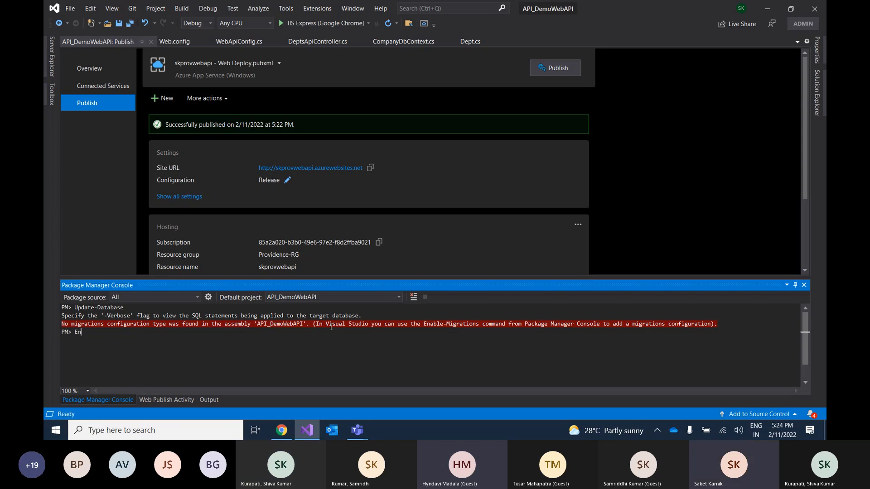
text(able Migrations)
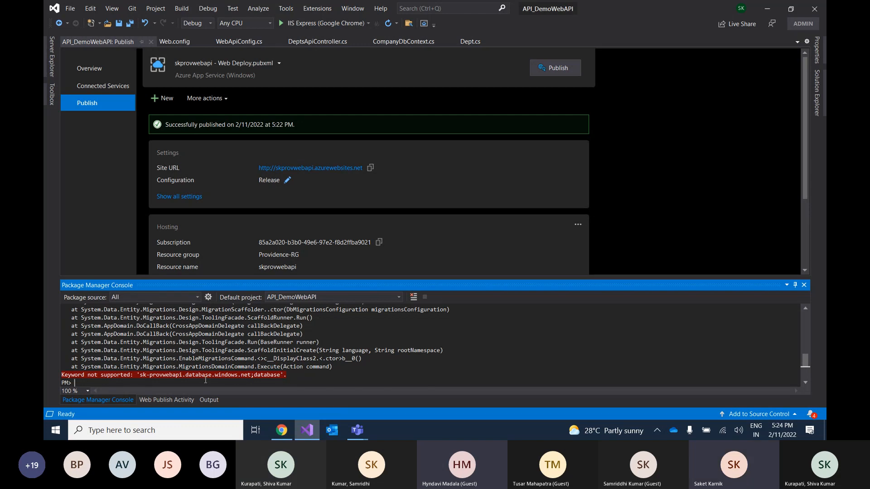
Insert SERVER= before the server address in the cs connection string of the project's root Web.config, and save the file.
click(821, 116)
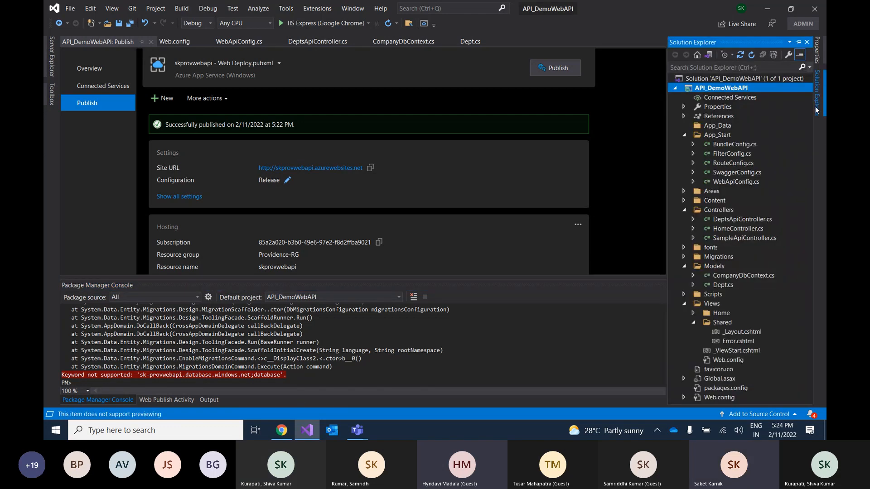
click(725, 397)
double_click(725, 397)
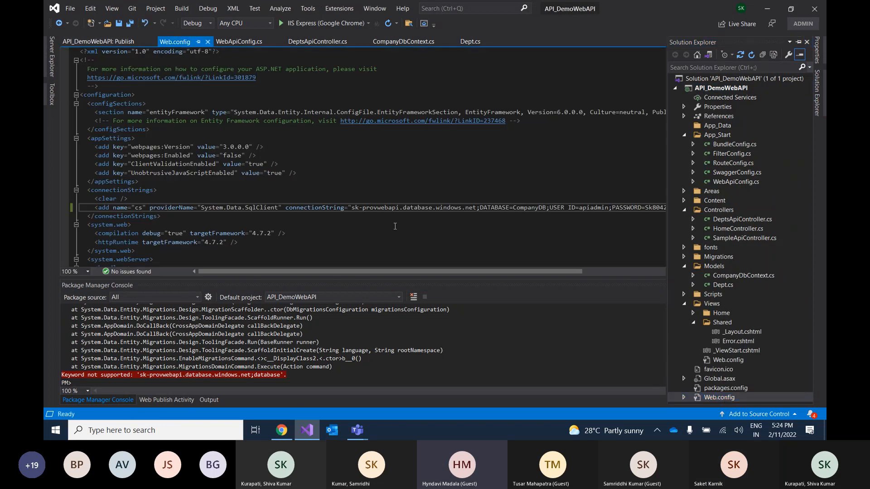
click(350, 207)
click(347, 208)
text(SERV)
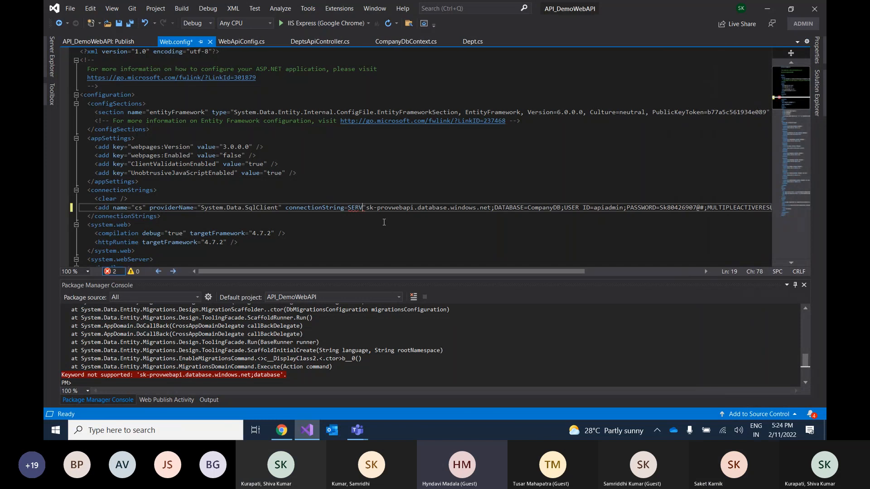
key(BackSpace)
key(BackSpace)
key(BackSpace)
key(BackSpace)
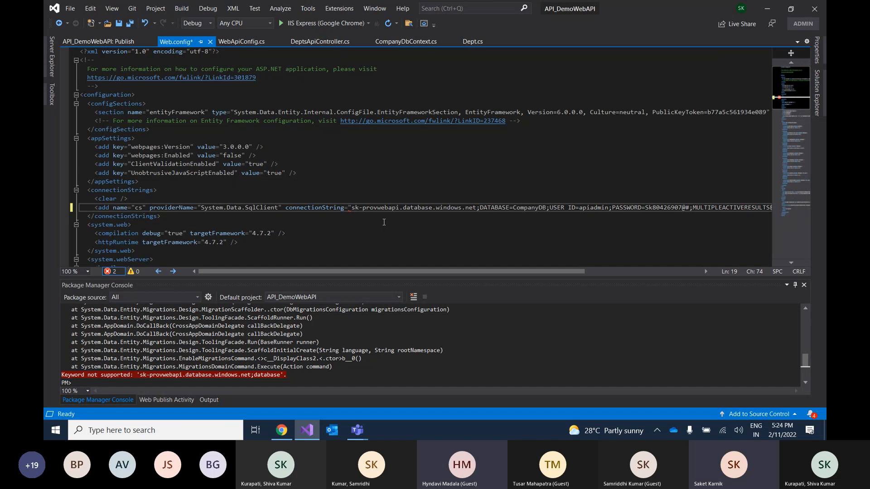
key(Right)
text(SERVER=)
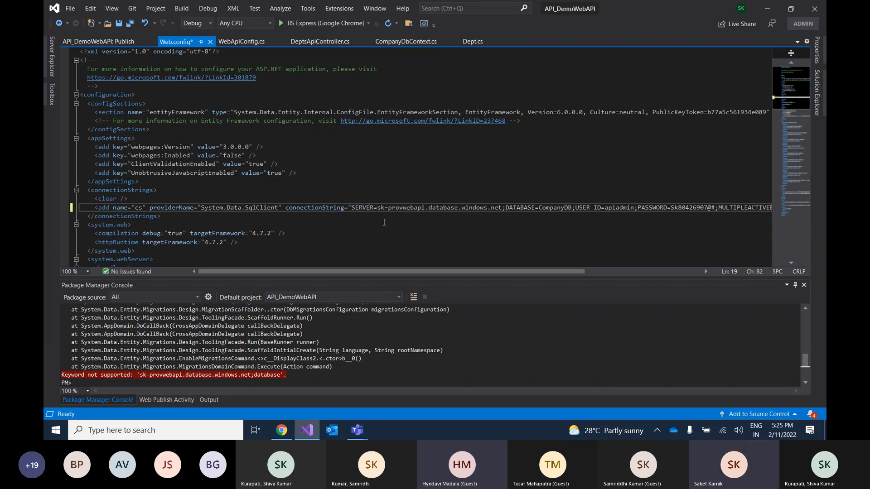
key(ctrl+s)
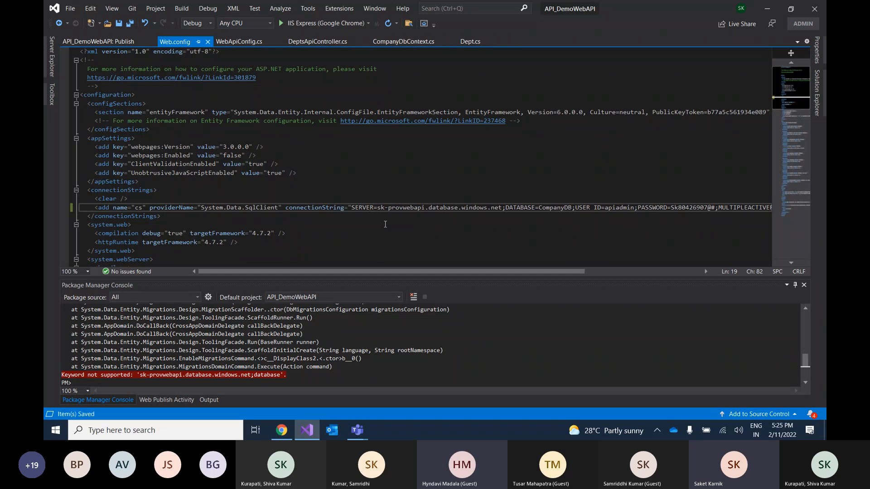
Clear the Package Manager Console and try to rerun Enable-Migrations with the corrected connection string.
click(170, 383)
text(cls)
key(Return)
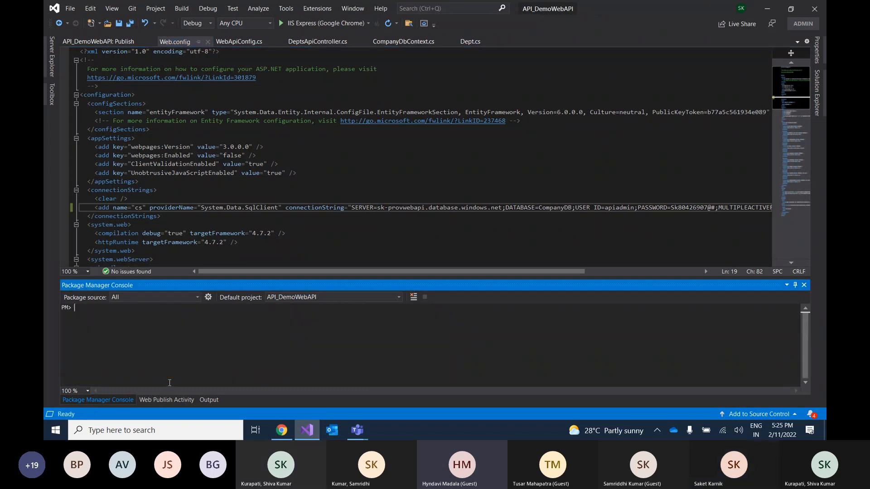
text(CLS)
key(Up)
key(Return)
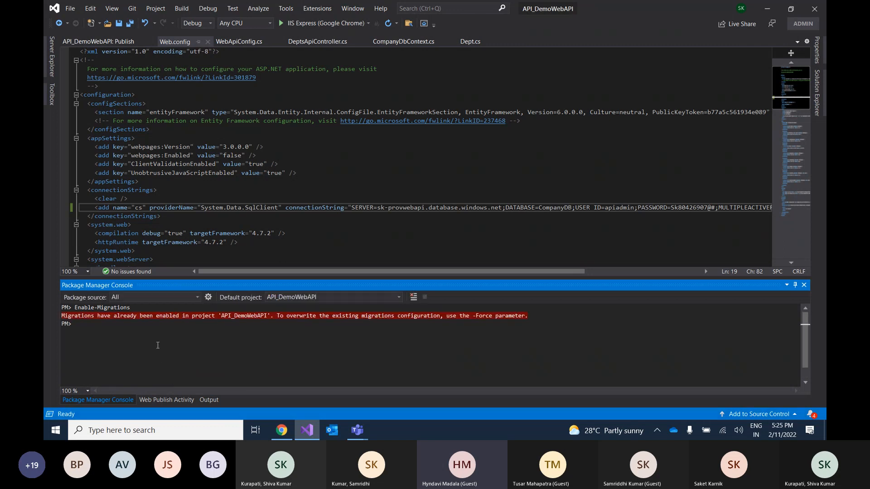
Clear the Package Manager Console and run Add-Migration for the API_DemoWebAPI project.
text(CLS)
key(Return)
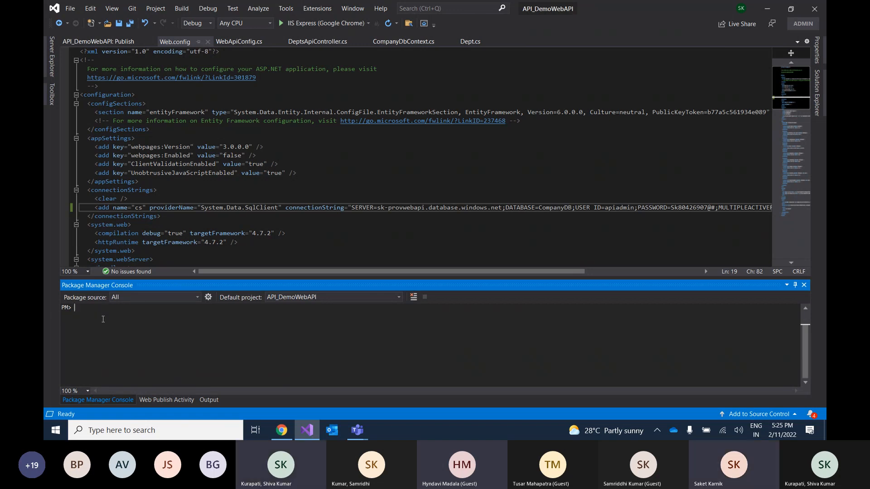
key(Up)
key(Up)
key(Up)
key(Down)
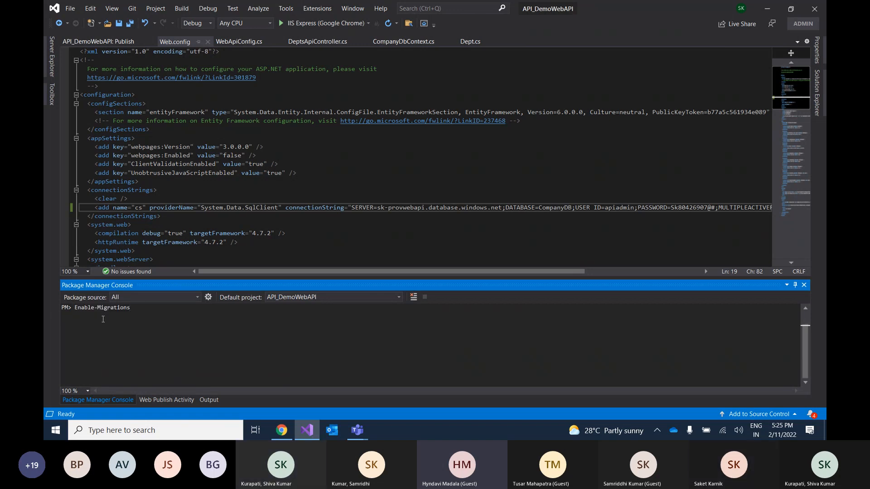
key(BackSpace)
key(BackSpace)
key(BackSpace)
key(BackSpace)
key(BackSpace)
key(BackSpace)
key(BackSpace)
key(BackSpace)
key(BackSpace)
key(BackSpace)
key(BackSpace)
key(BackSpace)
key(BackSpace)
key(BackSpace)
key(BackSpace)
key(BackSpace)
key(BackSpace)
text(ad)
key(BackSpace)
key(BackSpace)
text(A)
key(BackSpace)
text(Add m)
key(BackSpace)
text(Mi)
key(BackSpace)
key(BackSpace)
key(BackSpace)
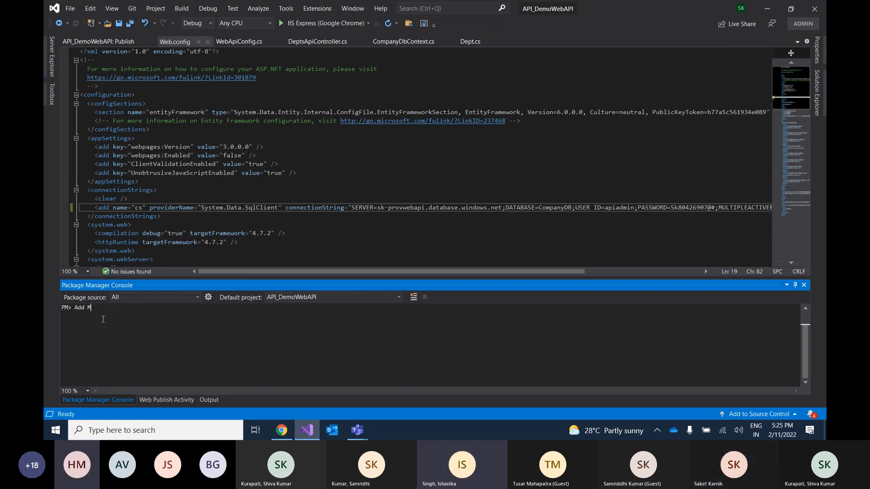
text(-Migration)
key(Return)
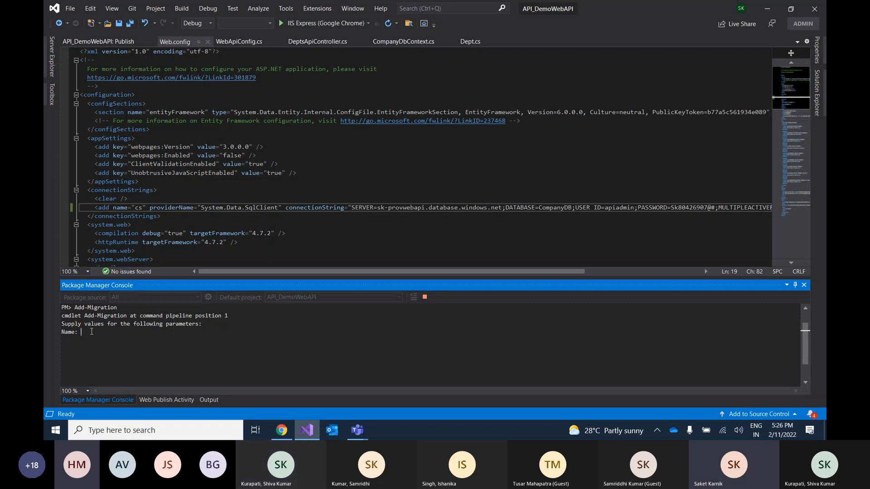
Supply Intial Create as the migration name and scaffold the migration.
text(I)
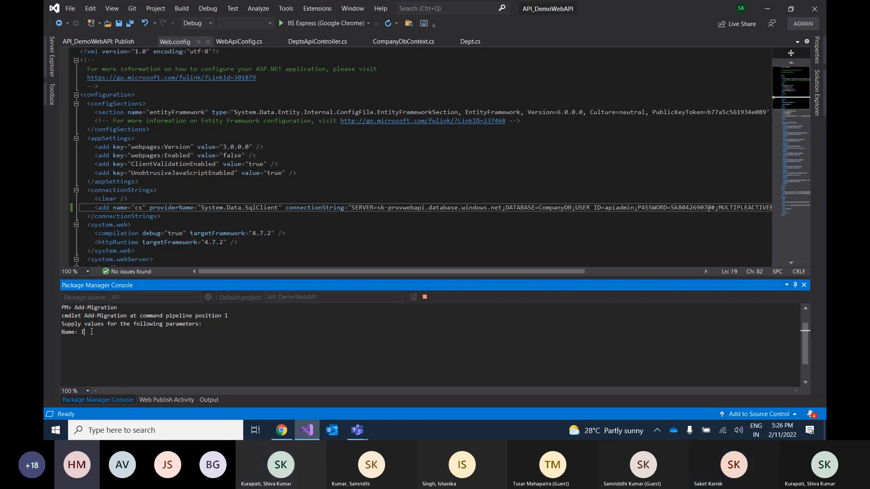
text(ntial)
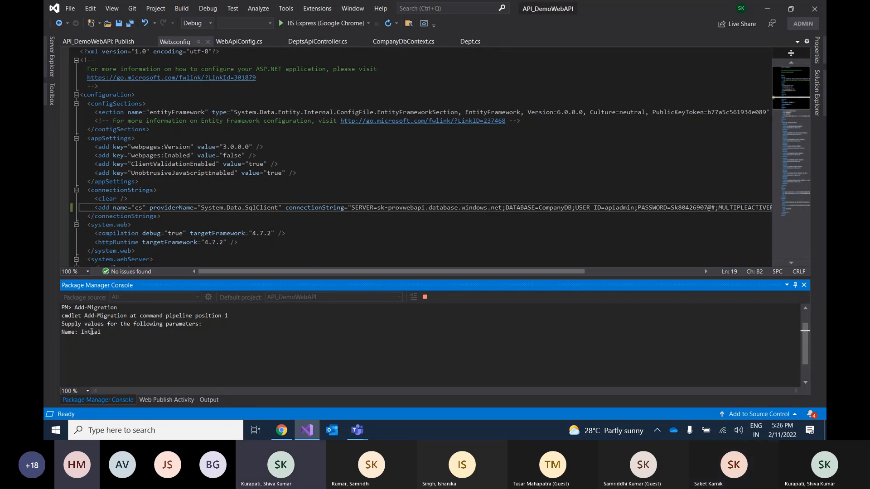
text( Crat)
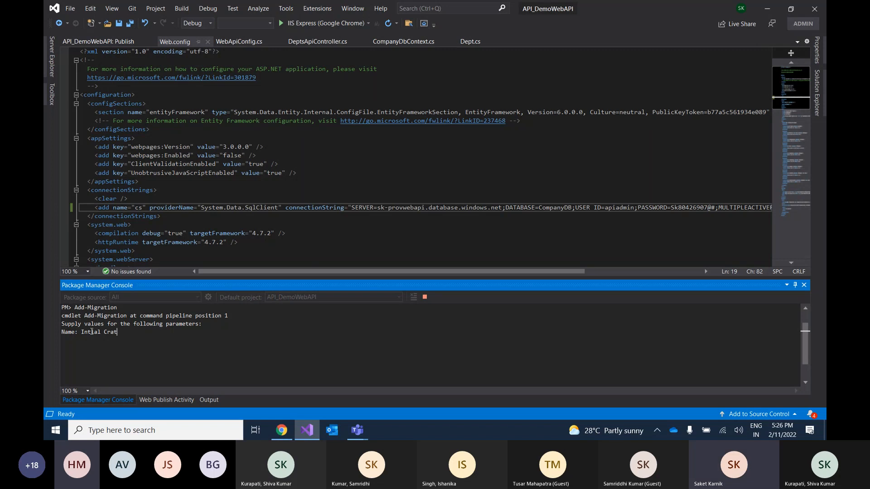
key(BackSpace)
key(BackSpace)
text(eate)
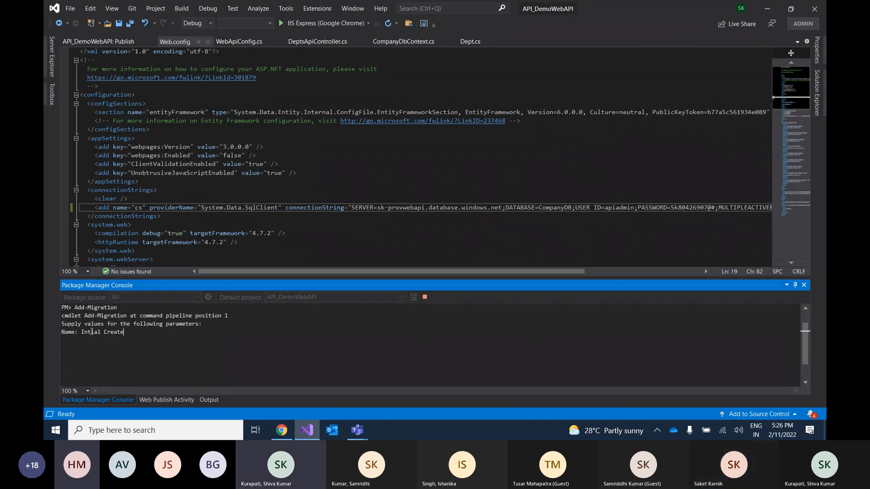
key(Return)
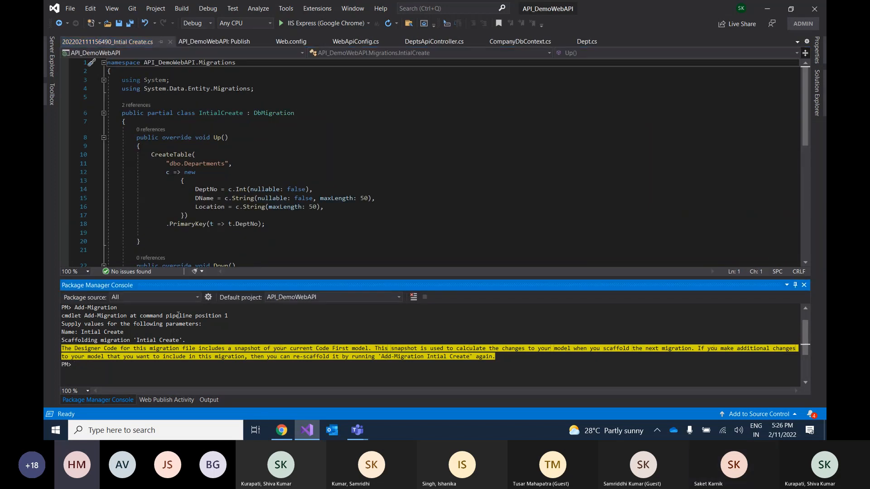
Apply the Intial Create migration with Update-Database, enlarging the Package Manager Console and repeating the command.
text(Update-Database)
key(Return)
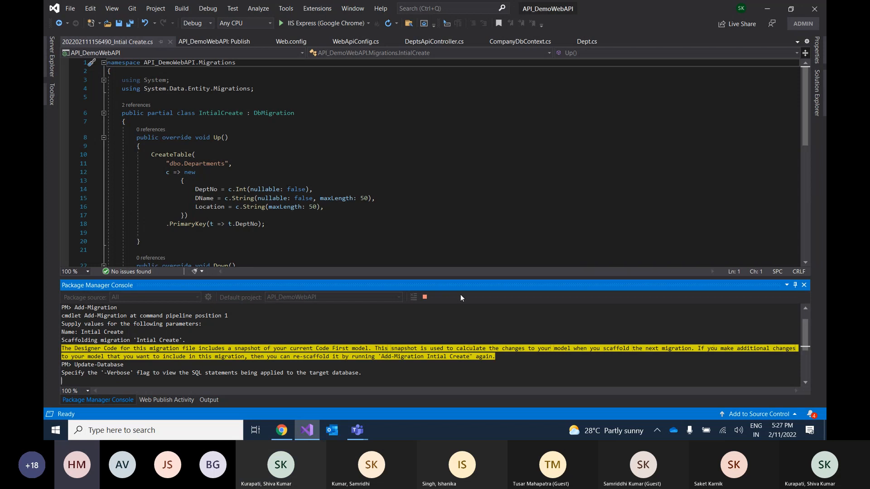
drag(457, 279, 451, 246)
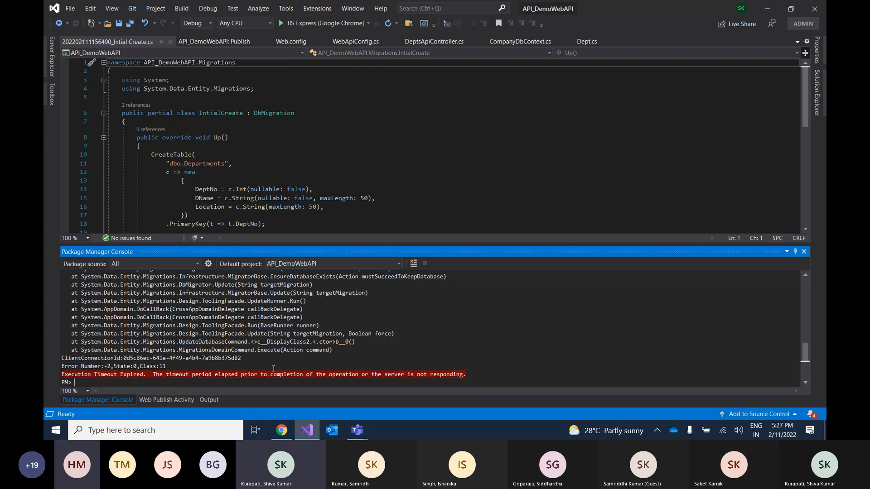
scroll(267, 363, down, 1)
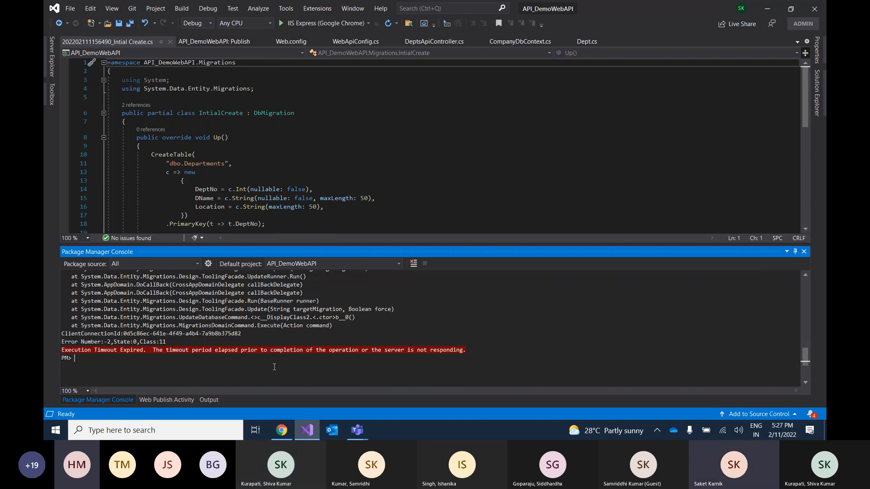
key(Up)
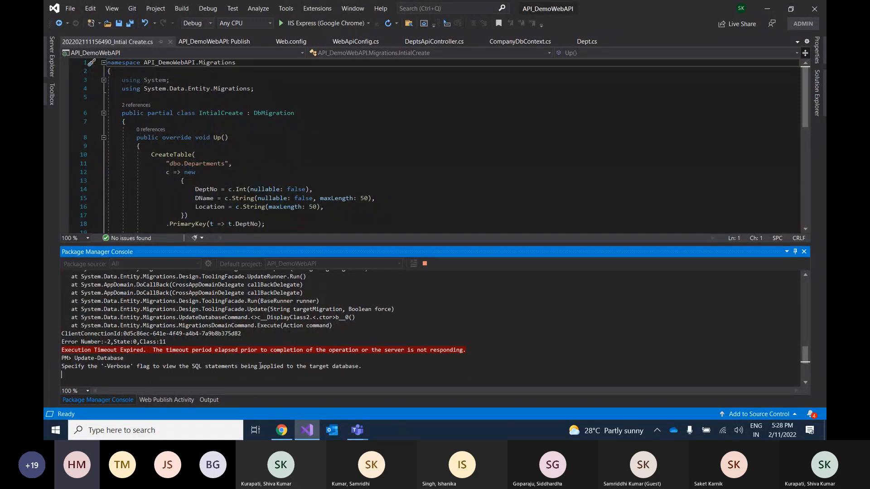
Switch to Chrome, reload the Azure-hosted Swagger page and try the GET /api/DeptsApi operation to check its response body.
mouse_move(281, 430)
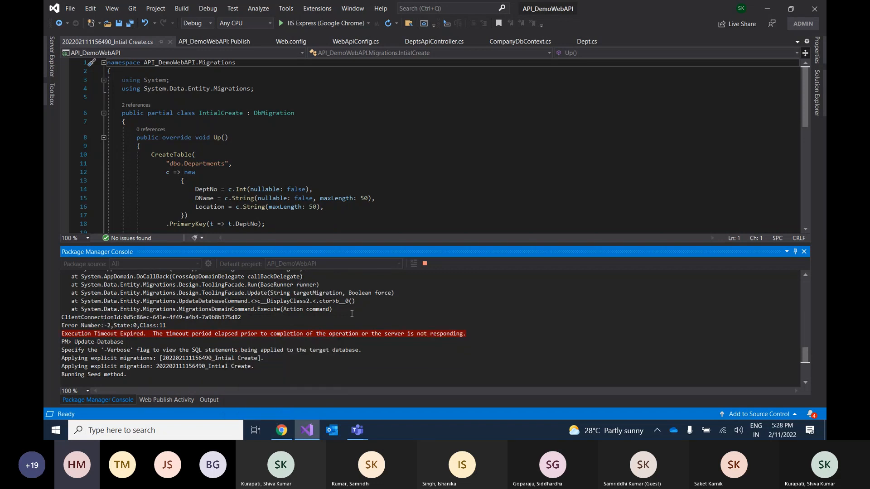
click(278, 433)
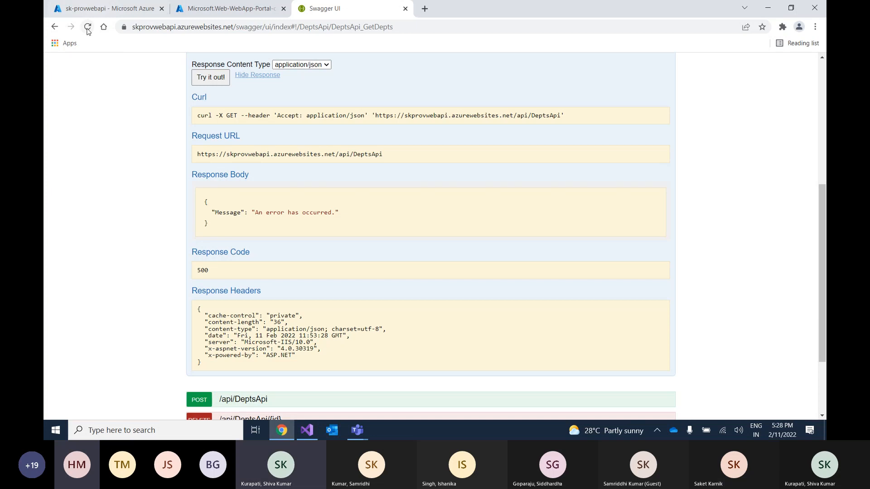
click(87, 28)
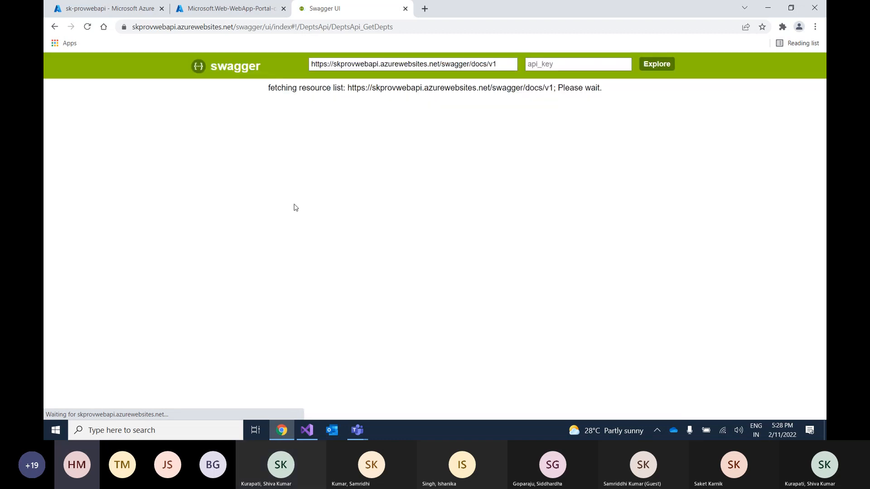
click(210, 332)
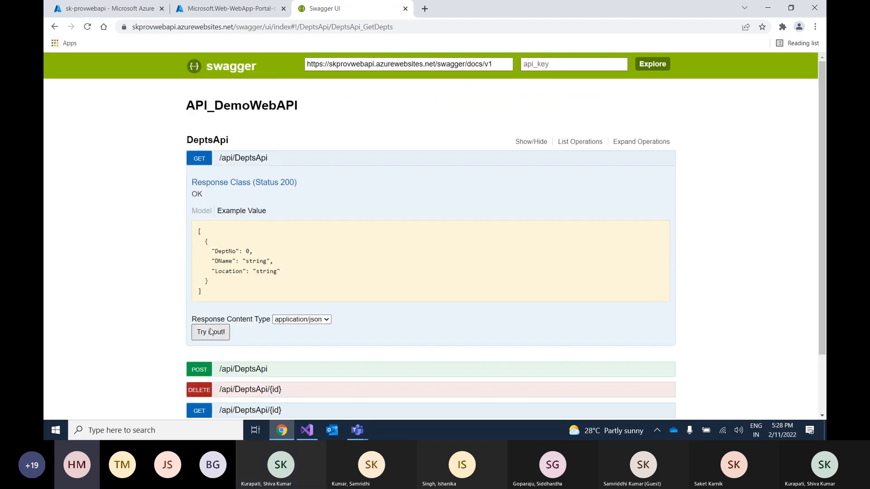
scroll(281, 243, down, 6)
click(212, 79)
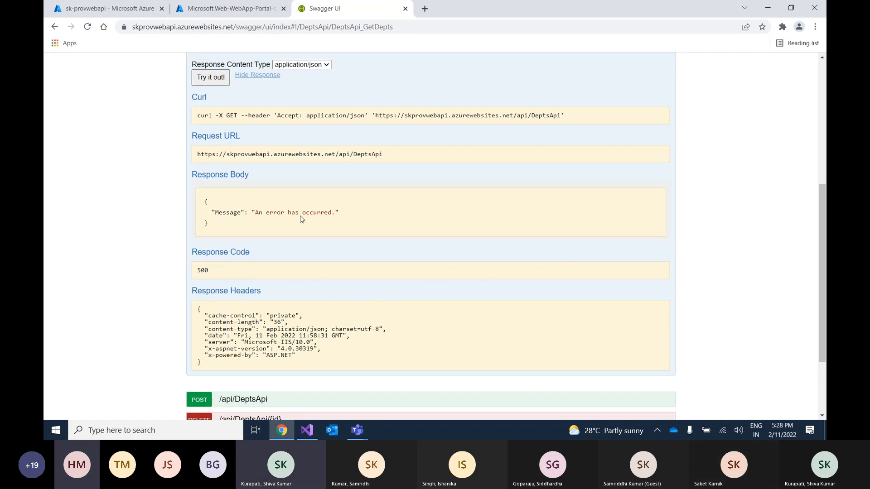
drag(340, 213, 211, 213)
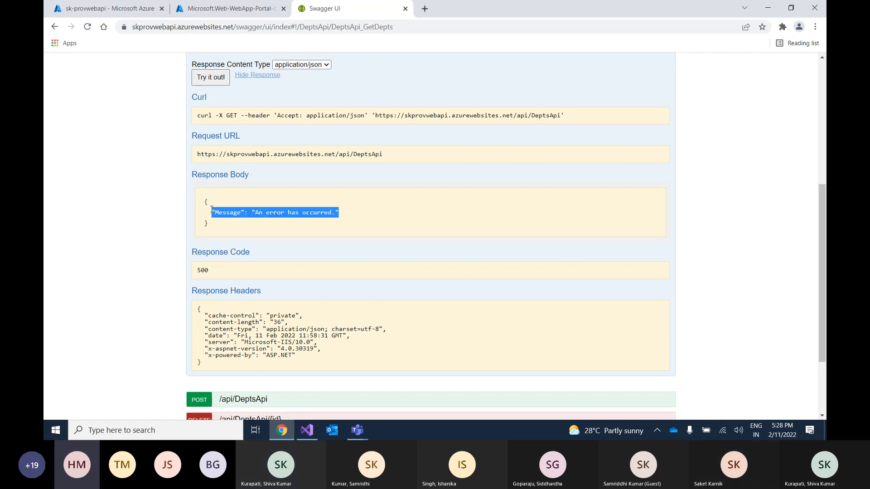
Collapse the GET /api/DeptsApi operation and glance at the sk-provwebapi SQL server overview in the Azure portal.
scroll(283, 206, up, 5)
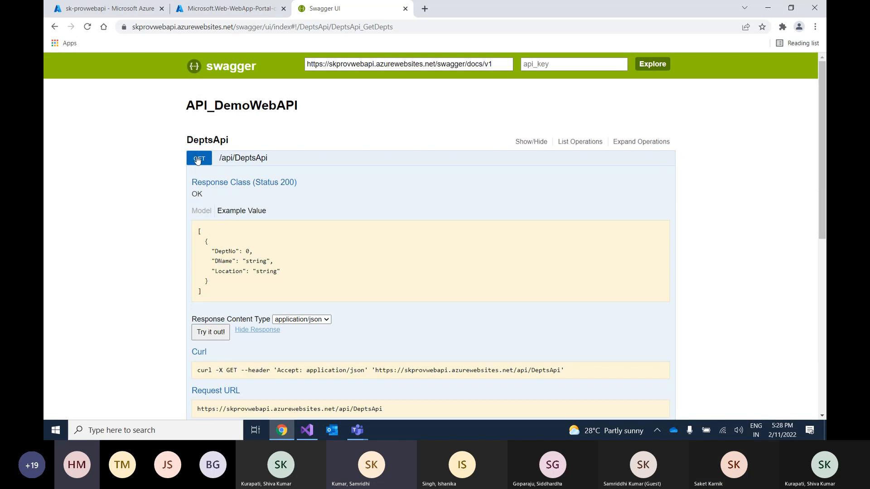
click(199, 158)
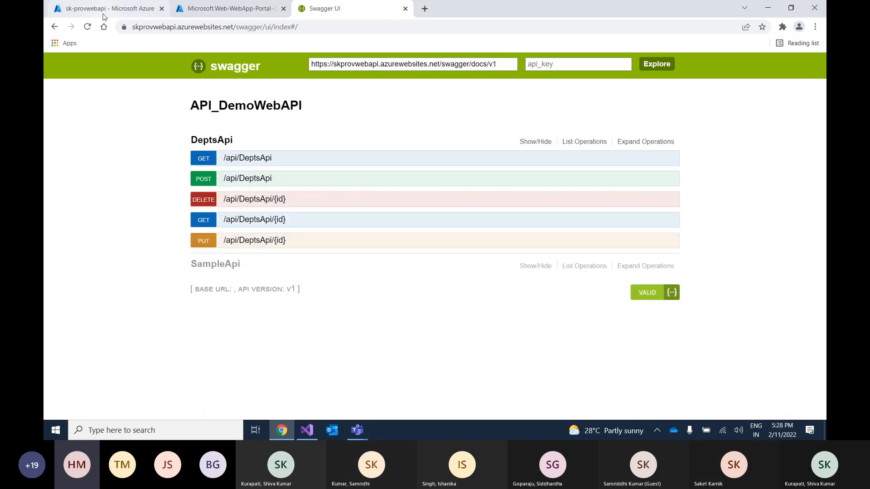
click(109, 9)
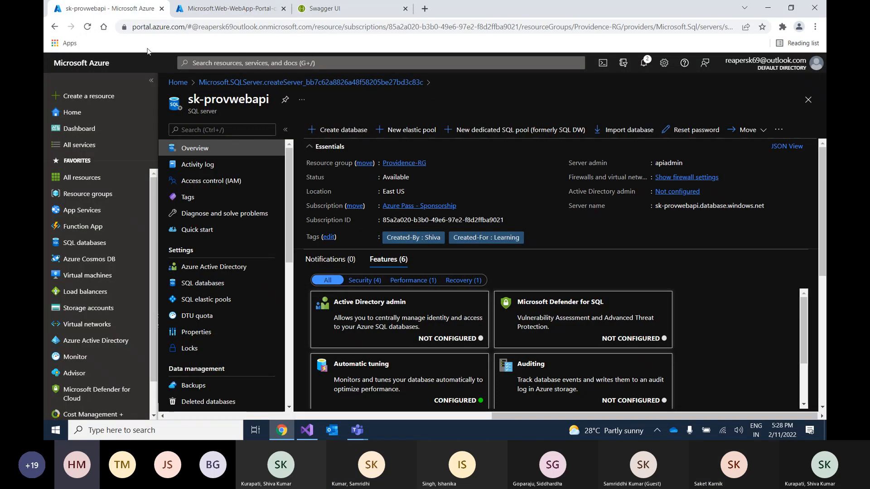
click(324, 8)
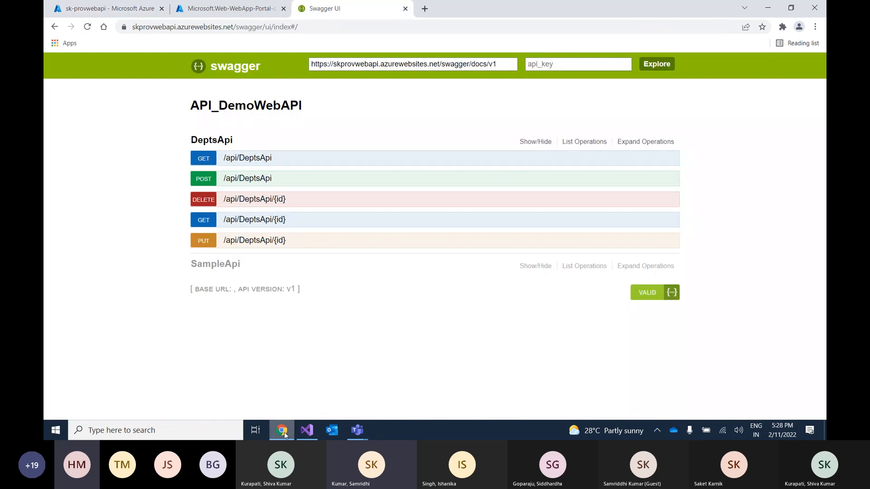
click(306, 430)
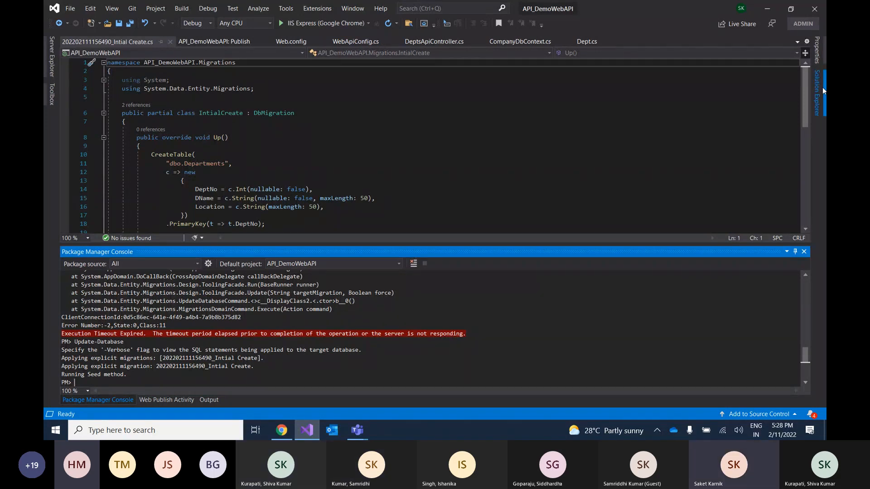
click(321, 23)
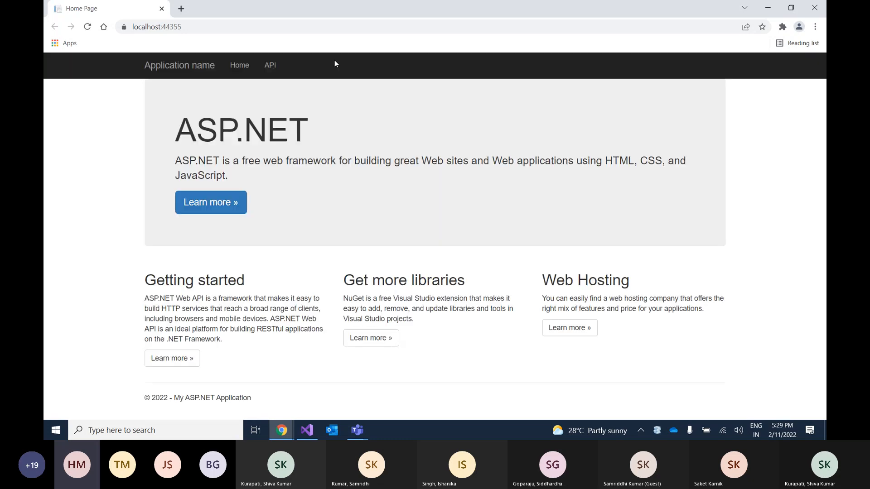
click(269, 65)
double_click(235, 24)
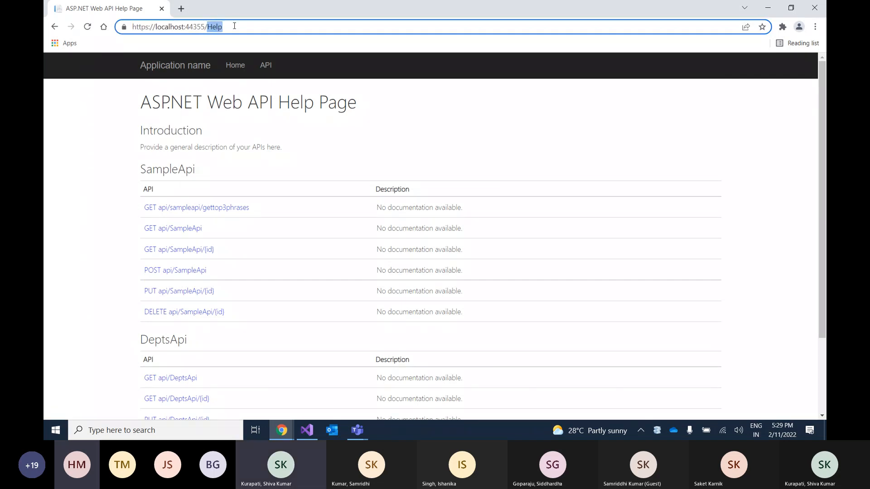
key(BackSpace)
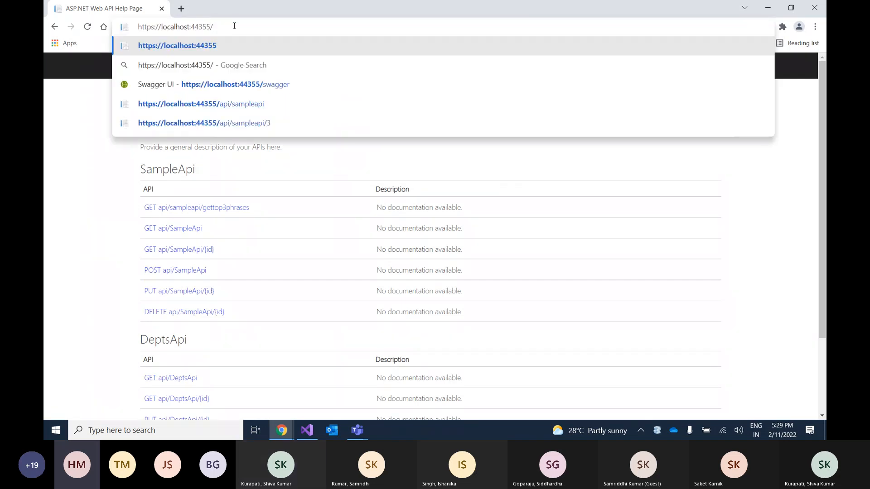
text(swagger)
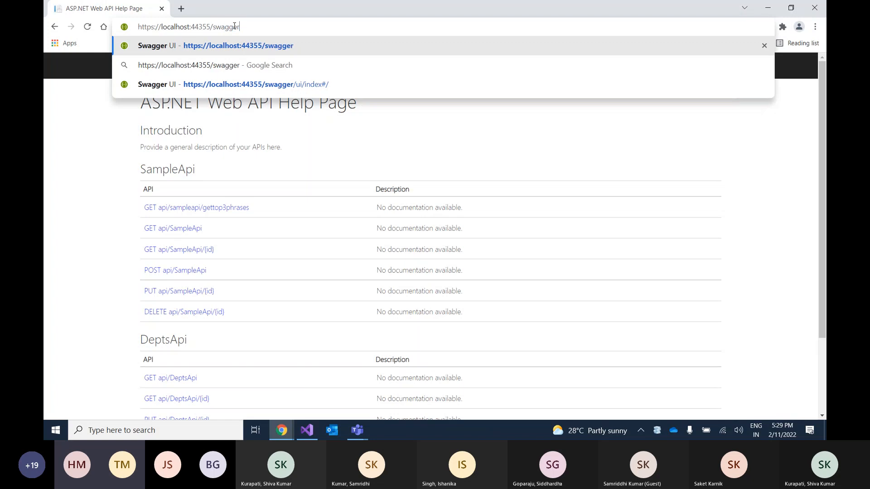
key(Return)
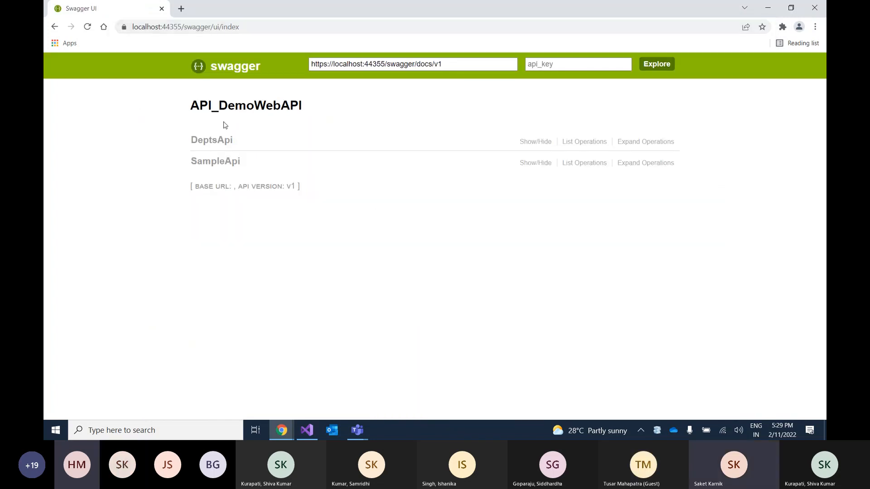
Try the GET /api/DeptsApi operation in the local Swagger UI and review its response body, code and headers.
click(212, 140)
click(219, 163)
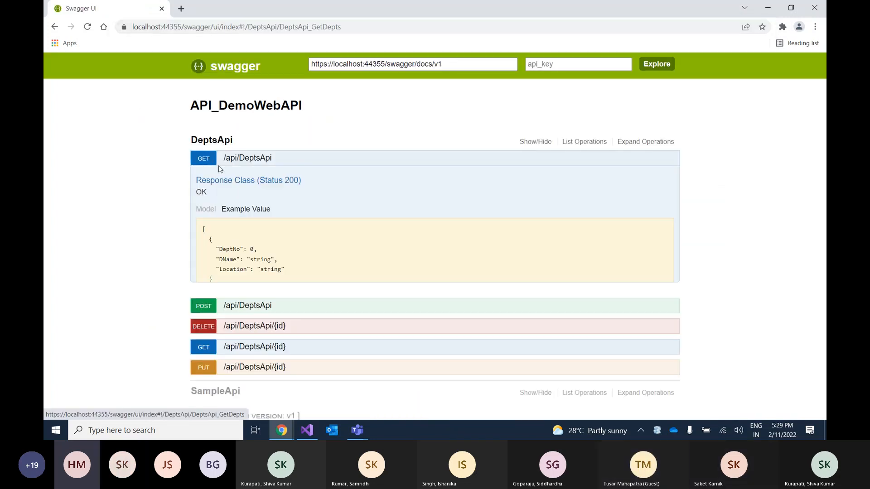
click(219, 333)
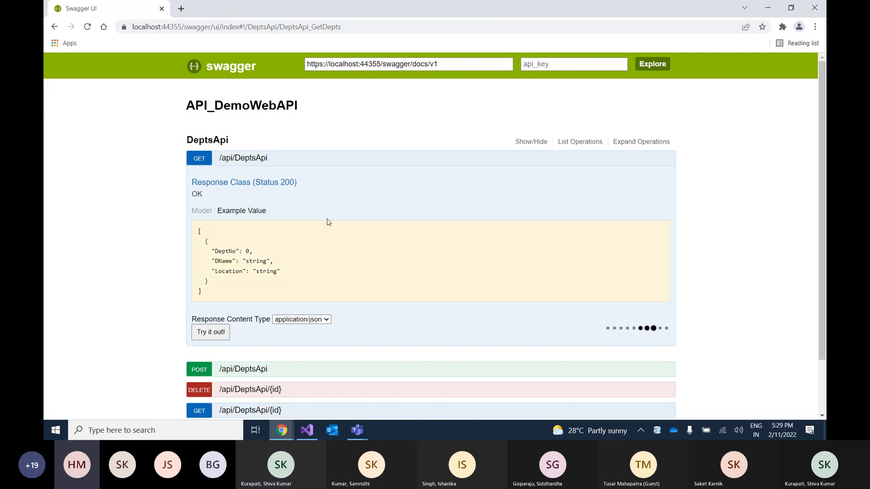
scroll(328, 222, down, 5)
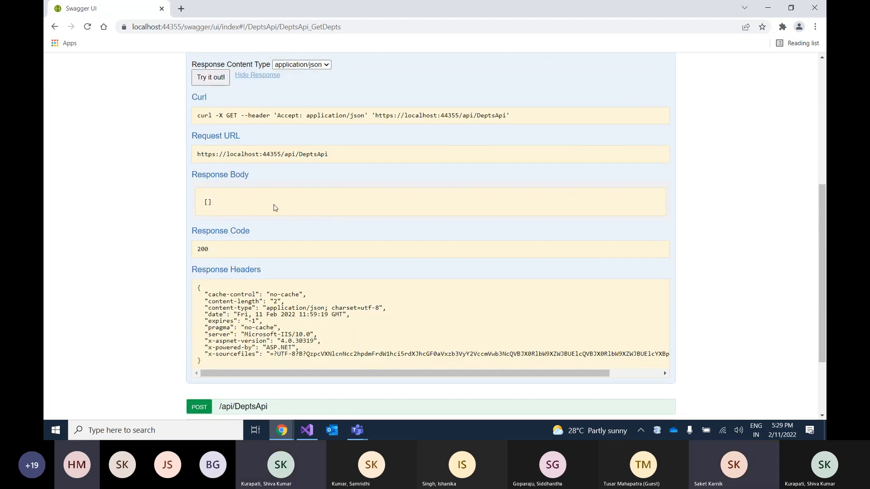
scroll(272, 209, up, 2)
scroll(167, 188, up, 2)
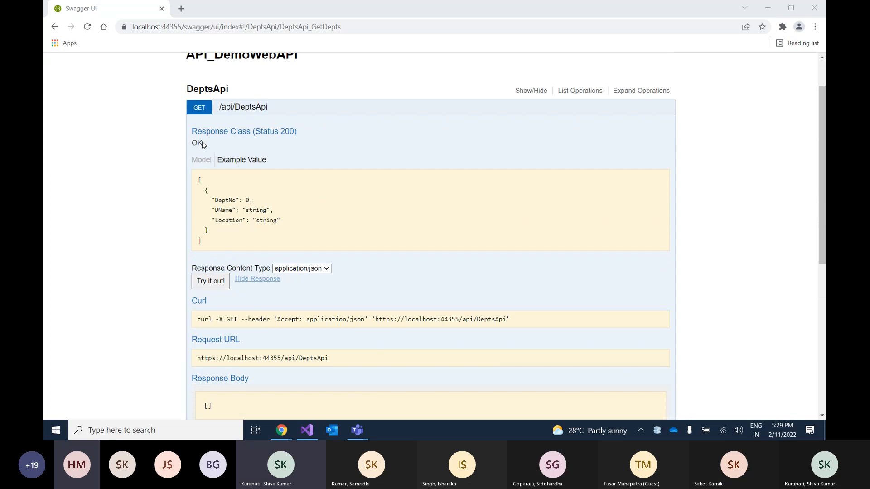
scroll(241, 190, down, 4)
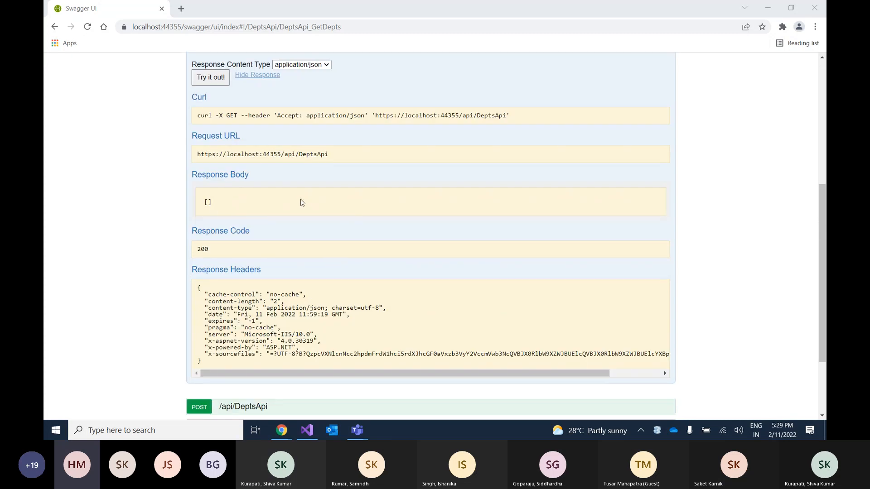
scroll(301, 200, down, 2)
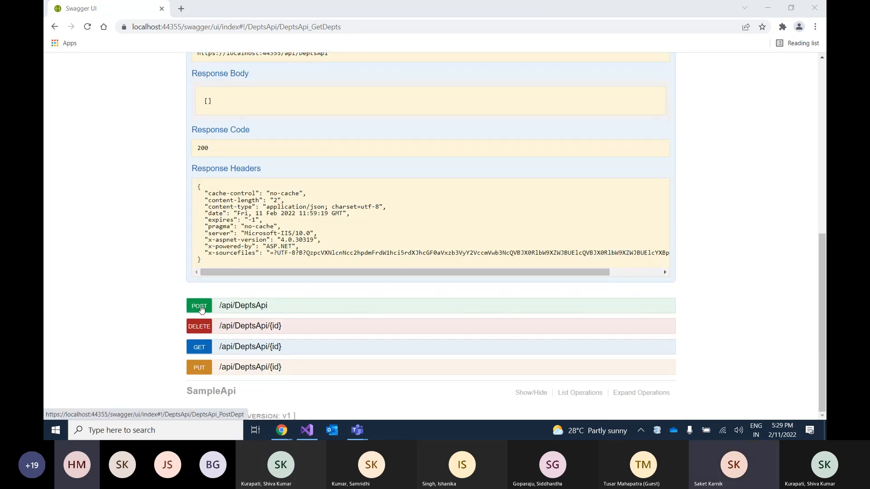
Close the local Swagger browser window and switch back to the Chrome window holding the Azure-hosted Swagger page.
scroll(201, 308, up, 3)
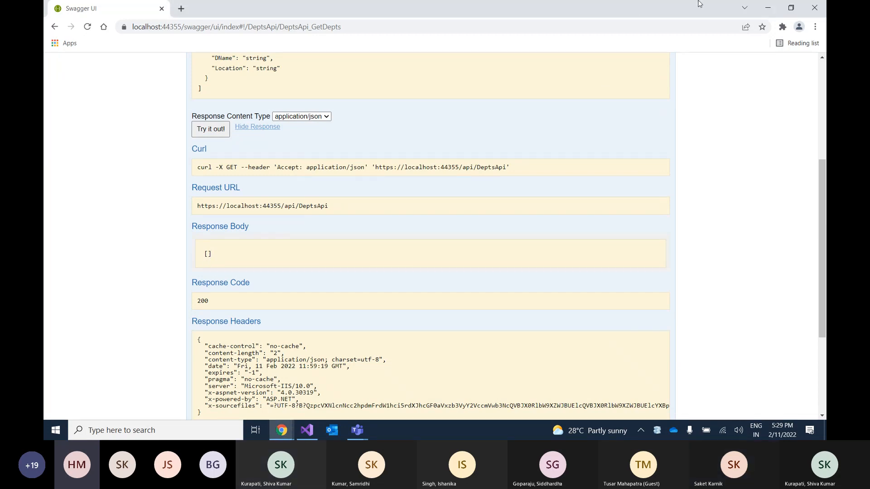
scroll(379, 190, down, 3)
click(815, 7)
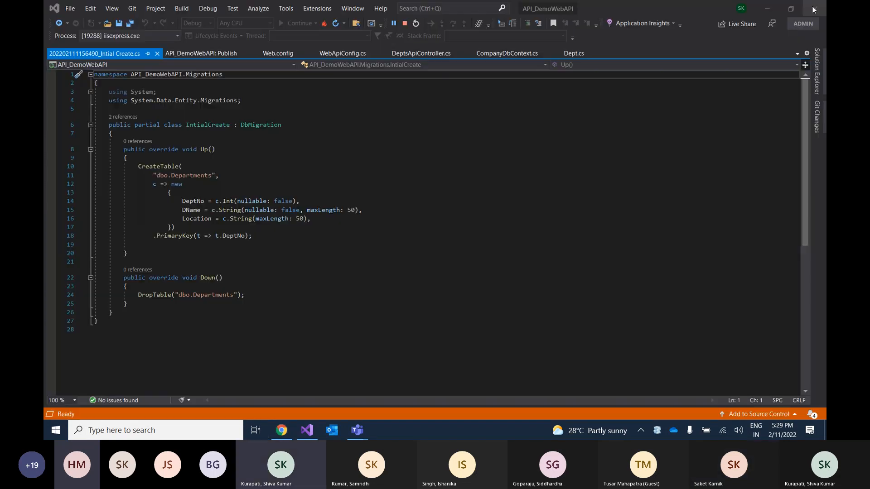
click(282, 431)
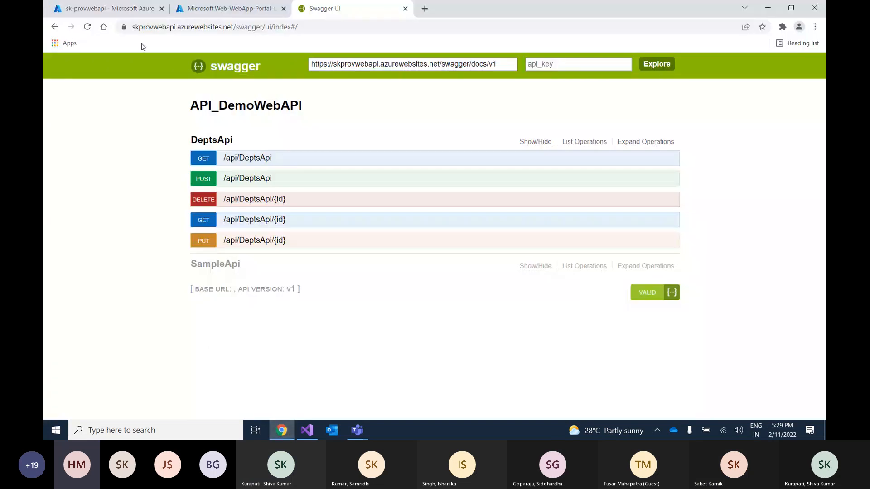
Open the firewall settings of the sk-provwebapi SQL server in the Azure portal and review its access options and IP rules.
click(114, 8)
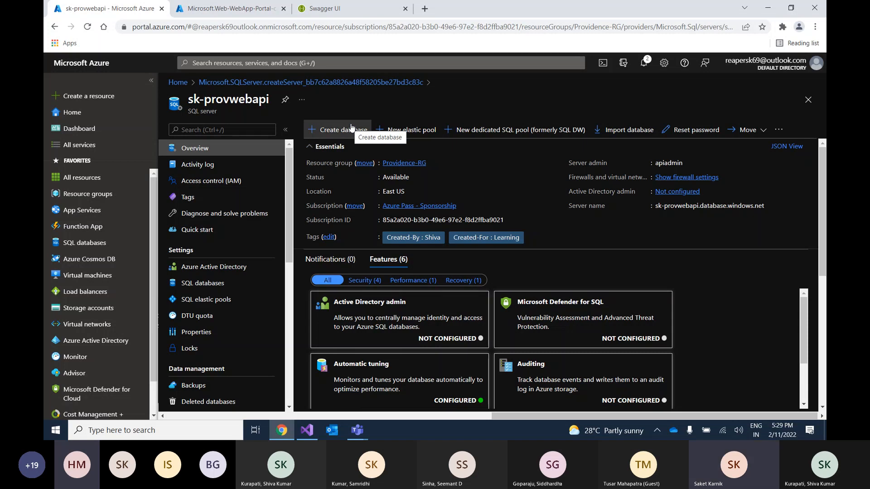
click(693, 178)
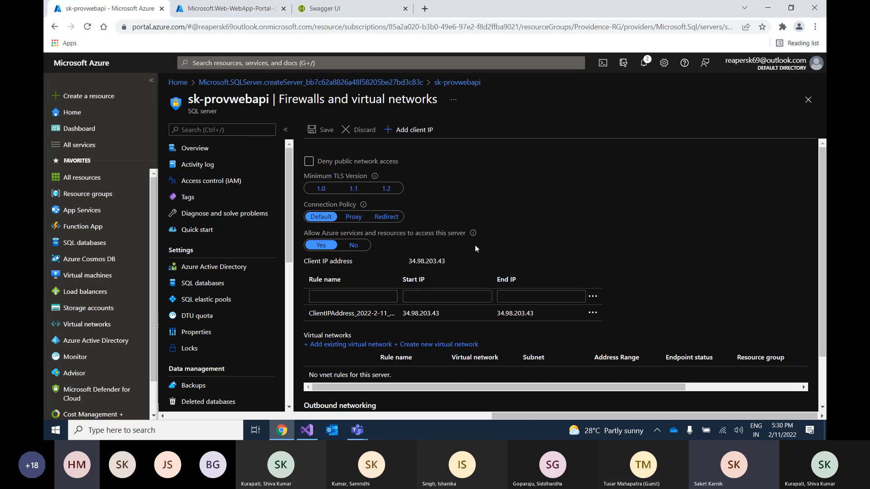
scroll(475, 246, down, 1)
scroll(466, 241, down, 1)
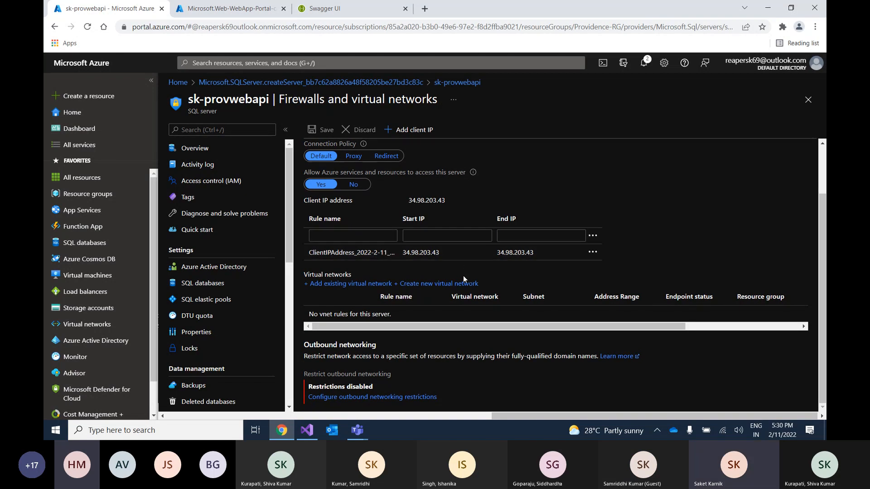
scroll(430, 261, up, 2)
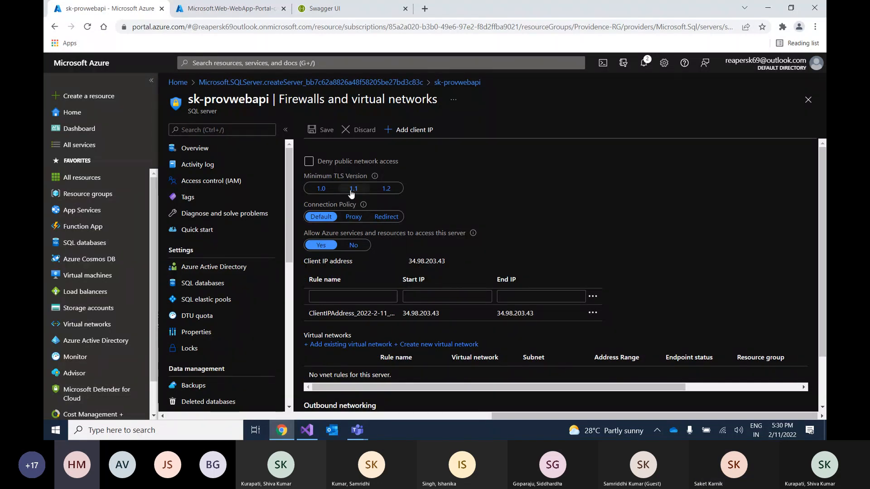
Return to the Azure-hosted Swagger page, expand GET /api/DeptsApi and examine its response body, code and headers.
click(336, 11)
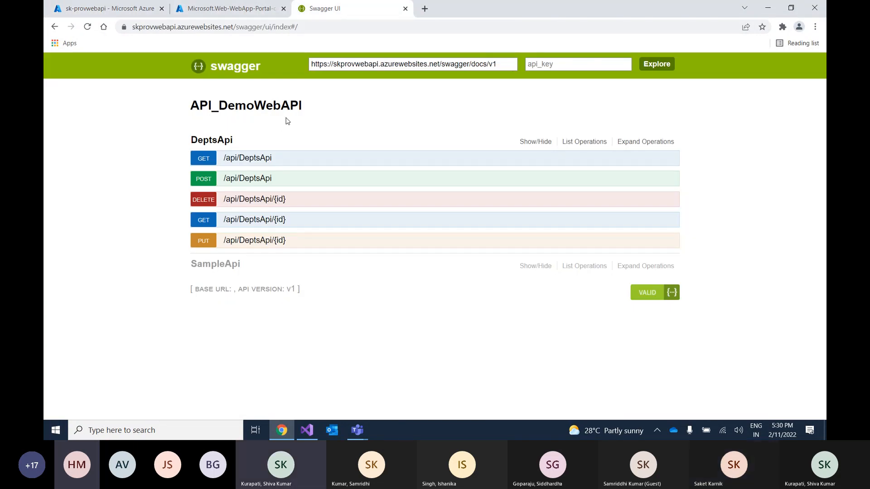
click(255, 157)
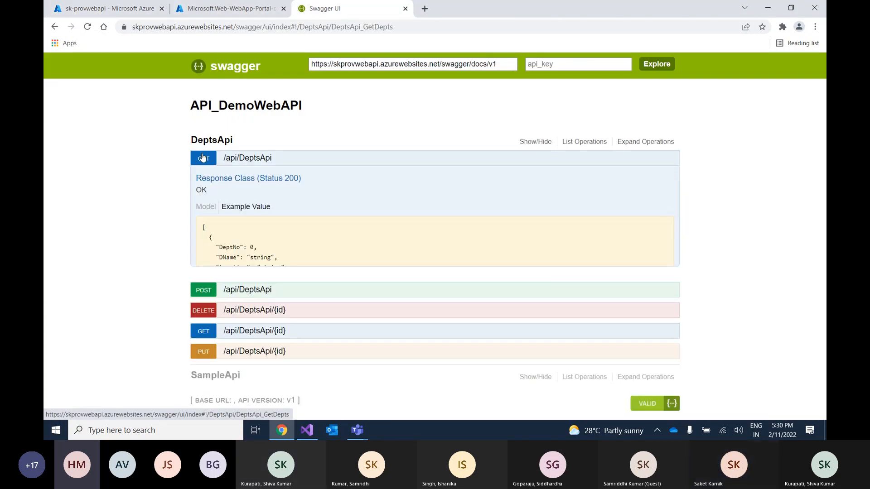
scroll(248, 310, down, 6)
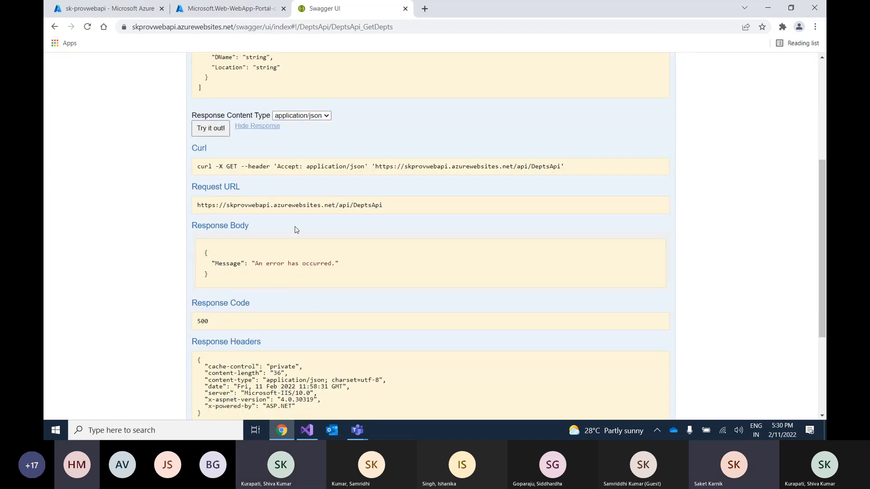
scroll(329, 150, up, 1)
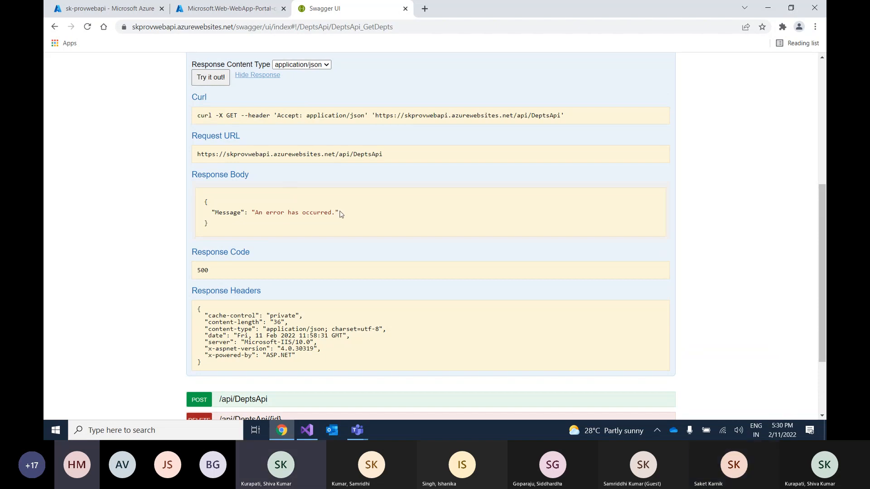
scroll(341, 214, up, 2)
scroll(216, 295, down, 4)
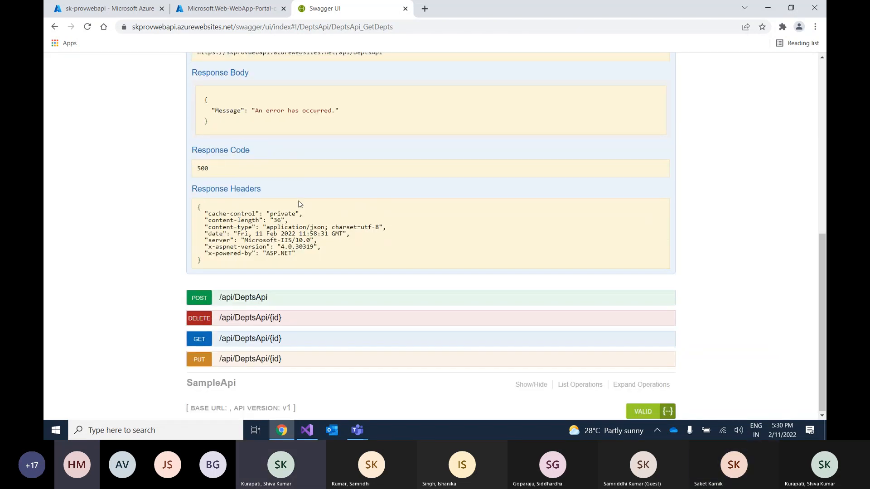
Expand POST /api/DeptsApi and fill its dept parameter with the example JSON value.
click(218, 297)
scroll(372, 204, down, 4)
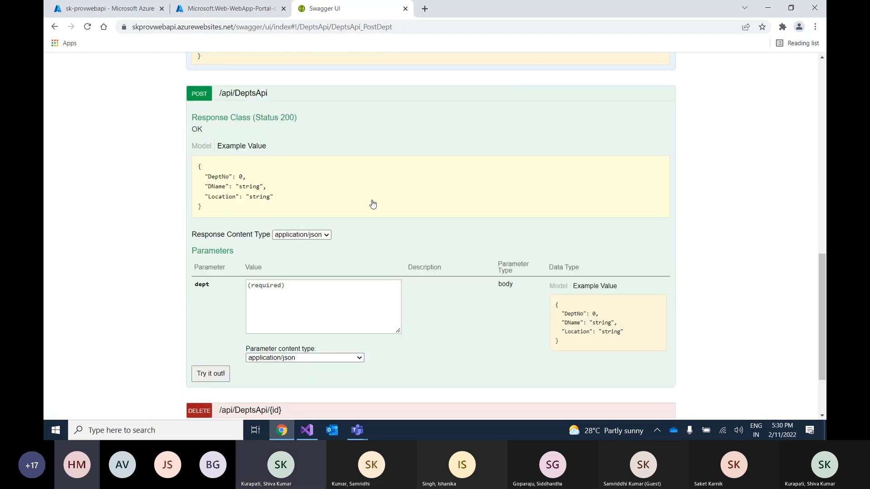
click(581, 339)
scroll(377, 281, up, 8)
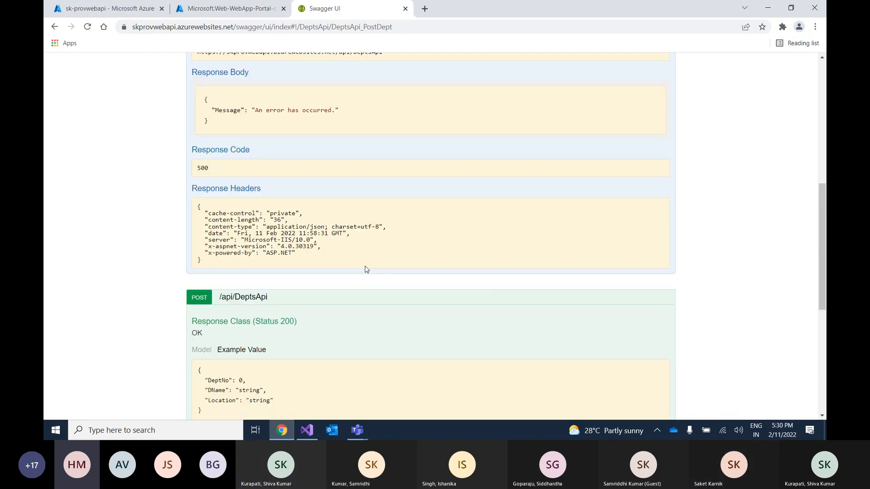
scroll(365, 252, down, 7)
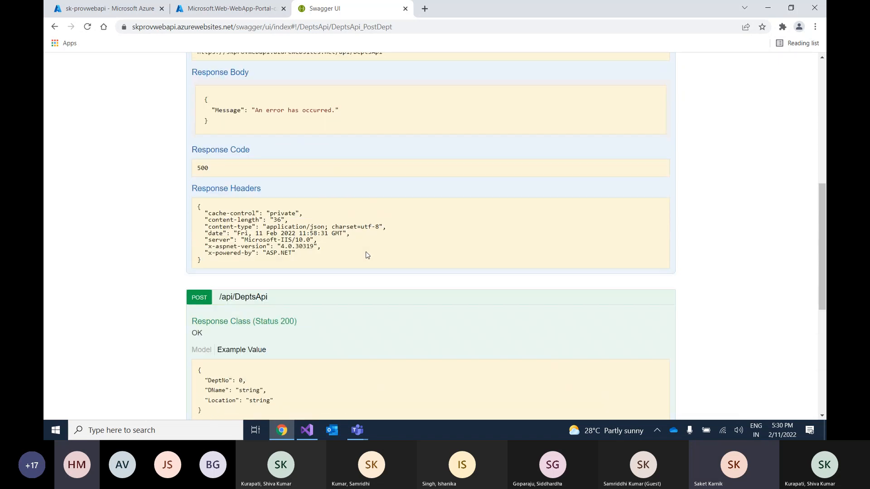
In the dept JSON, set DeptNo to 20, DName to a first name and Location to HYd.
click(299, 346)
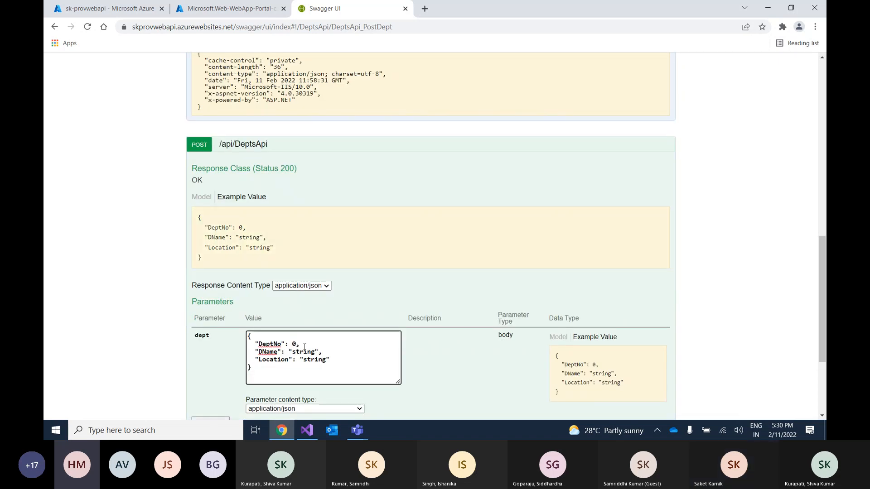
key(BackSpace)
text(2)
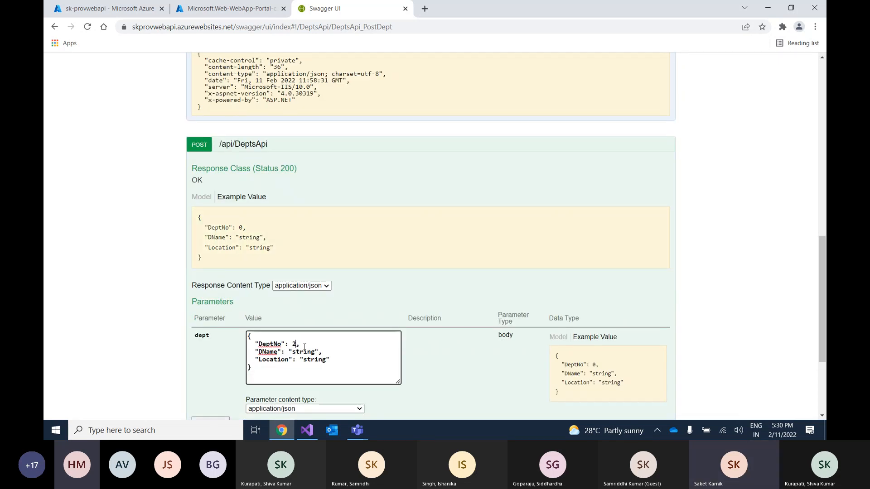
text(0)
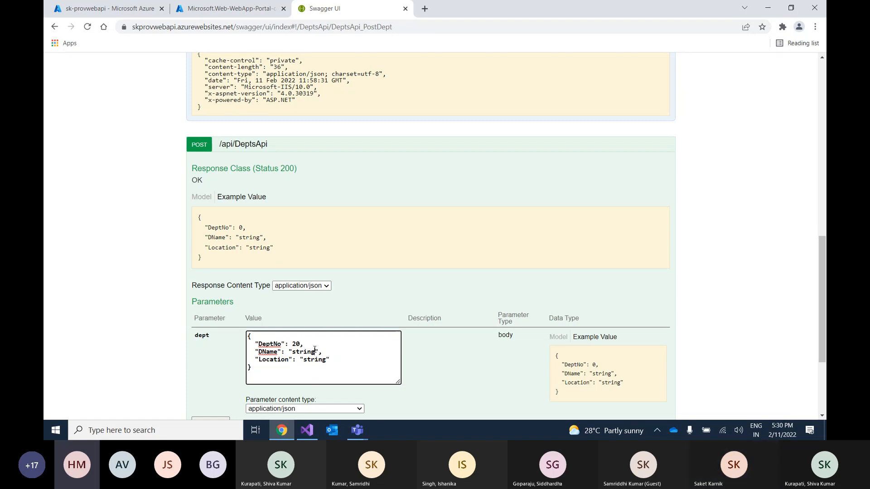
key(BackSpace)
key(BackSpace)
key(BackSpace)
key(BackSpace)
key(BackSpace)
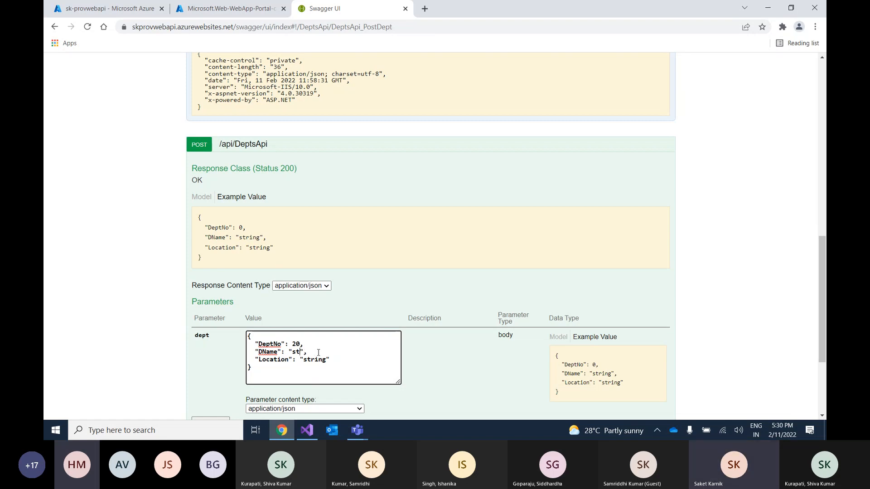
text(hiva)
key(BackSpace)
key(BackSpace)
key(BackSpace)
text(HYd)
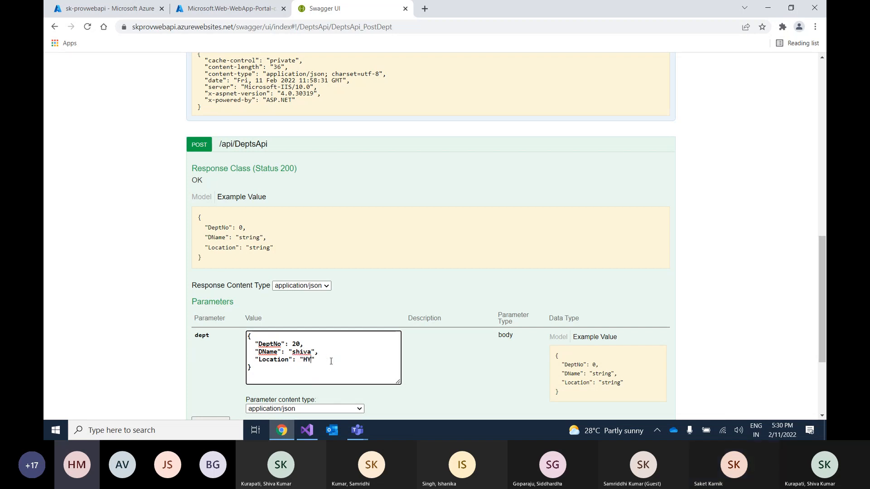
Try the POST /api/DeptsApi operation with the entered department and review its response body, code and headers.
scroll(330, 362, down, 3)
click(210, 281)
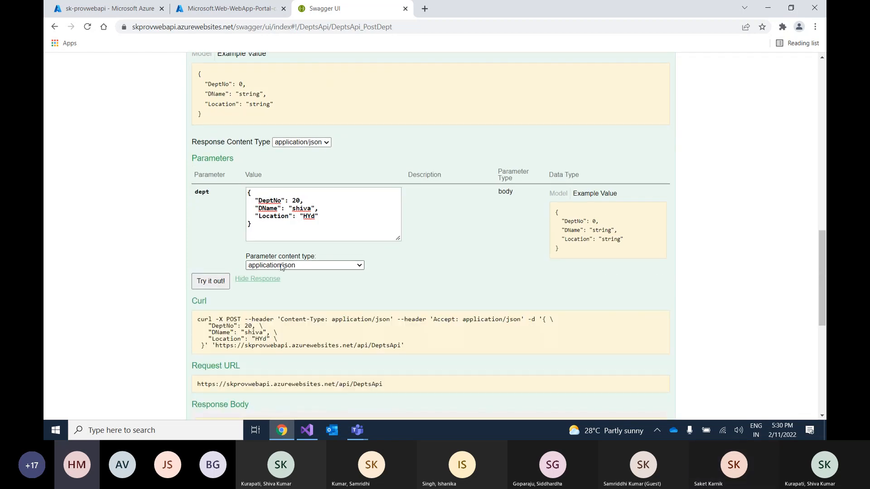
scroll(284, 268, down, 2)
scroll(284, 272, down, 1)
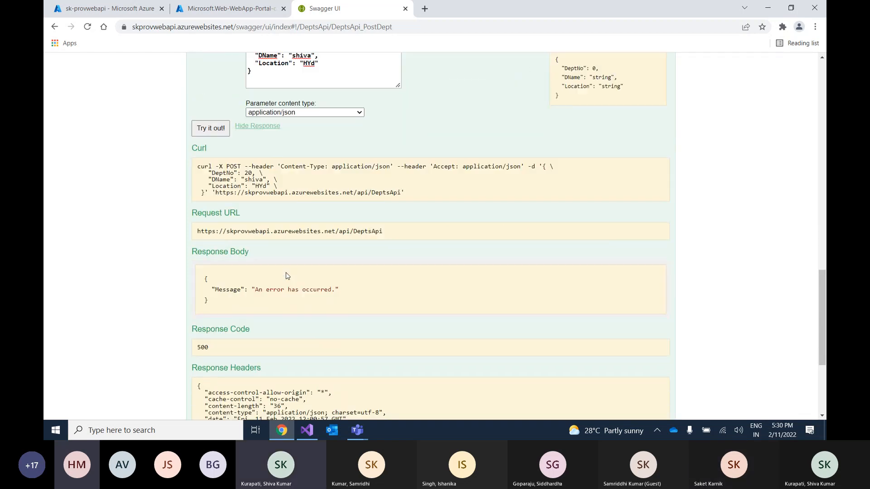
scroll(271, 244, down, 3)
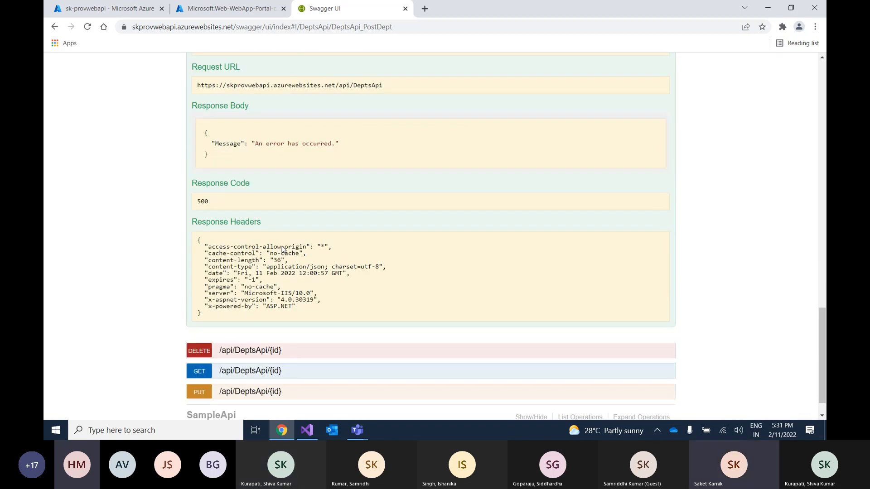
scroll(282, 246, up, 2)
scroll(283, 246, up, 1)
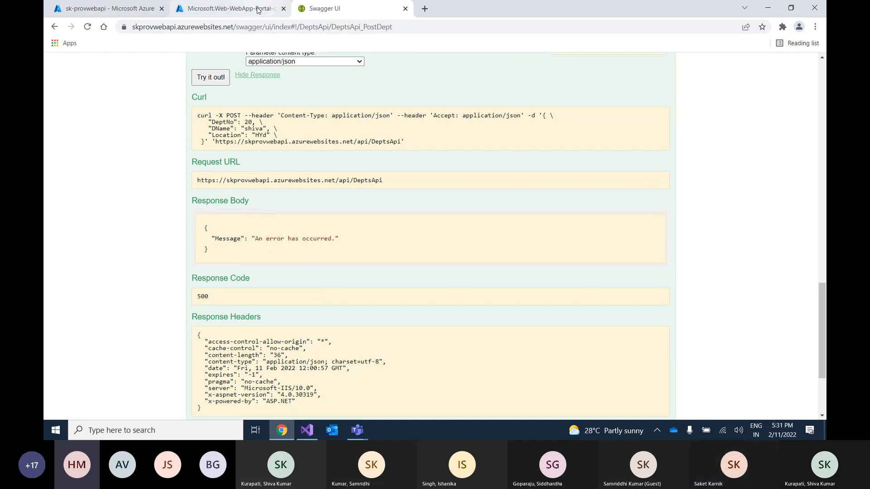
Open the skprovwebapi App Service from its deployment page, return to the Azure home page and look over the recent resources.
click(257, 10)
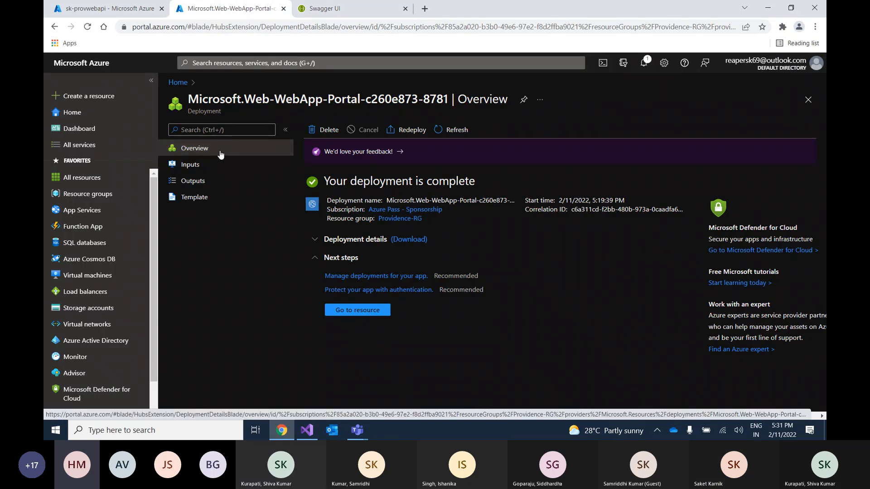
click(363, 310)
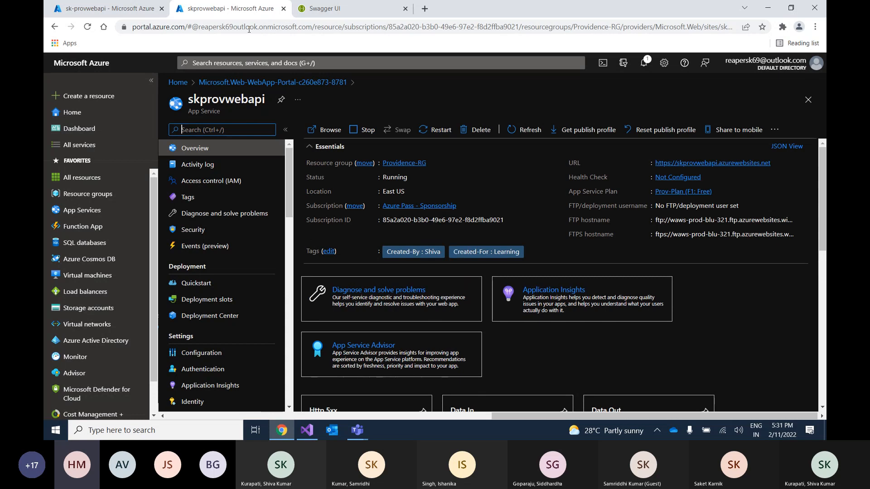
click(72, 112)
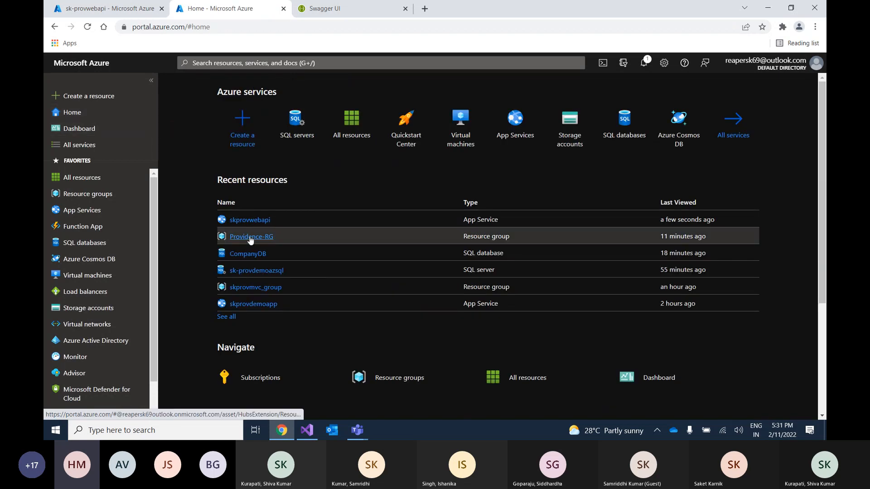
mouse_move(250, 243)
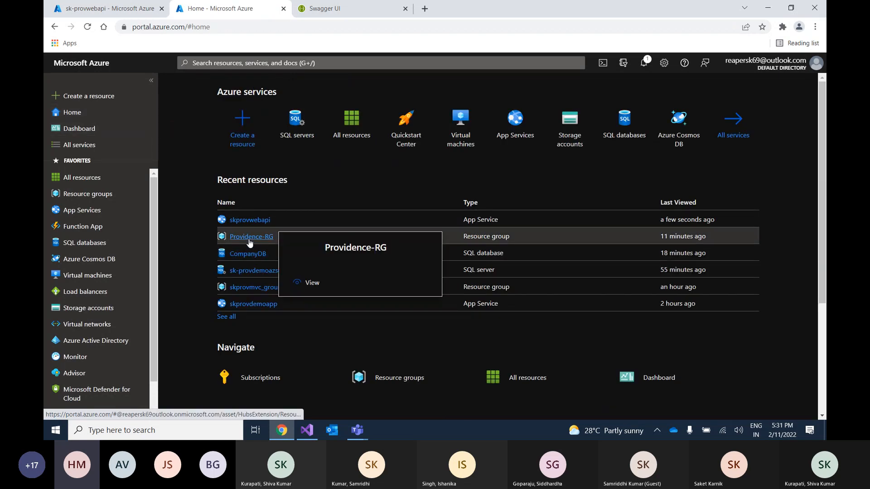
mouse_move(252, 222)
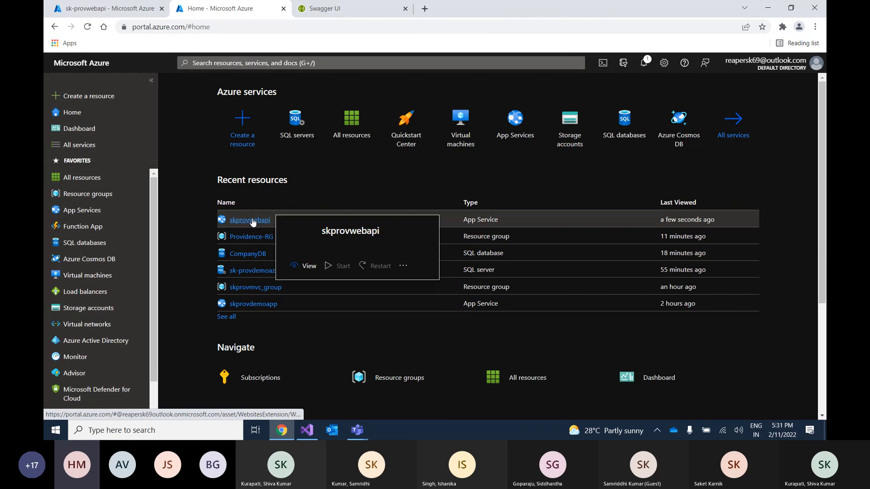
mouse_move(258, 277)
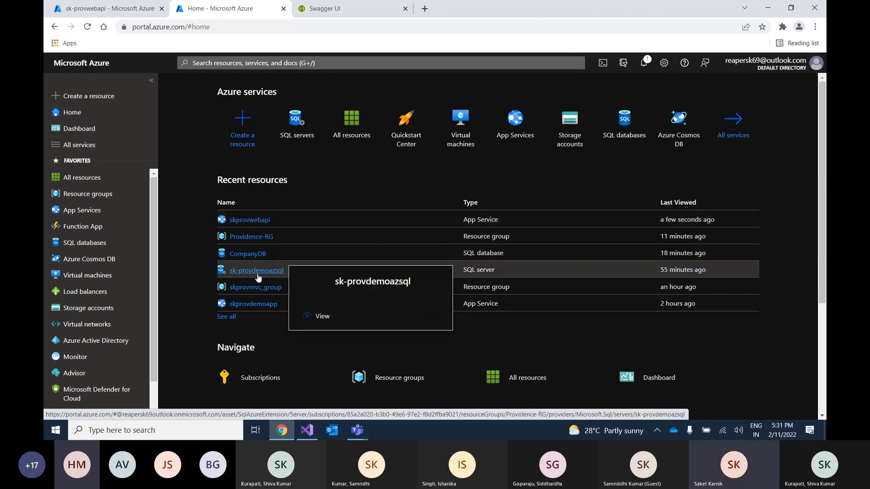
key(ctrl+Tab)
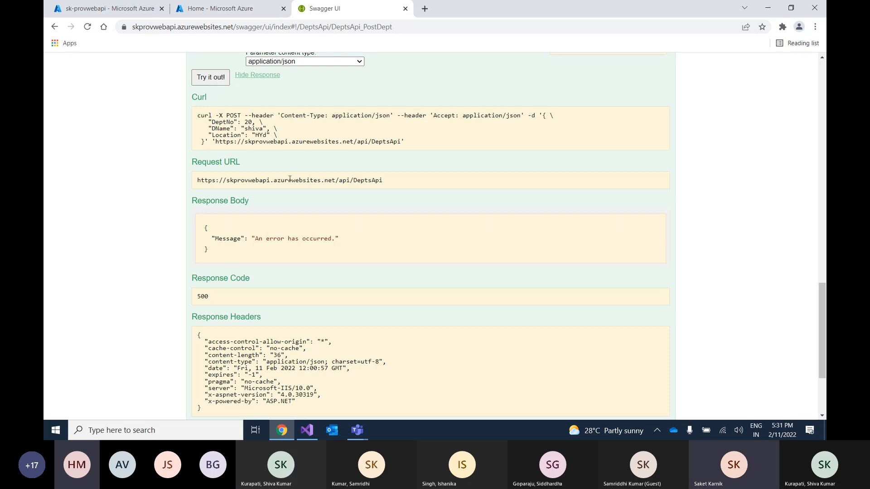
click(421, 29)
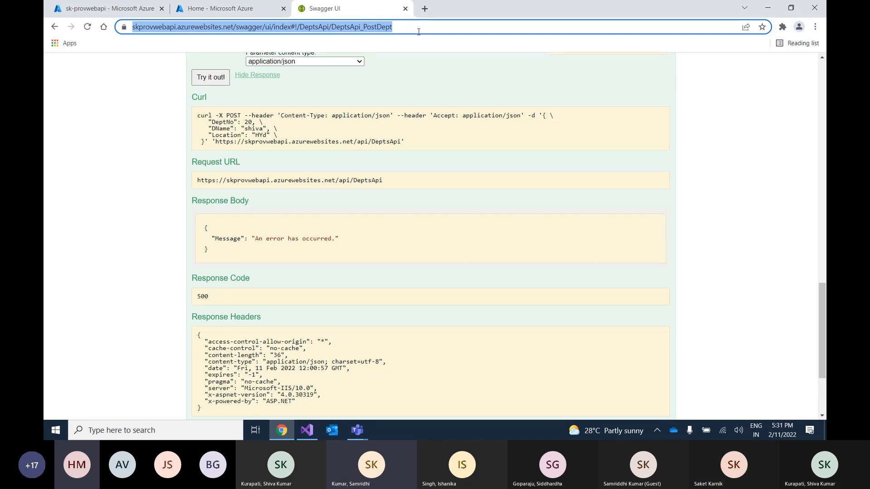
click(237, 27)
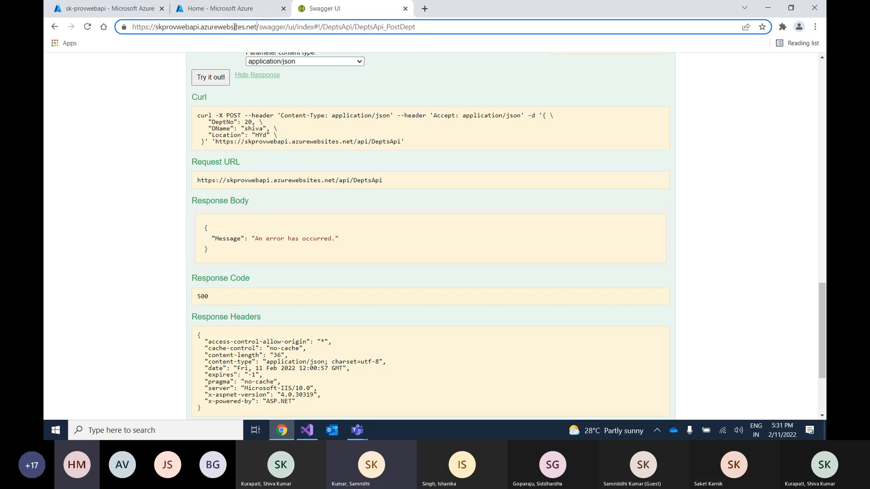
drag(255, 28, 124, 26)
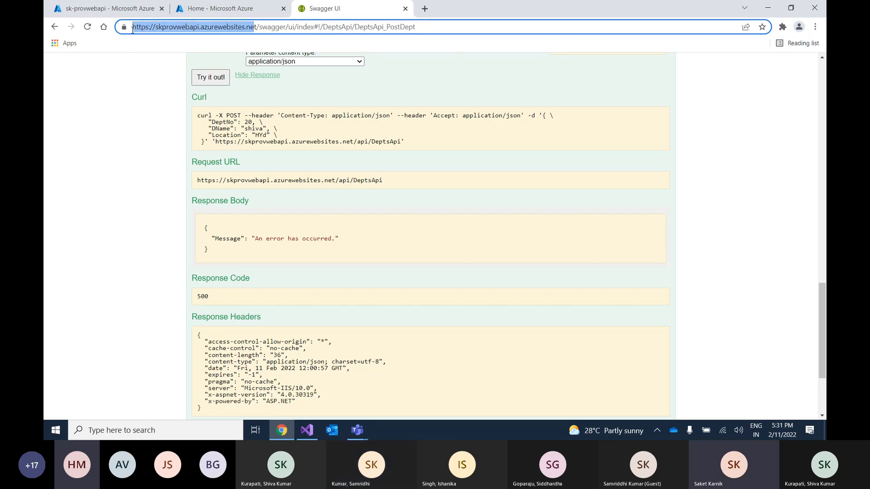
click(256, 28)
drag(257, 27, 138, 26)
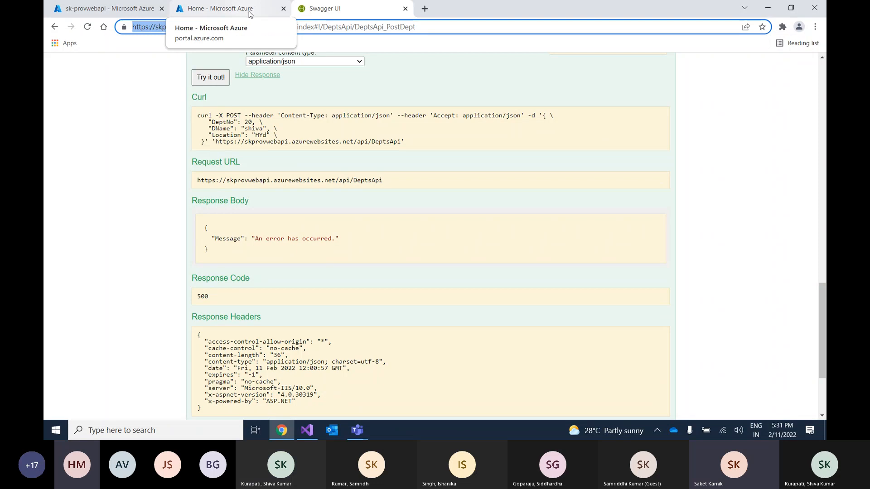
Find and launch the Postman desktop application.
click(164, 431)
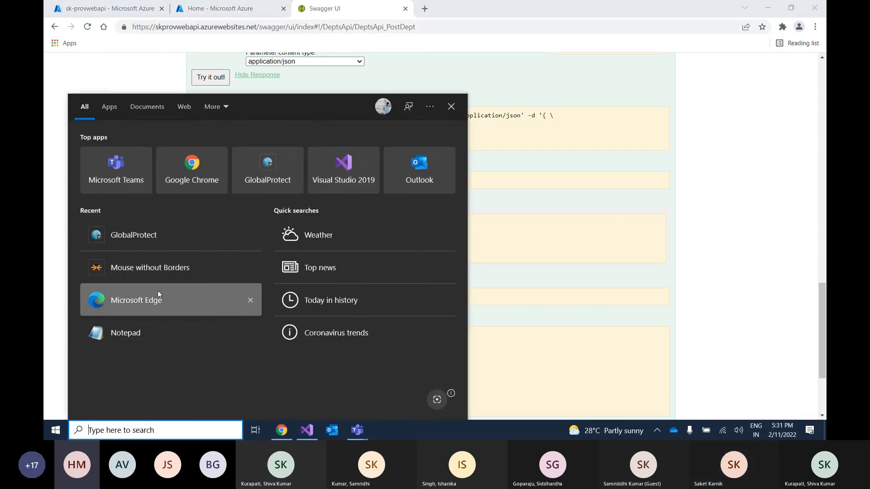
text(pos)
key(Return)
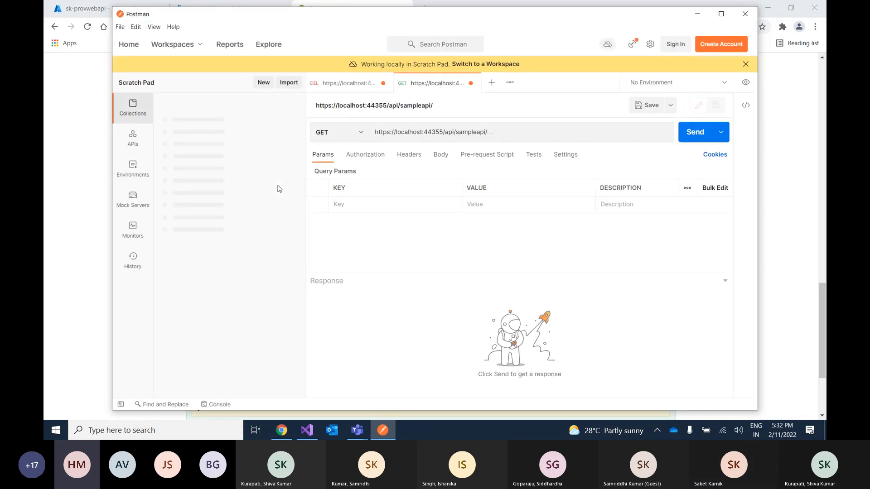
click(544, 130)
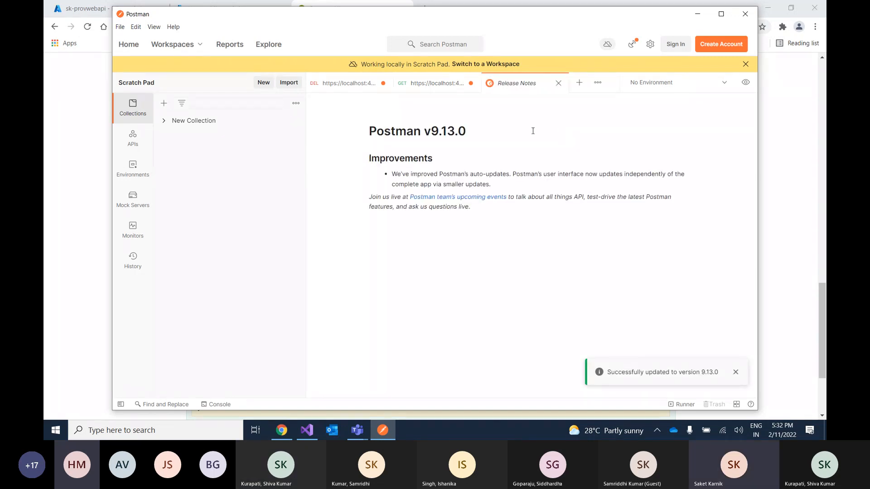
Close the two old localhost requests and the release notes in Postman, and start a new blank request.
click(383, 83)
click(383, 83)
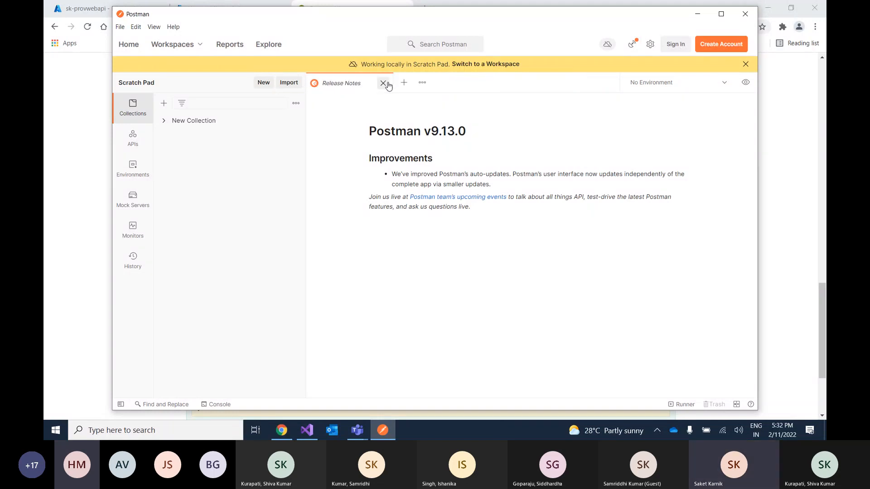
click(384, 83)
click(319, 84)
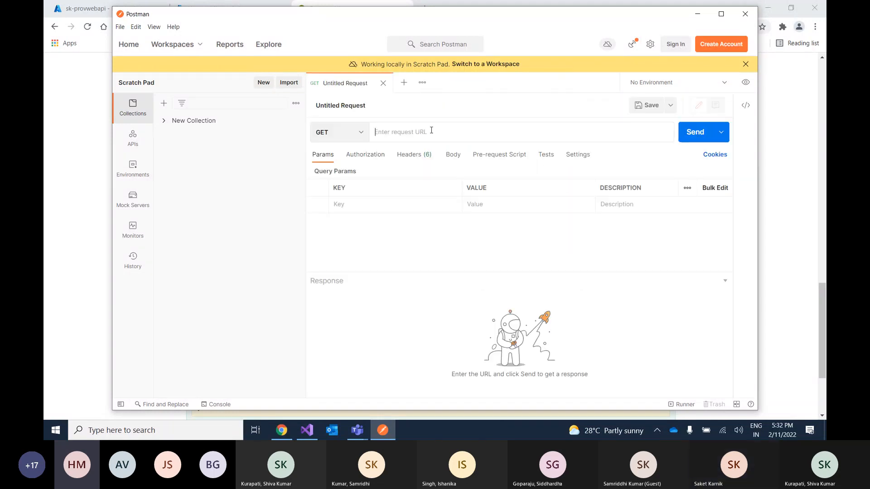
click(431, 132)
key(ctrl+v)
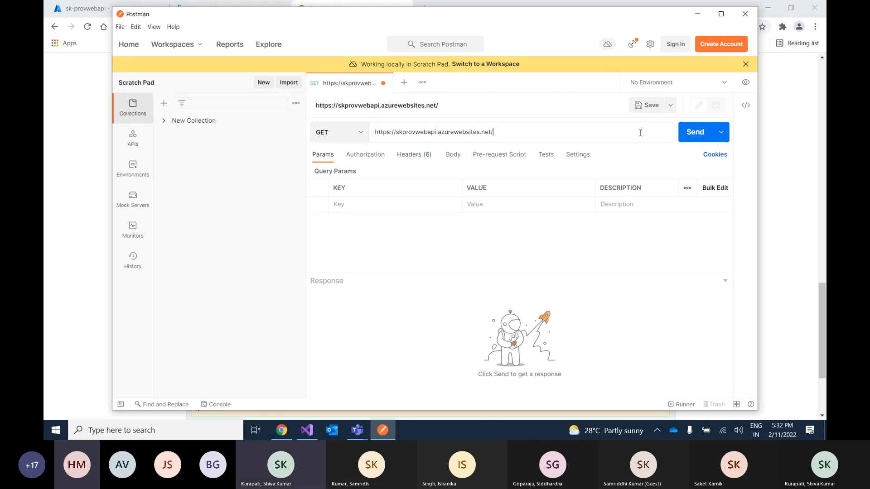
click(690, 139)
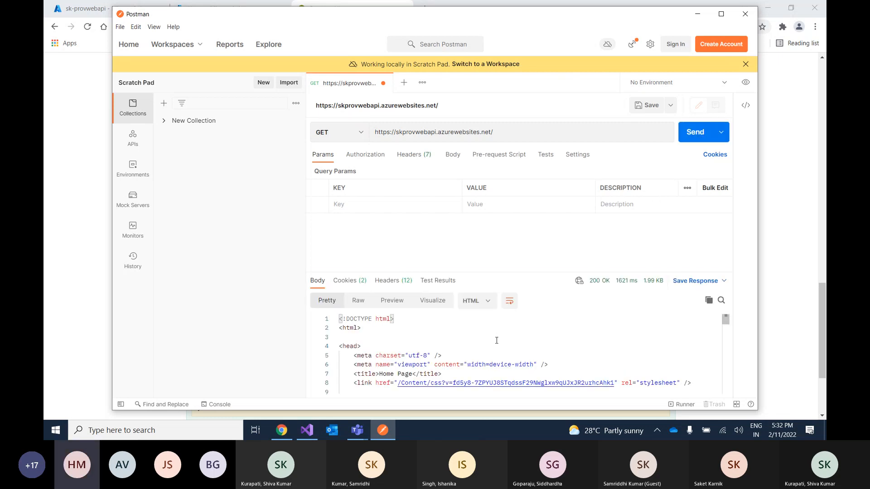
scroll(497, 341, down, 1)
drag(509, 270, 508, 246)
scroll(511, 363, up, 2)
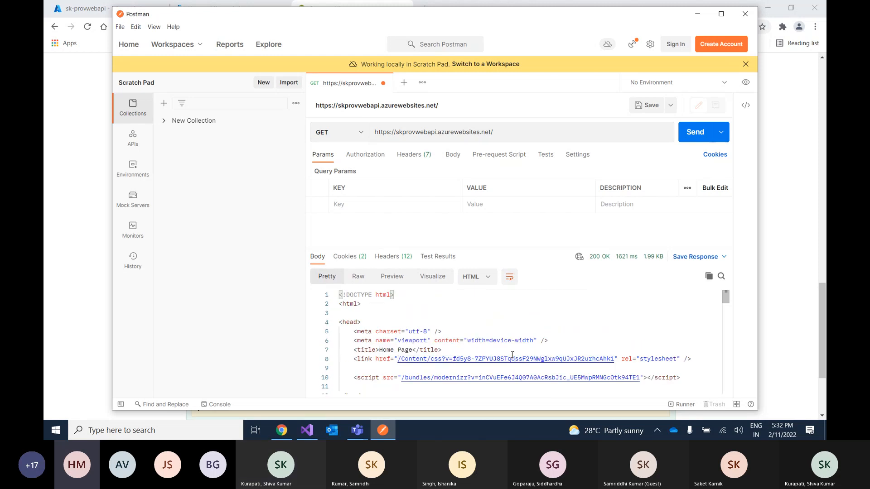
scroll(513, 355, down, 10)
scroll(509, 348, down, 10)
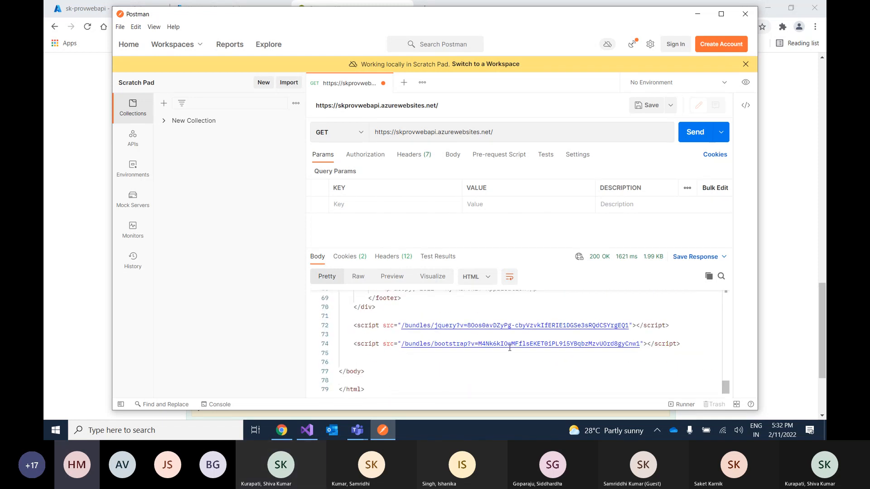
scroll(509, 346, up, 15)
scroll(510, 343, up, 5)
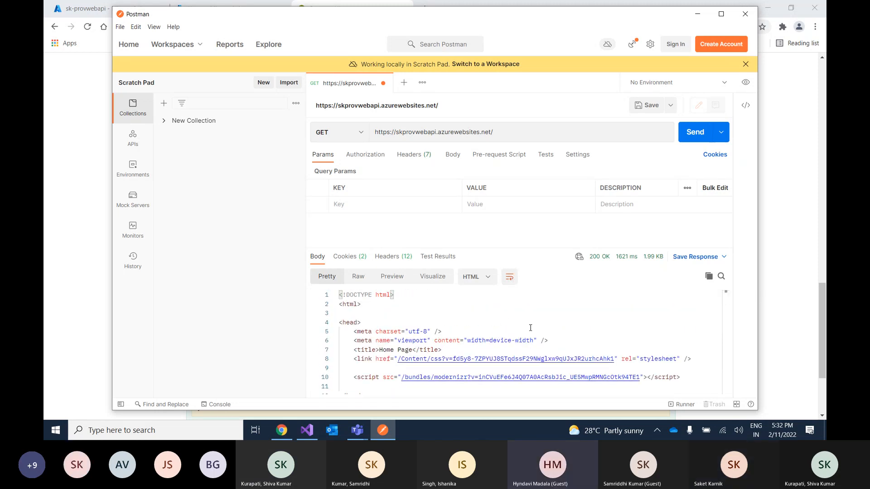
Switch to Visual Studio and close the Output, Web Publish Activity and Package Manager Console windows.
click(307, 430)
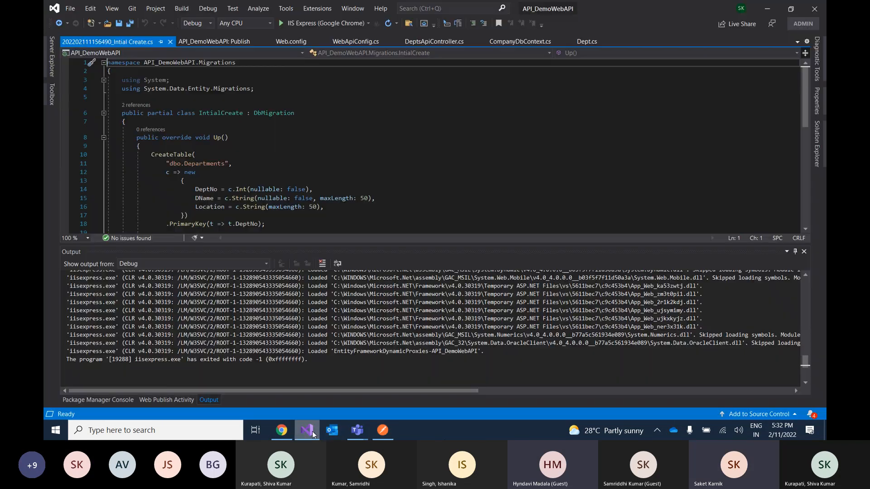
click(805, 253)
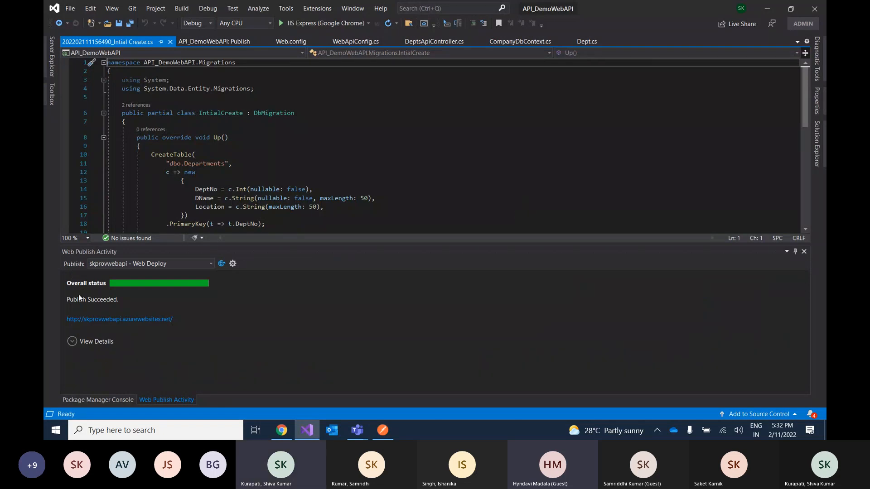
click(804, 252)
click(803, 251)
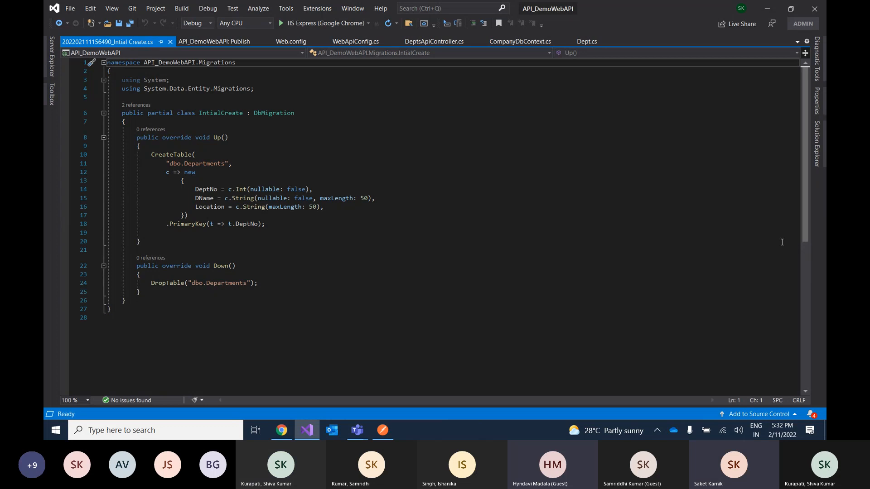
Open DeptsApiController.cs from the project's Controllers folder and review its GET, PUT and POST actions and their routes.
click(817, 144)
scroll(735, 160, up, 1)
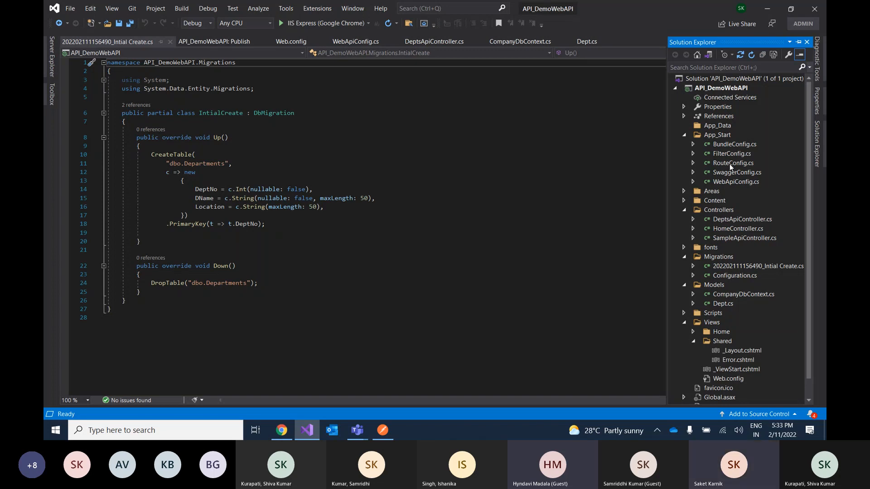
click(740, 219)
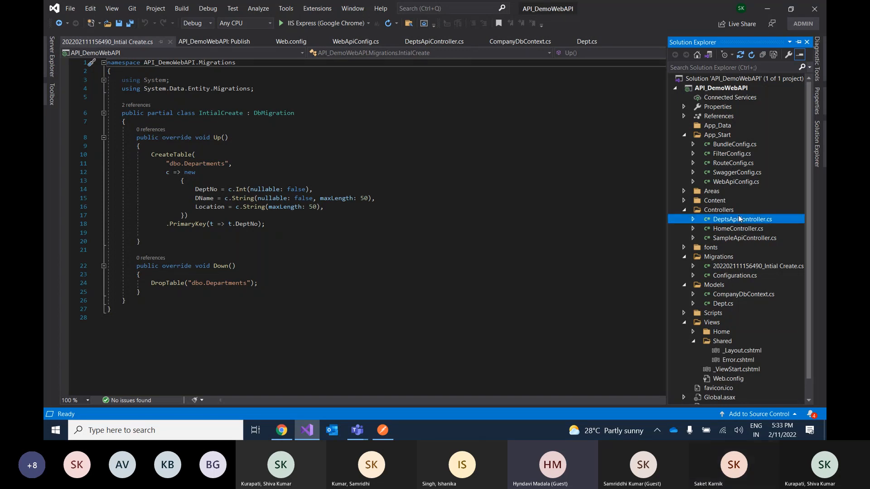
double_click(740, 219)
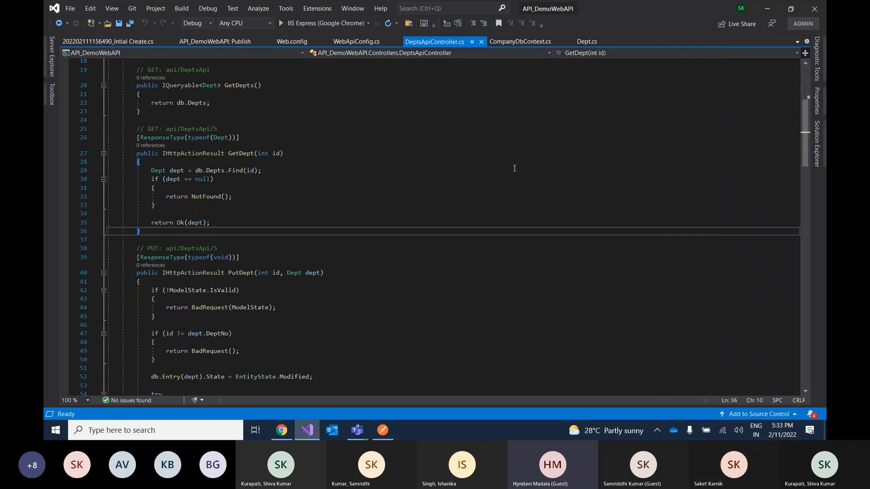
scroll(475, 169, down, 7)
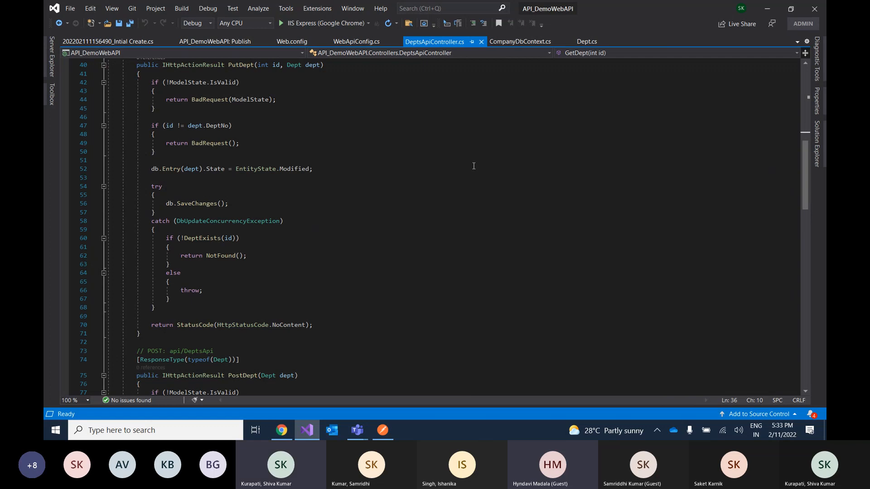
scroll(473, 165, up, 6)
scroll(473, 162, up, 6)
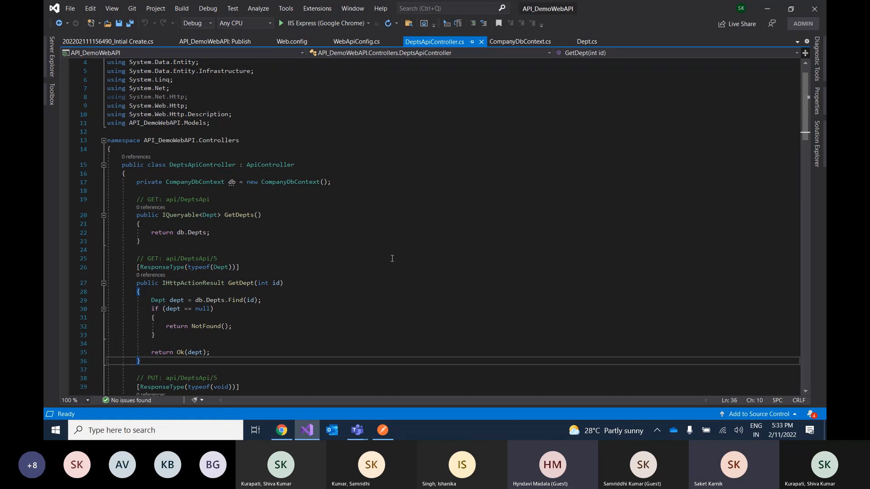
Look over the DeptsApi operations on the Swagger page in Chrome and return to the end of the request URL in Postman.
click(282, 430)
scroll(343, 139, up, 4)
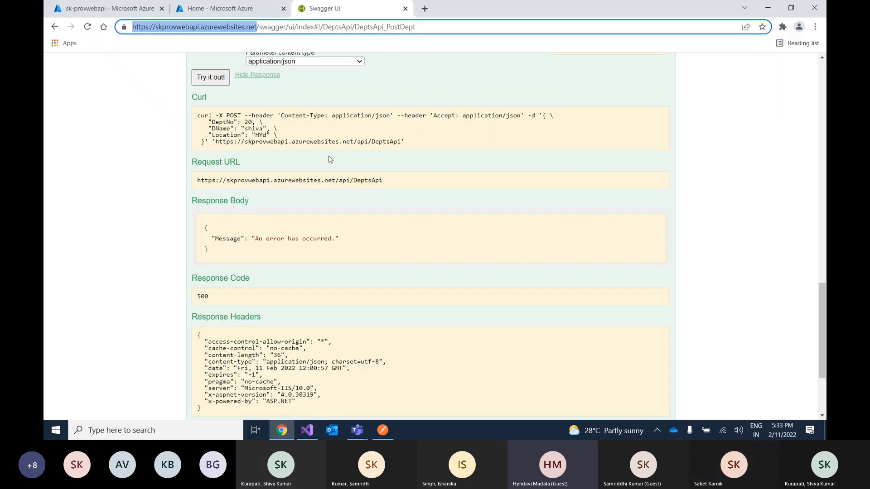
scroll(343, 139, down, 6)
scroll(345, 138, up, 8)
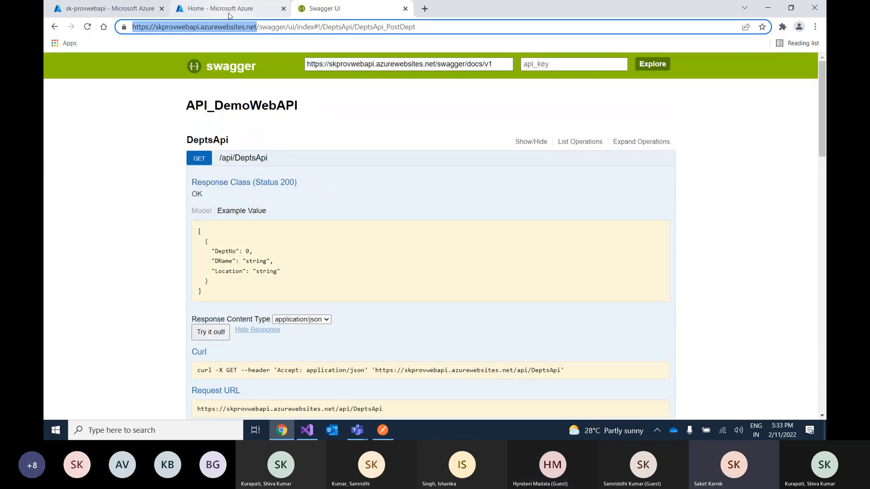
click(383, 431)
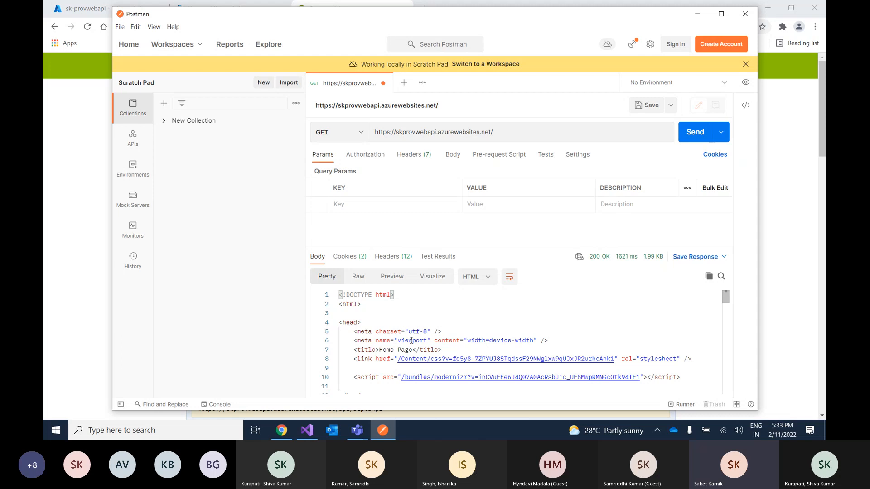
click(499, 133)
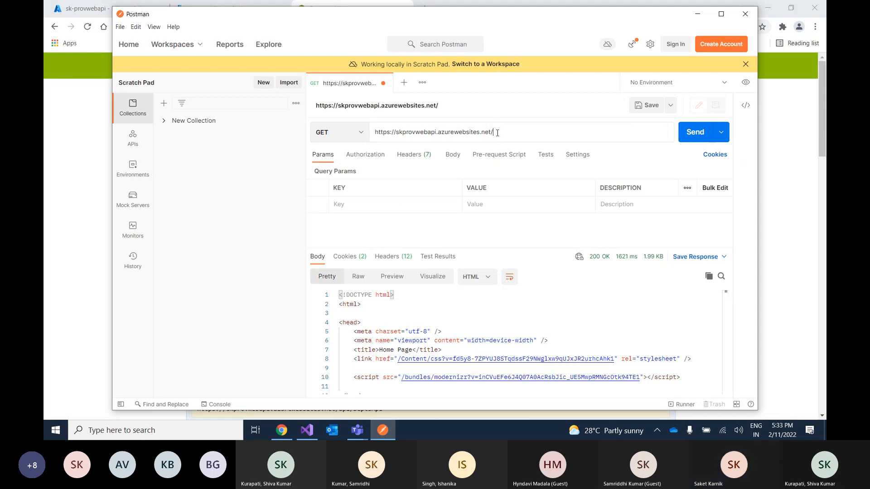
key(BackSpace)
key(BackSpace)
key(BackSpace)
key(BackSpace)
key(BackSpace)
key(BackSpace)
key(BackSpace)
key(BackSpace)
key(BackSpace)
key(BackSpace)
key(BackSpace)
key(BackSpace)
key(BackSpace)
key(BackSpace)
key(BackSpace)
key(BackSpace)
key(BackSpace)
key(BackSpace)
key(BackSpace)
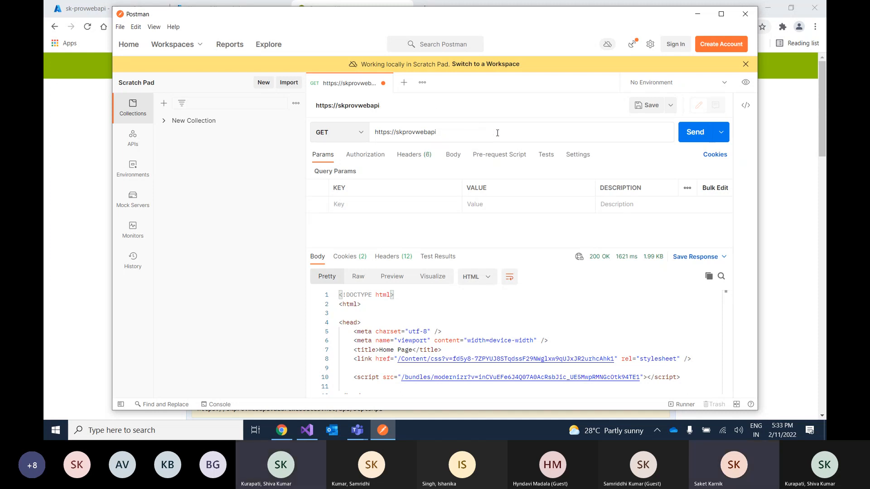
key(ctrl+z)
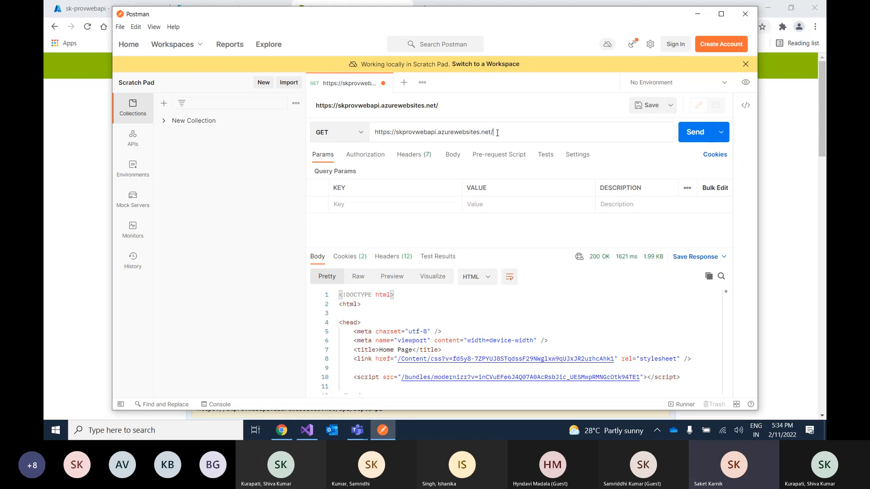
Extend the request URL with api/DeptsApi, send the GET request and check its response status.
text(api)
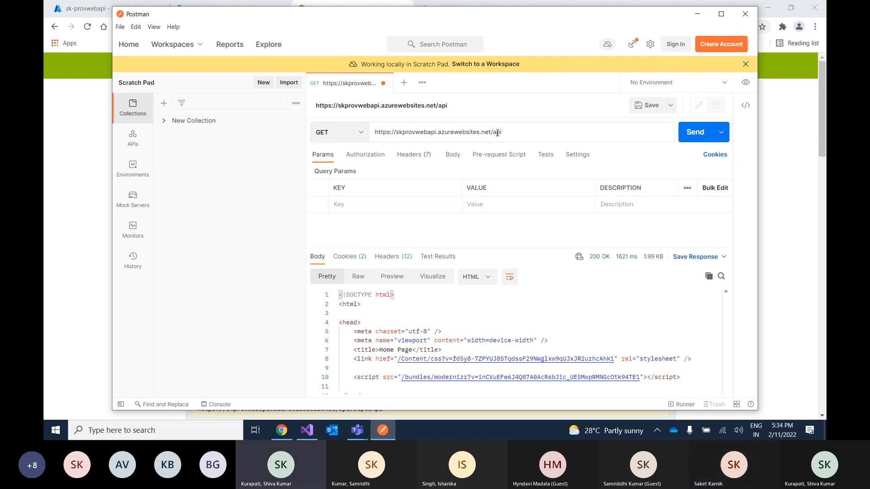
text(/DeptsApi)
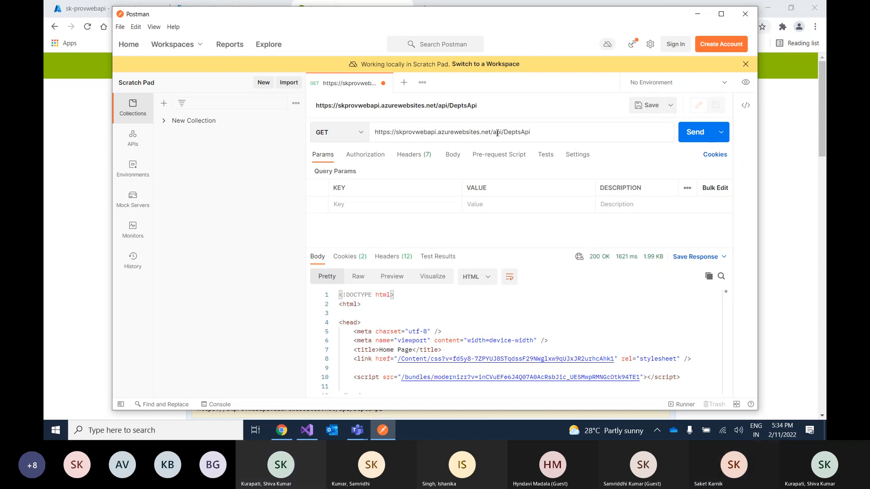
click(702, 141)
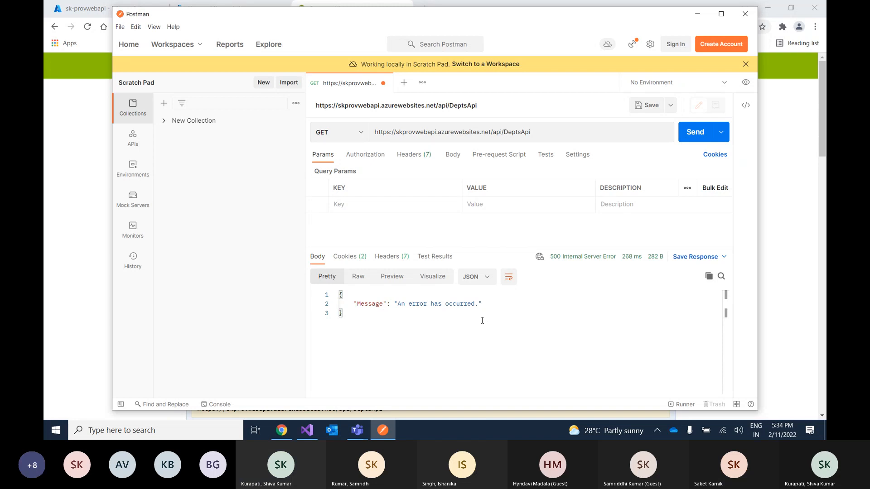
mouse_move(567, 260)
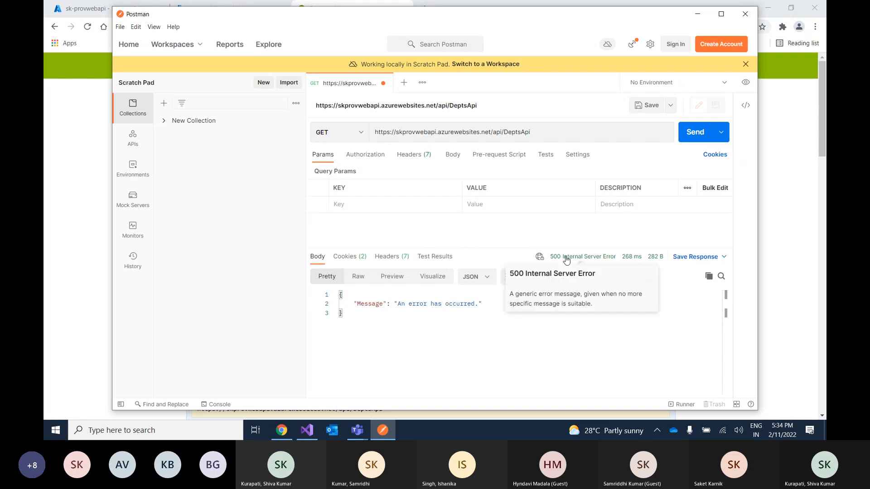
Switch to the Azure portal in Chrome, open CompanyDB (sk-provwebapi/CompanyDB) from all resources and review its overview.
key(alt+Tab)
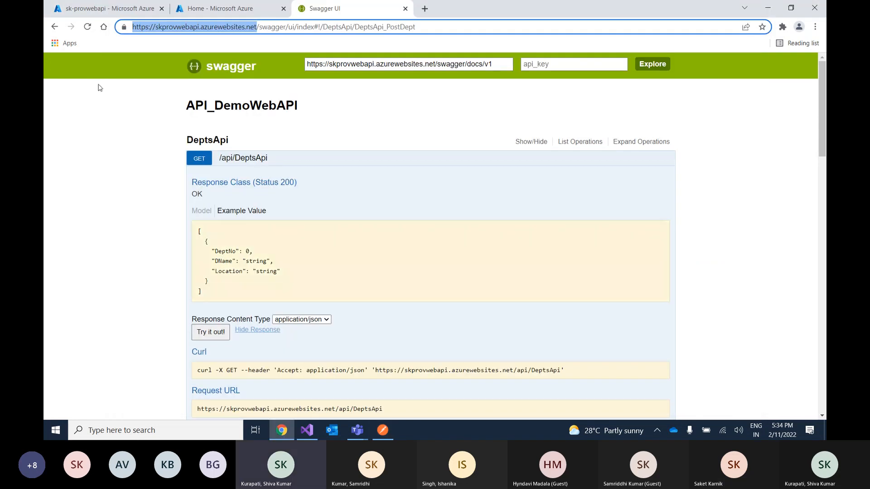
click(209, 9)
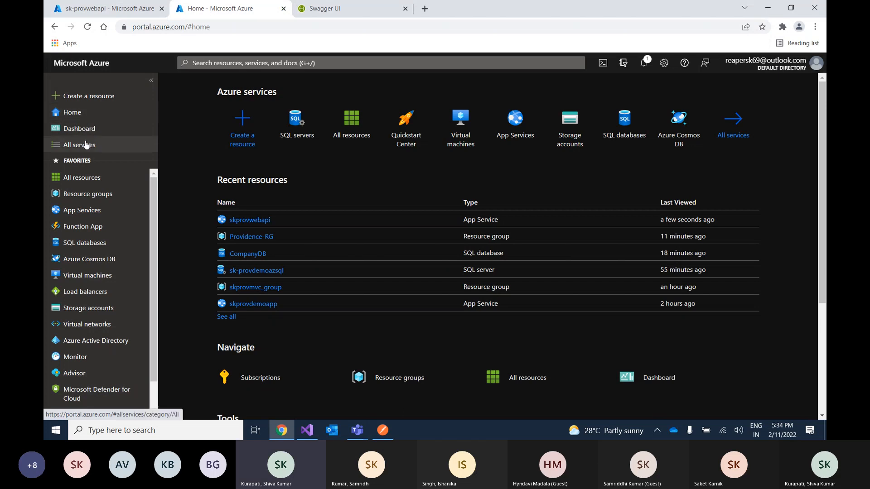
click(86, 179)
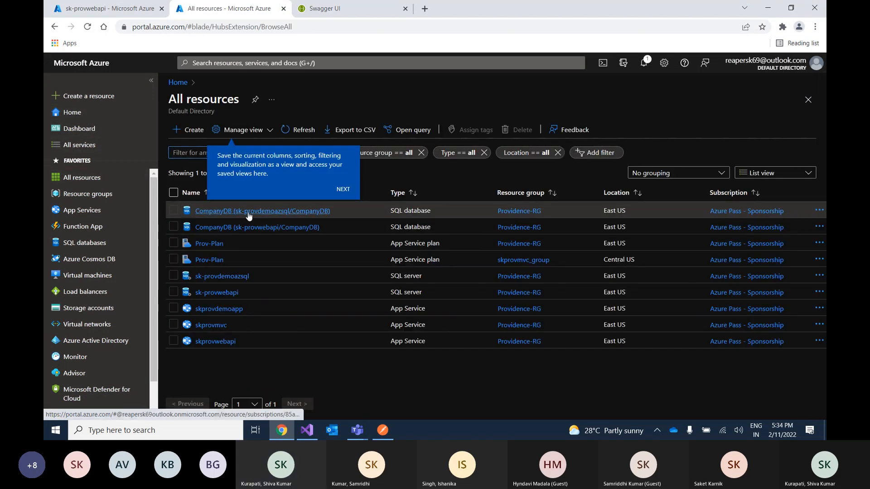
mouse_move(258, 213)
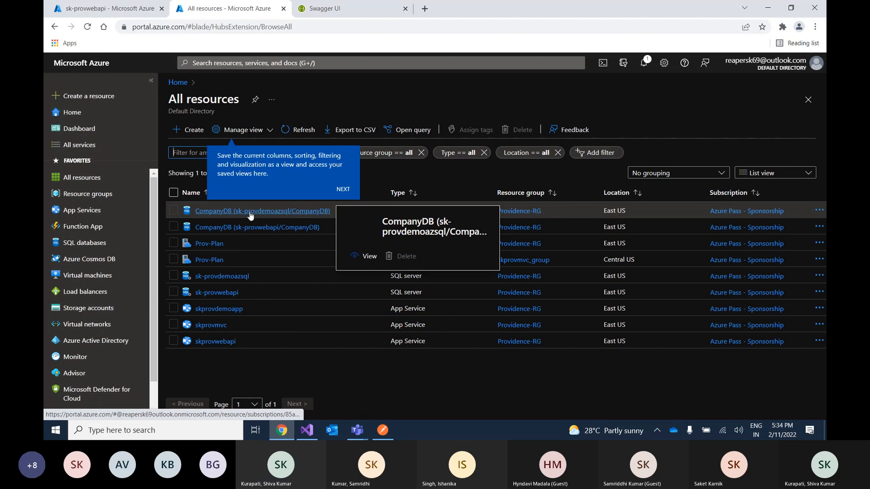
click(277, 229)
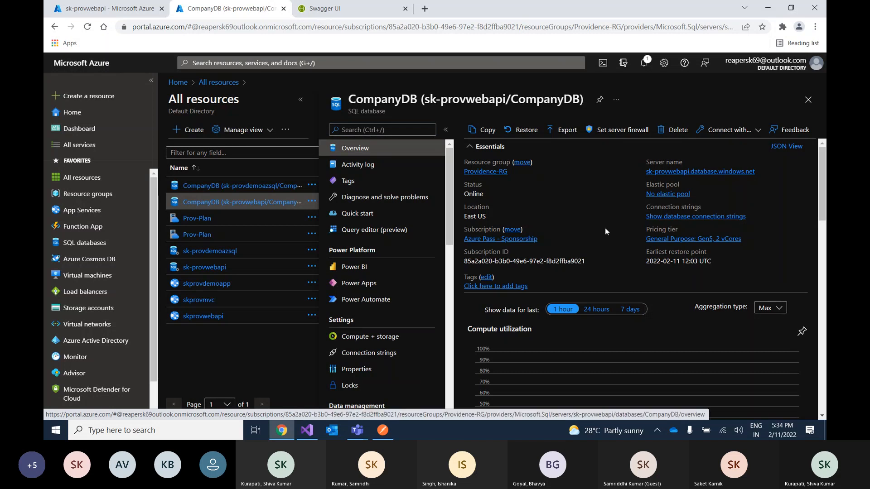
scroll(587, 209, down, 8)
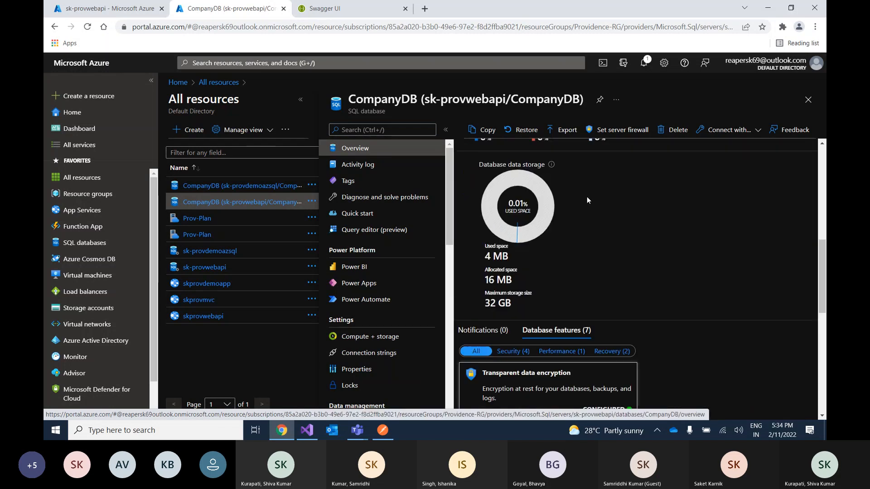
scroll(587, 200, up, 8)
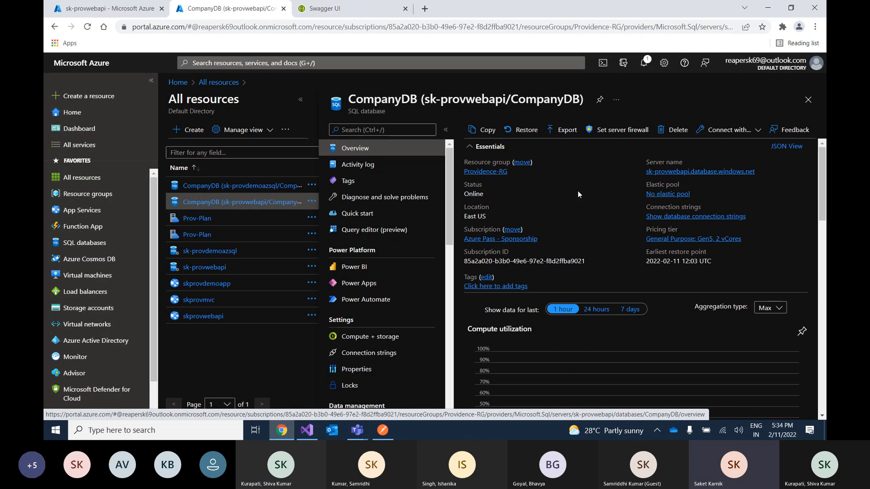
Open Web.config in Visual Studio and compare its connection string's server with CompanyDB's server name in the Azure portal, copying that name.
key(alt+Tab)
key(alt+Tab)
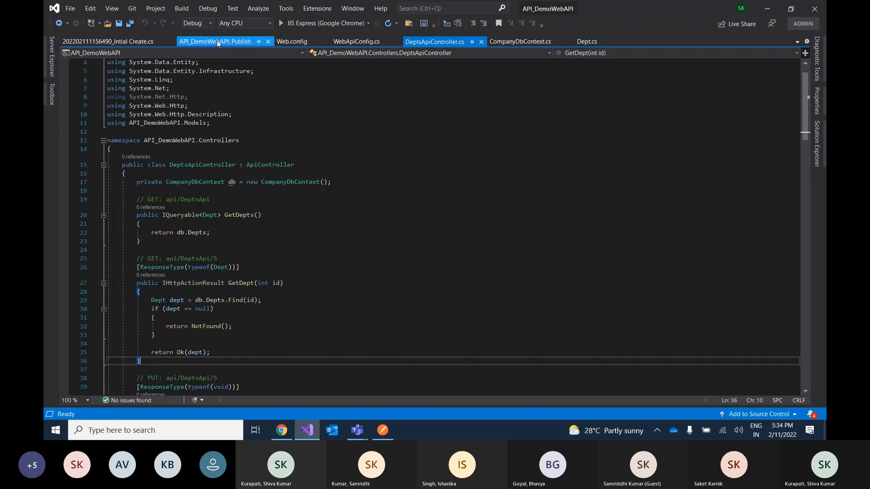
click(291, 41)
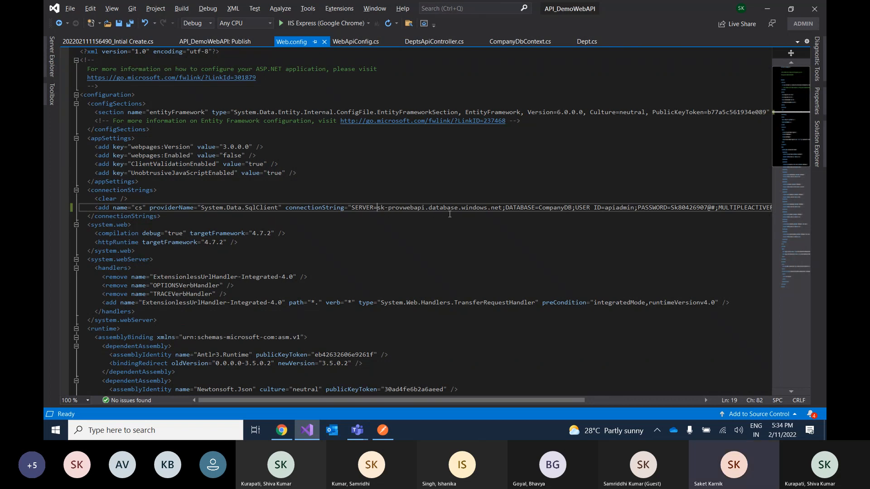
key(alt+Tab)
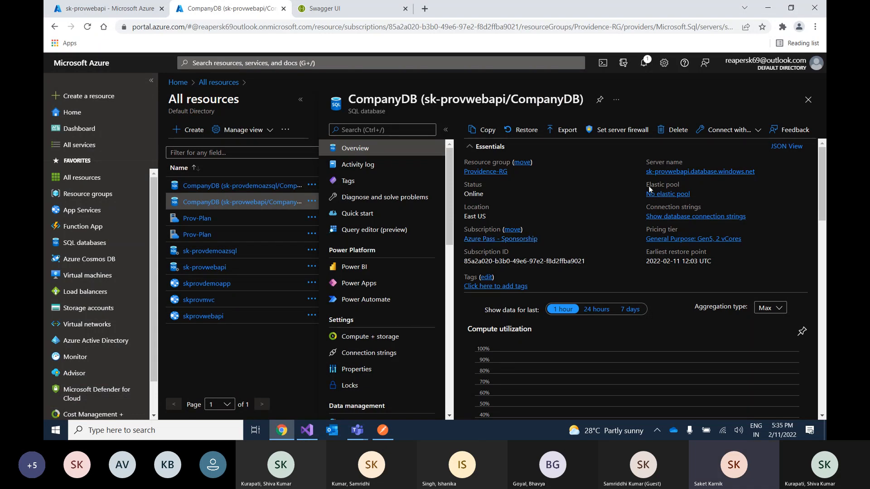
click(761, 171)
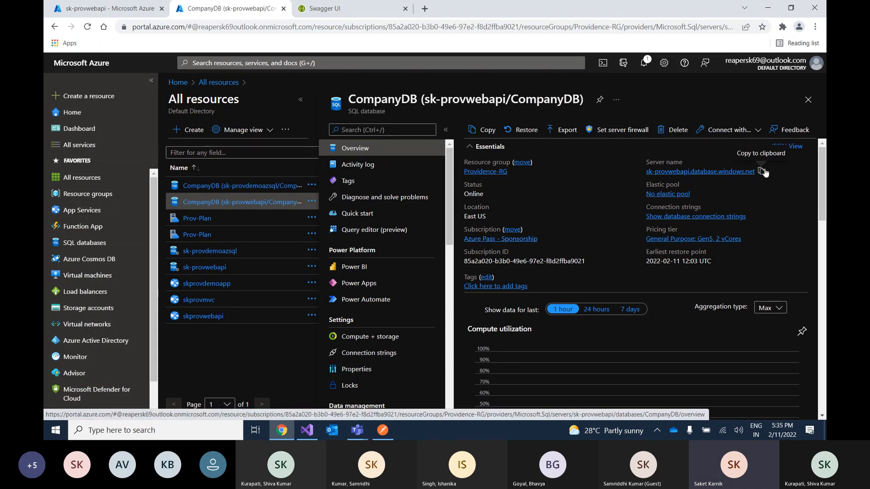
key(alt+Tab)
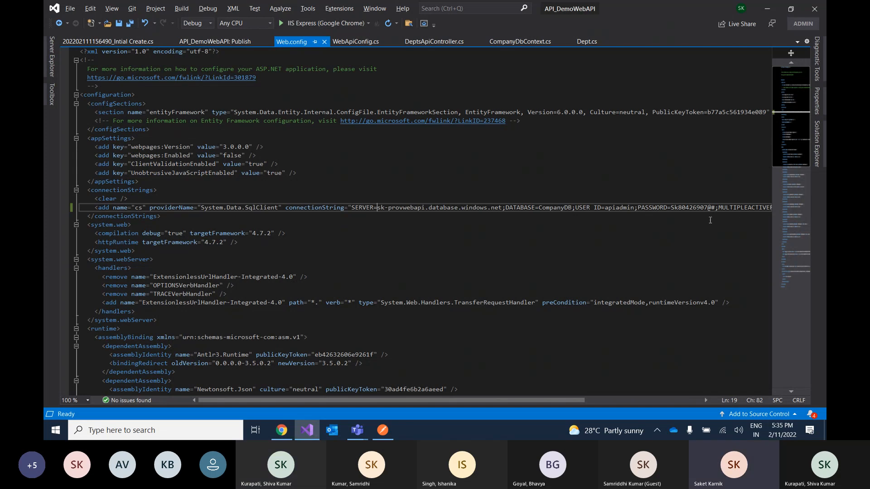
Review the rest of the cs connection string in Web.config, and check CompanyDB's overview in the Azure portal with its resource menu collapsed.
scroll(655, 234, down, 2)
scroll(544, 318, up, 1)
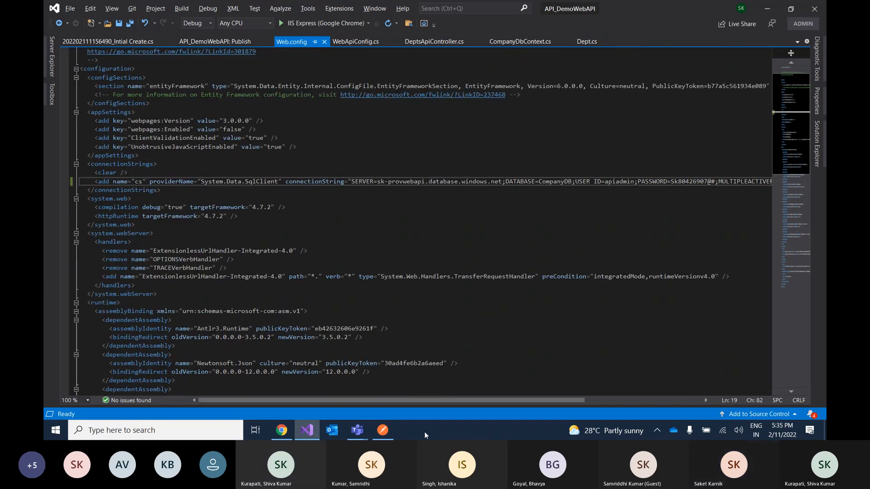
drag(482, 401, 552, 389)
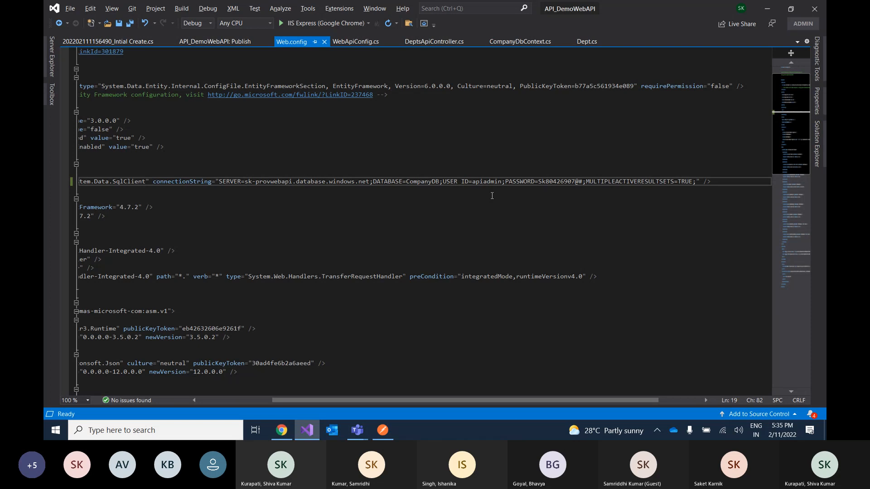
key(alt+Tab)
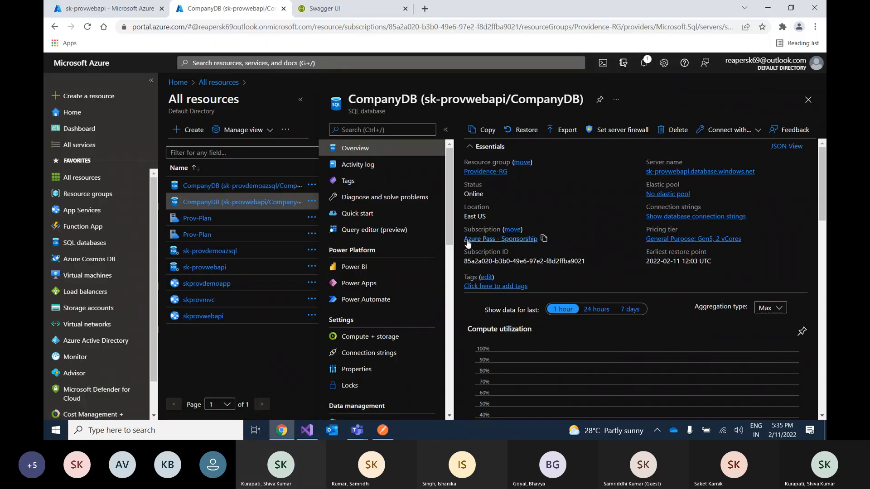
click(446, 129)
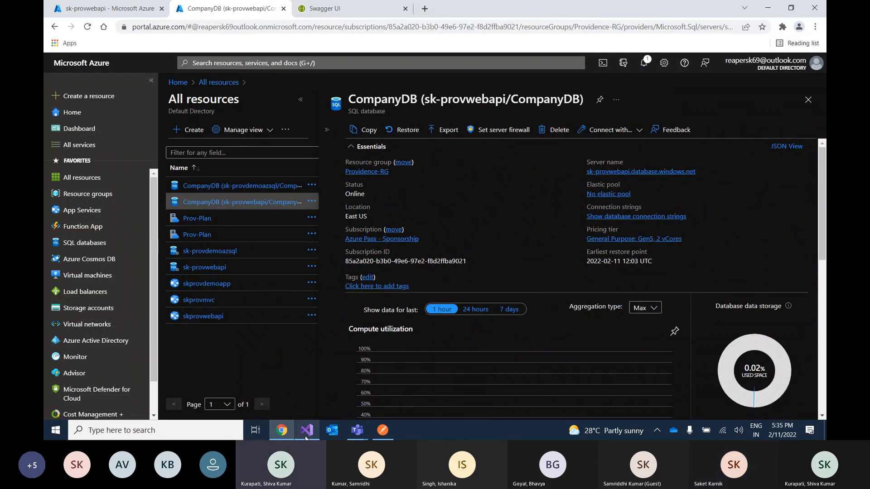
Open Cloud Explorer in Visual Studio and expand the App Service Plans and App Services of the Azure Pass - Sponsorship subscription.
key(alt+Tab)
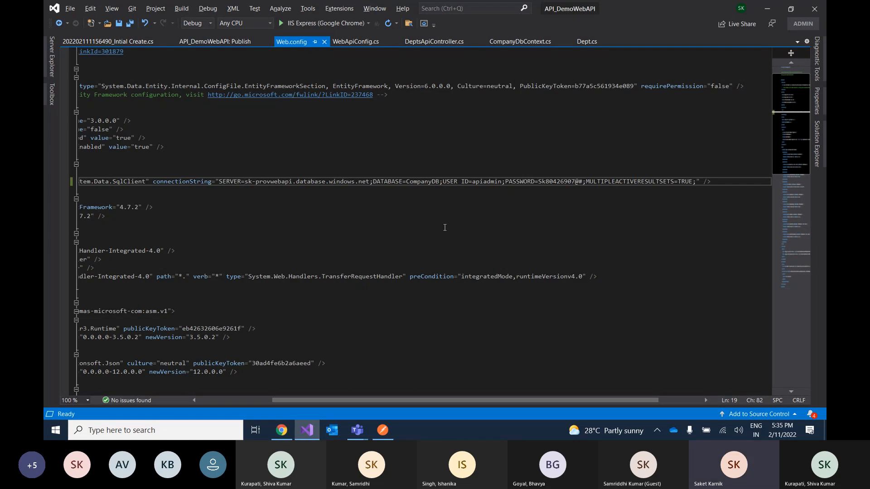
click(112, 8)
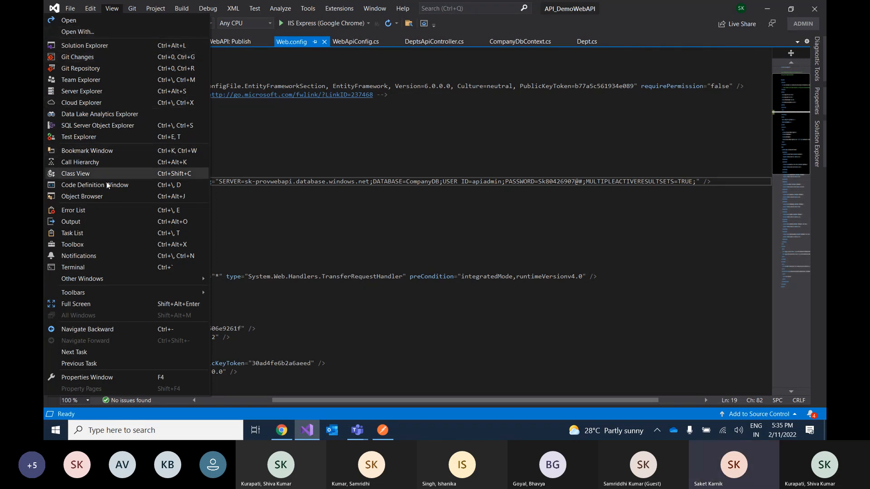
click(100, 103)
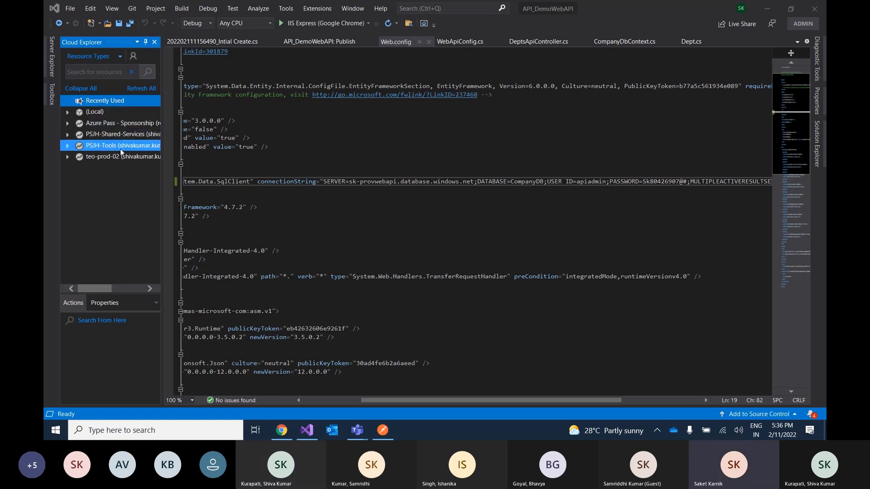
click(118, 125)
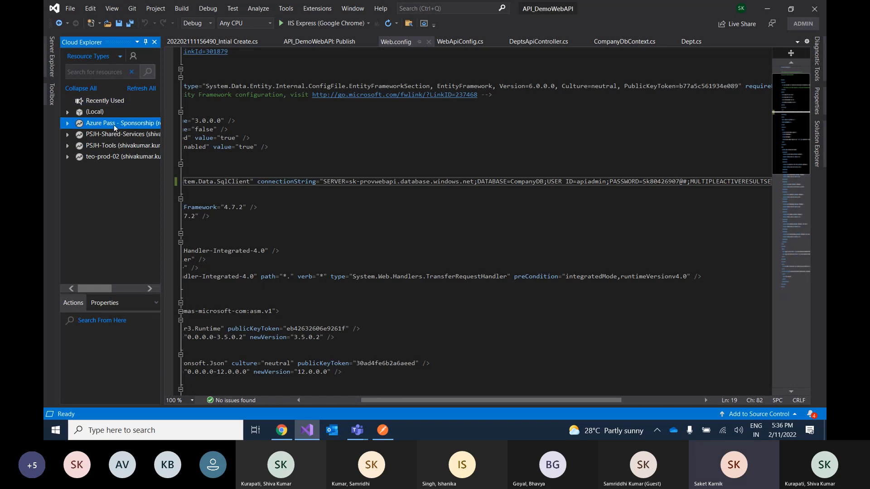
click(67, 125)
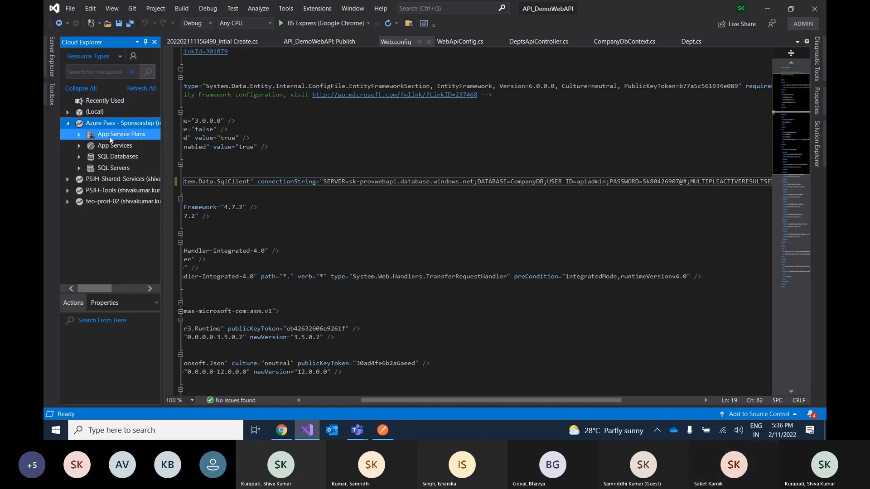
click(79, 136)
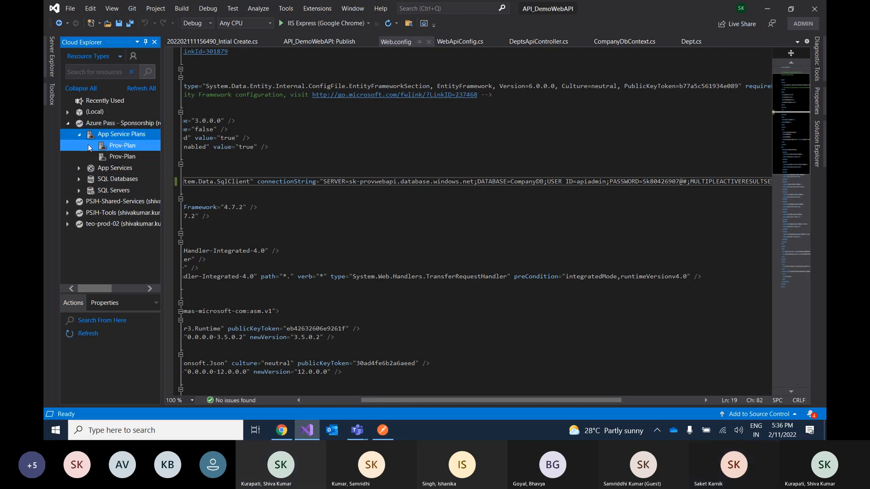
click(79, 168)
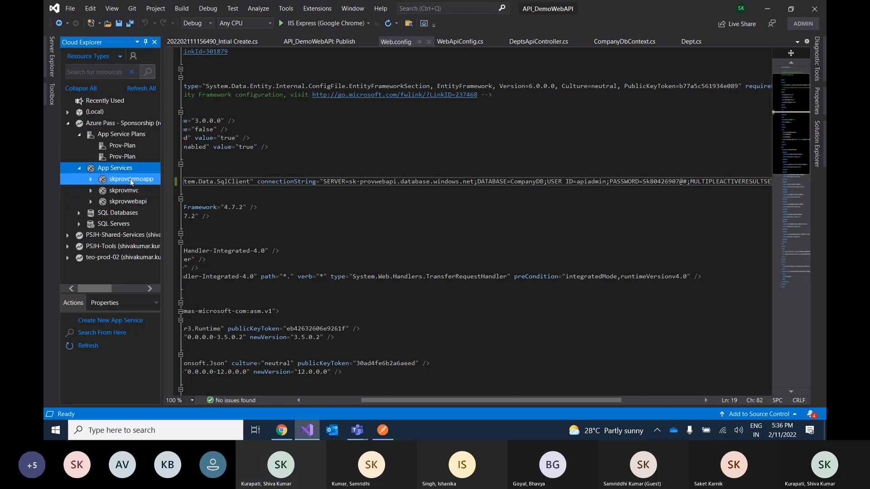
Attach the debugger to the skprovwebapi app service from Cloud Explorer.
right_click(131, 203)
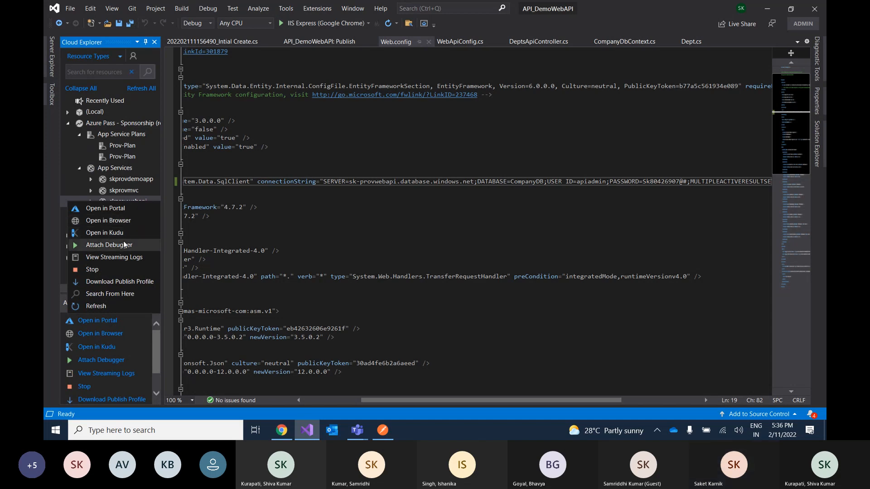
click(123, 247)
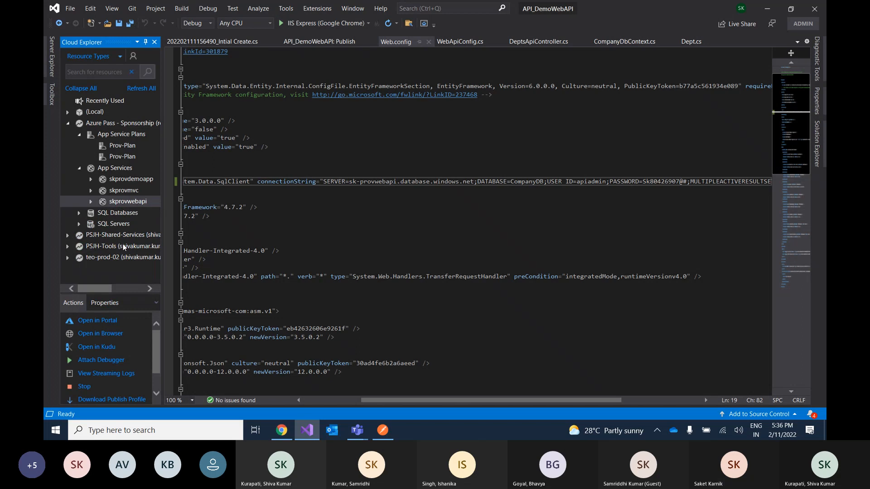
click(123, 247)
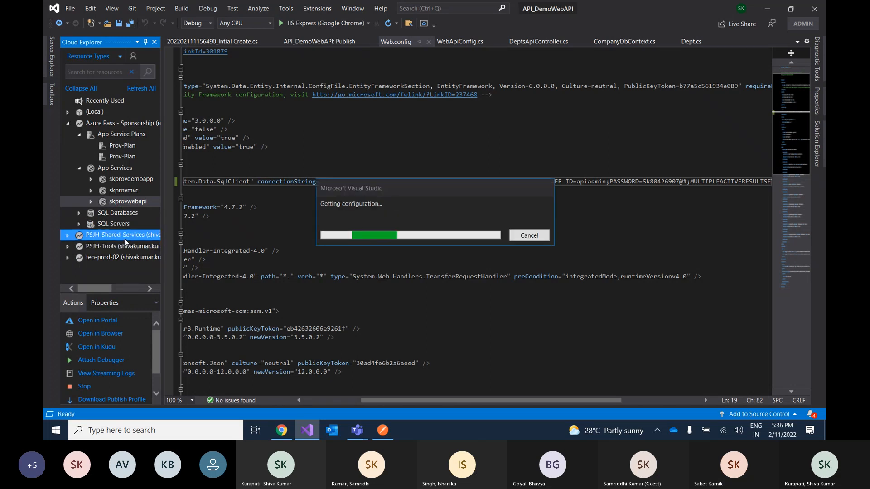
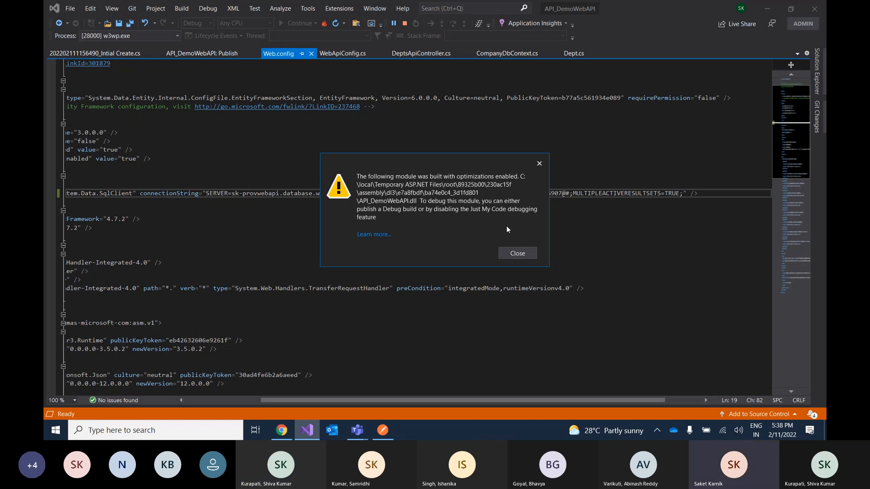
Dismiss the optimized-module warning, then disable Just My Code and continue debugging.
click(518, 253)
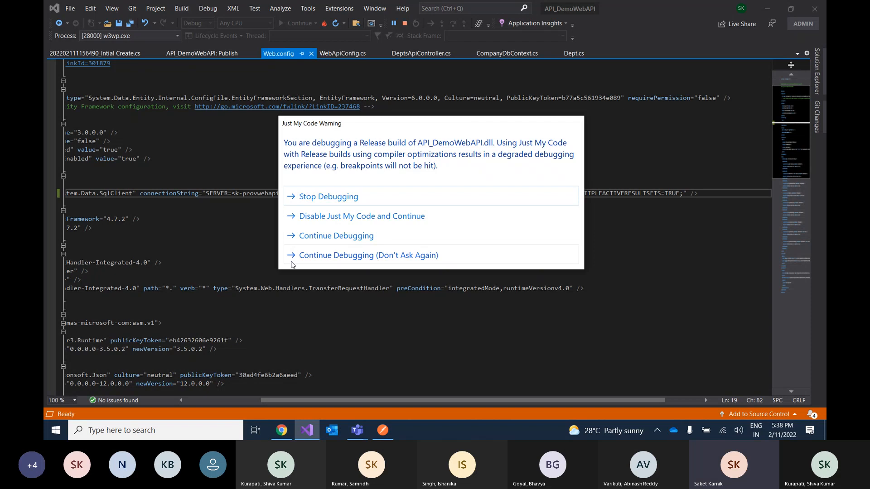
click(333, 221)
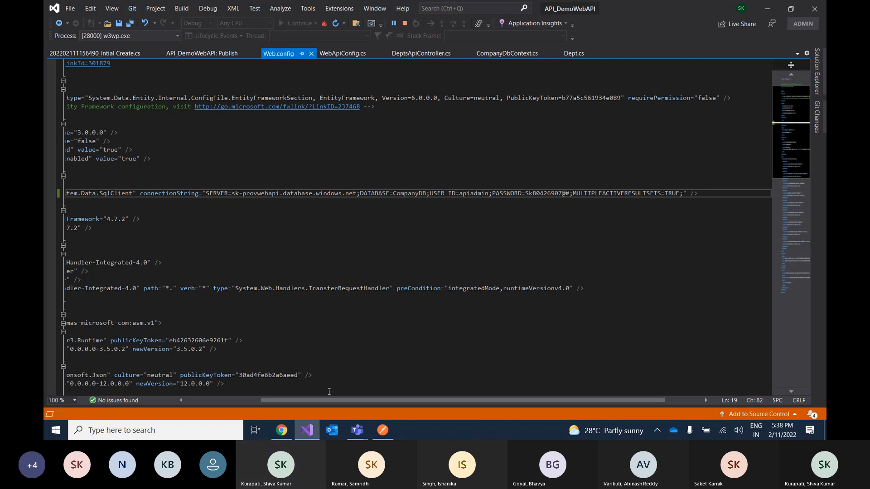
drag(310, 401, 247, 412)
Switch to Chrome and run the GET /api/DeptsApi request in the already open Swagger UI, then examine its response.
click(281, 430)
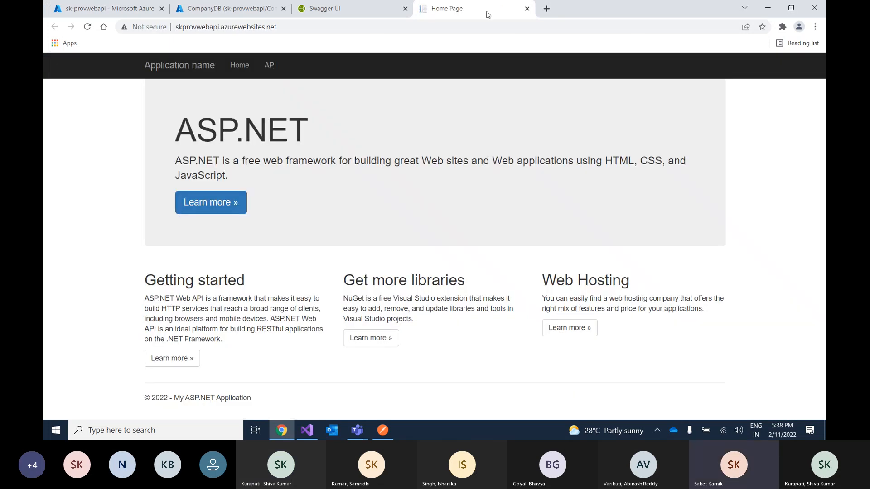
click(328, 6)
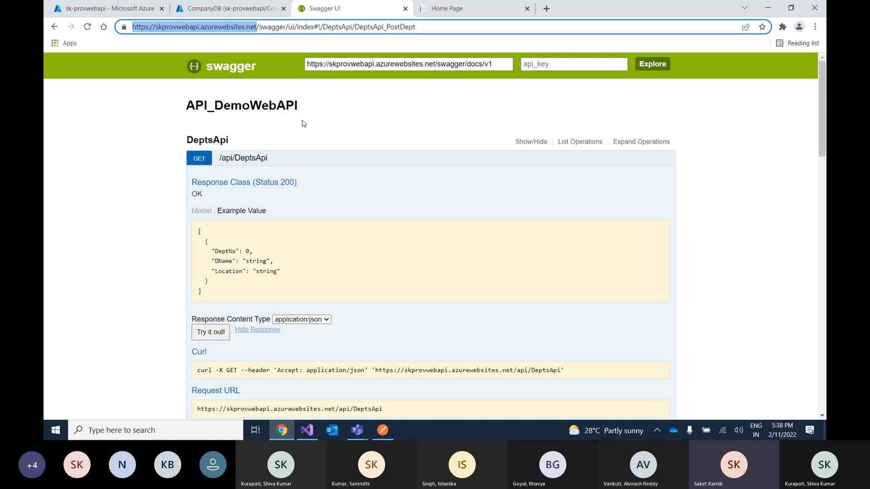
click(197, 161)
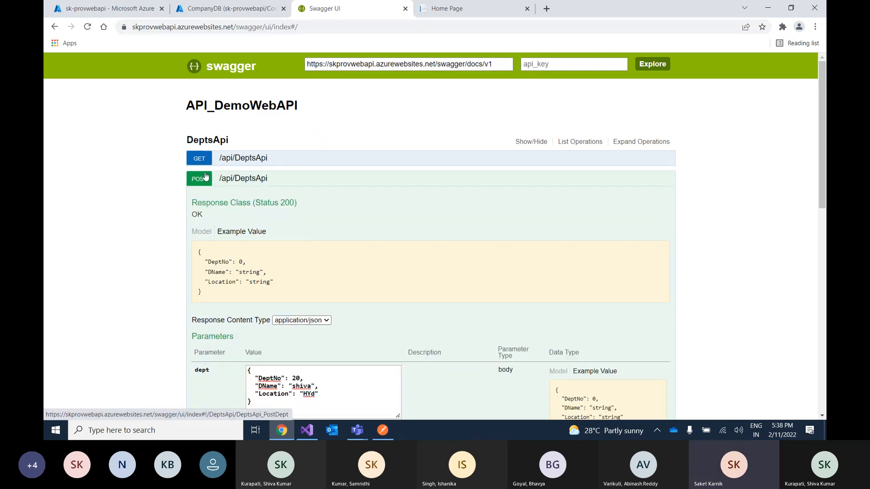
click(206, 158)
click(210, 332)
scroll(319, 263, down, 2)
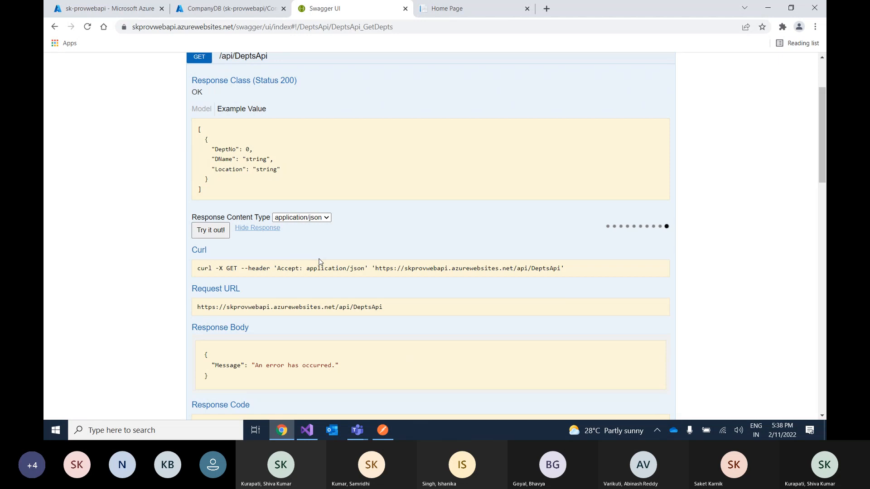
scroll(318, 262, down, 3)
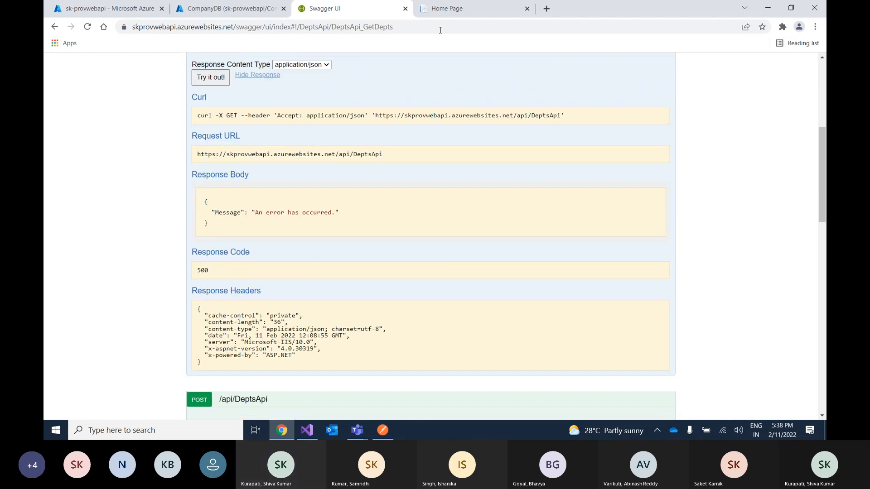
Open the API help page from the site's home page and change its address to skprovwebapi.azurewebsites.net/swagger.
click(455, 10)
click(271, 65)
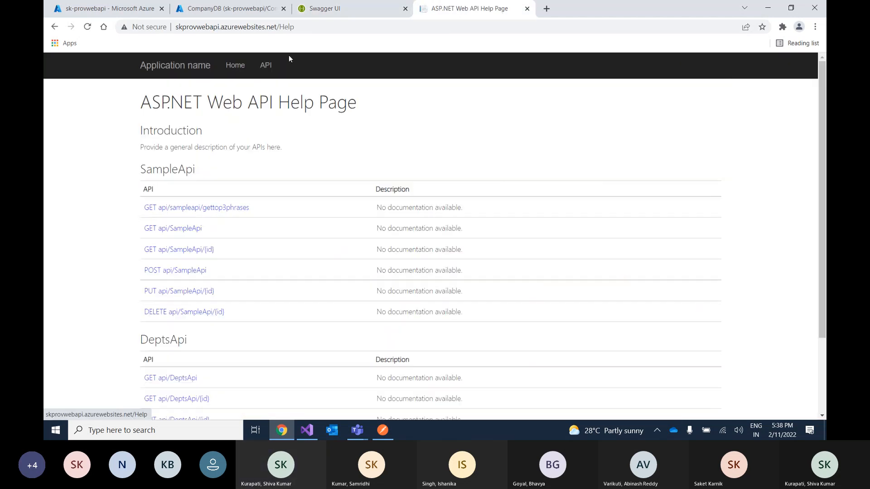
double_click(307, 27)
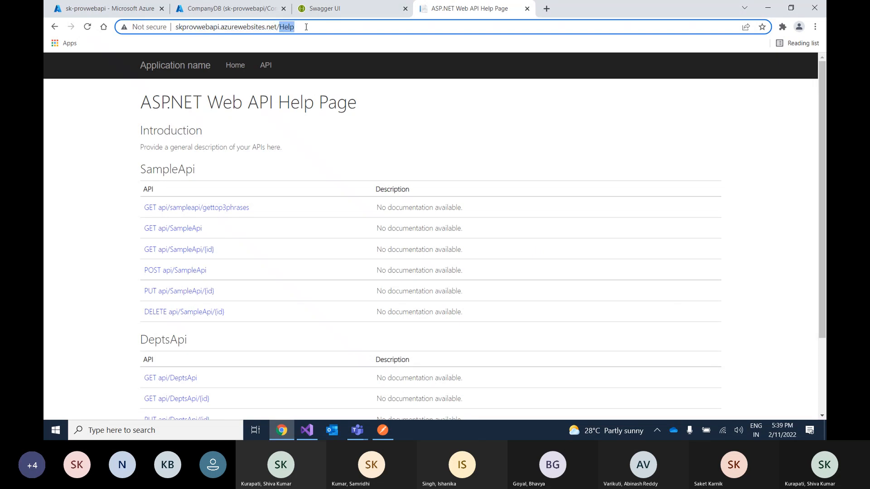
key(BackSpace)
text(s)
text(wagger)
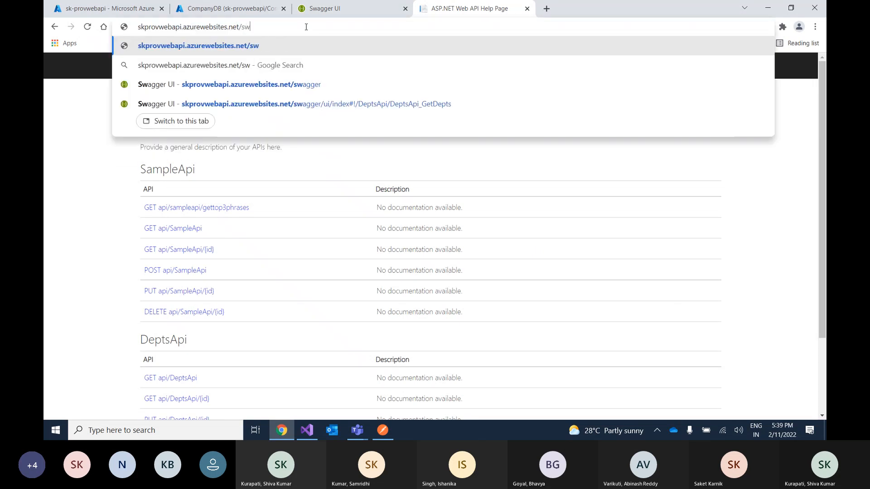
key(Return)
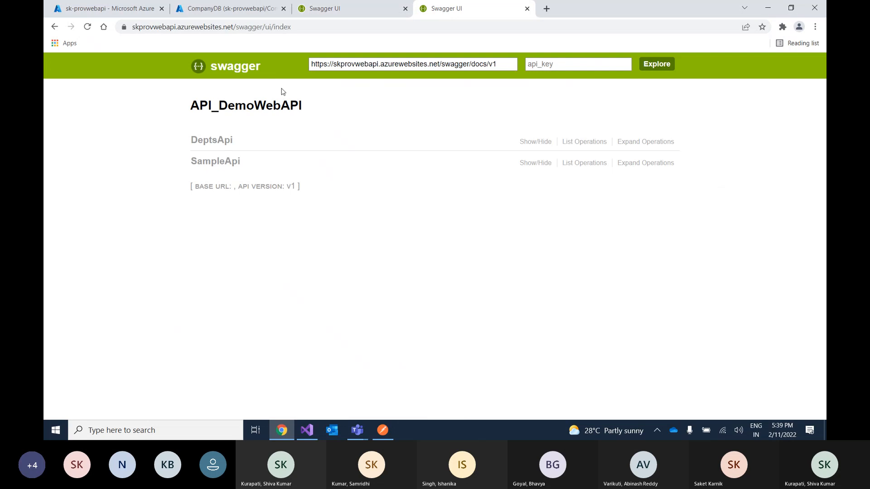
Expand DeptsApi, run its GET /api/DeptsApi request, and examine the response body and code.
click(212, 141)
click(247, 158)
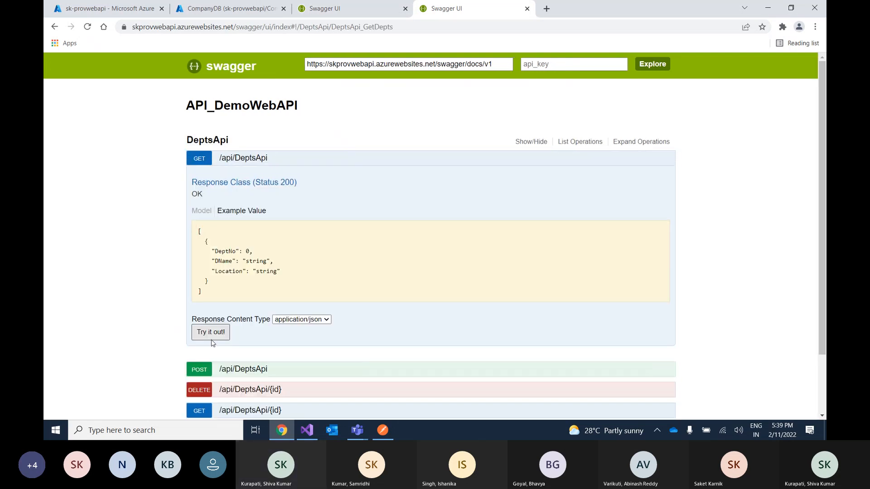
click(210, 335)
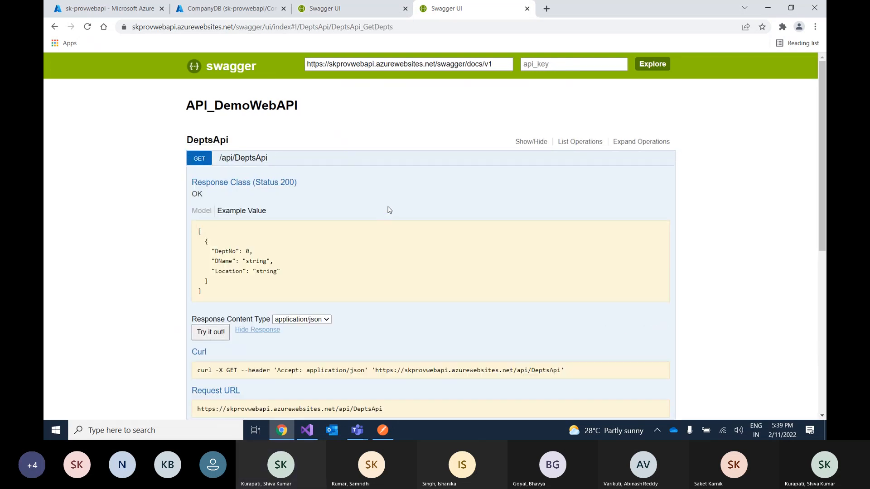
scroll(387, 210, down, 4)
scroll(386, 213, down, 2)
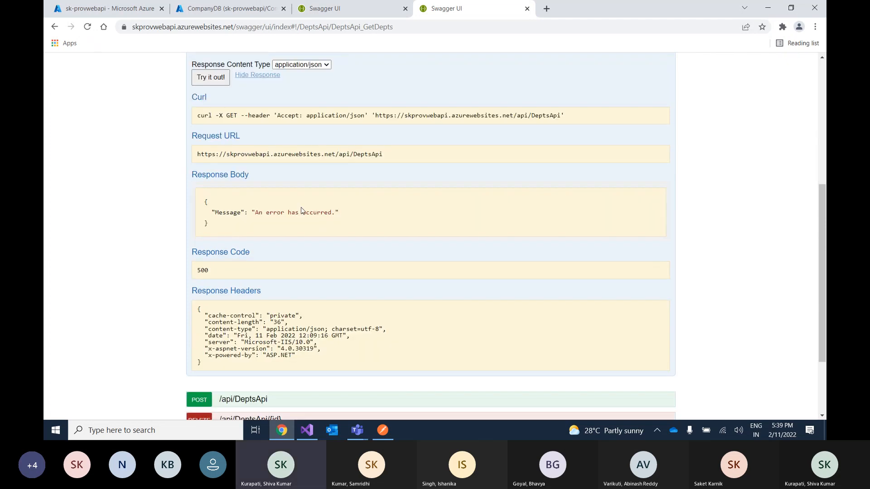
drag(202, 271, 198, 271)
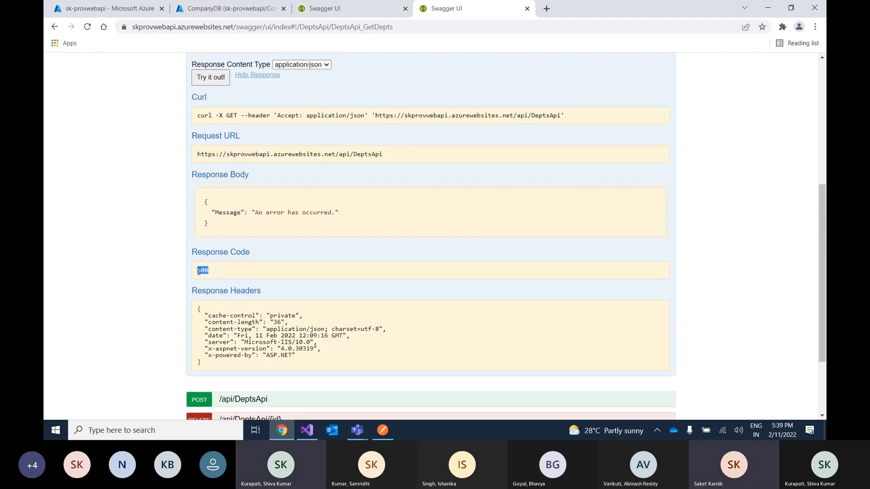
click(214, 276)
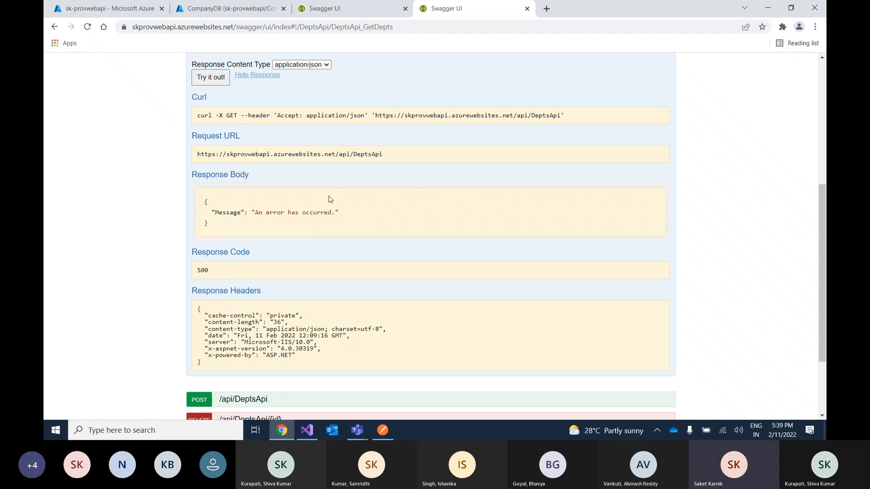
Switch to Visual Studio and stop the debugging session.
click(304, 433)
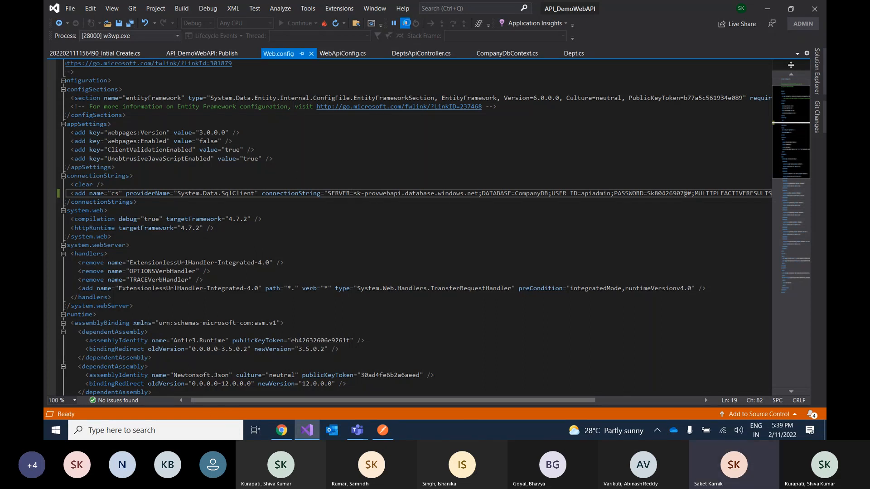
click(405, 23)
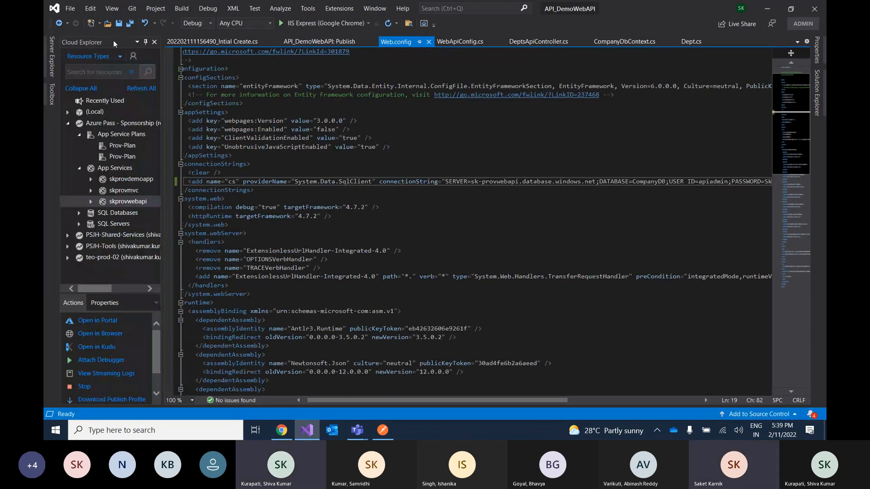
click(105, 159)
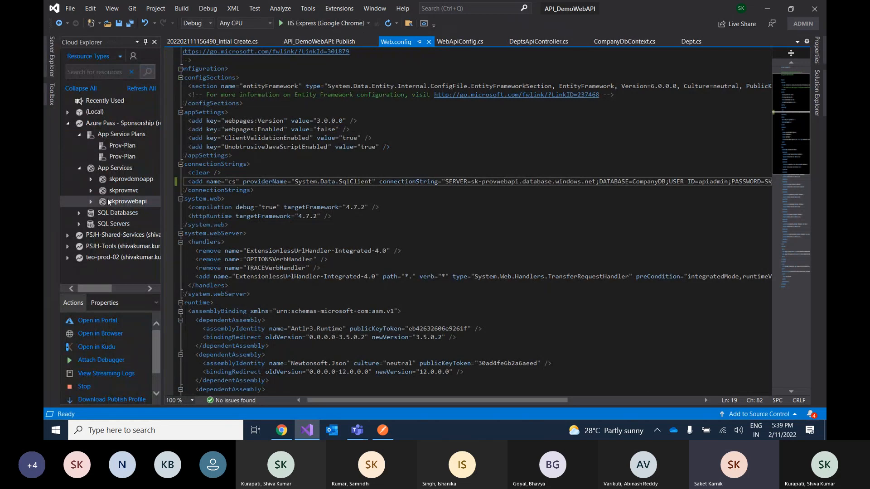
Set the API_DemoWebAPI publish profile's configuration to Debug and publish the project to the skprovwebapi app service.
click(817, 93)
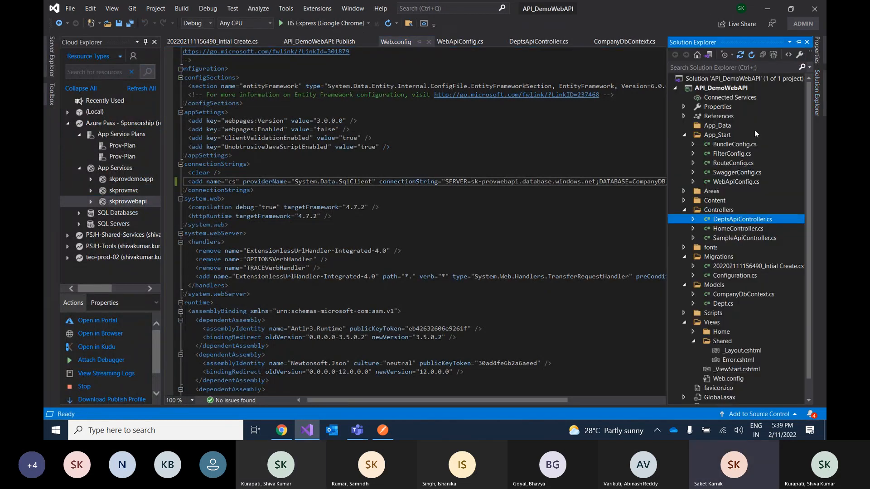
right_click(722, 90)
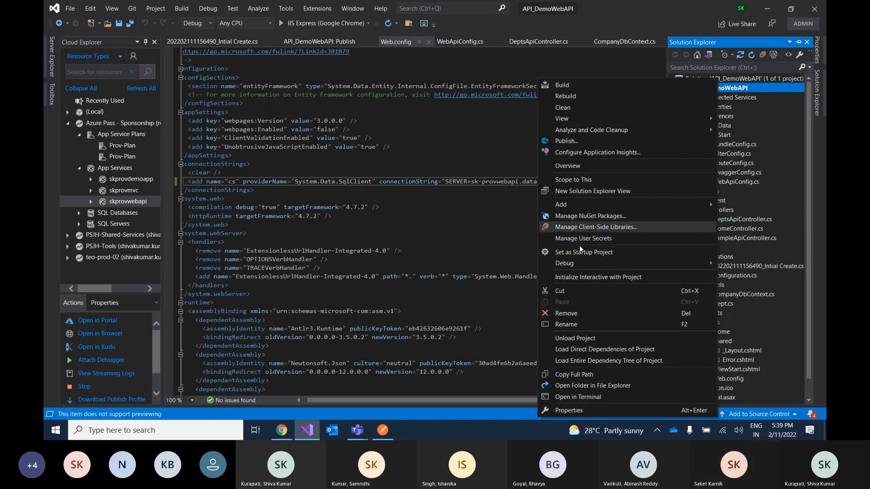
click(574, 141)
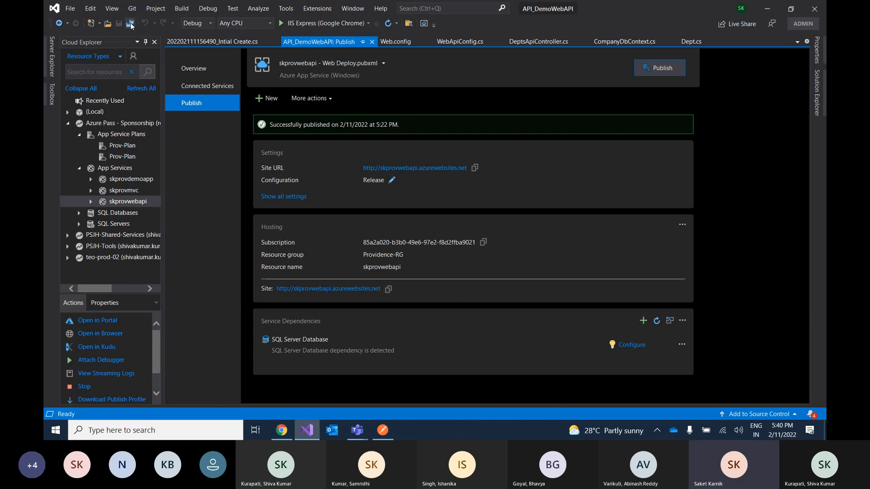
click(393, 180)
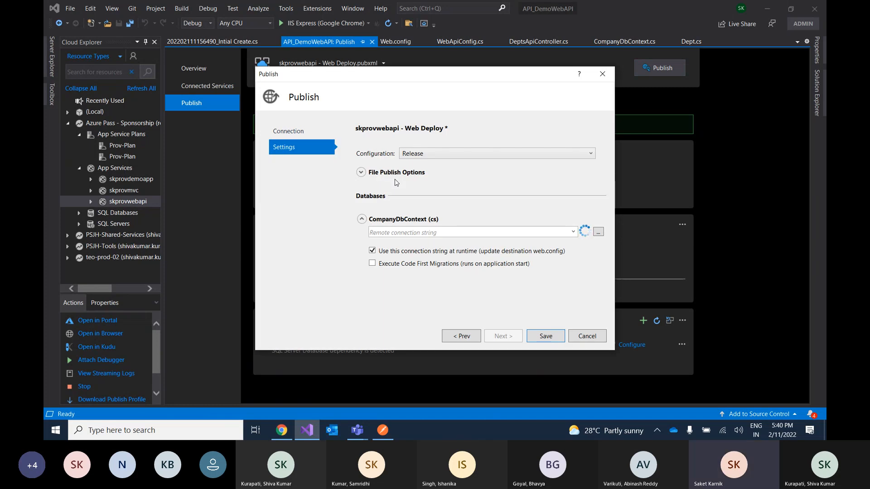
click(492, 153)
click(487, 166)
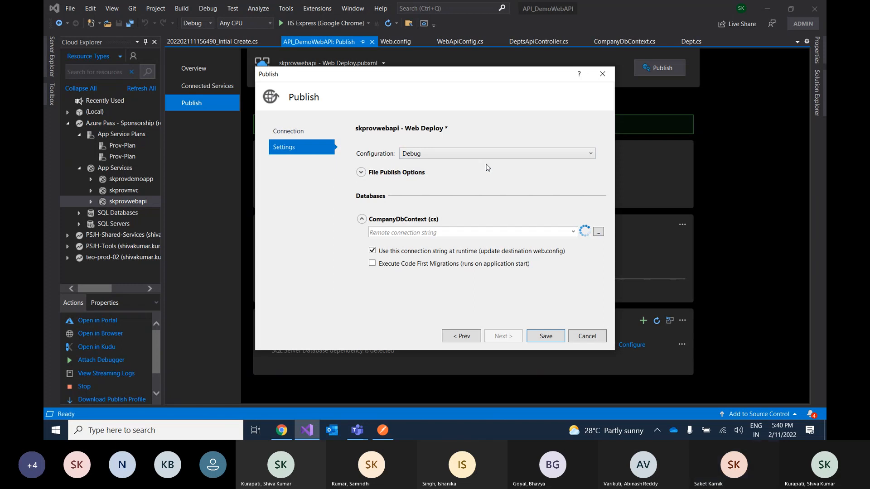
click(540, 336)
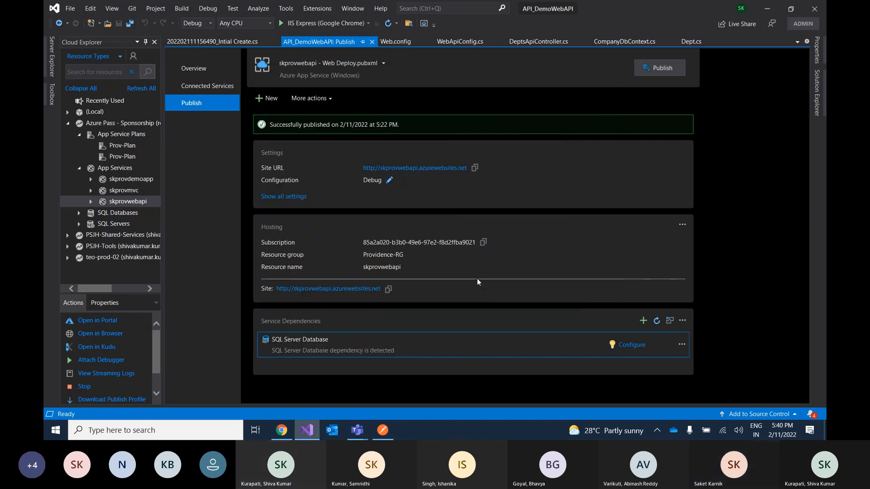
click(639, 70)
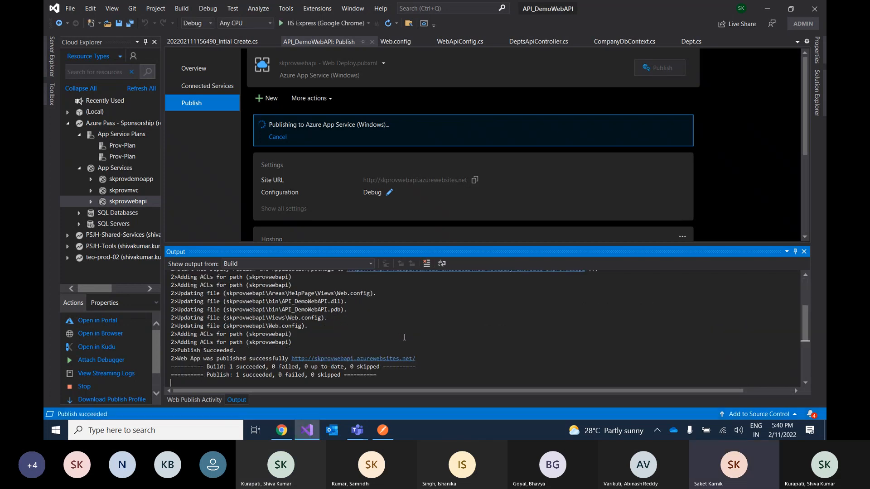
Switch to Chrome, open the site's API help page and replace Help with swagger in its address.
key(alt+Tab)
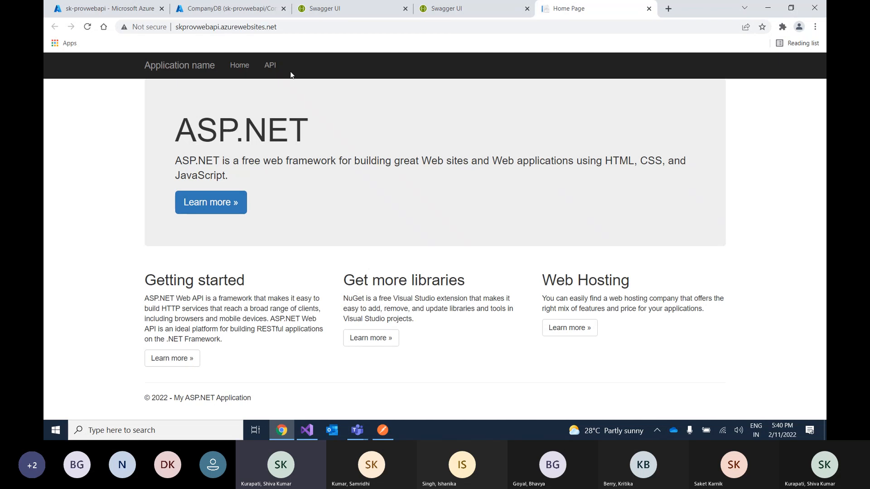
click(269, 64)
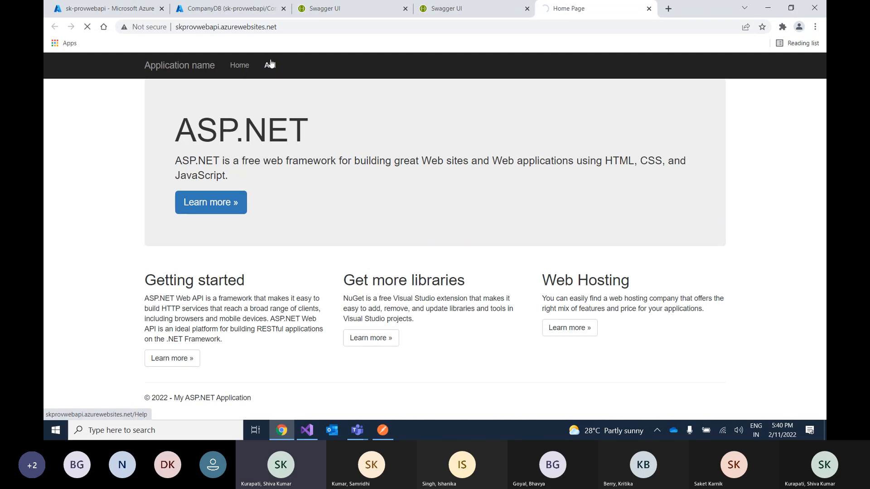
click(306, 27)
click(306, 26)
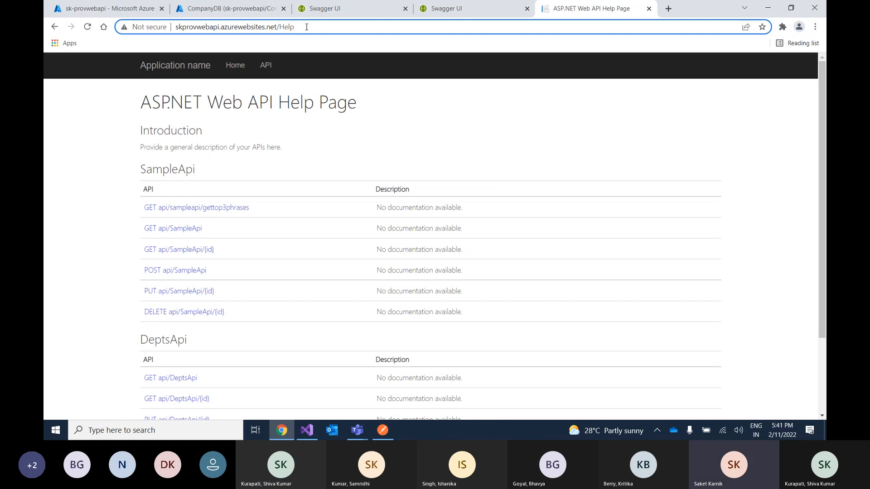
key(BackSpace)
key(BackSpace)
key(BackSpace)
key(BackSpace)
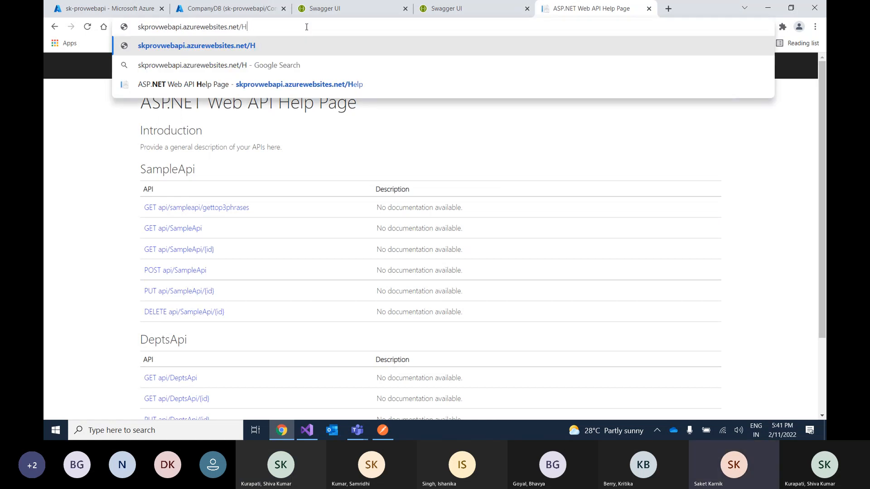
text(swagger)
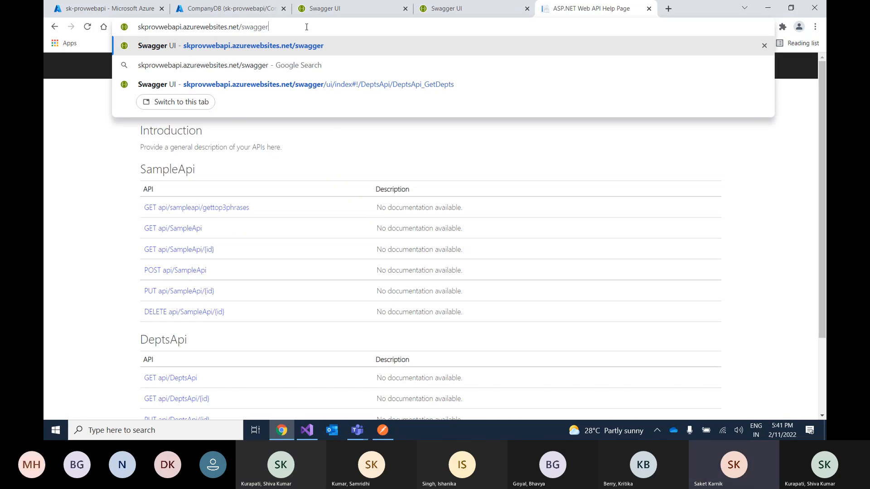
Switch to Visual Studio and attach the debugger to the skprovwebapi app service.
click(311, 438)
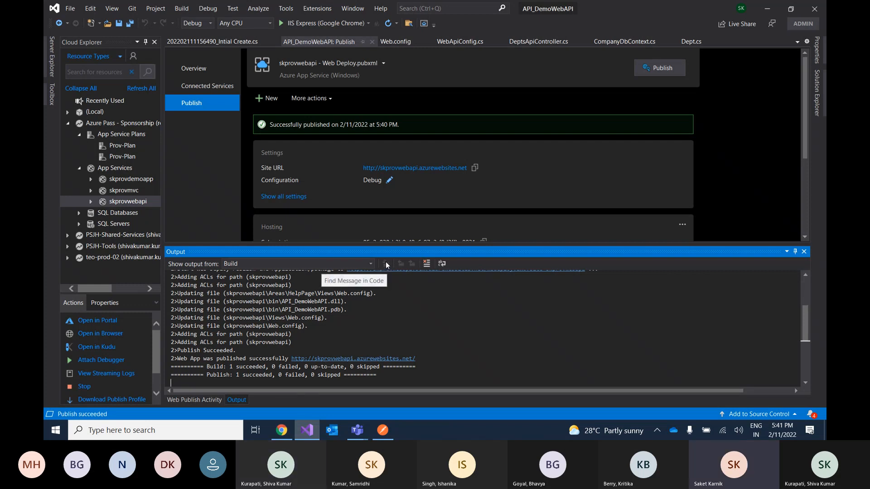
click(110, 131)
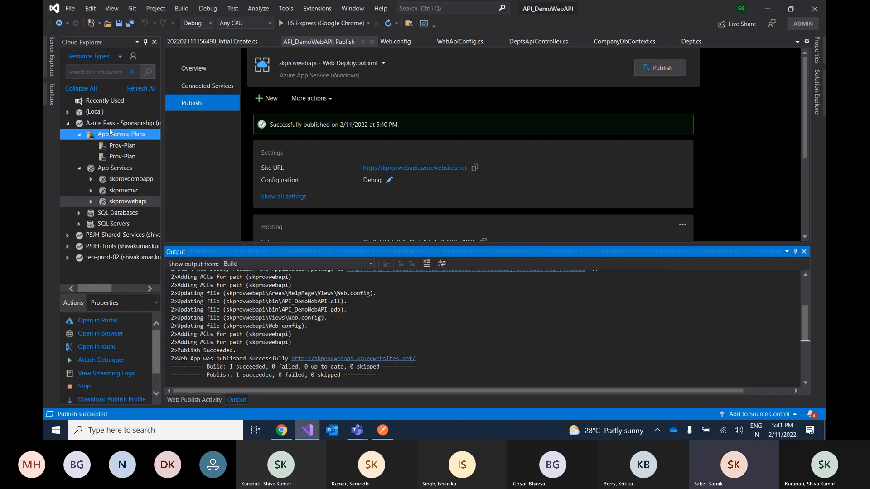
right_click(123, 199)
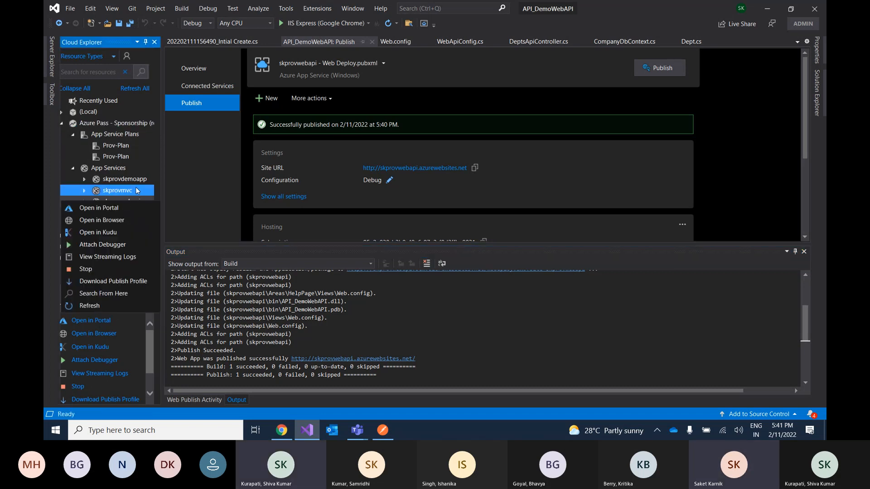
click(128, 245)
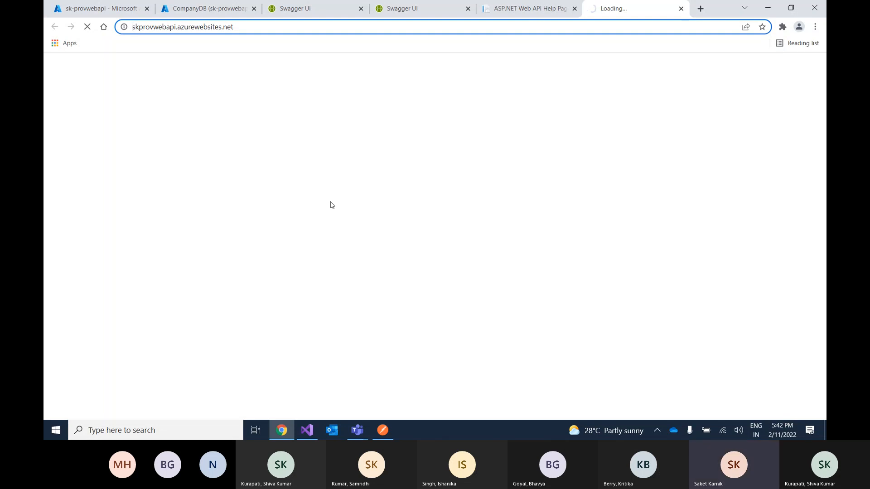
Open the skprovwebapi Swagger page, run the GET /api/DeptsApi request and check its response body and response code.
click(494, 8)
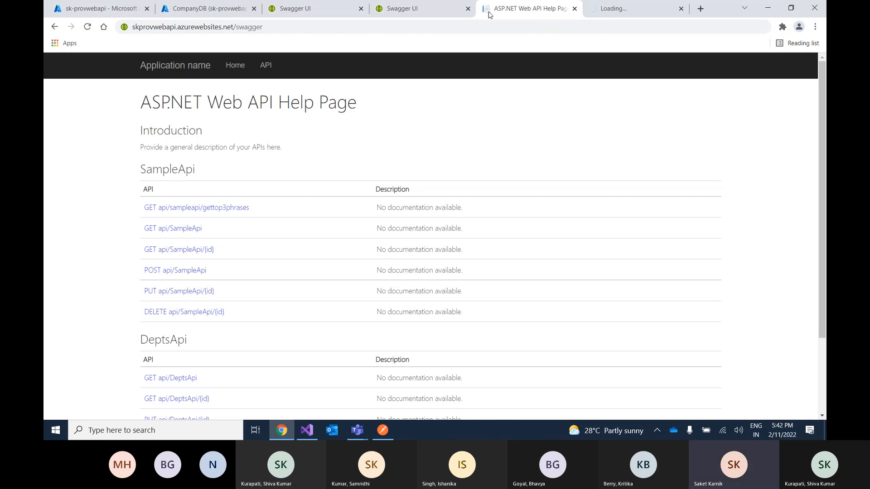
click(319, 13)
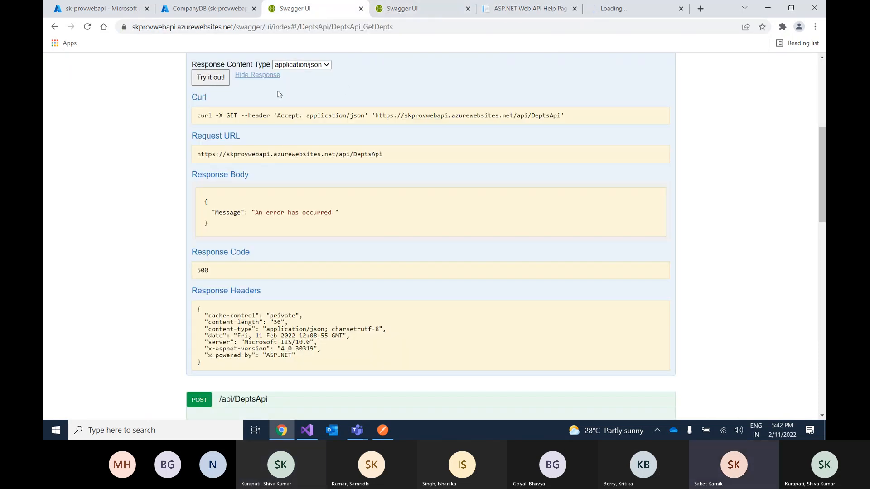
click(211, 78)
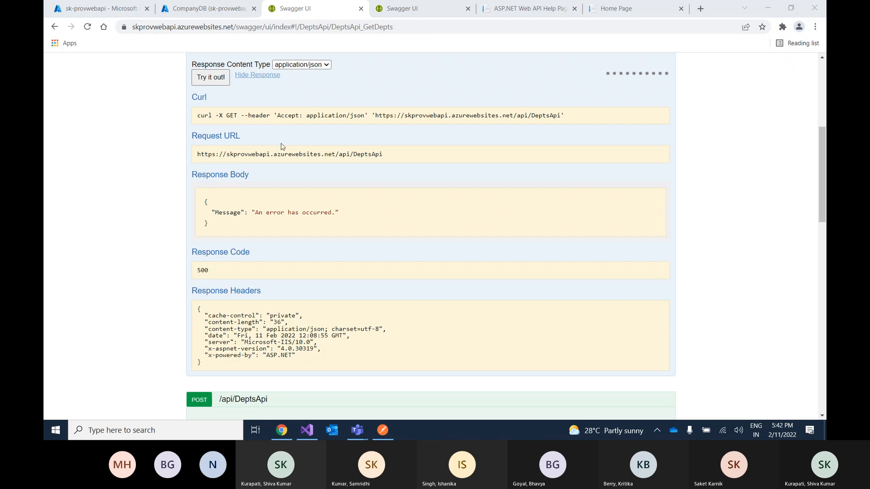
scroll(285, 169, up, 1)
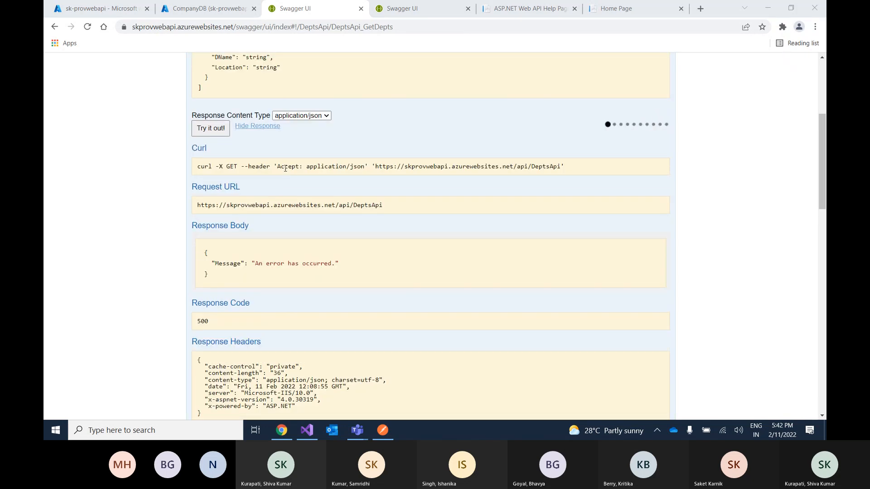
scroll(286, 169, up, 3)
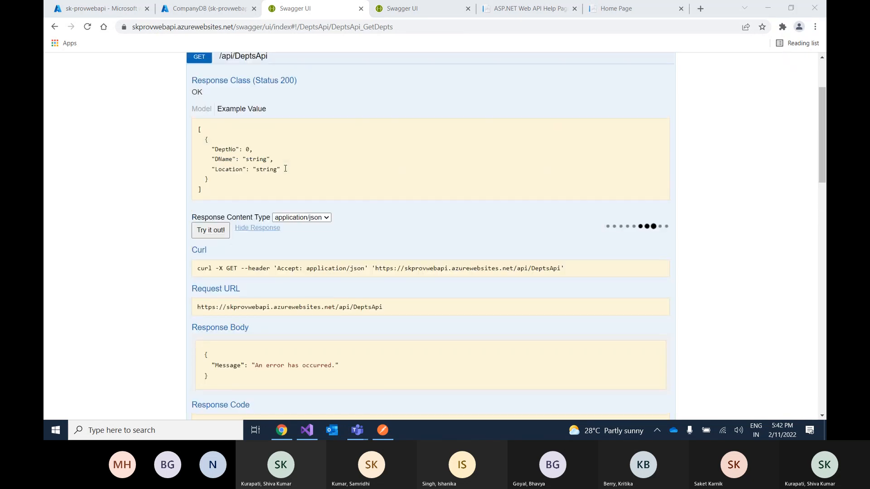
scroll(285, 173, down, 1)
scroll(285, 173, down, 1)
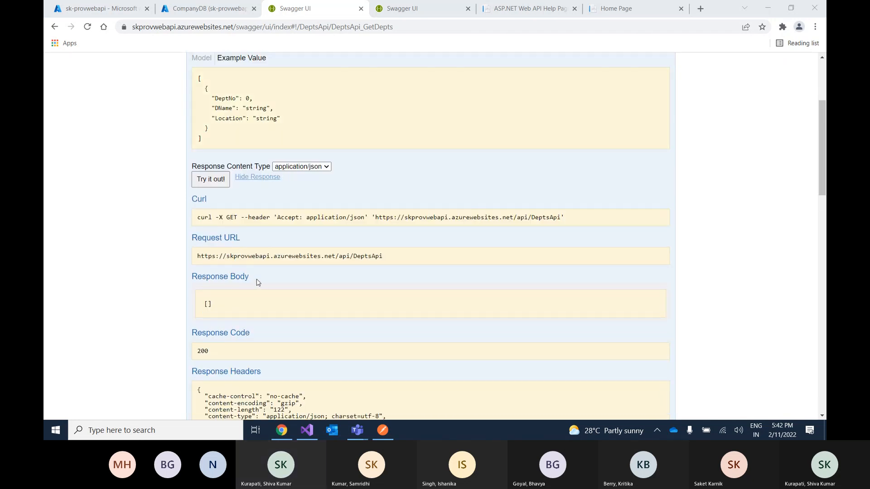
scroll(259, 283, down, 2)
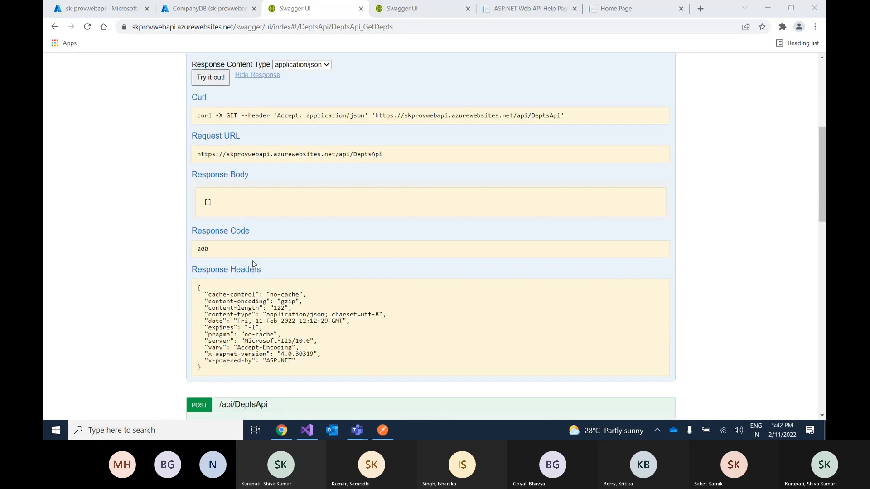
drag(229, 251, 200, 251)
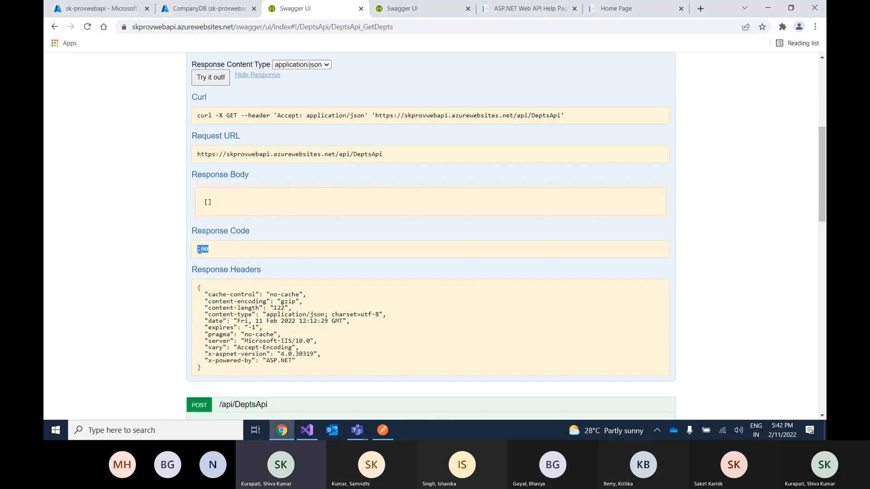
click(282, 244)
Collapse the GET operation, submit the POST /api/DeptsApi request with the prepared DeptNo 20 record and check its response.
scroll(292, 233, up, 3)
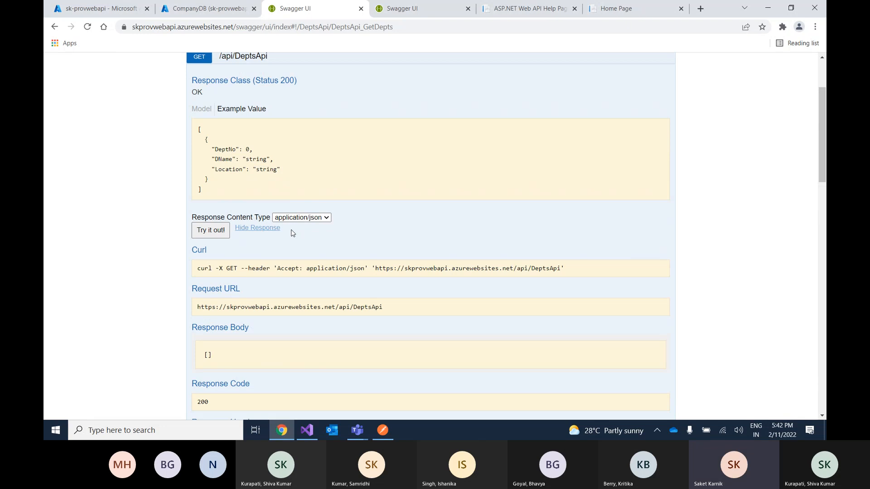
scroll(293, 228, up, 2)
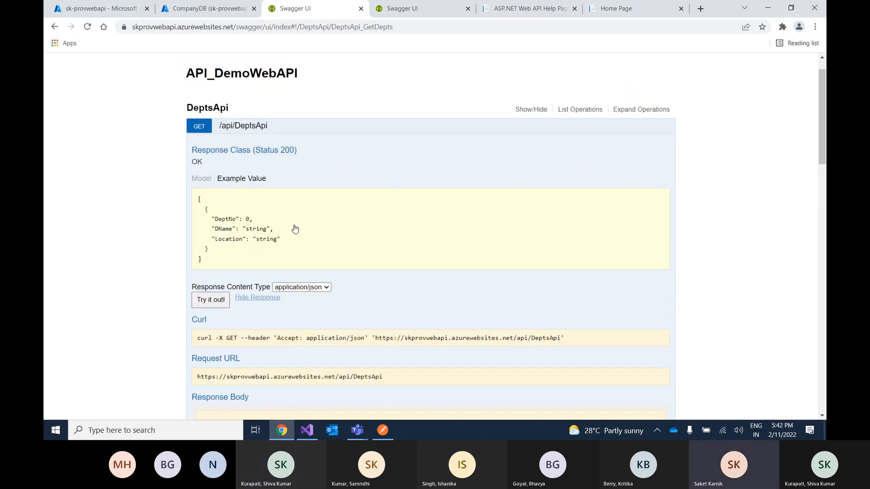
click(209, 162)
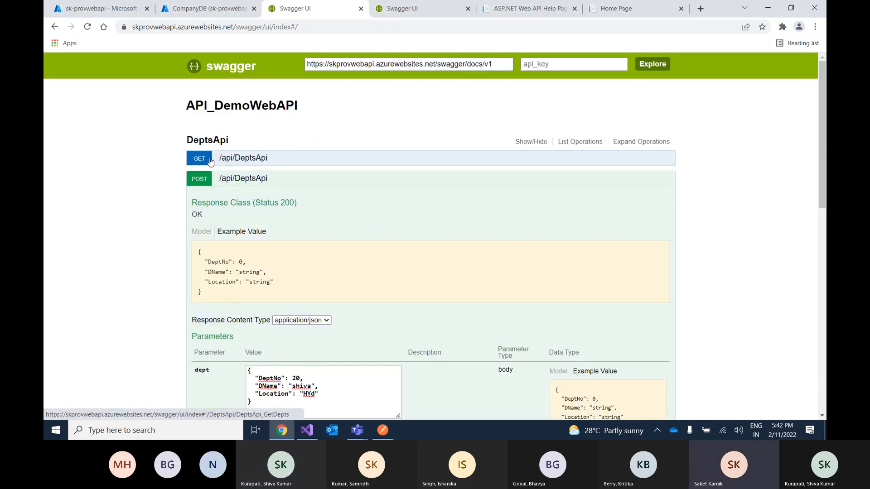
scroll(292, 224, down, 1)
scroll(293, 224, down, 2)
click(207, 357)
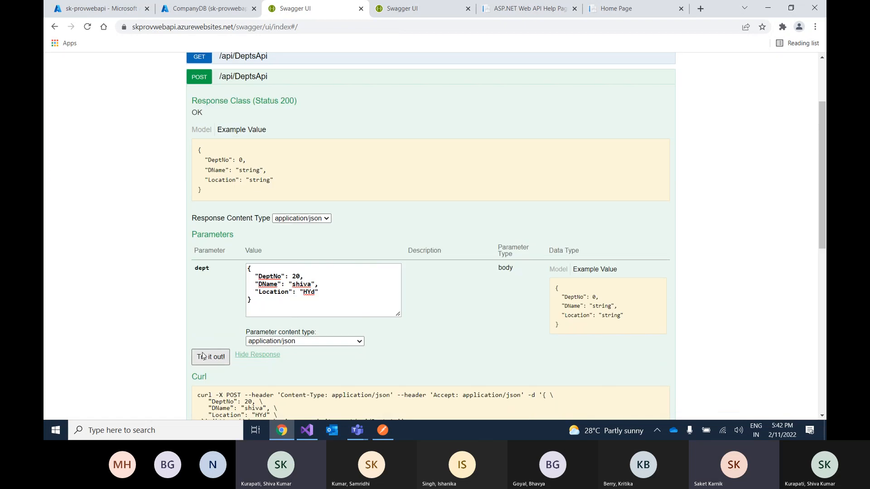
scroll(306, 264, down, 5)
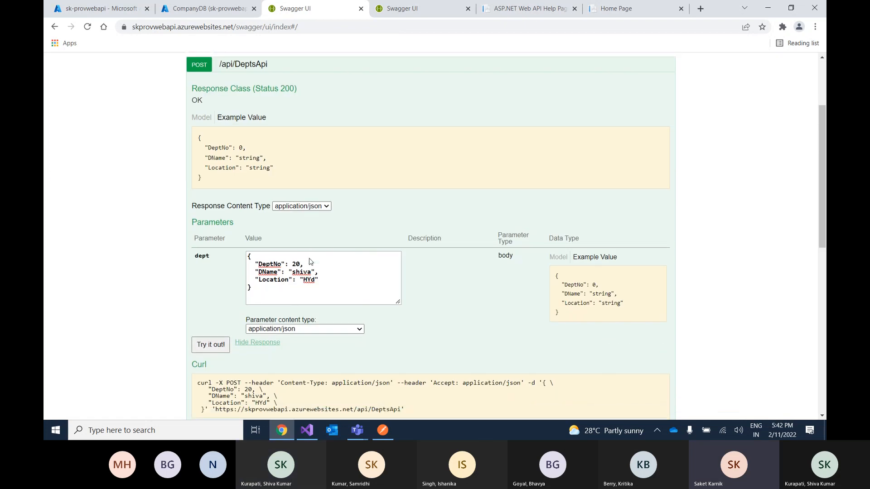
scroll(300, 265, down, 1)
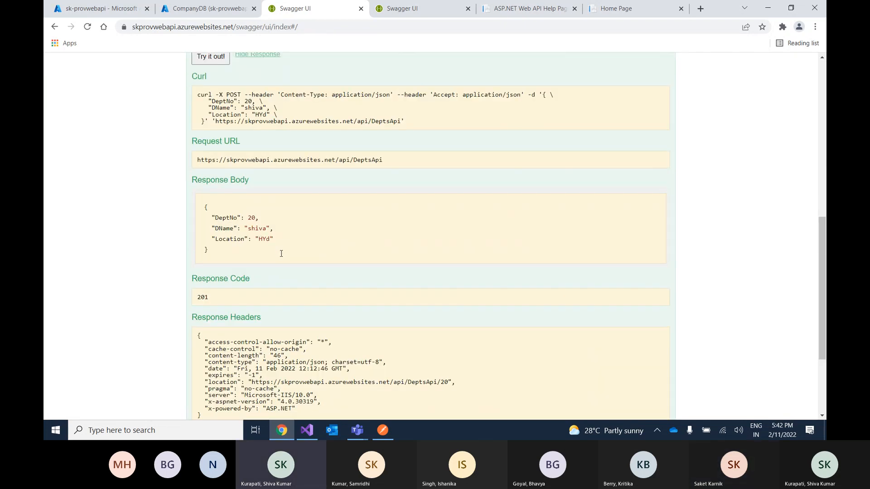
Expand the GET /api/DeptsApi operation again and rerun its request to retrieve the departments.
scroll(282, 253, up, 9)
click(243, 157)
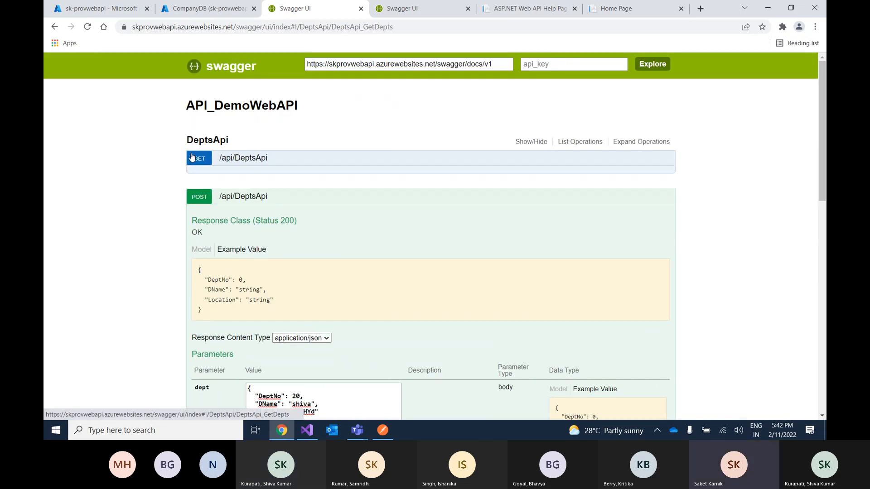
click(211, 333)
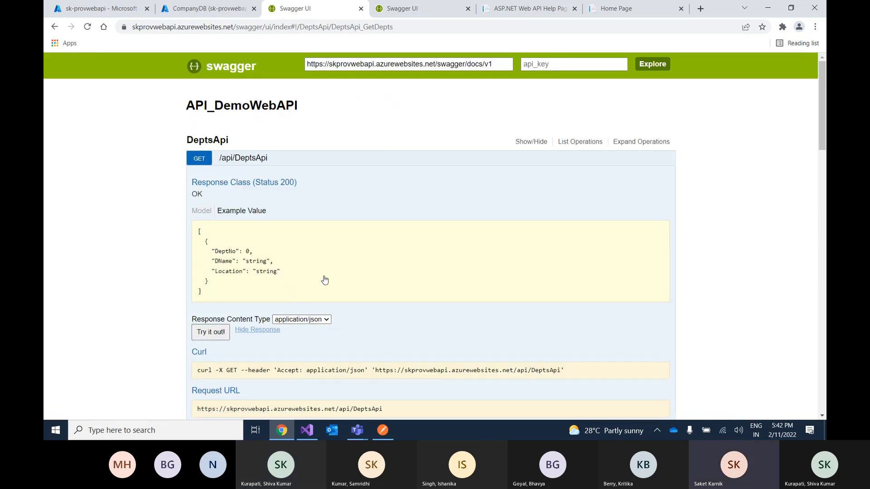
scroll(330, 281, down, 7)
Switch to Visual Studio and examine the server entry of the cs connection string in Web.config.
mouse_move(307, 430)
click(307, 385)
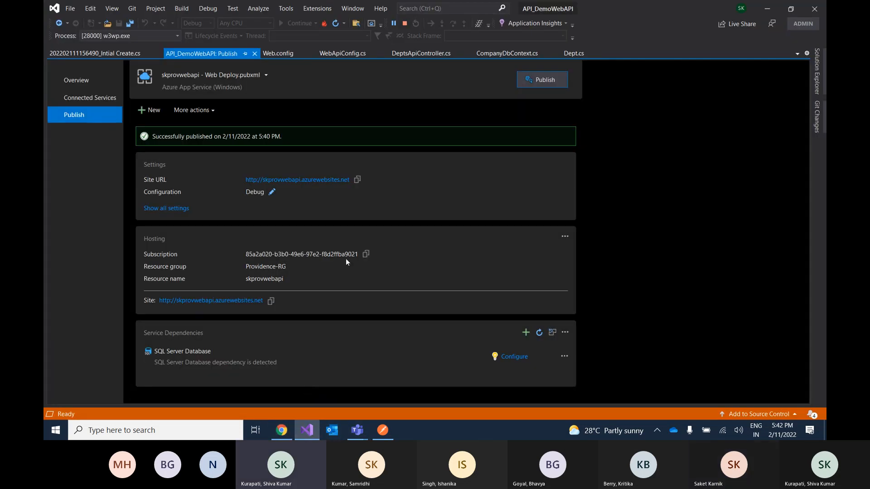
click(287, 56)
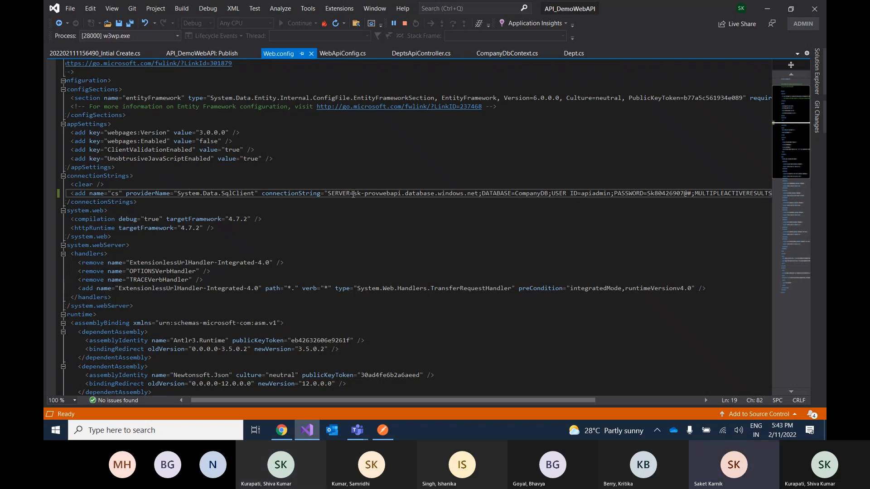
drag(353, 194, 345, 194)
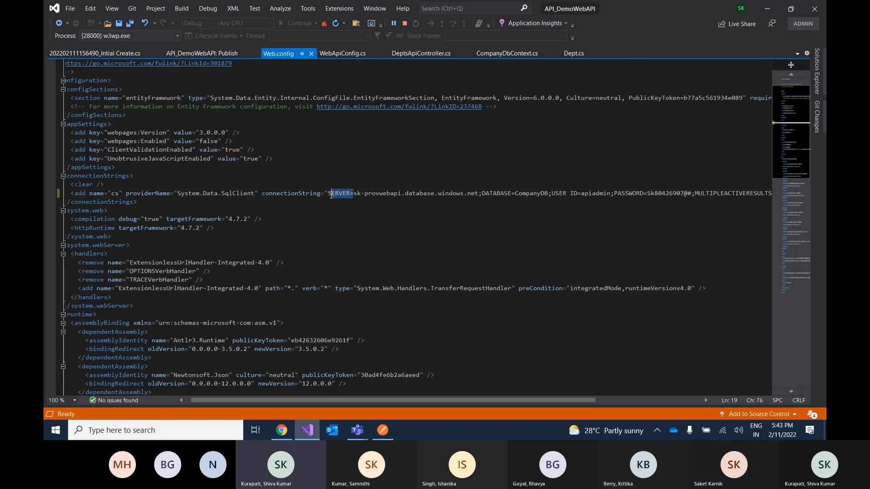
click(244, 229)
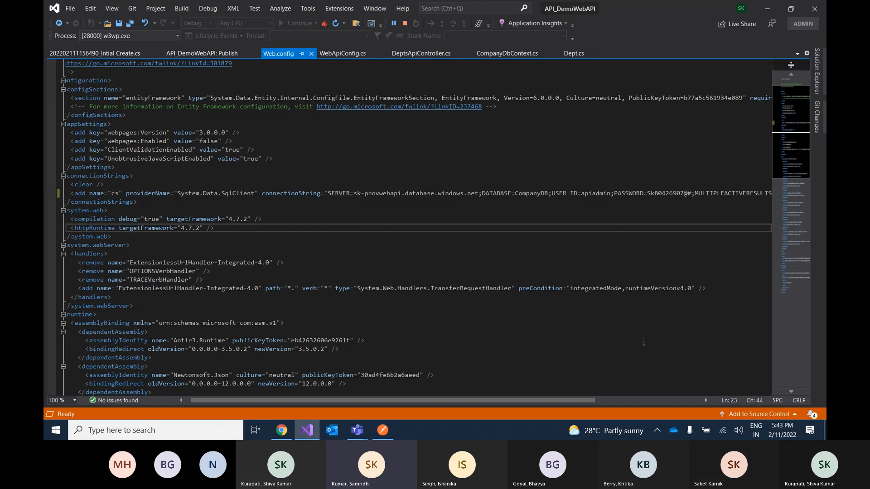
click(357, 430)
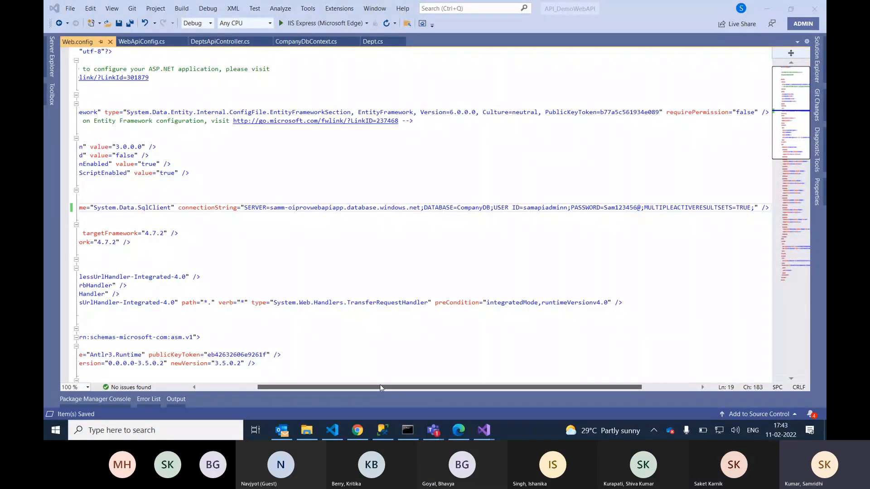
Check the full connection string in Web.config and start the API_DemoWebAPI project in IIS Express with Microsoft Edge.
drag(383, 387, 396, 387)
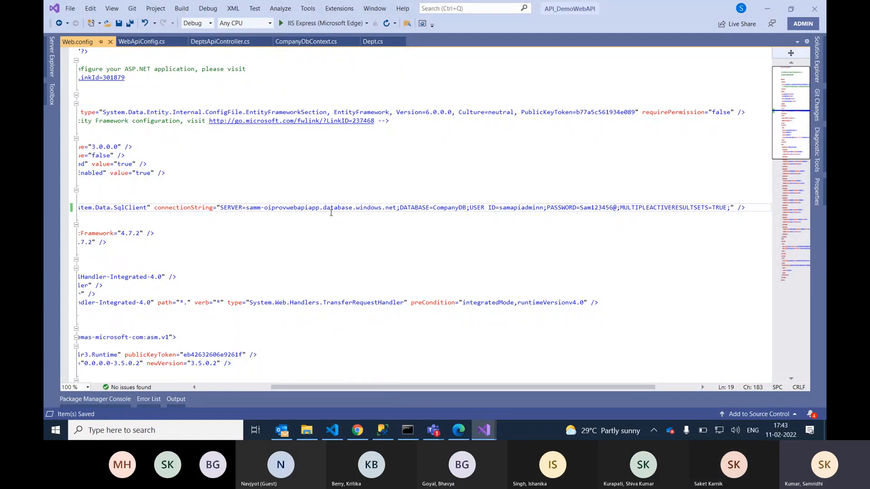
click(817, 59)
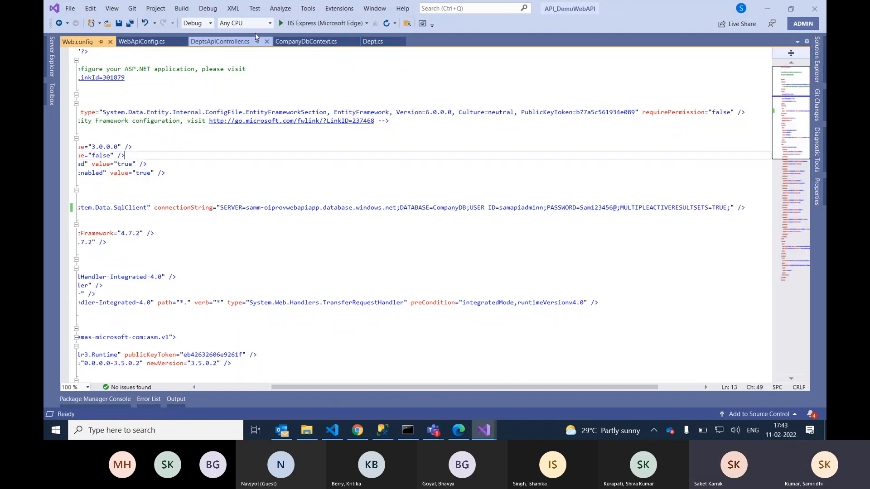
click(301, 25)
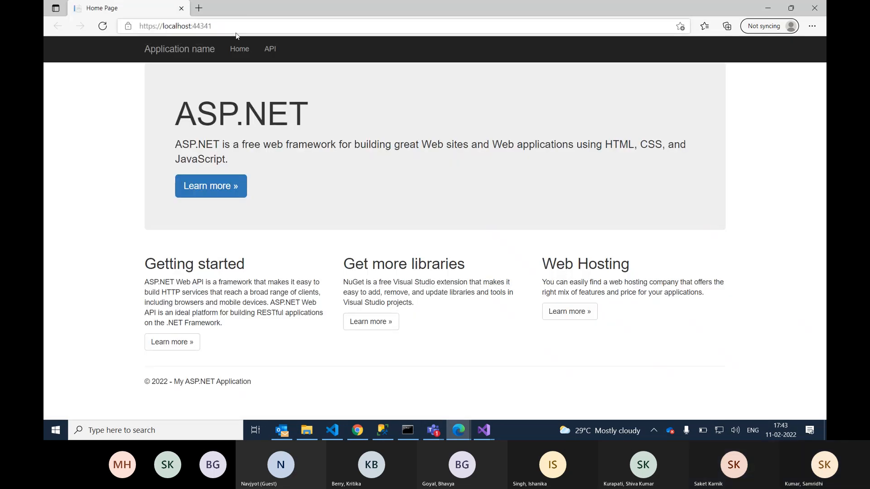
Open the local site's API help page and replace Help with swagger in its address to load Swagger UI.
click(263, 42)
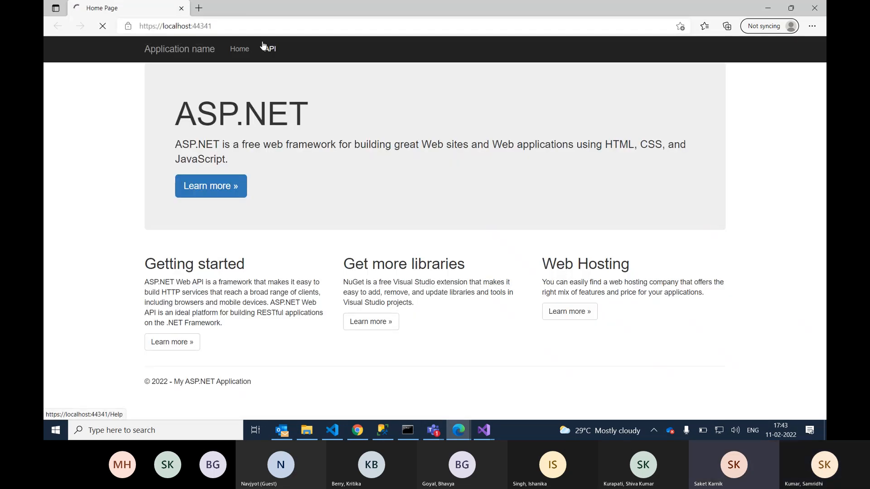
double_click(263, 27)
key(BackSpace)
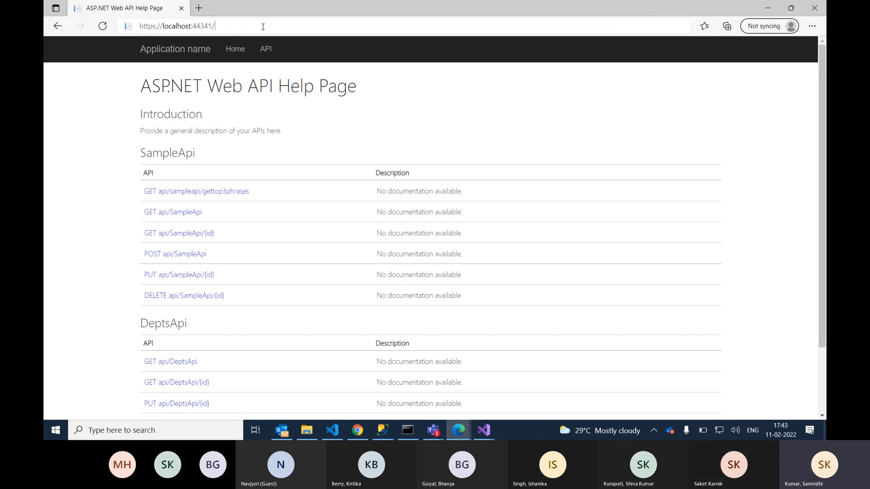
text(swagger)
key(Return)
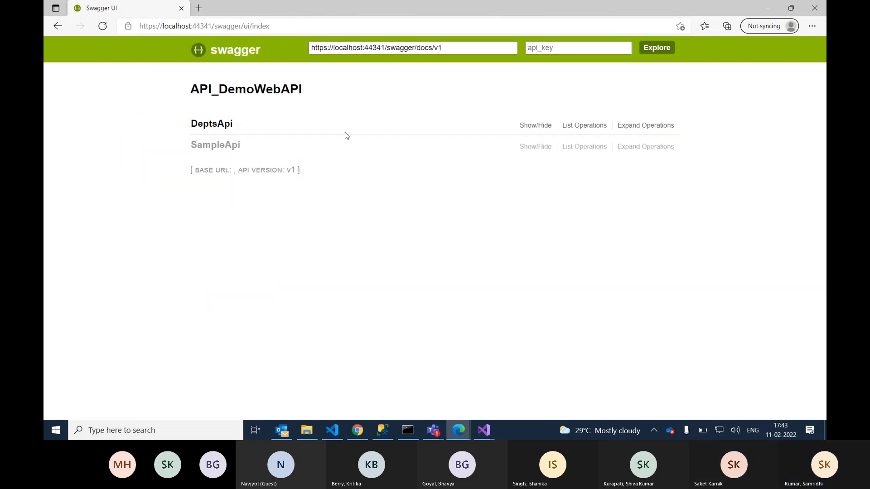
List the DeptsApi operations, expand GET /api/DeptsApi and run its request against the local site.
click(211, 126)
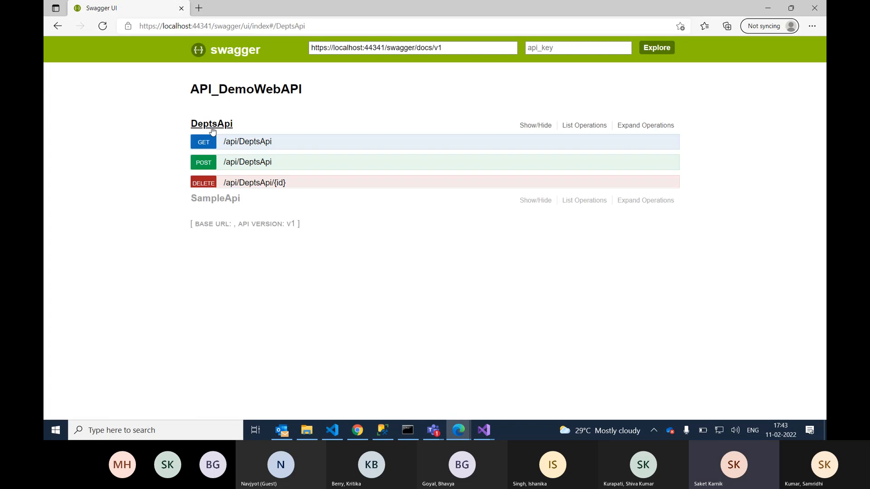
click(213, 142)
click(208, 317)
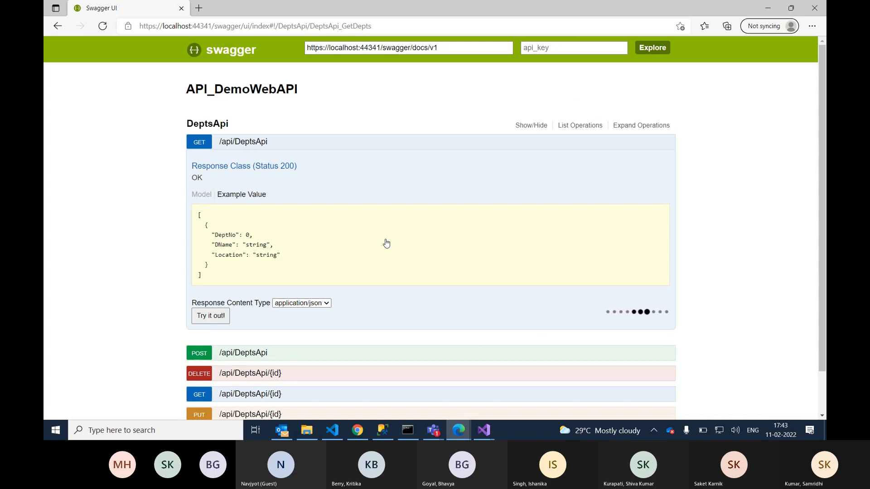
scroll(386, 240, down, 1)
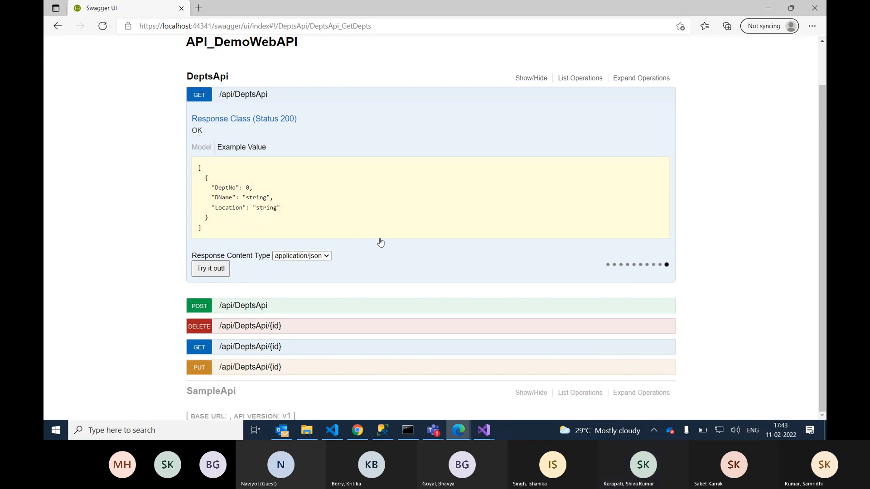
scroll(381, 242, up, 1)
scroll(386, 236, down, 1)
scroll(389, 236, up, 1)
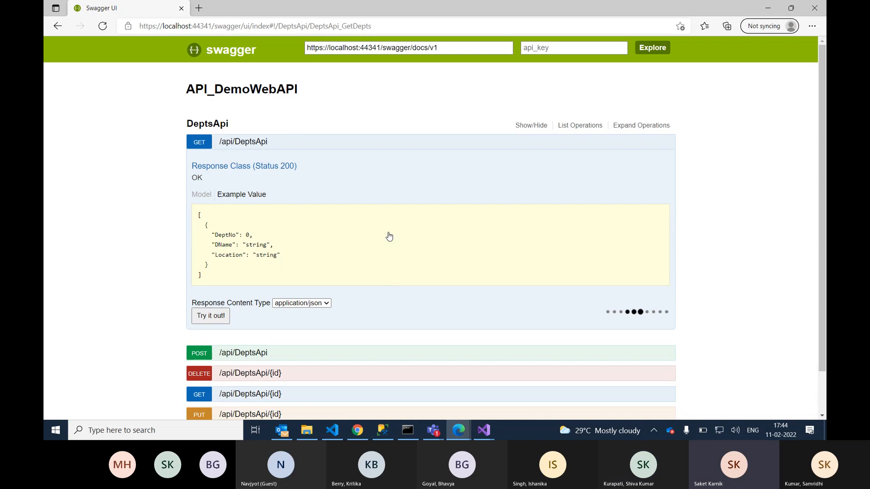
scroll(390, 236, down, 1)
scroll(390, 236, up, 1)
scroll(392, 241, down, 1)
scroll(392, 242, up, 1)
scroll(393, 244, down, 1)
scroll(380, 229, up, 1)
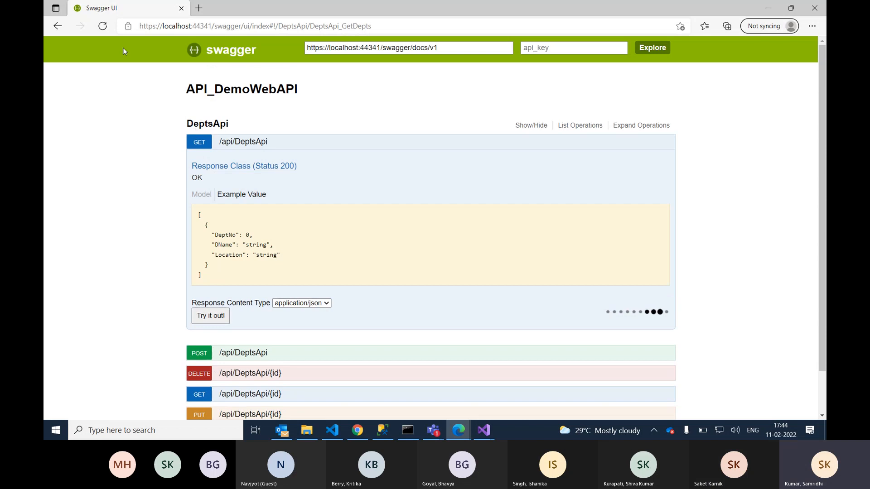
Reload the local Swagger page and run the GET /api/DeptsApi request again.
click(107, 30)
click(211, 316)
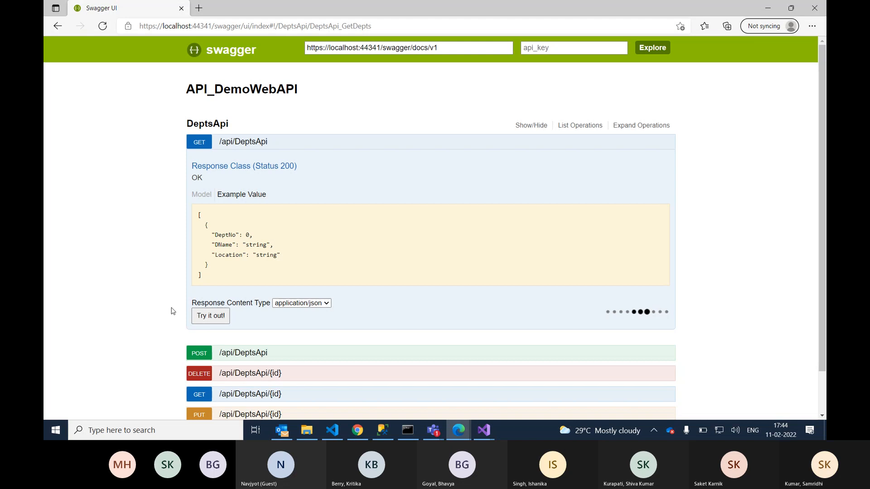
scroll(290, 268, down, 1)
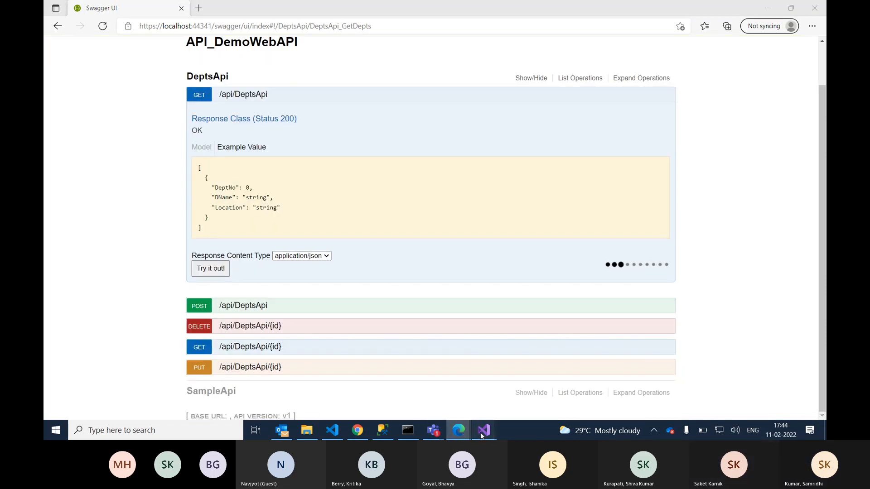
Check the connection string in Web.config and the SQL server's firewall settings in the Azure portal.
mouse_move(482, 435)
click(422, 358)
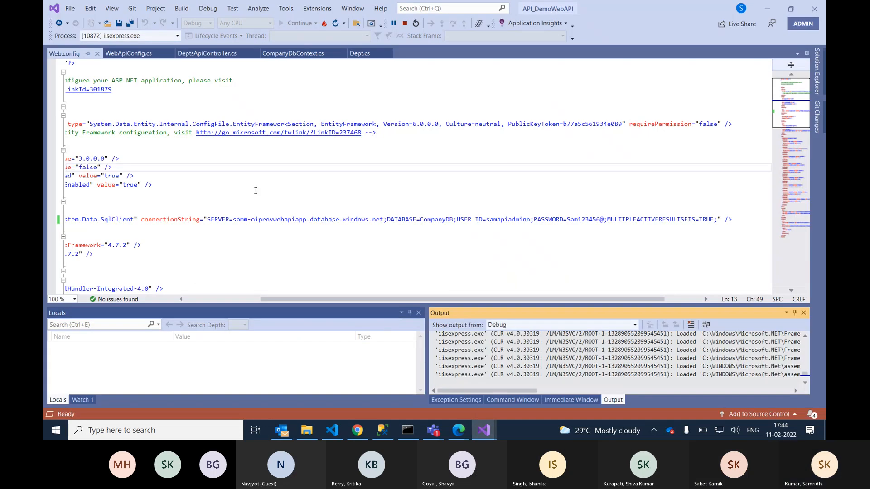
click(818, 72)
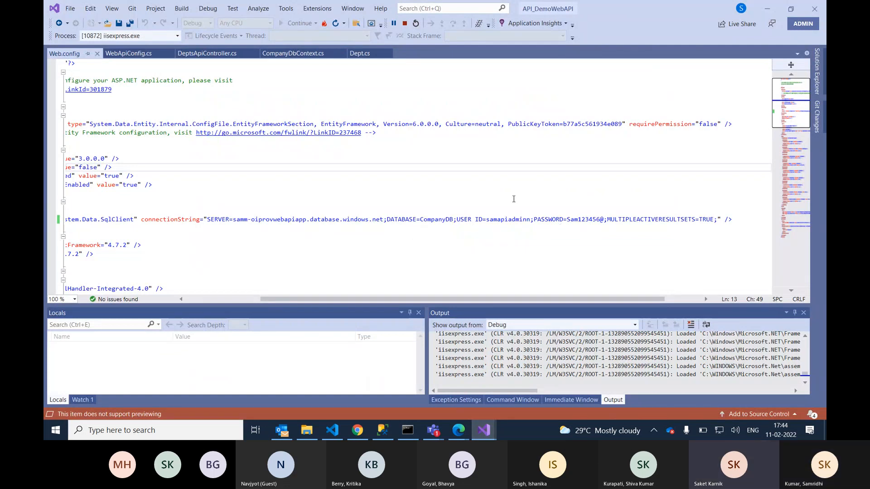
click(455, 436)
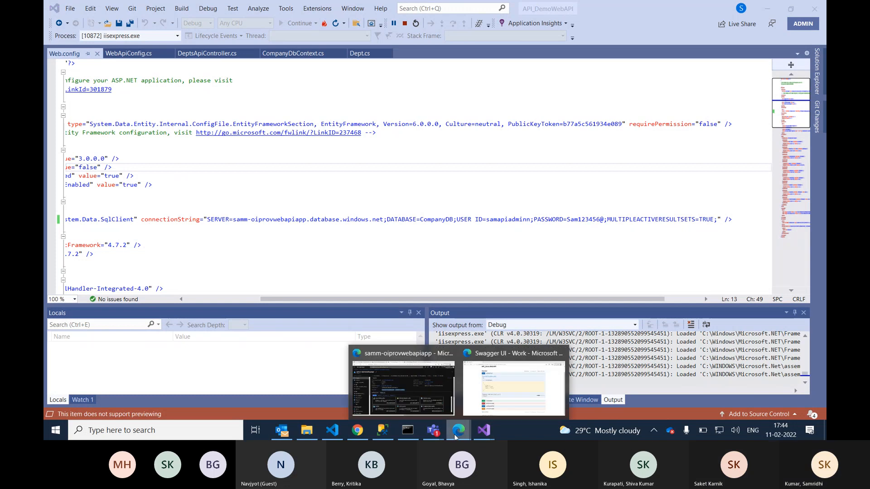
click(624, 161)
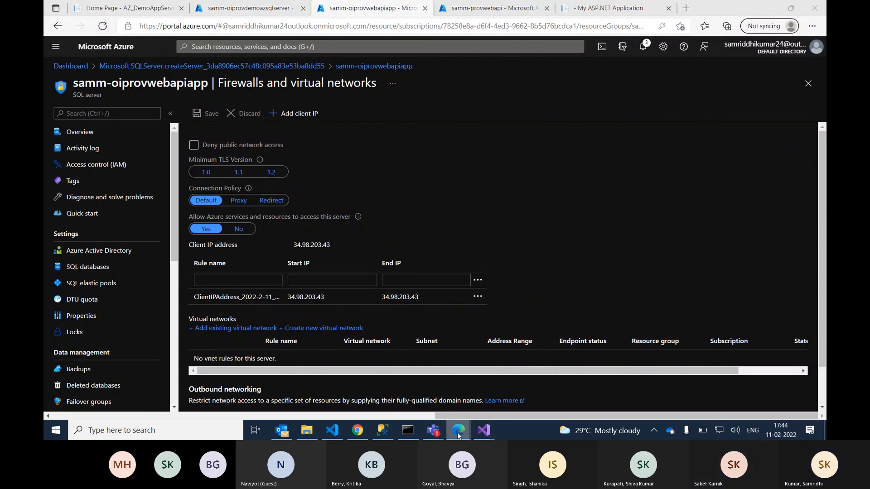
Return to the local Swagger page and read the GET /api/DeptsApi response body, including its inner exception message.
mouse_move(459, 431)
click(516, 381)
scroll(459, 275, down, 5)
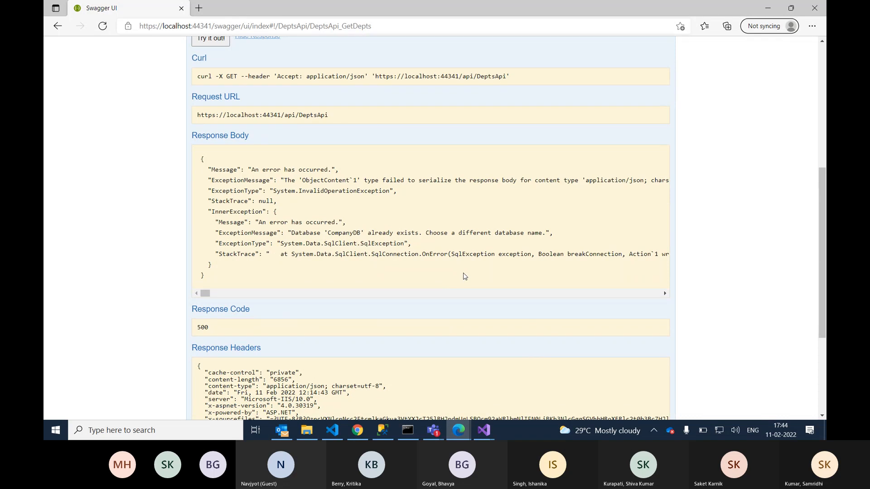
drag(319, 231, 536, 238)
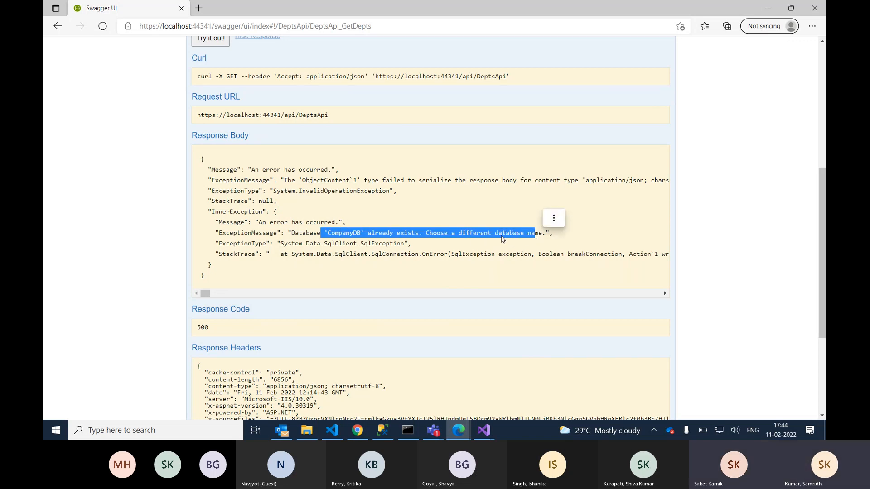
click(431, 257)
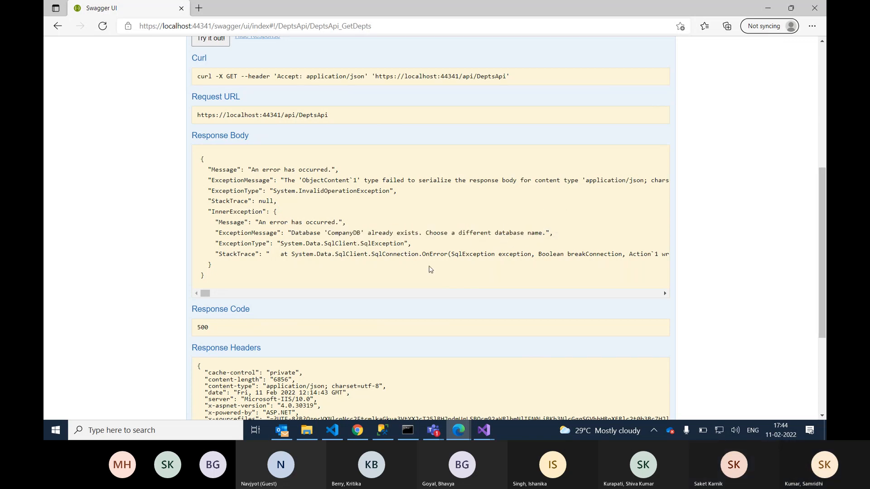
scroll(434, 265, down, 1)
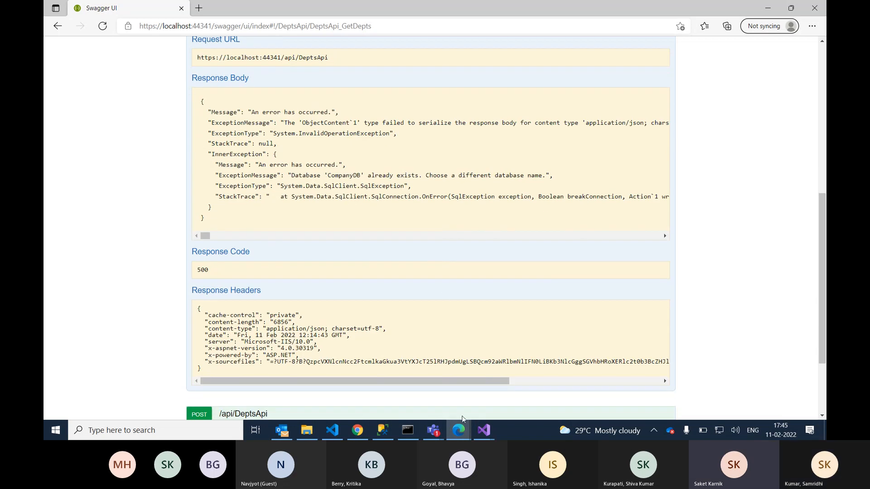
Check the local CompanyDB database and its Depts table in SQL Server Management Studio.
click(484, 430)
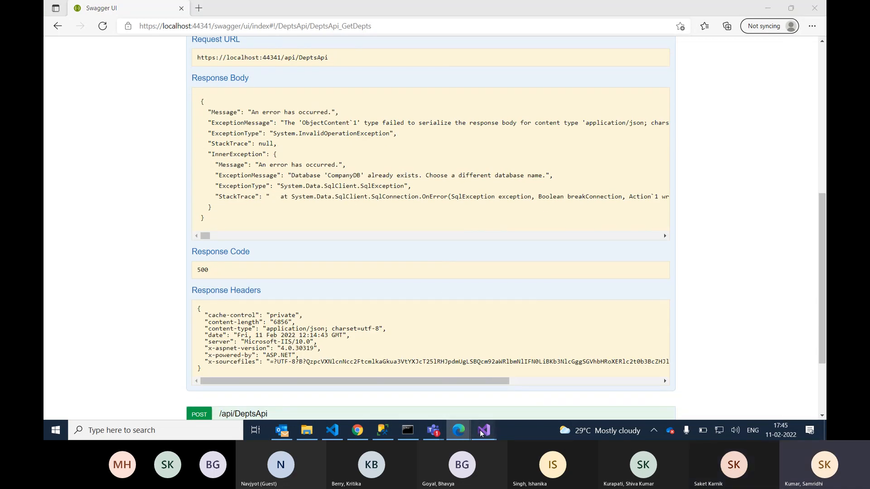
click(387, 434)
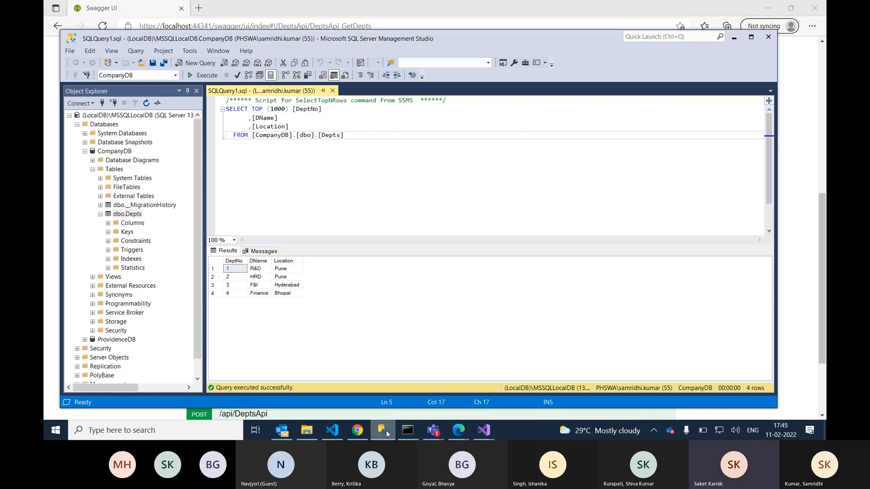
click(385, 432)
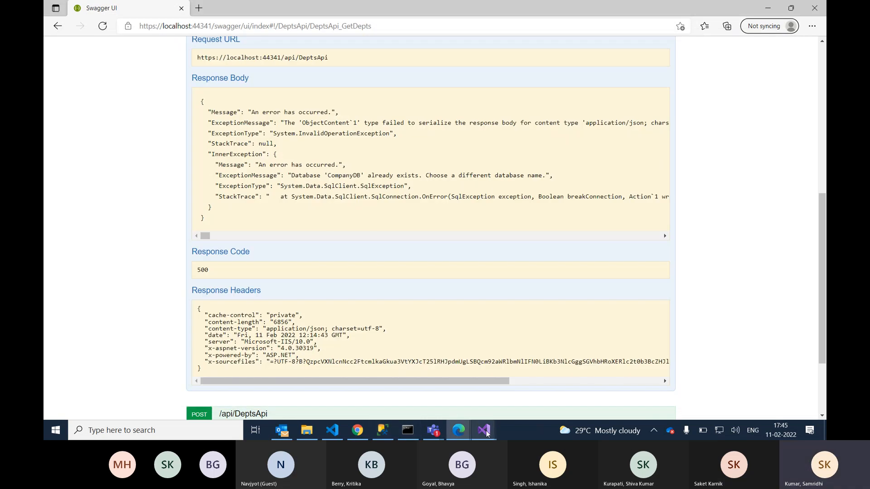
In the API_DemoWebAPI project's Web.config, set the connection string's database to CompanyDB2 and save all files, stopping the debug session.
mouse_move(487, 434)
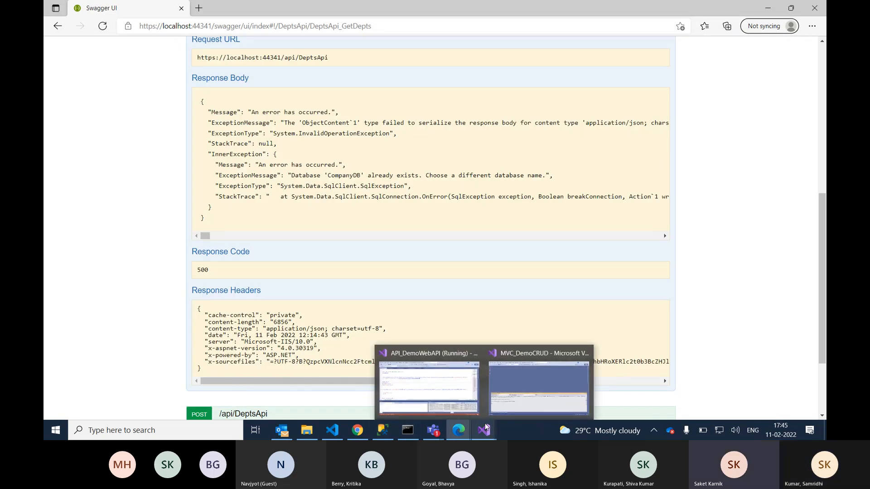
click(428, 385)
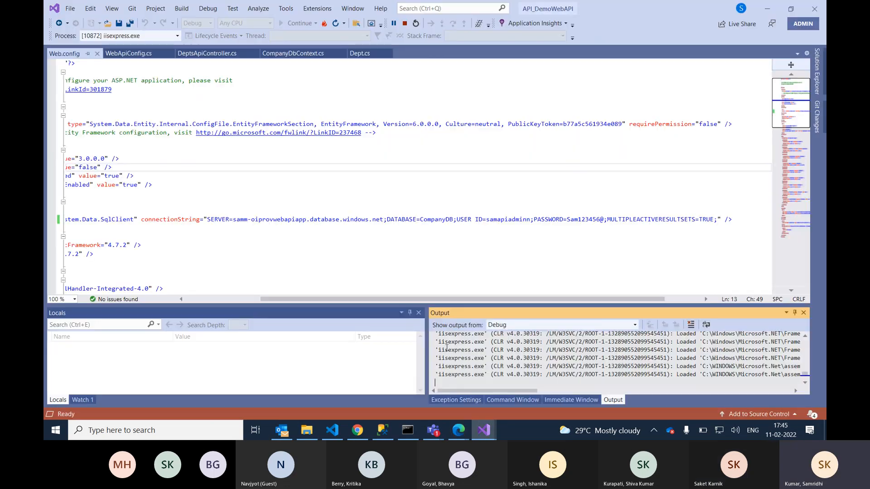
click(817, 75)
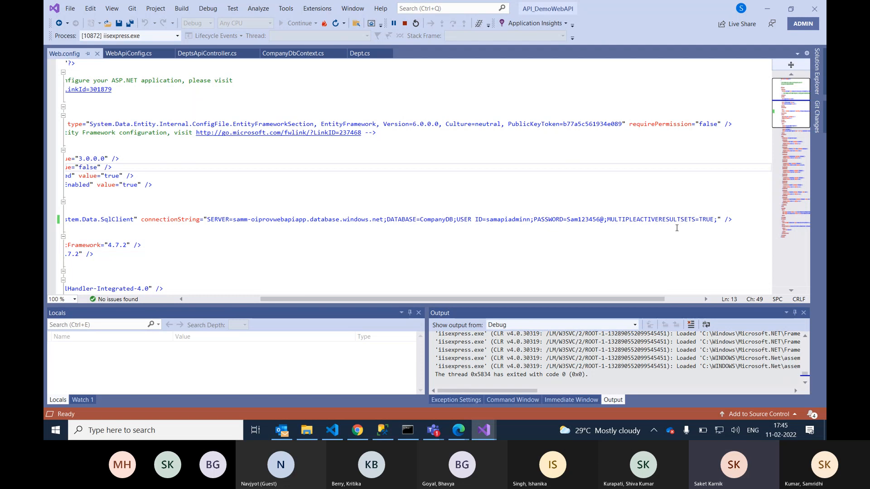
click(454, 220)
text(2)
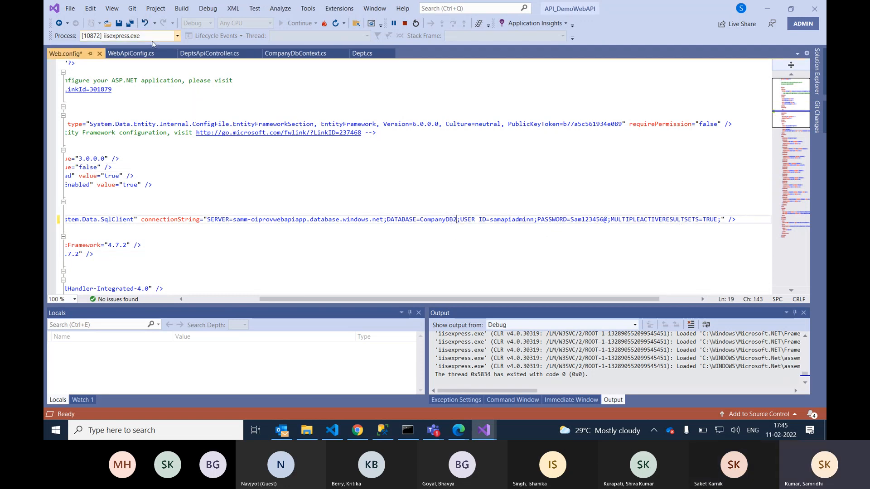
click(131, 24)
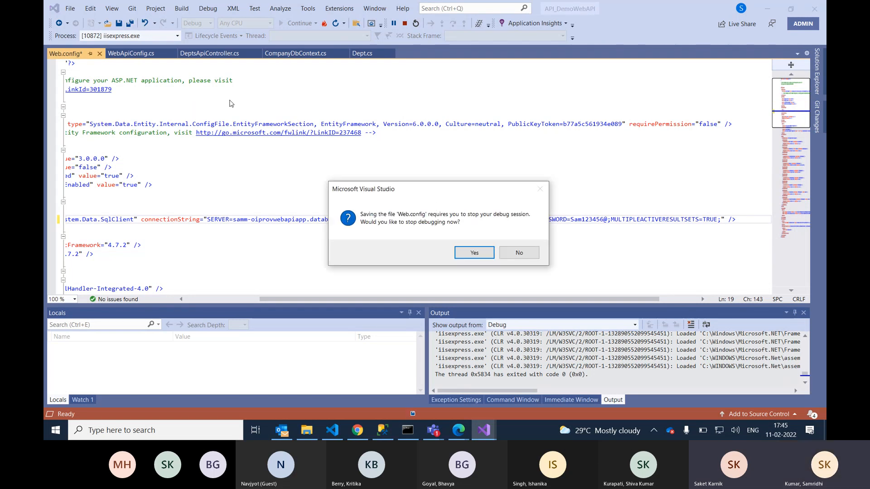
click(467, 251)
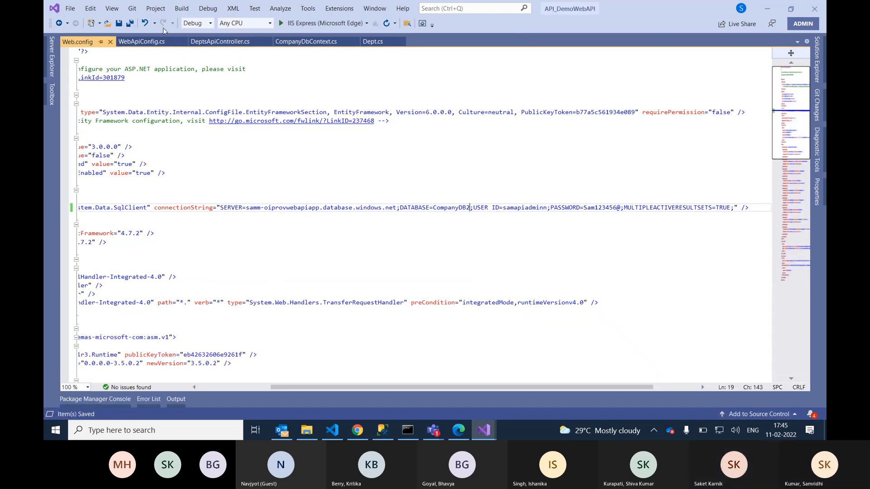
Start the API_DemoWebAPI project in IIS Express and open the local site's swagger address.
click(317, 23)
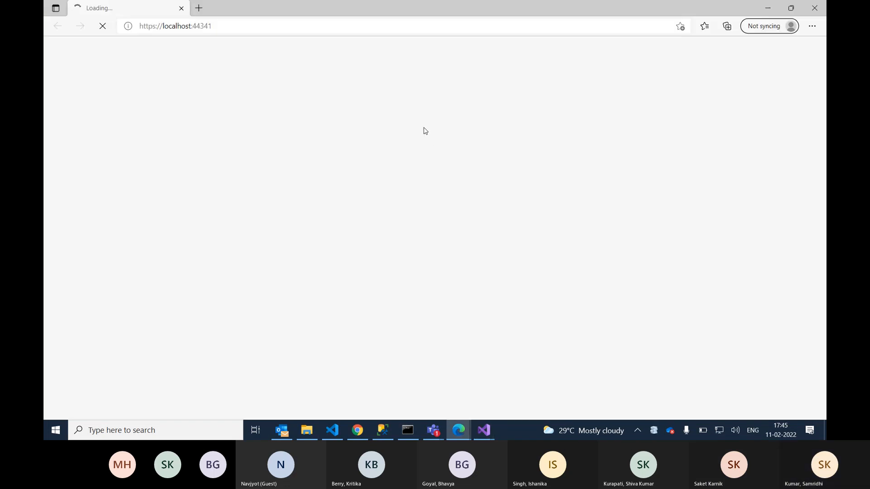
double_click(217, 28)
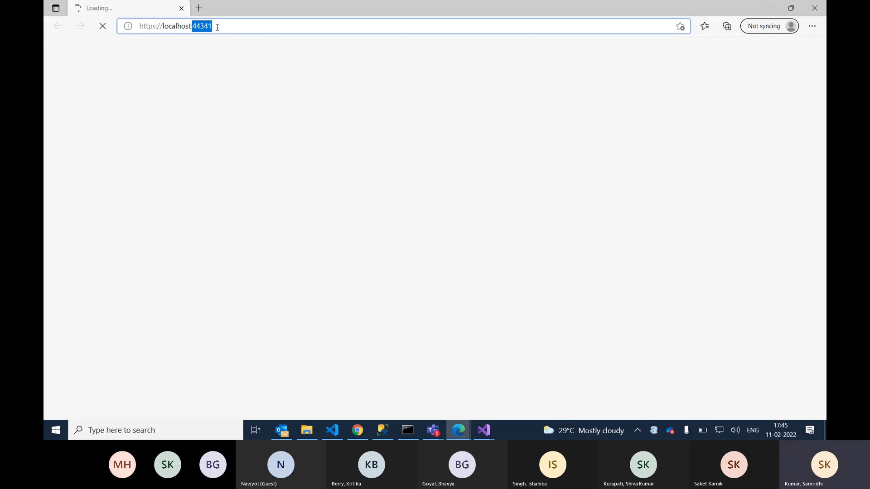
click(220, 28)
text(/swagger)
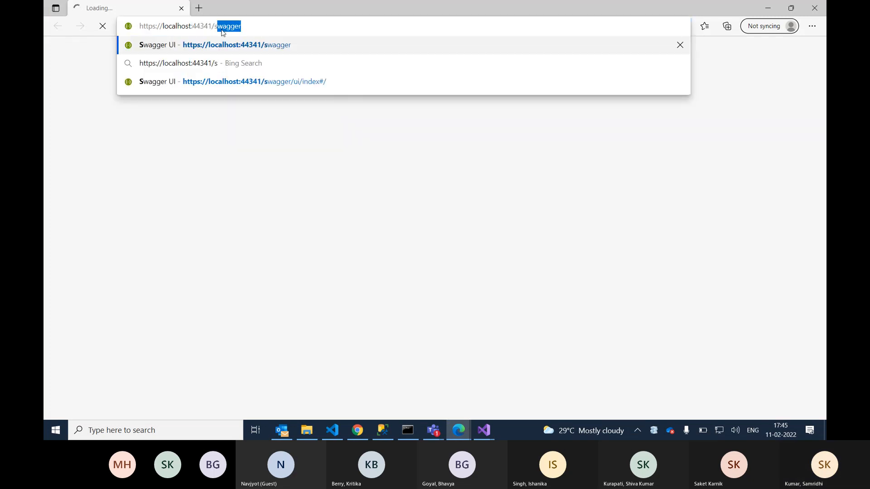
click(234, 46)
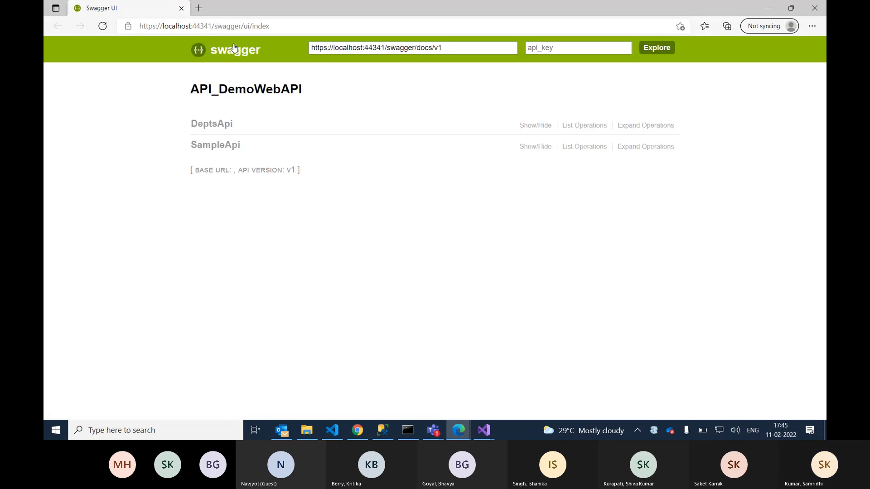
List the DeptsApi operations, run the GET /api/DeptsApi request against the local site and wait for its response.
click(229, 125)
click(204, 144)
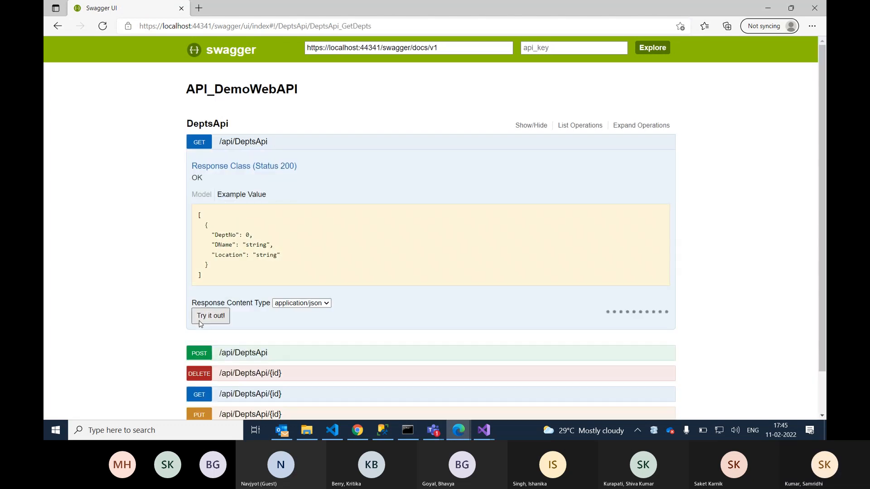
scroll(127, 268, down, 2)
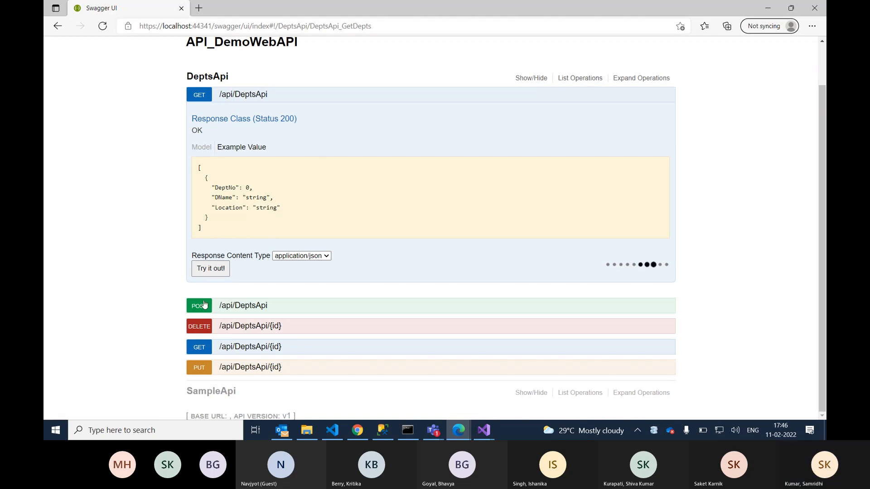
scroll(286, 270, up, 1)
scroll(330, 249, down, 1)
scroll(332, 245, up, 1)
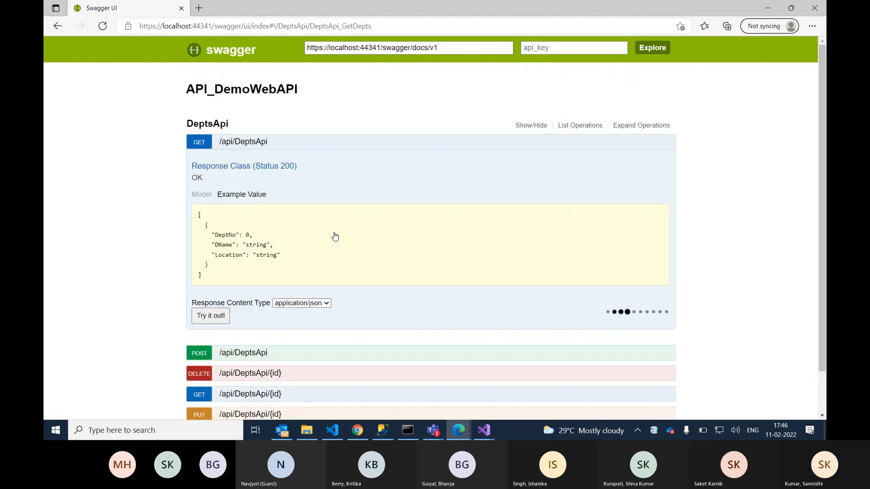
scroll(339, 233, down, 1)
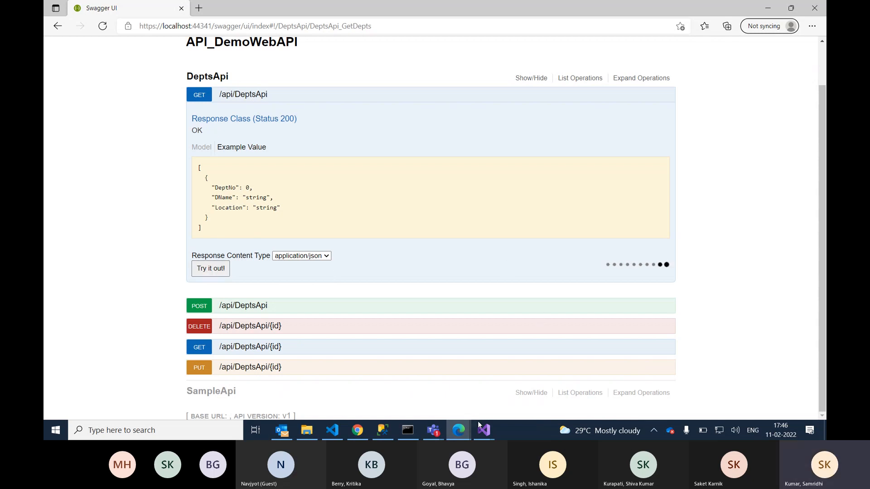
Switch to the Edge window with the published MVC application and request its Departments page again.
mouse_move(484, 431)
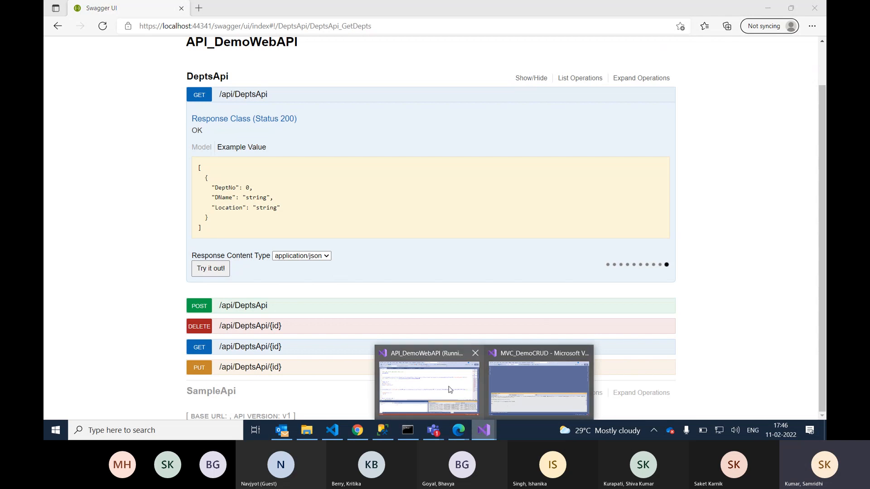
click(400, 385)
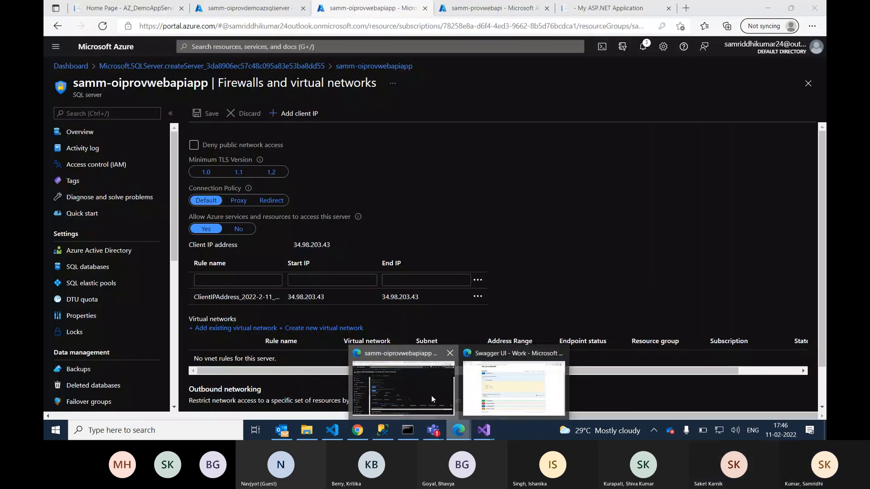
click(635, 8)
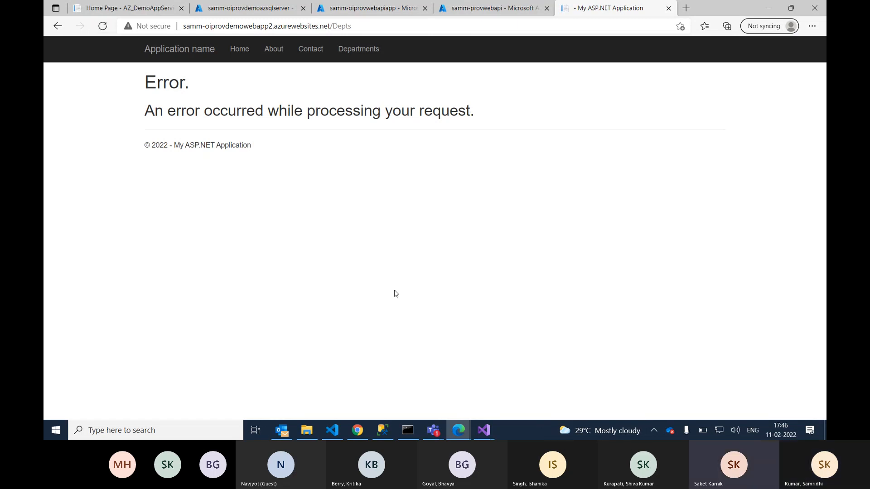
click(357, 49)
In the MVC_DemoCRUD solution, run Update-Database in the Package Manager Console with MVC_DemoCRUD.DAL as the default project.
mouse_move(485, 430)
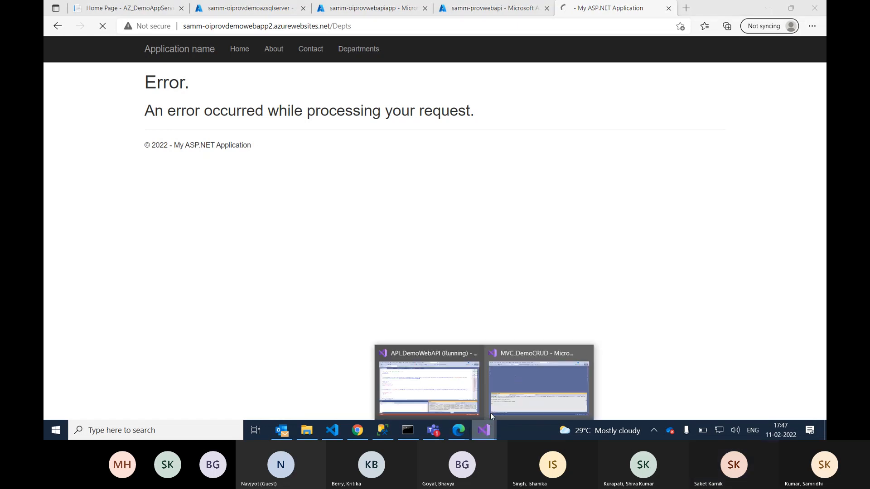
click(526, 376)
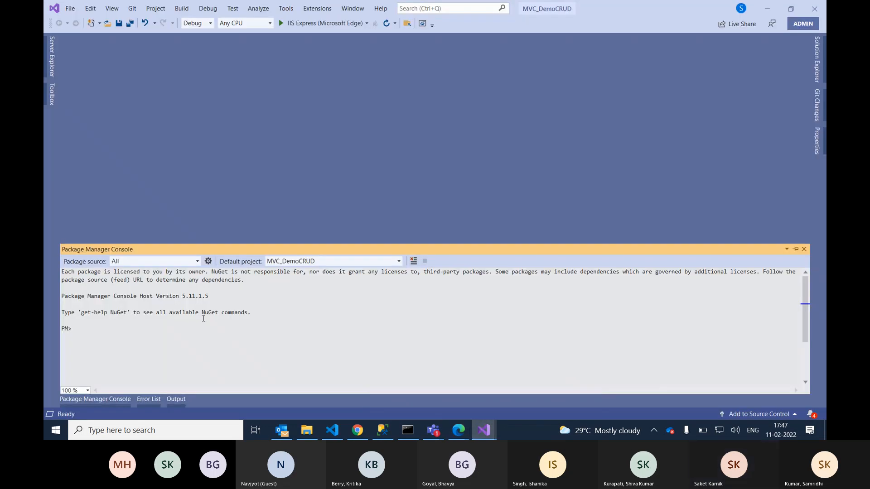
click(351, 262)
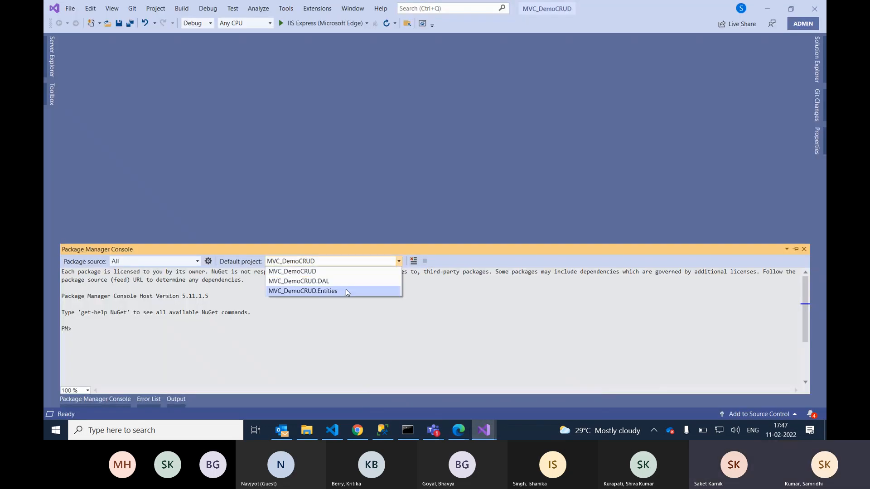
click(349, 285)
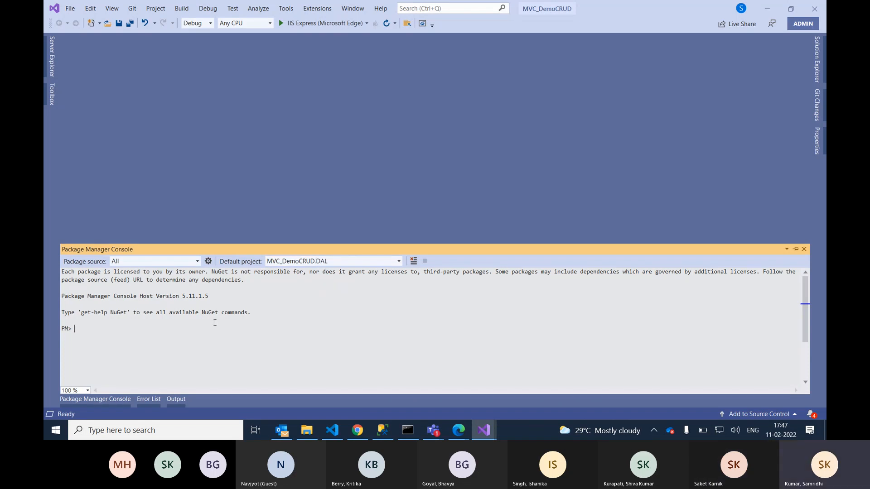
text(Upda)
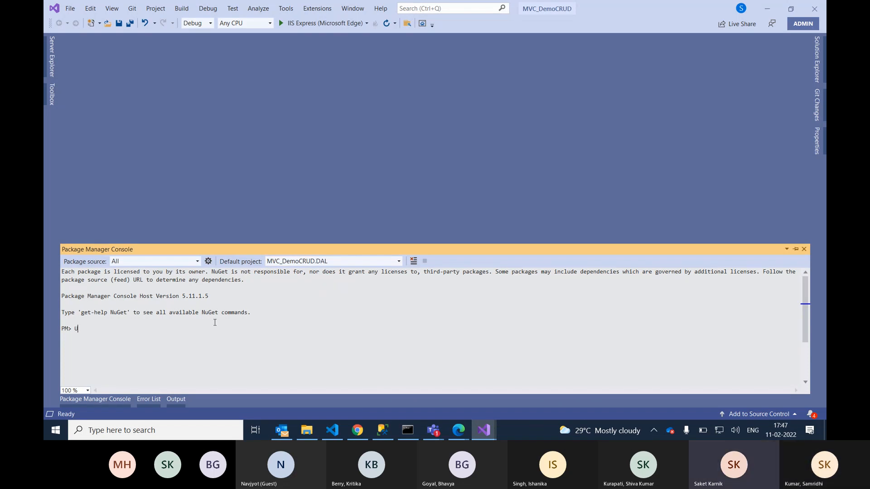
text(te)
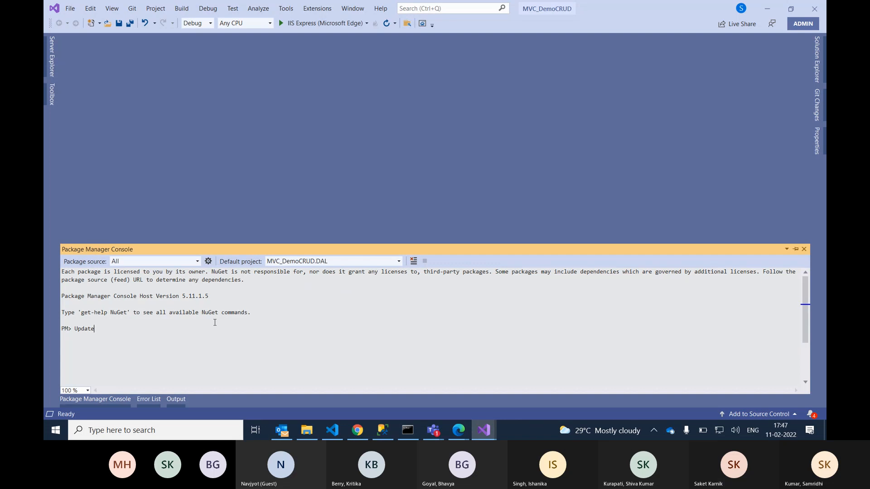
text(-Database)
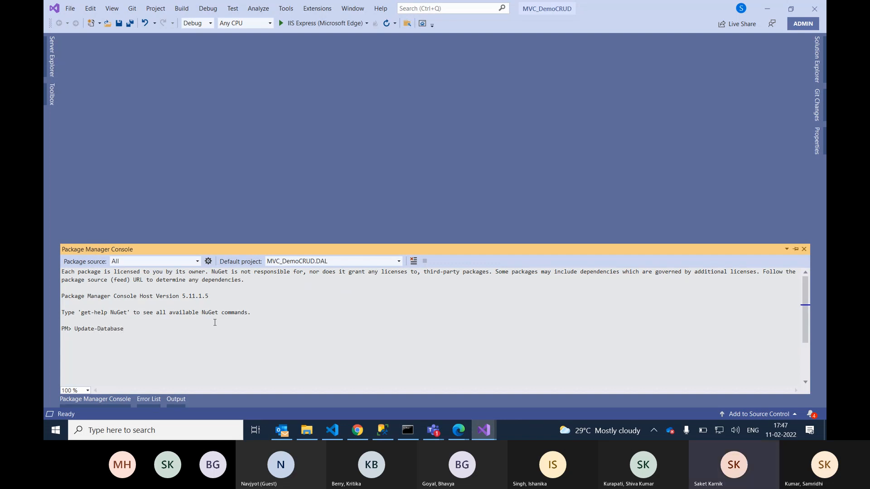
key(Return)
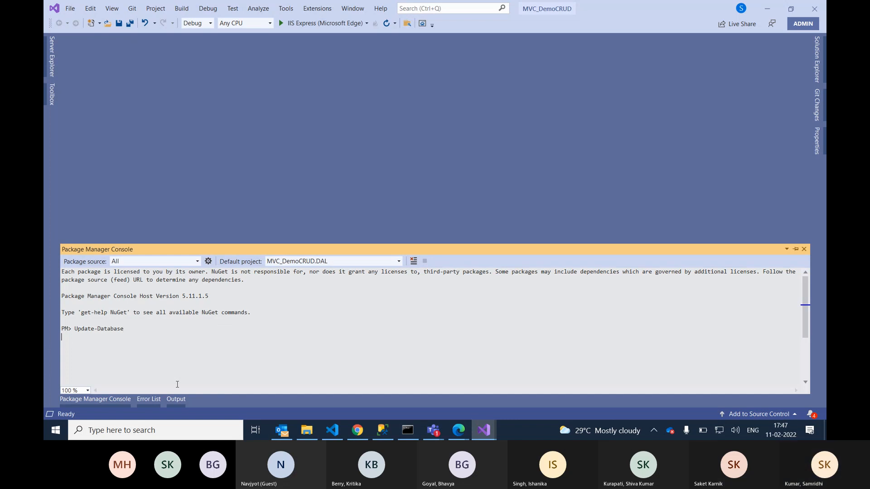
click(818, 70)
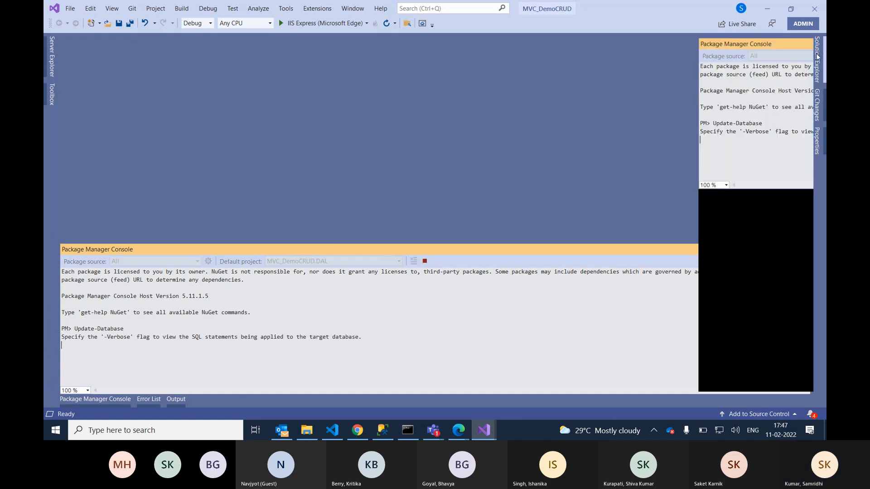
click(111, 401)
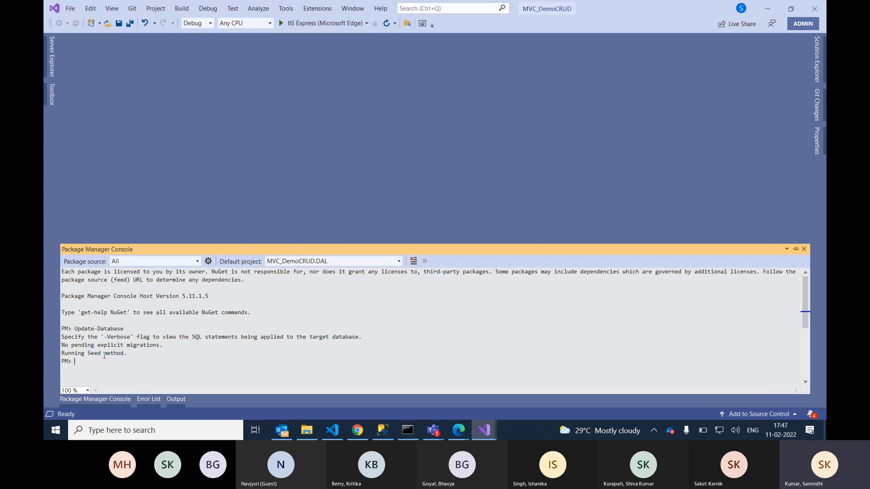
Switch to the Edge window with the published MVC application and reload its Departments page.
mouse_move(491, 432)
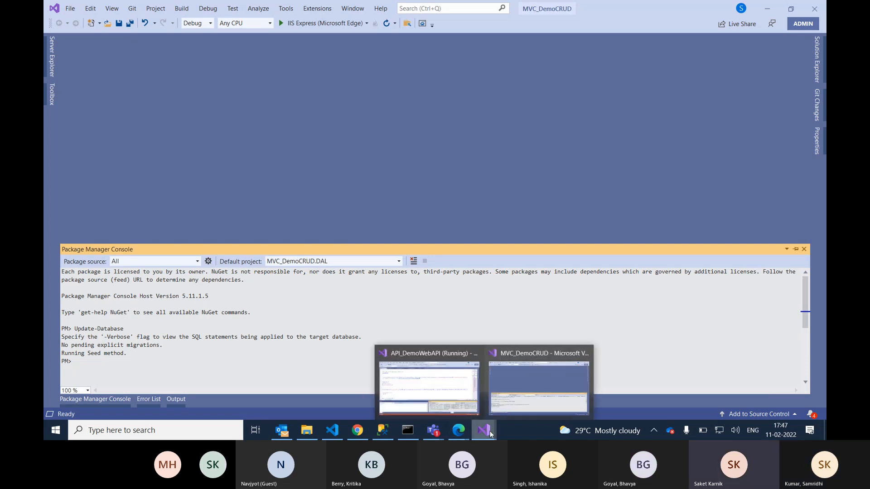
mouse_move(459, 430)
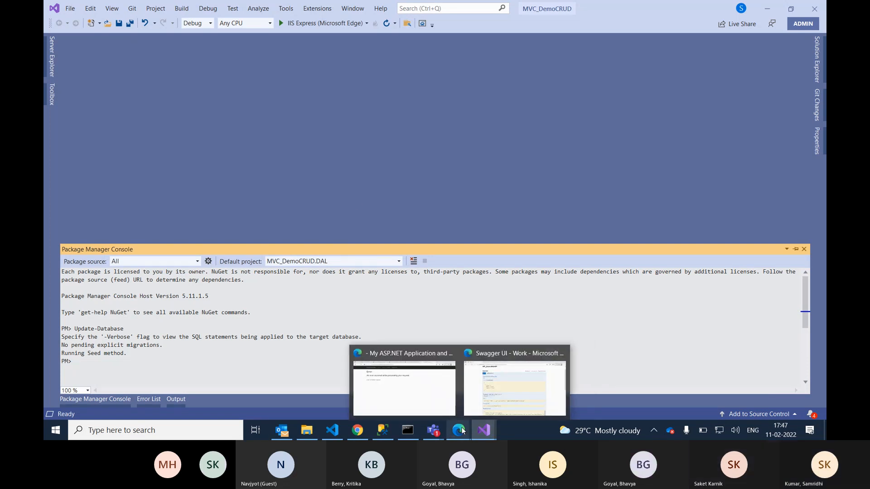
click(421, 393)
click(101, 27)
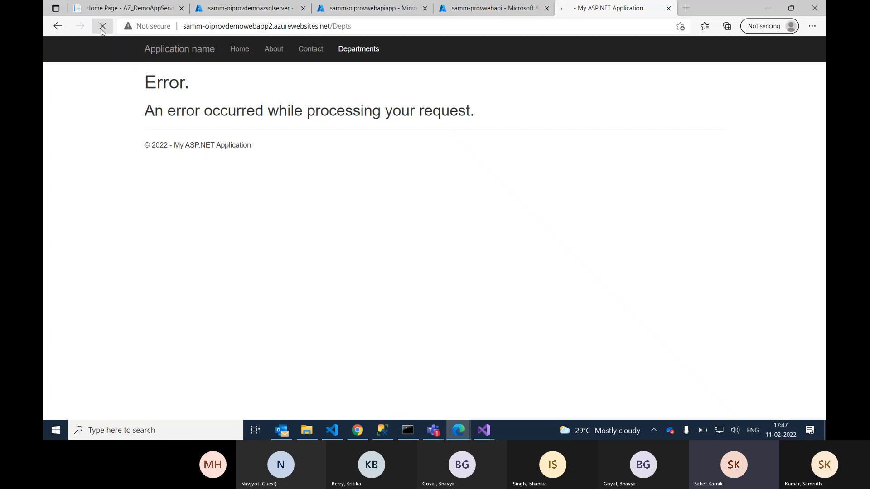
Return to the MVC_DemoCRUD solution and open the web project's Web.config to check its connection string.
click(484, 431)
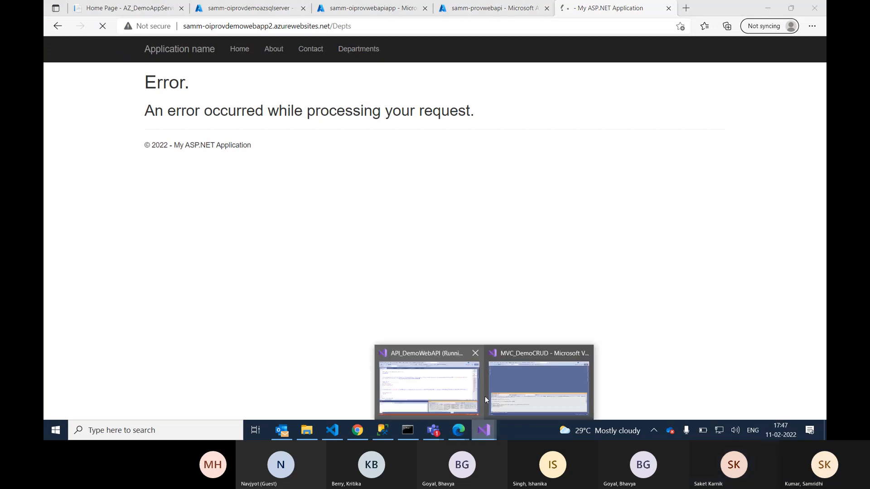
click(505, 376)
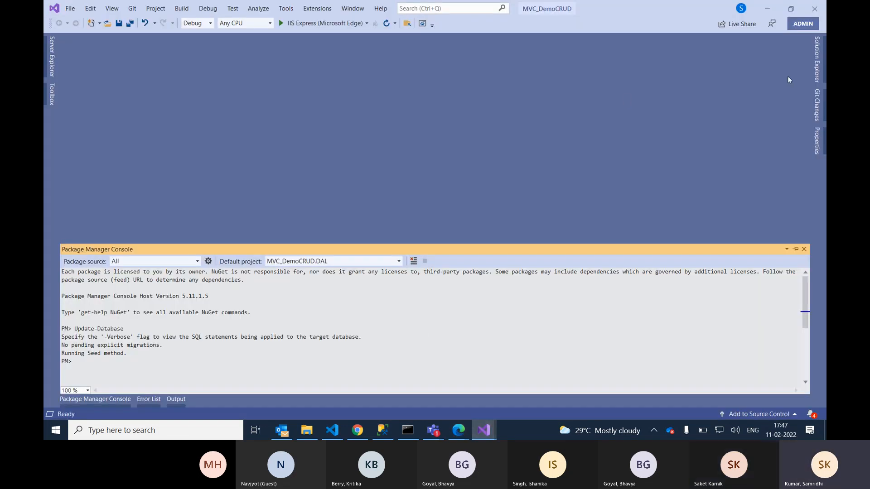
mouse_move(818, 62)
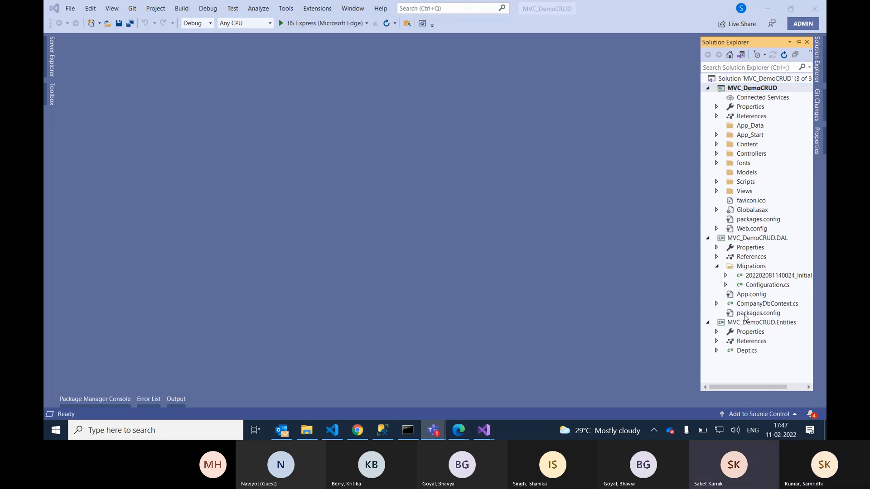
click(745, 230)
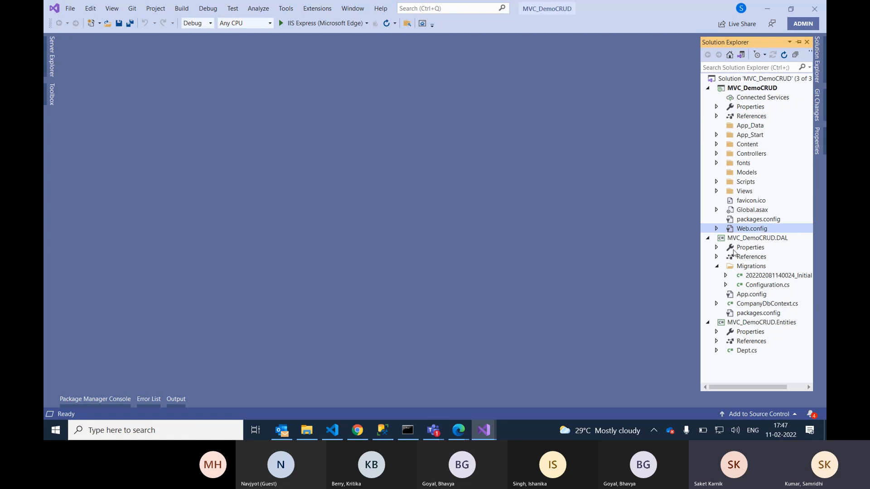
double_click(745, 229)
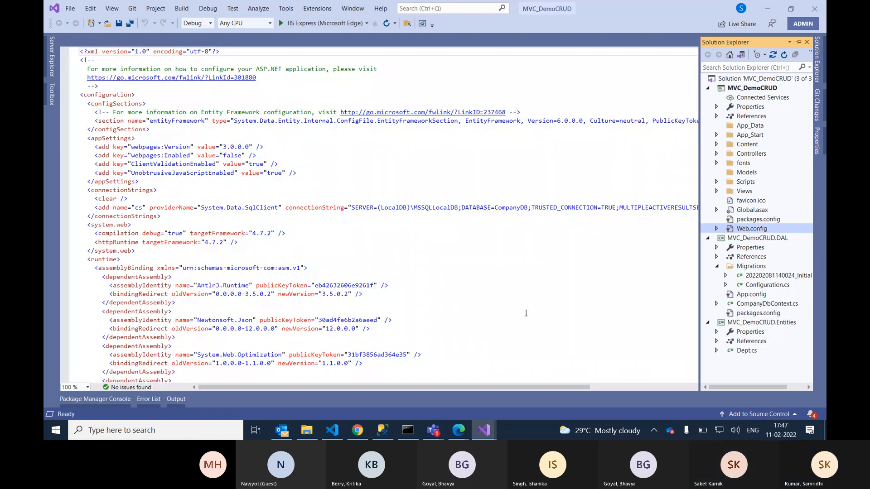
click(652, 86)
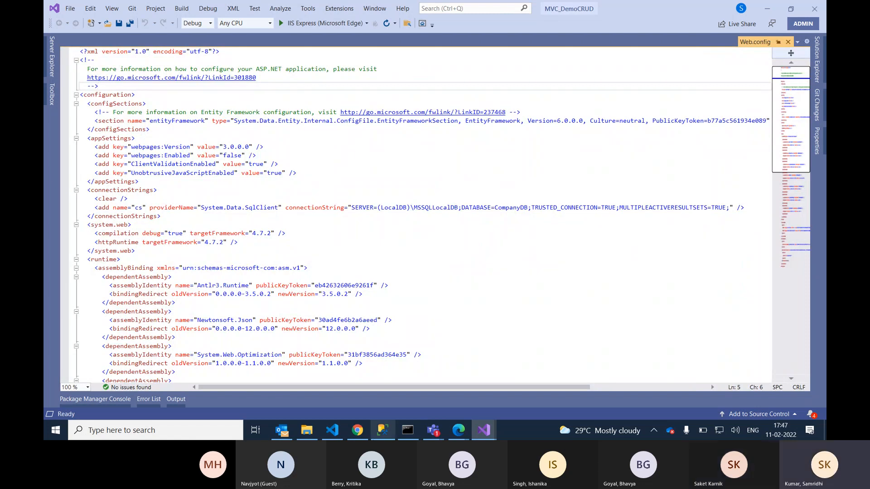
Review the GET /api/DeptsApi response body, code and headers in the local Swagger UI window, and run the request again.
click(459, 431)
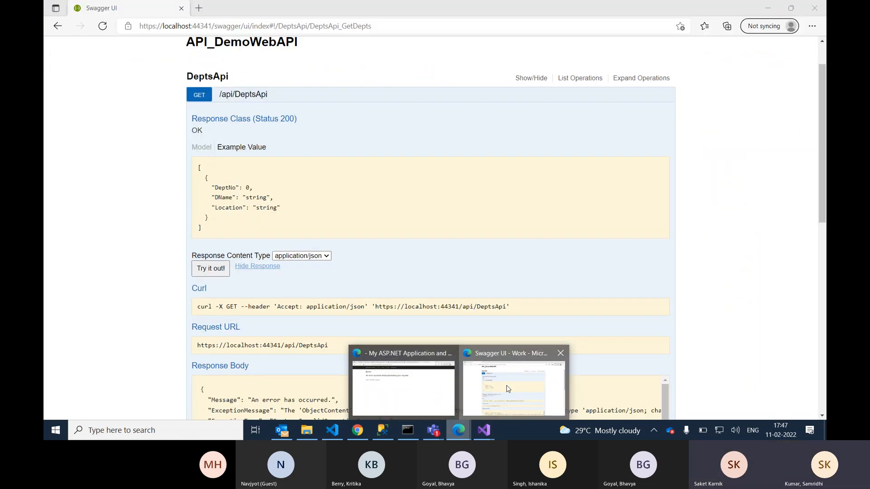
click(514, 388)
scroll(248, 254, down, 3)
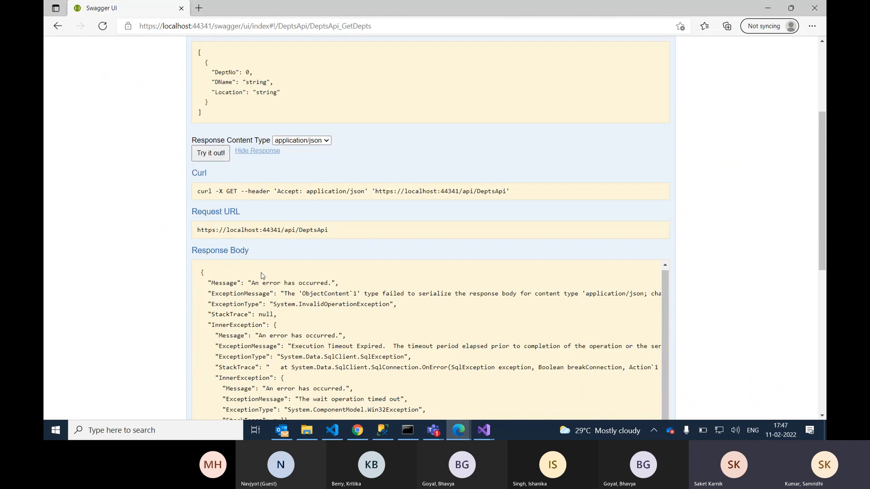
scroll(236, 175, up, 3)
scroll(235, 175, up, 1)
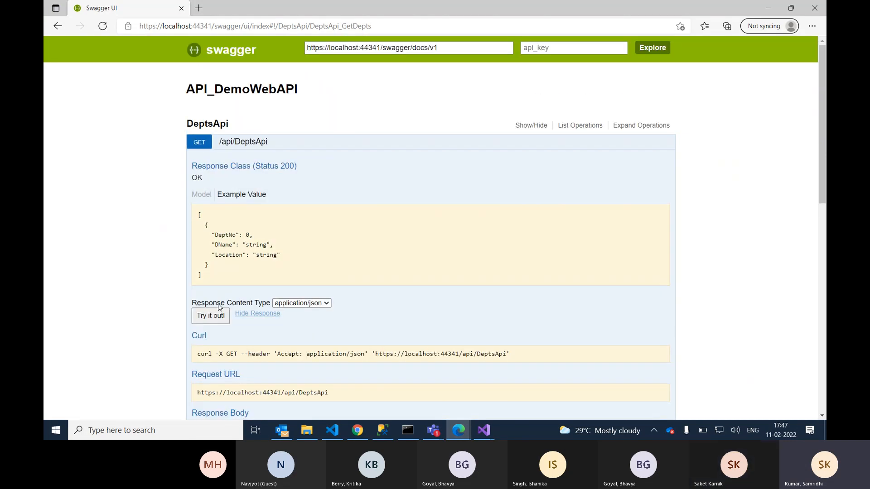
scroll(248, 323, down, 6)
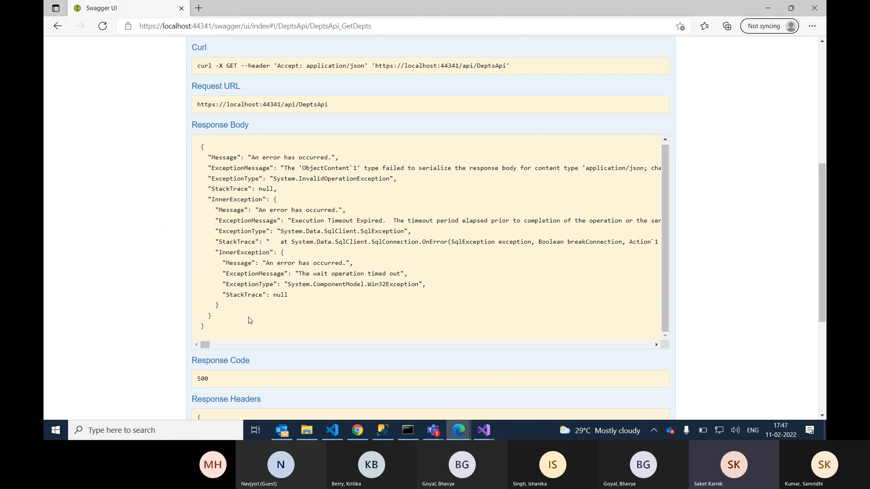
scroll(265, 314, up, 4)
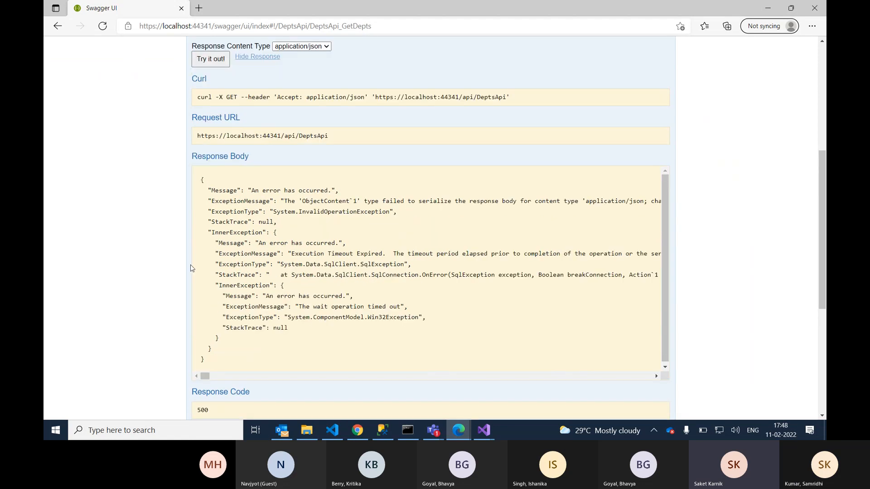
scroll(235, 257, down, 6)
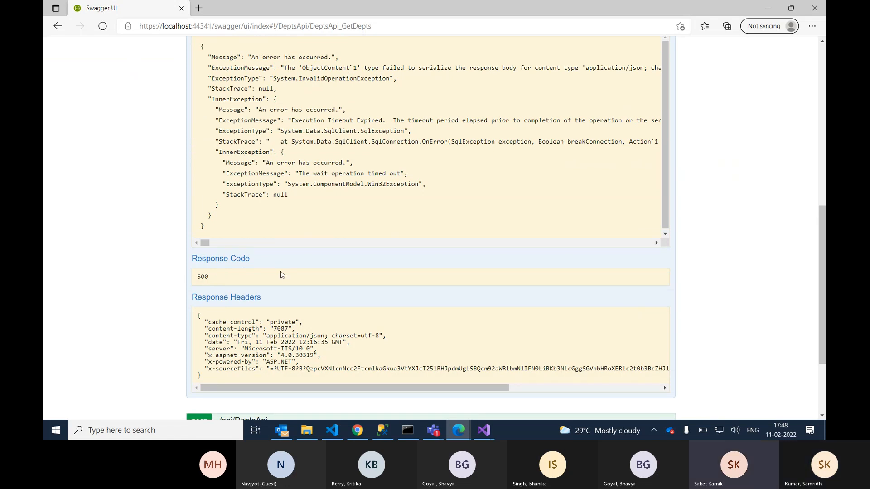
scroll(281, 275, up, 1)
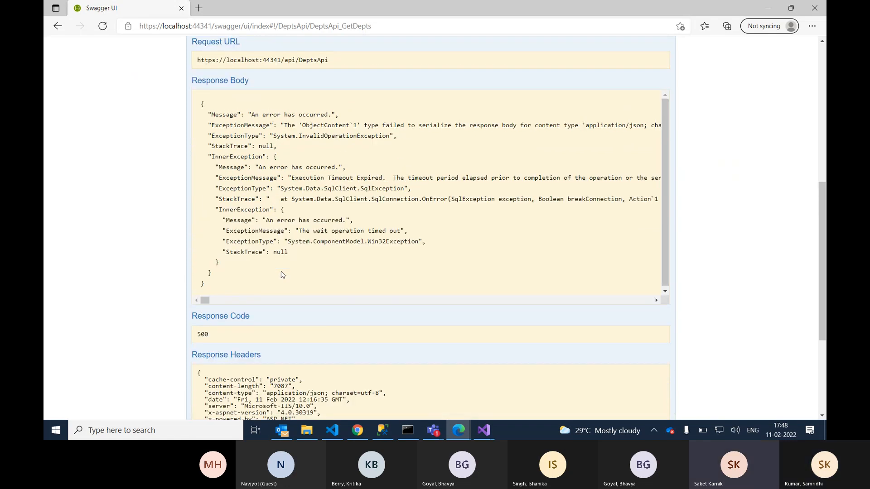
scroll(281, 274, up, 1)
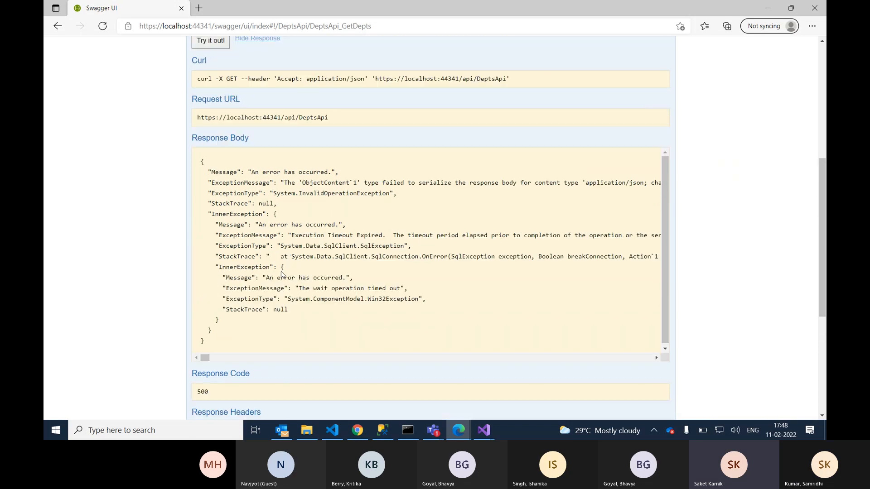
click(204, 44)
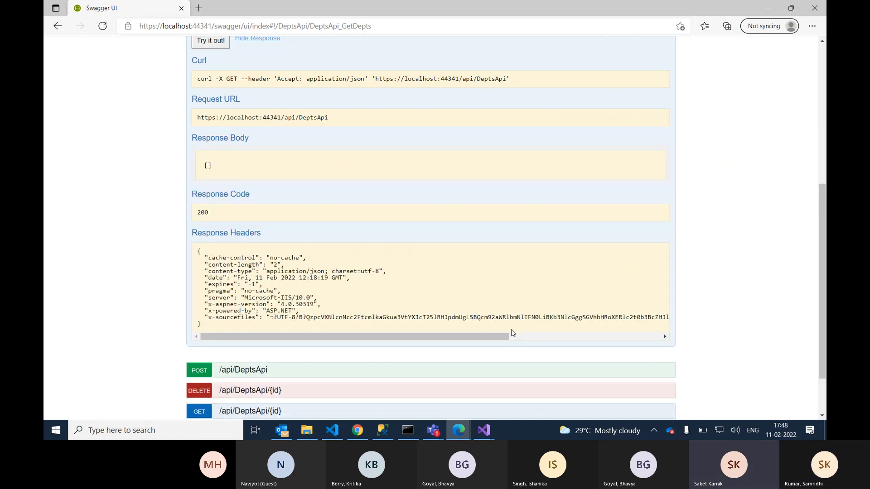
scroll(629, 297, up, 1)
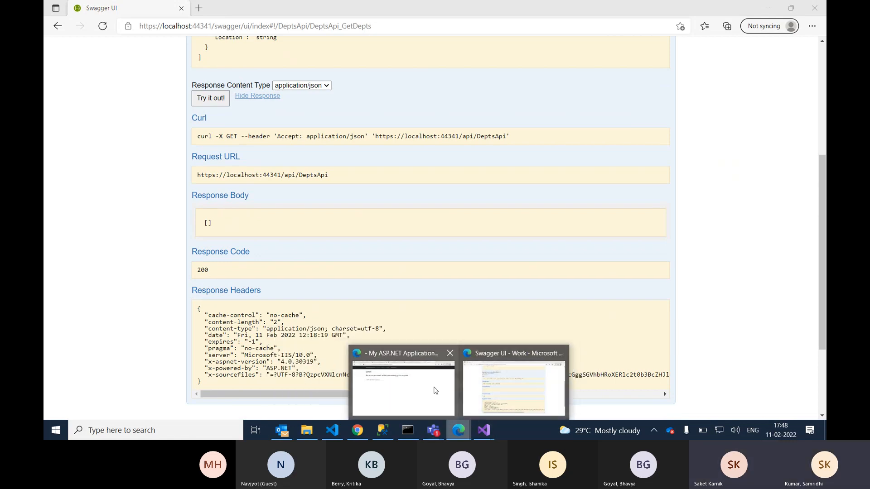
Switch to the API_DemoWebAPI solution, close the Output pane, stop debugging and show the Package Manager Console.
mouse_move(484, 431)
click(436, 396)
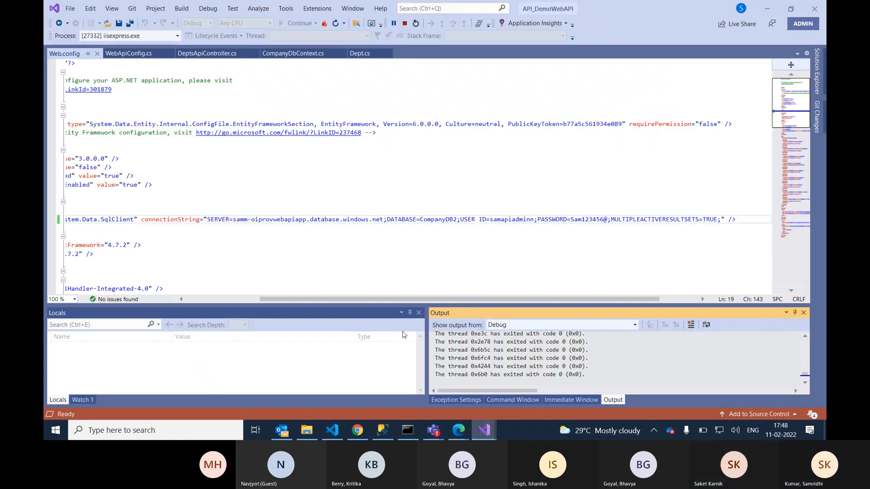
click(804, 312)
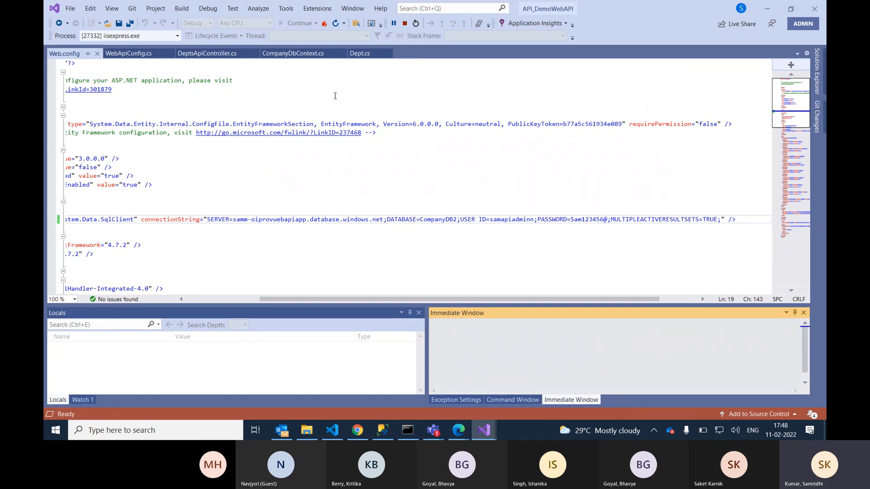
click(405, 24)
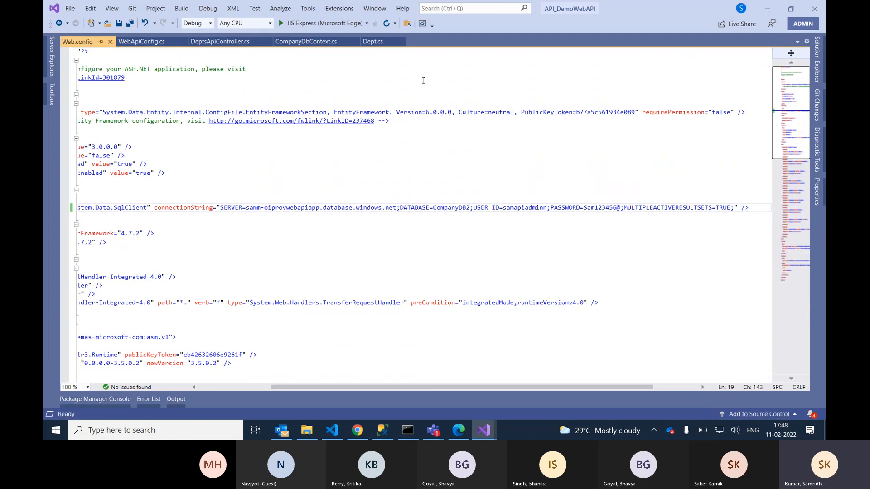
click(93, 398)
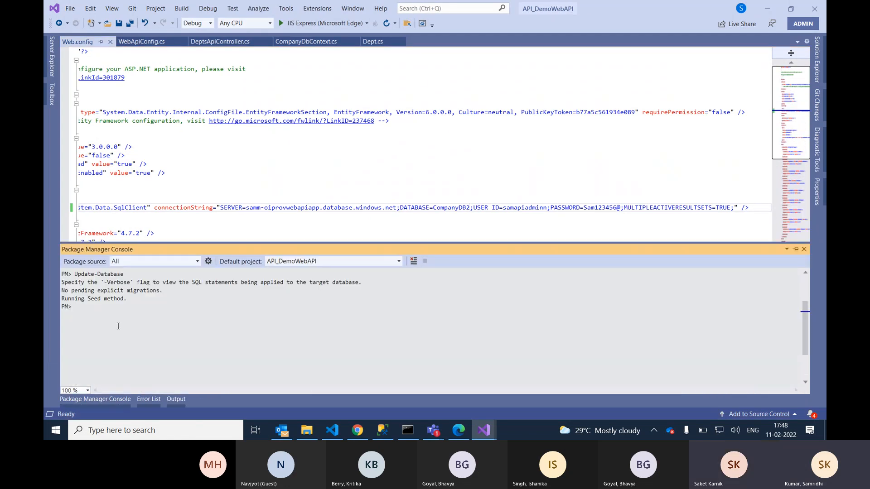
text(Enavble)
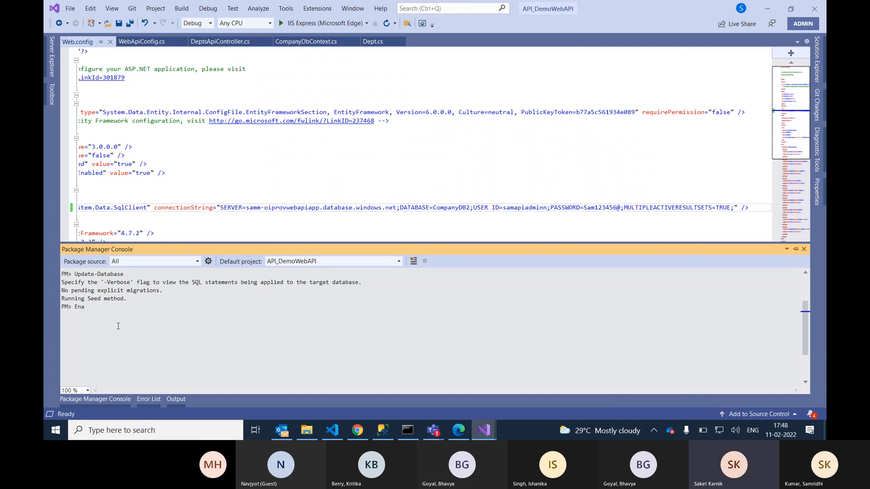
key(BackSpace)
key(BackSpace)
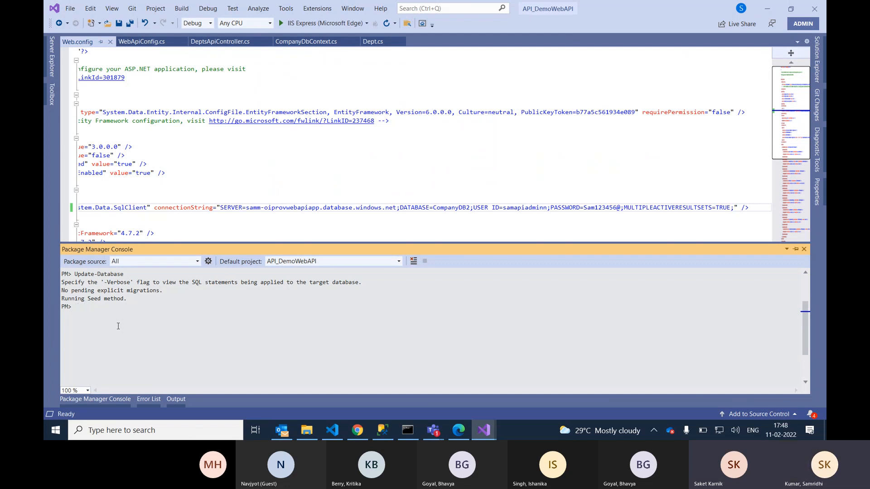
Create an Azure App Service (Windows) publish profile for API_DemoWebAPI targeting the samm-oiprovdemowebapp2 instance.
scroll(119, 320, up, 1)
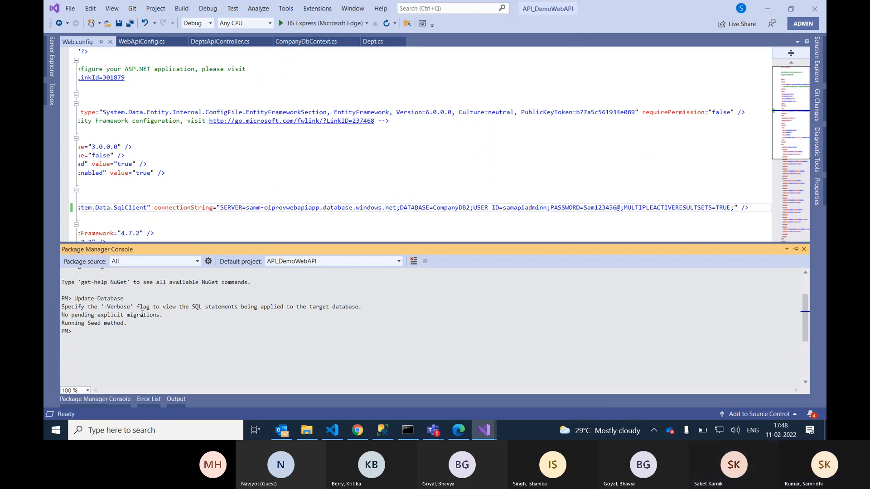
click(820, 68)
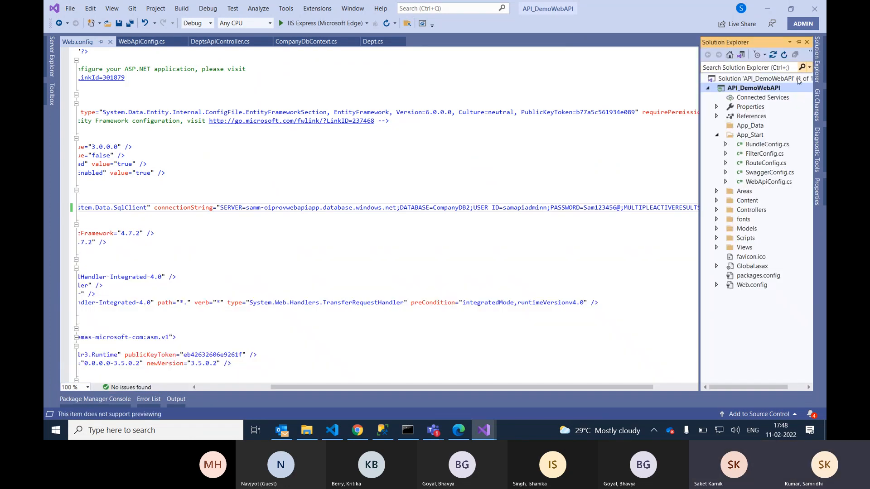
right_click(760, 91)
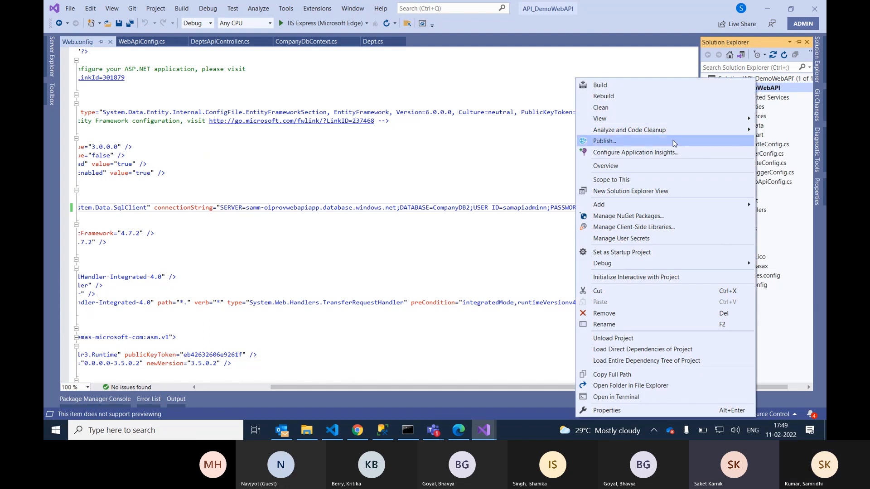
click(675, 143)
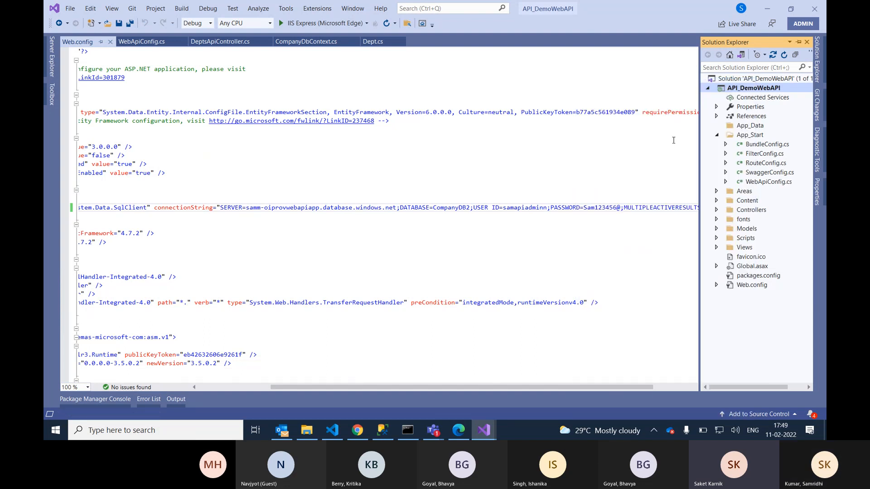
click(525, 335)
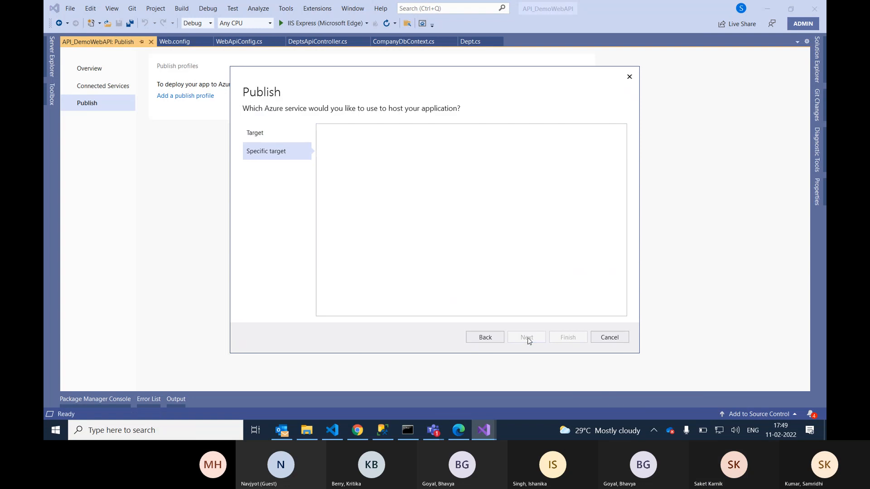
click(525, 336)
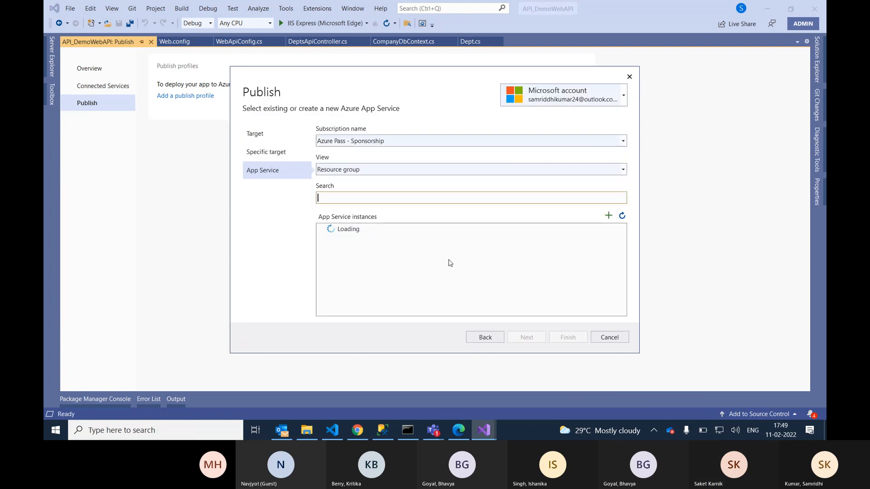
click(321, 229)
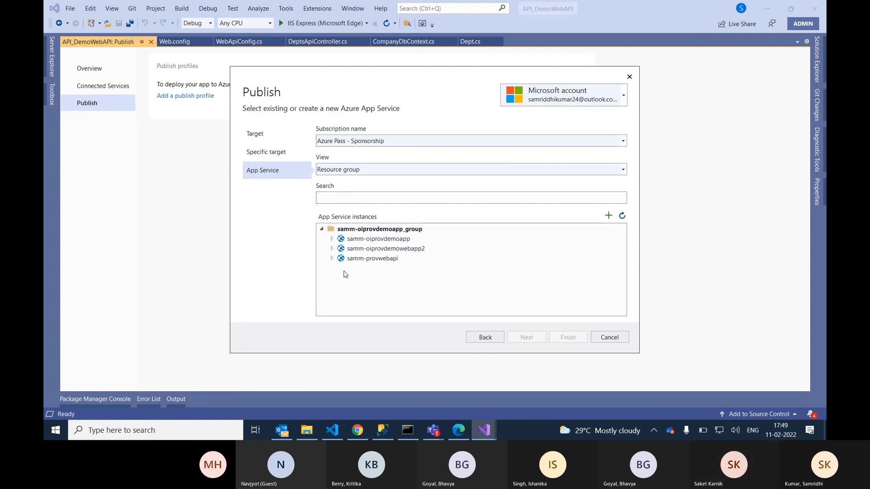
click(370, 258)
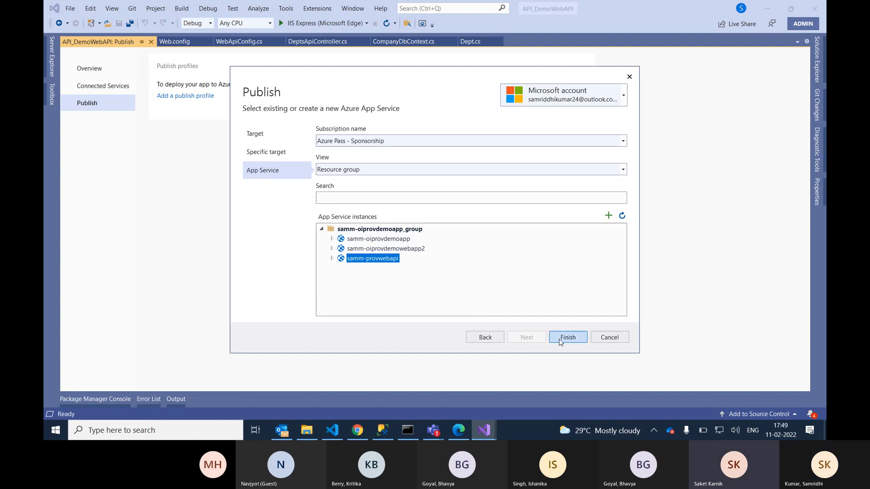
click(408, 249)
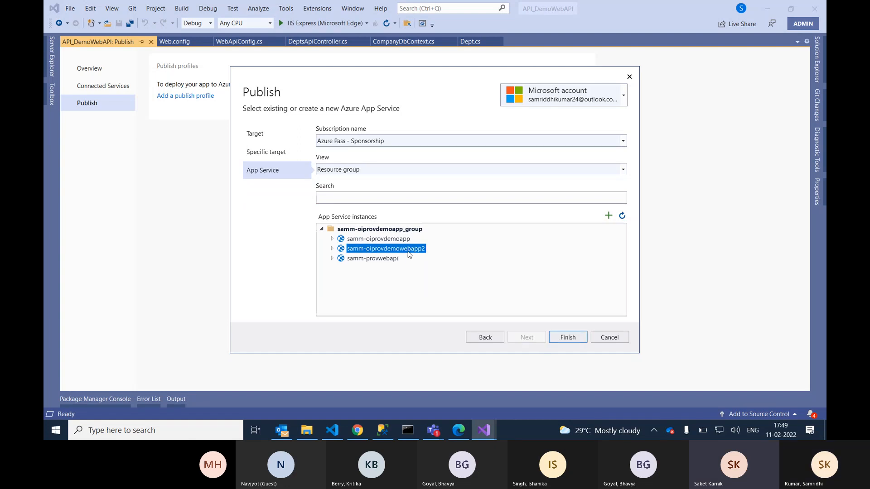
click(569, 342)
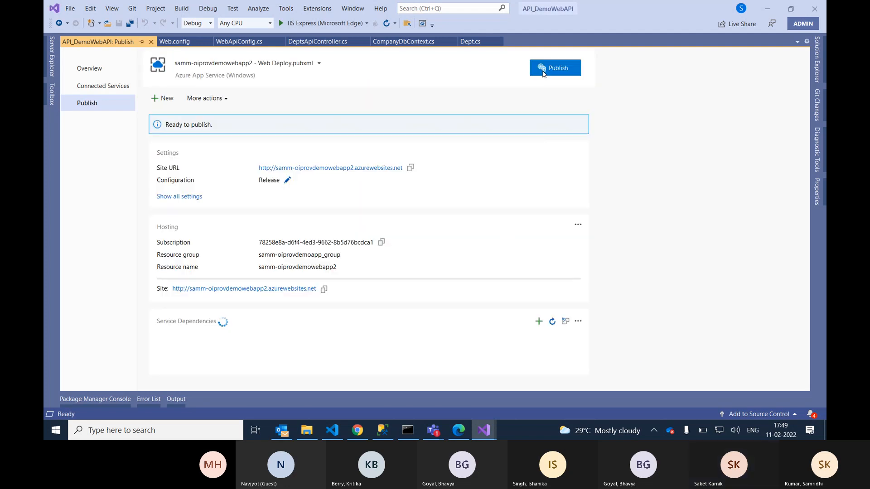
Publish API_DemoWebAPI to samm-oiprovdemowebapp2, check the launched site in Edge and review the publish output in Visual Studio.
click(545, 72)
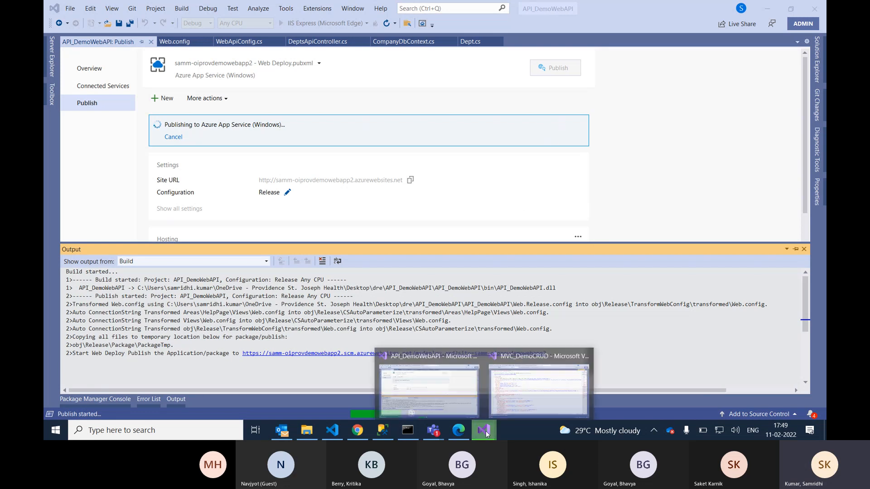
click(461, 431)
click(461, 432)
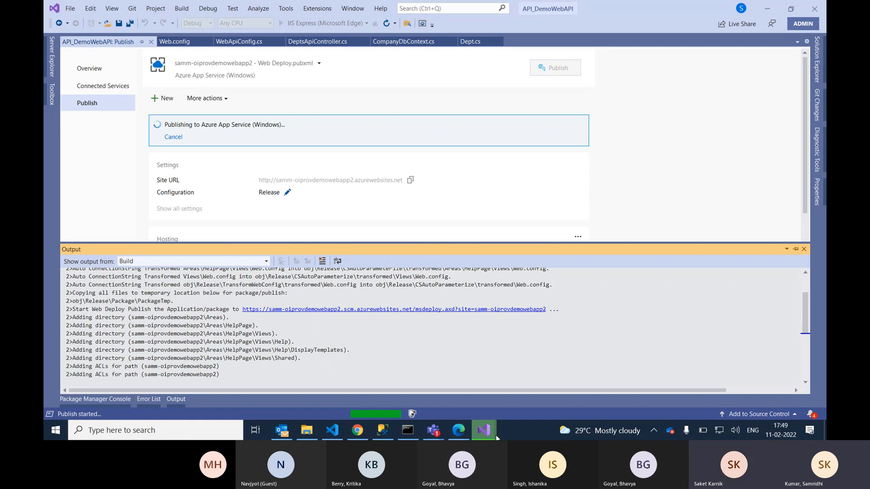
mouse_move(459, 432)
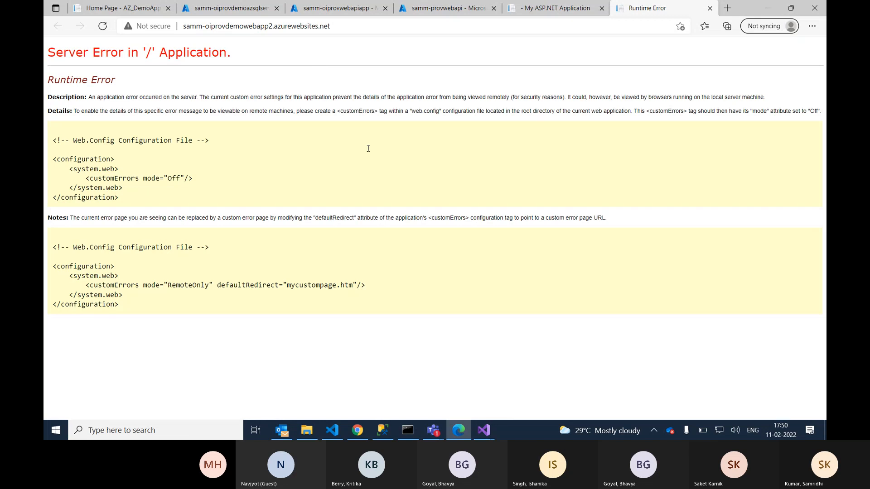
click(483, 431)
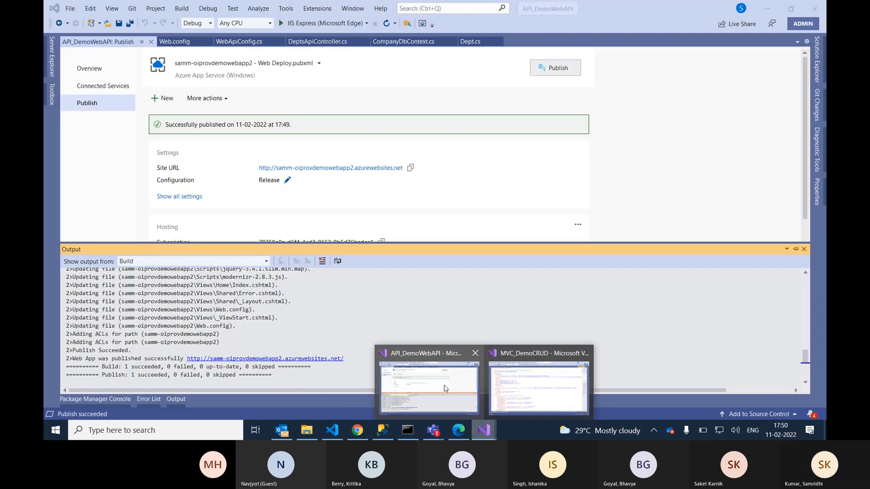
click(451, 393)
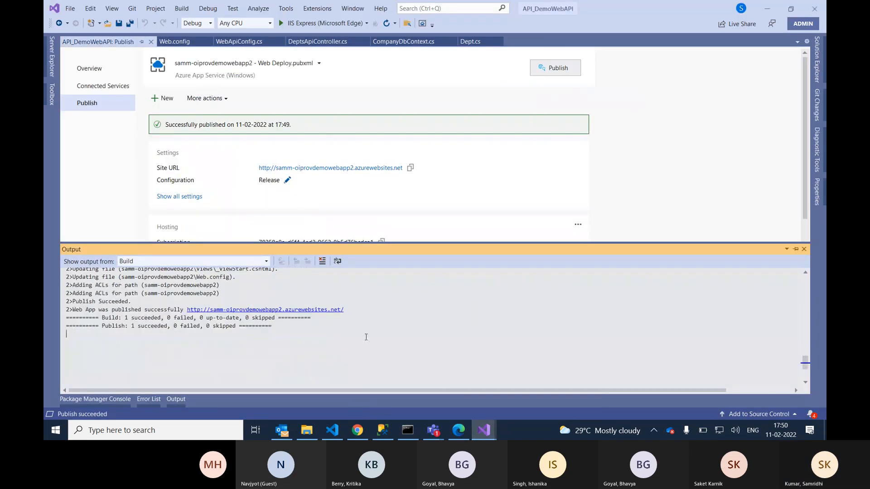
scroll(366, 338, up, 2)
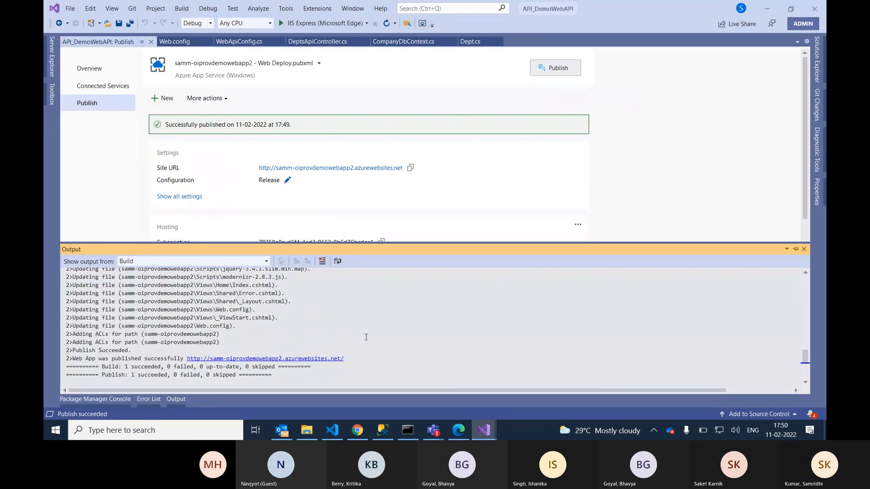
Switch to Edge and open the /swagger page of the published samm-oiprovdemowebapp2 site.
click(464, 429)
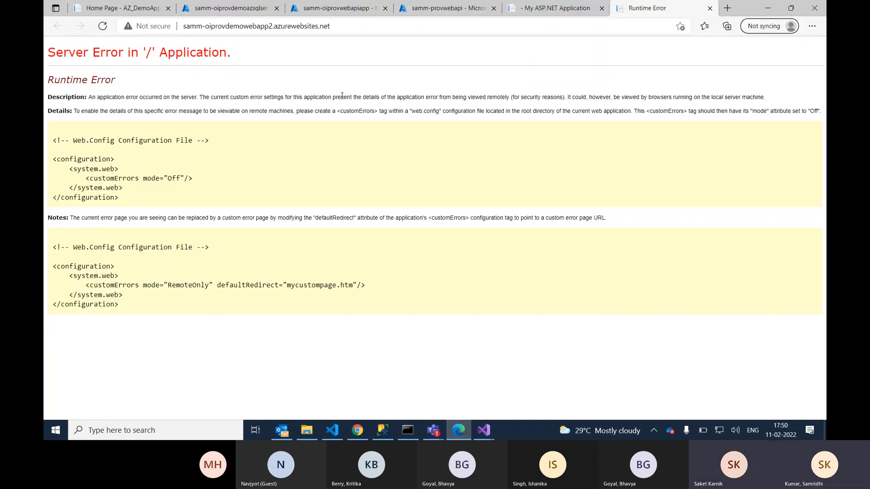
click(348, 28)
double_click(348, 28)
click(348, 28)
click(347, 27)
text(/sw)
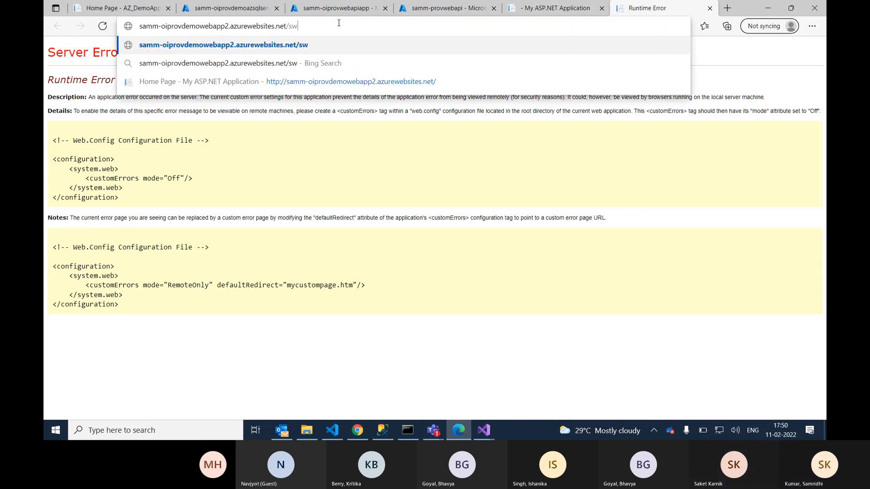
text(agger)
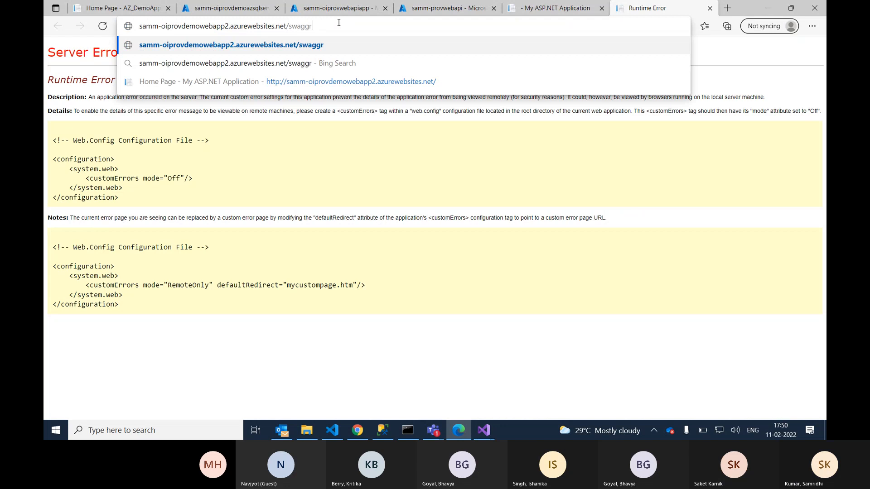
key(Return)
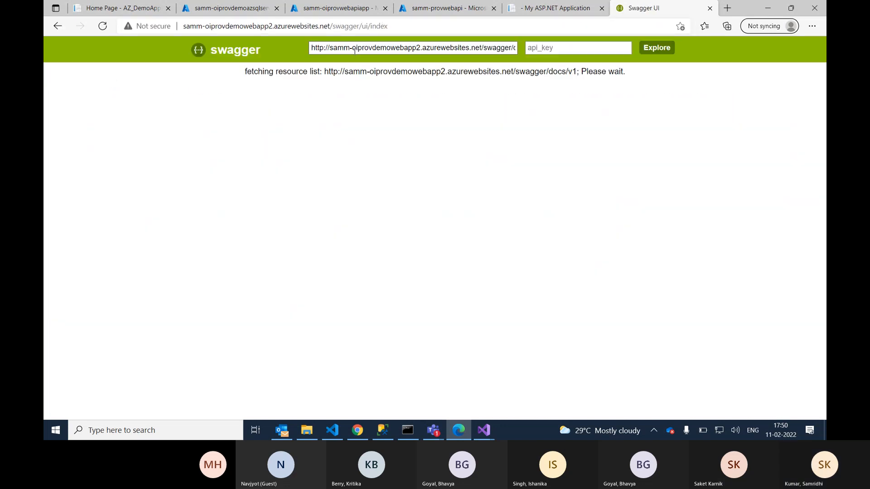
Expand the DeptsApi operations, run the GET /api/DeptsApi request and examine its response body, code and headers.
click(217, 128)
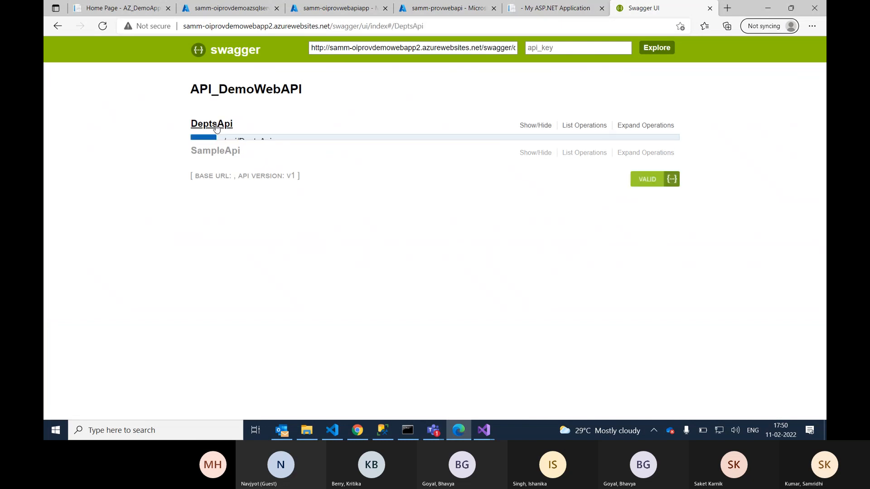
click(211, 146)
click(211, 315)
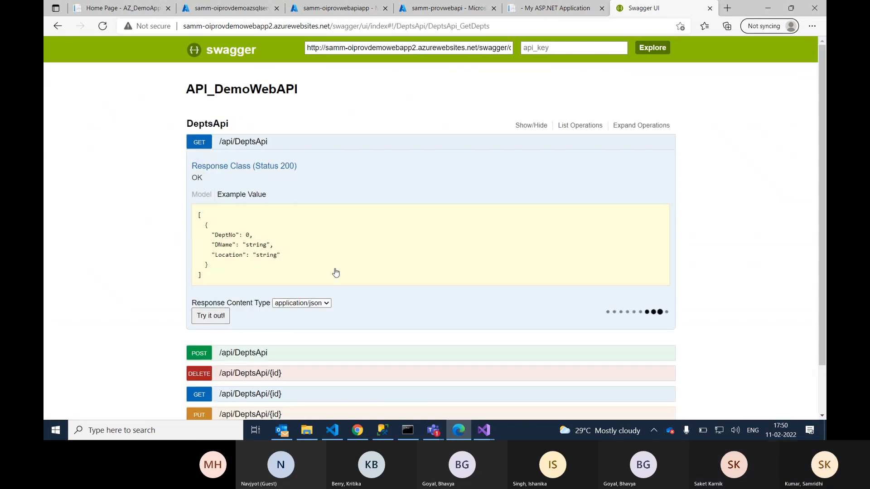
scroll(336, 273, down, 1)
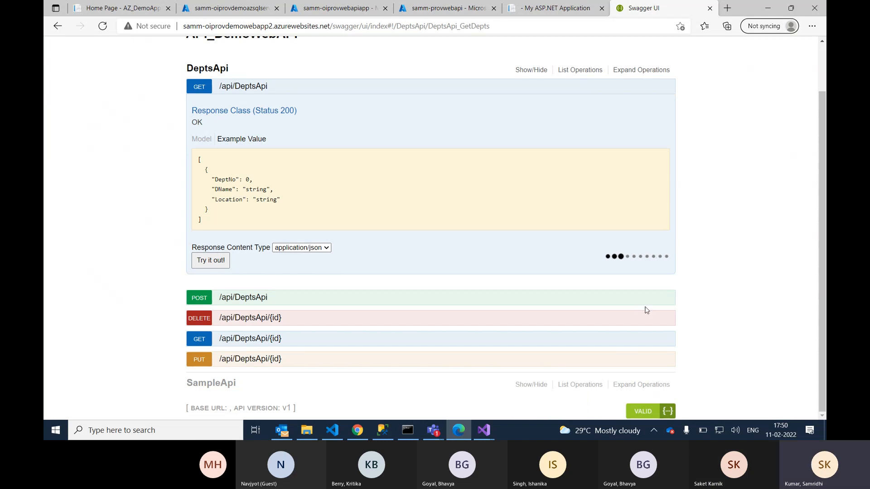
scroll(494, 249, down, 3)
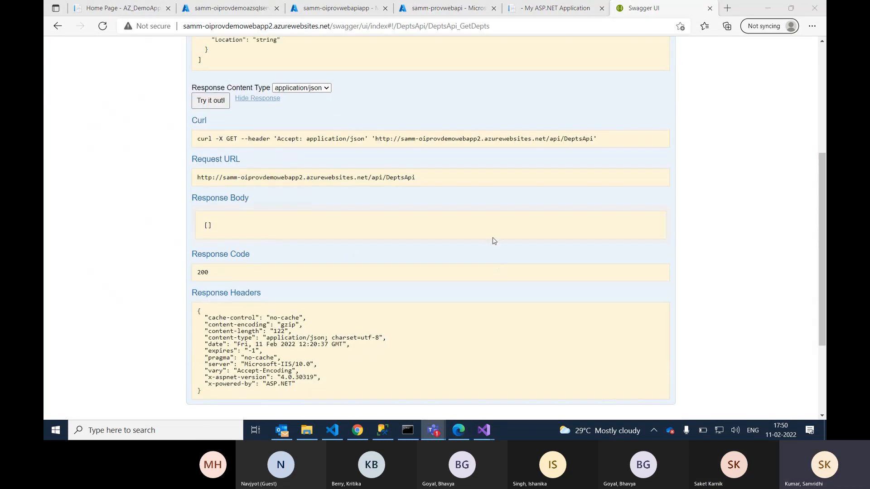
Remove the Swagger path from the address and load the published site's root page.
scroll(494, 240, up, 4)
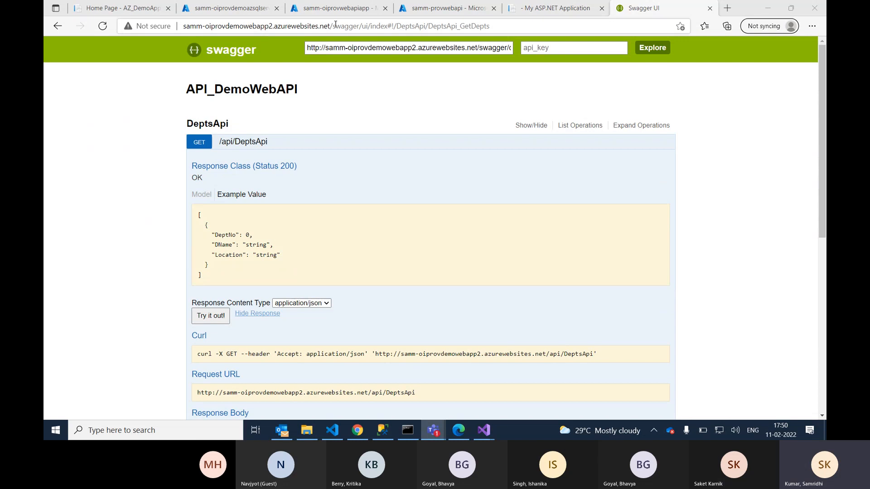
drag(331, 27, 501, 28)
key(BackSpace)
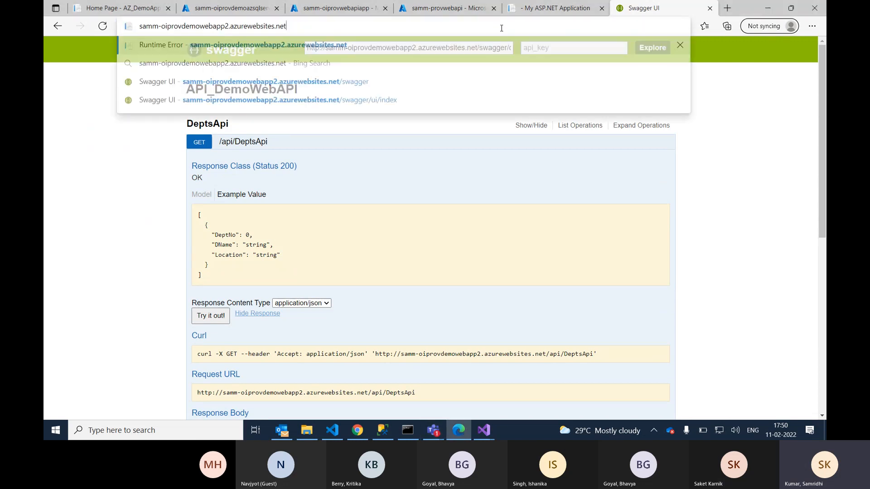
key(Return)
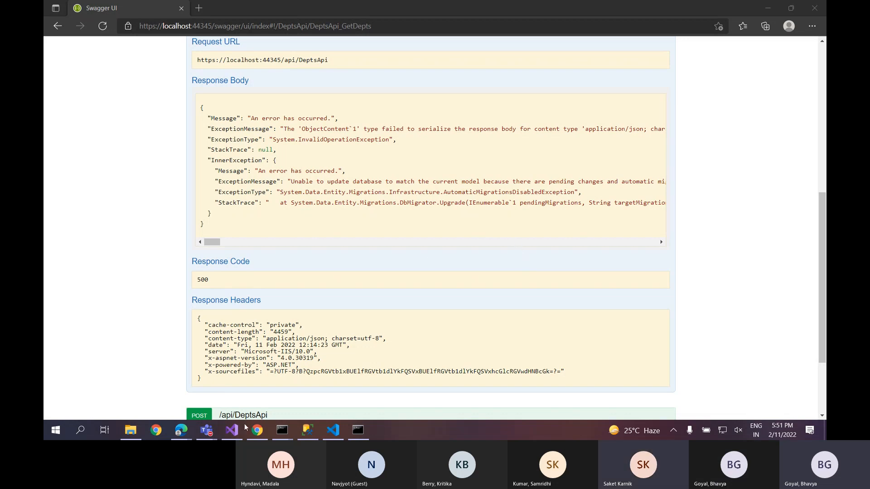
End the API_DemoWebAPI debug session by closing its local Swagger UI page, and replace the Output pane with the Package Manager Console.
click(232, 434)
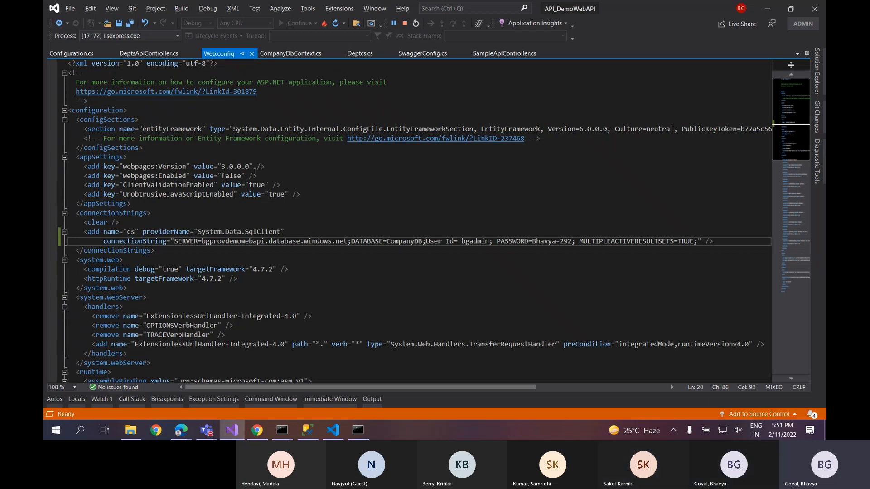
click(181, 430)
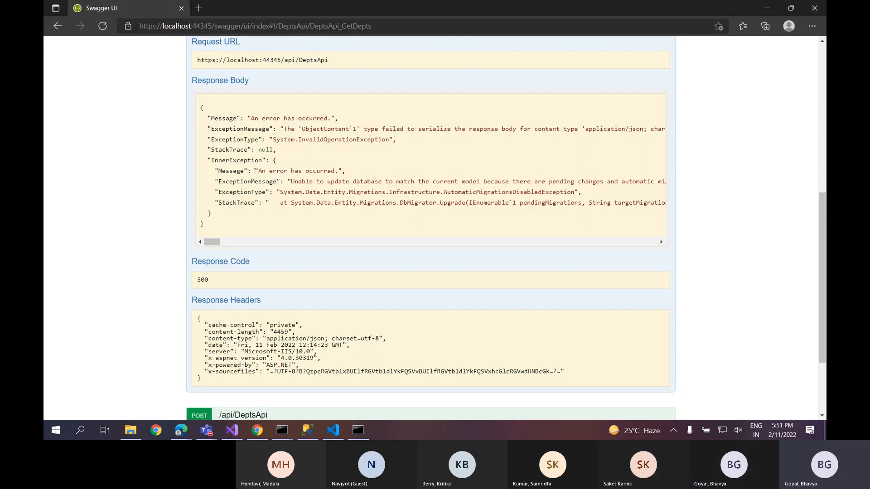
click(183, 8)
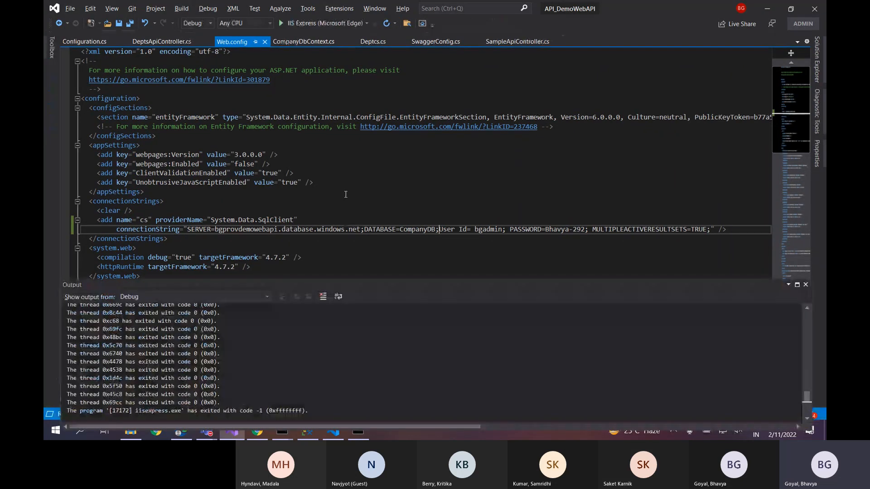
click(805, 284)
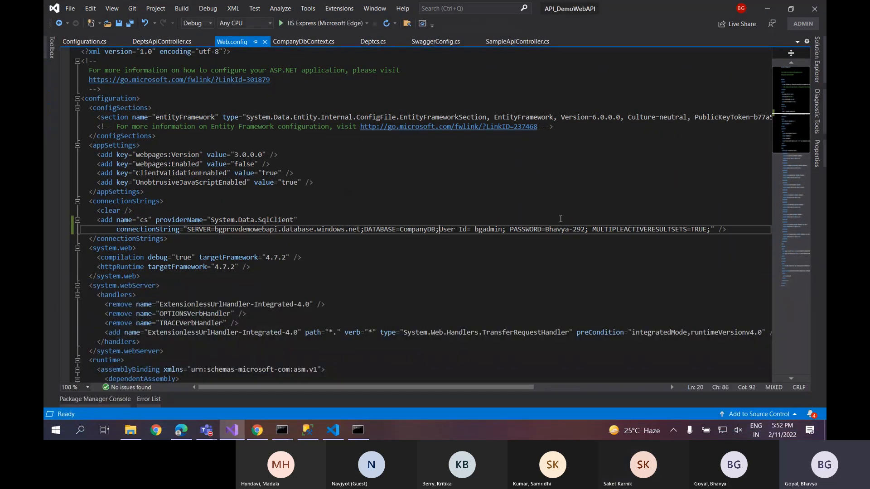
click(102, 403)
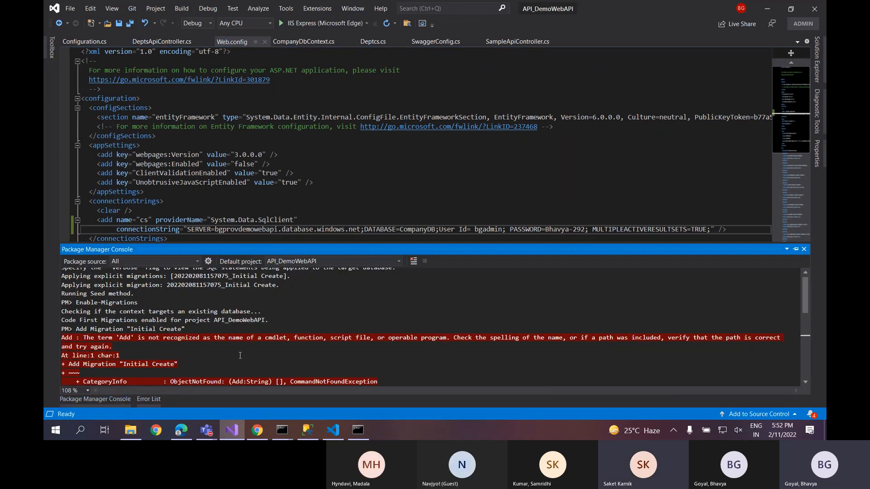
Clear the Package Manager Console and run Update-Database for the API_DemoWebAPI project.
scroll(216, 349, down, 2)
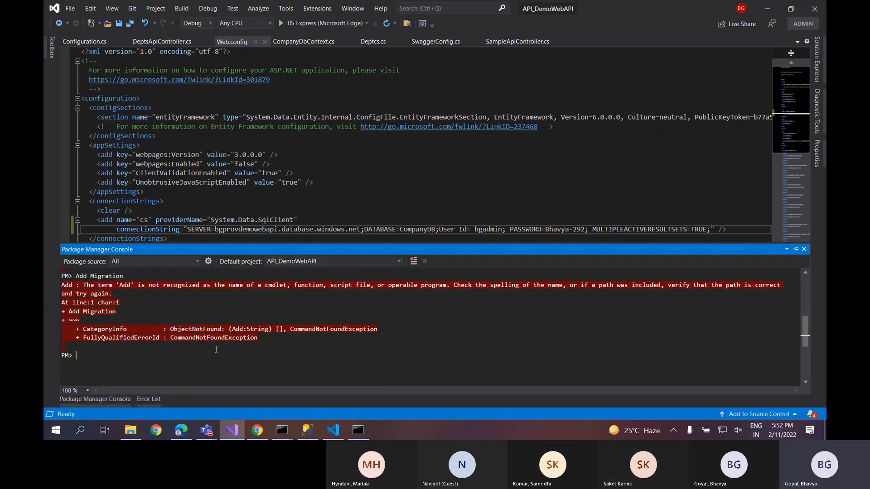
text(cls)
key(Return)
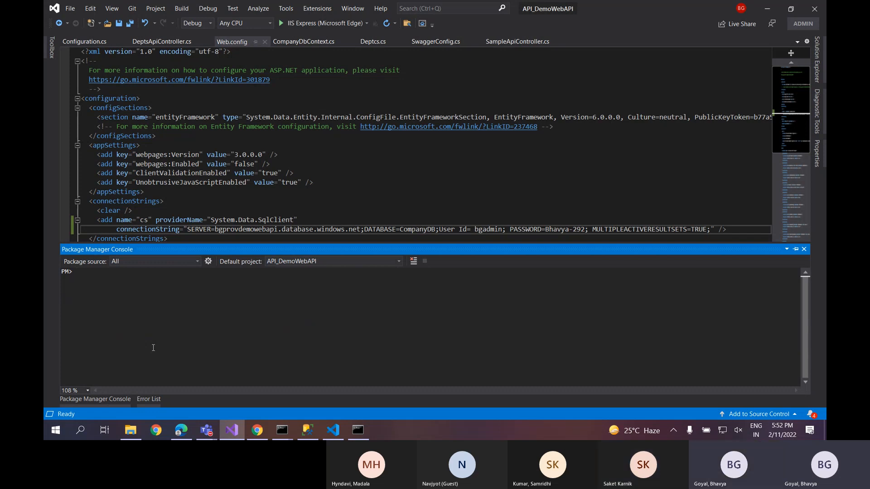
text(Update-Database)
key(Return)
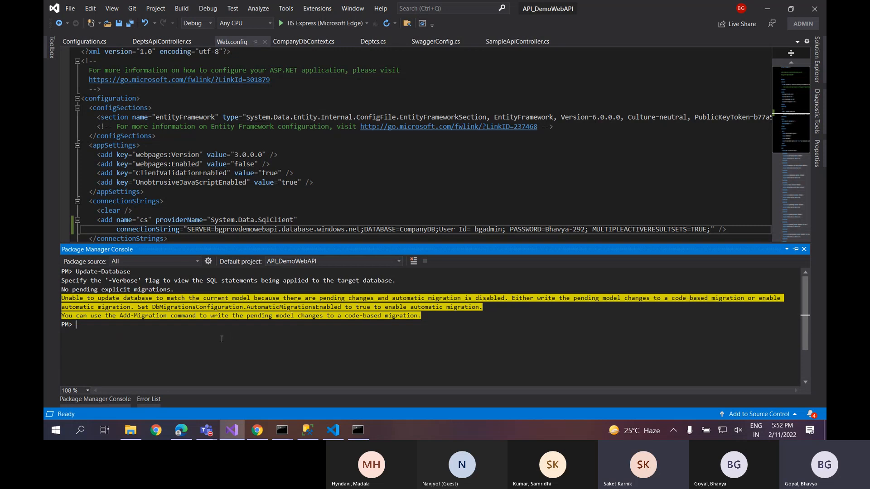
Expand the project's Migrations folder in Solution Explorer to check its files, and return to the Package Manager Console.
click(818, 68)
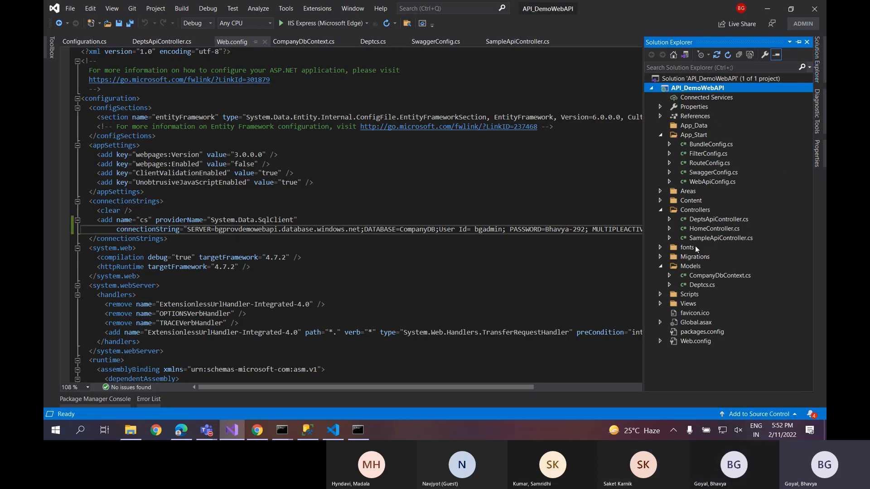
click(661, 257)
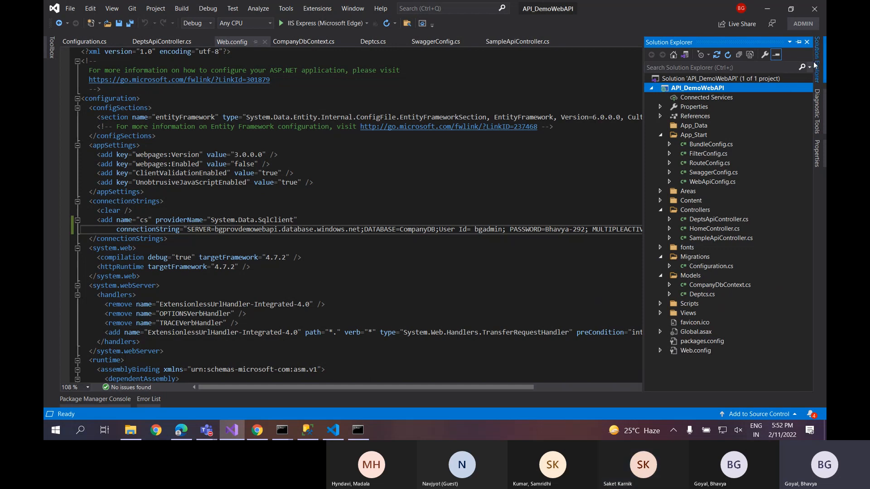
click(103, 400)
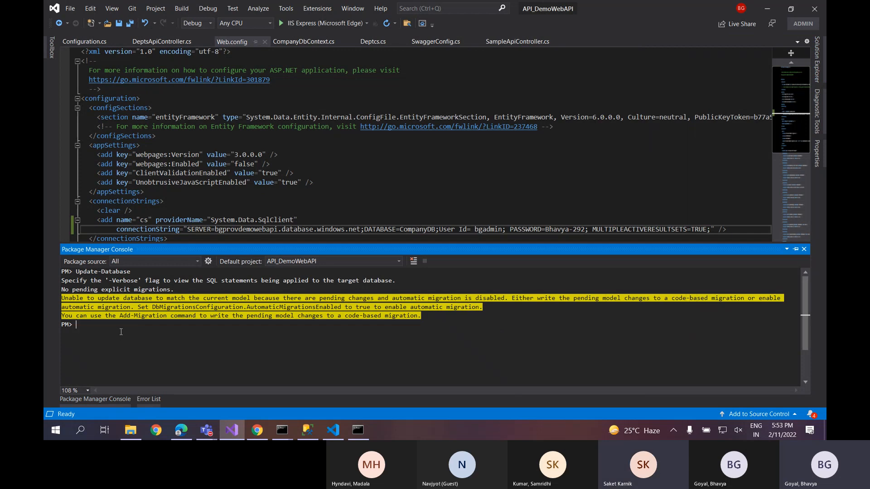
Create a code-based migration named "Initial Create" with the Add-Migration command.
text(Add)
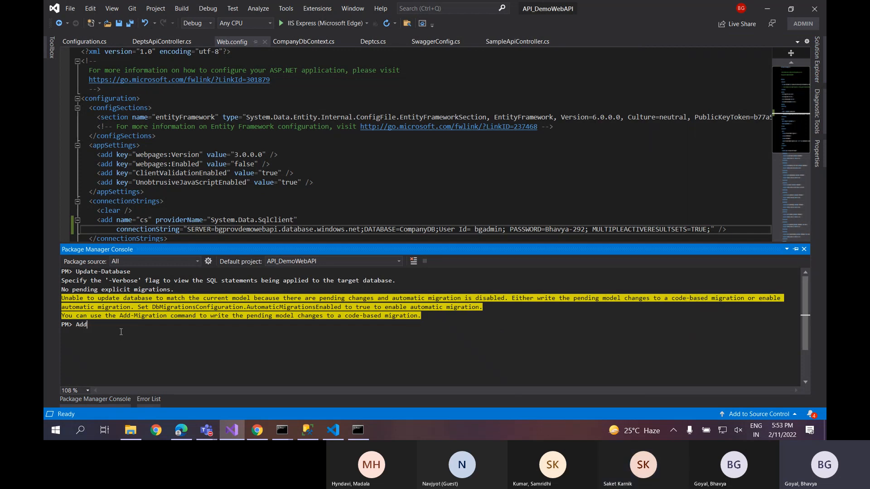
text(-Migratu)
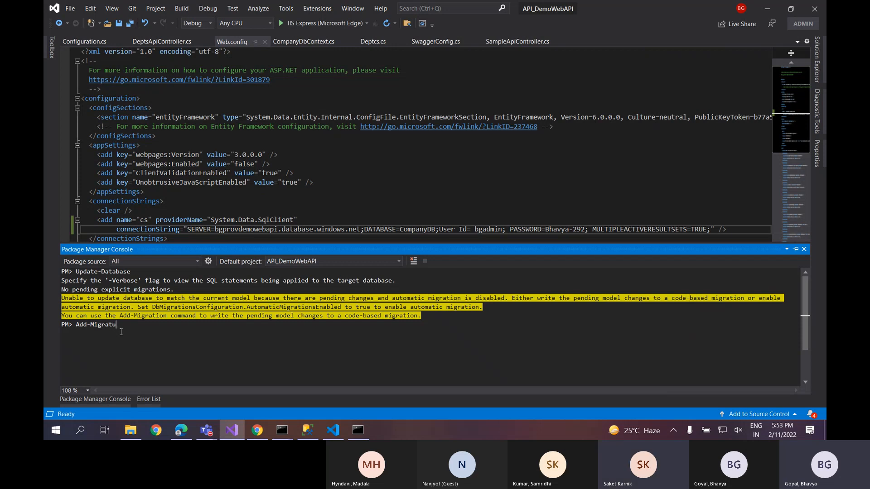
key(BackSpace)
text(ion)
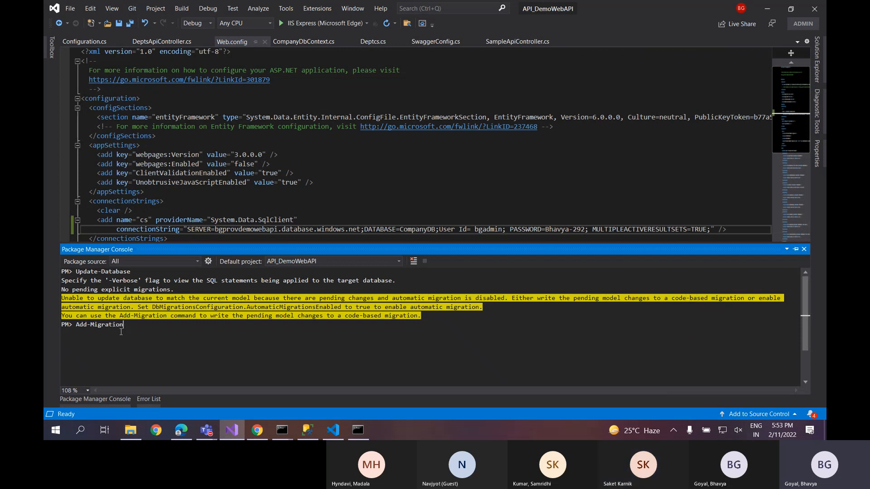
text( "Initial Create")
key(Return)
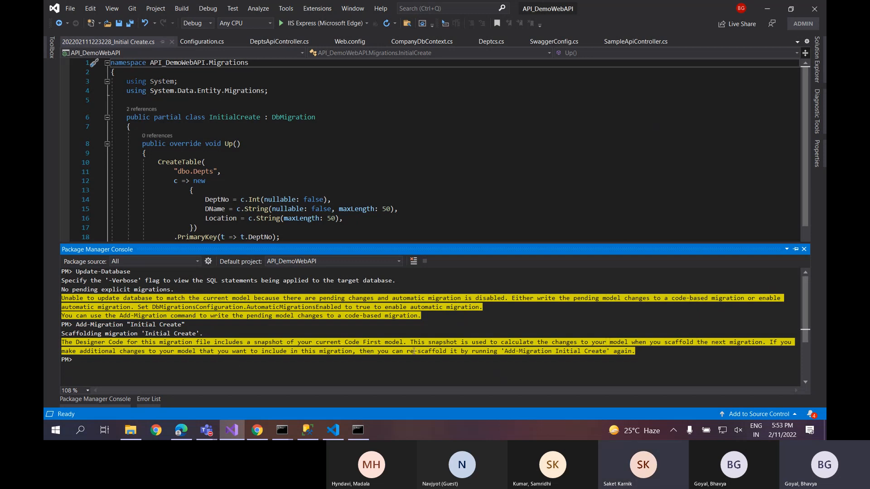
Run Update-Database again to apply the new migration to the database.
key(Up)
key(Up)
key(Return)
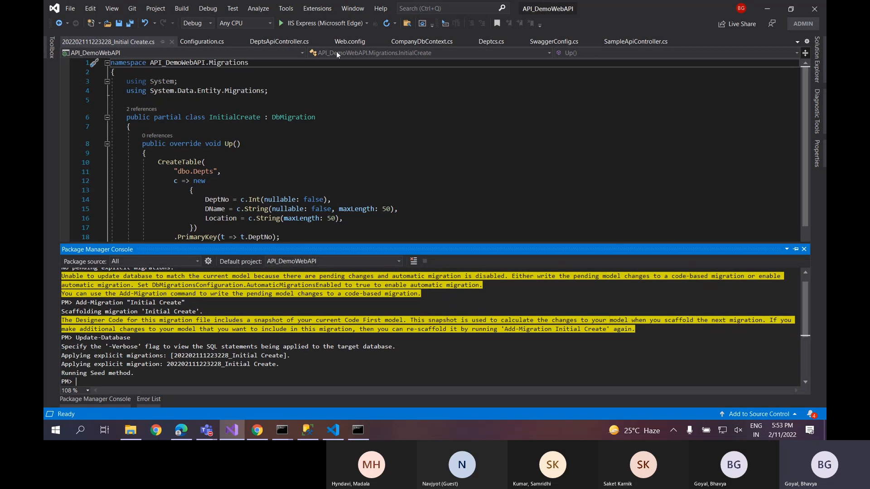
Run API_DemoWebAPI in IIS Express and load the local site's Swagger UI page.
click(332, 21)
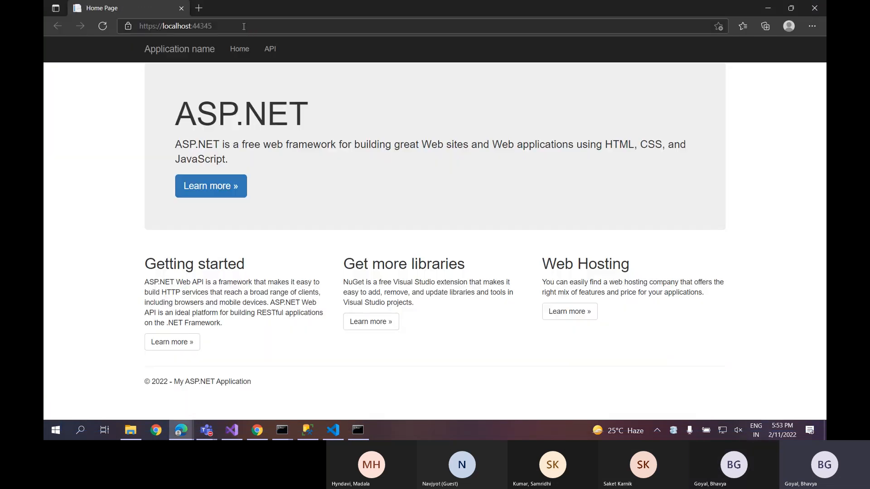
click(244, 27)
click(244, 26)
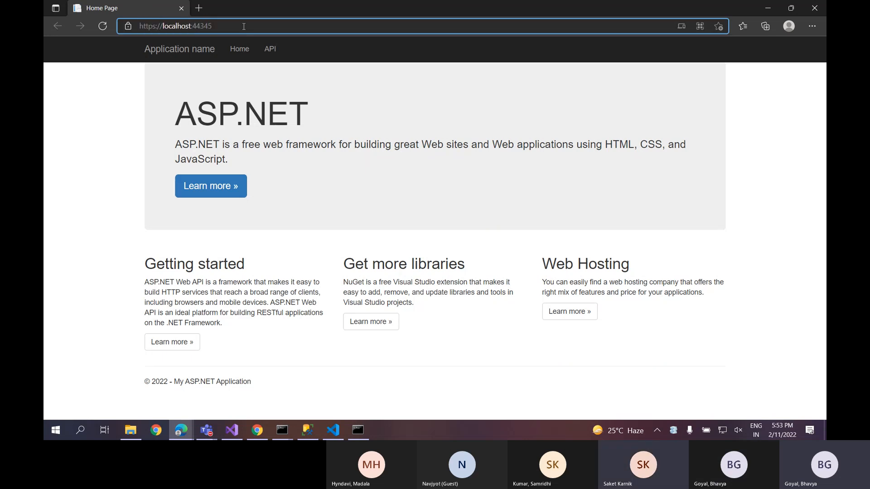
text(/)
key(Return)
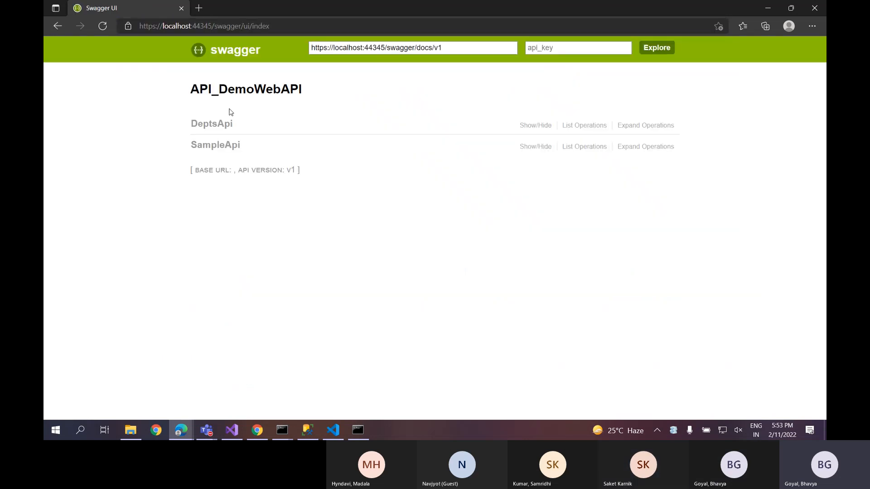
Expand the DeptsApi operations, run the GET /api/DeptsApi request on the local site and examine its response.
click(213, 123)
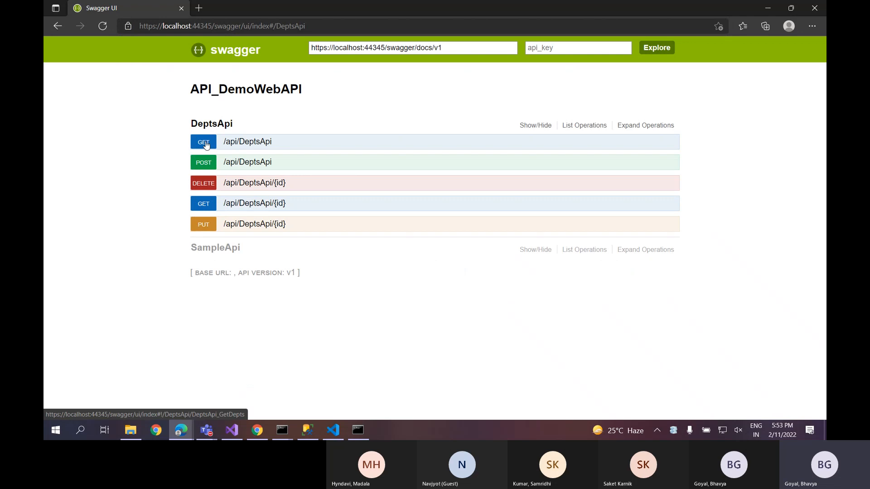
click(205, 143)
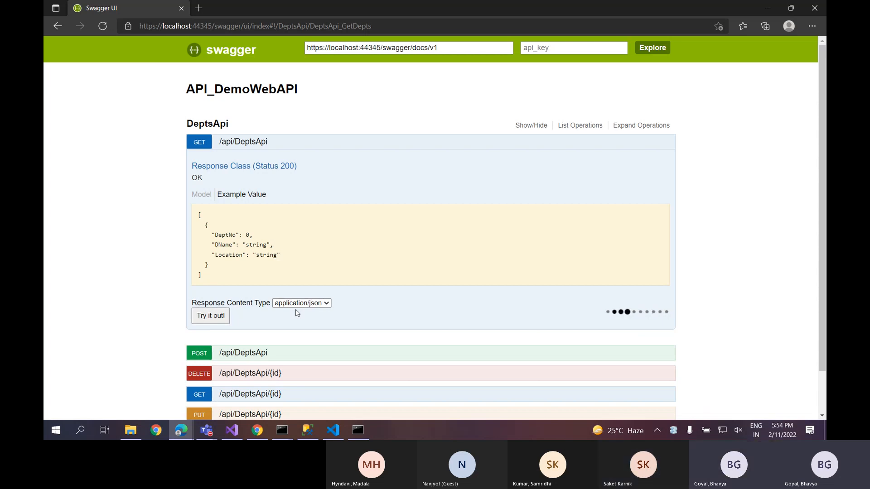
scroll(318, 351, down, 2)
scroll(318, 352, down, 2)
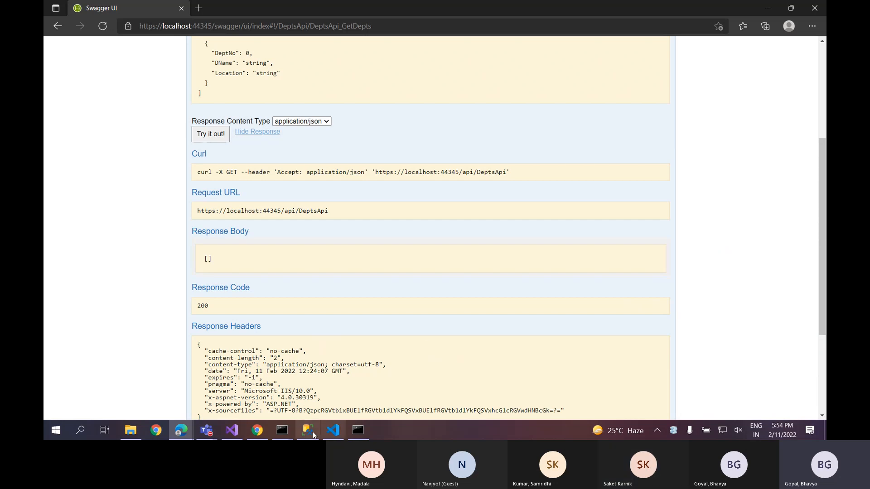
Look through the React app's compile warnings in the first Windows PowerShell window, and minimize the window.
click(282, 431)
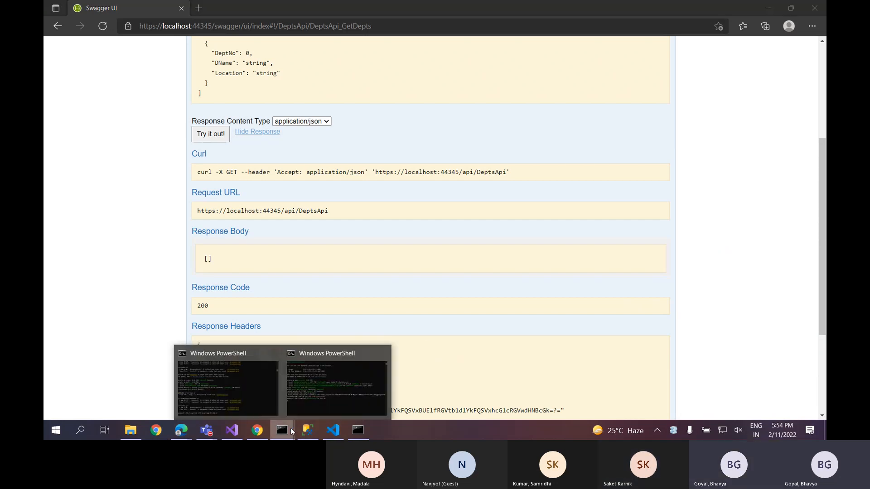
click(230, 387)
scroll(517, 348, down, 1)
scroll(460, 352, up, 4)
scroll(454, 335, up, 4)
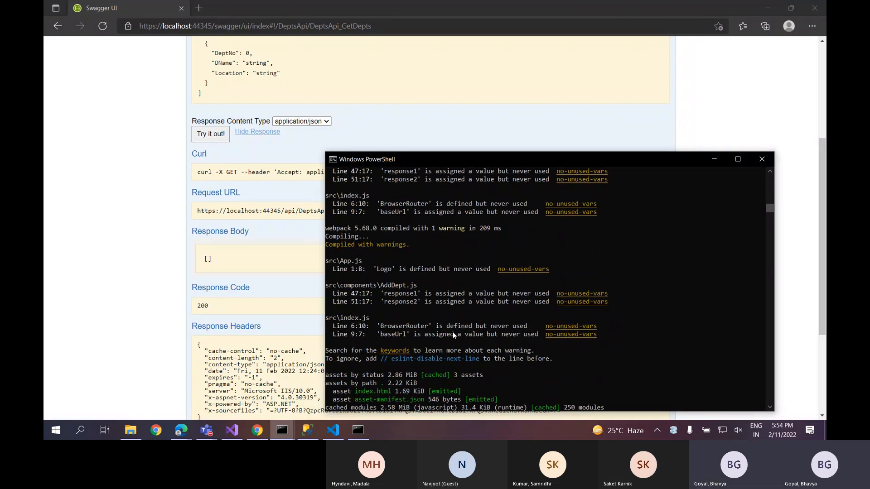
click(716, 160)
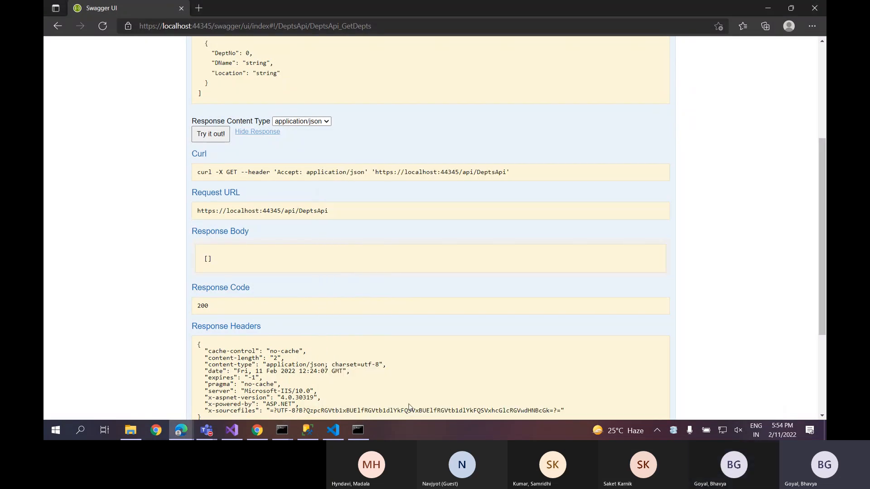
Review the npm start error for DeptApiClient-ngApp in the Node.js command prompt, highlighting the file name bootstrap.min.js.
click(358, 431)
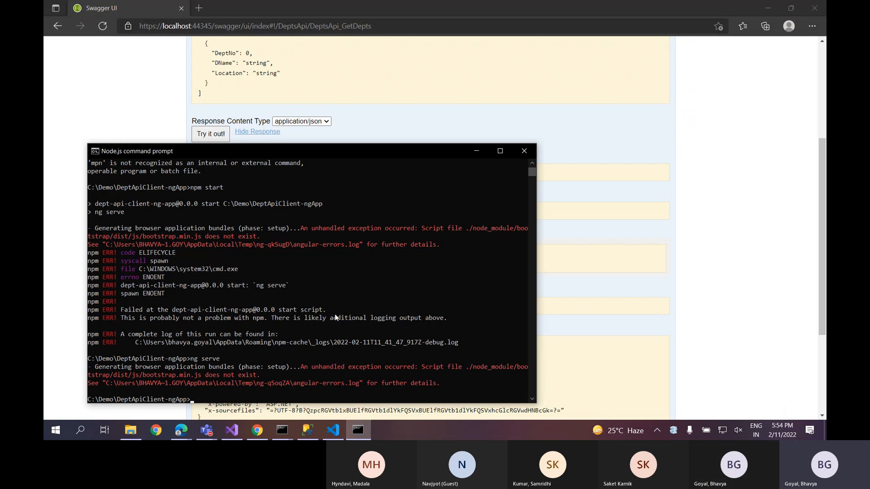
scroll(336, 317, up, 6)
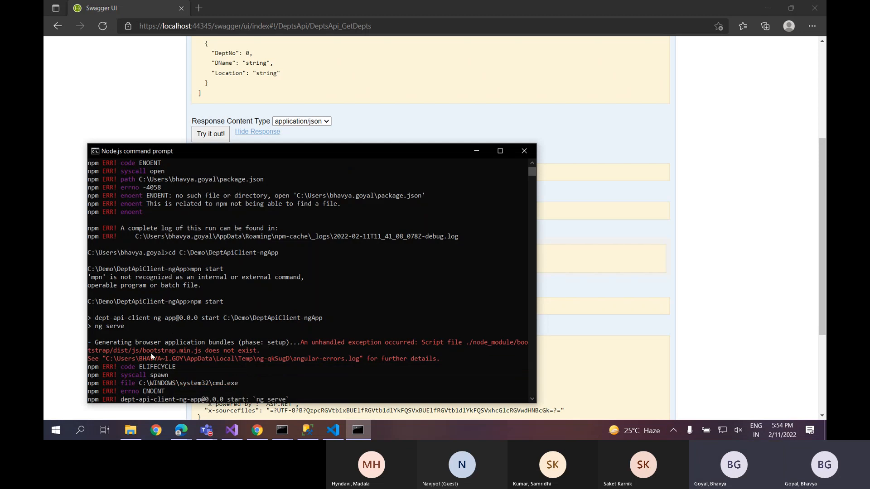
drag(145, 350, 201, 352)
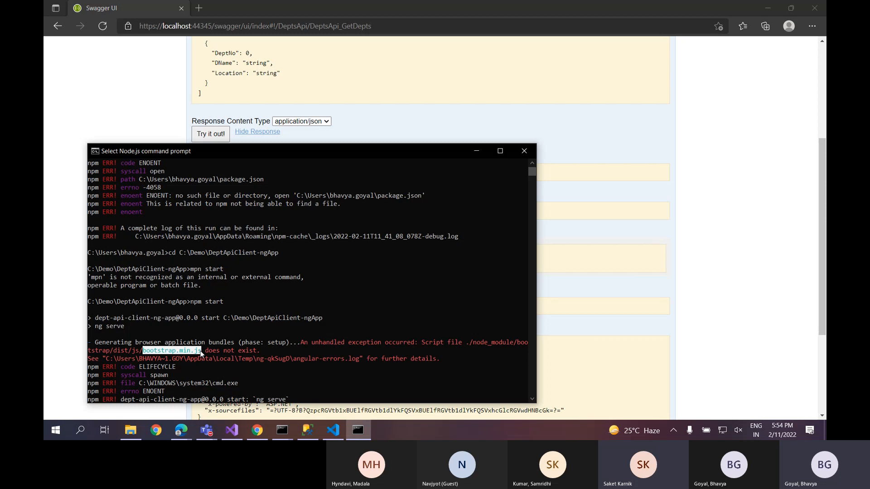
Close the Visual Studio Code window holding deptapiclient-reactapp, and check the contents of C:\Demo\DeptApiClient-ngApp in File Explorer.
click(338, 434)
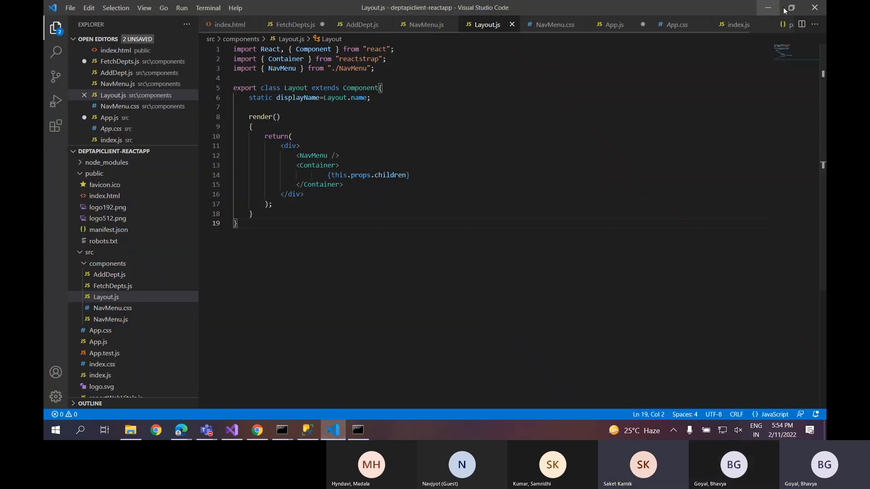
click(810, 12)
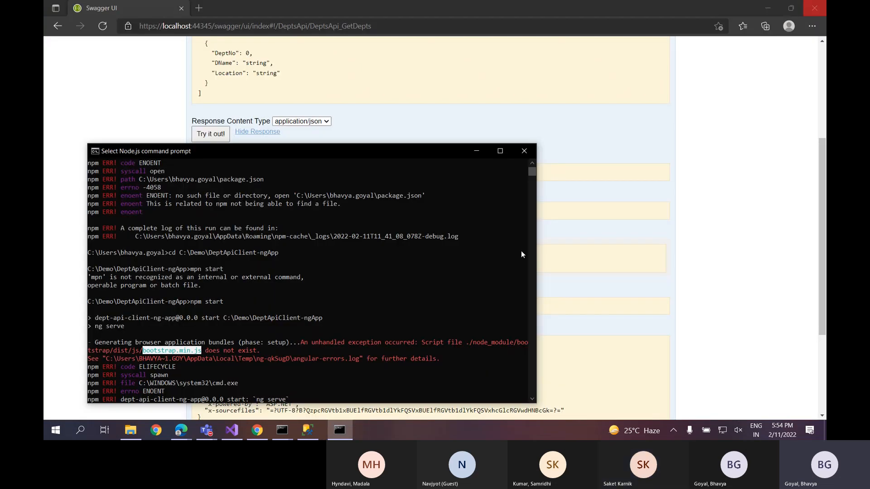
click(131, 432)
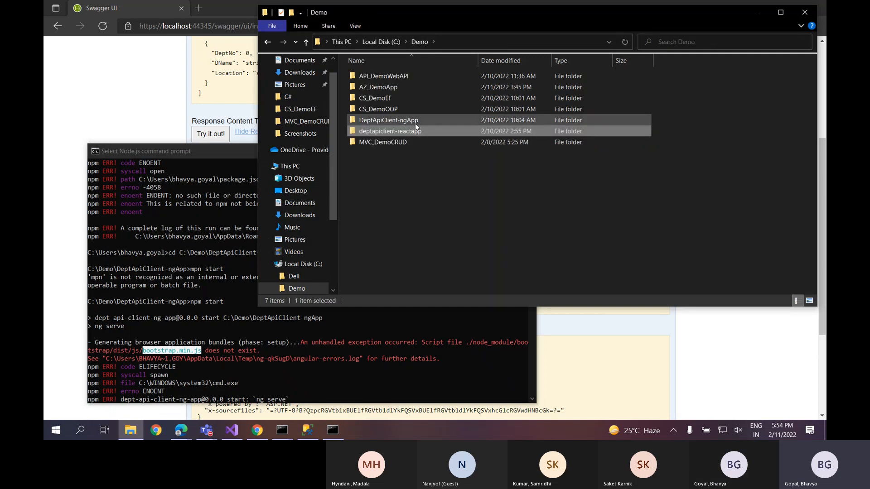
double_click(410, 120)
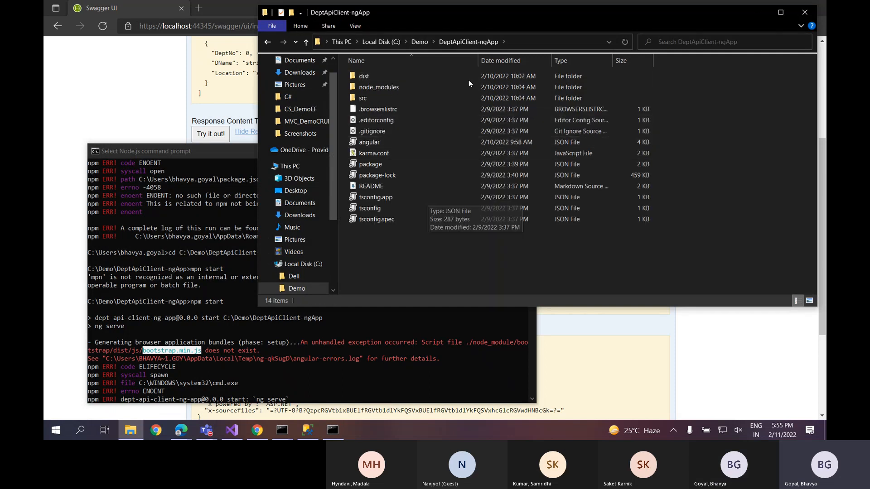
click(805, 13)
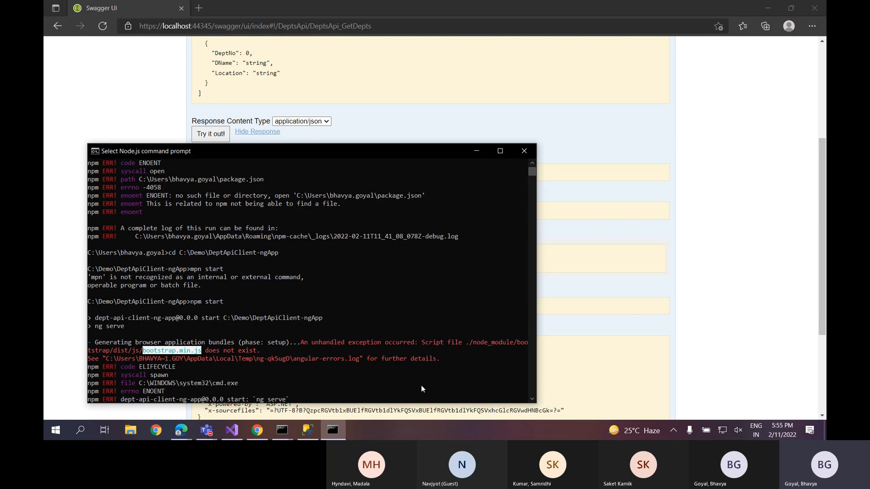
key(super)
text(v)
key(Return)
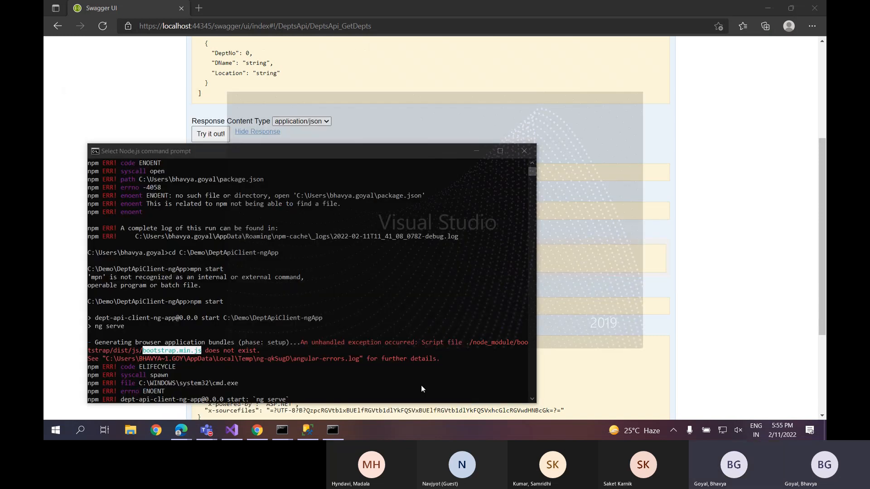
Launch Visual Studio Code and close the deptapiclient-reactapp folder, saving the changes to FetchDepts.js and App.js.
key(super)
text(v)
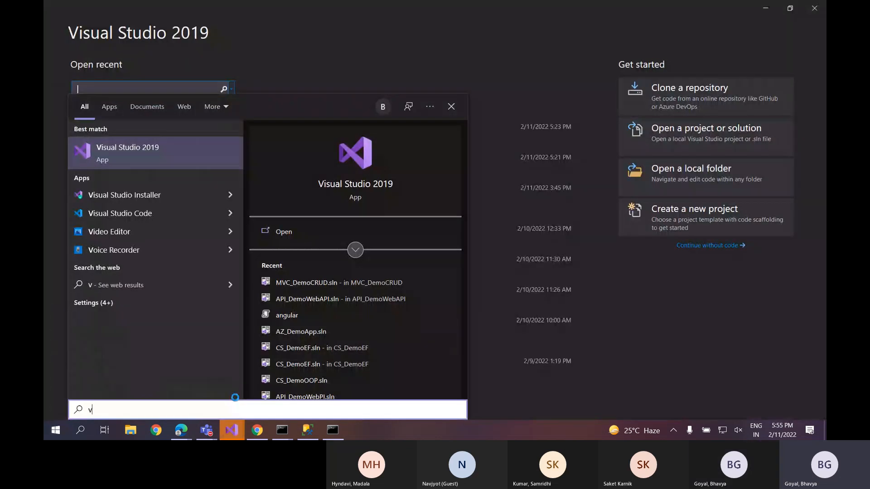
click(170, 216)
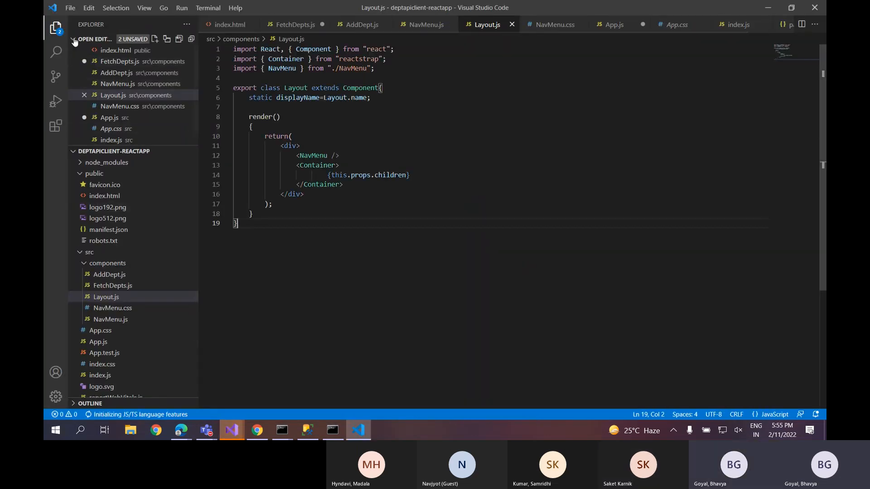
click(70, 8)
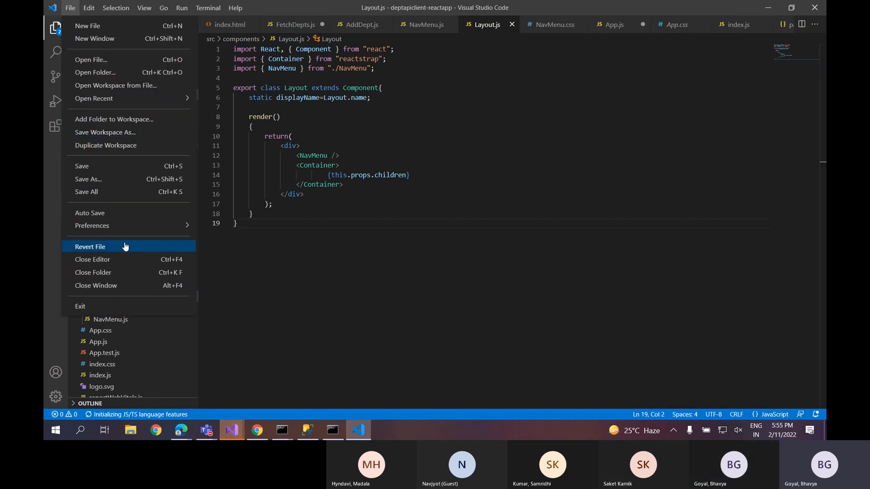
click(123, 272)
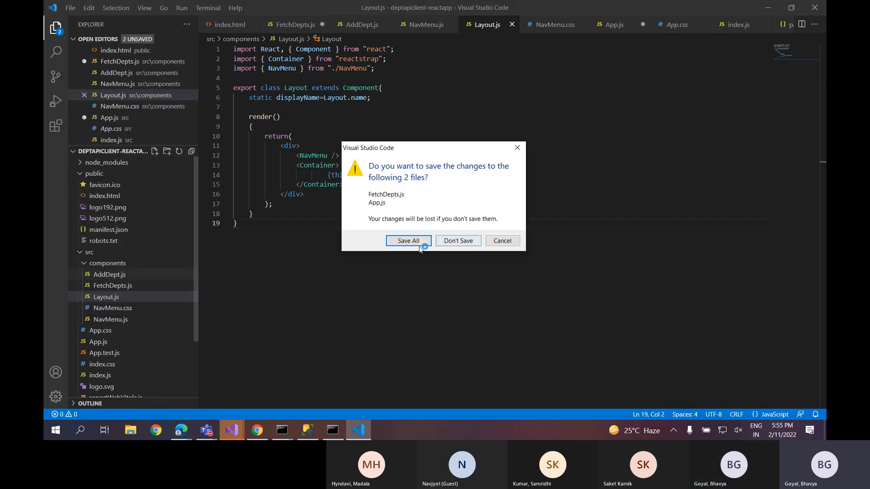
click(428, 241)
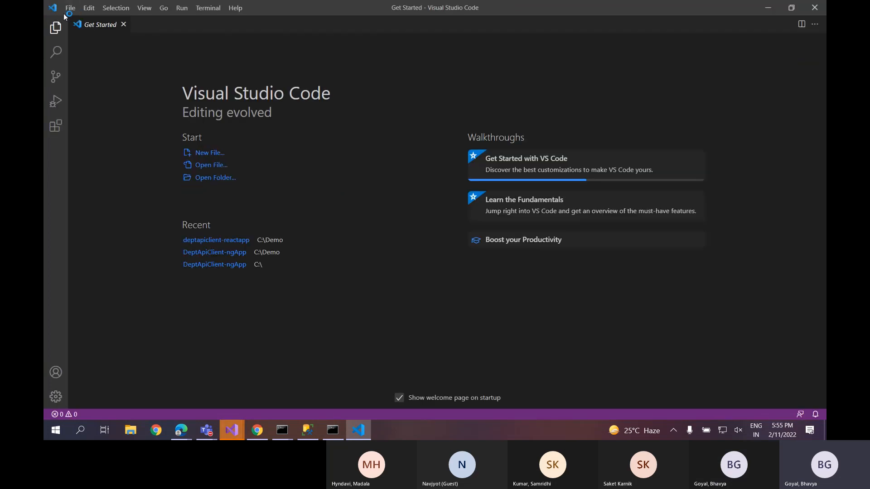
Open the folder C:\Demo\DeptApiClient-ngApp in Visual Studio Code and close the Get Started page.
click(71, 8)
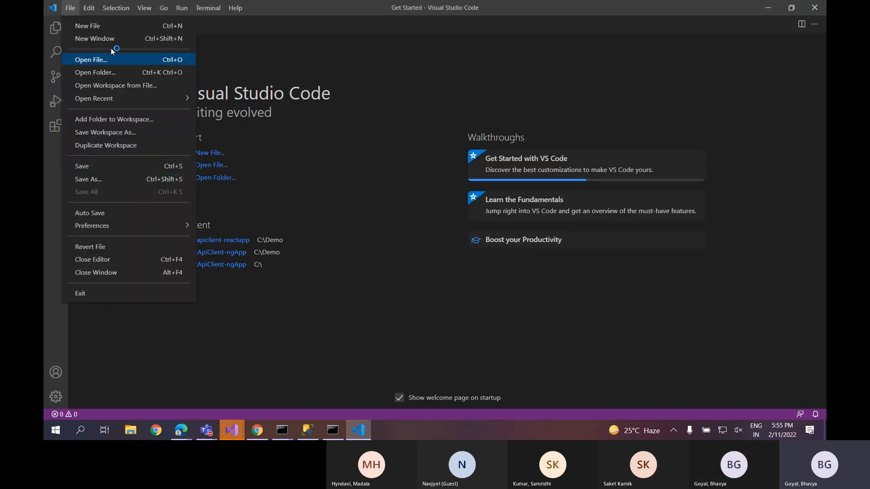
click(114, 73)
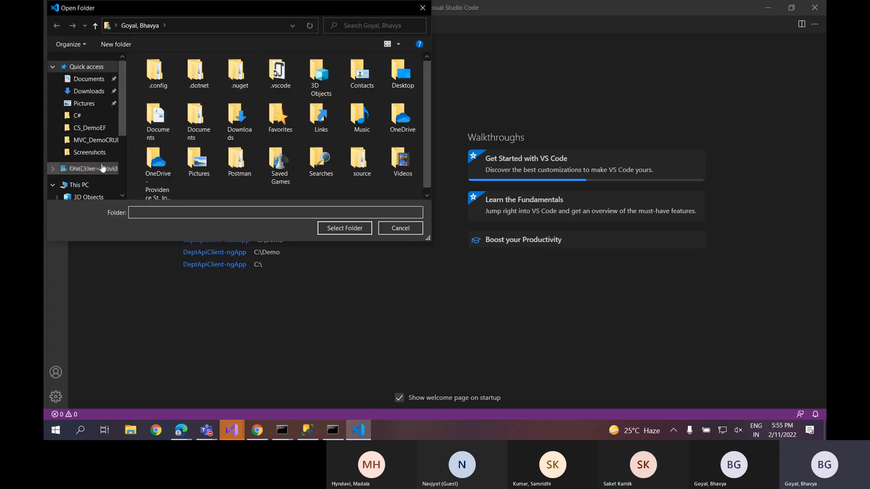
scroll(98, 157, down, 2)
scroll(96, 157, down, 2)
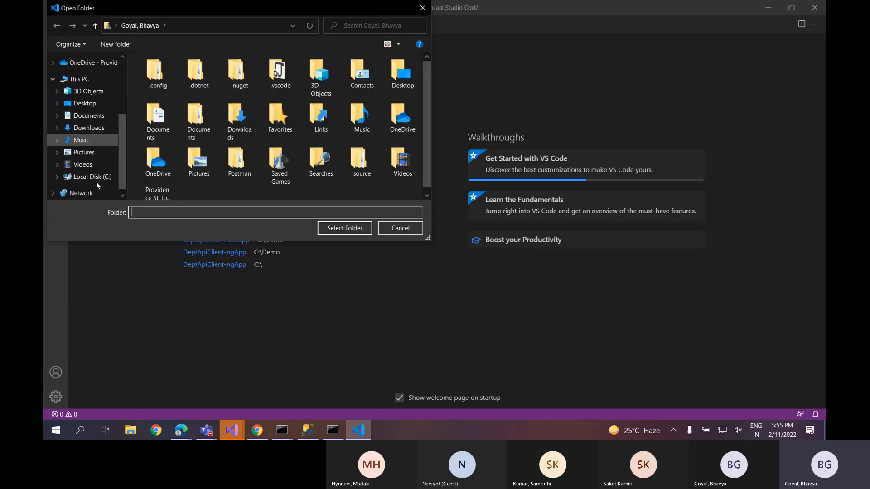
click(96, 181)
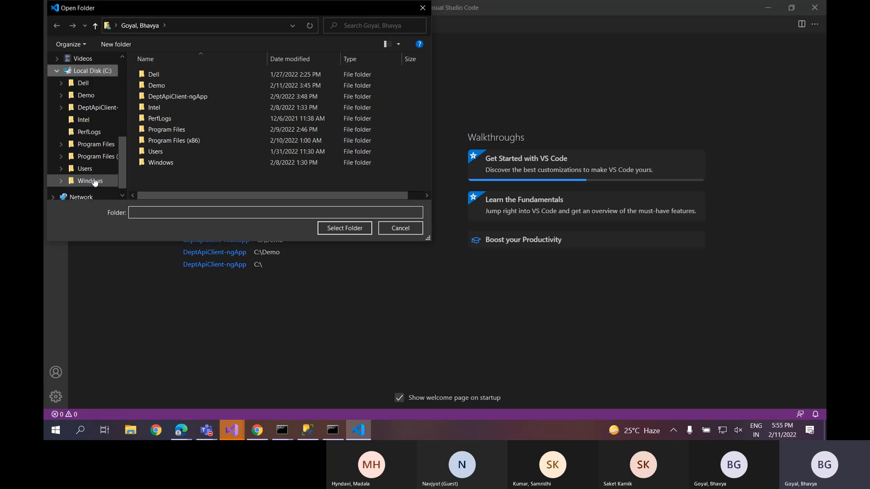
double_click(191, 84)
double_click(203, 119)
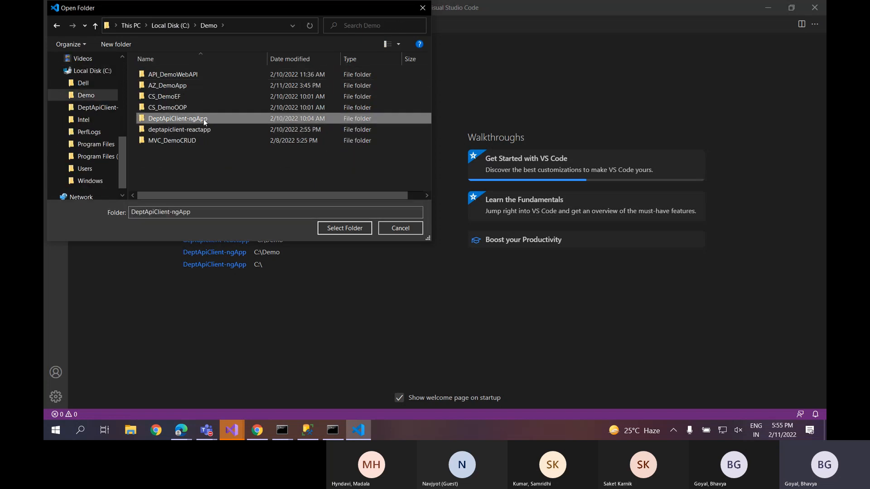
click(350, 230)
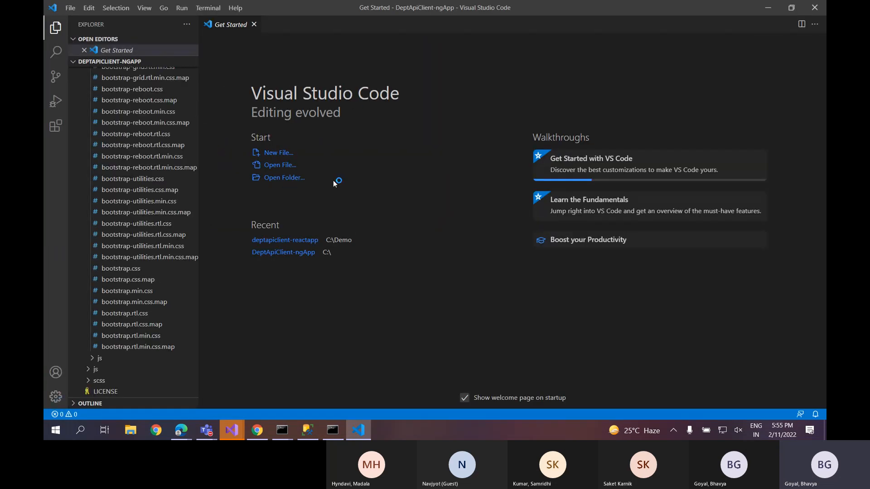
click(254, 25)
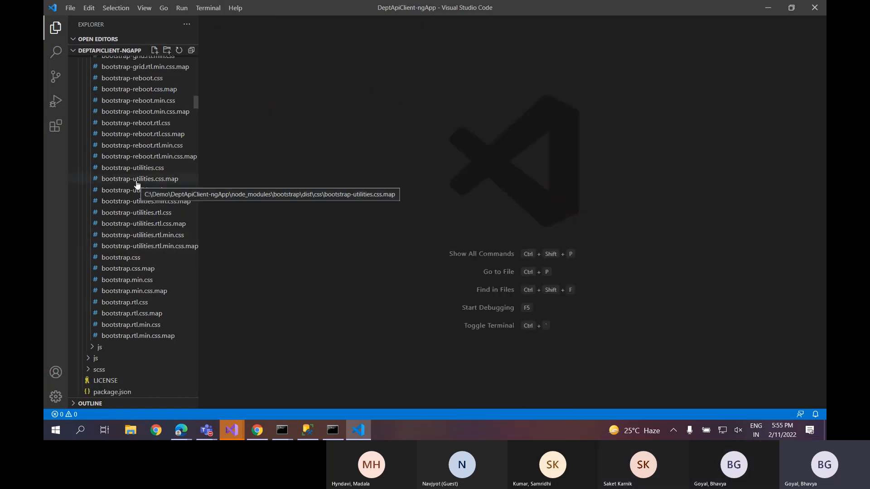
Collapse the node_modules folder in the project's file tree and open angular.json.
scroll(137, 184, up, 5)
scroll(137, 185, up, 5)
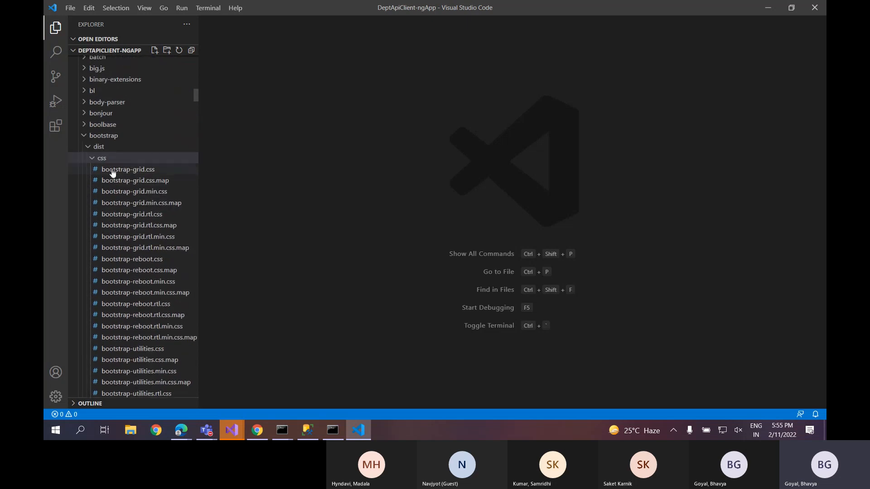
scroll(142, 146, up, 9)
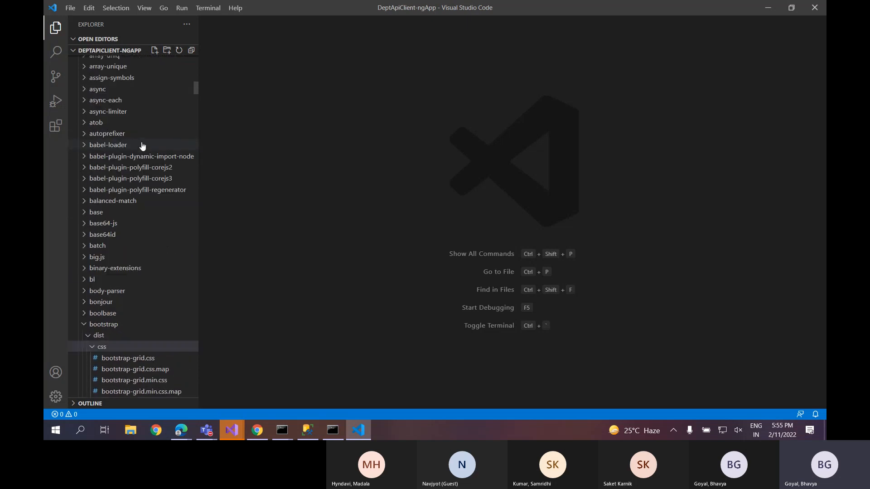
scroll(142, 146, up, 15)
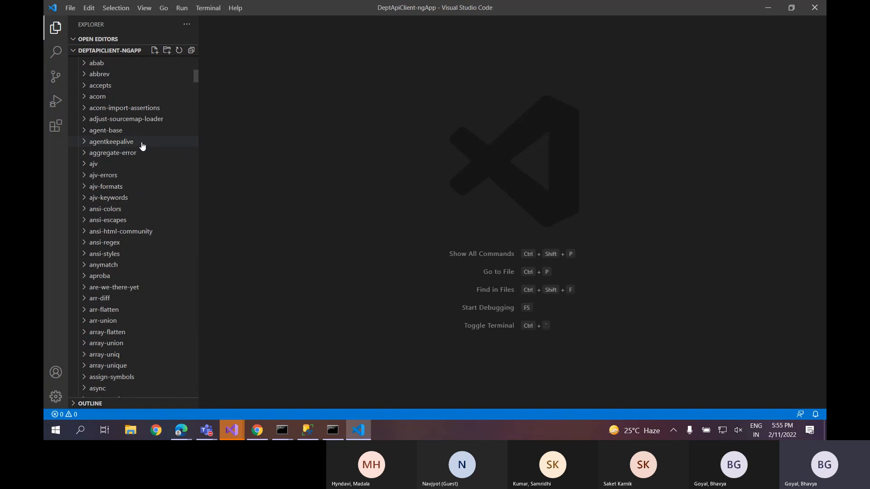
scroll(142, 146, up, 2)
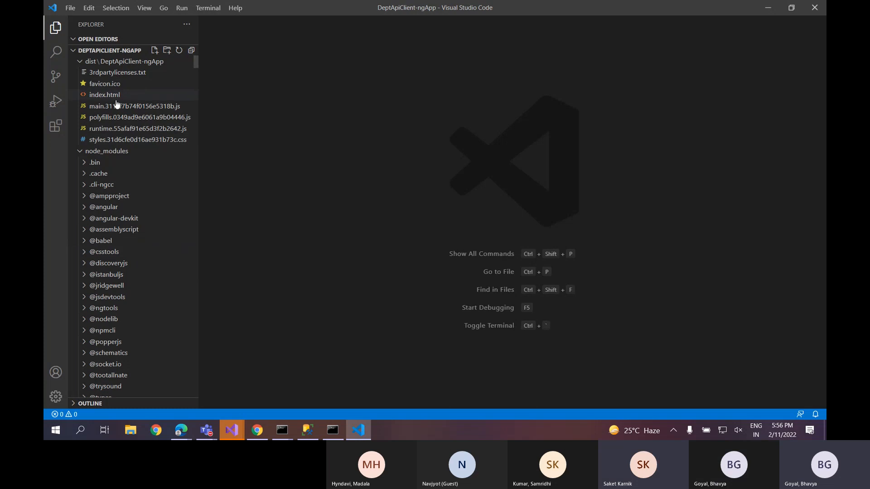
click(86, 154)
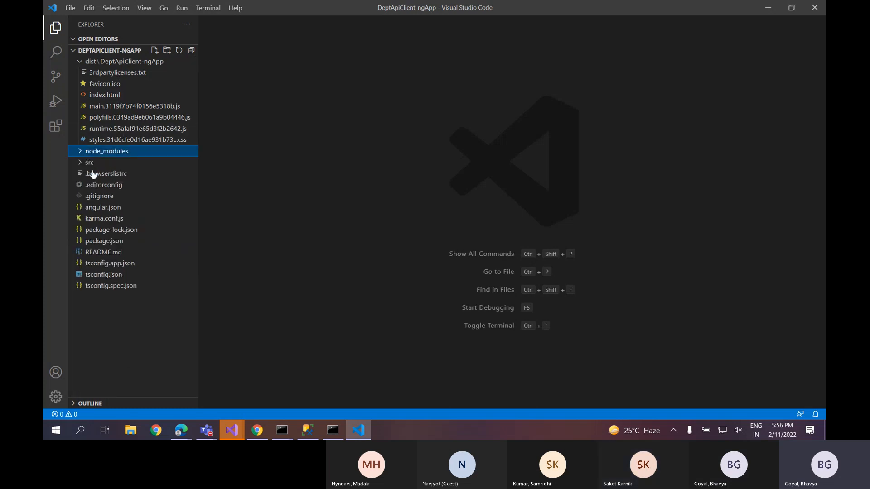
click(113, 212)
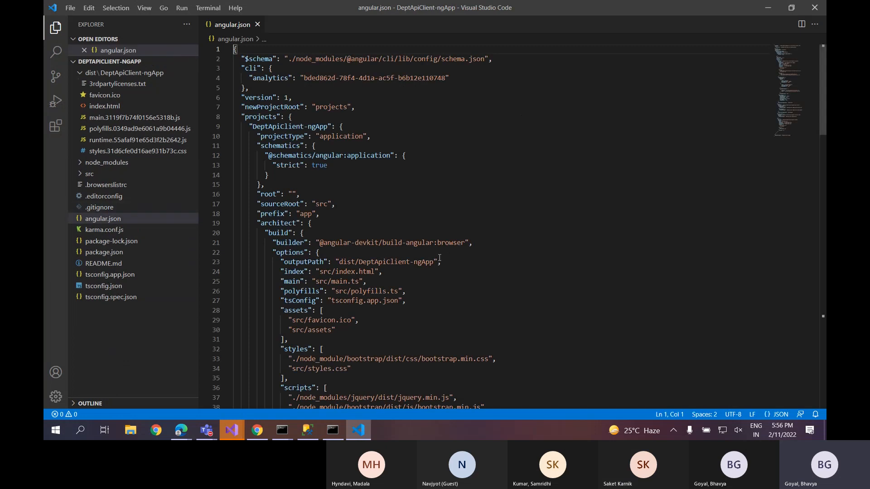
Correct the bootstrap.min.css path under the build styles in angular.json to ./node_modules/bootstrap/dist/css/bootstrap.min.css.
scroll(534, 274, down, 4)
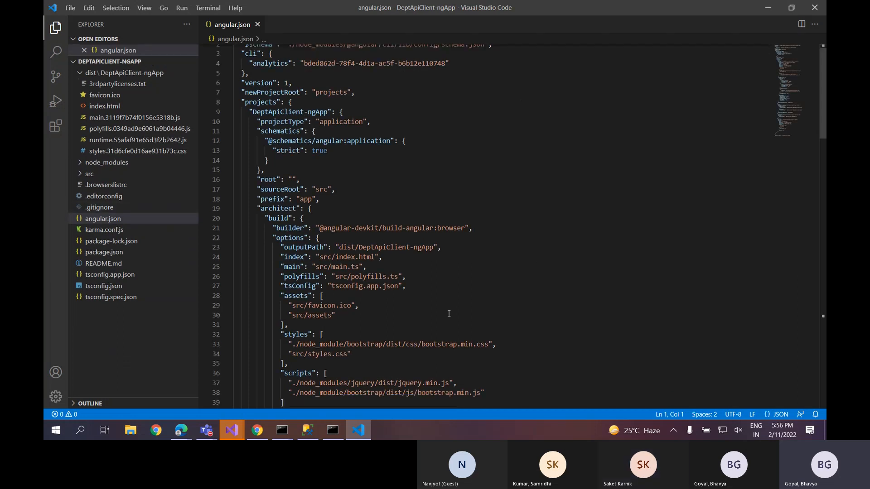
scroll(448, 314, down, 2)
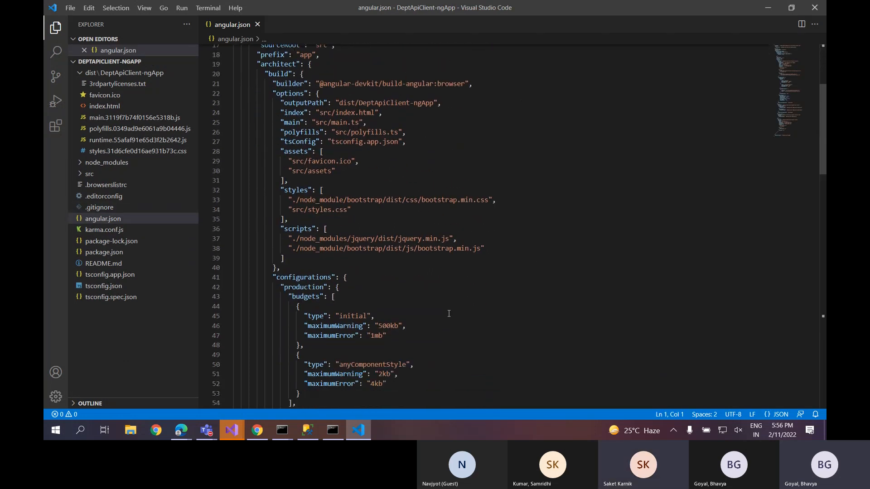
click(483, 239)
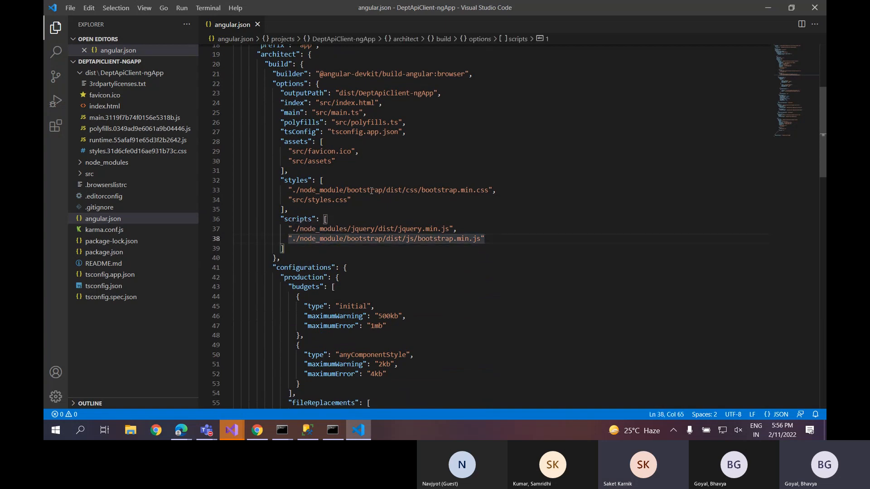
click(494, 191)
text(,)
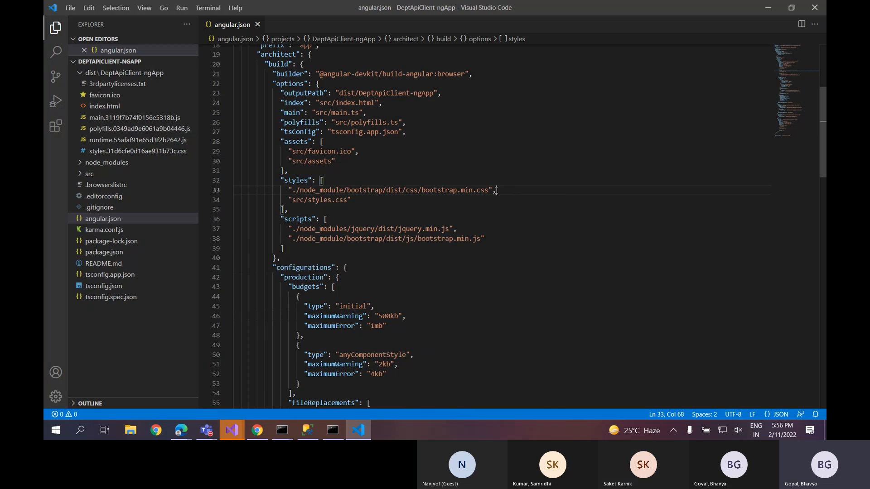
click(489, 191)
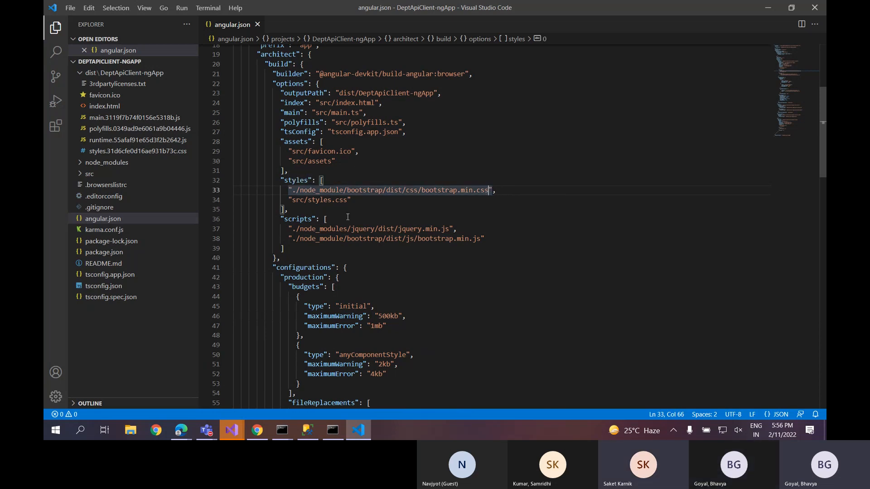
click(343, 190)
text(s)
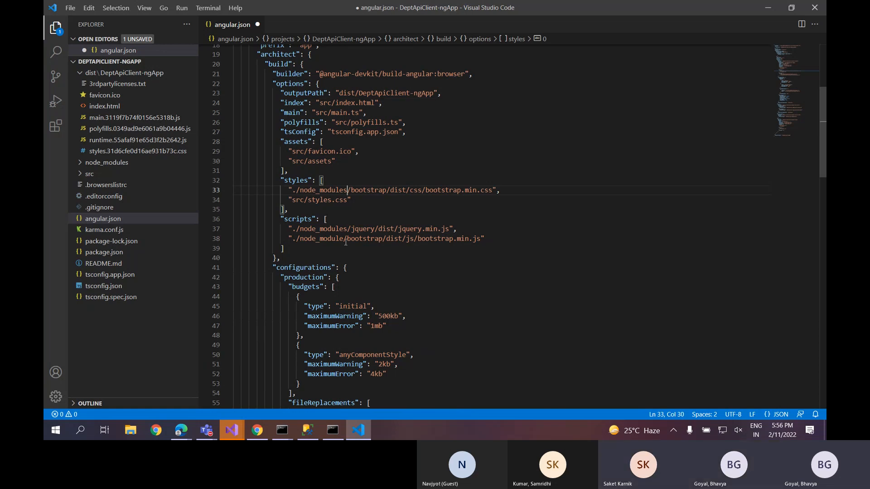
Correct the bootstrap.min.js path under the build scripts to ./node_modules/bootstrap/dist/js/bootstrap.min.js and save angular.json.
click(343, 239)
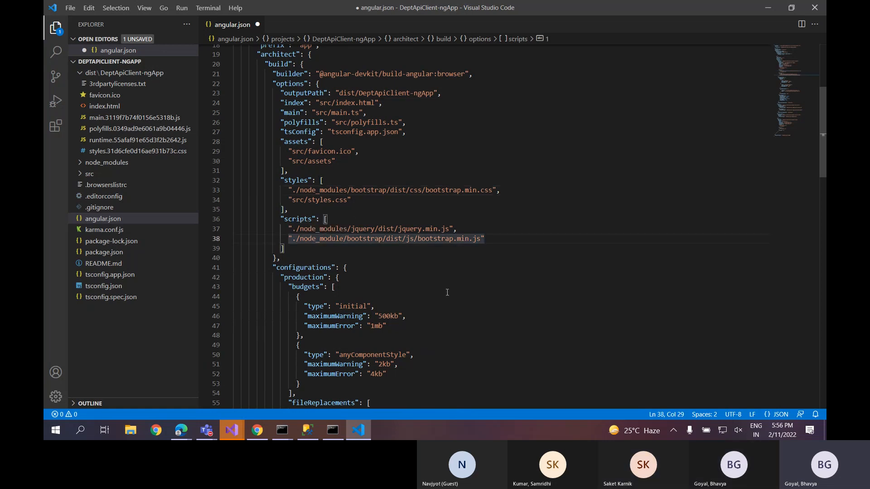
text(s)
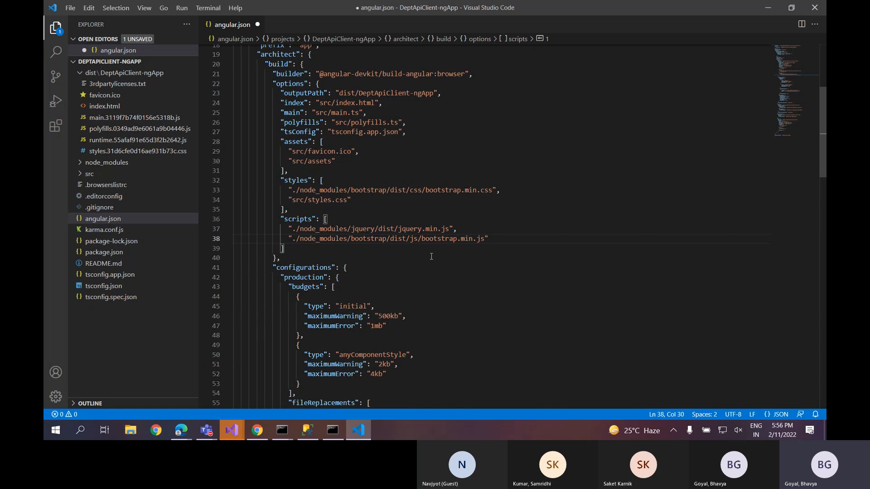
scroll(411, 266, down, 2)
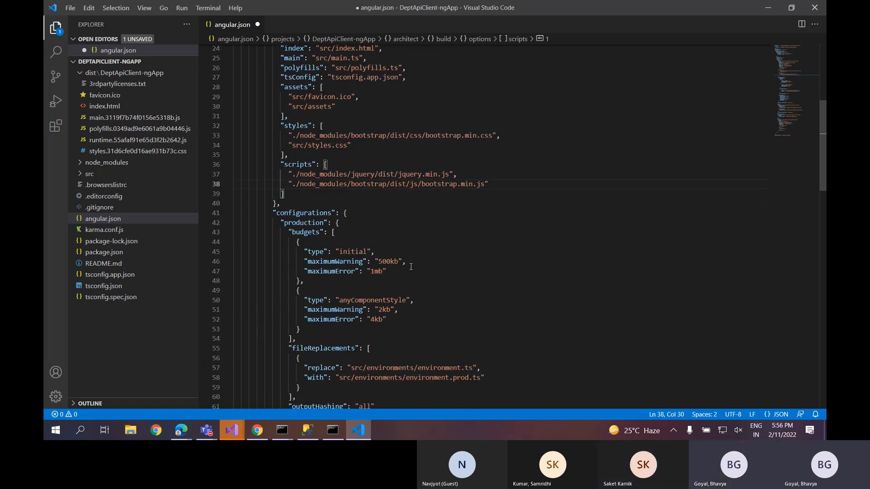
key(ctrl+s)
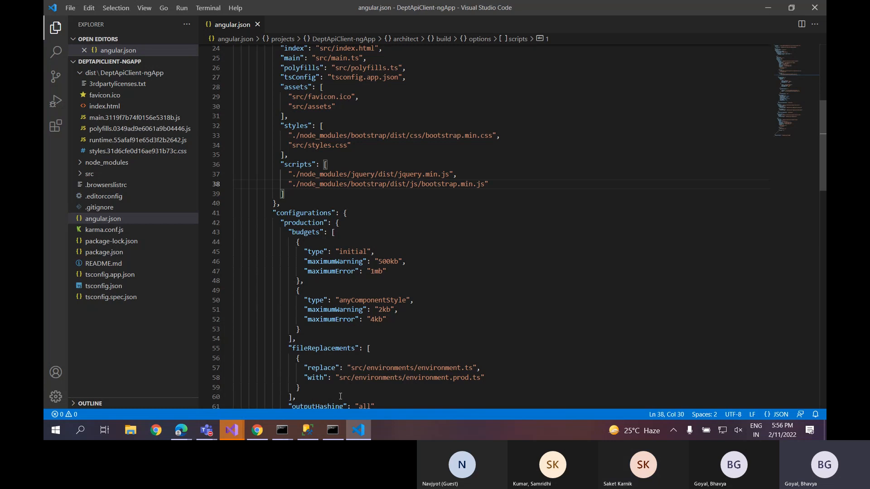
Launch a new Command Prompt window and start entering a cd command.
key(super)
text(cm)
key(Return)
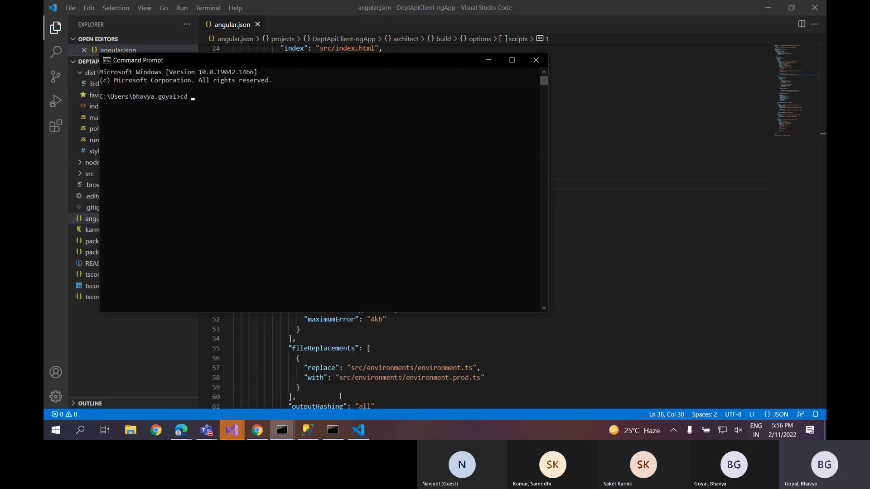
key(alt+Tab)
key(alt+Tab)
key(alt+Tab)
key(alt+Tab)
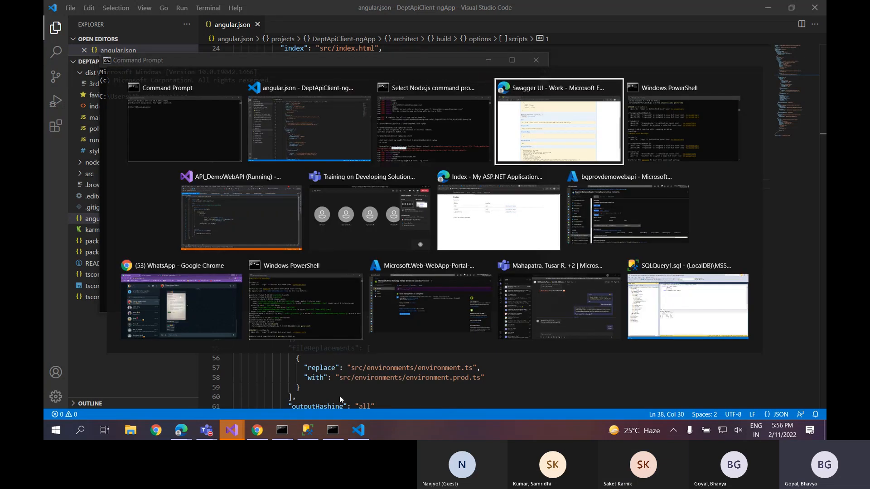
key(alt+Tab)
key(alt+Tab)
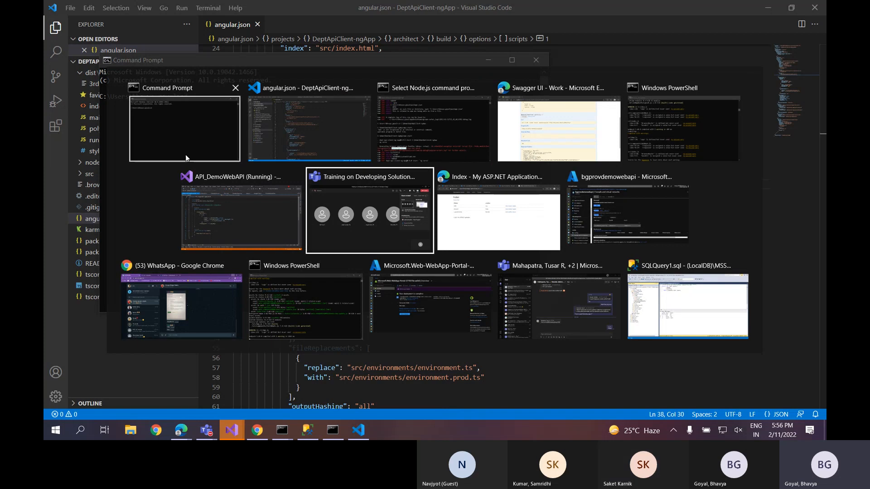
key(alt+Tab)
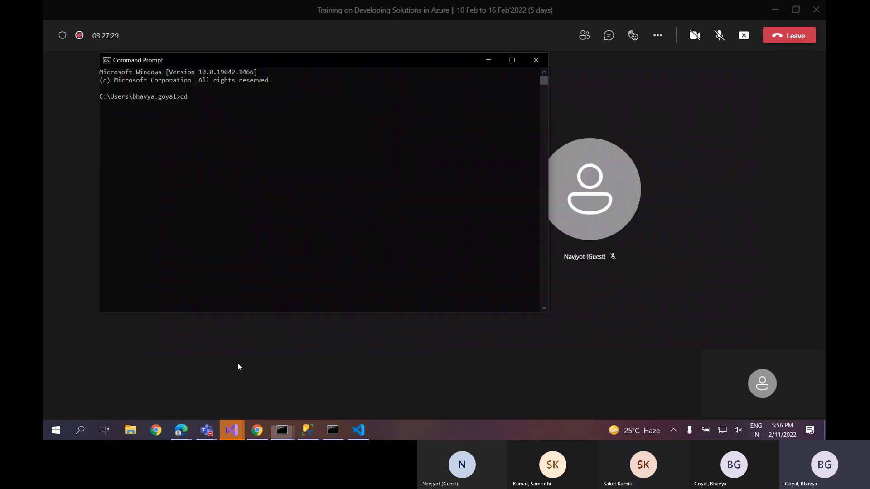
Browse to C:\Demo\DeptApiClient-ngApp in File Explorer and copy the folder's full path.
click(131, 431)
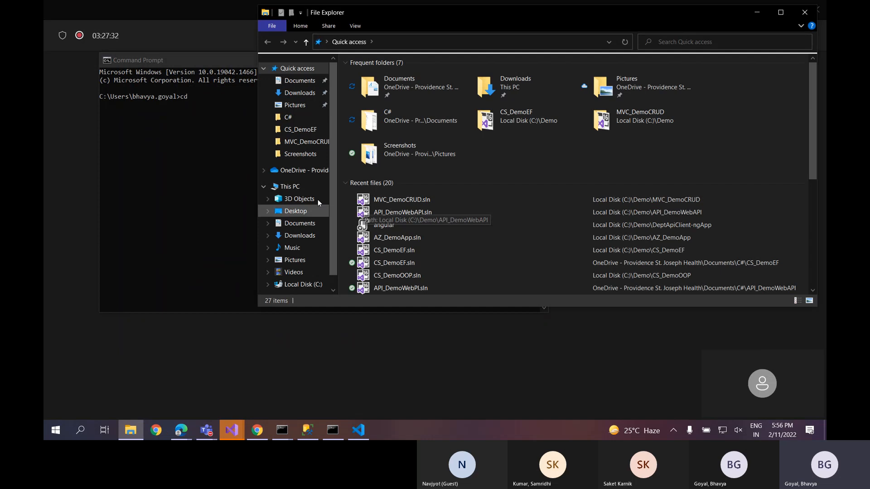
click(308, 285)
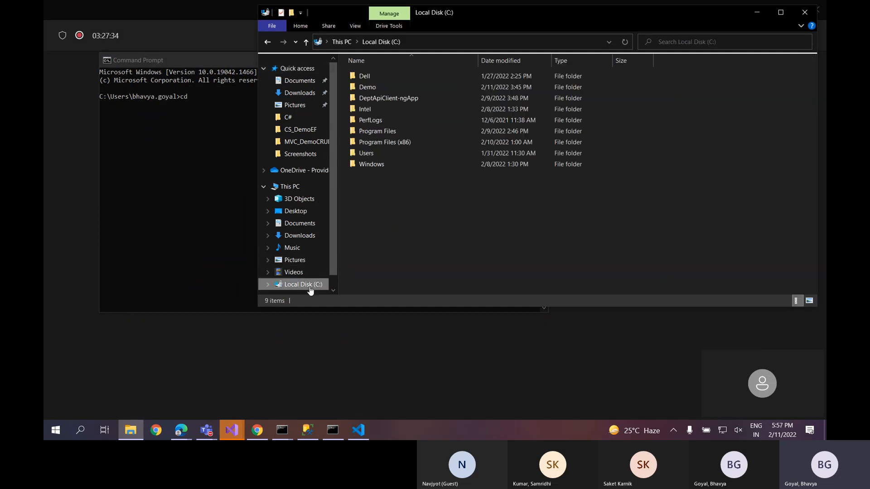
double_click(406, 87)
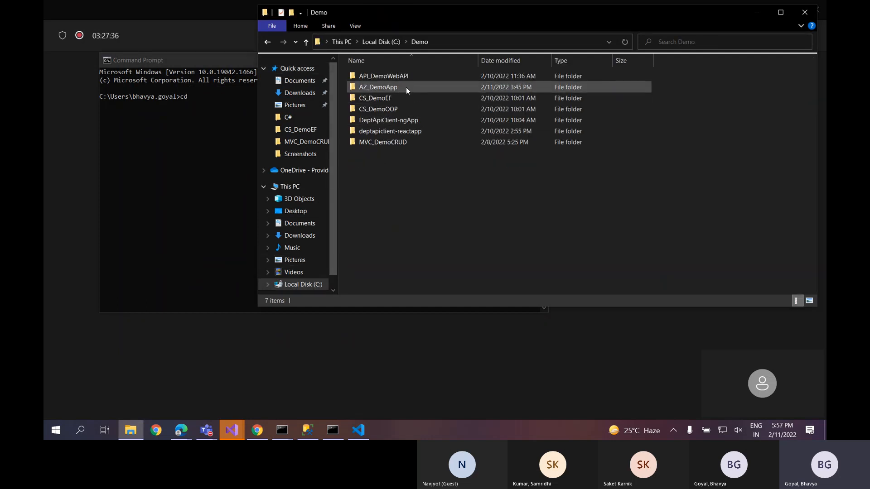
double_click(406, 122)
click(505, 42)
click(523, 40)
click(522, 40)
key(ctrl+c)
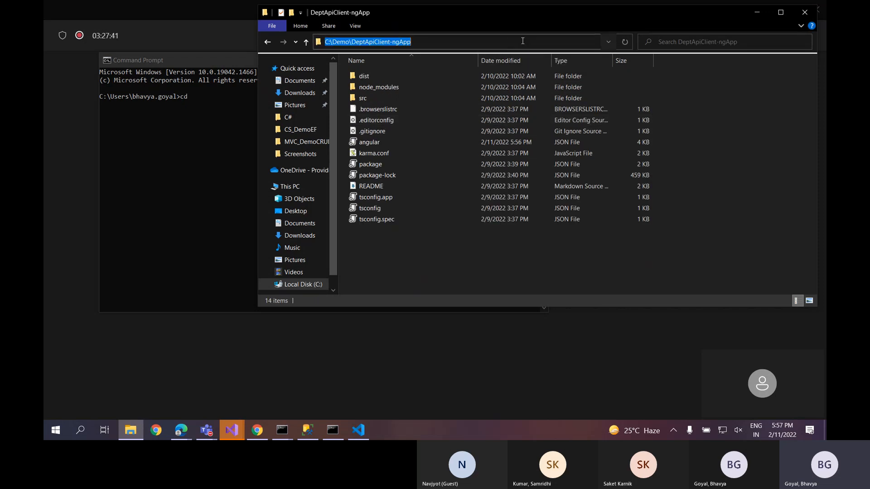
Switch to the Command Prompt and change the directory to C:\Demo\DeptApiClient-ngApp using the copied path.
key(alt+Tab)
text(cd)
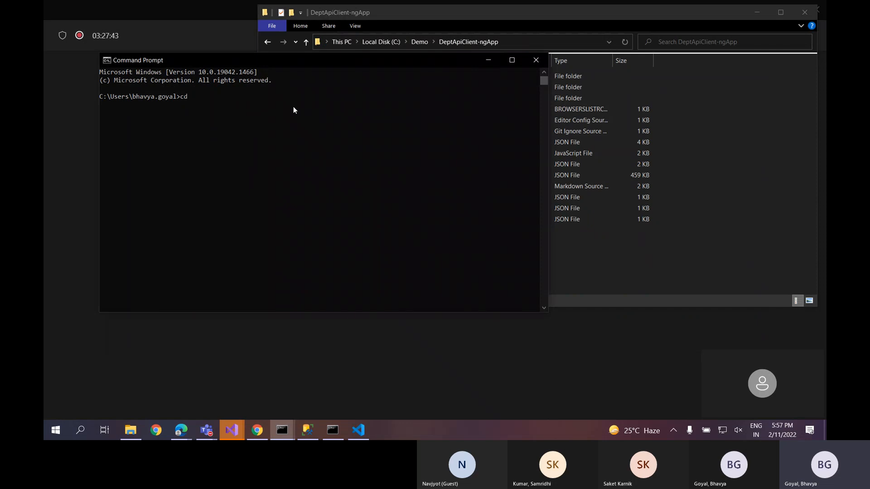
key(ctrl+v)
key(Return)
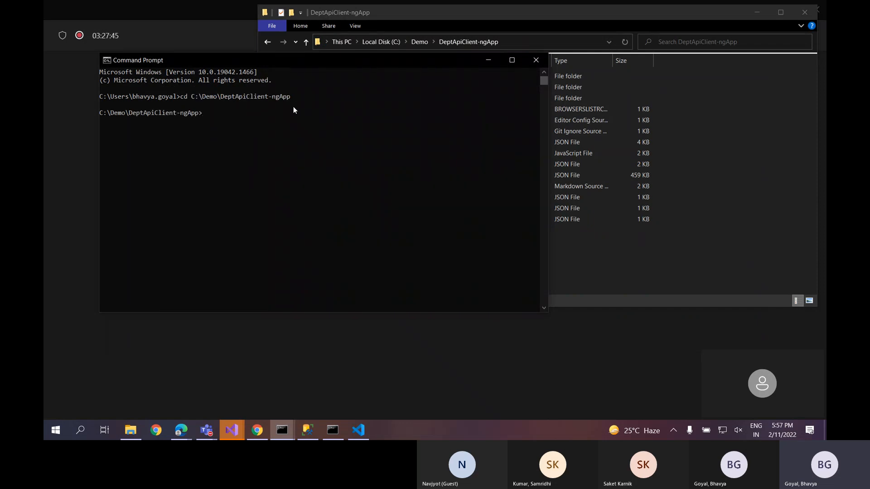
Start the Angular development server for DeptApiClient-ngApp with ng serve.
text(ng)
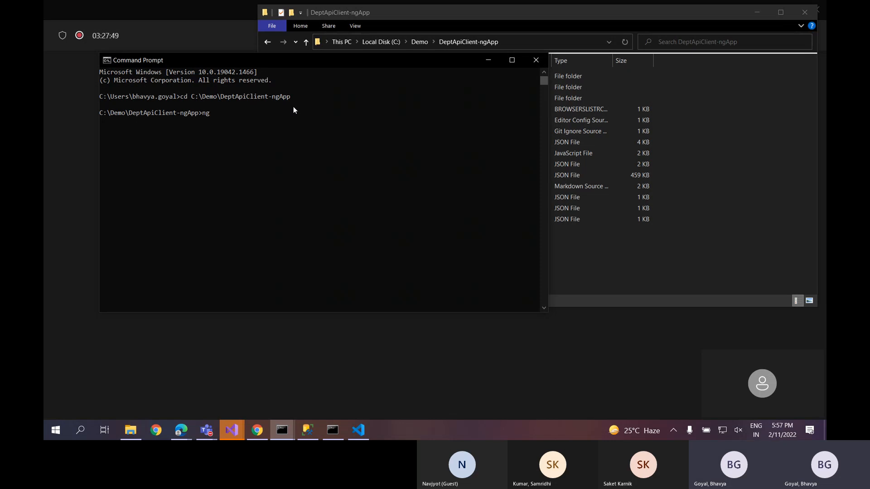
text( serve)
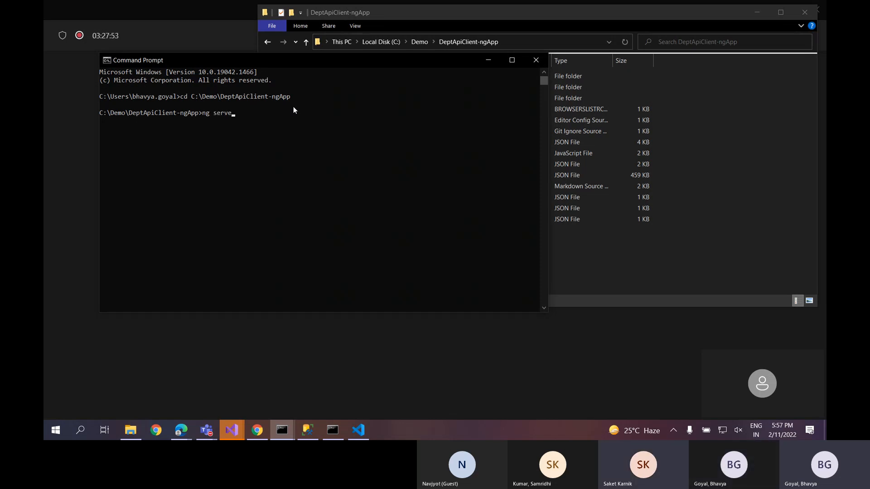
key(Return)
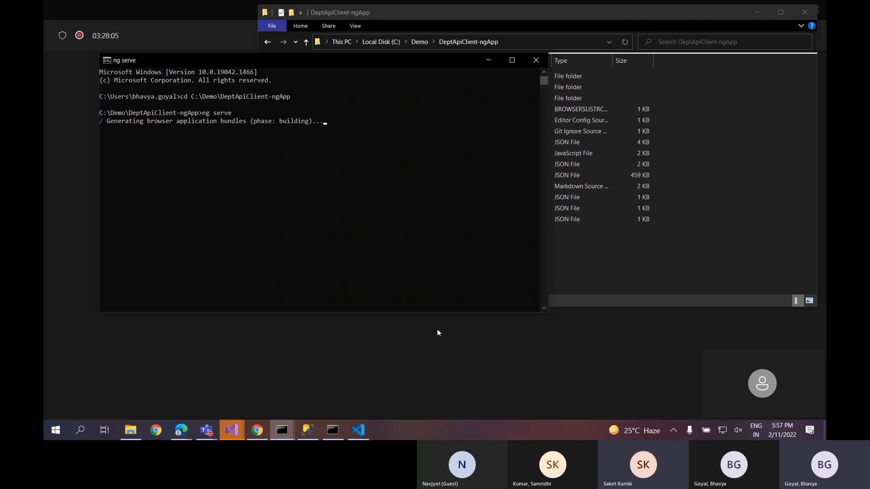
Switch to File Explorer and go up to the C:\Demo folder containing deptapiclient-reactapp.
mouse_move(358, 434)
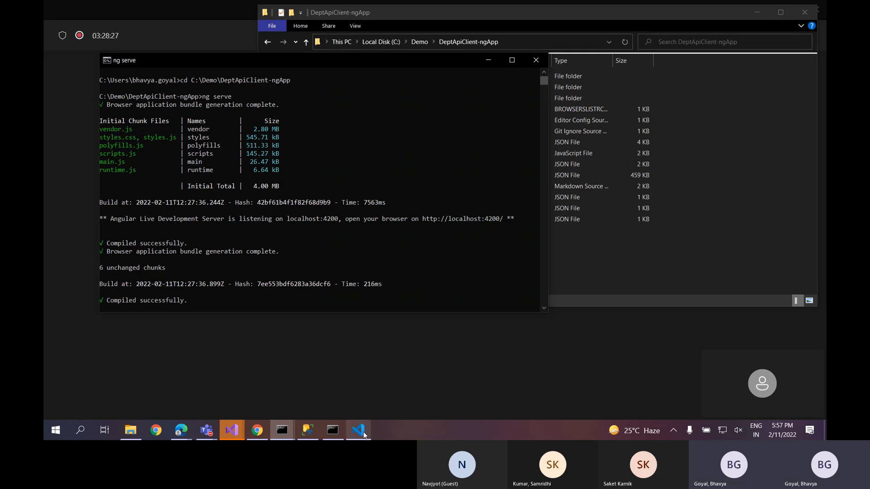
mouse_move(357, 433)
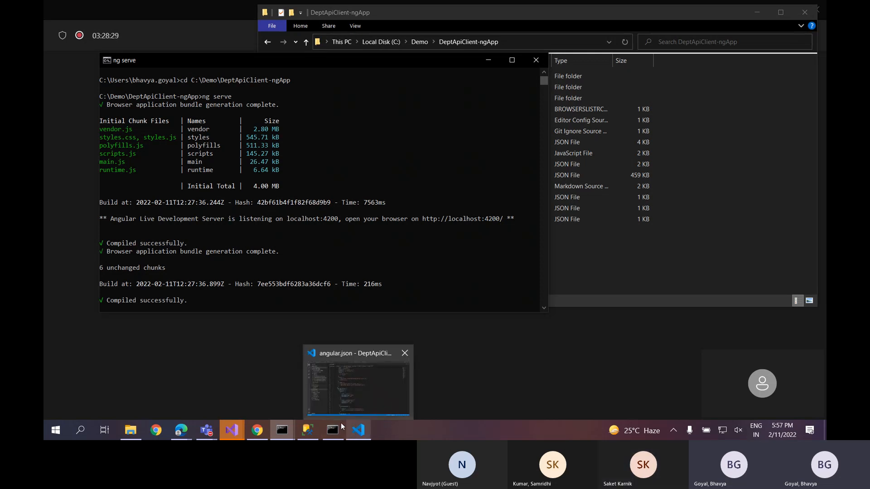
click(140, 430)
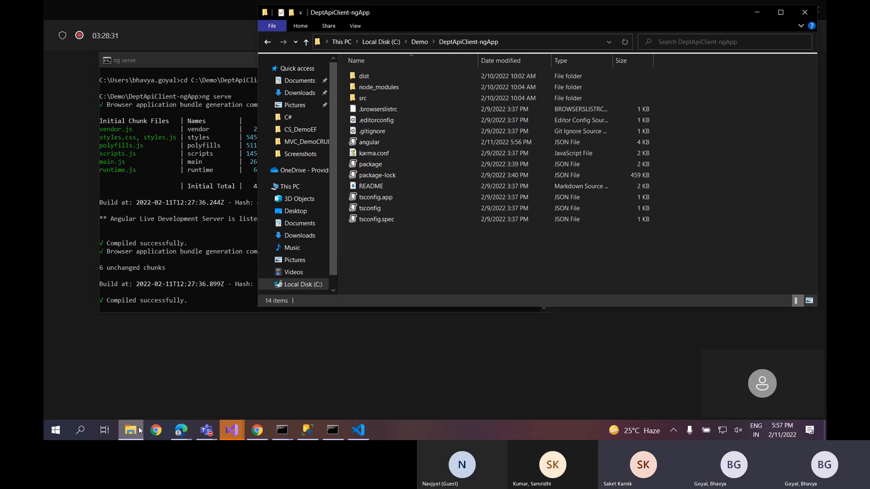
click(421, 43)
right_click(409, 135)
click(453, 201)
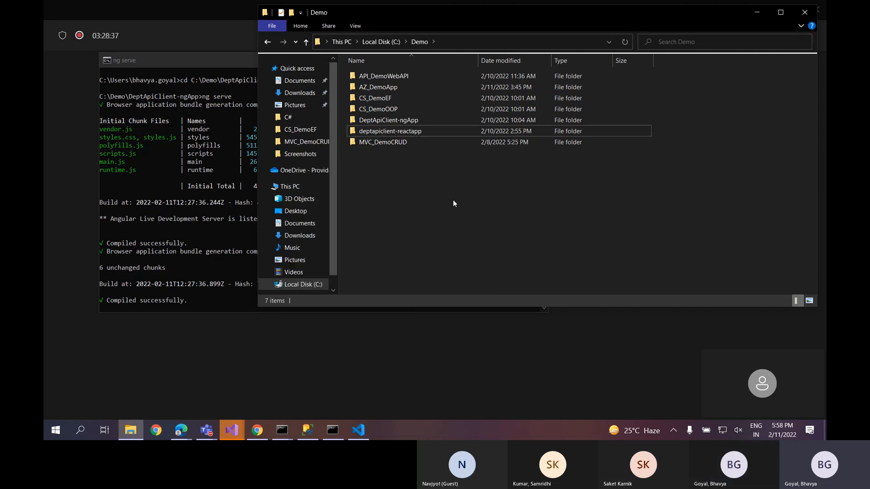
Switch to Visual Studio Code and open the deptapiclient-reactapp folder from C:\Demo.
click(358, 431)
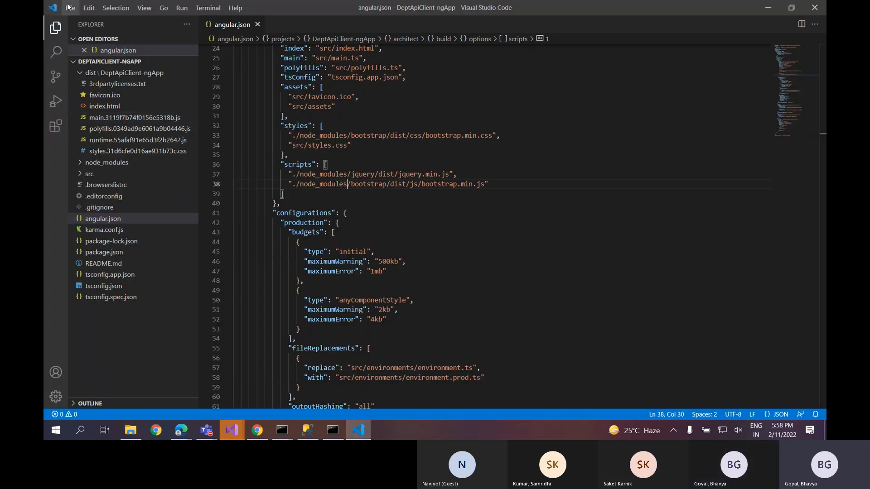
click(68, 6)
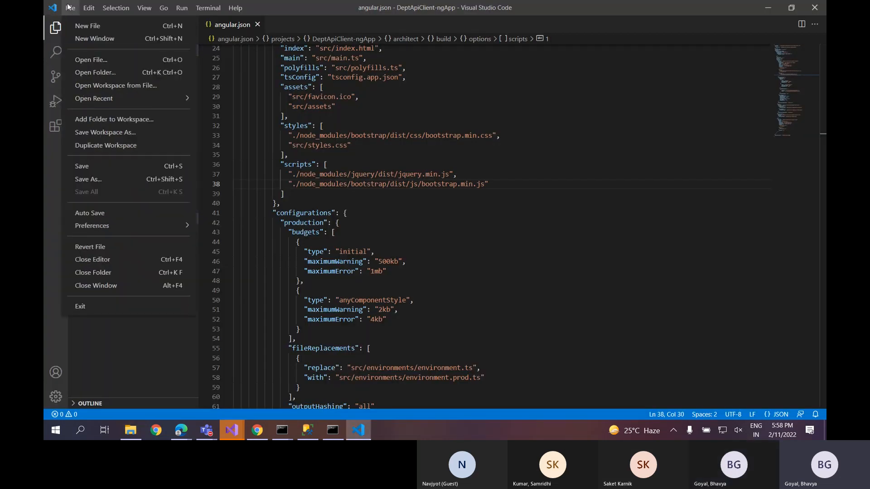
click(96, 73)
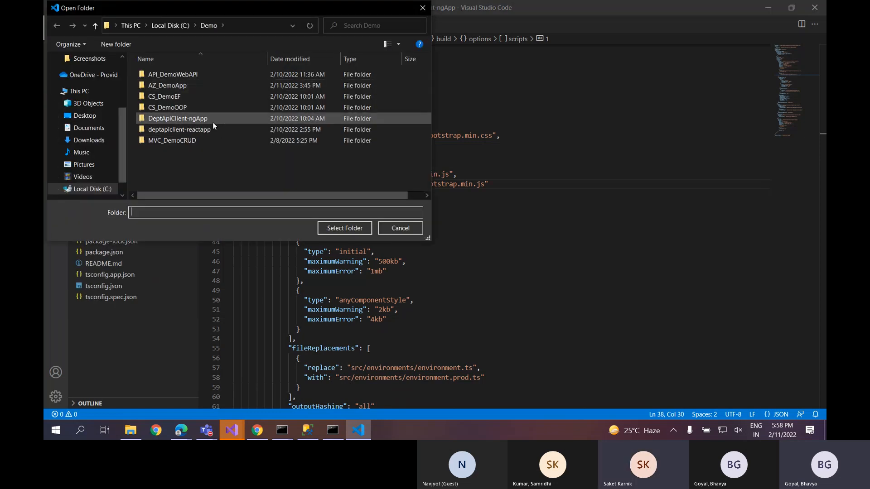
click(213, 130)
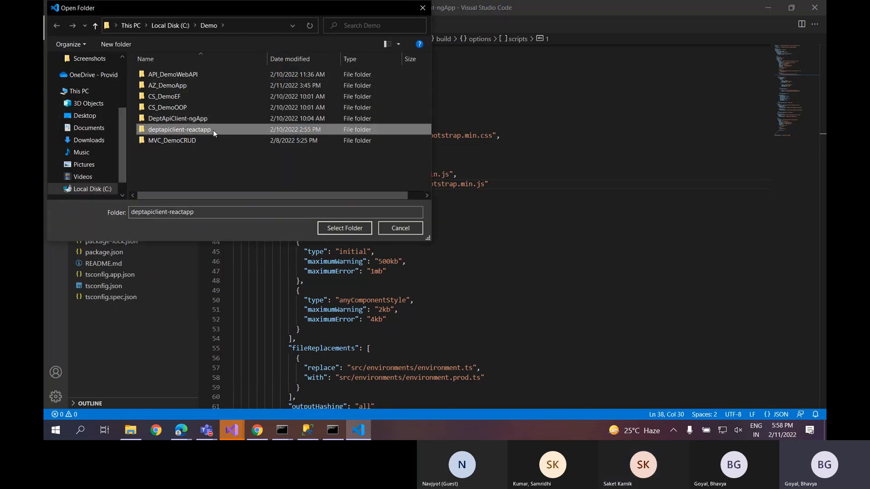
click(352, 229)
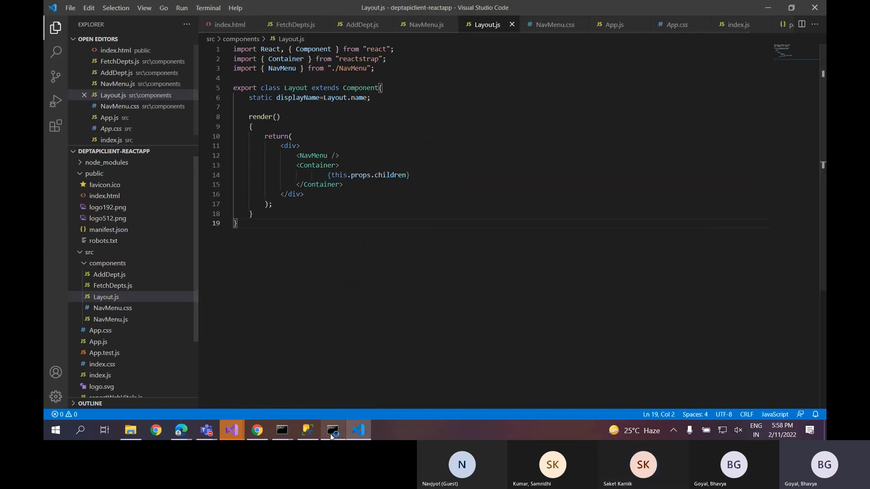
Launch another Command Prompt window for the React client.
key(super)
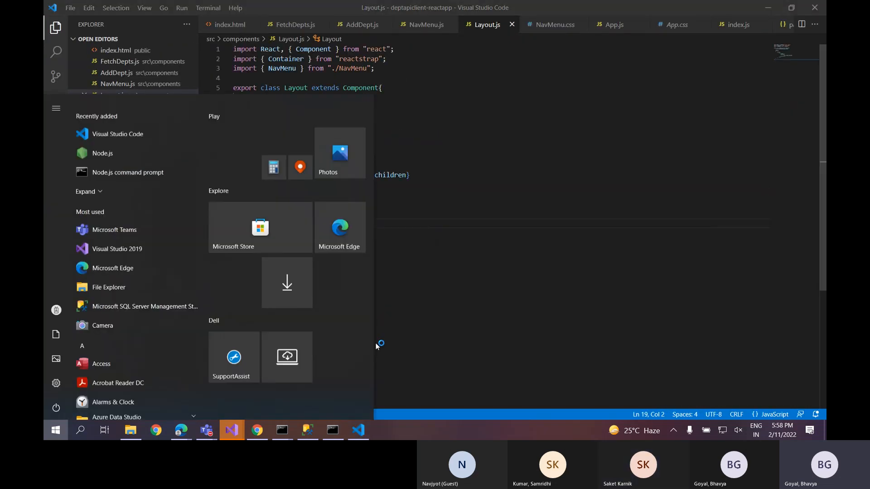
text(cm)
key(Return)
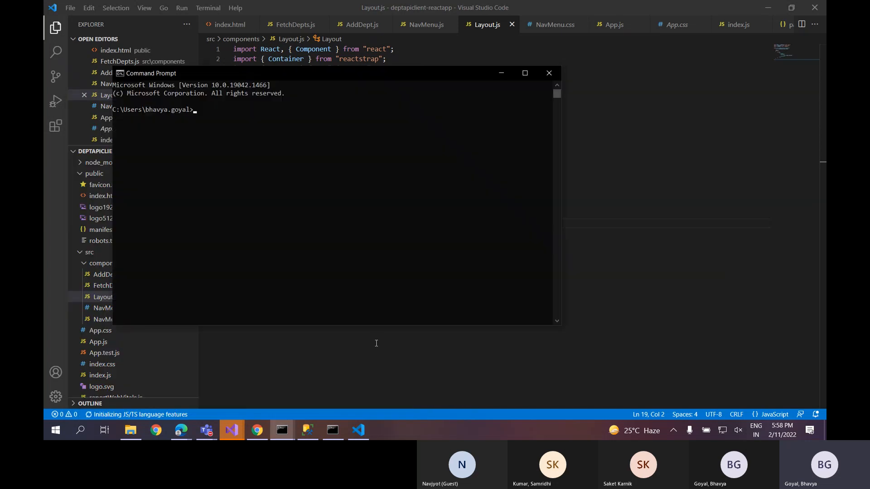
Browse to C:\Demo\deptapiclient-reactapp in File Explorer and copy the folder's full path.
key(alt+Tab)
key(alt+Tab)
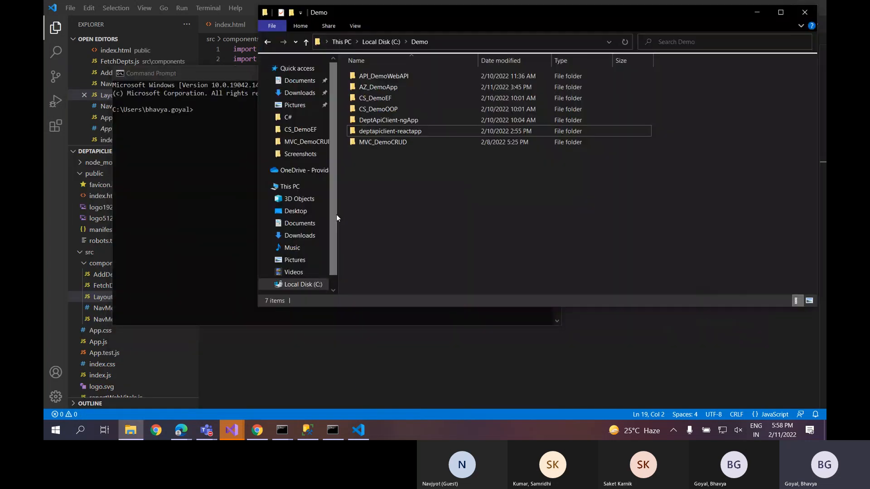
click(414, 131)
double_click(414, 131)
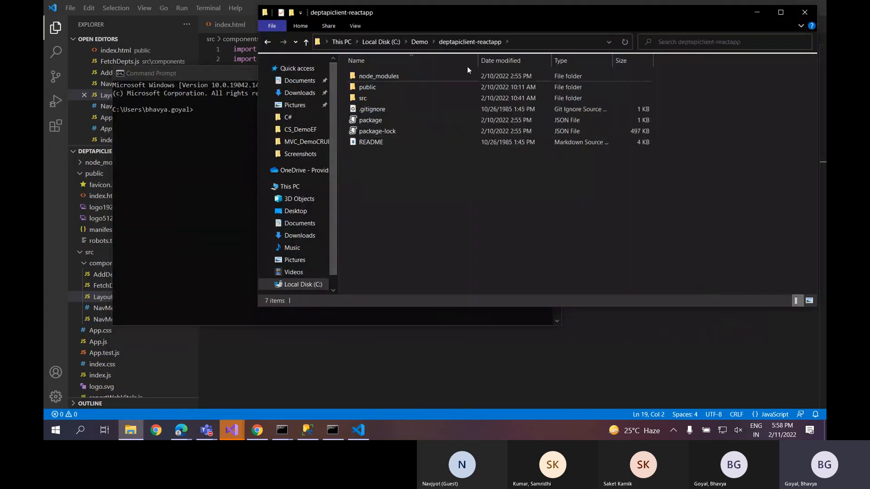
click(524, 40)
key(ctrl+c)
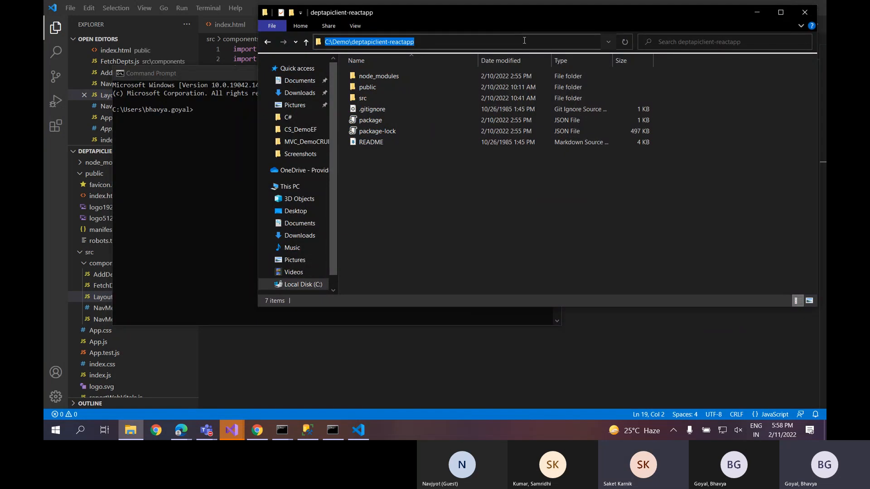
Minimize the ng serve window and change the new Command Prompt's directory to C:\Demo\deptapiclient-reactapp using the copied path.
key(alt+Tab)
key(alt+Tab)
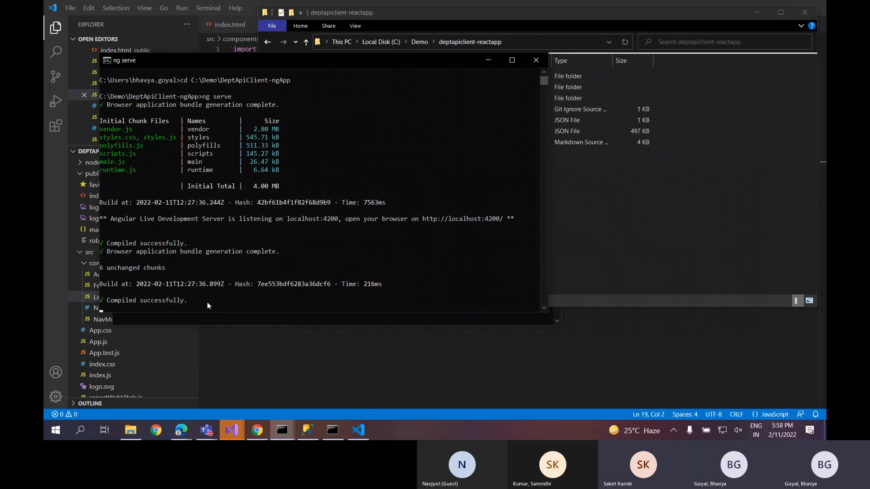
click(487, 62)
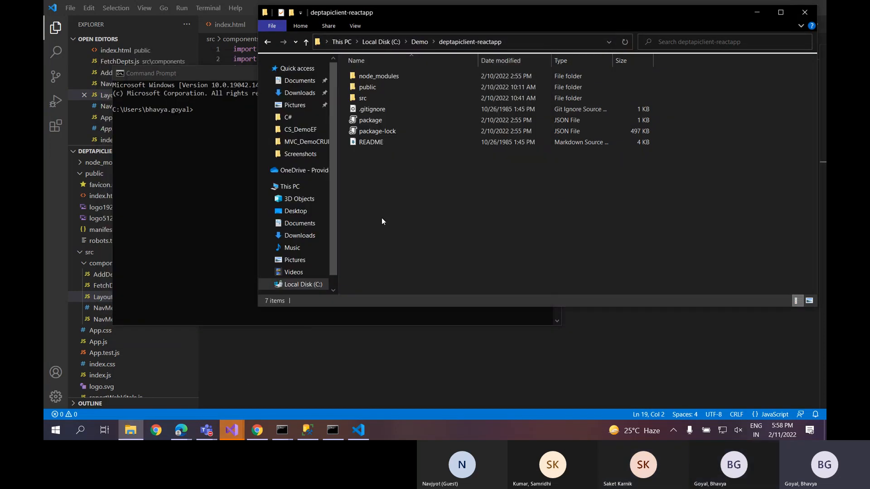
click(226, 204)
text(cd)
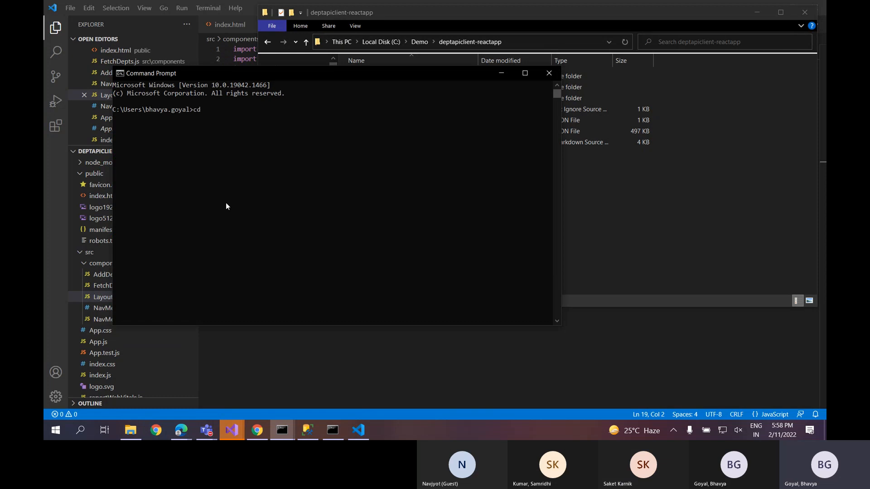
key(ctrl+v)
key(Return)
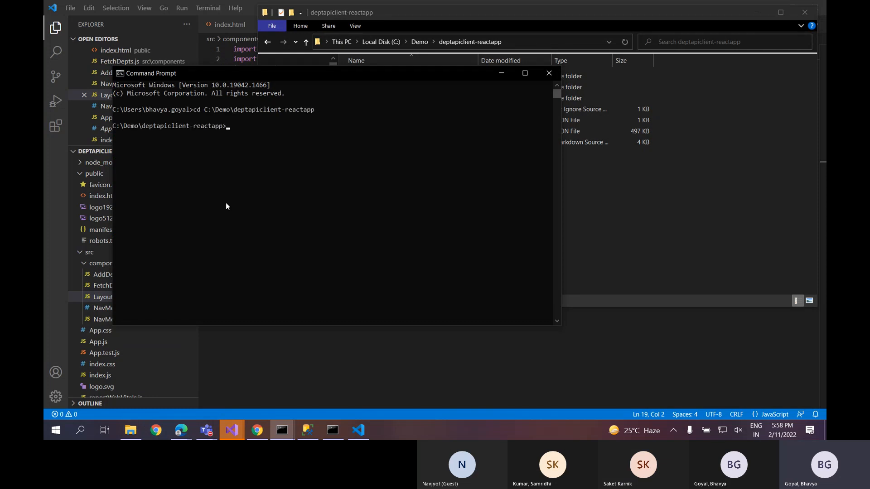
Start the React client with npm start and agree to run it on another port.
text(npm start)
key(Return)
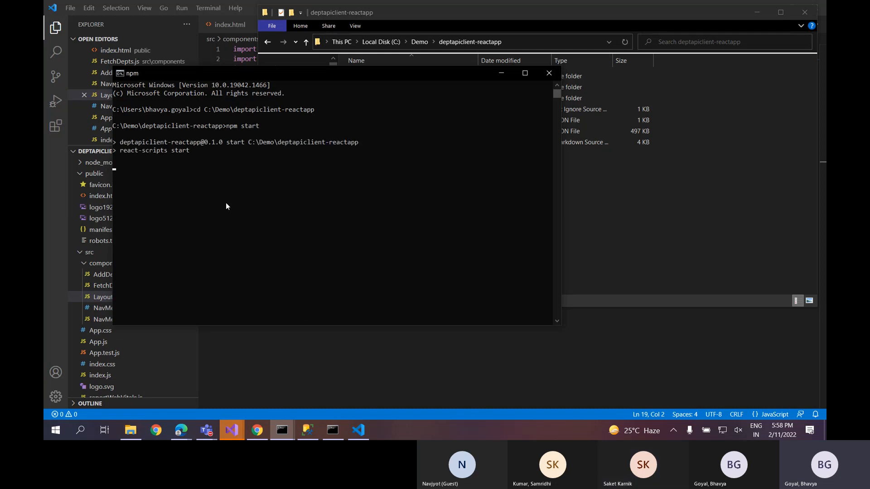
key(y)
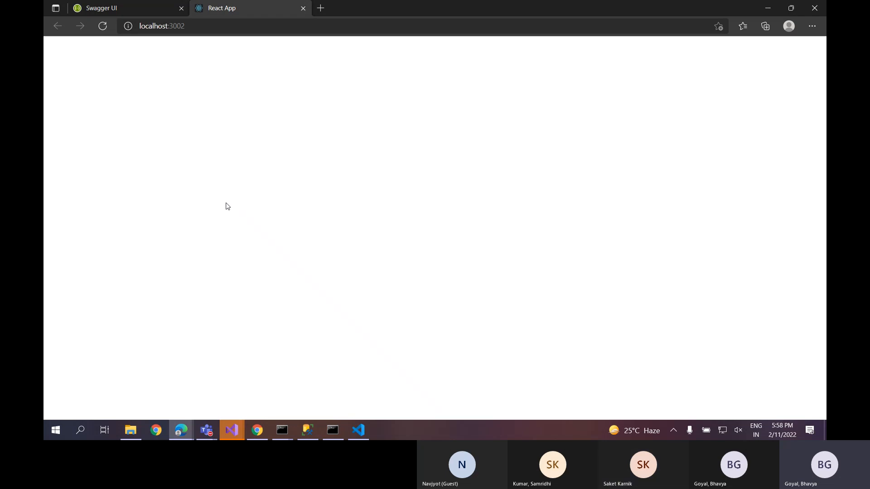
Open the developer tools for the React App page and examine the console errors.
key(F12)
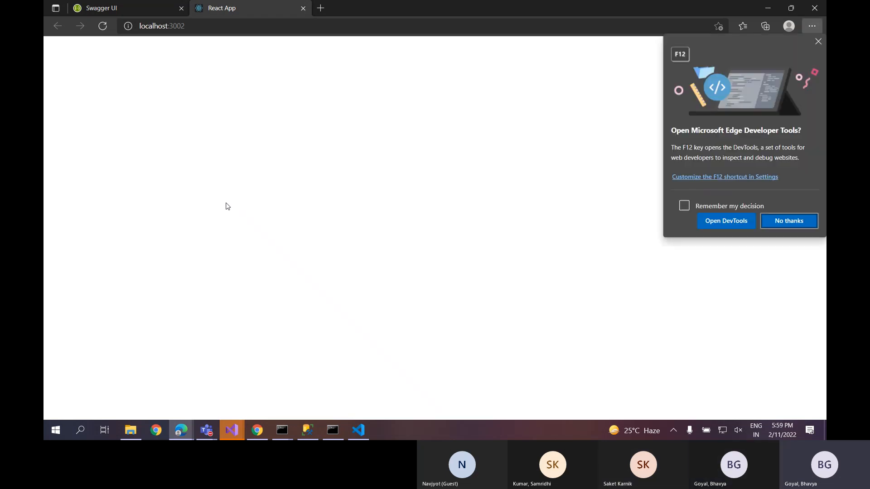
click(749, 224)
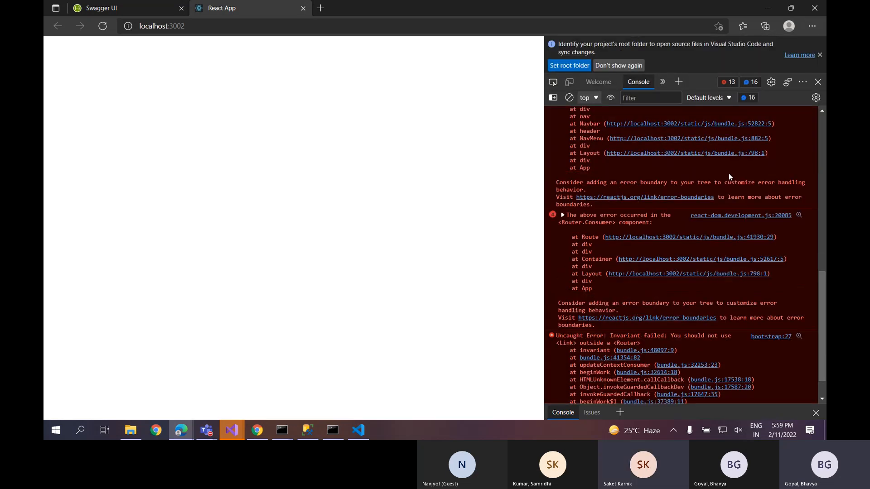
scroll(713, 224, up, 5)
scroll(714, 225, up, 5)
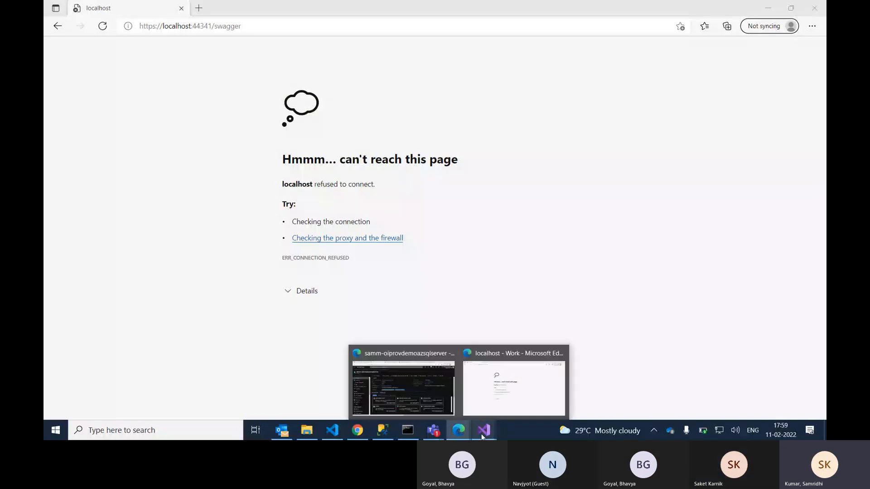
Switch to the MVC_DemoCRUD project in Visual Studio, stop debugging and open the Package Manager Console.
mouse_move(485, 423)
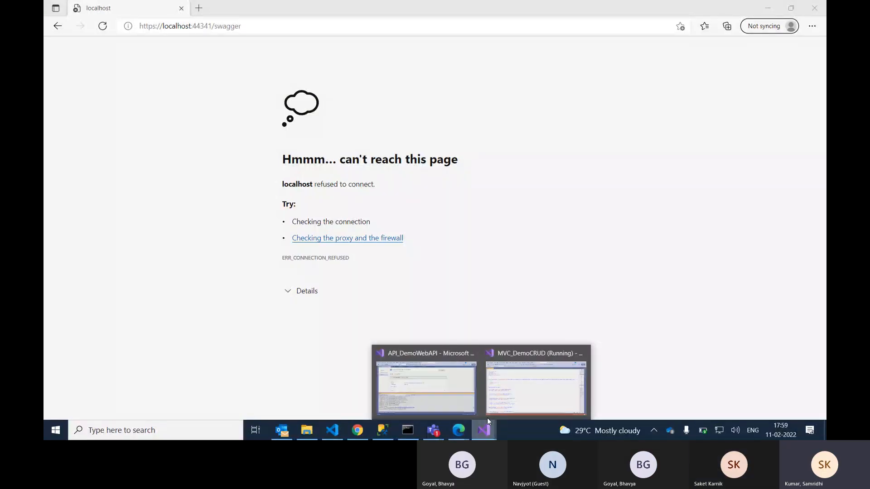
click(539, 387)
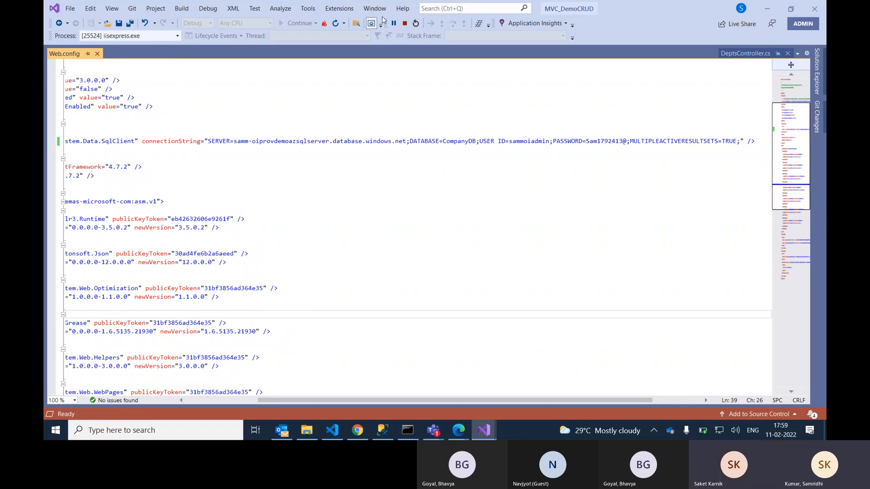
click(403, 24)
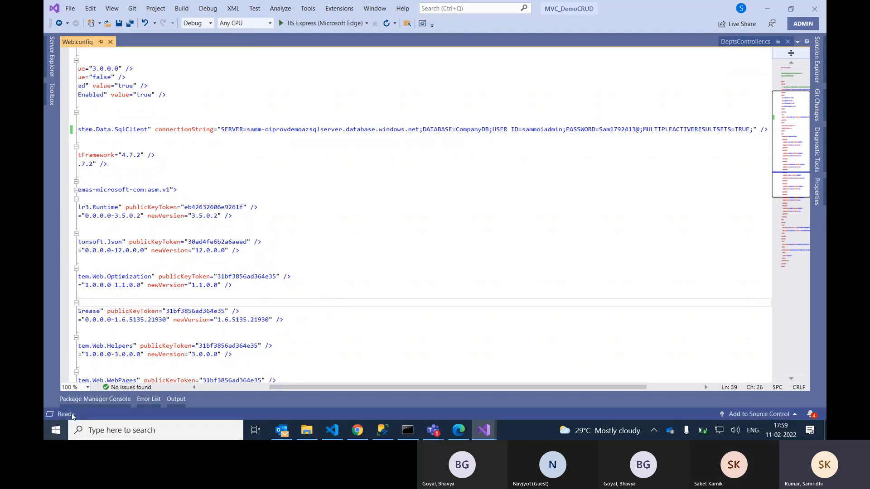
click(81, 402)
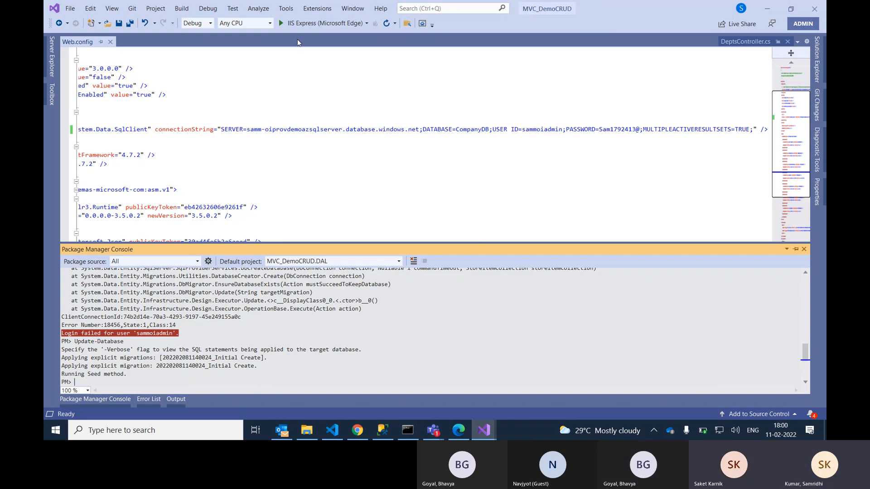
Run MVC_DemoCRUD with IIS Express in Microsoft Edge and check its Departments list and the form for creating a department.
click(312, 24)
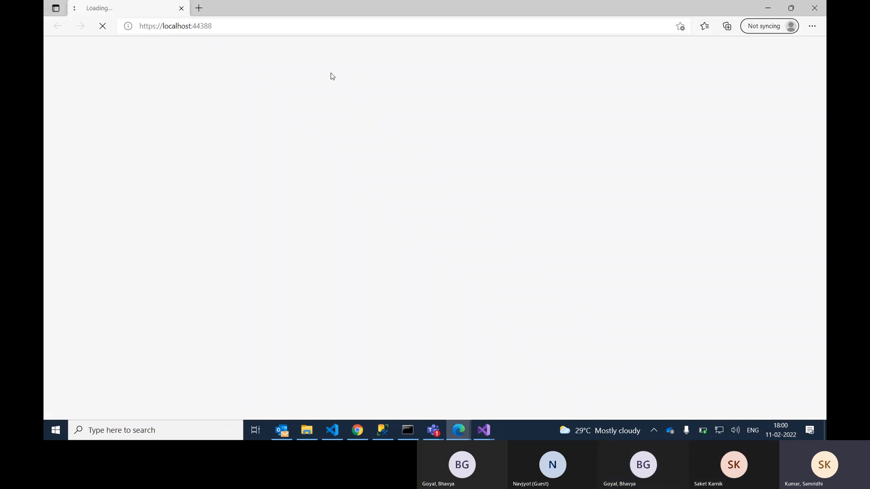
click(235, 28)
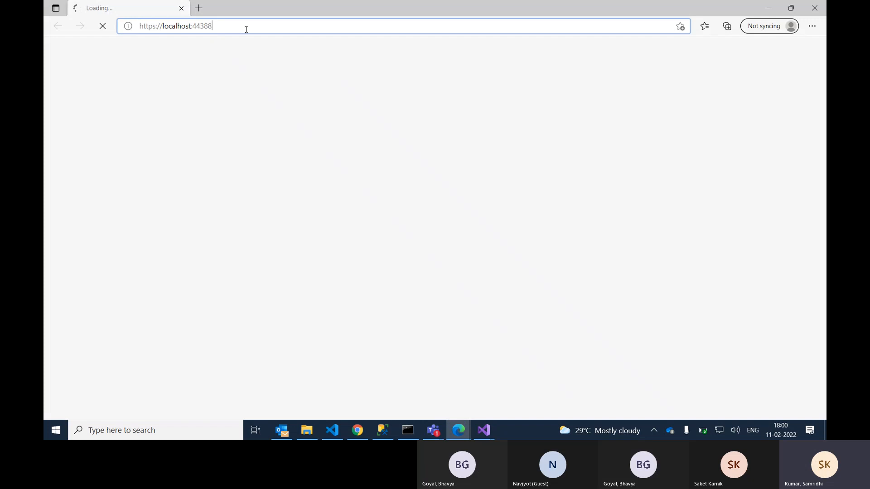
click(355, 51)
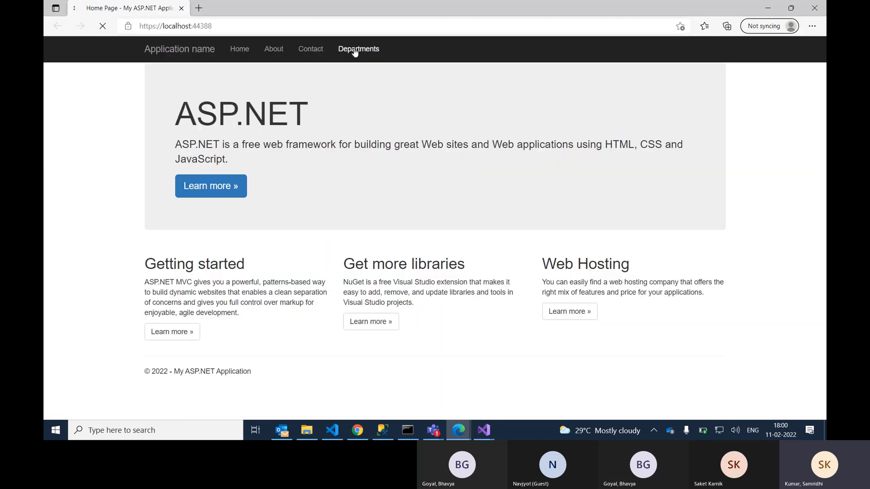
click(225, 27)
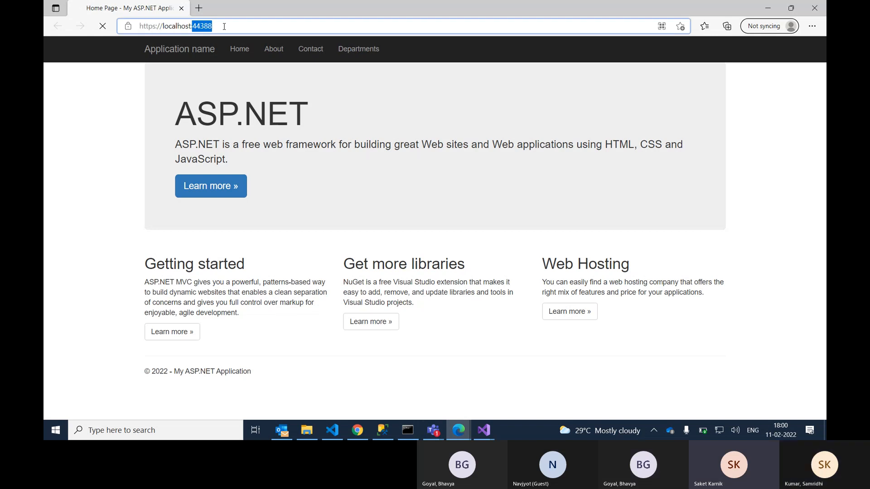
double_click(225, 27)
click(247, 23)
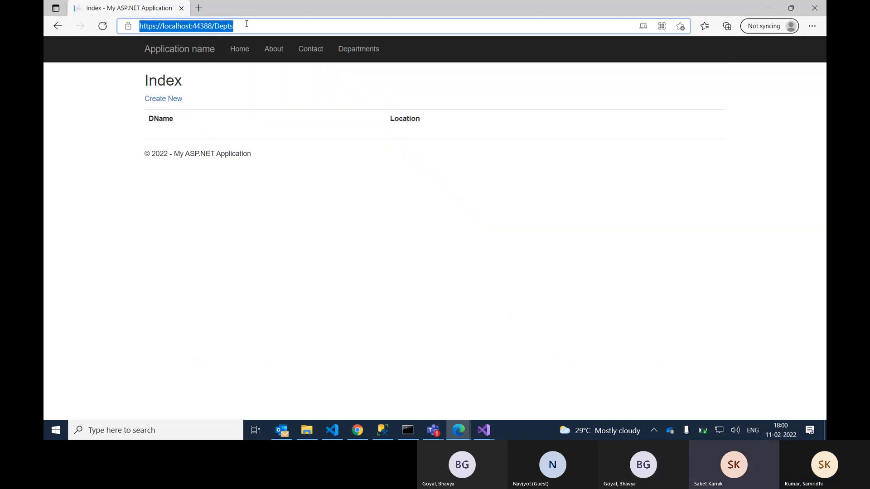
click(247, 24)
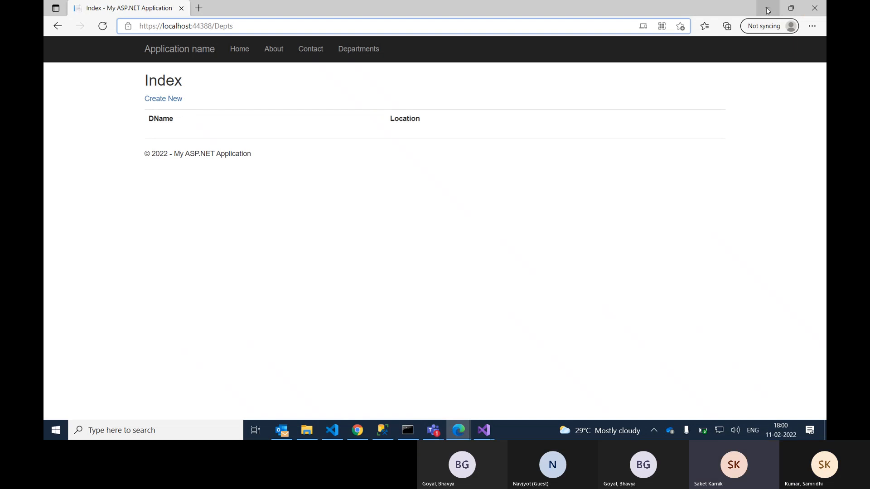
click(173, 99)
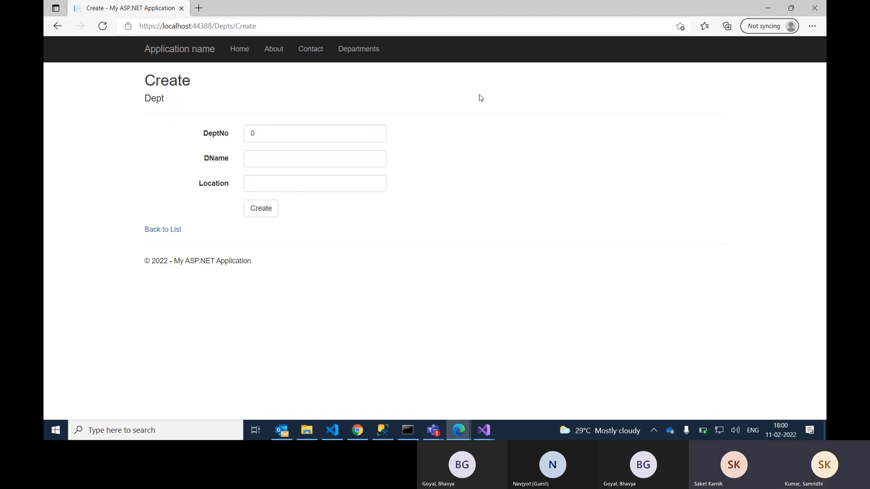
Return to Visual Studio, stop debugging MVC_DemoCRUD and show the solution's file tree.
click(768, 7)
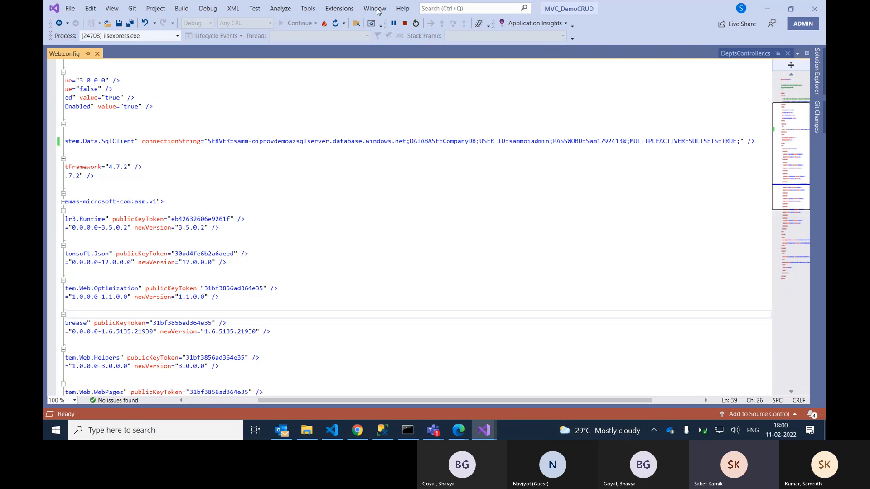
click(405, 23)
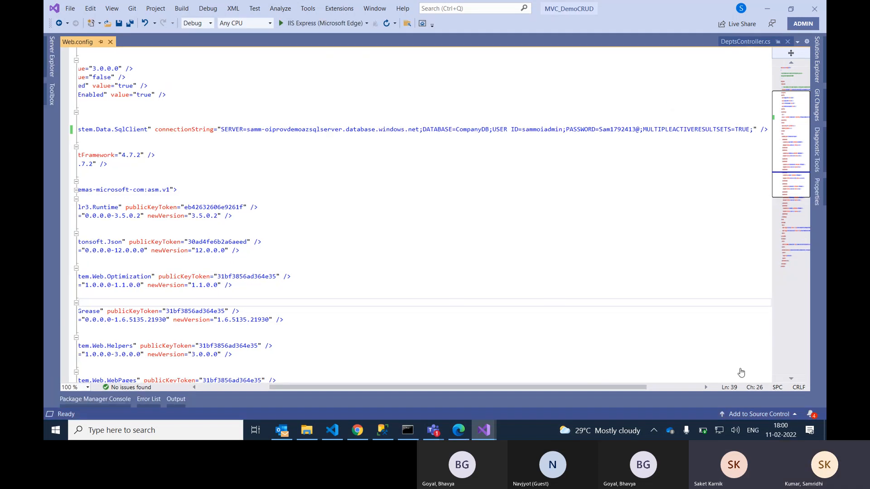
click(821, 53)
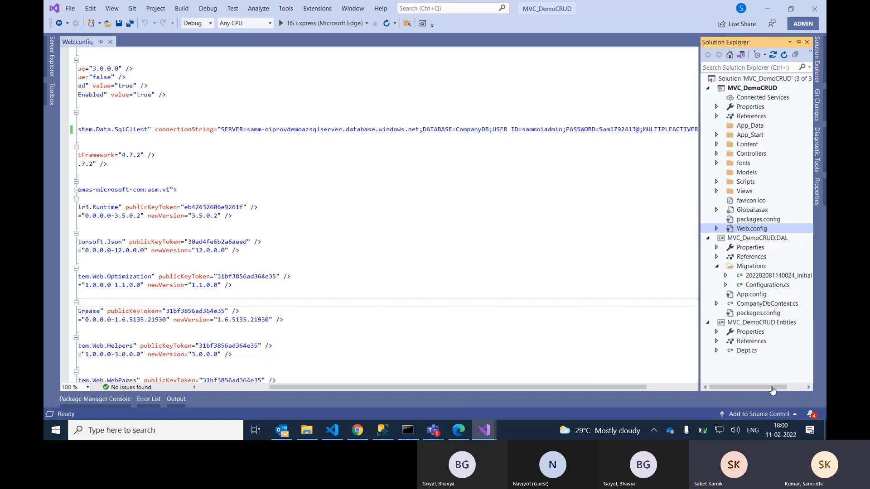